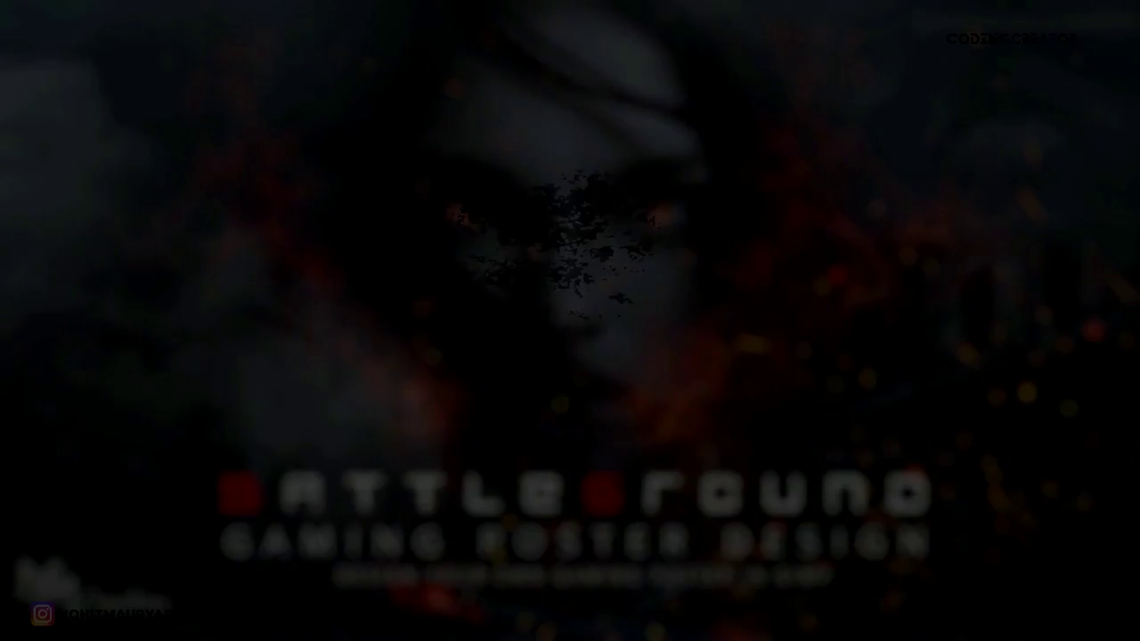
# - Create a new 1280×720 px image with a transparent Background layer
pyautogui.click(13, 38)
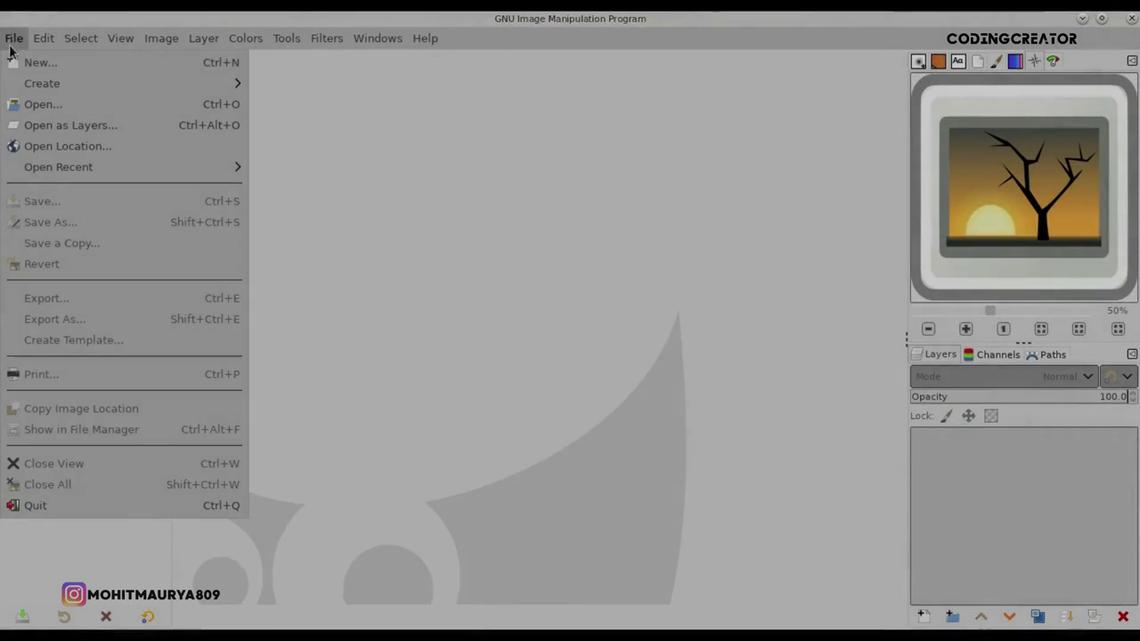
pyautogui.press('Return')
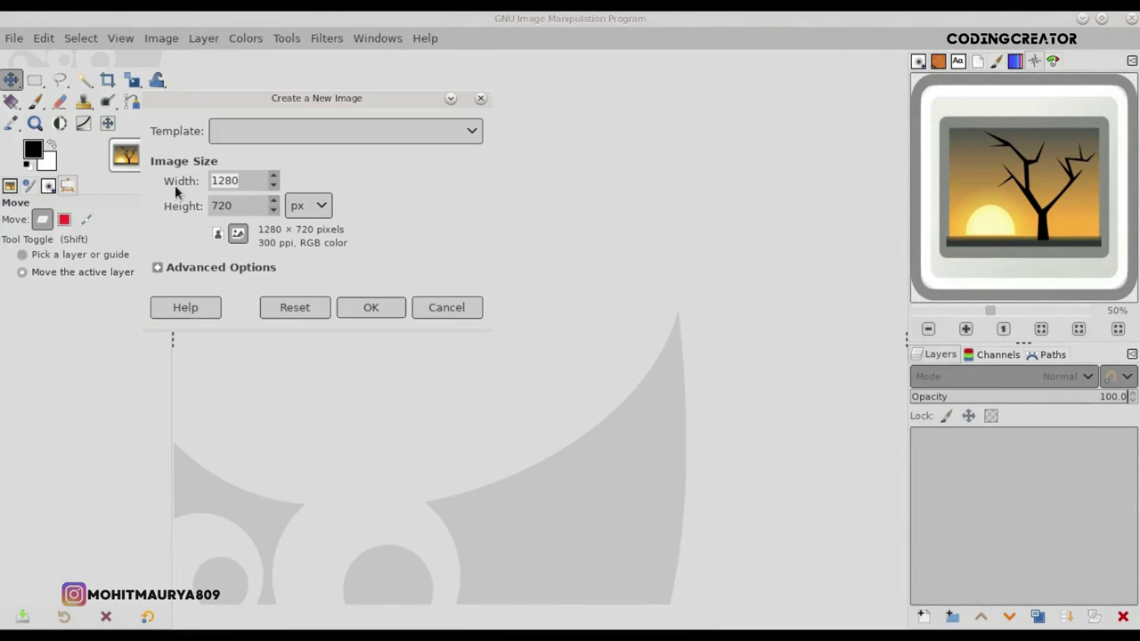
pyautogui.click(381, 305)
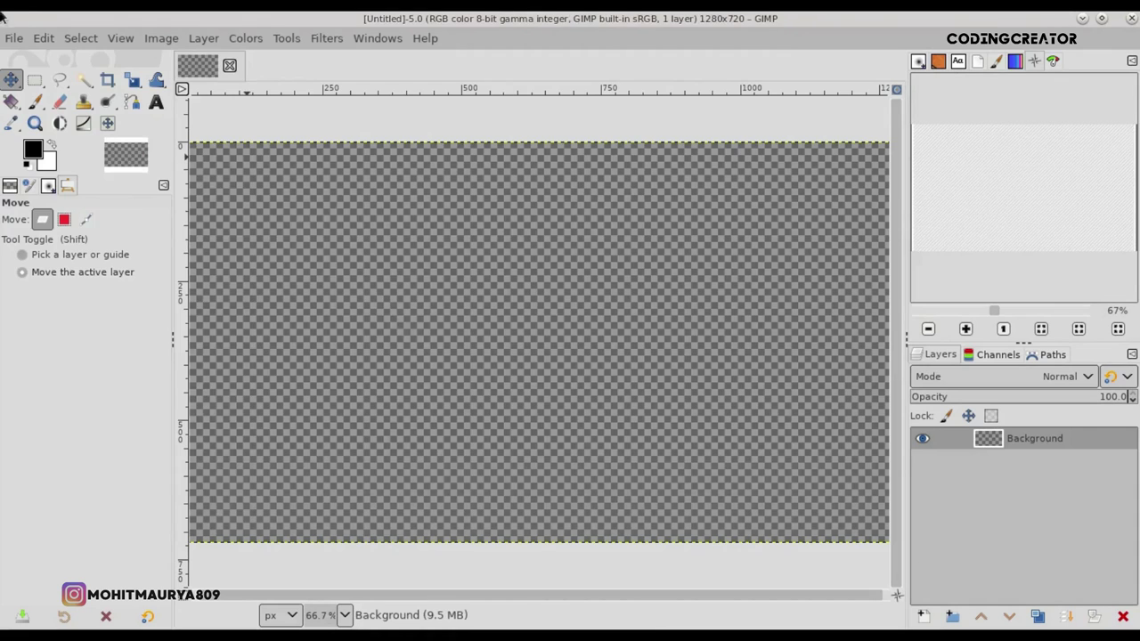
pyautogui.click(13, 39)
# - Open the red-haired woman photo as a new layer above Background
pyautogui.click(32, 127)
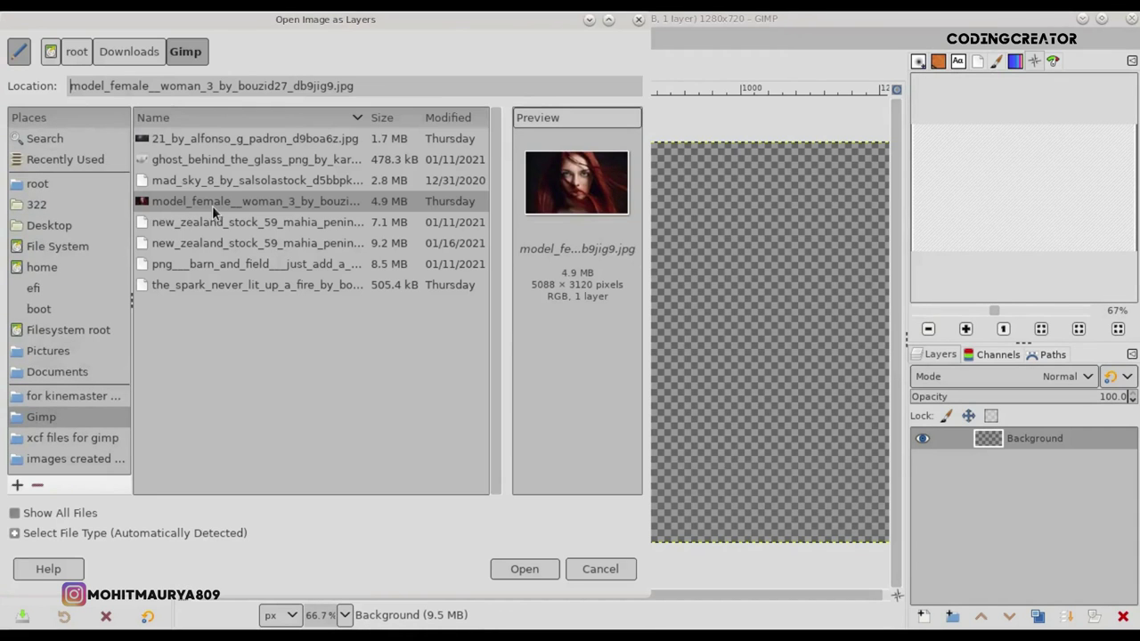
pyautogui.click(525, 570)
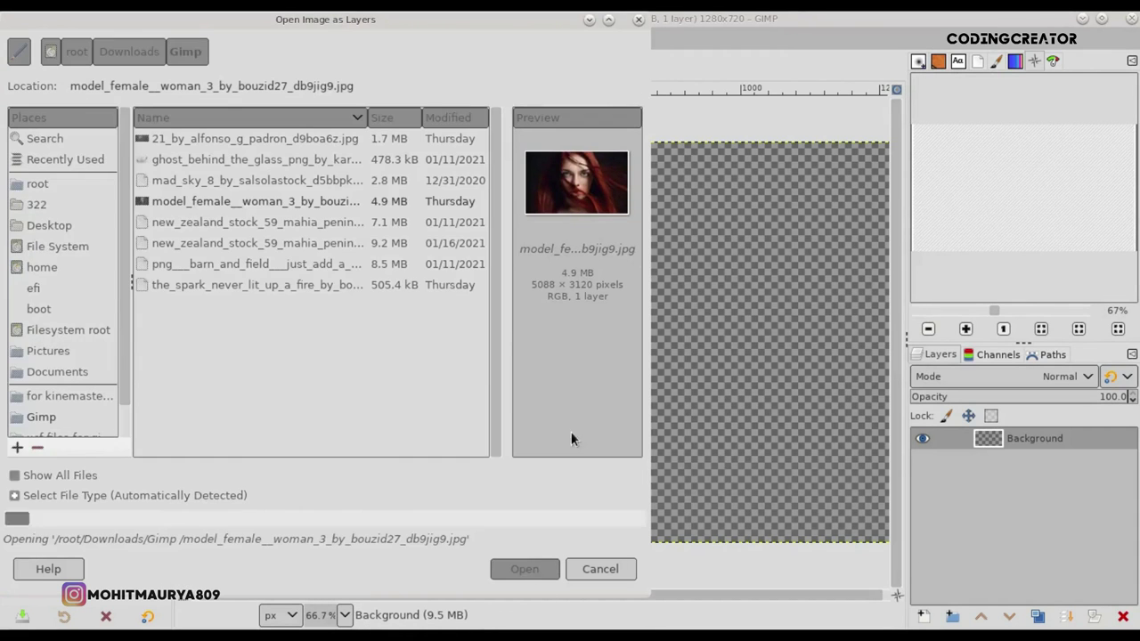
pyautogui.press('-')
pyautogui.press('-')
pyautogui.press('-')
pyautogui.press('-')
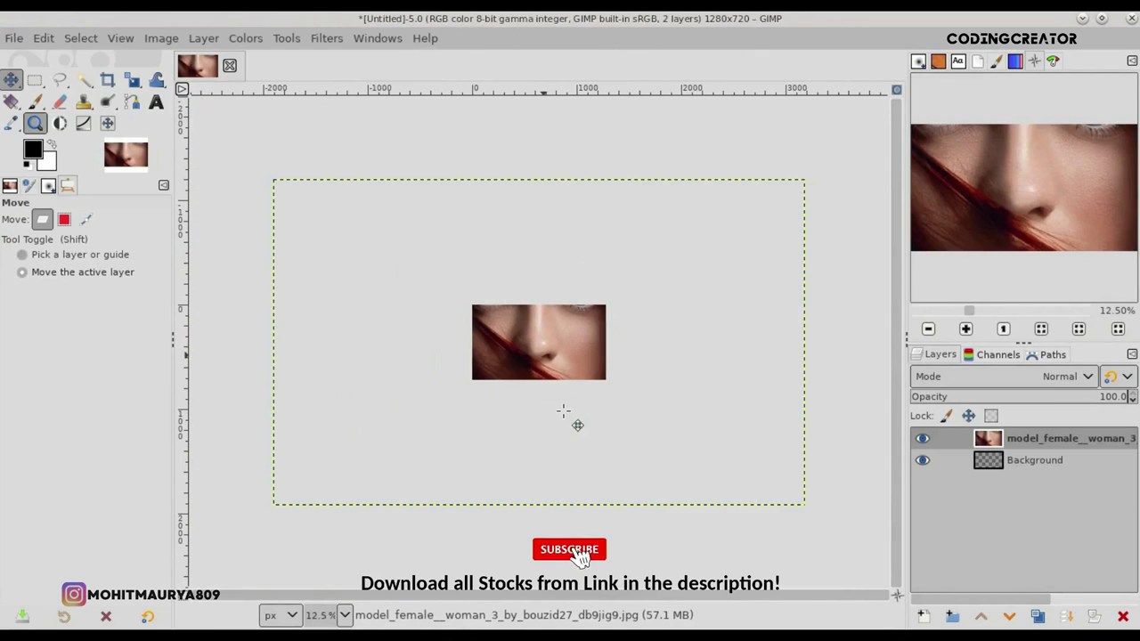
# - Scale the portrait layer down to about 1257×771 so it roughly fills the canvas
pyautogui.click(132, 80)
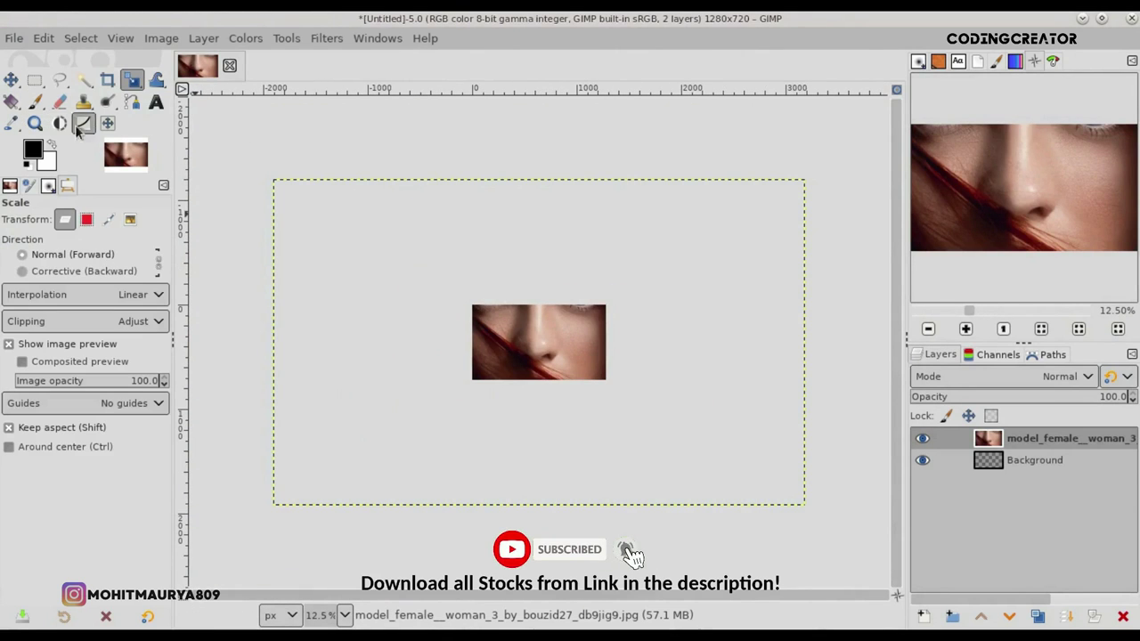
pyautogui.click(562, 345)
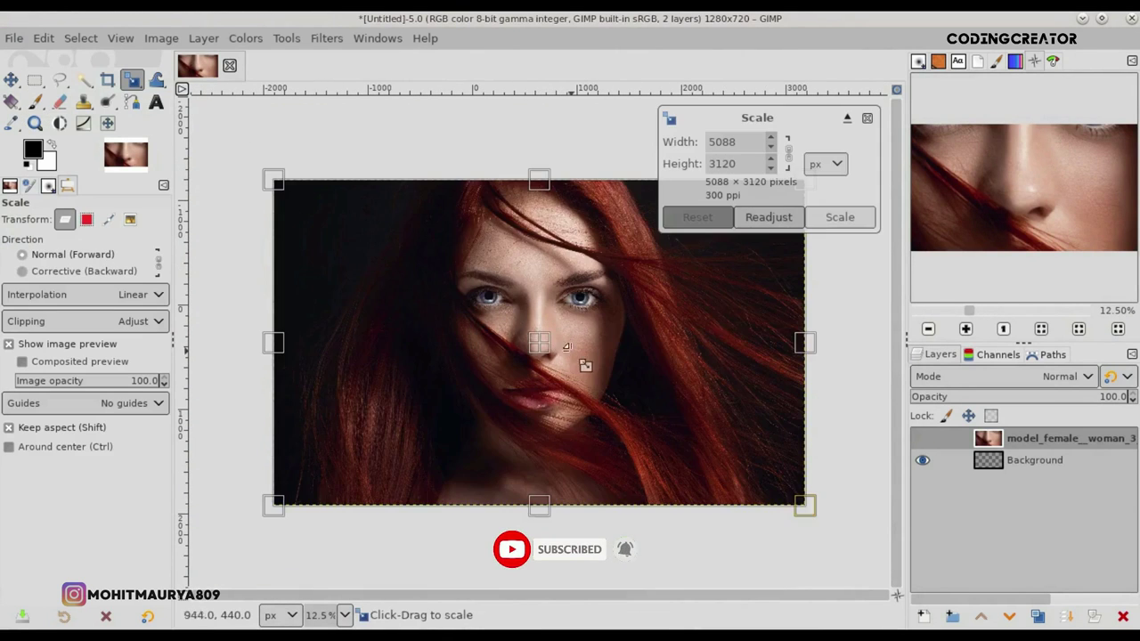
pyautogui.click(847, 118)
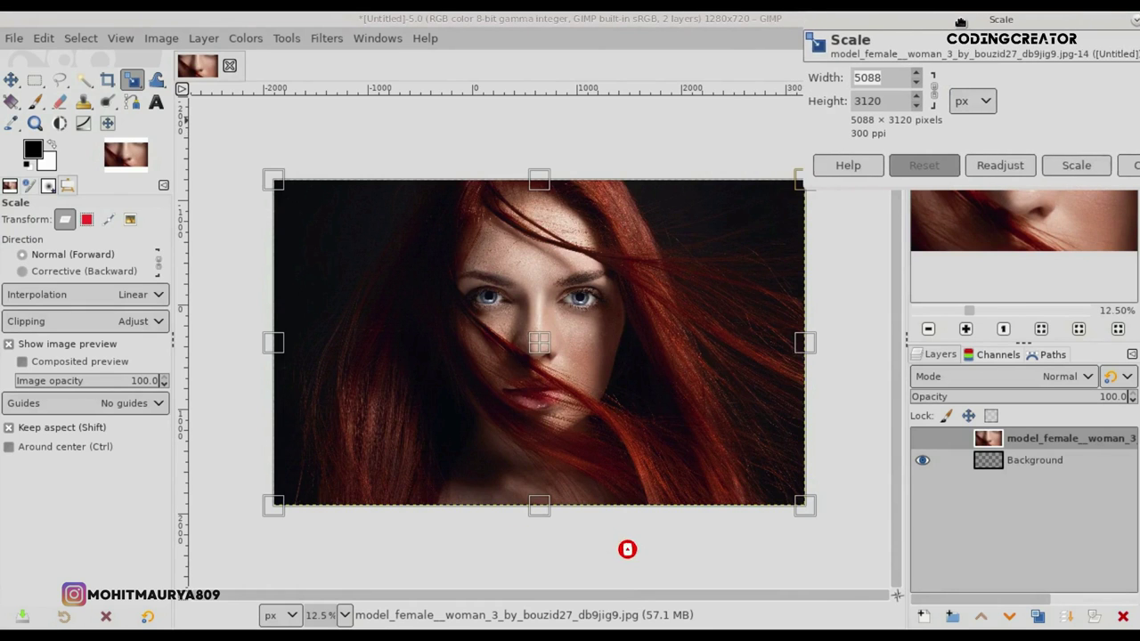
pyautogui.moveTo(732, 234); pyautogui.dragTo(615, 343)
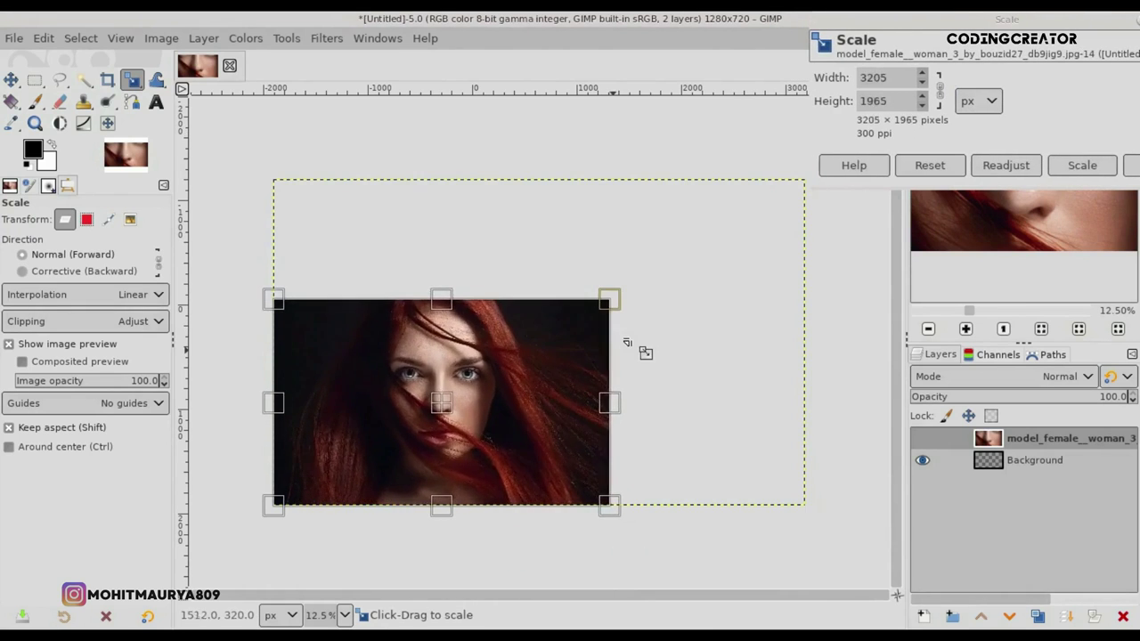
pyautogui.moveTo(277, 481); pyautogui.dragTo(491, 402)
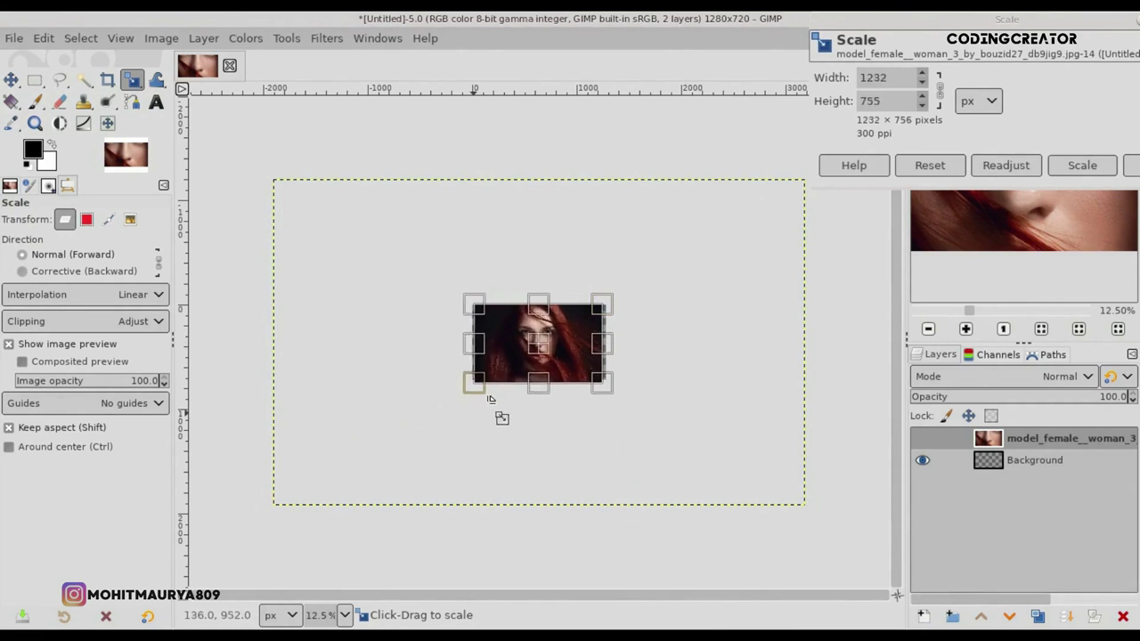
pyautogui.hotkey('shift', '2')
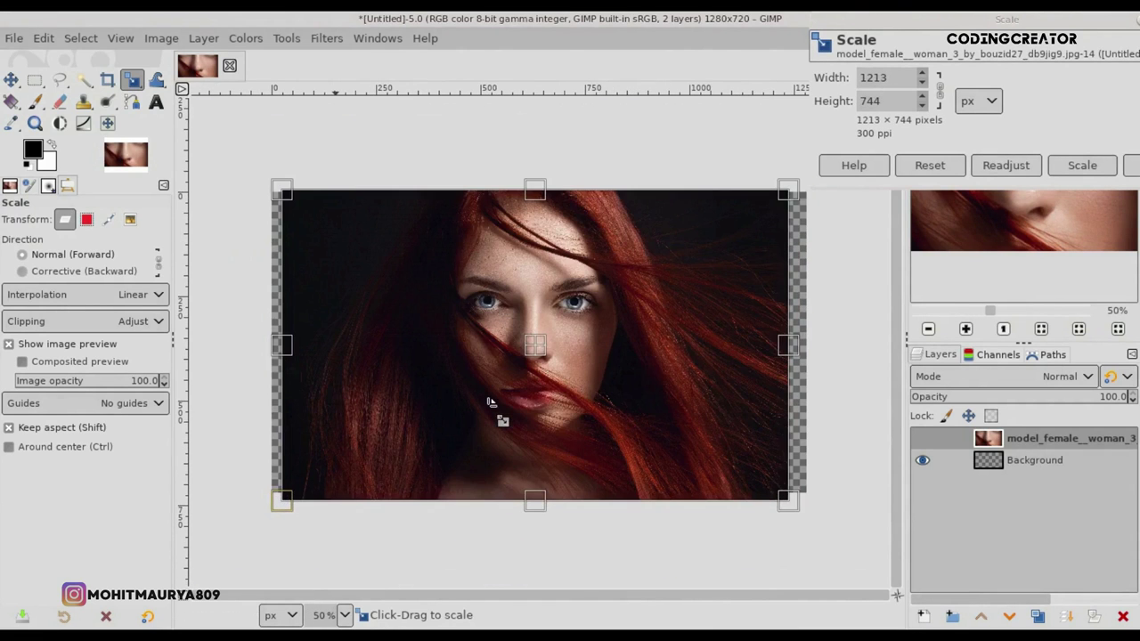
pyautogui.moveTo(788, 191); pyautogui.dragTo(802, 182)
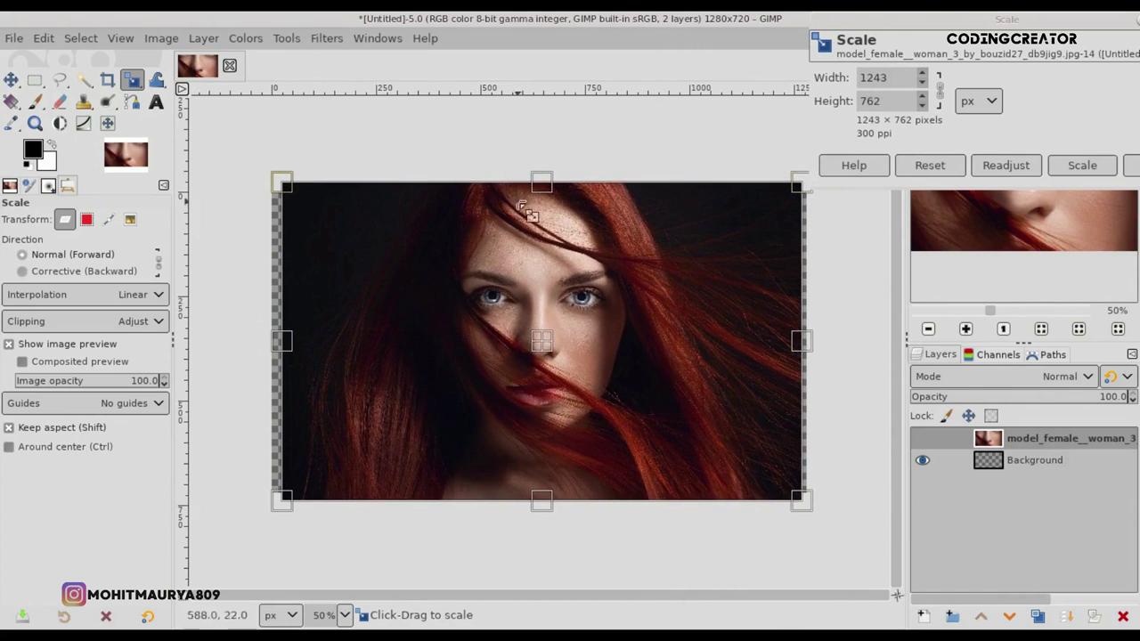
pyautogui.moveTo(285, 182); pyautogui.dragTo(280, 180)
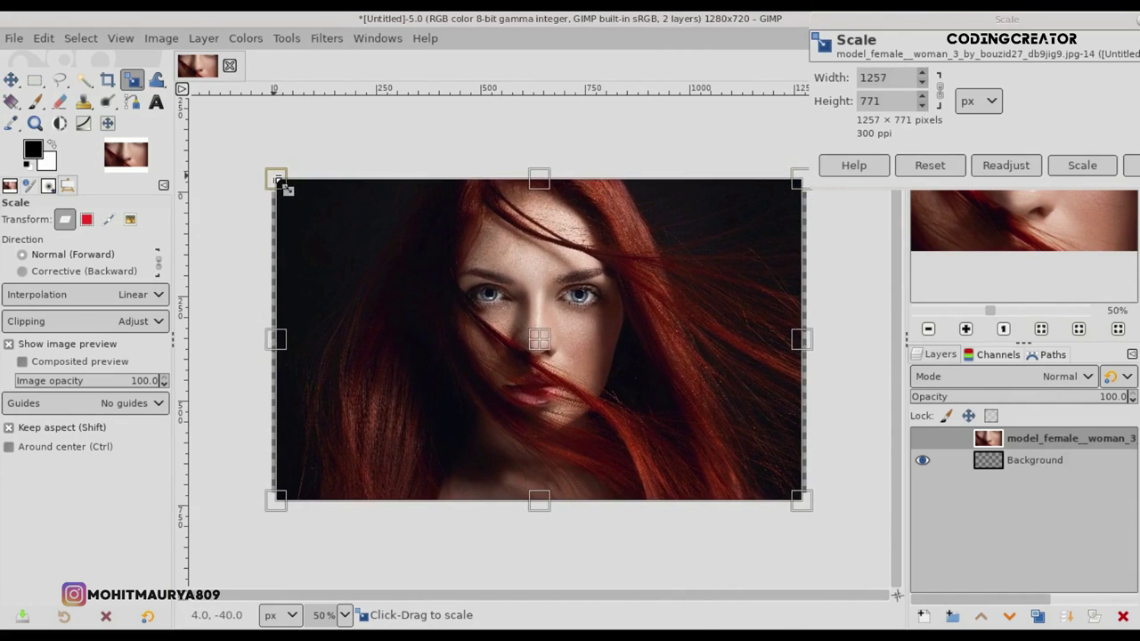
pyautogui.press('Return')
# - Turn on Snap to Canvas Edges, snap the portrait to the edges, and centre it horizontally
pyautogui.press('+')
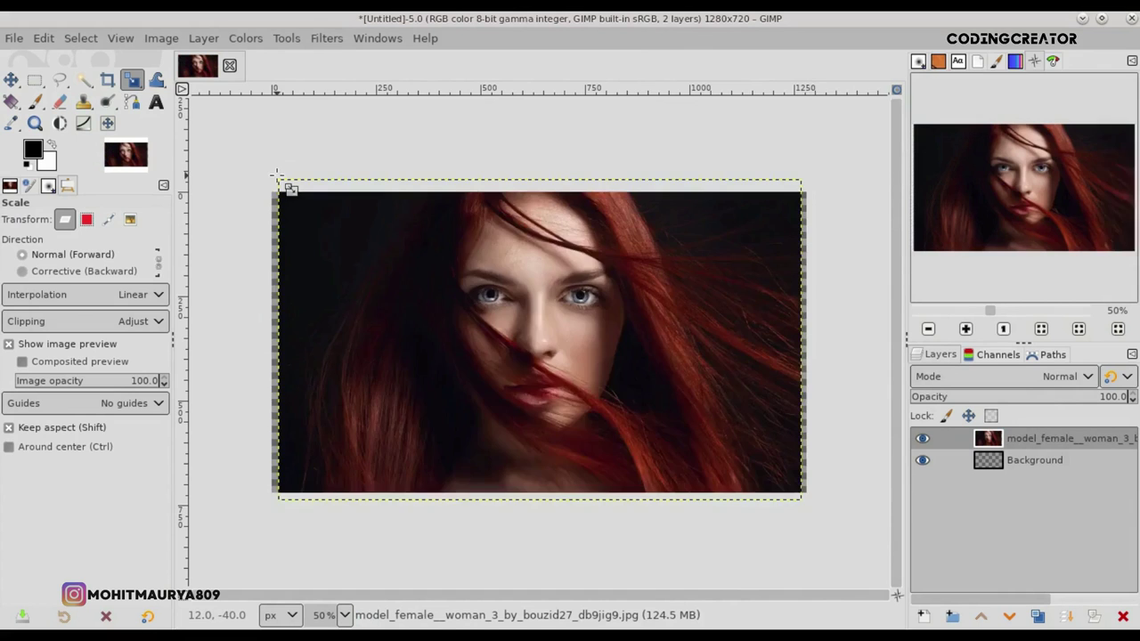
pyautogui.press('-')
pyautogui.press('m')
pyautogui.moveTo(508, 308); pyautogui.dragTo(518, 313)
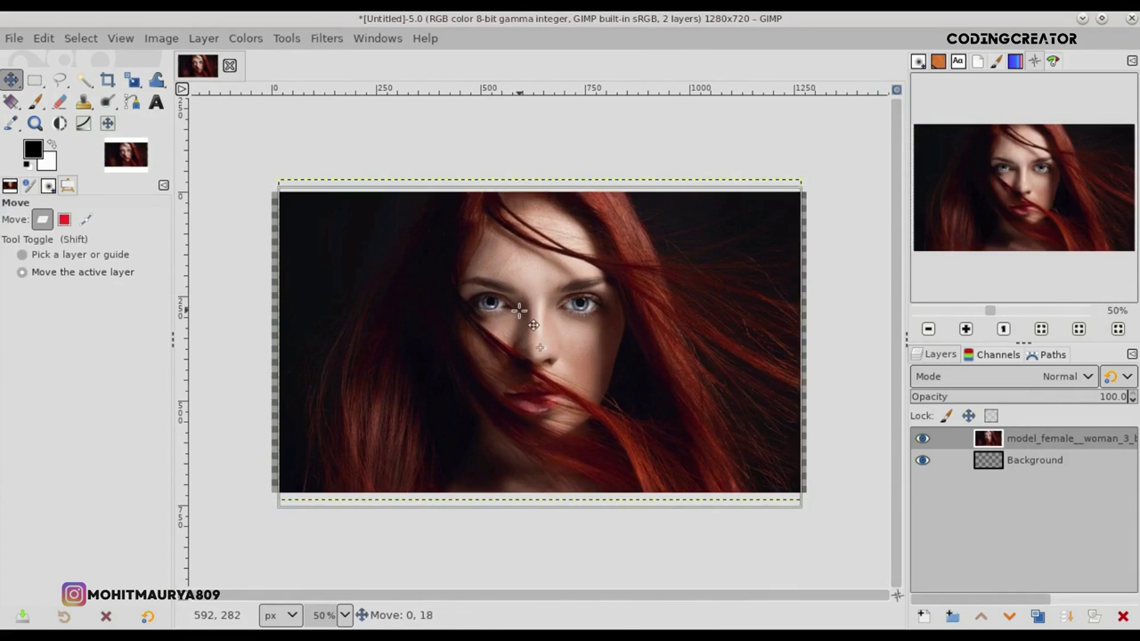
pyautogui.click(121, 38)
pyautogui.click(229, 528)
pyautogui.moveTo(640, 413); pyautogui.dragTo(629, 410)
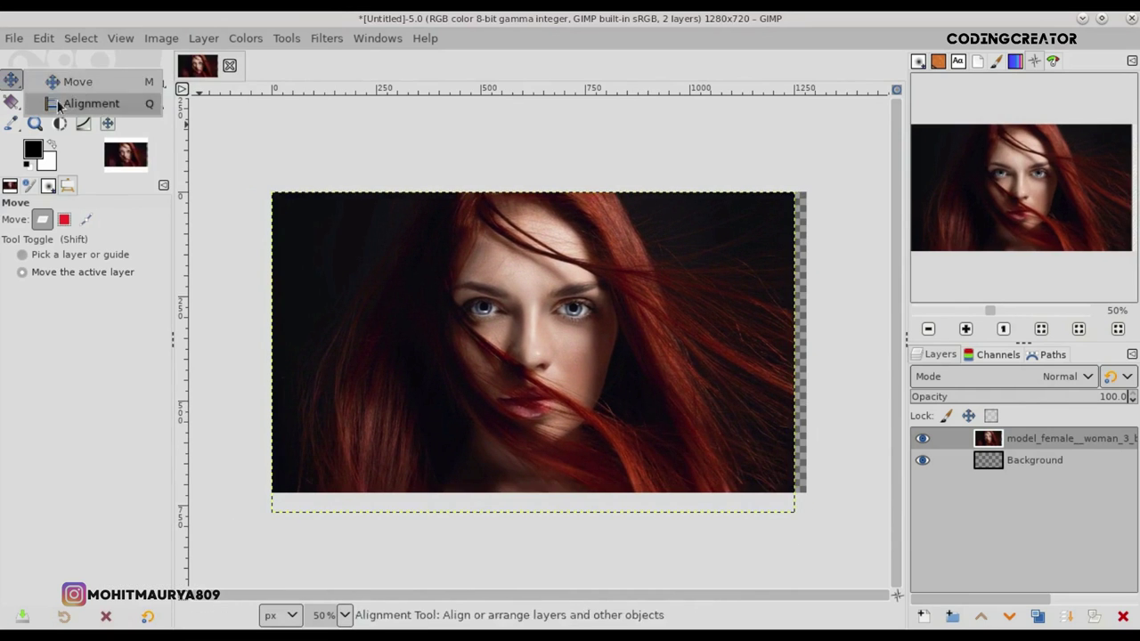
pyautogui.moveTo(9, 80); pyautogui.dragTo(89, 104)
pyautogui.click(57, 263)
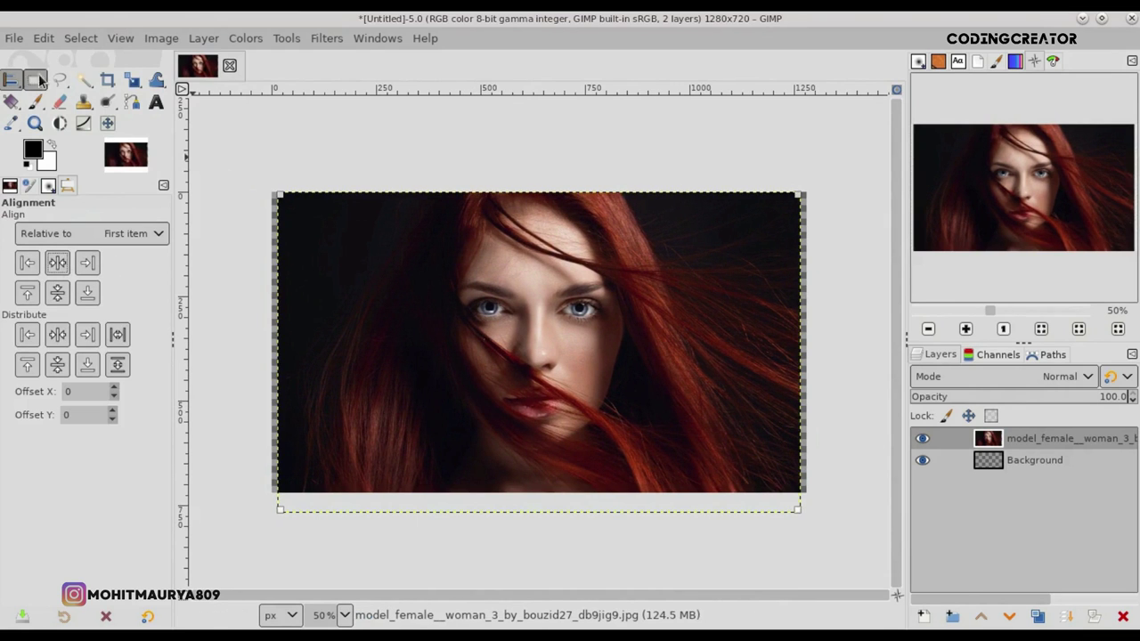
# - Rescale the portrait to about 1253×769, re-centre it horizontally, and select its layer
pyautogui.click(131, 81)
pyautogui.click(555, 356)
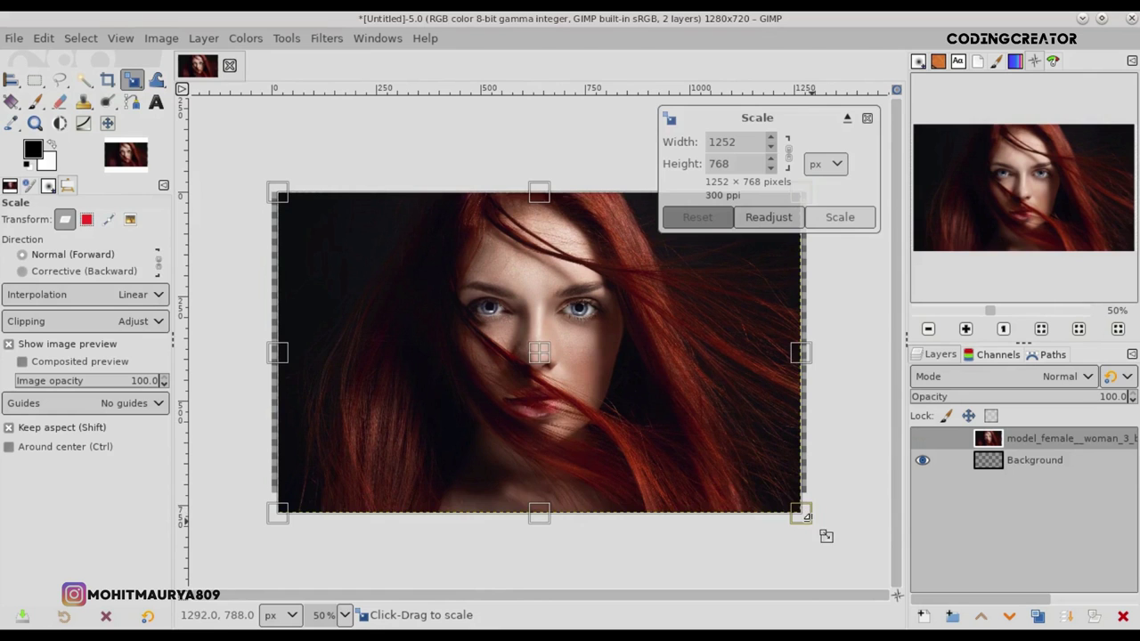
pyautogui.moveTo(800, 513); pyautogui.dragTo(818, 527)
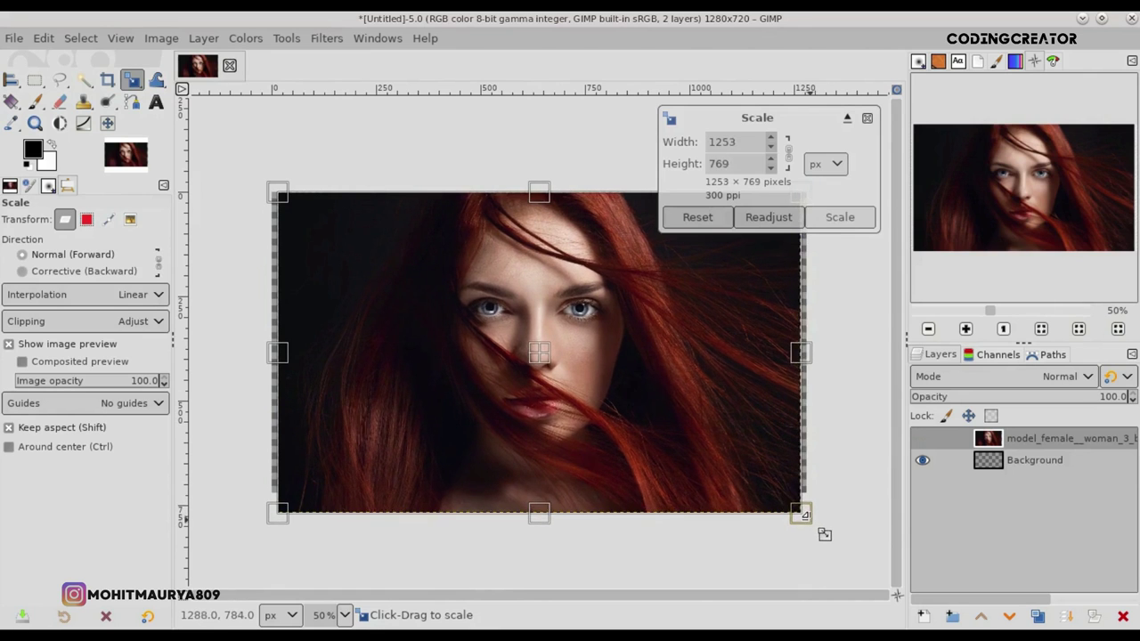
pyautogui.click(840, 216)
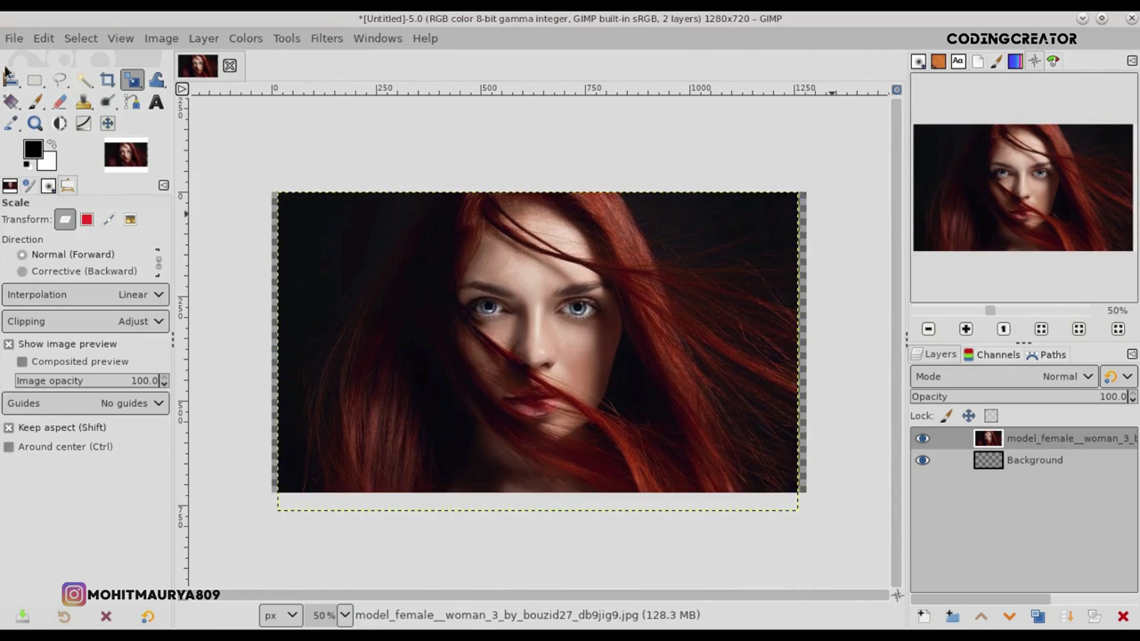
pyautogui.click(11, 80)
pyautogui.click(68, 256)
pyautogui.click(10, 80)
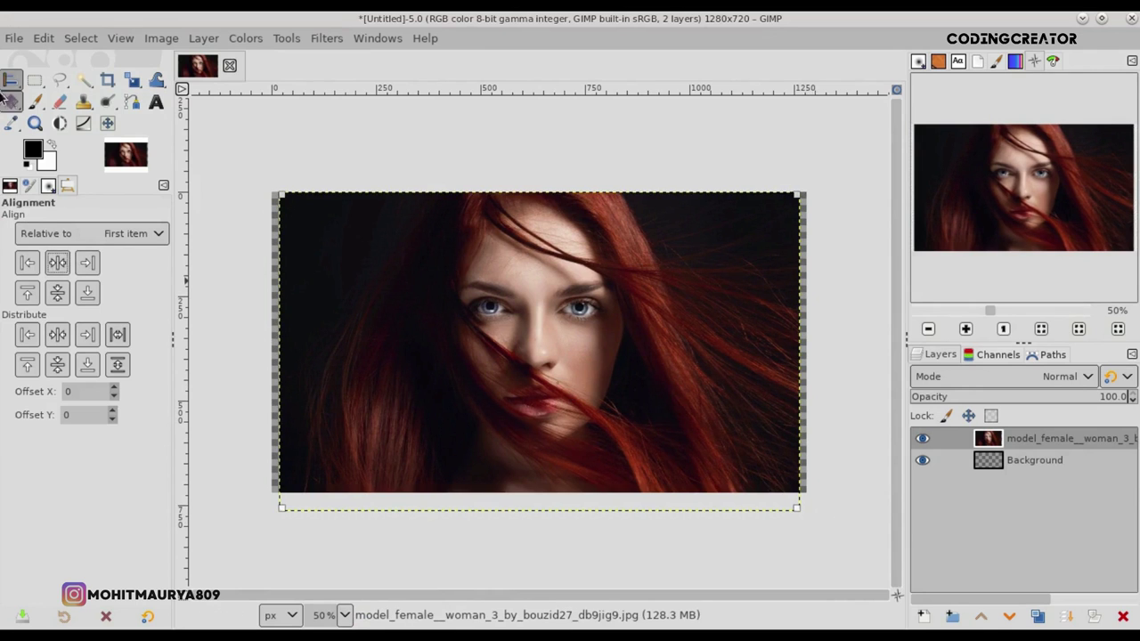
pyautogui.click(996, 444)
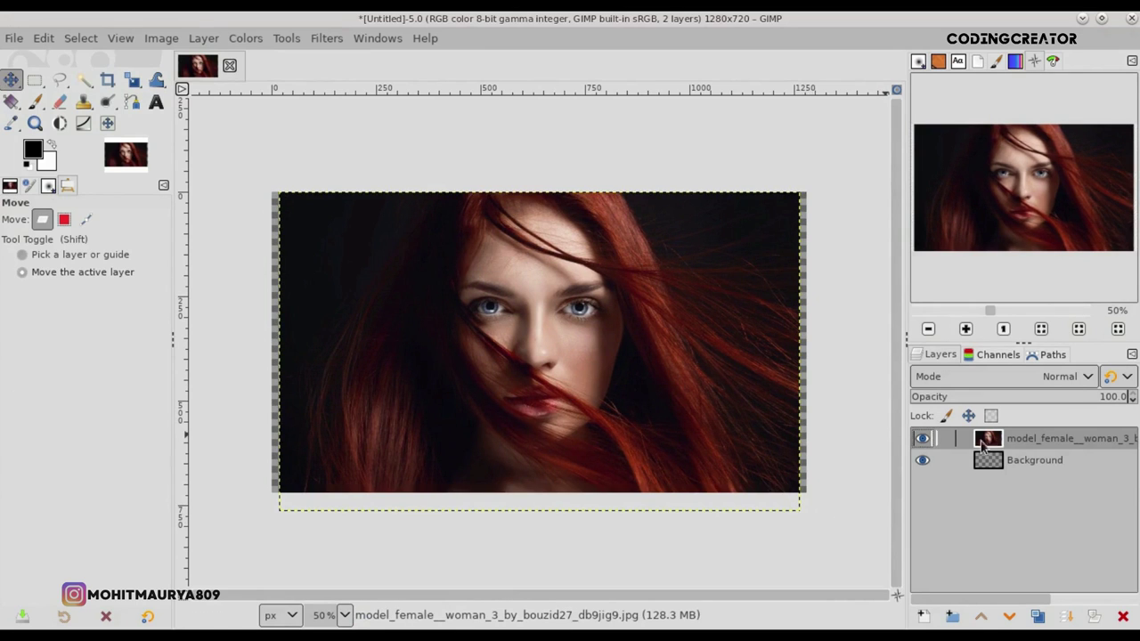
# - Duplicate the portrait, move one copy below Background, and re-centre the active copy horizontally
pyautogui.click(1038, 620)
pyautogui.moveTo(987, 461); pyautogui.dragTo(1033, 509)
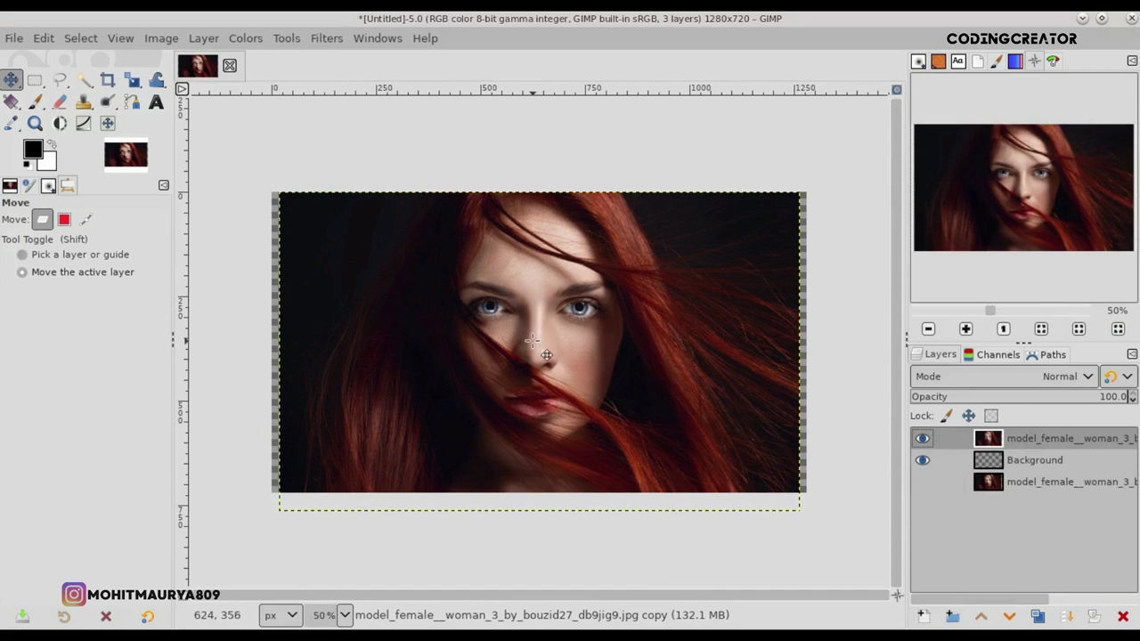
pyautogui.moveTo(531, 341); pyautogui.dragTo(533, 329)
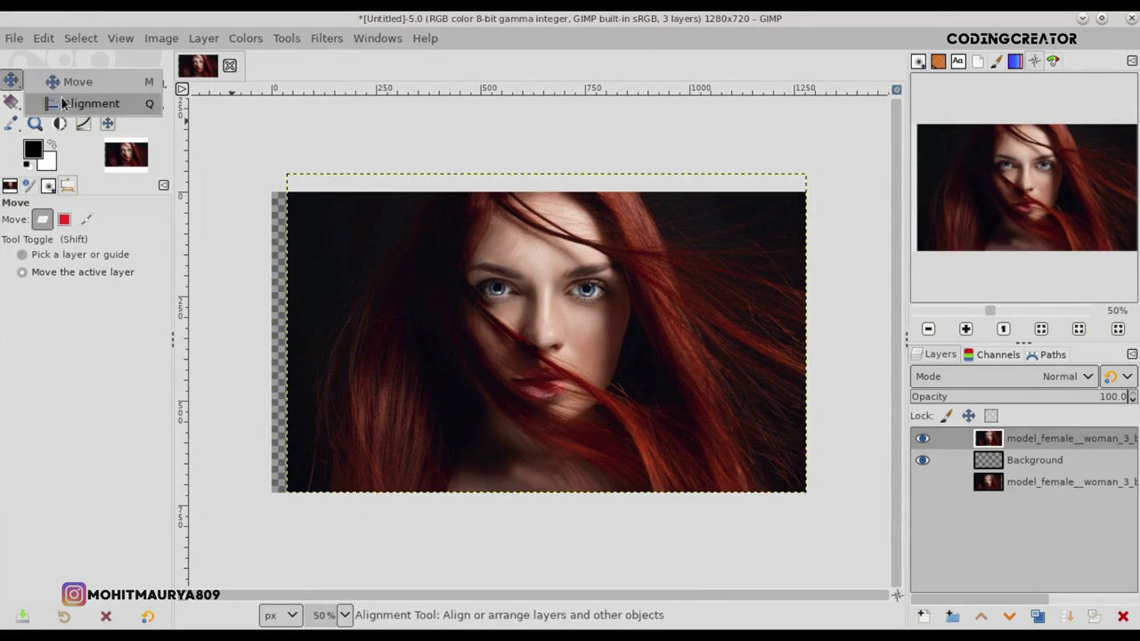
pyautogui.moveTo(12, 78); pyautogui.dragTo(85, 101)
pyautogui.click(367, 247)
pyautogui.click(69, 262)
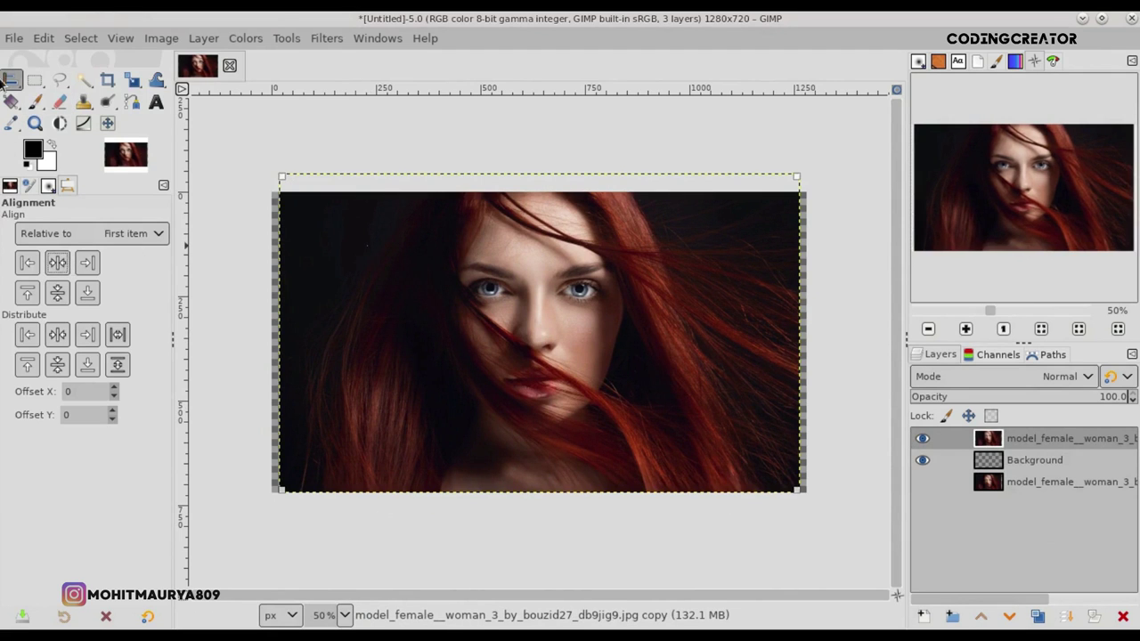
pyautogui.press('m')
pyautogui.click(120, 37)
pyautogui.click(198, 530)
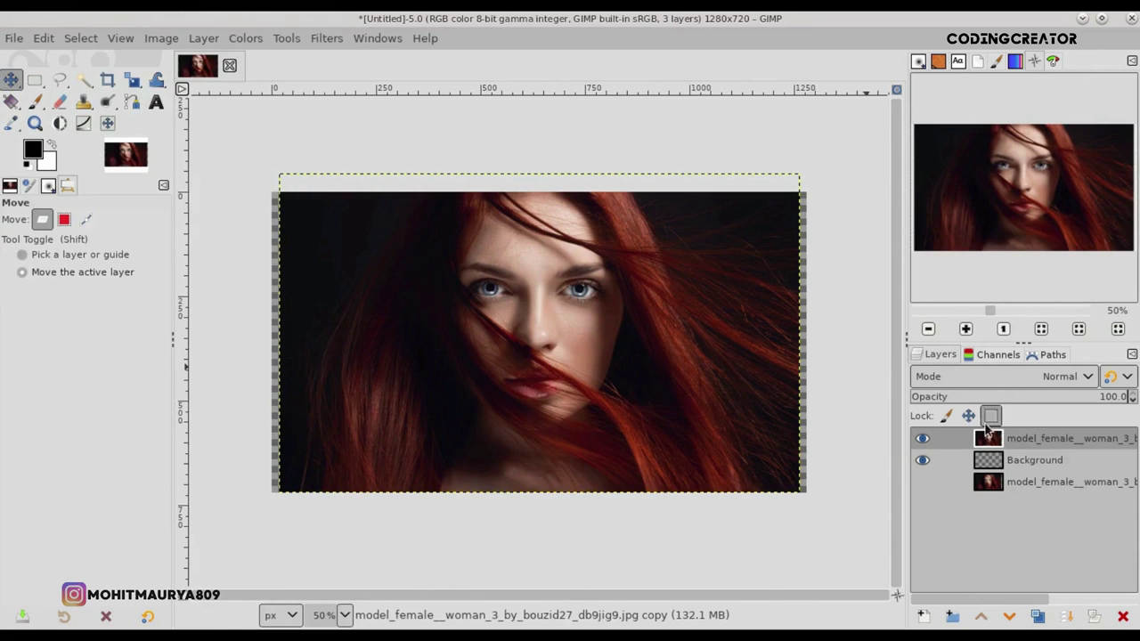
# - Duplicate the portrait again and nudge copy #1 slightly right and down over the edge gap
pyautogui.click(1037, 617)
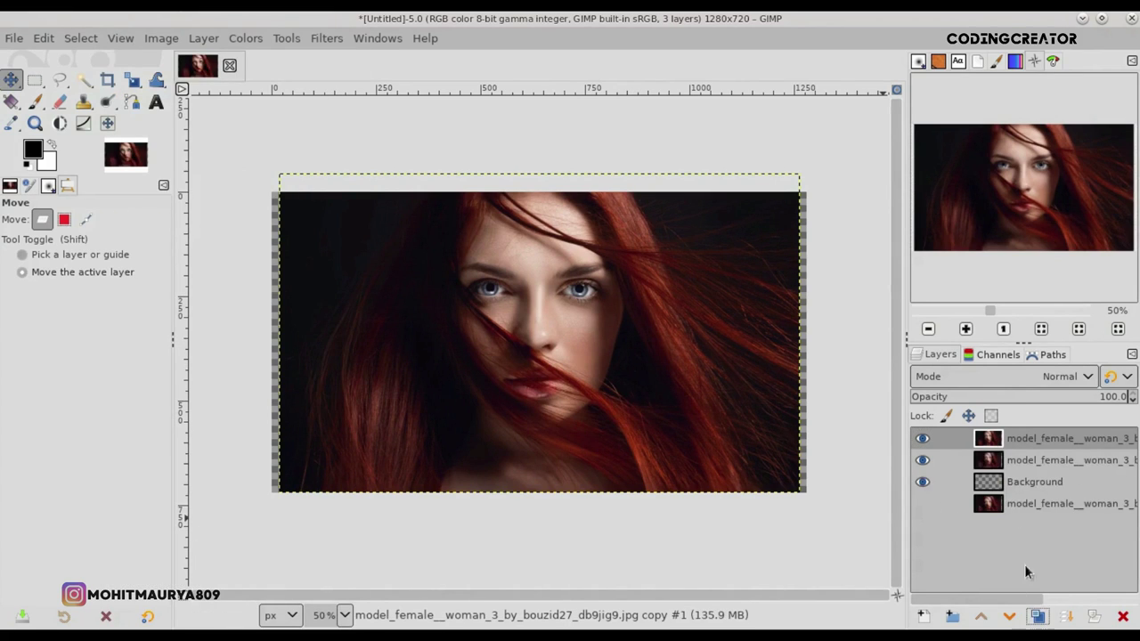
pyautogui.moveTo(999, 448); pyautogui.dragTo(995, 455)
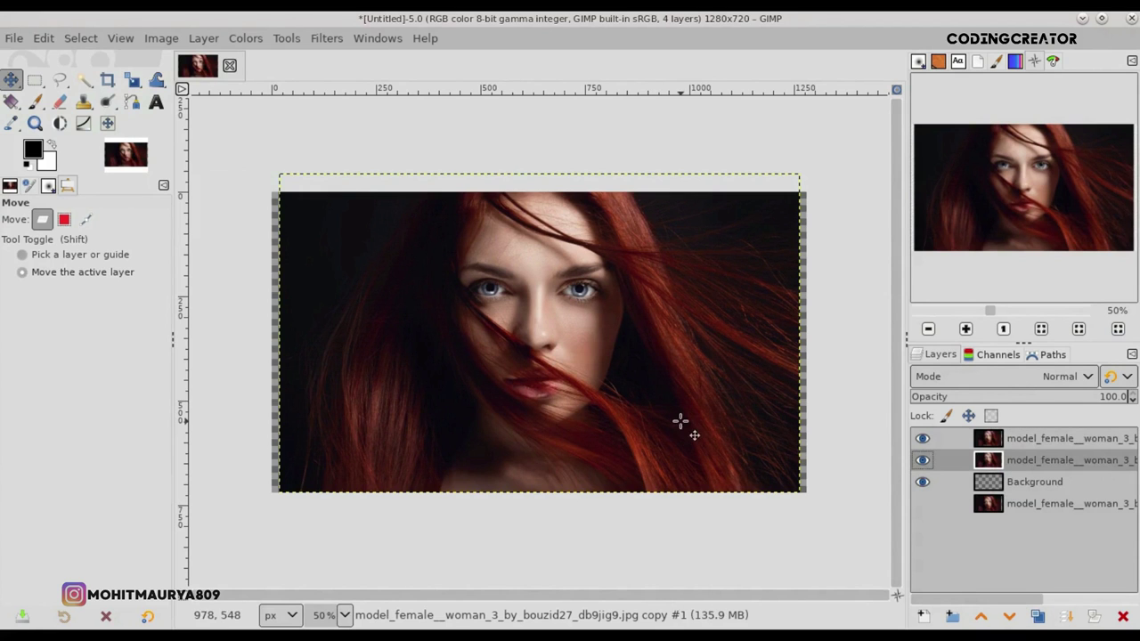
pyautogui.moveTo(704, 419); pyautogui.dragTo(712, 423)
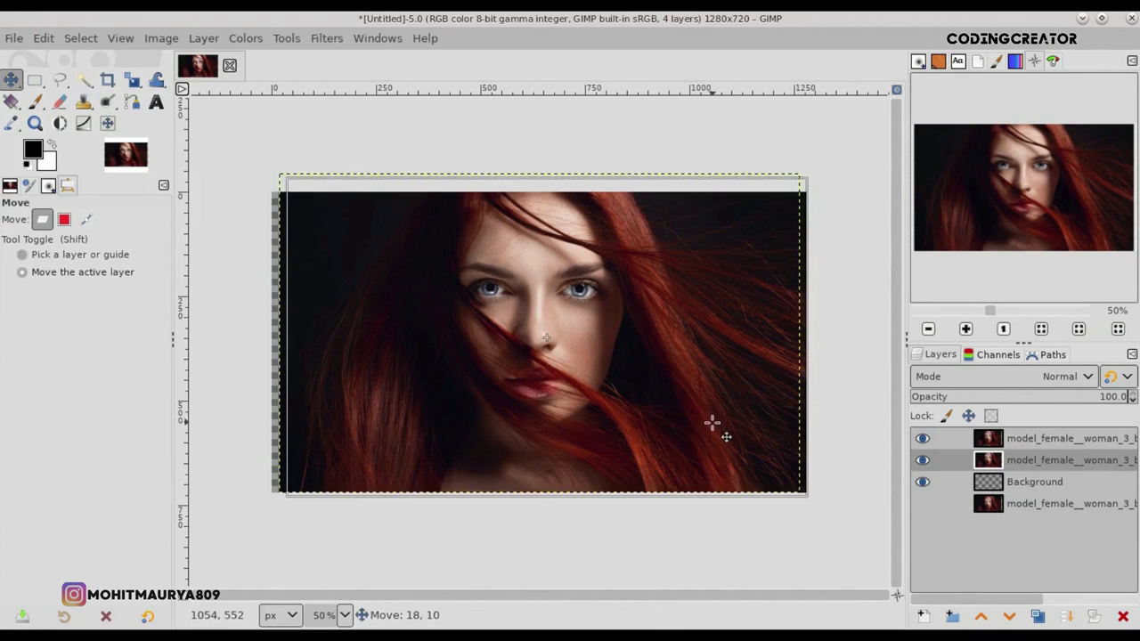
pyautogui.keyDown('ctrl'); pyautogui.scroll(3, 805, 451); pyautogui.keyUp('ctrl')
pyautogui.moveTo(771, 390); pyautogui.dragTo(771, 392)
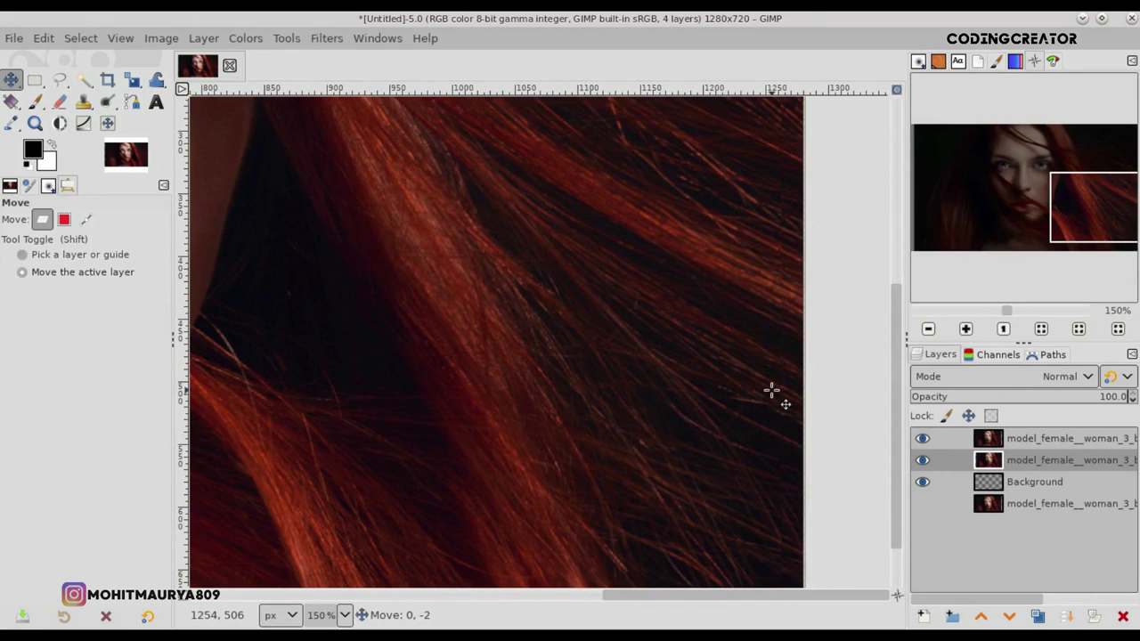
pyautogui.keyDown('ctrl'); pyautogui.scroll(-3, 771, 390); pyautogui.keyUp('ctrl')
pyautogui.keyDown('ctrl'); pyautogui.scroll(1, 771, 390); pyautogui.keyUp('ctrl')
pyautogui.keyDown('ctrl'); pyautogui.scroll(-1, 772, 390); pyautogui.keyUp('ctrl')
pyautogui.keyDown('ctrl'); pyautogui.scroll(1, 772, 390); pyautogui.keyUp('ctrl')
pyautogui.moveTo(779, 425); pyautogui.dragTo(781, 429)
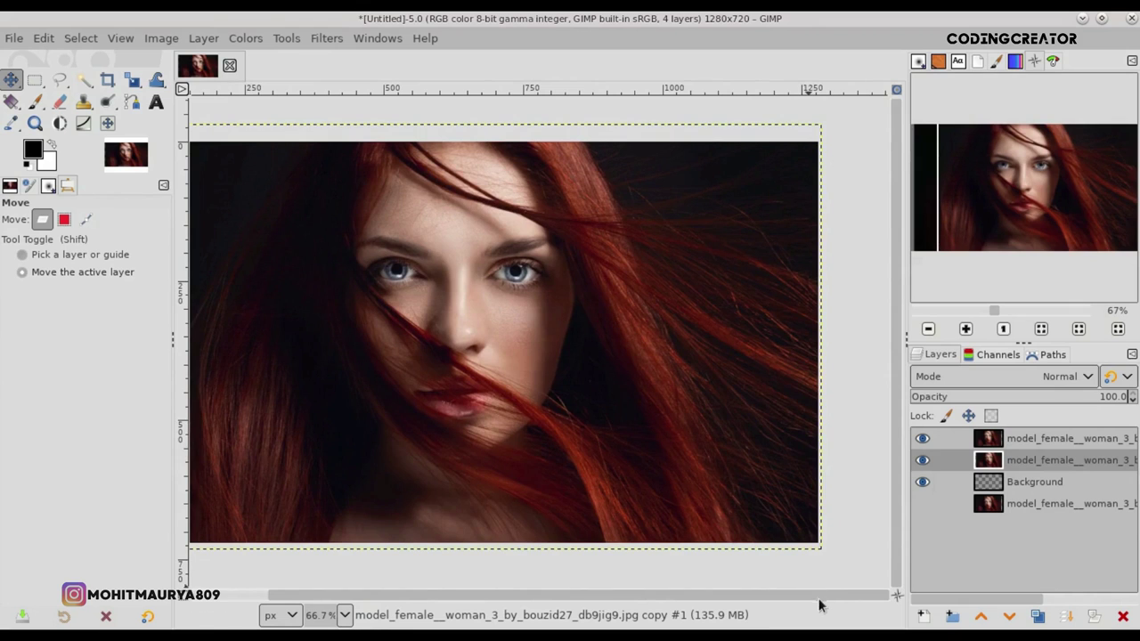
pyautogui.hscroll(-2, 834, 599)
# - Add another copy shifted left to cover the side gap, then merge copy #2 down
pyautogui.click(1036, 616)
pyautogui.moveTo(675, 472); pyautogui.dragTo(631, 486)
pyautogui.moveTo(896, 595); pyautogui.dragTo(891, 590)
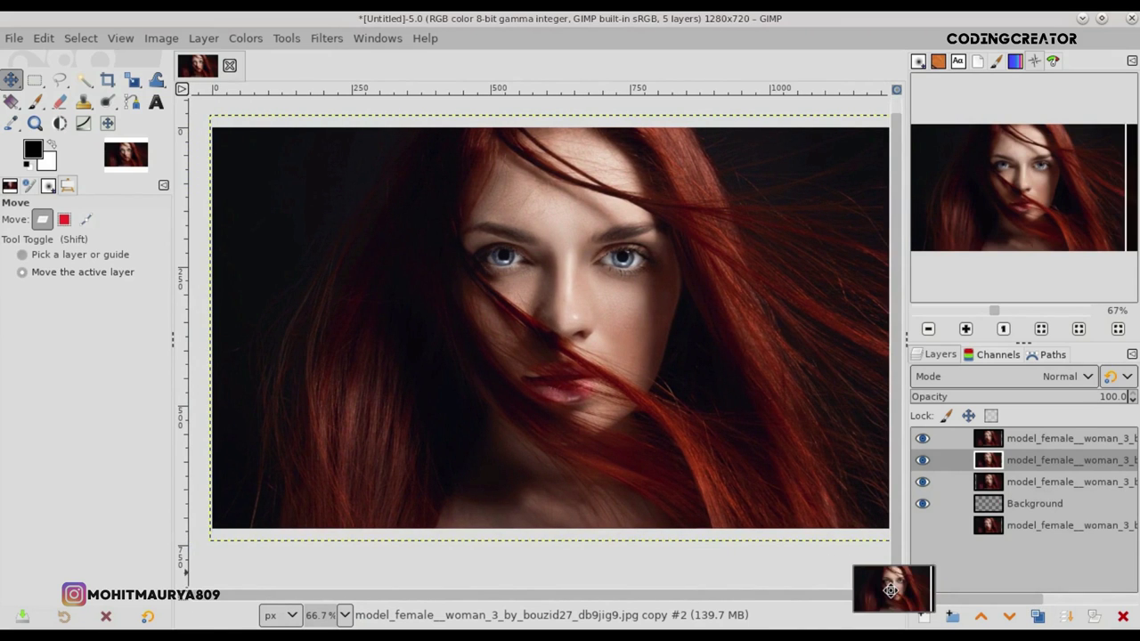
pyautogui.press('-')
pyautogui.press('-')
pyautogui.press('+')
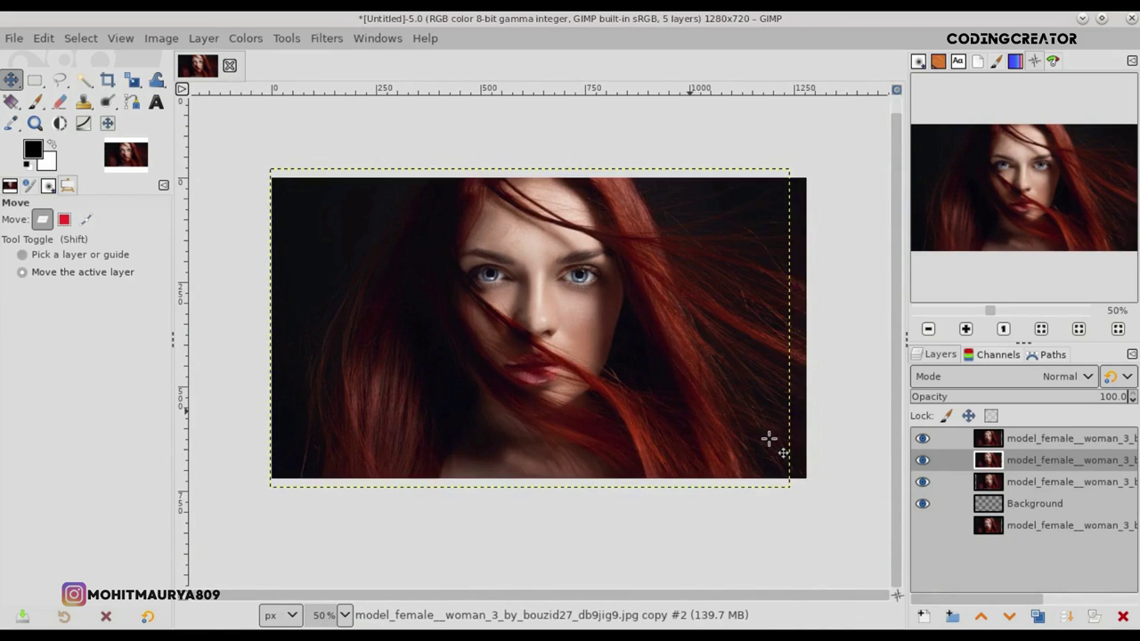
pyautogui.click(1024, 504)
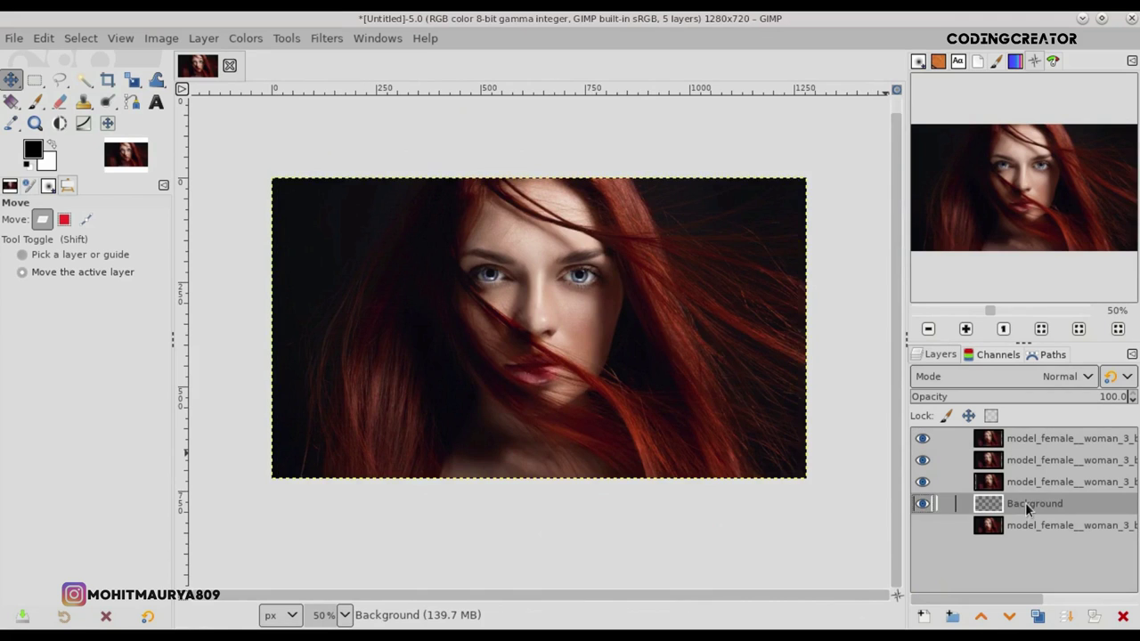
pyautogui.click(997, 440)
pyautogui.click(1020, 462)
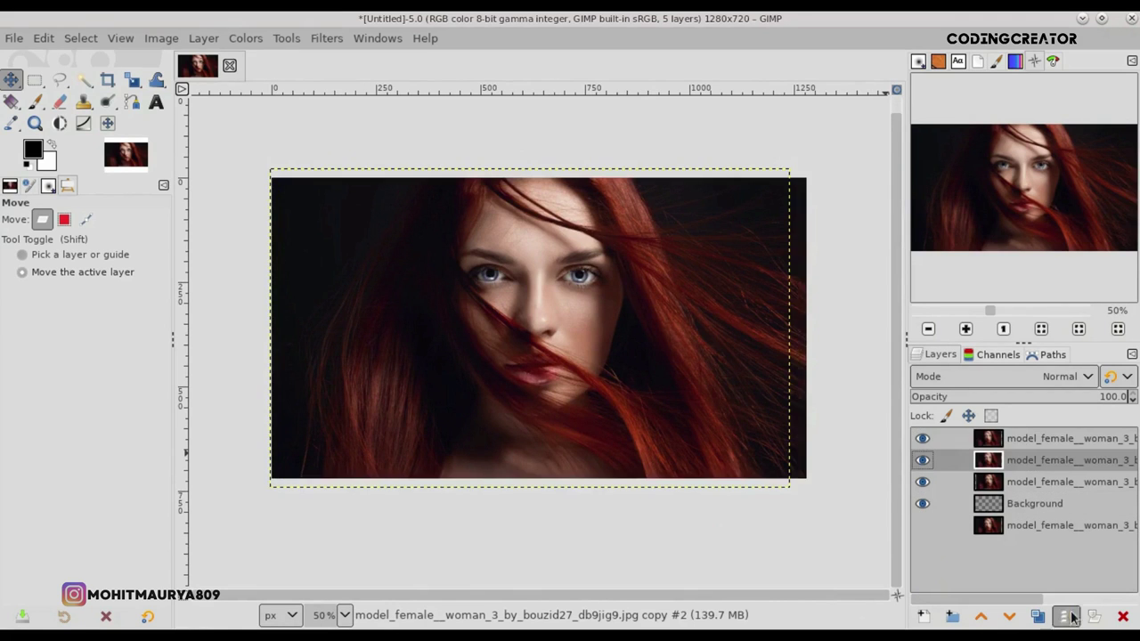
pyautogui.click(1068, 616)
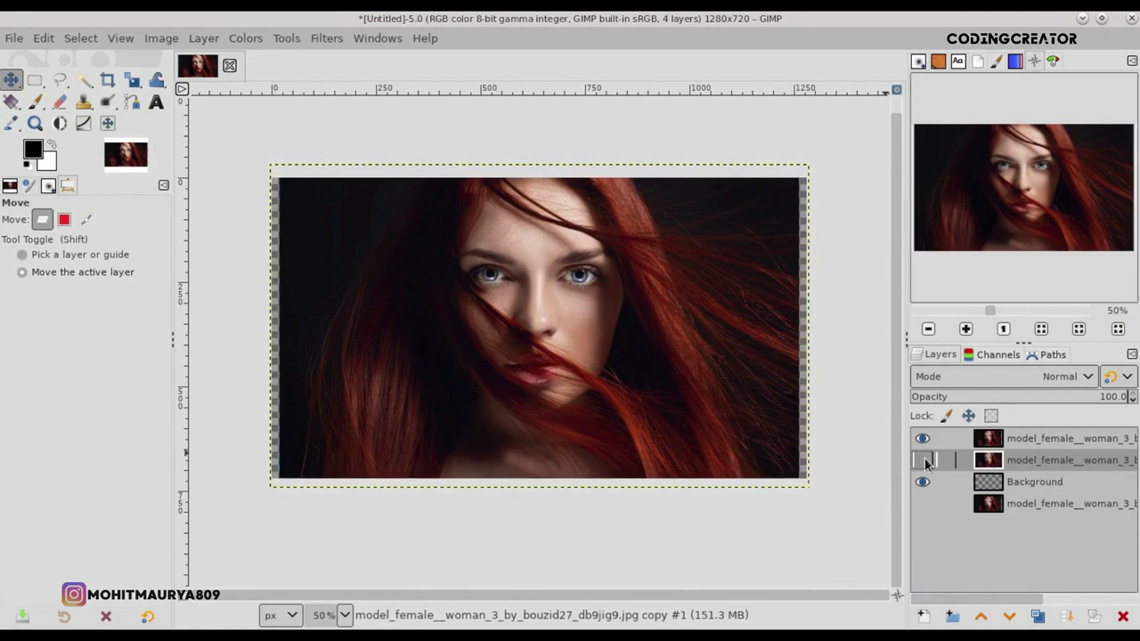
pyautogui.click(997, 440)
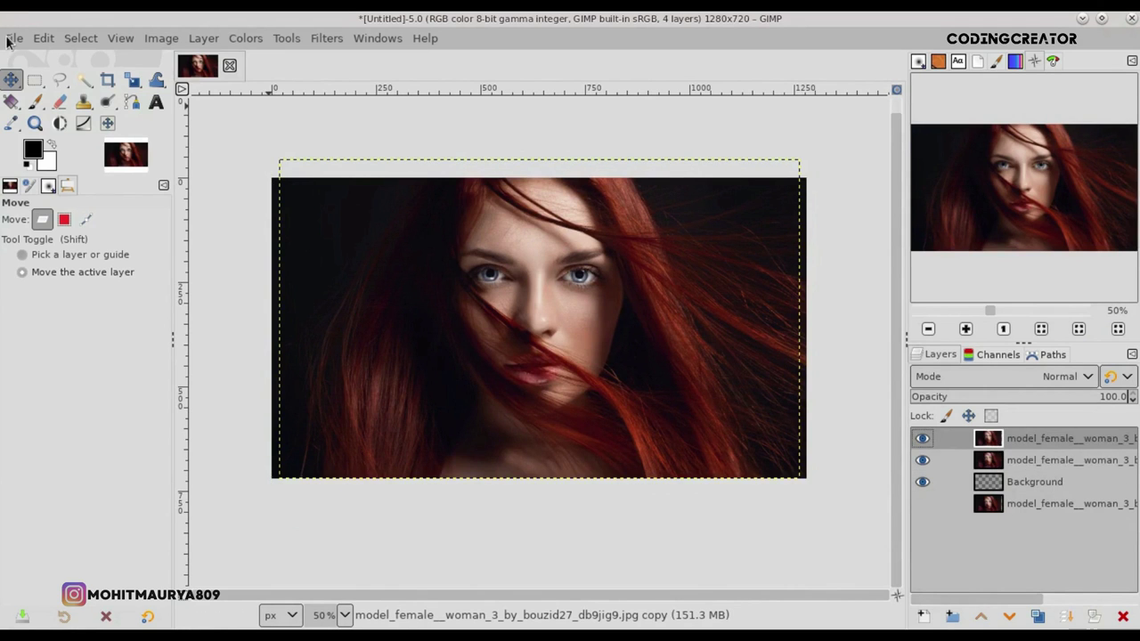
# - Open the war-torn street photo and convert it to the working colour profile
pyautogui.click(12, 38)
pyautogui.click(45, 105)
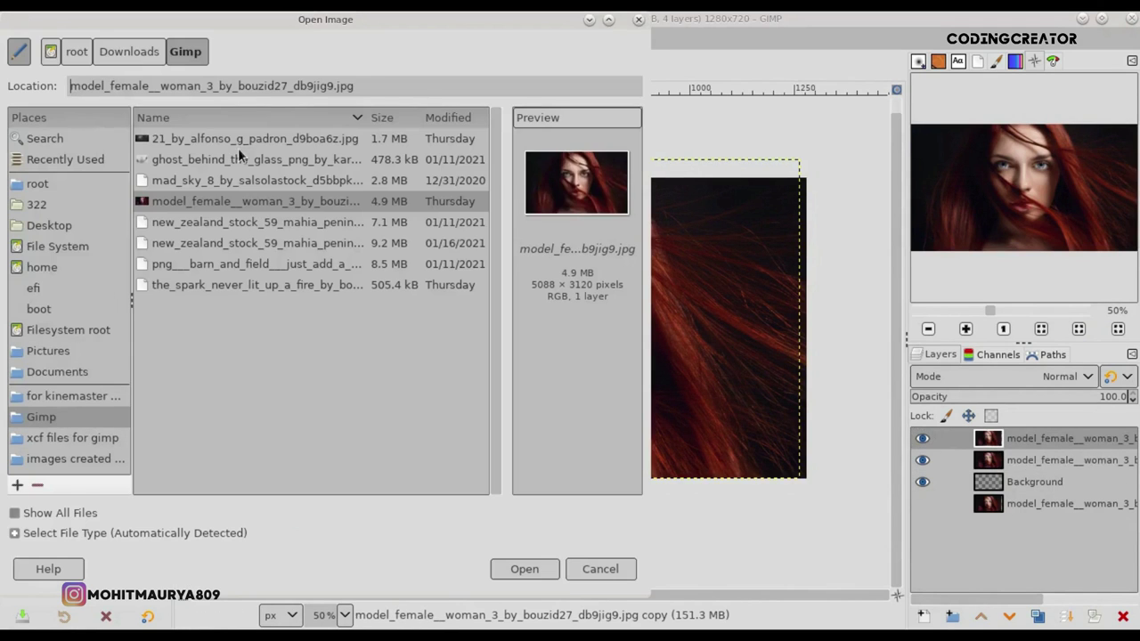
pyautogui.click(225, 143)
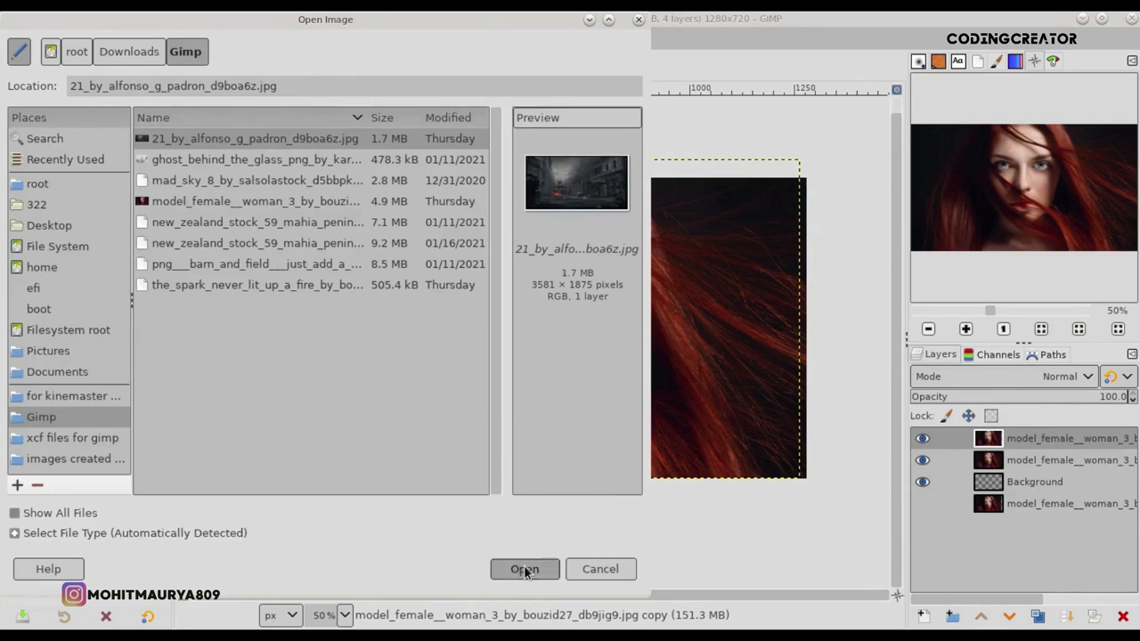
pyautogui.click(526, 571)
pyautogui.click(694, 431)
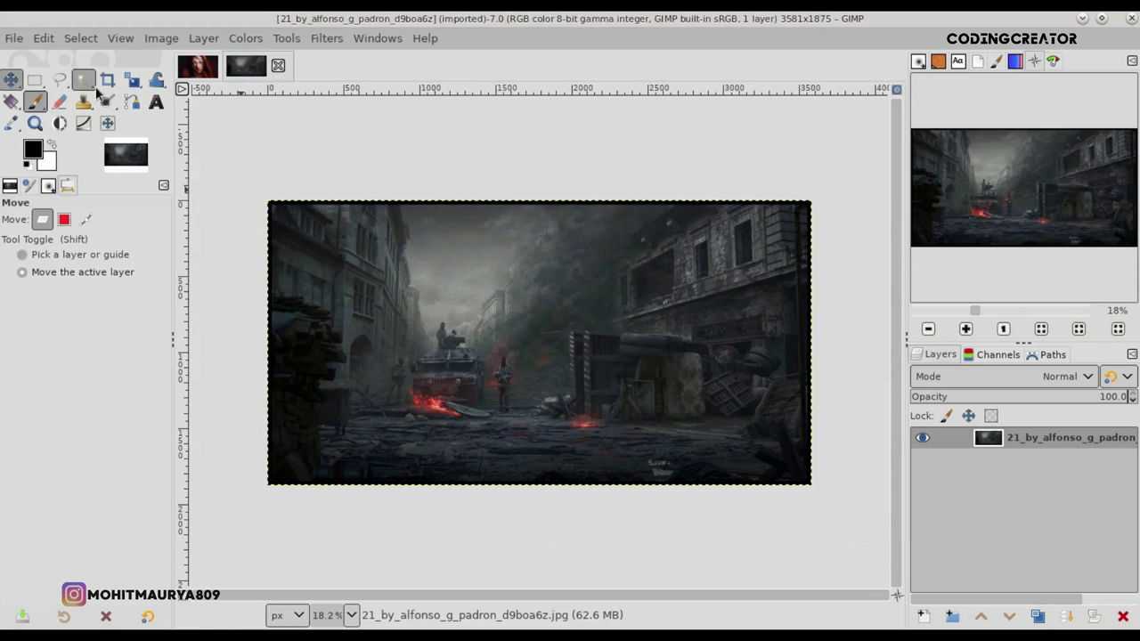
# - Crop away the street photo's dark borders, leaving 3522×1810 px
pyautogui.click(107, 80)
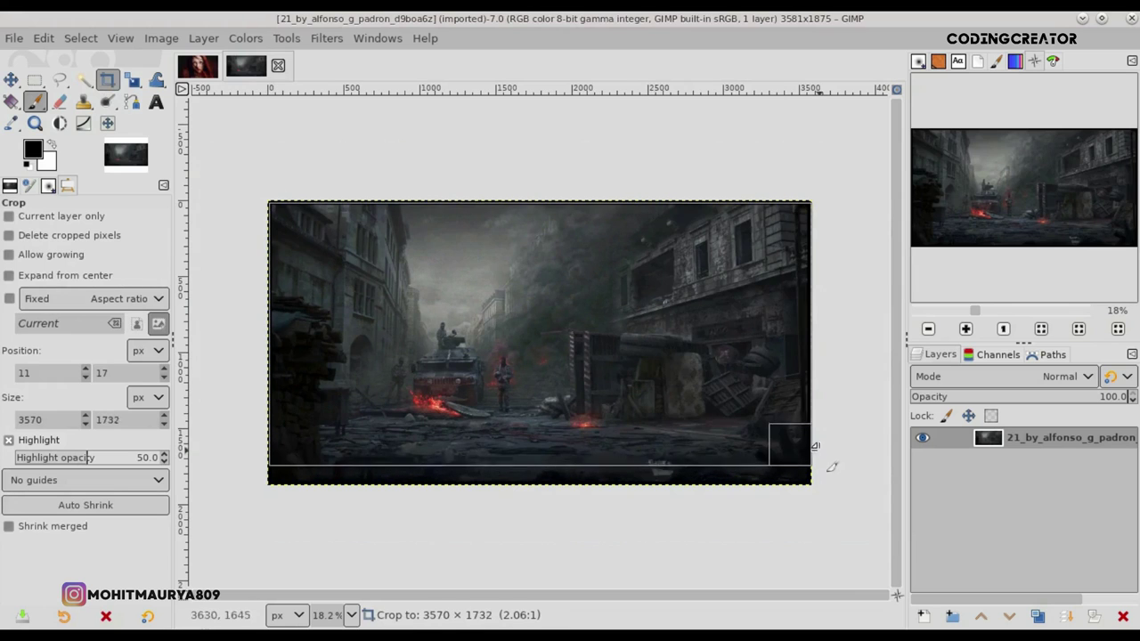
pyautogui.moveTo(270, 203); pyautogui.dragTo(808, 486)
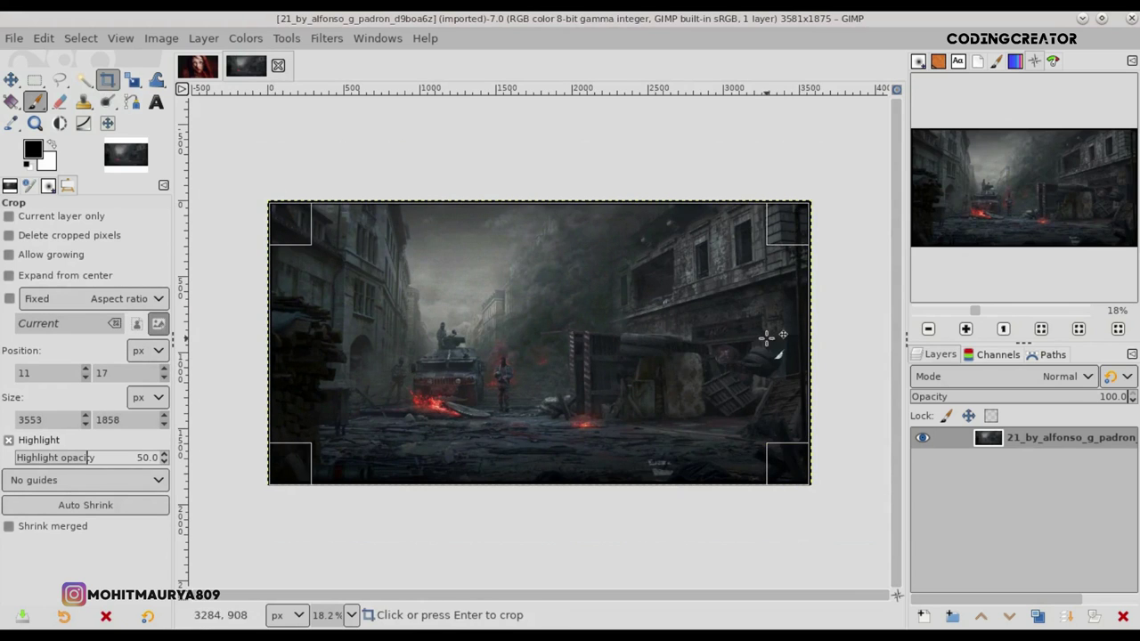
pyautogui.moveTo(286, 385); pyautogui.dragTo(294, 378)
pyautogui.moveTo(575, 468); pyautogui.dragTo(575, 463)
pyautogui.scroll(4, 577, 465)
pyautogui.moveTo(895, 597); pyautogui.dragTo(904, 610)
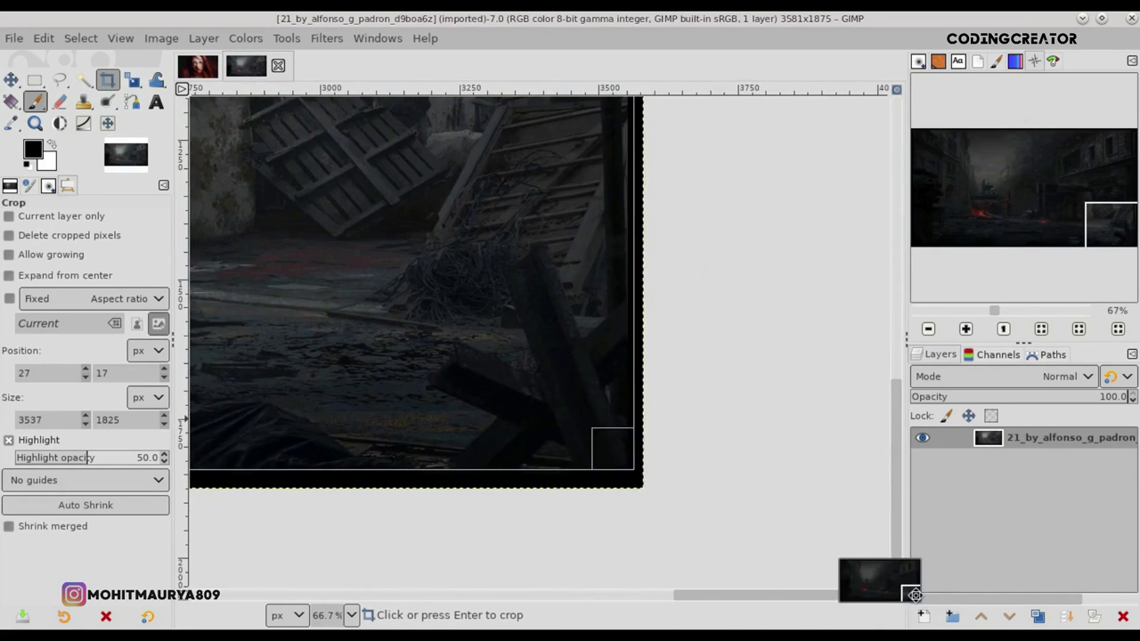
pyautogui.moveTo(587, 235); pyautogui.dragTo(580, 237)
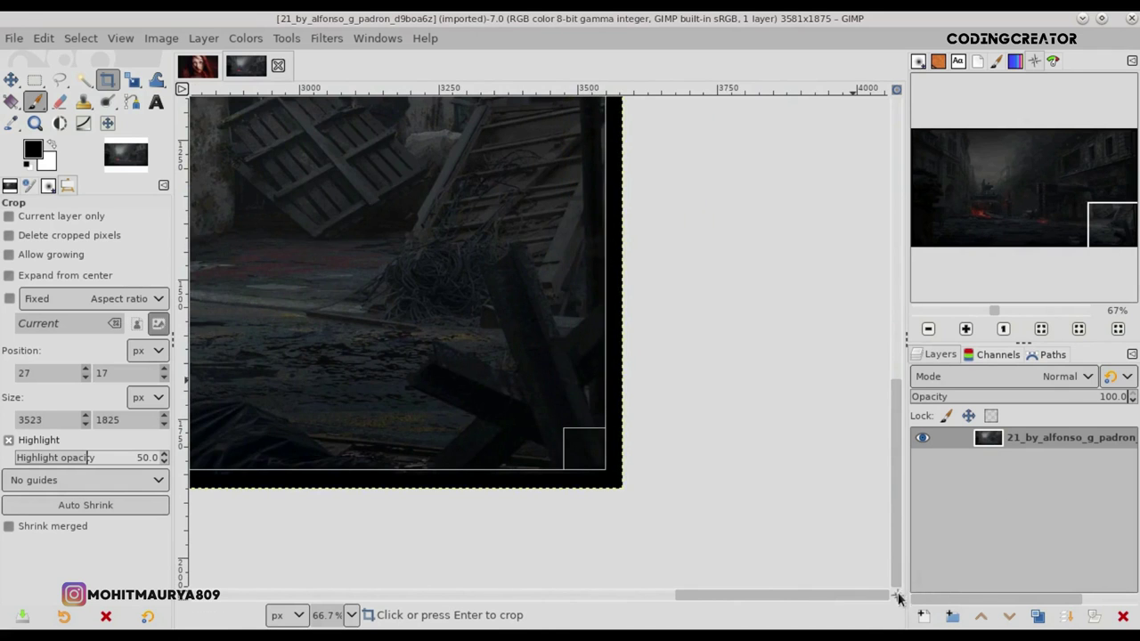
pyautogui.moveTo(898, 598); pyautogui.dragTo(894, 547)
pyautogui.moveTo(591, 386); pyautogui.dragTo(592, 396)
pyautogui.moveTo(898, 598); pyautogui.dragTo(833, 590)
pyautogui.moveTo(592, 532); pyautogui.dragTo(592, 532)
pyautogui.hotkey('shift', 'ctrl', 'j')
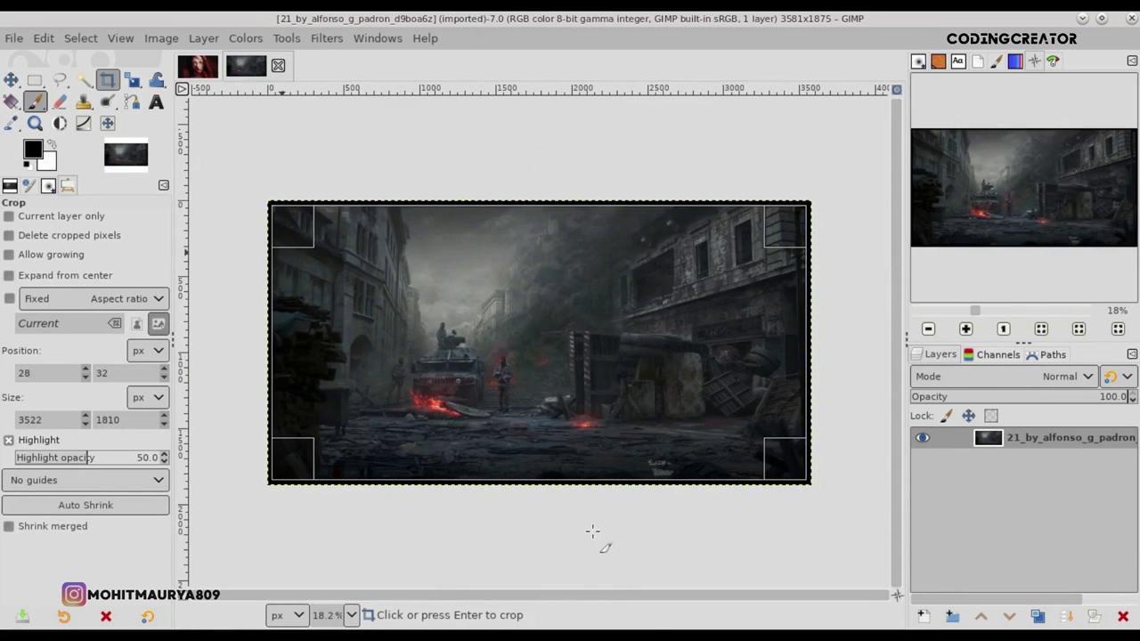
pyautogui.press('Return')
# - Add an alpha channel to the street layer and fit the layer to image size
pyautogui.rightClick(1039, 441)
pyautogui.click(913, 527)
pyautogui.click(190, 40)
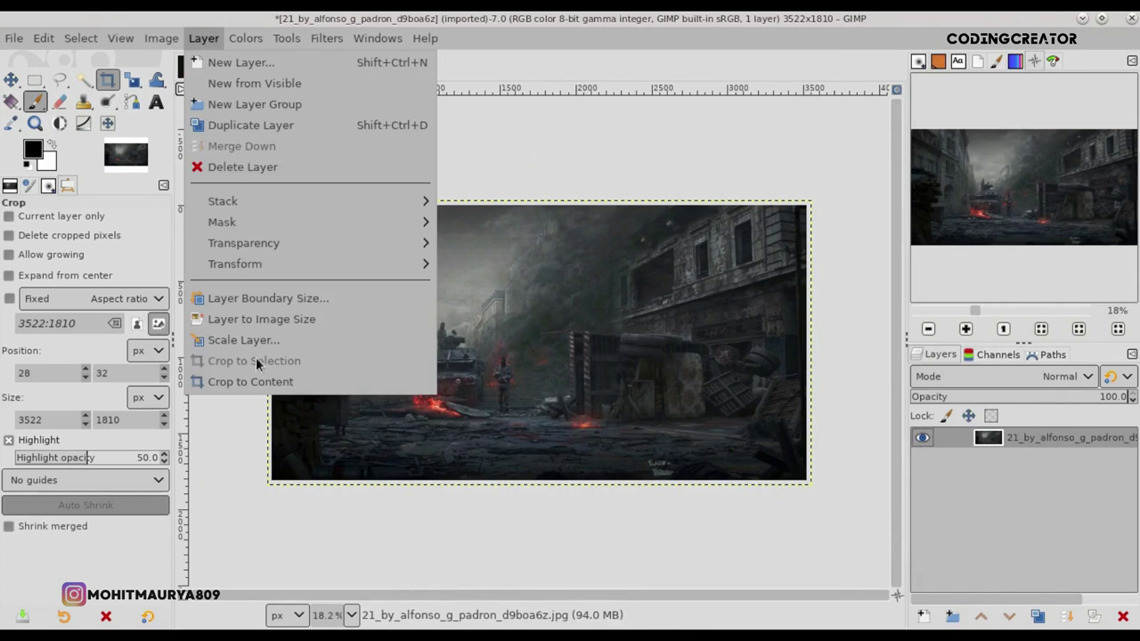
pyautogui.click(284, 323)
pyautogui.press('m')
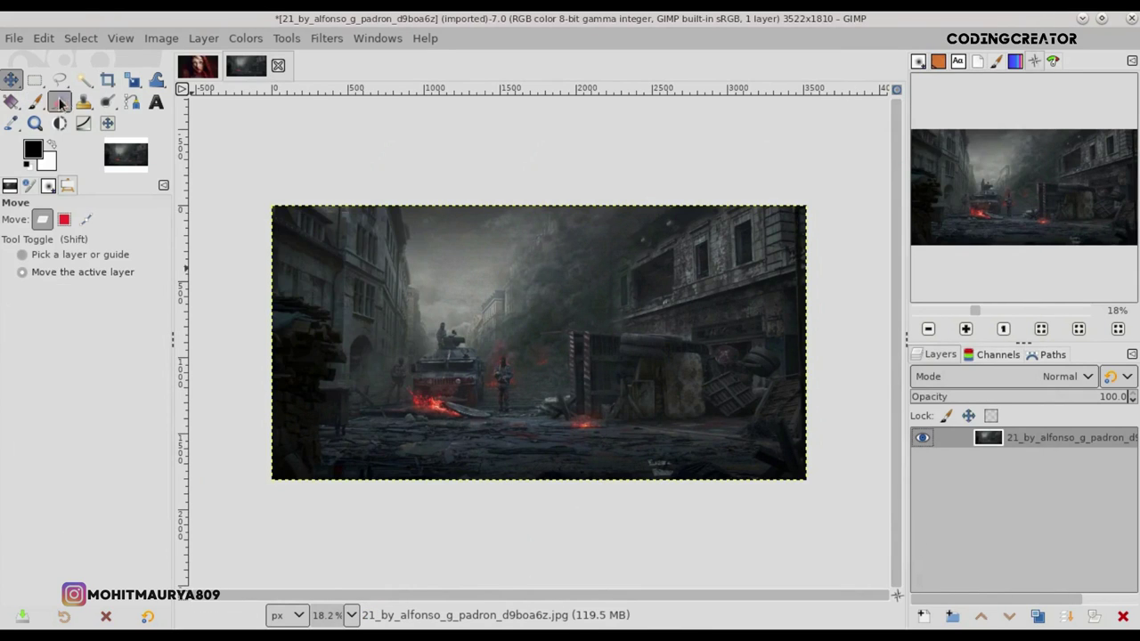
# - Drag the street layer into the portrait poster and scale it down to about 1000 px wide
pyautogui.moveTo(1007, 443); pyautogui.dragTo(592, 370)
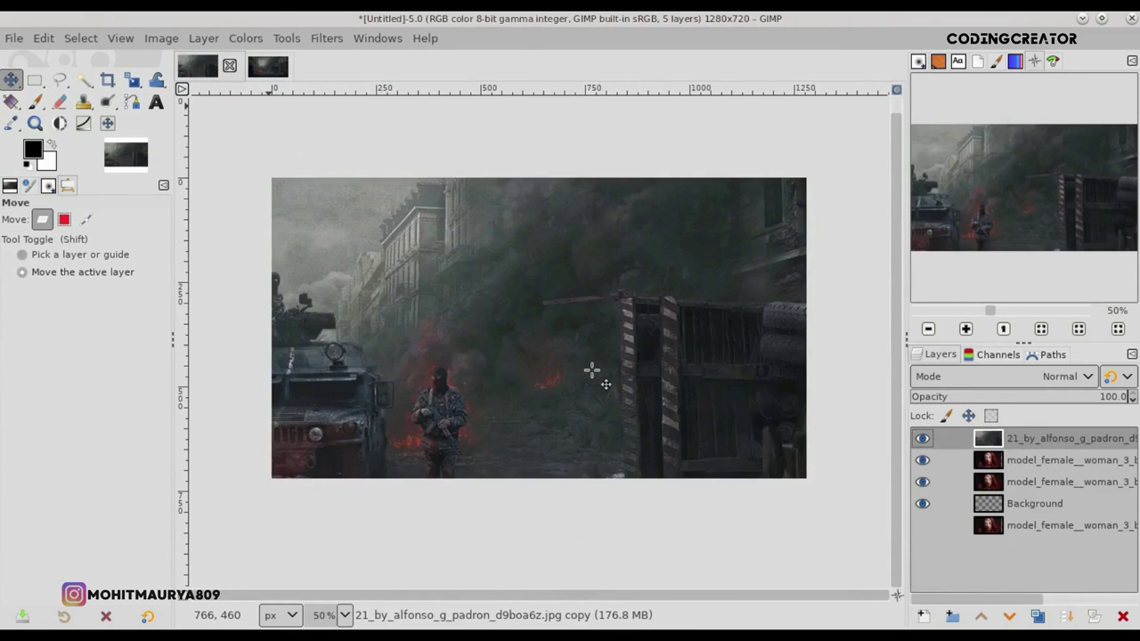
pyautogui.press('-')
pyautogui.press('-')
pyautogui.press('-')
pyautogui.click(132, 81)
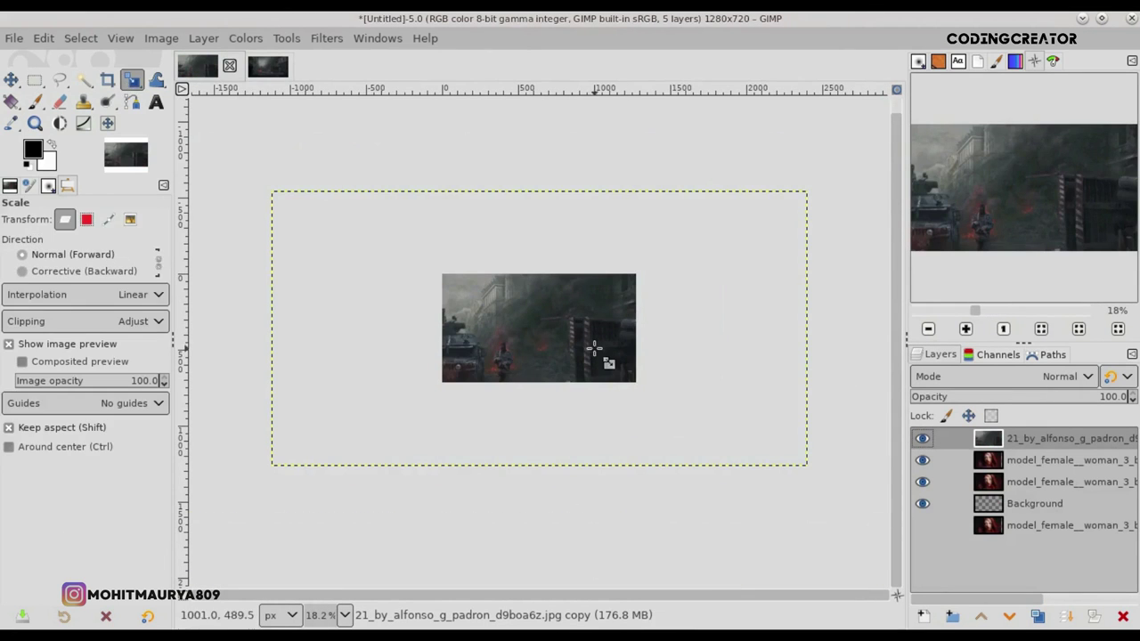
pyautogui.click(593, 348)
pyautogui.moveTo(807, 465); pyautogui.dragTo(626, 373)
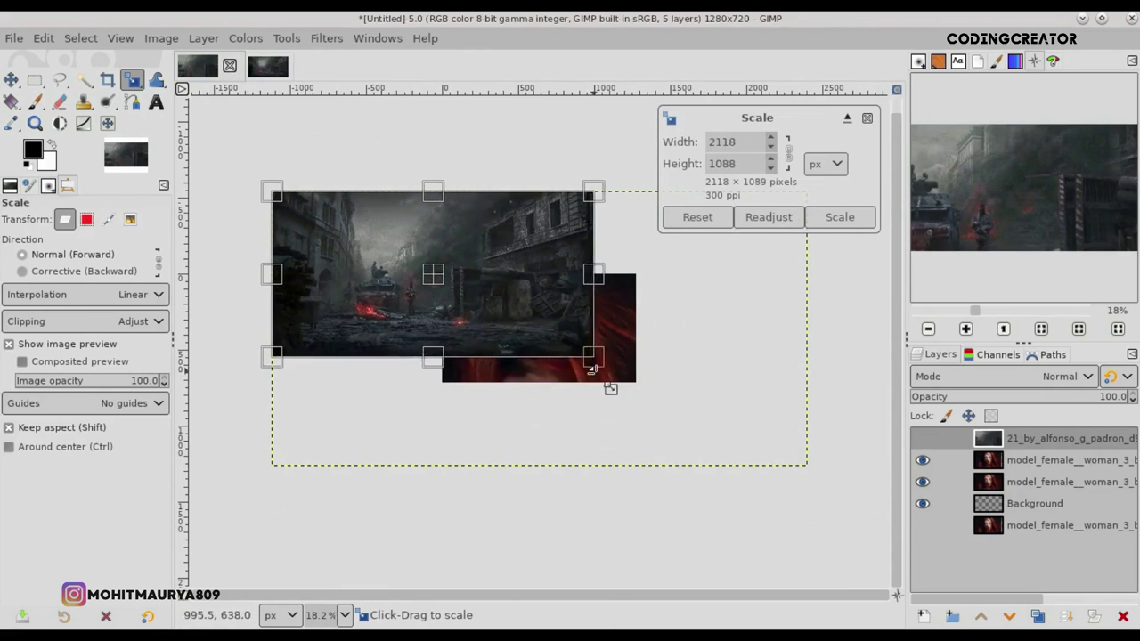
pyautogui.moveTo(276, 197); pyautogui.dragTo(470, 292)
pyautogui.press('Return')
pyautogui.hotkey('shift', '2')
pyautogui.press('m')
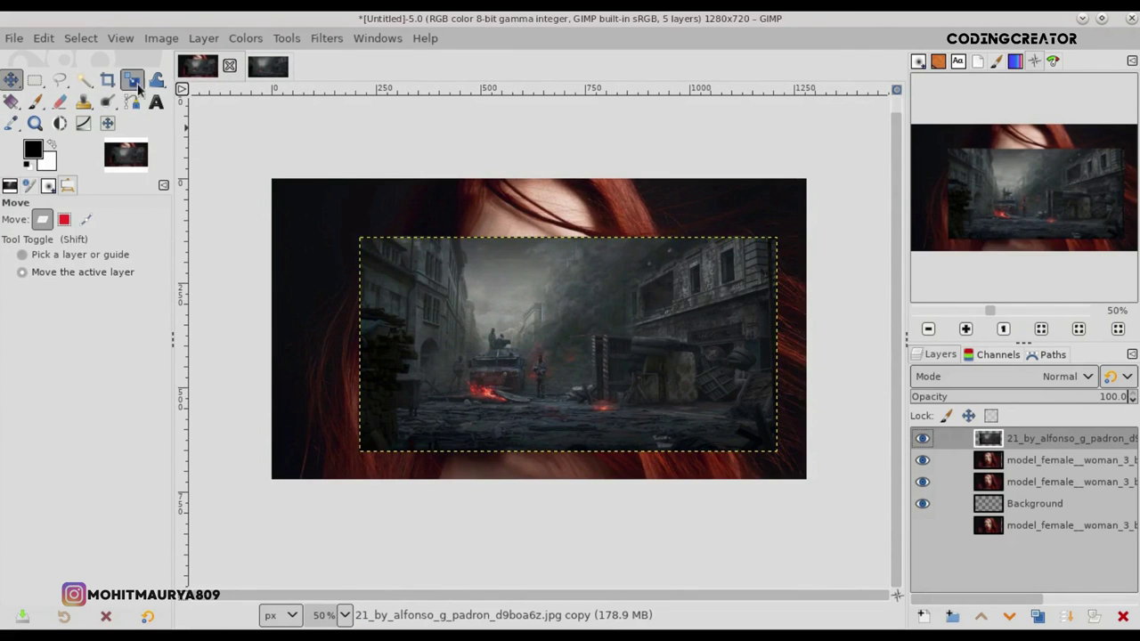
# - Enlarge the street layer slightly and move it down over the lower face
pyautogui.click(136, 81)
pyautogui.click(641, 342)
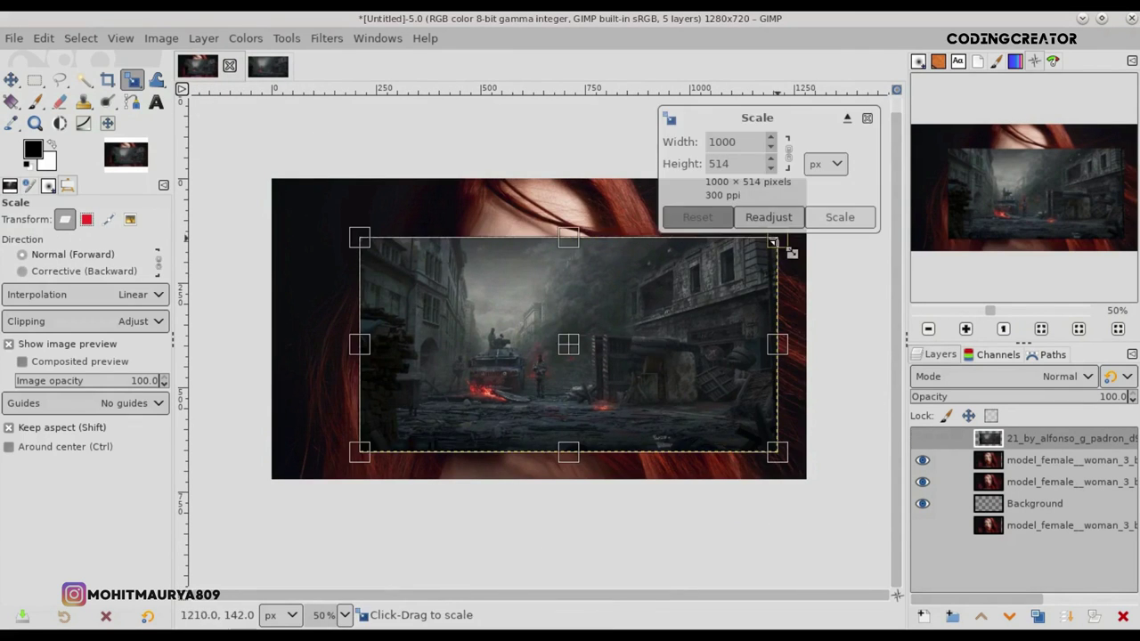
pyautogui.moveTo(776, 239); pyautogui.dragTo(831, 214)
pyautogui.press('Return')
pyautogui.press('m')
pyautogui.moveTo(712, 318)
pyautogui.mouseDown()
pyautogui.moveTo(717, 381)
pyautogui.moveTo(705, 394)
pyautogui.mouseUp()
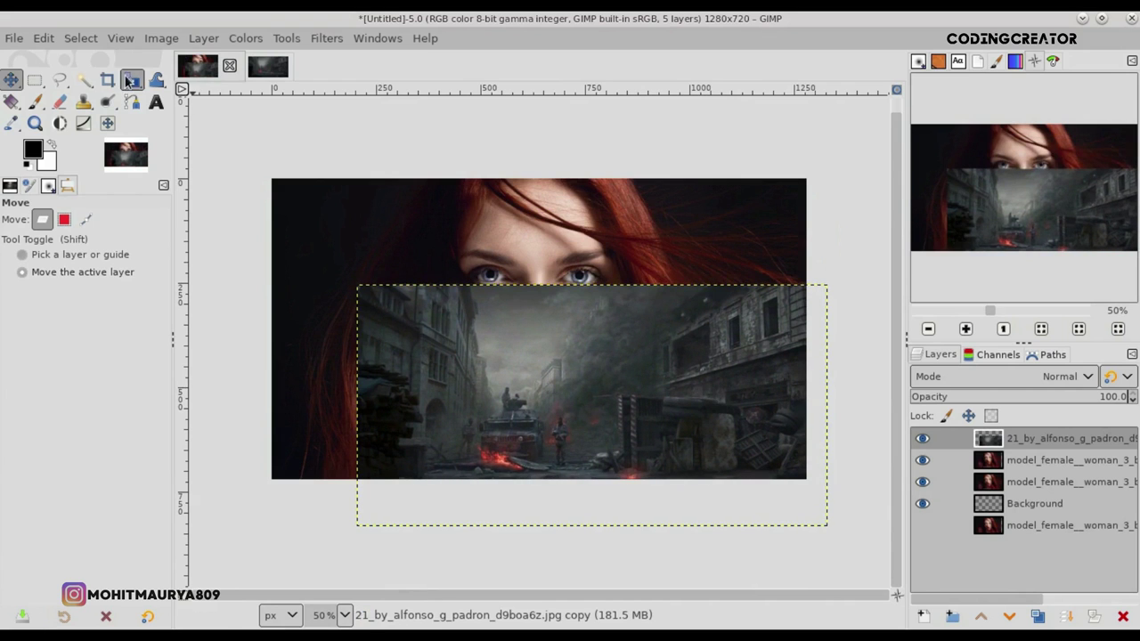
# - Enlarge the street layer from its top-left corner and nudge it down and right
pyautogui.click(129, 81)
pyautogui.click(661, 446)
pyautogui.moveTo(356, 285); pyautogui.dragTo(336, 266)
pyautogui.press('Return')
pyautogui.press('m')
pyautogui.moveTo(575, 436); pyautogui.dragTo(574, 434)
pyautogui.click(573, 434)
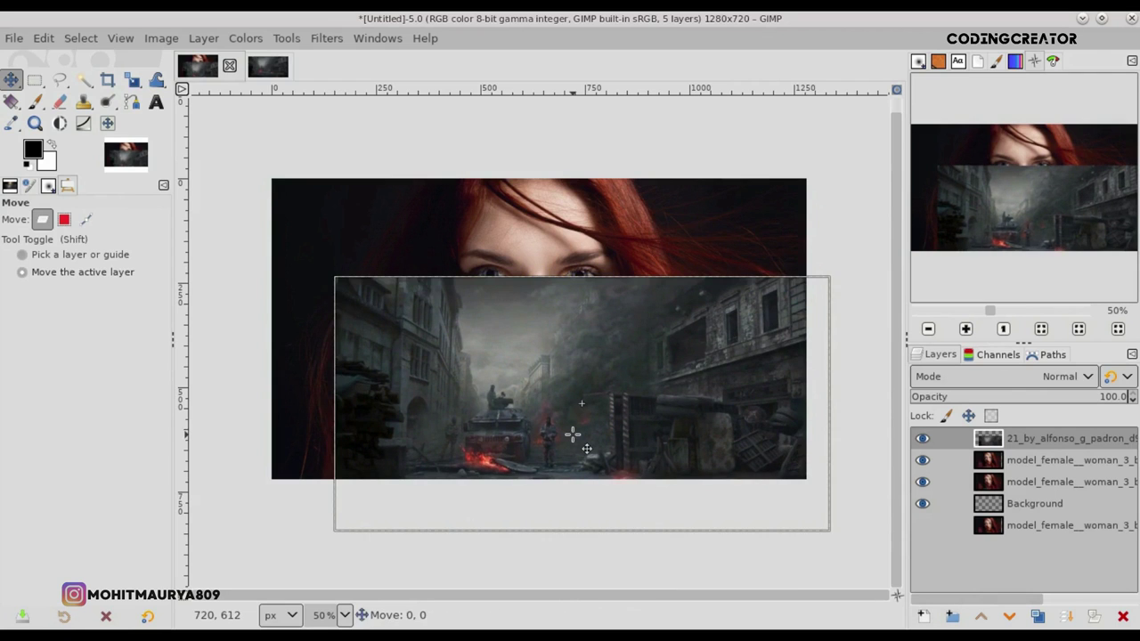
# - Scale the street layer to about 1220×627 and position it over the lower portrait
pyautogui.click(133, 80)
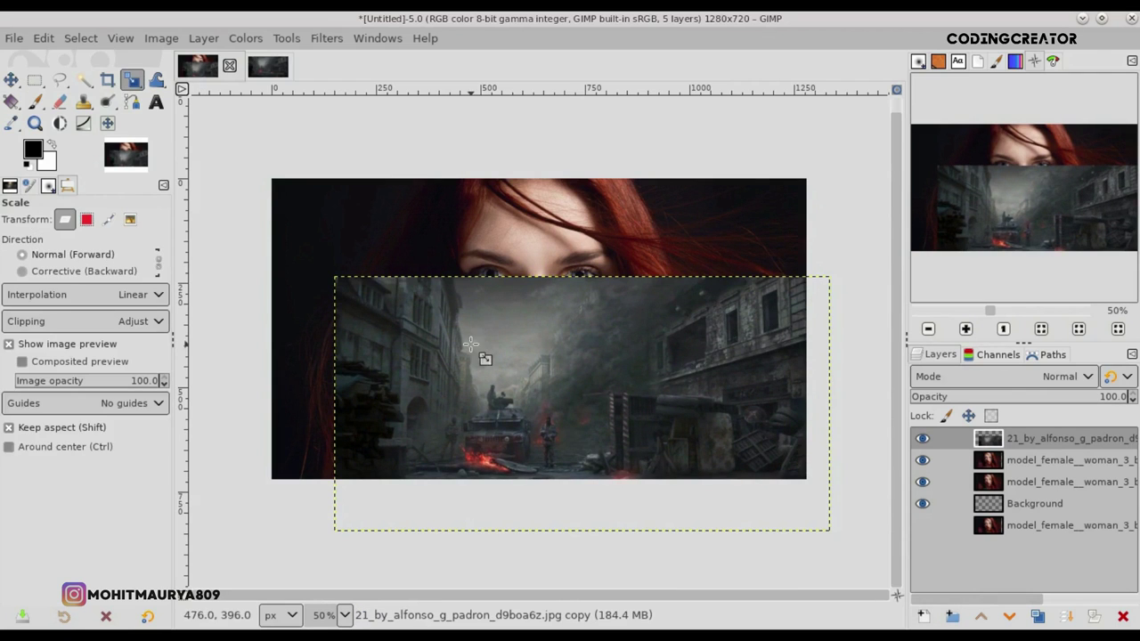
pyautogui.click(484, 357)
pyautogui.moveTo(337, 274); pyautogui.dragTo(322, 265)
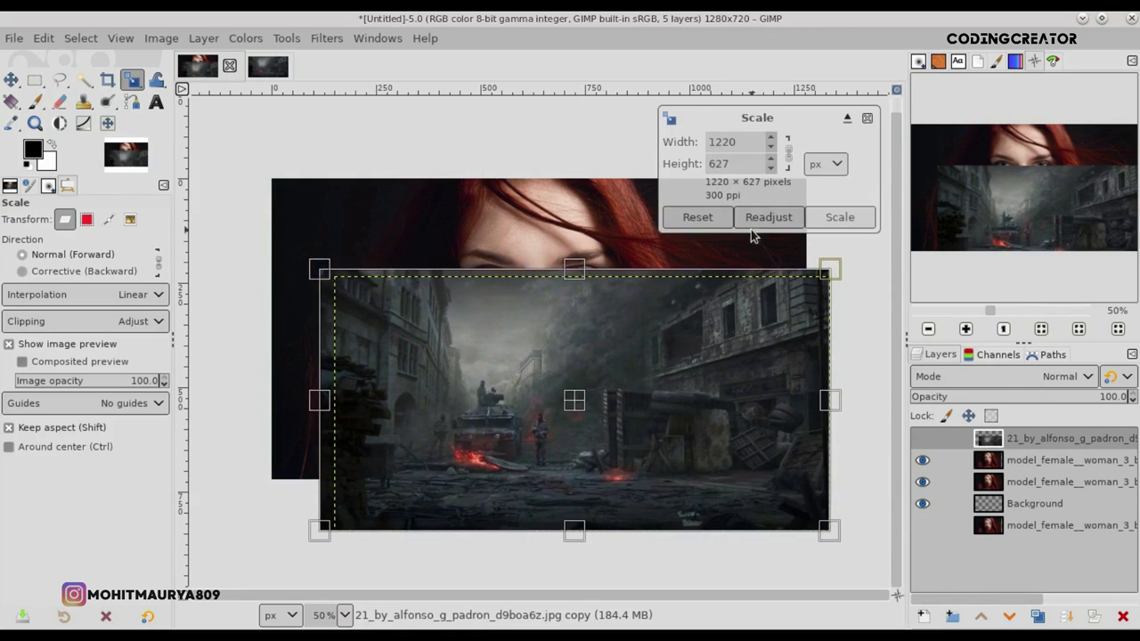
pyautogui.click(840, 217)
pyautogui.press('m')
pyautogui.moveTo(736, 506); pyautogui.dragTo(732, 481)
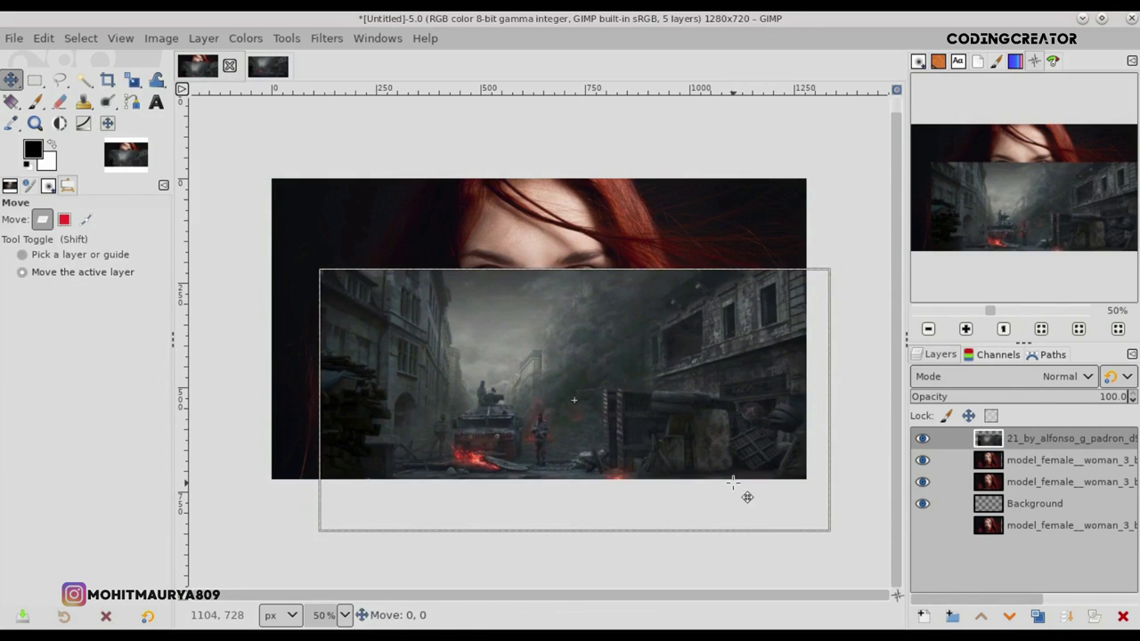
pyautogui.moveTo(706, 469)
pyautogui.mouseDown()
pyautogui.moveTo(723, 463)
pyautogui.moveTo(736, 480)
pyautogui.moveTo(722, 443)
pyautogui.mouseUp()
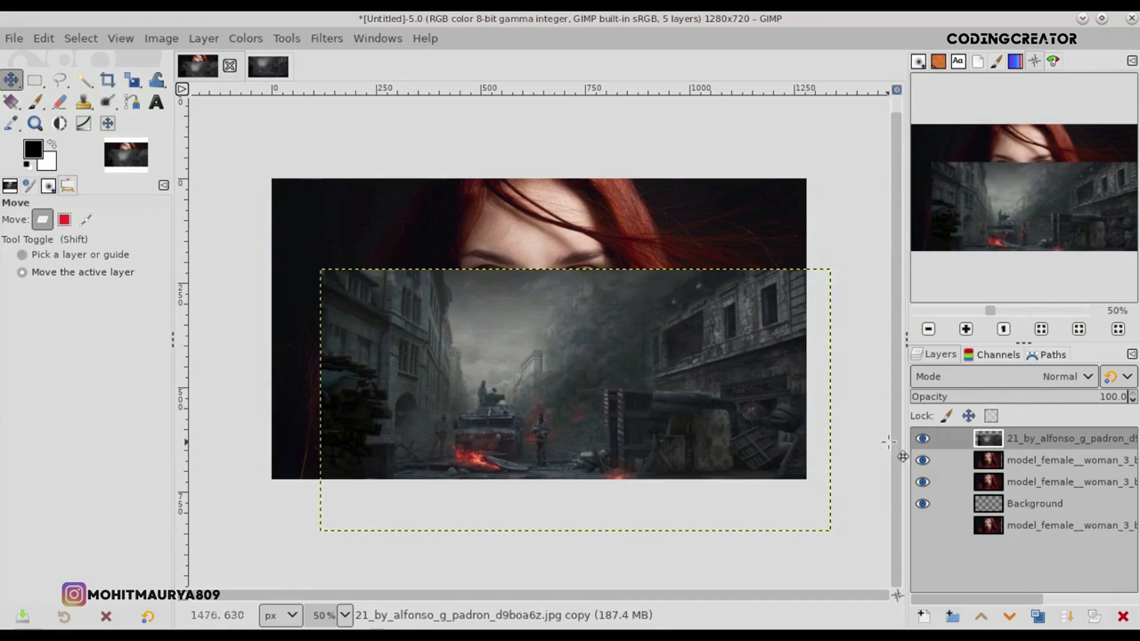
# - Duplicate the street layer, add a white layer mask, and expand it to the image size
pyautogui.click(1037, 616)
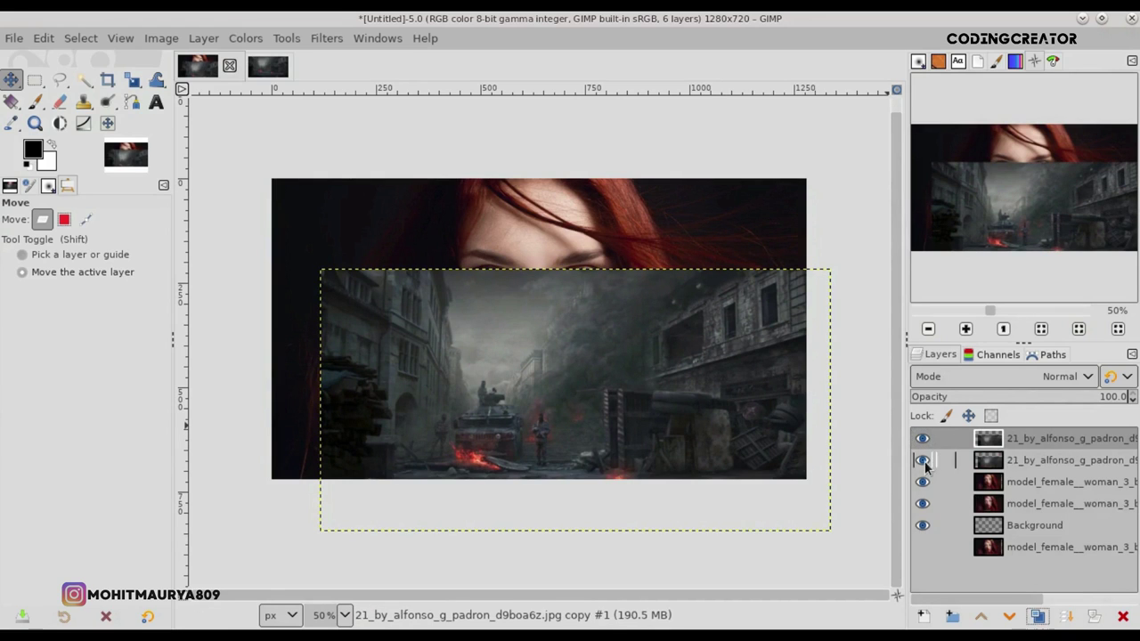
pyautogui.click(1093, 617)
pyautogui.click(1018, 605)
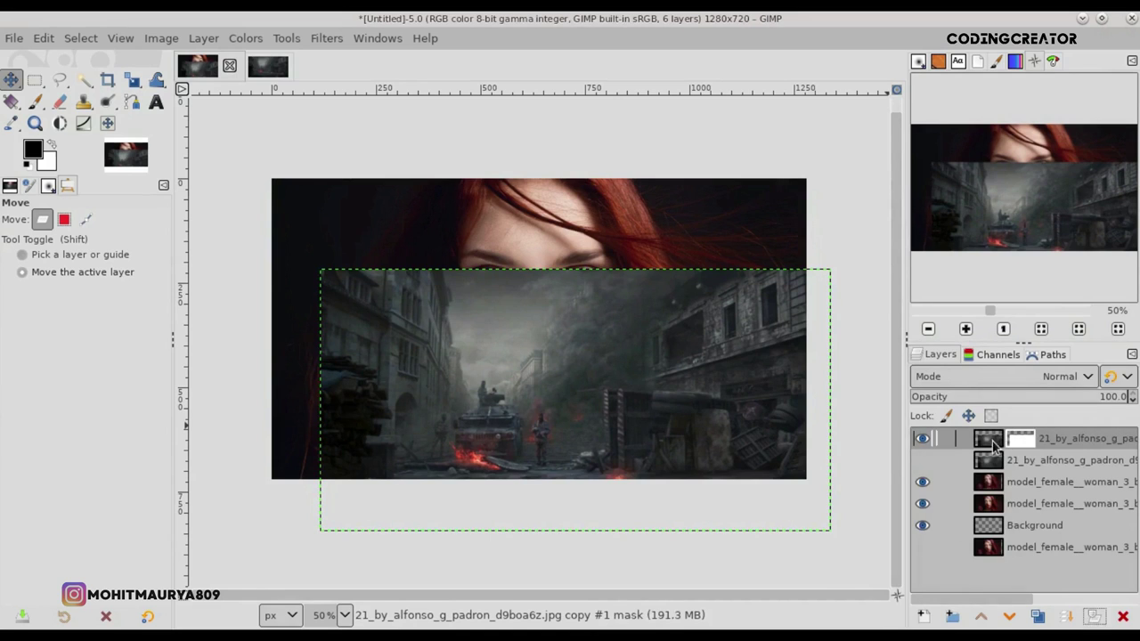
pyautogui.click(47, 102)
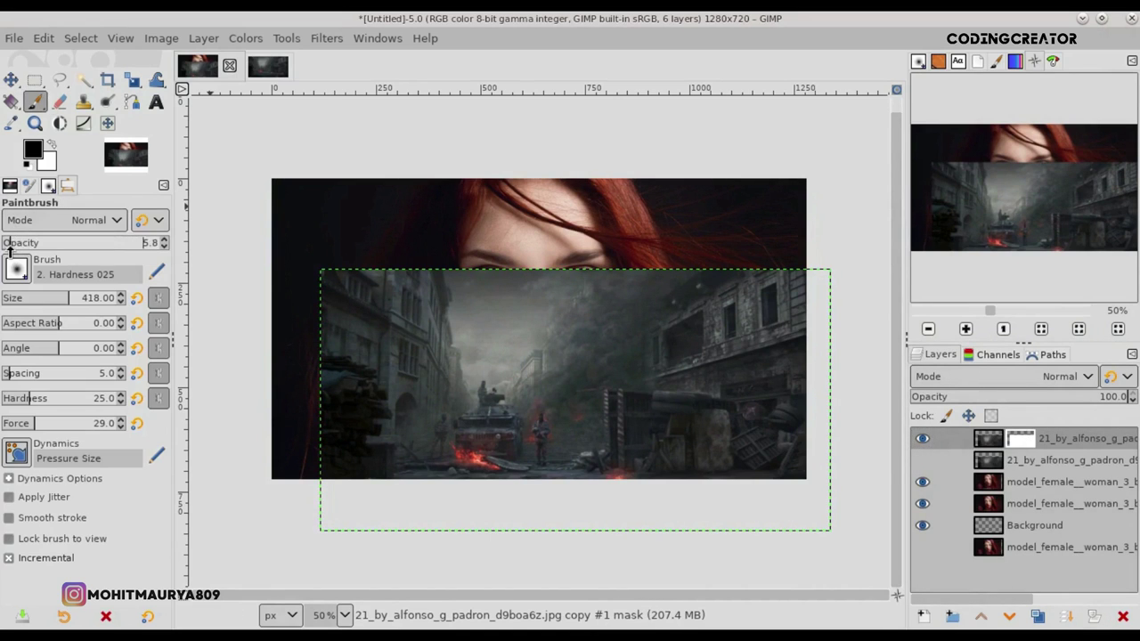
pyautogui.click(510, 224)
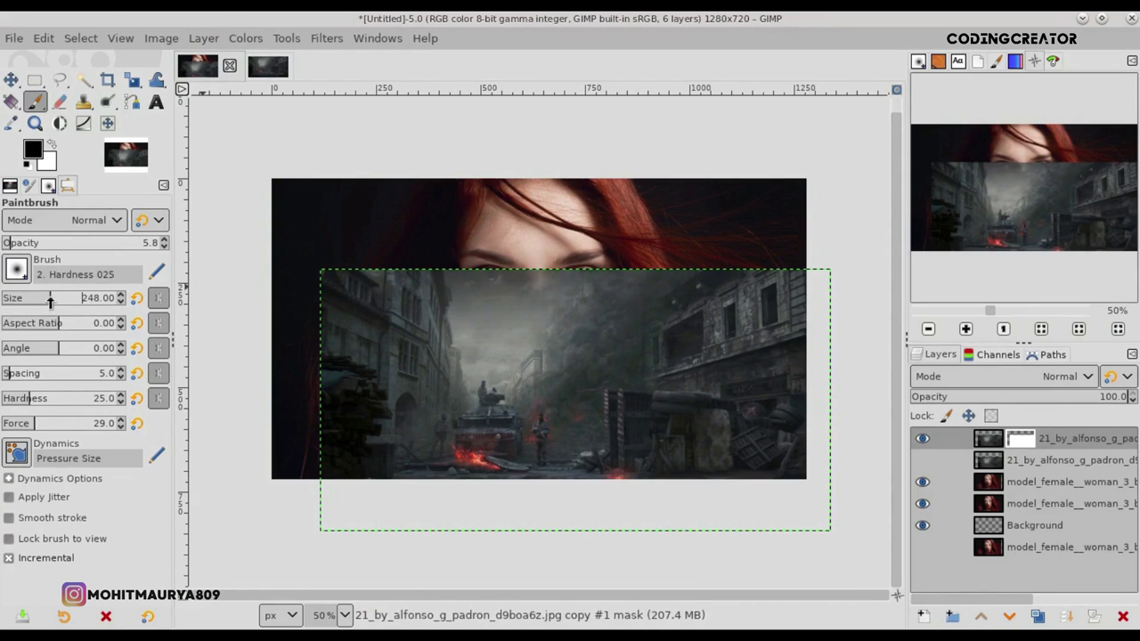
pyautogui.keyDown('ctrl'); pyautogui.scroll(2, 499, 259); pyautogui.keyUp('ctrl')
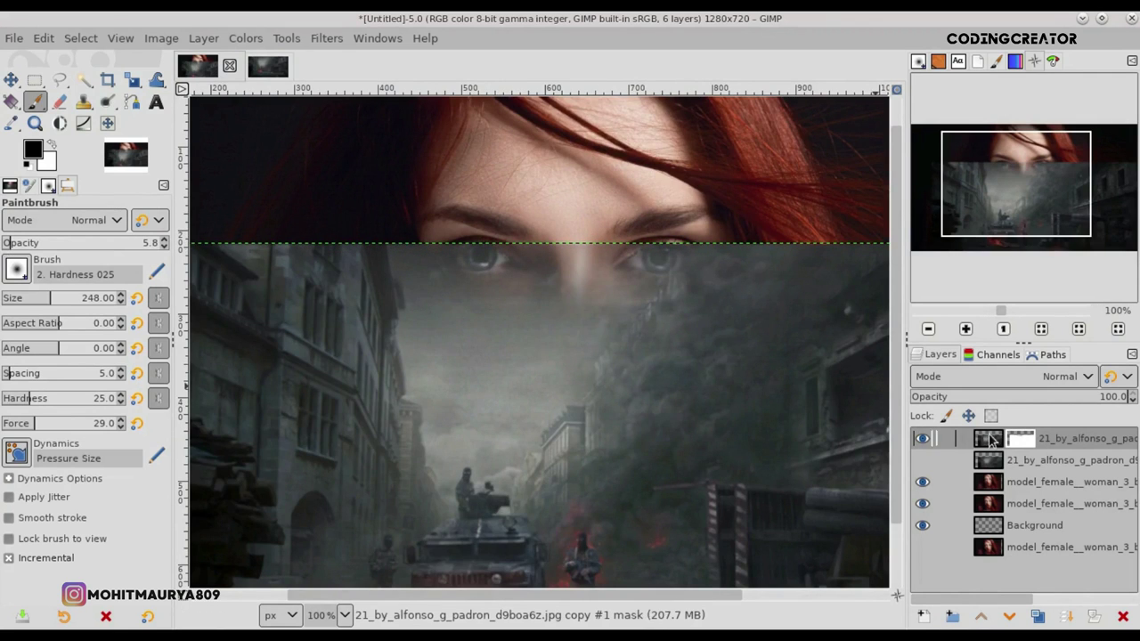
pyautogui.click(203, 37)
pyautogui.click(262, 319)
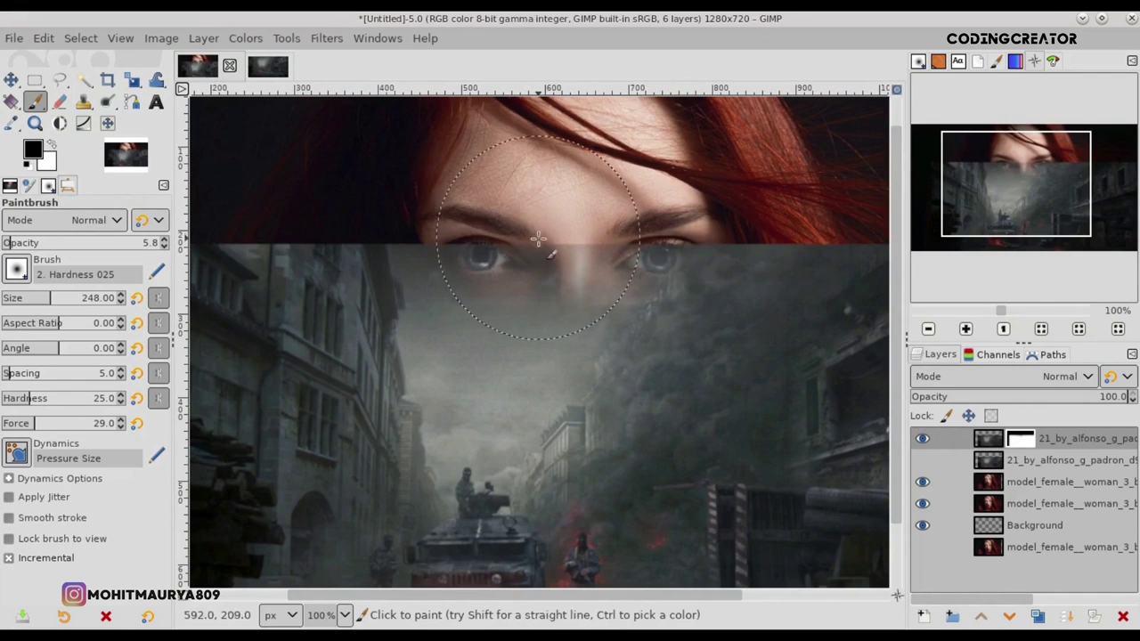
# - Paint black on the mask to reveal both eyes and the face through the street
pyautogui.keyDown('ctrl'); pyautogui.scroll(-2, 547, 246); pyautogui.keyUp('ctrl')
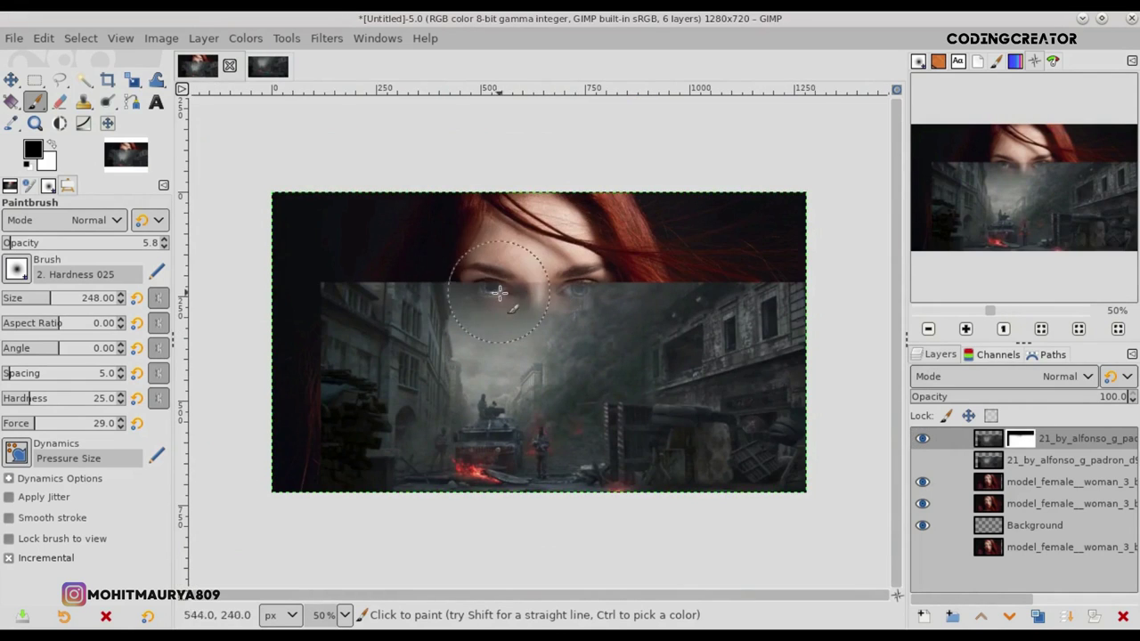
pyautogui.keyDown('ctrl'); pyautogui.scroll(1, 493, 292); pyautogui.keyUp('ctrl')
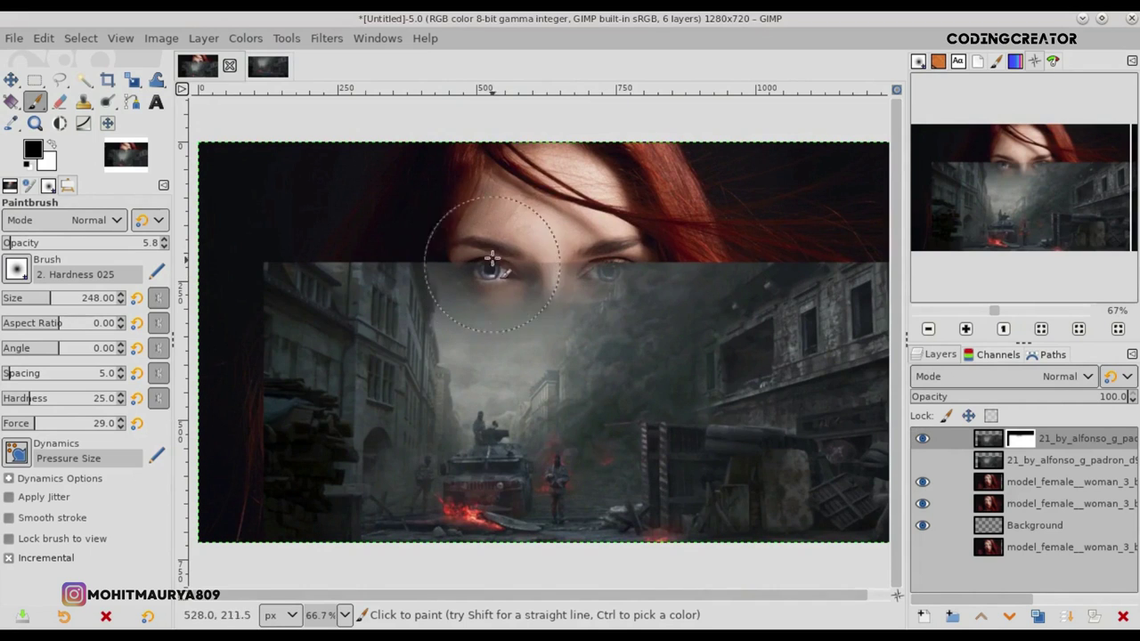
pyautogui.moveTo(620, 264); pyautogui.dragTo(683, 268)
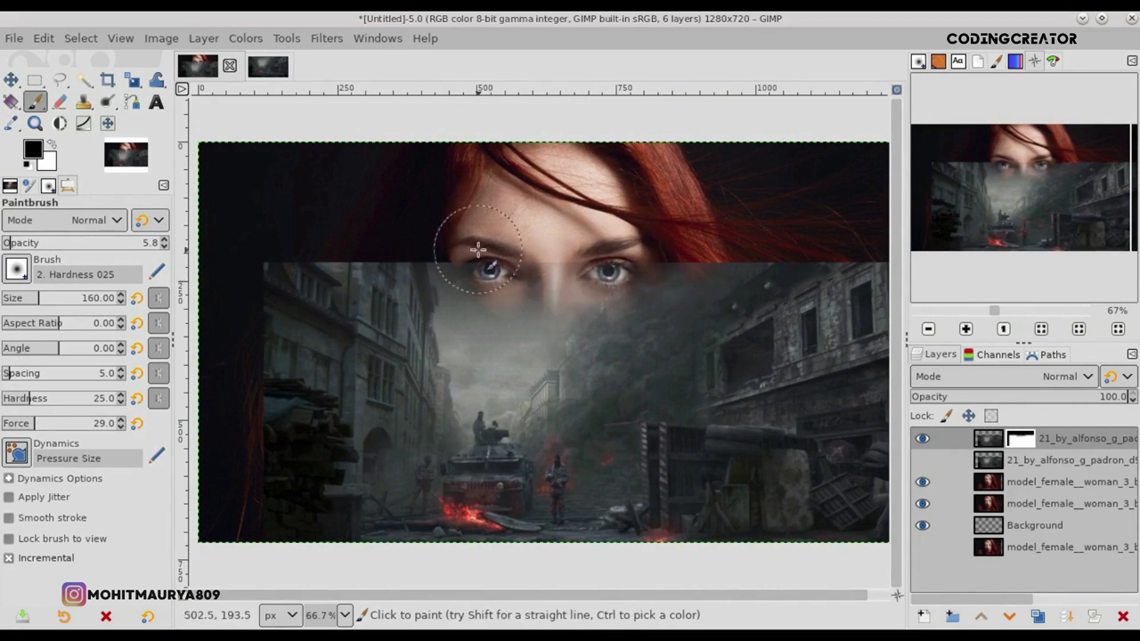
pyautogui.moveTo(468, 269); pyautogui.dragTo(530, 309)
# - With a size 196, 31.7-opacity brush, mask away the street over the left-side red hair
pyautogui.click(62, 298)
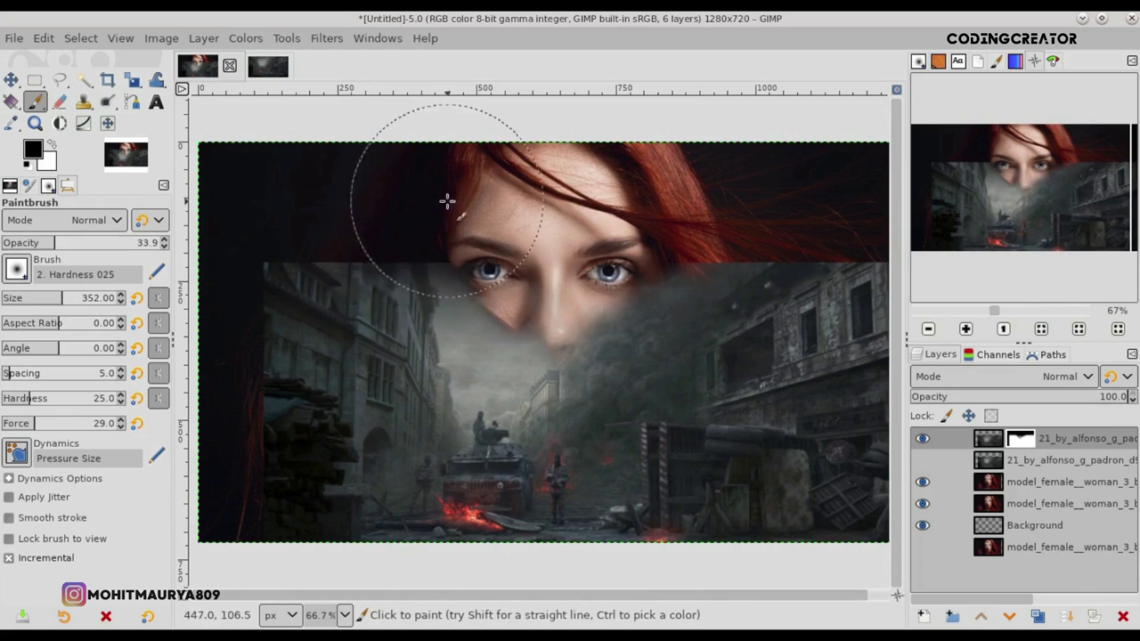
pyautogui.click(36, 242)
pyautogui.click(43, 300)
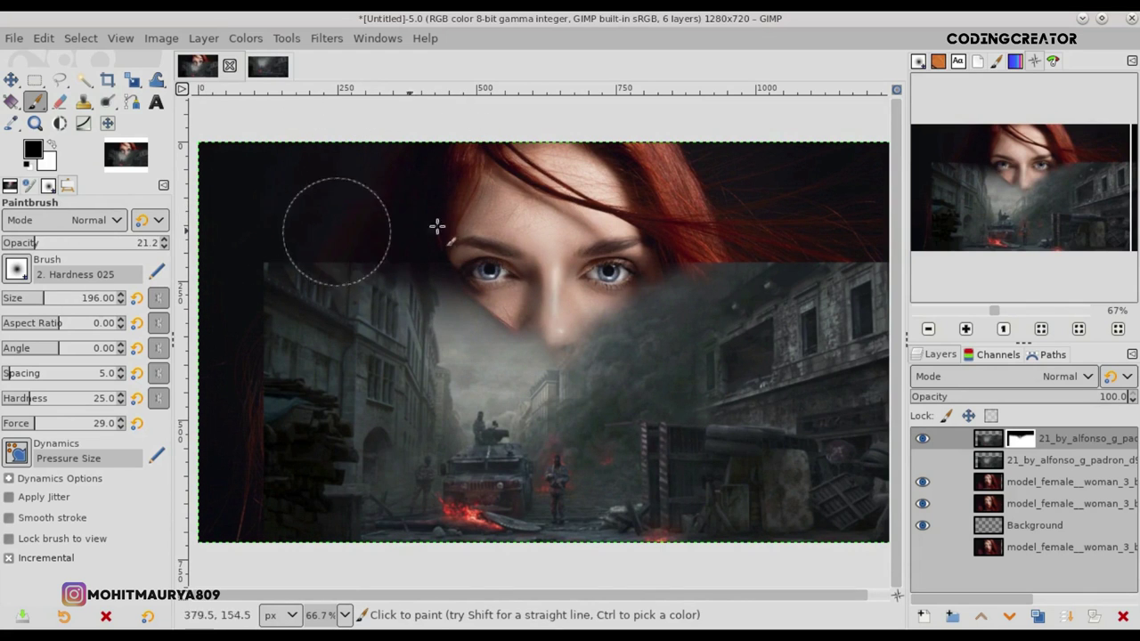
pyautogui.click(53, 246)
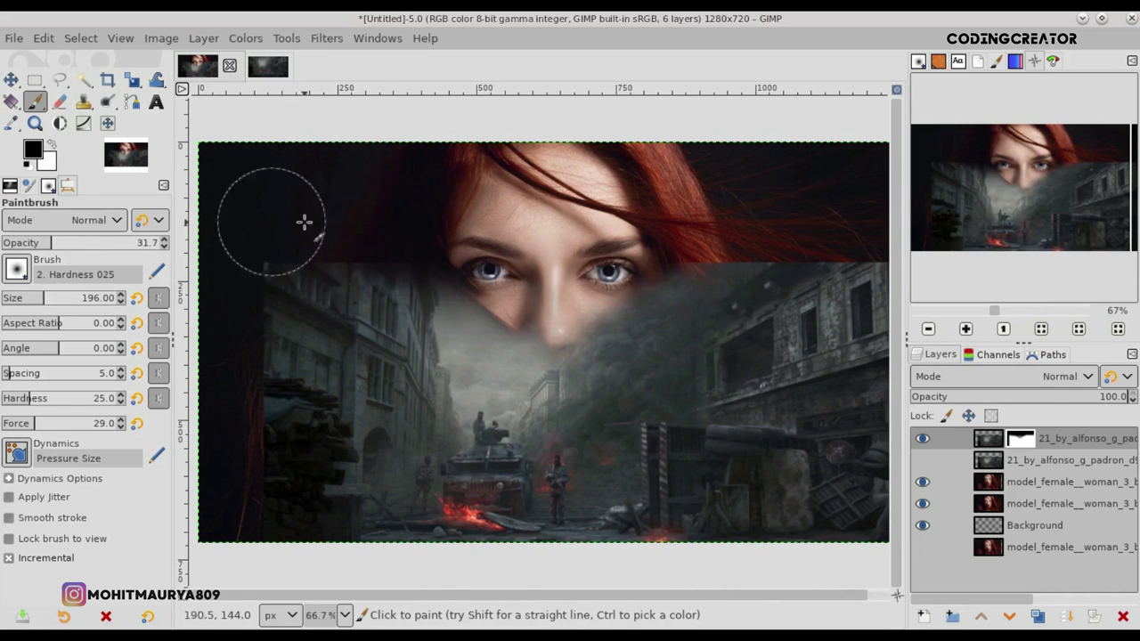
pyautogui.moveTo(267, 308)
pyautogui.mouseDown()
pyautogui.moveTo(364, 236)
pyautogui.moveTo(305, 259)
pyautogui.moveTo(361, 255)
pyautogui.mouseUp()
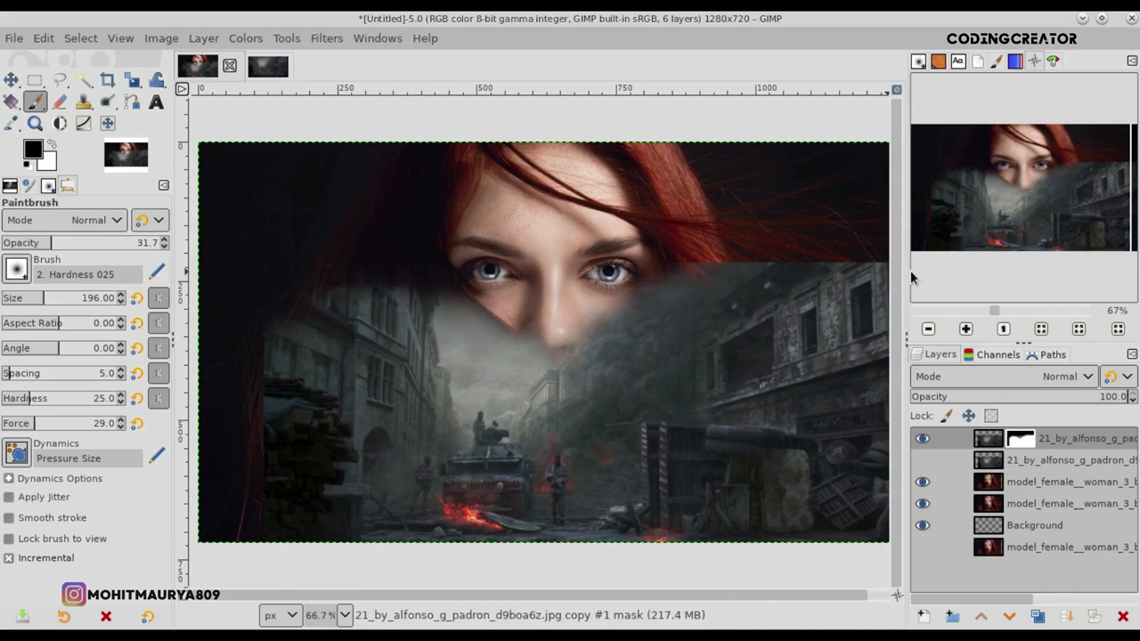
pyautogui.moveTo(241, 406)
pyautogui.mouseDown()
pyautogui.moveTo(276, 451)
pyautogui.moveTo(269, 389)
pyautogui.mouseUp()
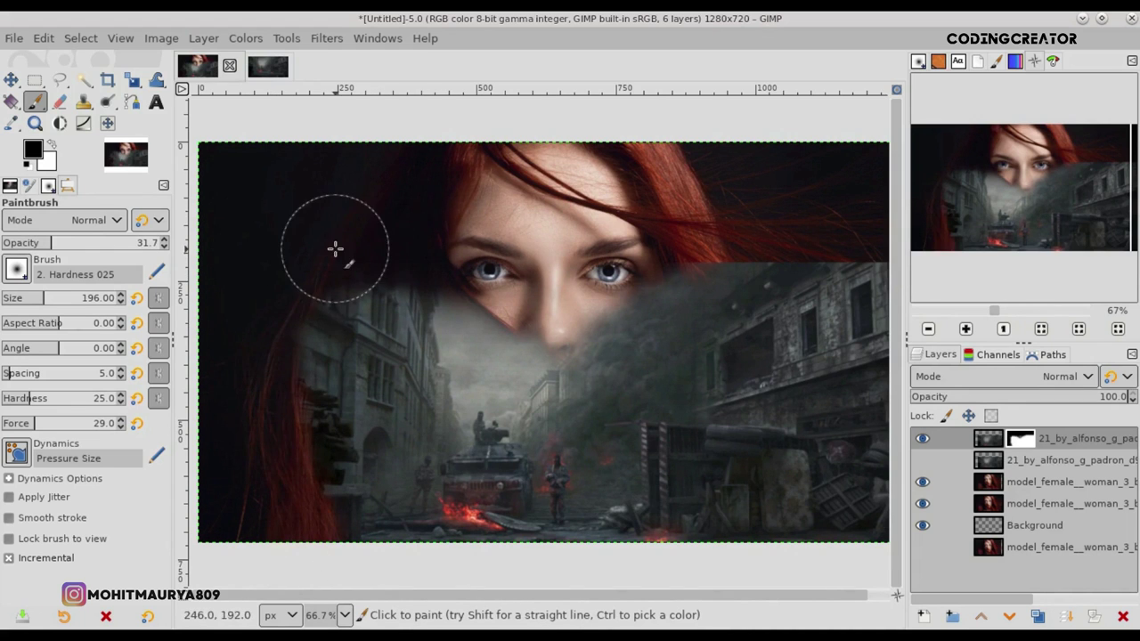
# - Paint black on the street mask to reveal more red hair, the nose and lower face
pyautogui.moveTo(575, 593); pyautogui.dragTo(593, 592)
pyautogui.moveTo(884, 239)
pyautogui.mouseDown()
pyautogui.moveTo(691, 255)
pyautogui.moveTo(700, 234)
pyautogui.moveTo(835, 247)
pyautogui.mouseUp()
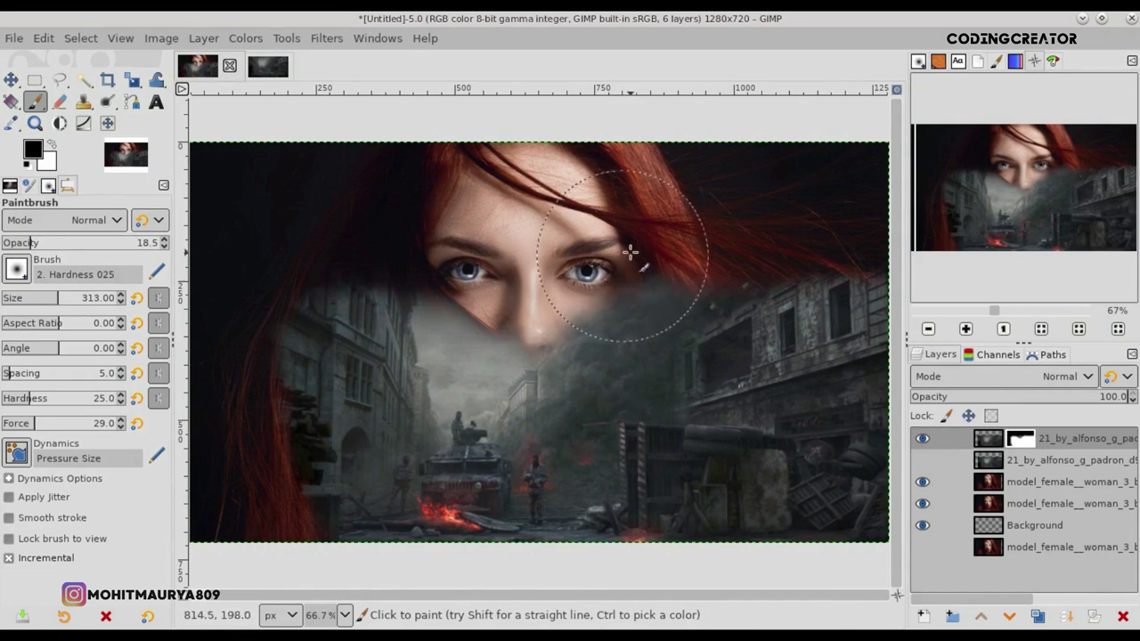
pyautogui.moveTo(592, 287)
pyautogui.mouseDown()
pyautogui.moveTo(509, 355)
pyautogui.moveTo(437, 276)
pyautogui.moveTo(348, 257)
pyautogui.moveTo(270, 331)
pyautogui.moveTo(273, 344)
pyautogui.moveTo(311, 257)
pyautogui.moveTo(395, 235)
pyautogui.moveTo(477, 308)
pyautogui.moveTo(491, 346)
pyautogui.moveTo(463, 294)
pyautogui.moveTo(510, 339)
pyautogui.moveTo(454, 383)
pyautogui.moveTo(494, 356)
pyautogui.moveTo(374, 267)
pyautogui.moveTo(702, 237)
pyautogui.moveTo(624, 221)
pyautogui.moveTo(433, 242)
pyautogui.moveTo(427, 214)
pyautogui.moveTo(426, 255)
pyautogui.mouseUp()
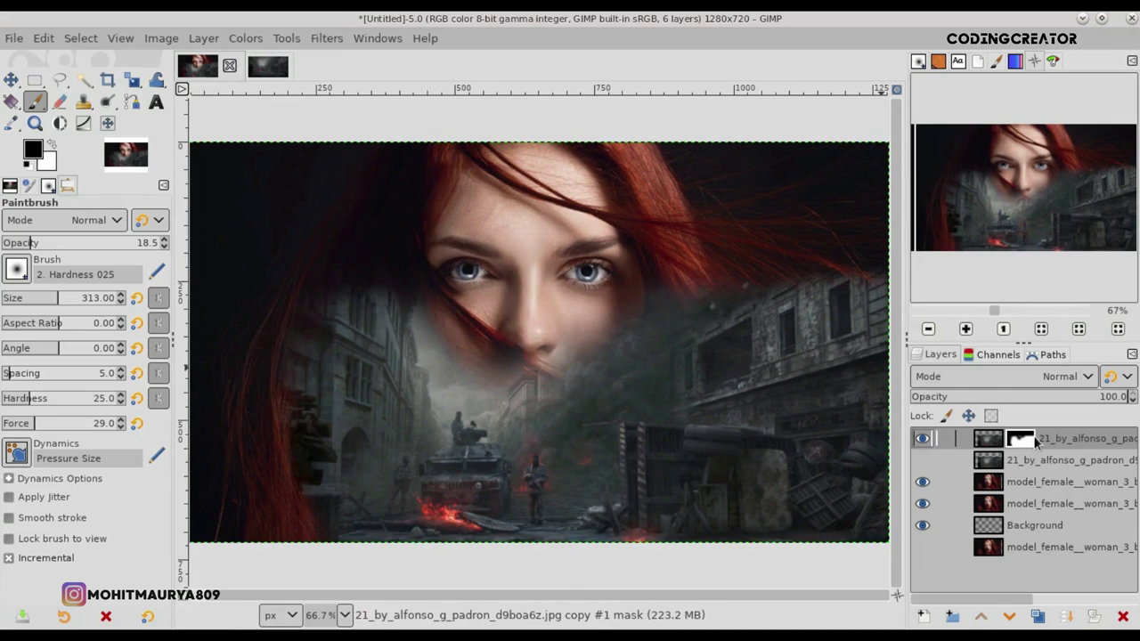
pyautogui.click(46, 297)
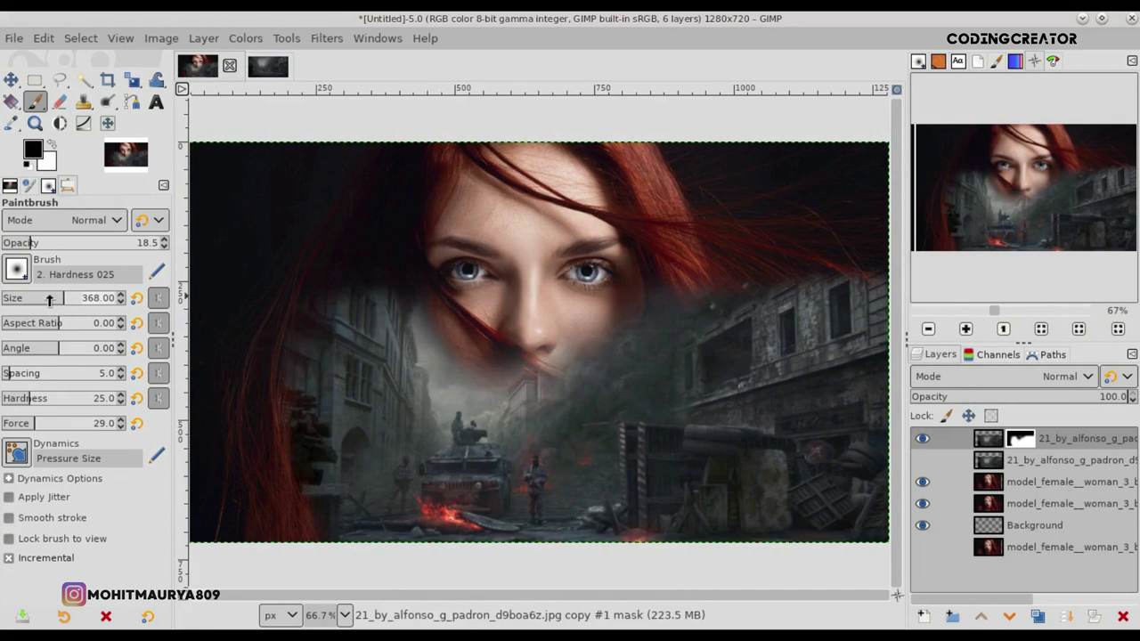
pyautogui.moveTo(500, 296)
pyautogui.mouseDown()
pyautogui.moveTo(484, 359)
pyautogui.moveTo(538, 349)
pyautogui.moveTo(447, 236)
pyautogui.moveTo(450, 298)
pyautogui.mouseUp()
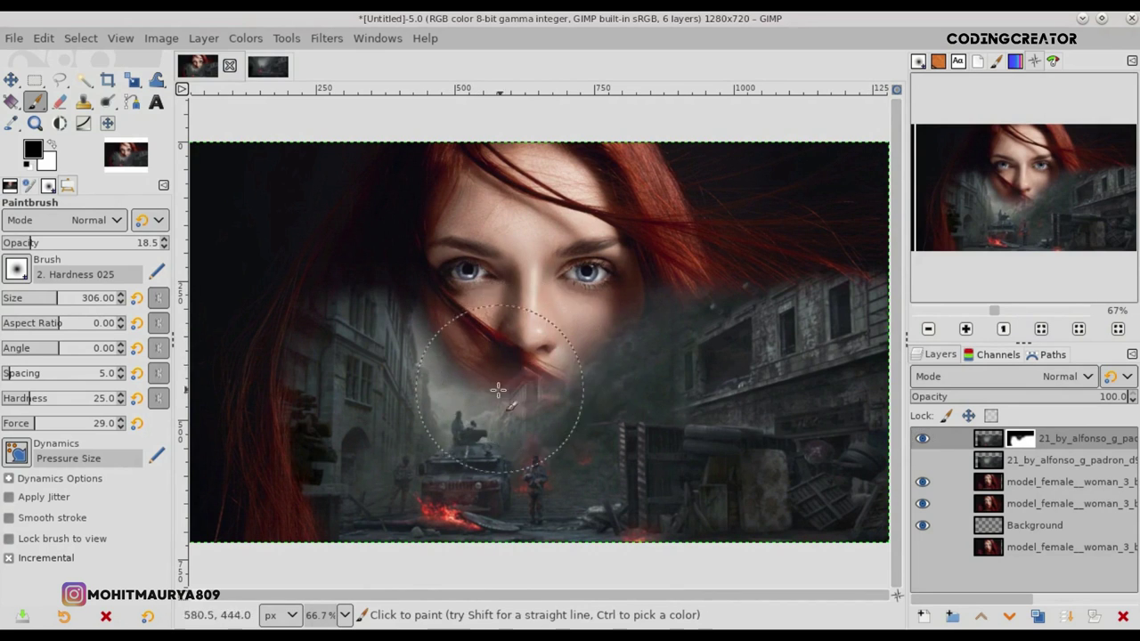
pyautogui.moveTo(439, 344)
pyautogui.mouseDown()
pyautogui.moveTo(447, 389)
pyautogui.moveTo(430, 341)
pyautogui.mouseUp()
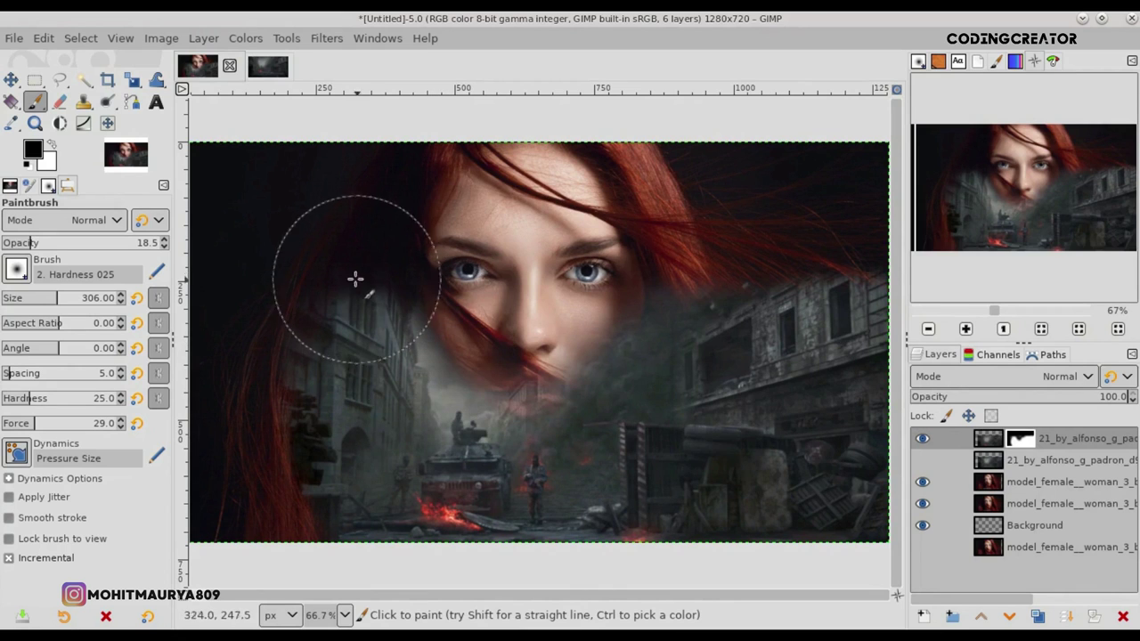
pyautogui.moveTo(281, 343)
pyautogui.mouseDown()
pyautogui.moveTo(285, 420)
pyautogui.moveTo(268, 420)
pyautogui.moveTo(290, 496)
pyautogui.mouseUp()
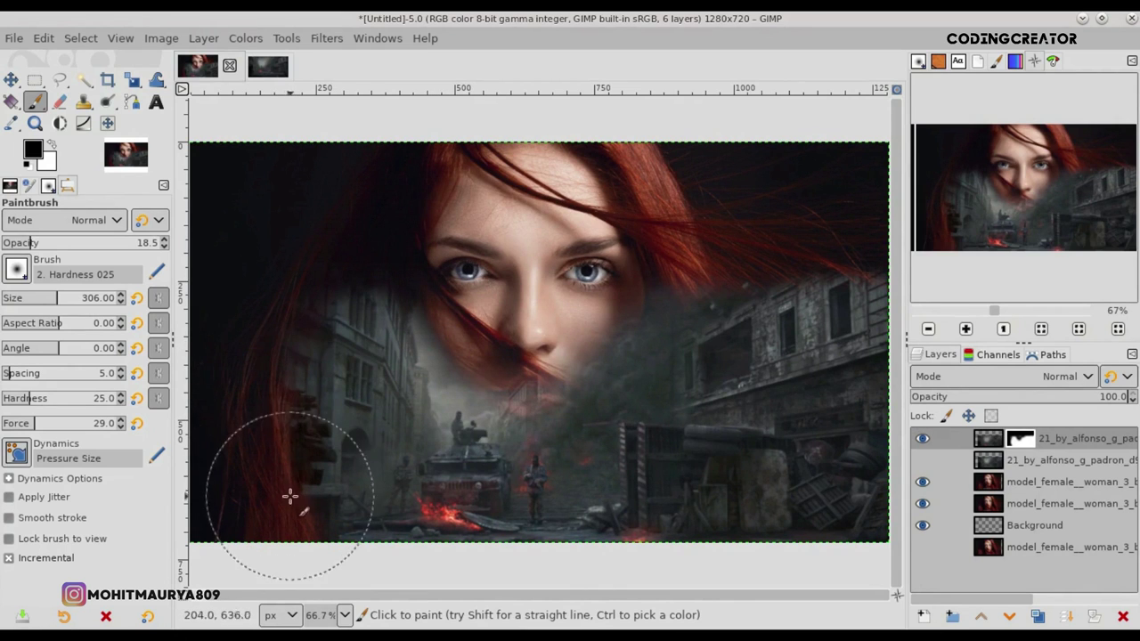
# - Switch to white to restore some street, then blend hair and buildings left of the face
pyautogui.click(52, 147)
pyautogui.moveTo(303, 448)
pyautogui.mouseDown()
pyautogui.moveTo(304, 410)
pyautogui.moveTo(308, 435)
pyautogui.mouseUp()
pyautogui.moveTo(229, 419)
pyautogui.mouseDown()
pyautogui.moveTo(236, 477)
pyautogui.moveTo(202, 413)
pyautogui.mouseUp()
pyautogui.click(35, 303)
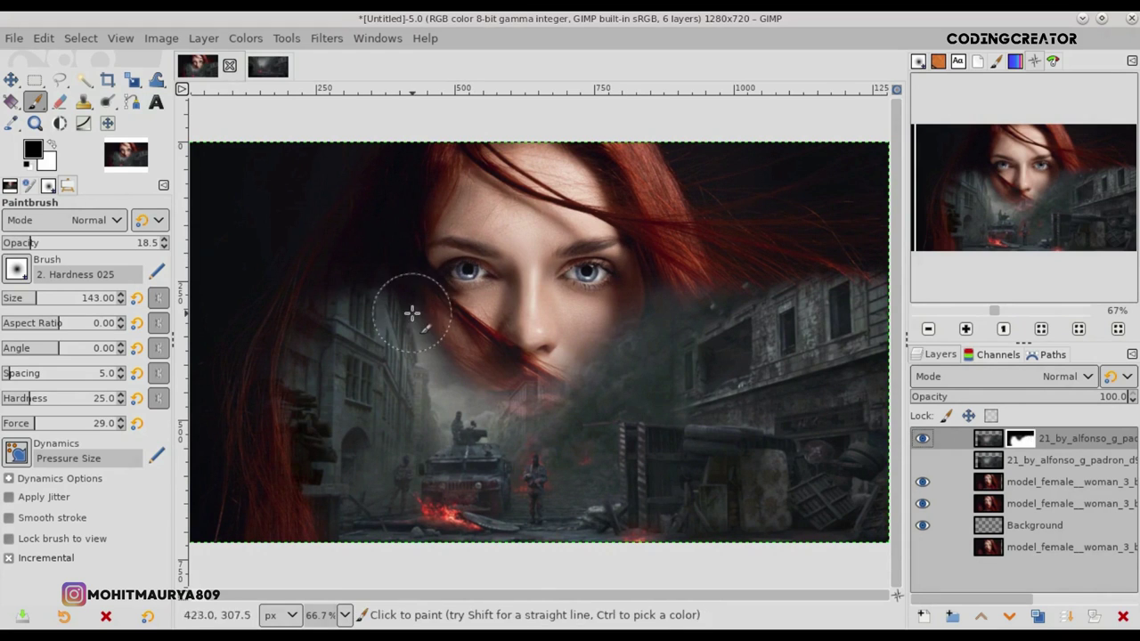
pyautogui.click(57, 298)
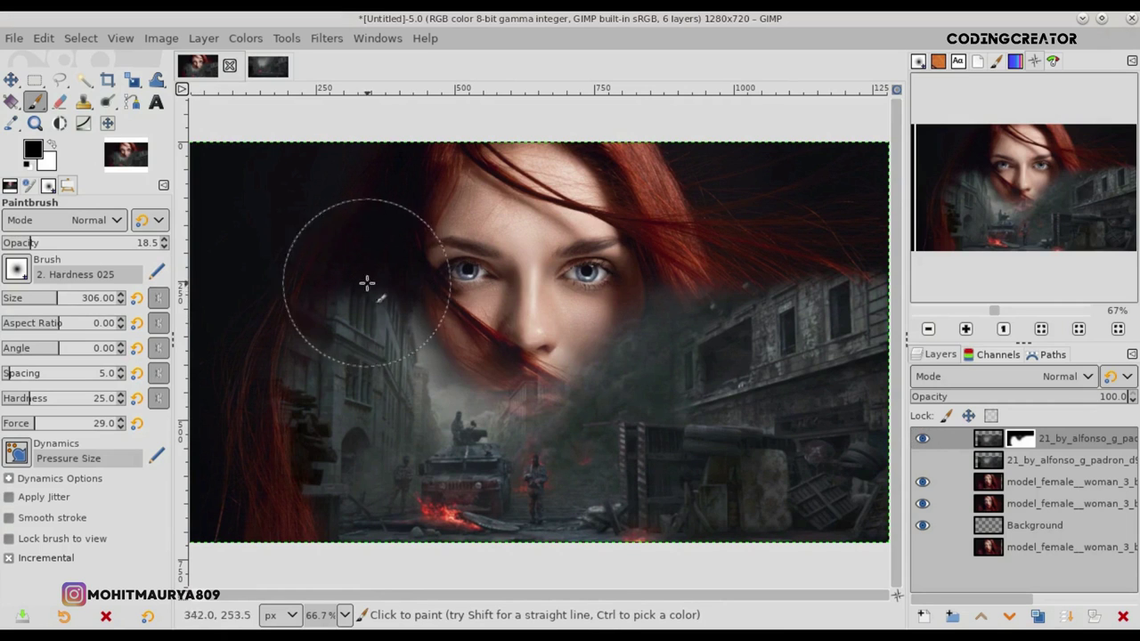
pyautogui.moveTo(364, 285)
pyautogui.mouseDown()
pyautogui.moveTo(288, 247)
pyautogui.moveTo(374, 305)
pyautogui.moveTo(351, 288)
pyautogui.moveTo(378, 267)
pyautogui.moveTo(331, 236)
pyautogui.moveTo(432, 285)
pyautogui.moveTo(436, 349)
pyautogui.mouseUp()
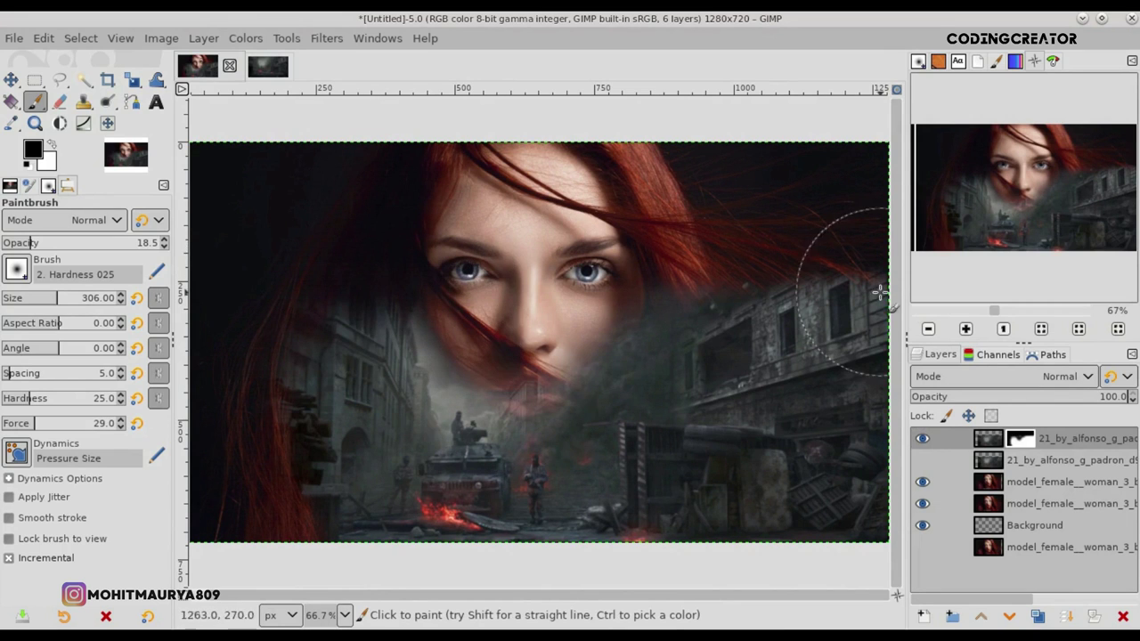
# - Merge the upper portrait layer down and duplicate the merged portrait layer
pyautogui.click(989, 481)
pyautogui.click(1094, 614)
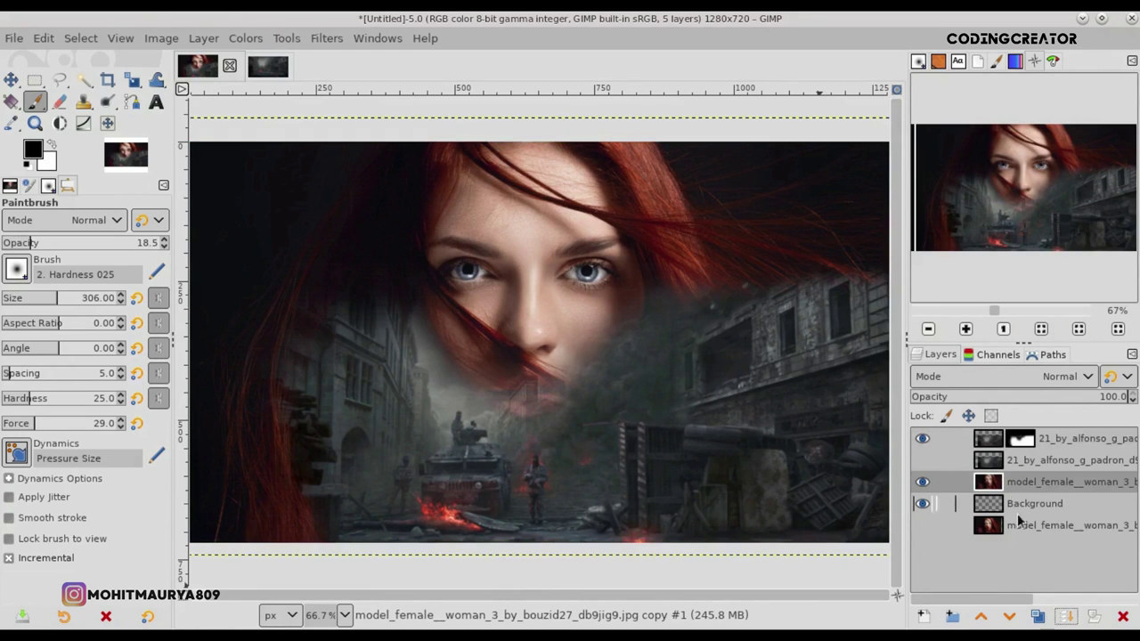
pyautogui.click(1038, 617)
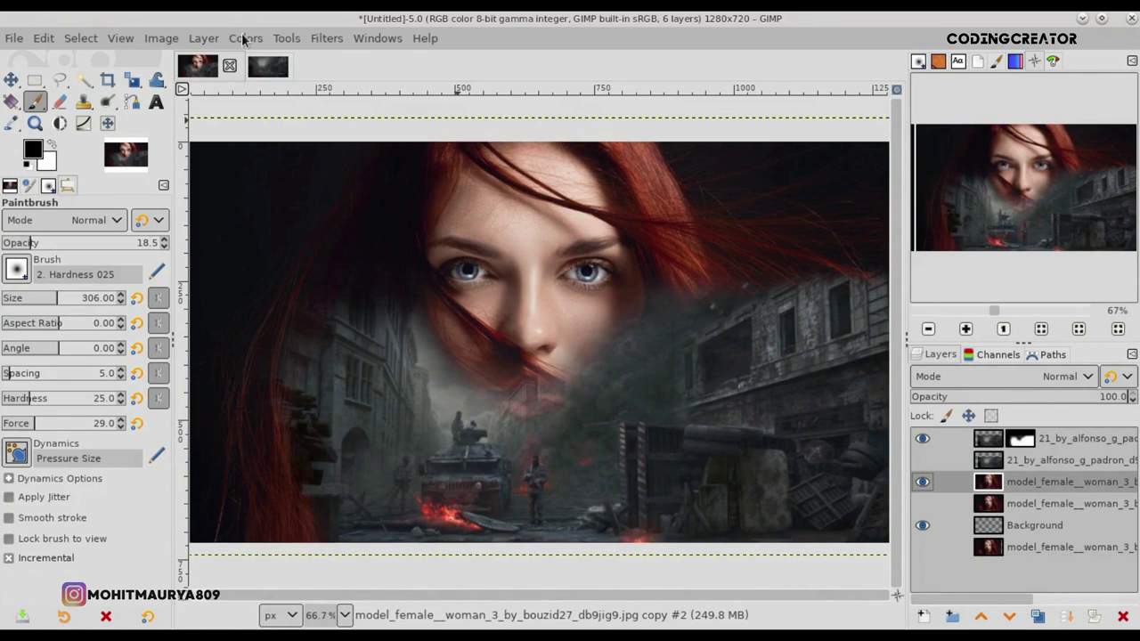
# - Apply a Color Temperature correction lowering the original temperature from 6634.1 to 6500
pyautogui.click(244, 40)
pyautogui.press('Return')
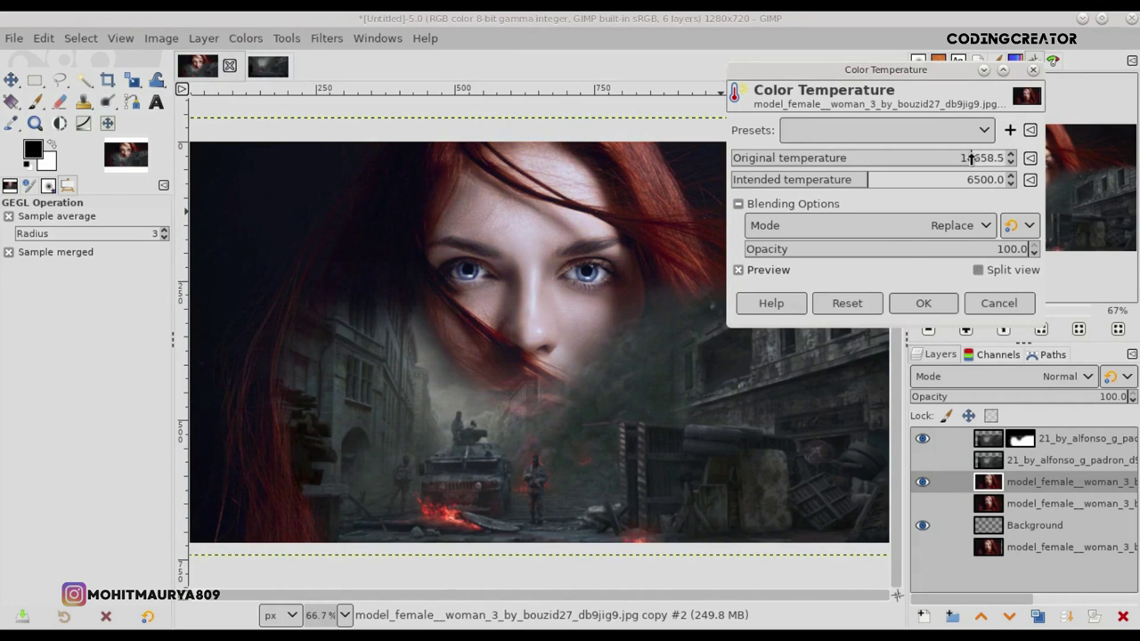
pyautogui.click(952, 158)
pyautogui.click(924, 302)
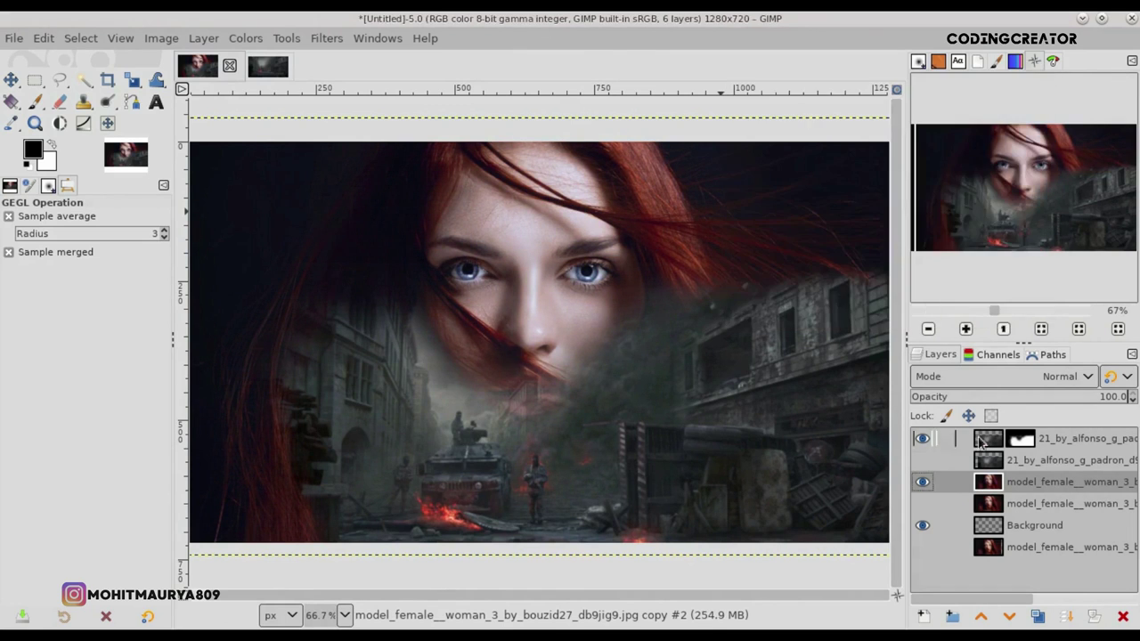
# - Hide the street layer and reduce the portrait's saturation
pyautogui.click(923, 440)
pyautogui.click(245, 37)
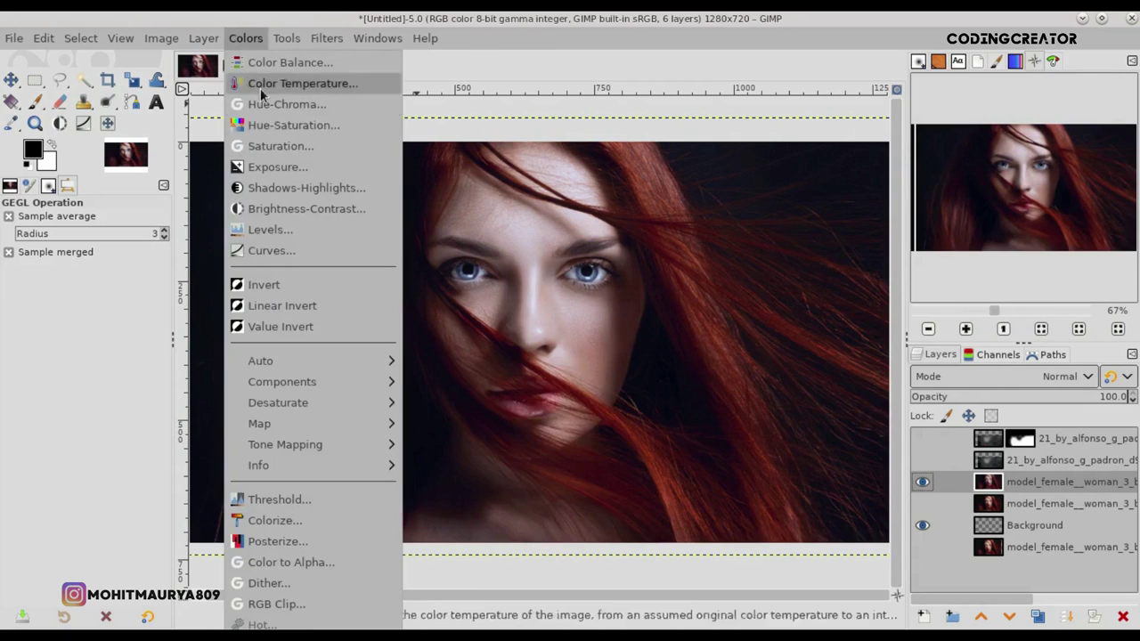
pyautogui.click(272, 146)
pyautogui.moveTo(878, 157); pyautogui.dragTo(797, 158)
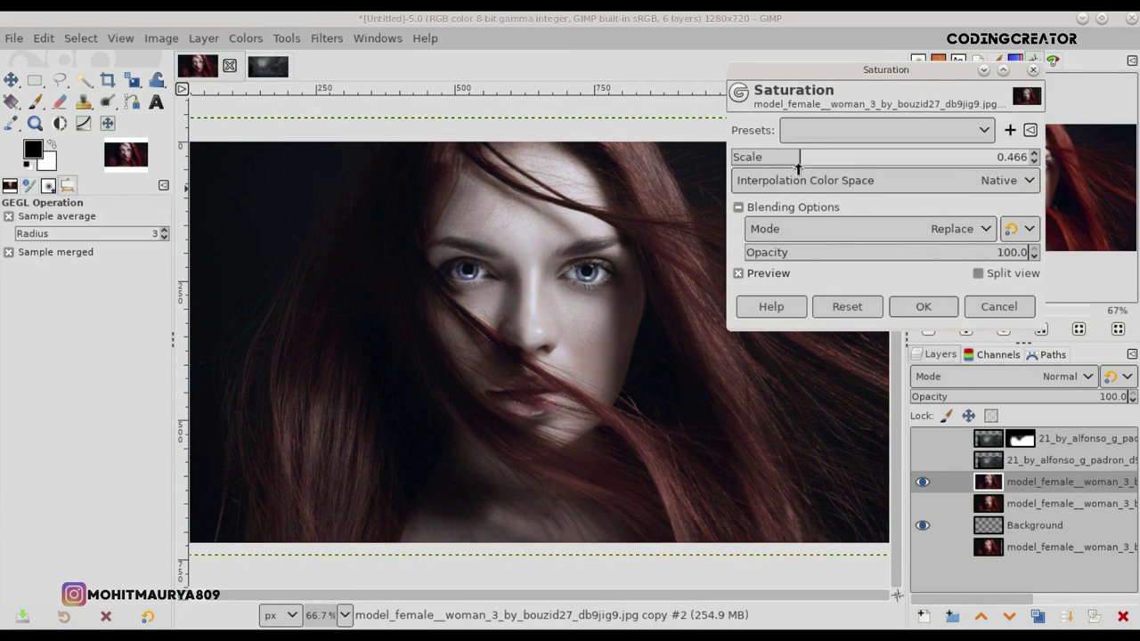
pyautogui.click(917, 307)
# - Show the top city layer again and apply another colour temperature correction
pyautogui.click(923, 440)
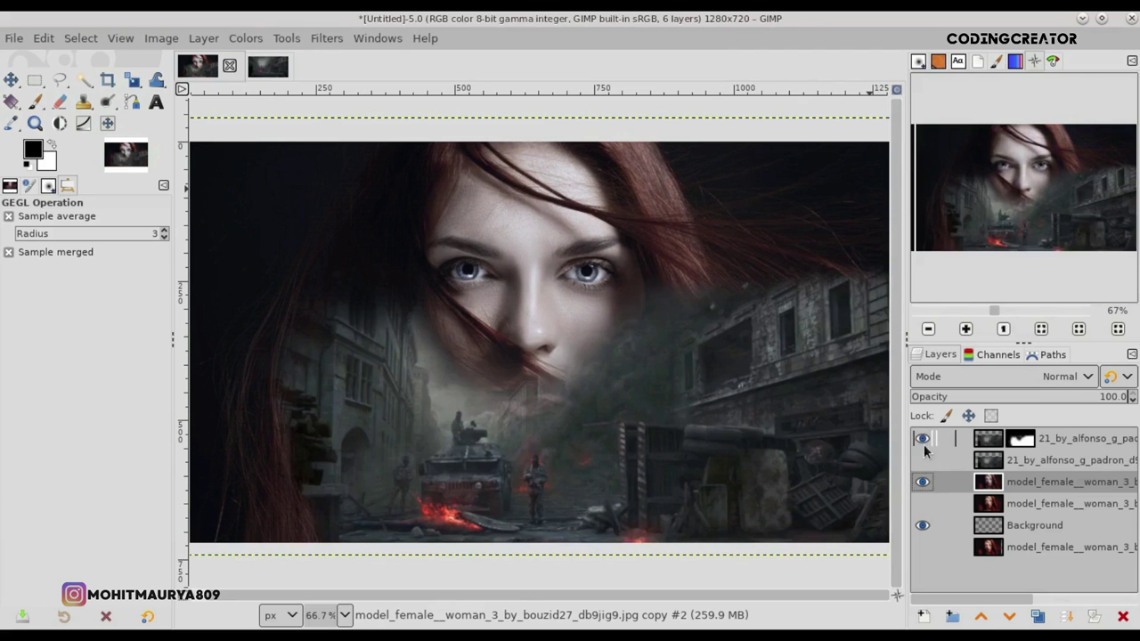
pyautogui.click(245, 37)
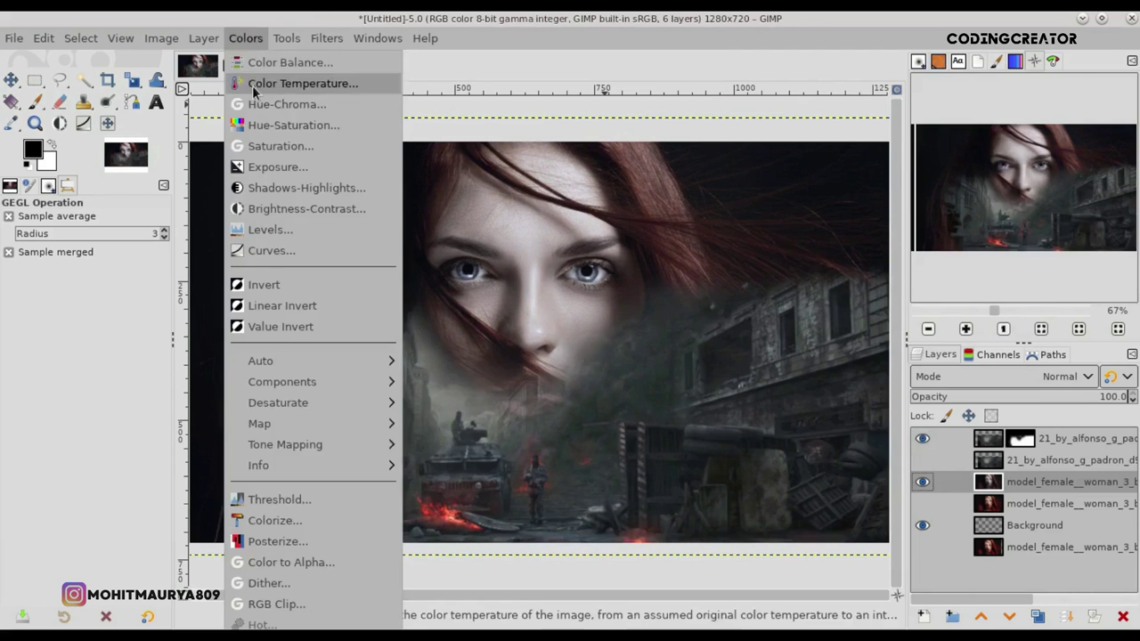
pyautogui.click(303, 81)
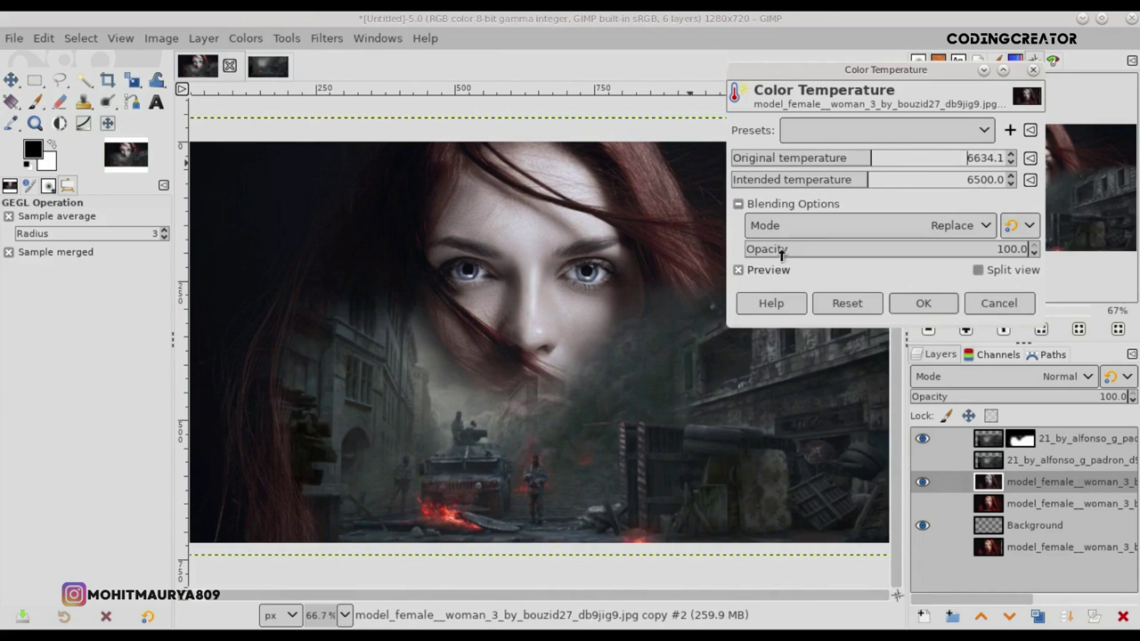
pyautogui.click(922, 302)
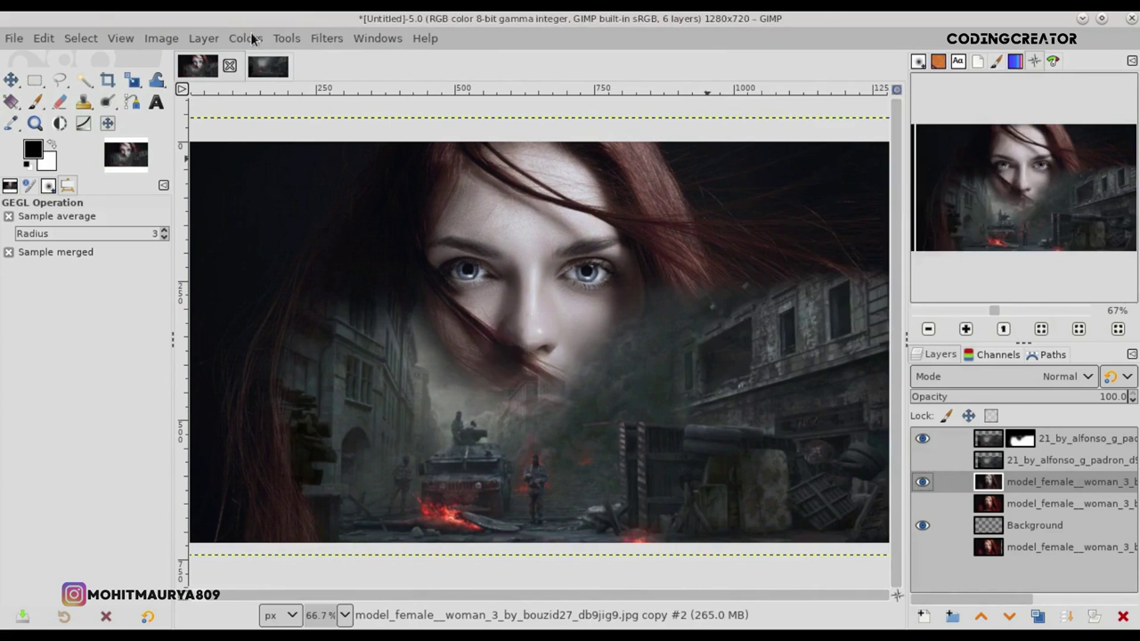
# - Set the portrait's Saturation scale to 0.888
pyautogui.click(245, 37)
pyautogui.click(280, 146)
pyautogui.click(861, 158)
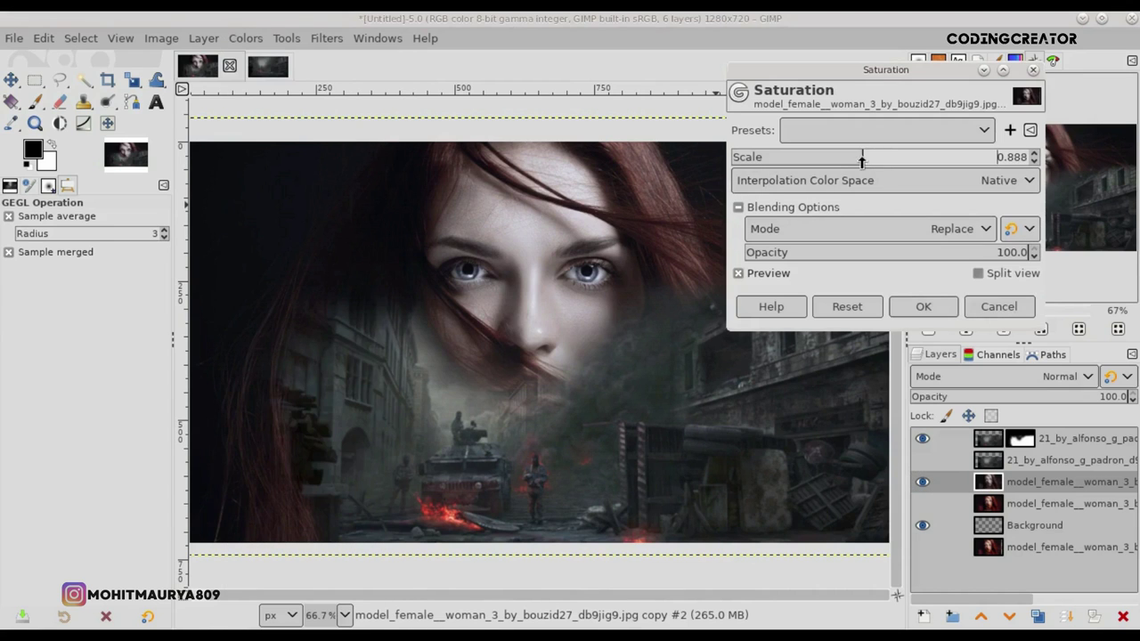
pyautogui.moveTo(854, 159); pyautogui.dragTo(855, 160)
# - Apply the saturation, then set up a low-opacity, size-117 Paintbrush on the top city layer's mask
pyautogui.click(923, 306)
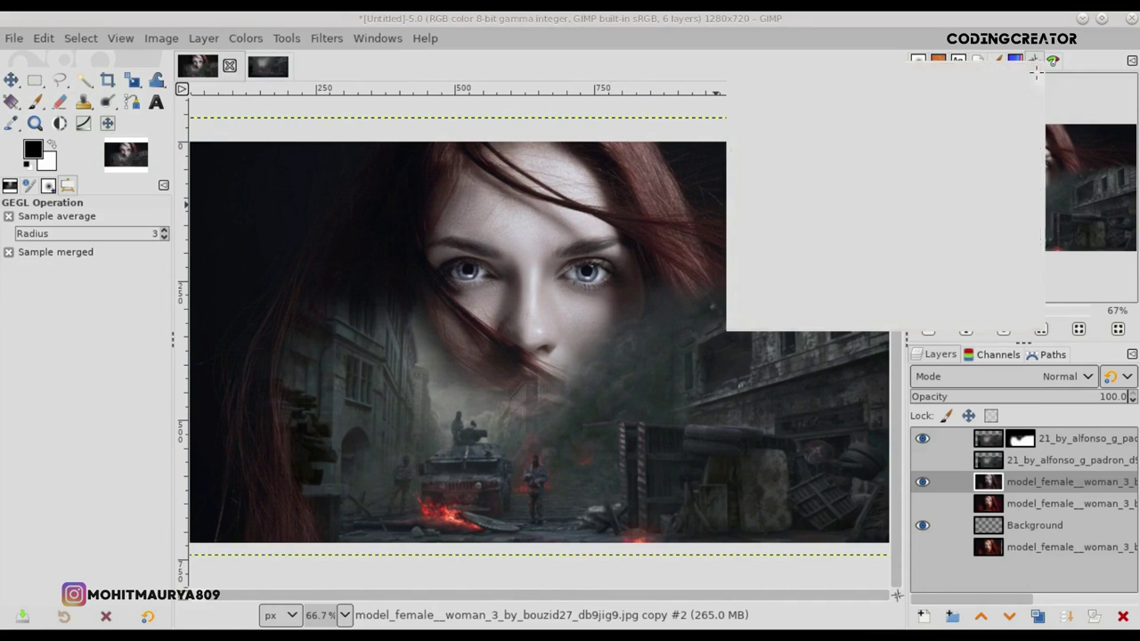
pyautogui.click(1018, 443)
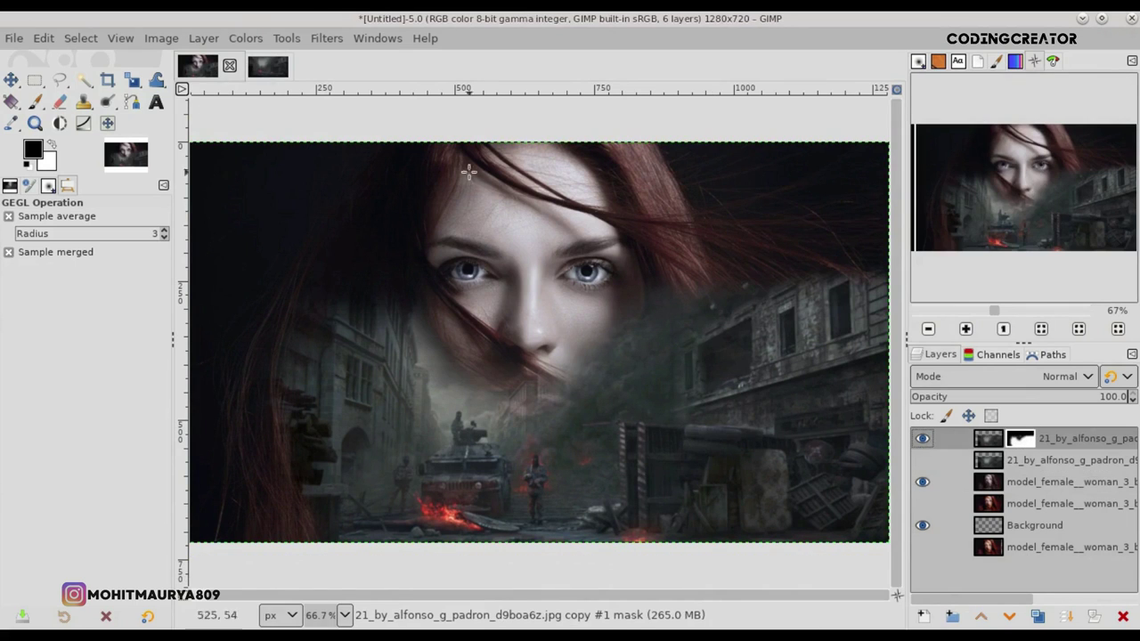
pyautogui.click(36, 107)
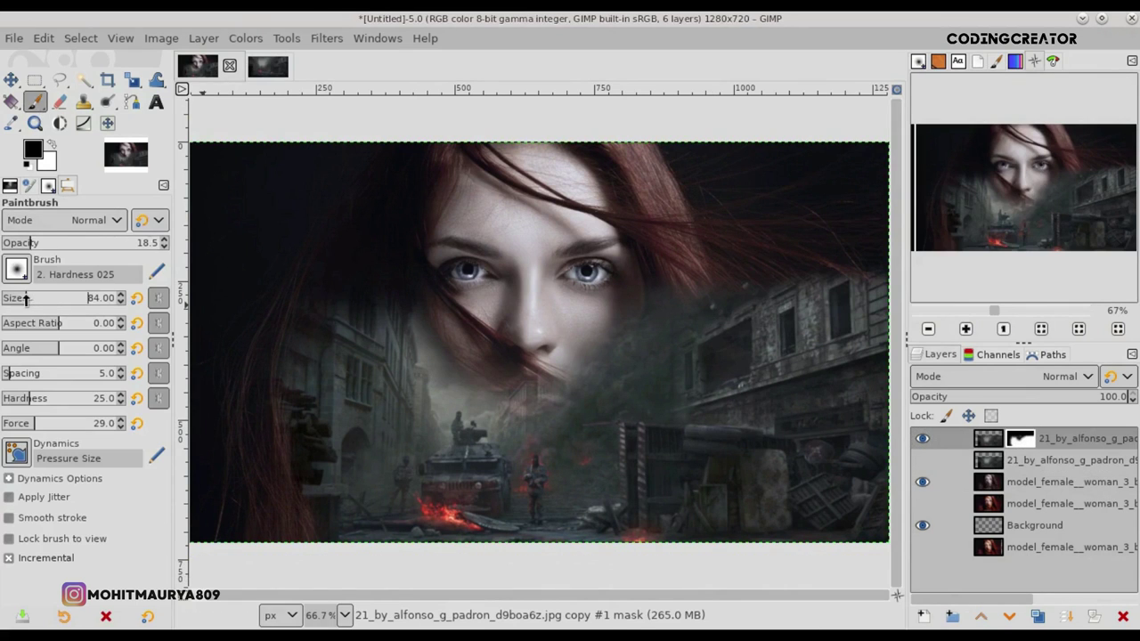
pyautogui.moveTo(7, 242); pyautogui.dragTo(5, 242)
pyautogui.moveTo(26, 298); pyautogui.dragTo(36, 298)
# - Softly paint the city into the left hair, mouth, chin and cheek with a size-196 brush
pyautogui.moveTo(527, 386); pyautogui.dragTo(524, 396)
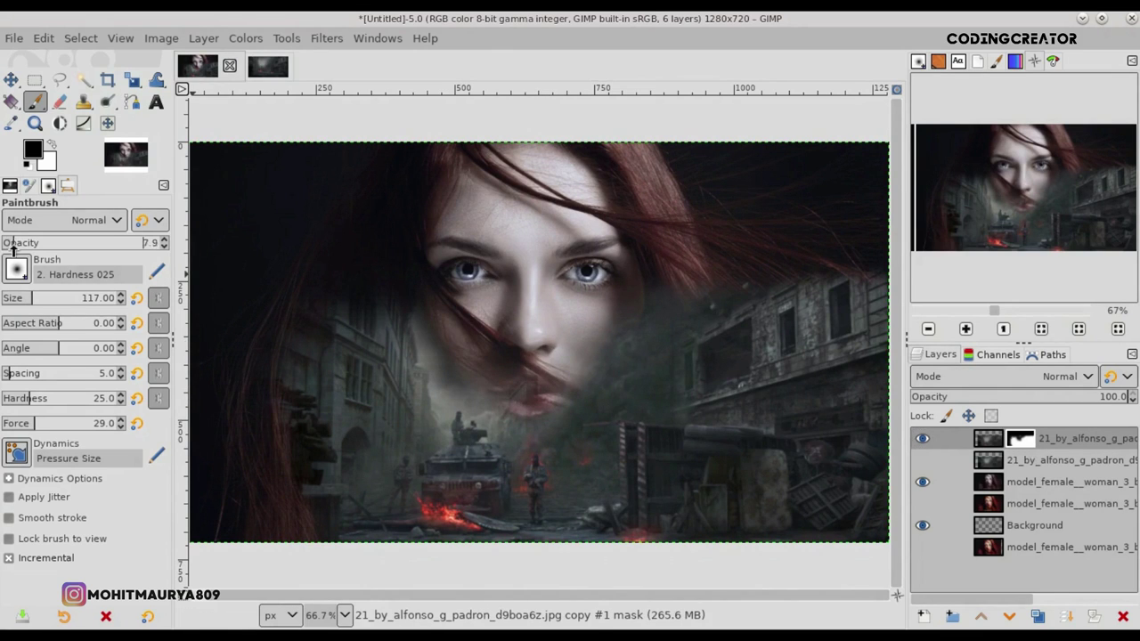
pyautogui.click(36, 299)
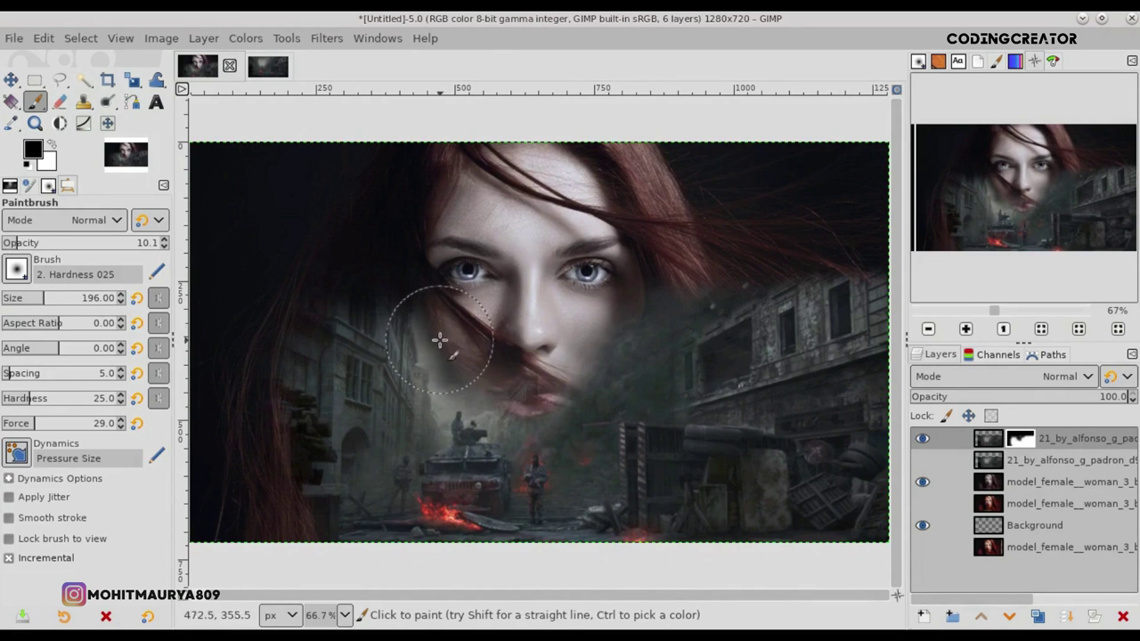
pyautogui.moveTo(418, 336); pyautogui.dragTo(448, 358)
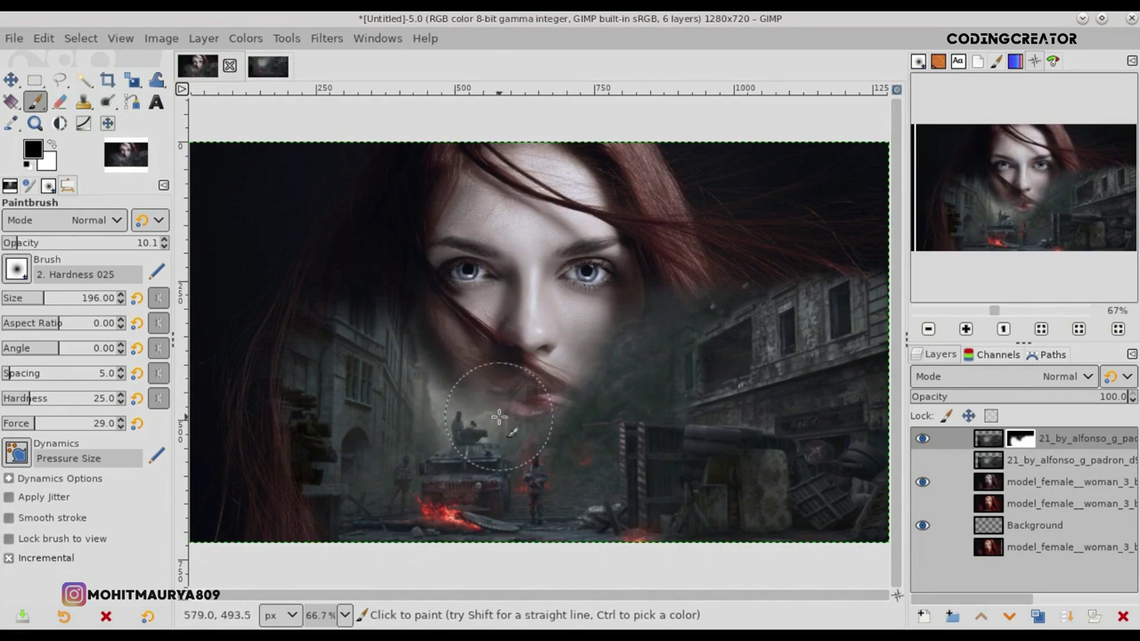
pyautogui.moveTo(558, 407)
pyautogui.mouseDown()
pyautogui.moveTo(595, 364)
pyautogui.moveTo(580, 400)
pyautogui.moveTo(547, 420)
pyautogui.moveTo(560, 384)
pyautogui.moveTo(572, 420)
pyautogui.mouseUp()
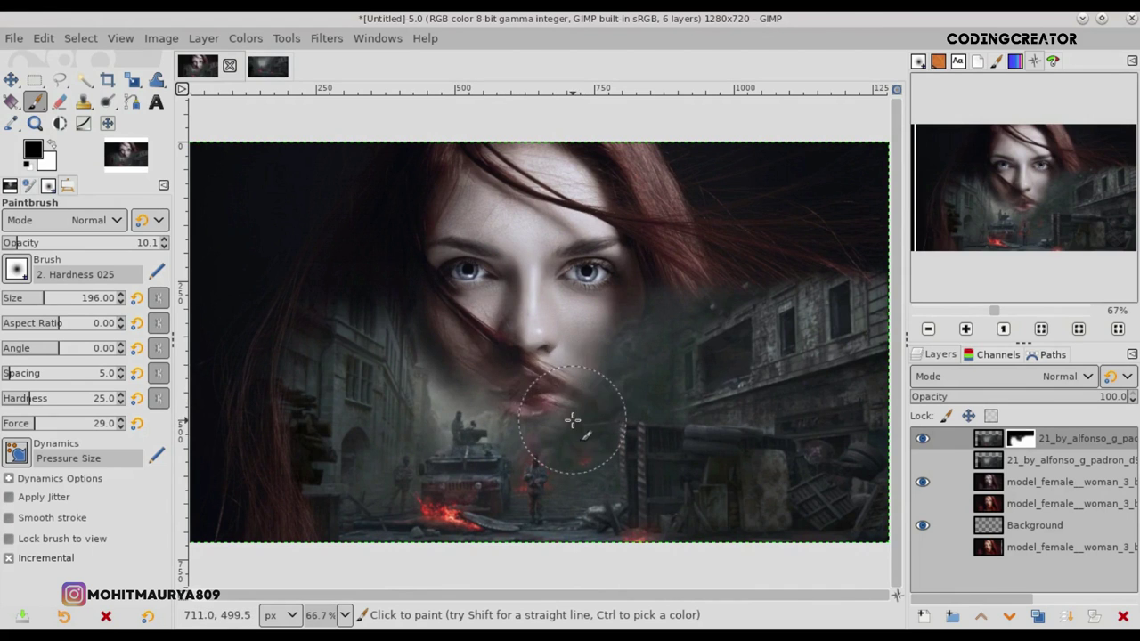
pyautogui.moveTo(611, 370)
pyautogui.mouseDown()
pyautogui.moveTo(590, 391)
pyautogui.moveTo(628, 328)
pyautogui.moveTo(531, 420)
pyautogui.mouseUp()
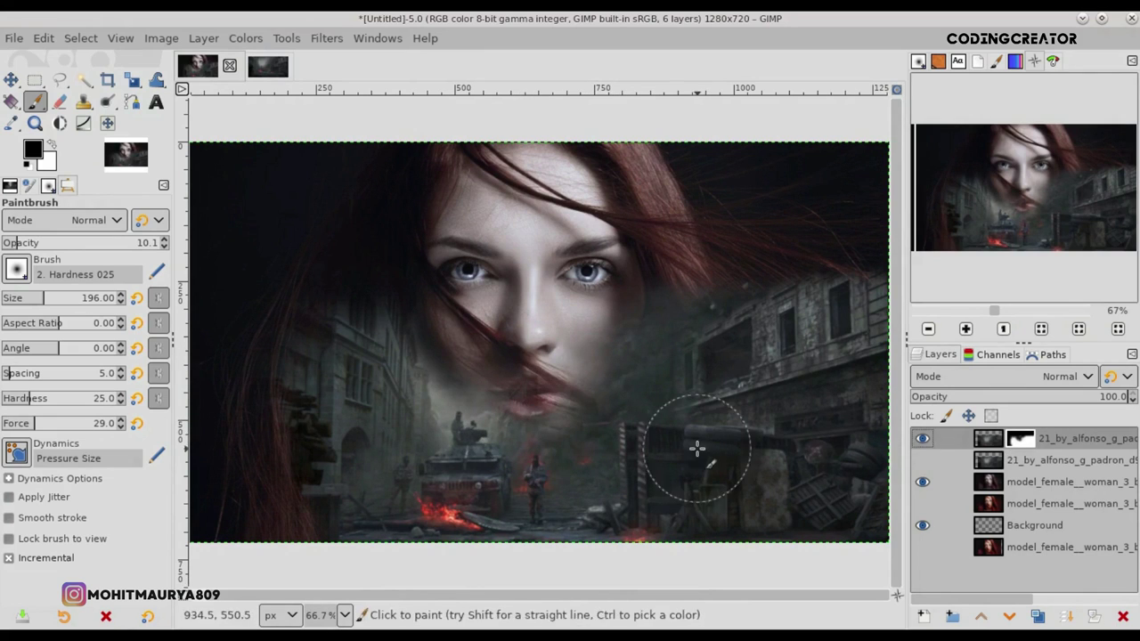
pyautogui.scroll(-1, 694, 448)
pyautogui.click(11, 80)
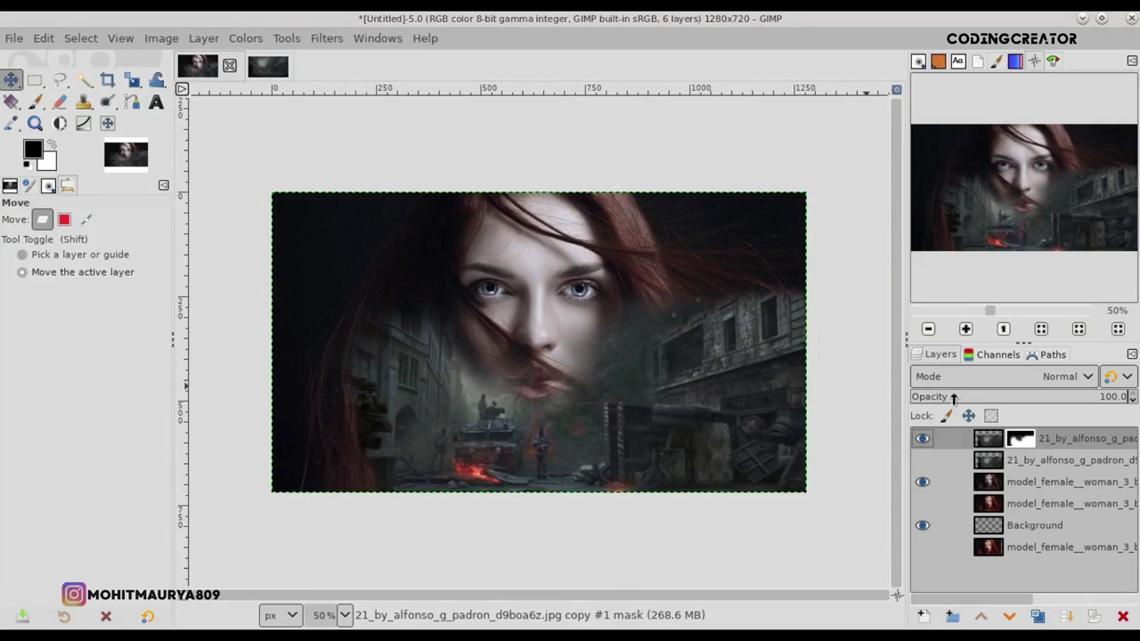
# - Show the second city layer and move it down-right, then nudge it left
pyautogui.click(984, 457)
pyautogui.moveTo(629, 330); pyautogui.dragTo(678, 420)
pyautogui.click(612, 441)
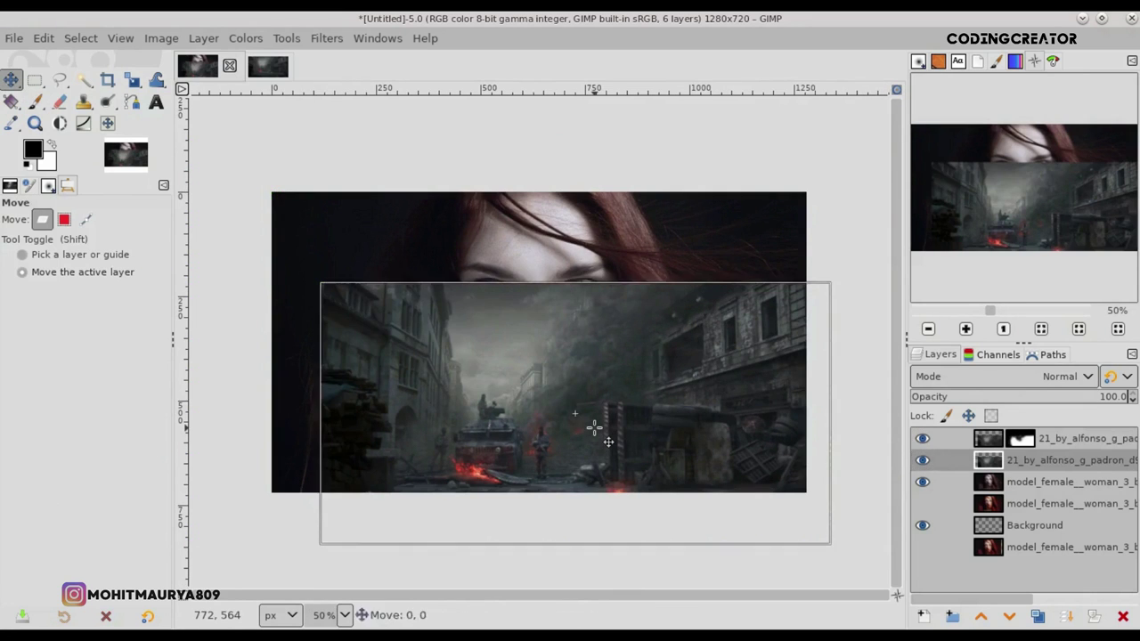
pyautogui.hotkey('shift', 'Left')
pyautogui.hotkey('shift', 'Left')
pyautogui.hotkey('shift', 'Left')
pyautogui.hotkey('shift', 'Left')
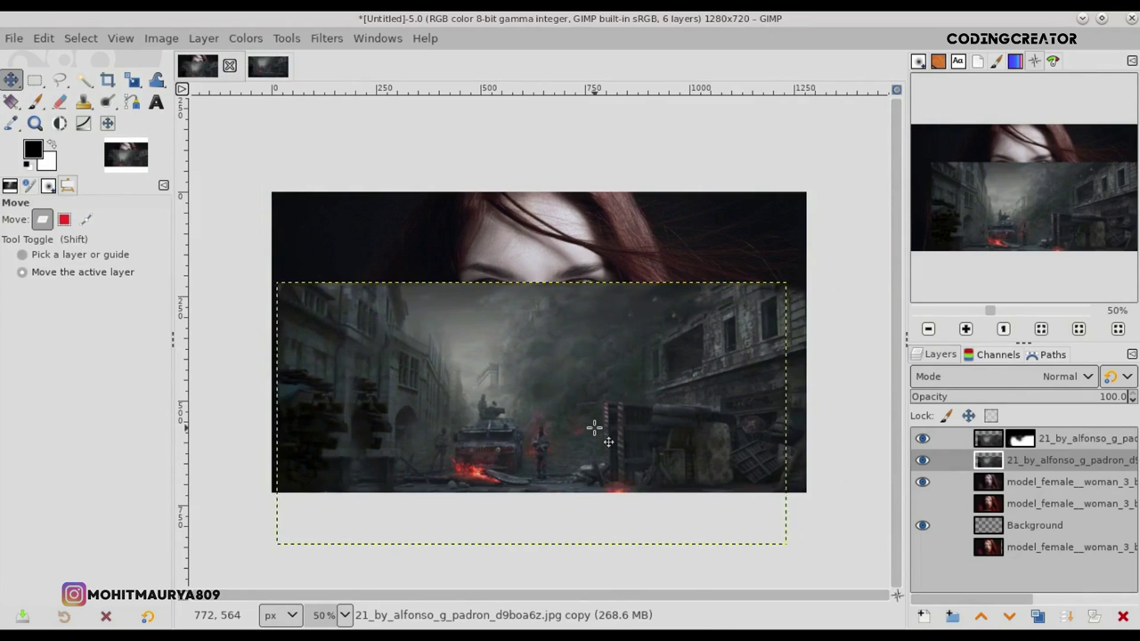
pyautogui.hotkey('shift', 'Left')
pyautogui.hotkey('shift', 'Left')
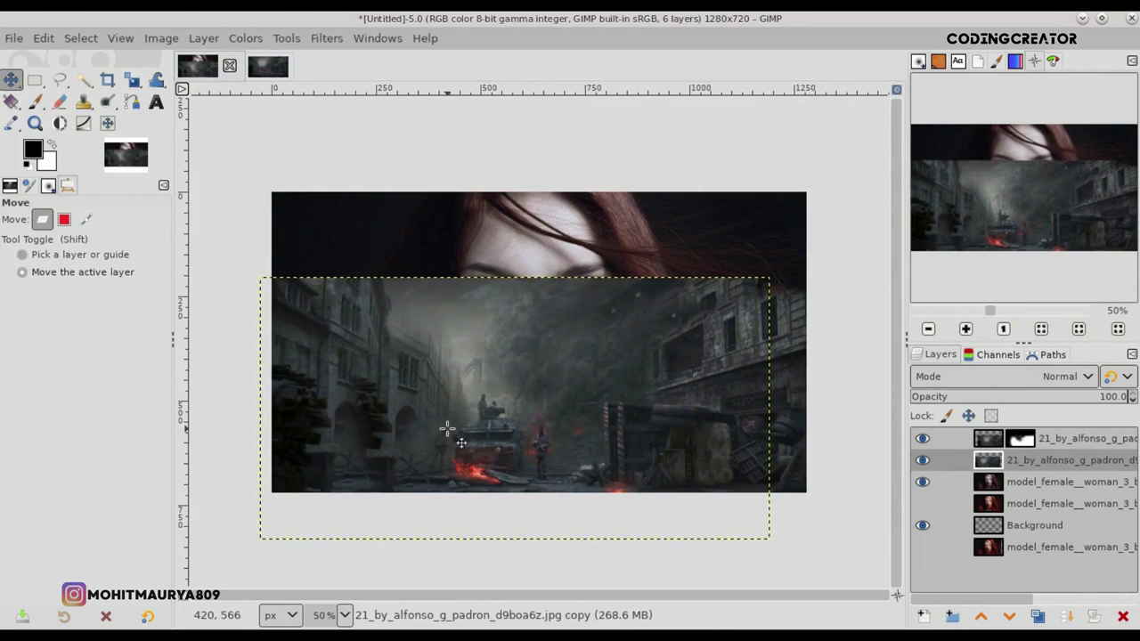
pyautogui.press('+')
pyautogui.press('-')
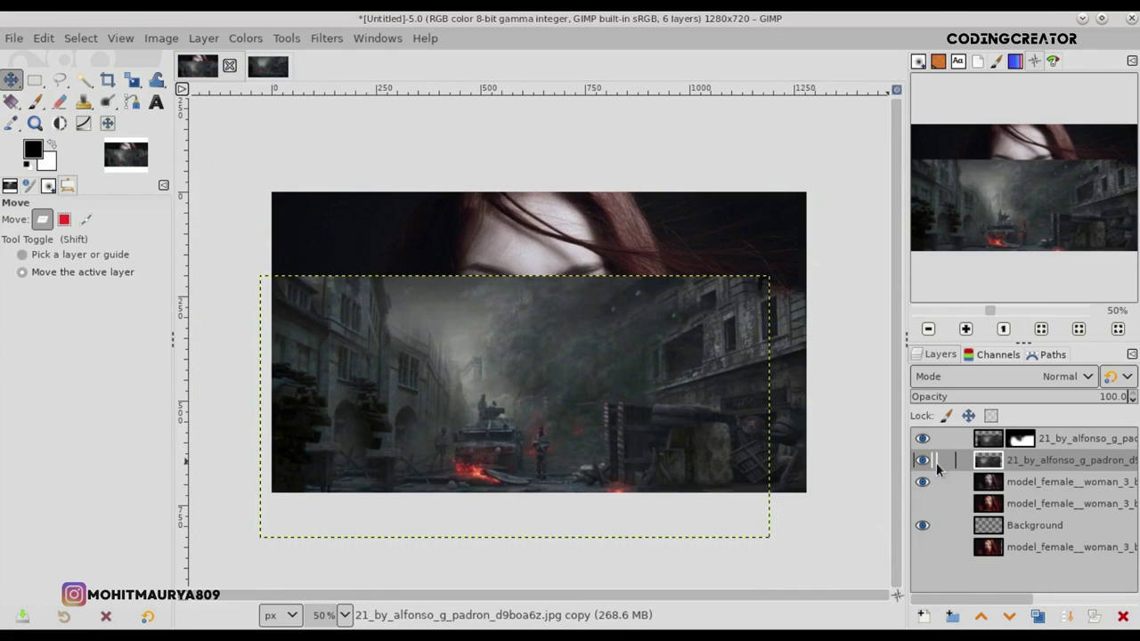
# - Flip the second city layer horizontally and nudge it slightly upward
pyautogui.click(988, 489)
pyautogui.click(990, 463)
pyautogui.click(178, 168)
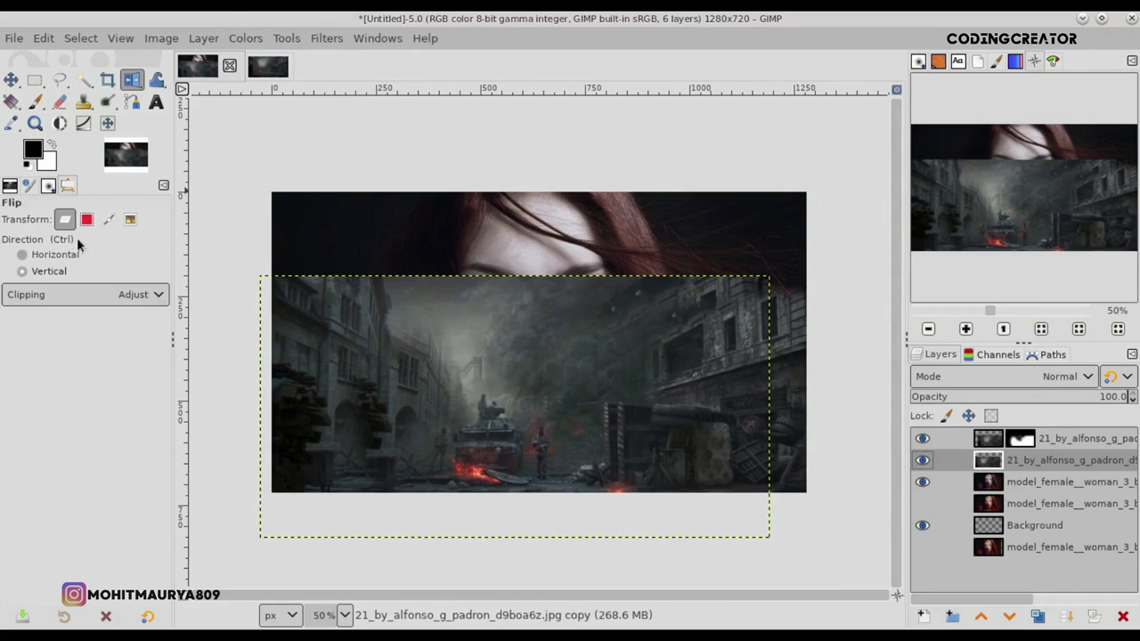
pyautogui.click(430, 358)
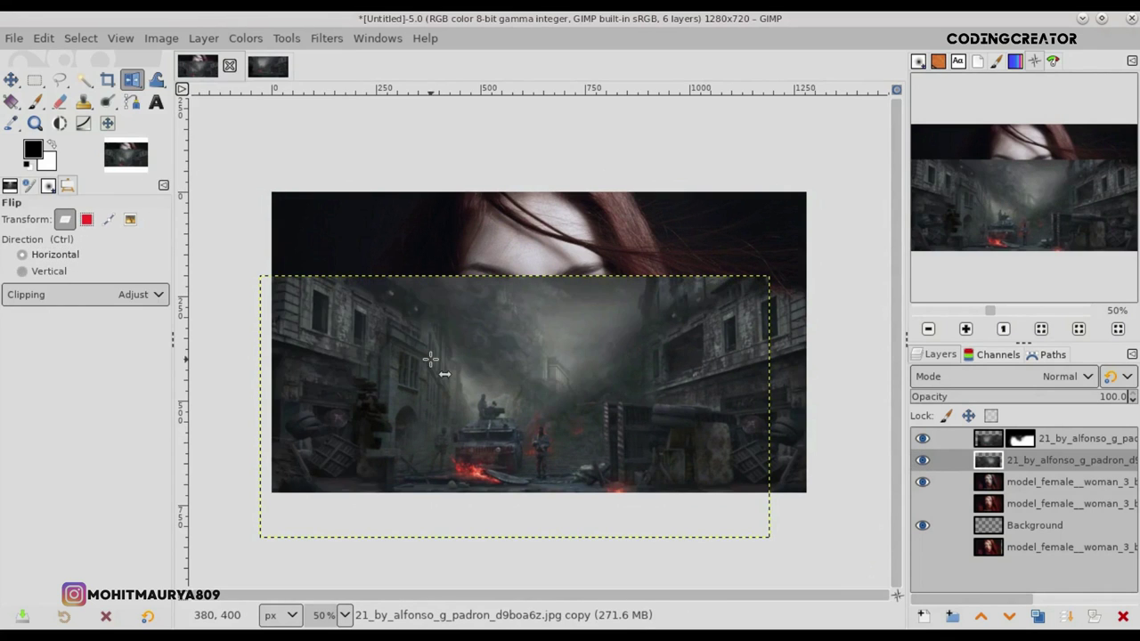
pyautogui.click(10, 79)
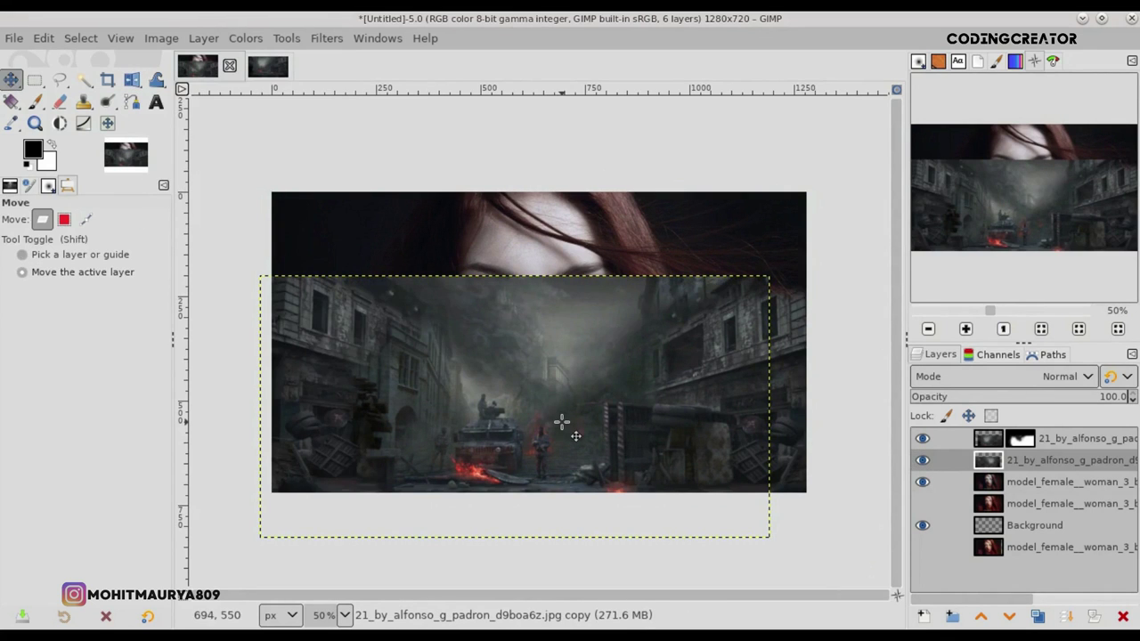
pyautogui.press('Up')
pyautogui.press('Up')
pyautogui.press('Up')
pyautogui.press('Left')
pyautogui.press('Left')
pyautogui.press('Left')
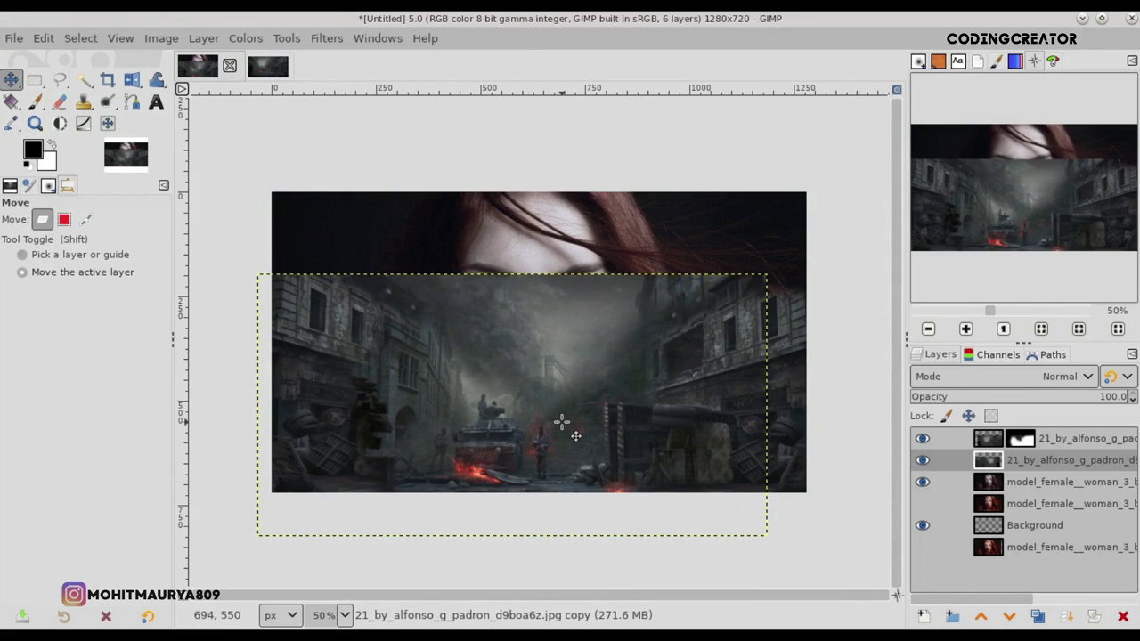
pyautogui.press('Up')
pyautogui.press('Up')
pyautogui.press('Up')
pyautogui.press('Up')
pyautogui.press('Up')
pyautogui.press('Up')
pyautogui.press('Up')
pyautogui.press('Up')
pyautogui.press('Up')
pyautogui.press('Up')
pyautogui.press('Up')
pyautogui.press('Up')
pyautogui.press('Down')
pyautogui.press('Down')
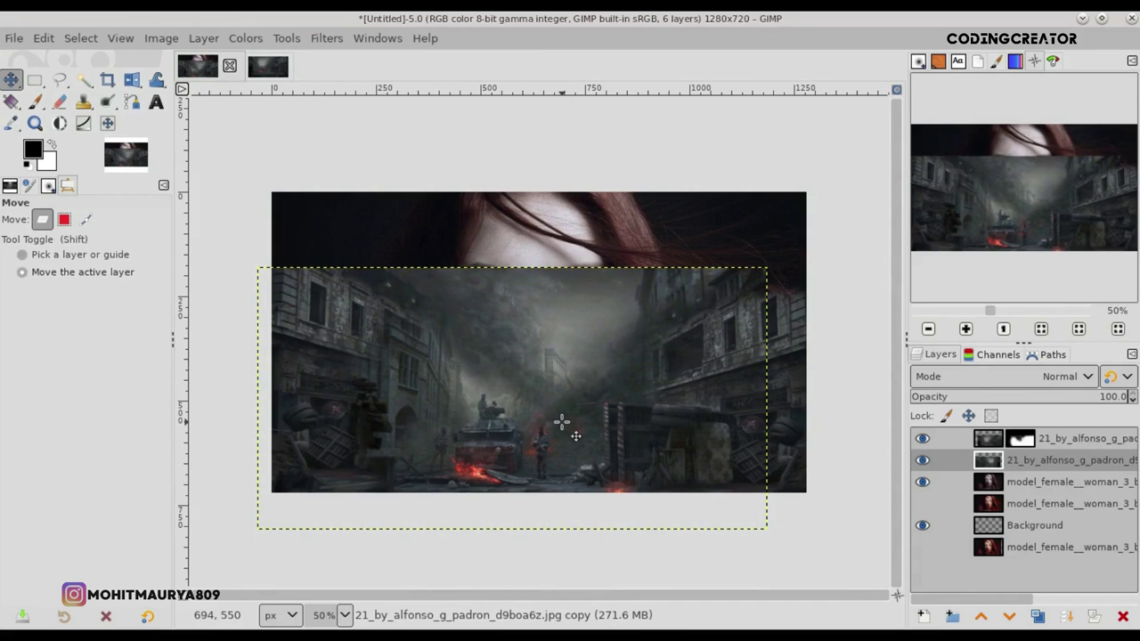
pyautogui.click(993, 485)
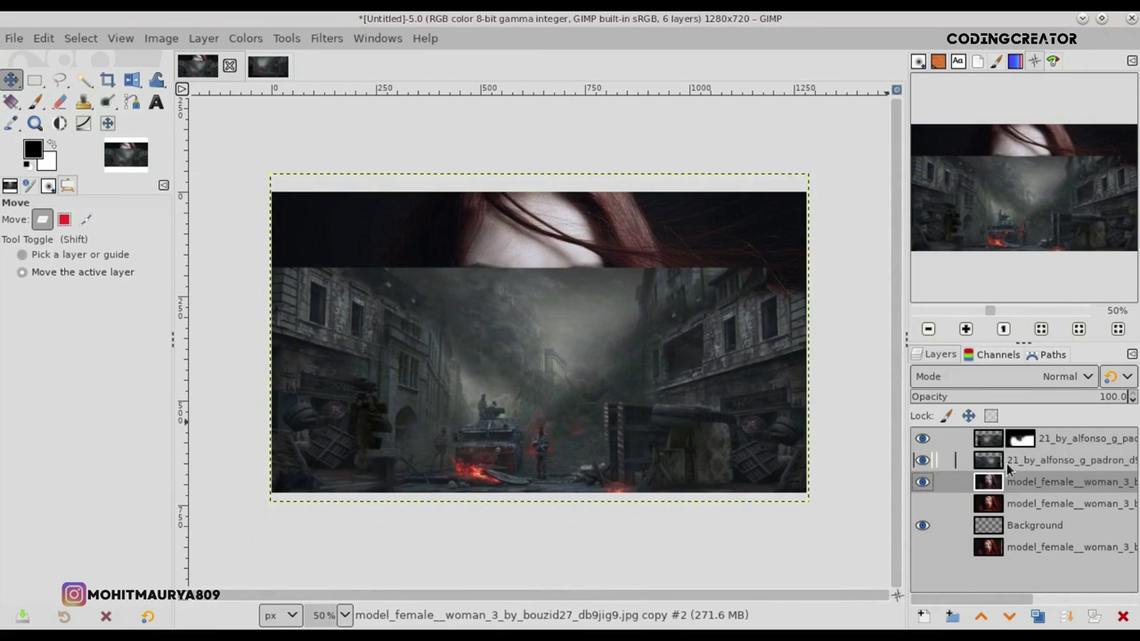
# - Add a white mask to the second city layer and expand the layer to image size
pyautogui.click(1006, 463)
pyautogui.click(1087, 618)
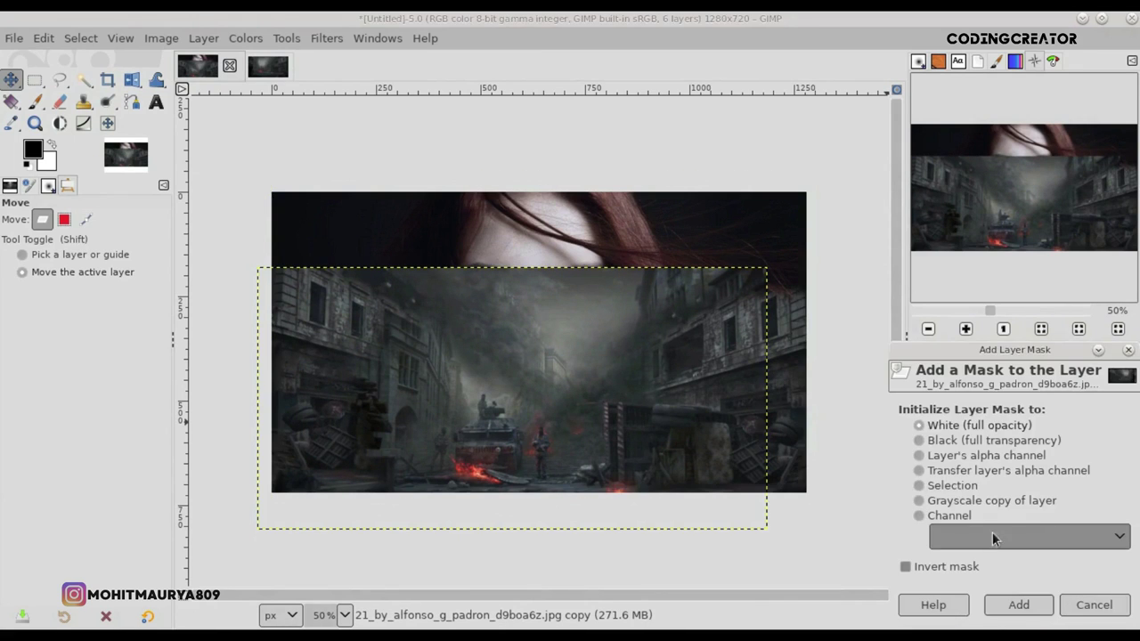
pyautogui.click(1019, 604)
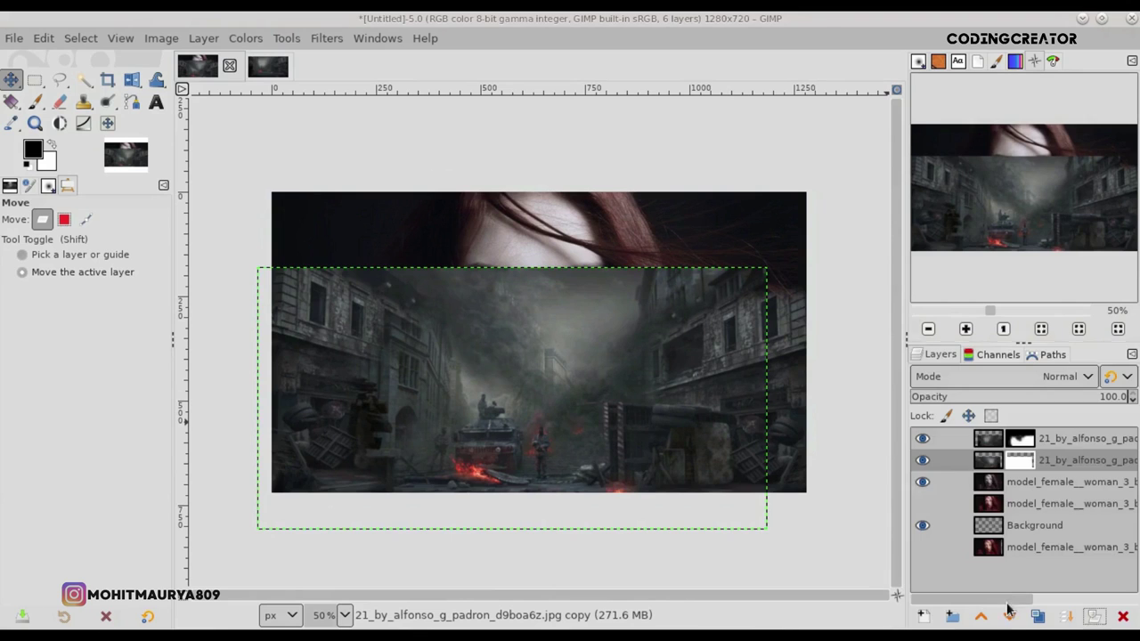
pyautogui.click(988, 460)
pyautogui.click(203, 38)
pyautogui.click(267, 318)
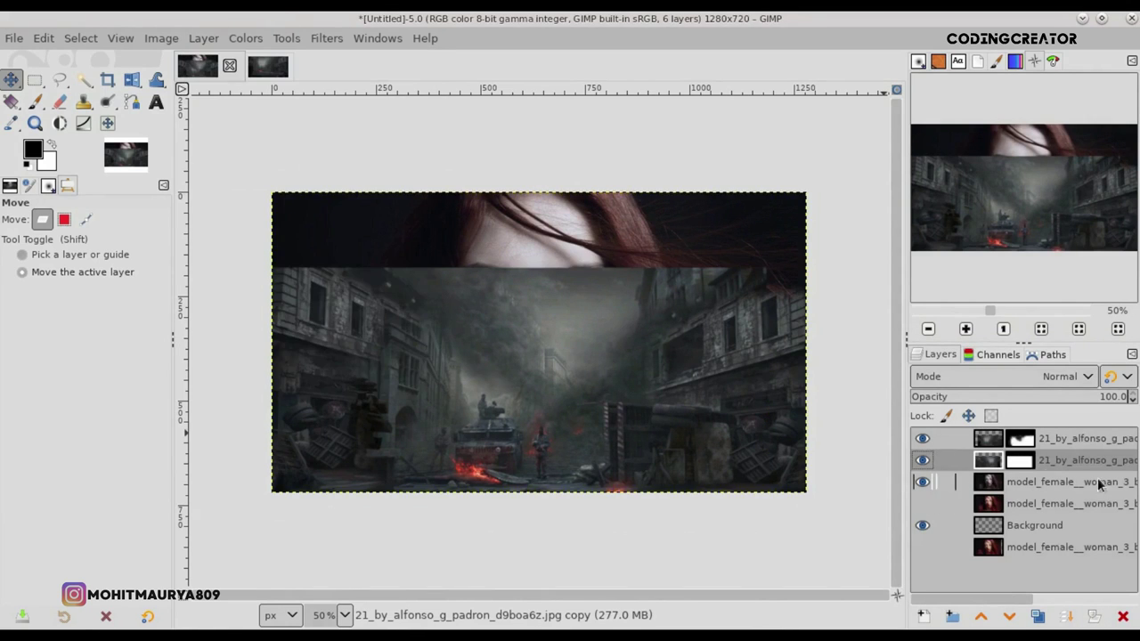
# - Paint black on the new mask to reveal the face and darken the upper-left with size 360
pyautogui.click(39, 106)
pyautogui.moveTo(373, 277)
pyautogui.mouseDown()
pyautogui.moveTo(553, 282)
pyautogui.moveTo(760, 252)
pyautogui.moveTo(556, 410)
pyautogui.moveTo(641, 294)
pyautogui.moveTo(564, 383)
pyautogui.moveTo(534, 356)
pyautogui.moveTo(486, 203)
pyautogui.moveTo(428, 262)
pyautogui.moveTo(568, 448)
pyautogui.moveTo(543, 442)
pyautogui.mouseUp()
pyautogui.moveTo(43, 301); pyautogui.dragTo(67, 301)
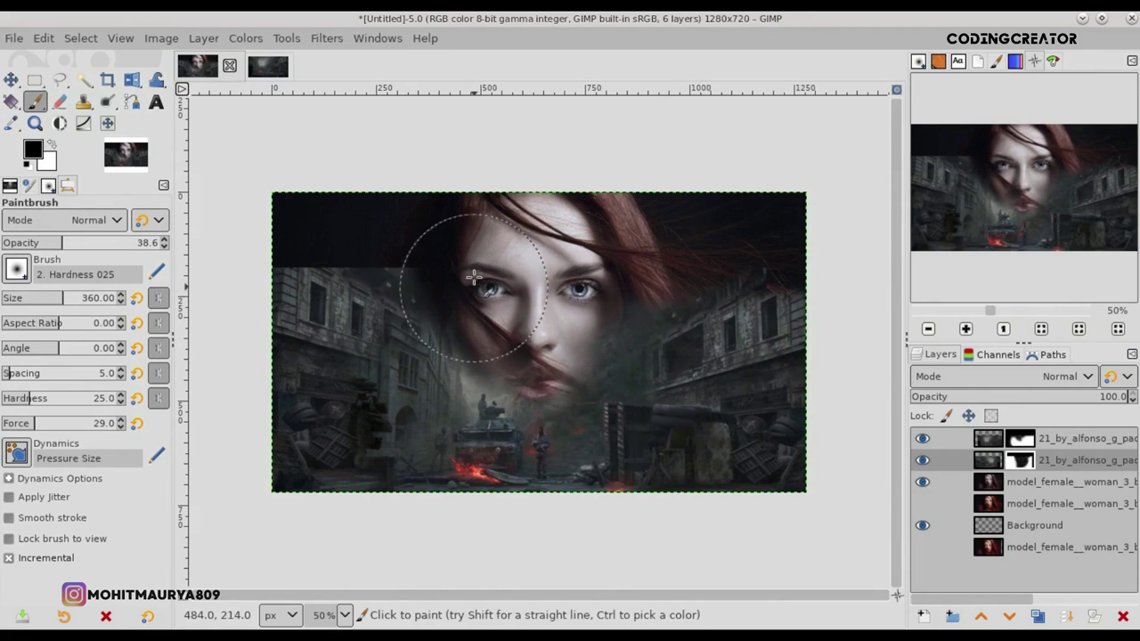
pyautogui.moveTo(359, 238)
pyautogui.mouseDown()
pyautogui.moveTo(382, 220)
pyautogui.moveTo(264, 223)
pyautogui.moveTo(526, 248)
pyautogui.moveTo(626, 295)
pyautogui.moveTo(407, 272)
pyautogui.moveTo(423, 258)
pyautogui.moveTo(382, 229)
pyautogui.mouseUp()
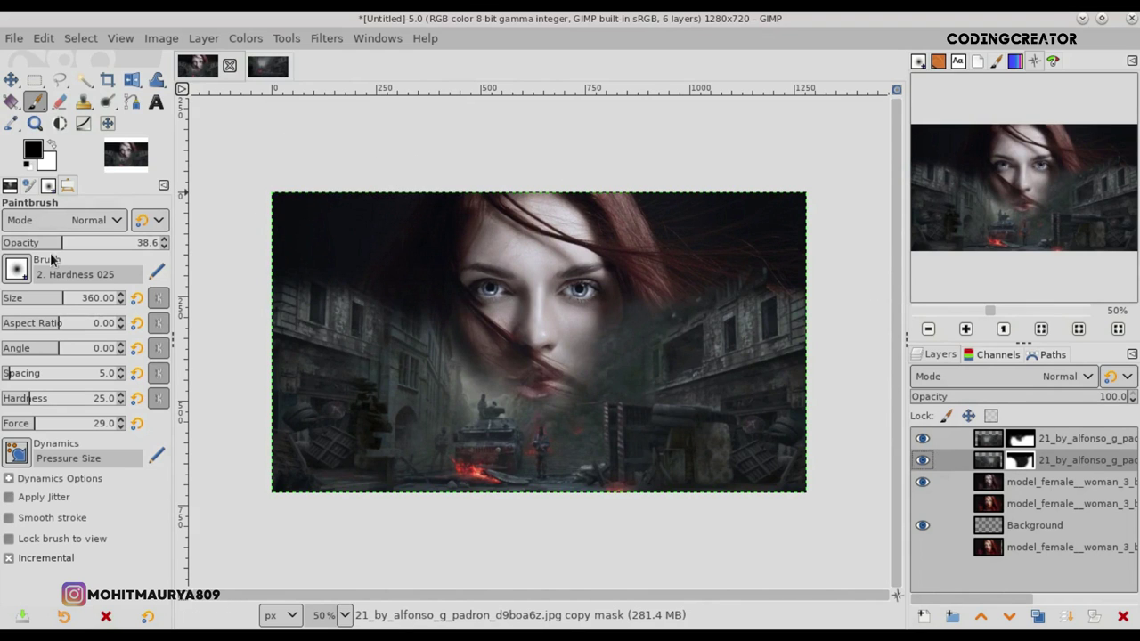
# - Restore a street patch in white, then darken upper-left buildings at opacity 23.3, size 336
pyautogui.click(50, 145)
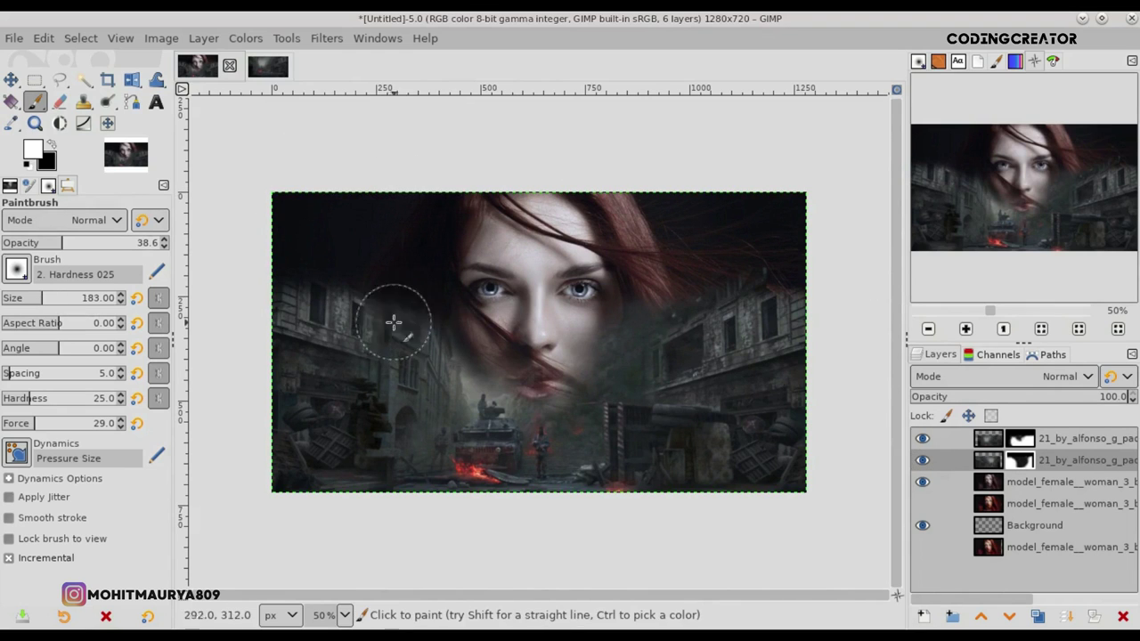
pyautogui.moveTo(436, 406); pyautogui.dragTo(396, 343)
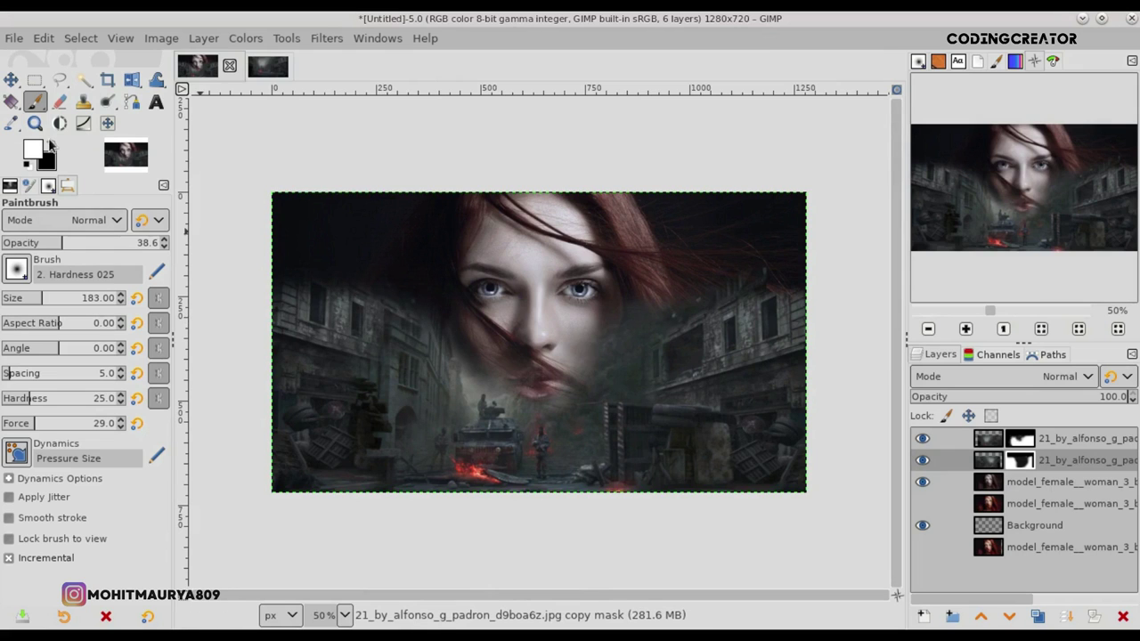
pyautogui.click(52, 146)
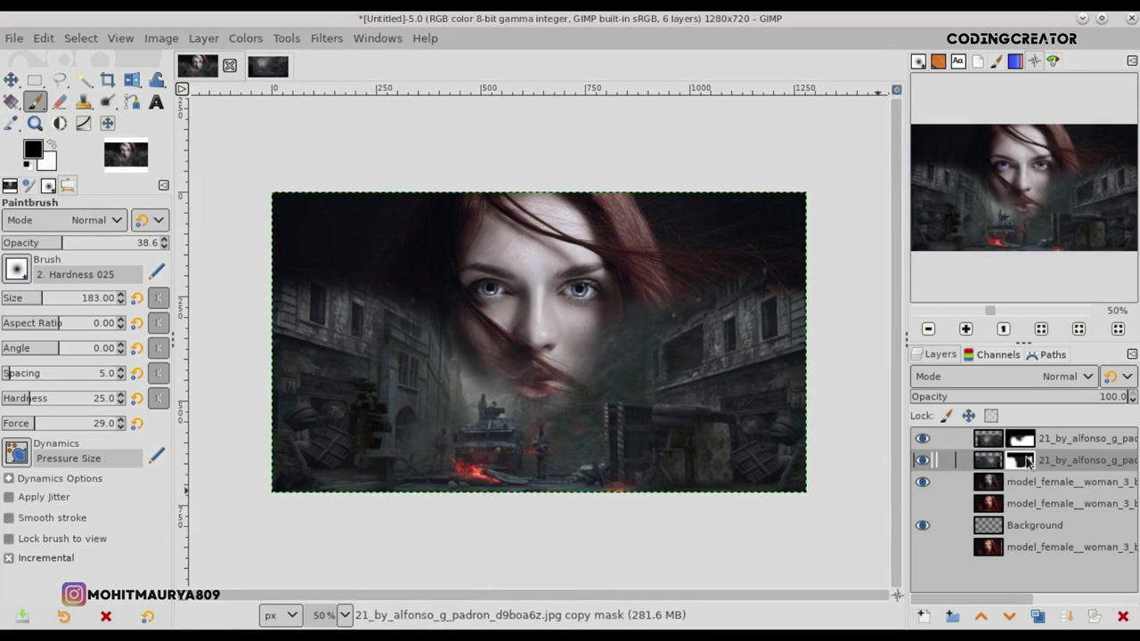
pyautogui.click(50, 298)
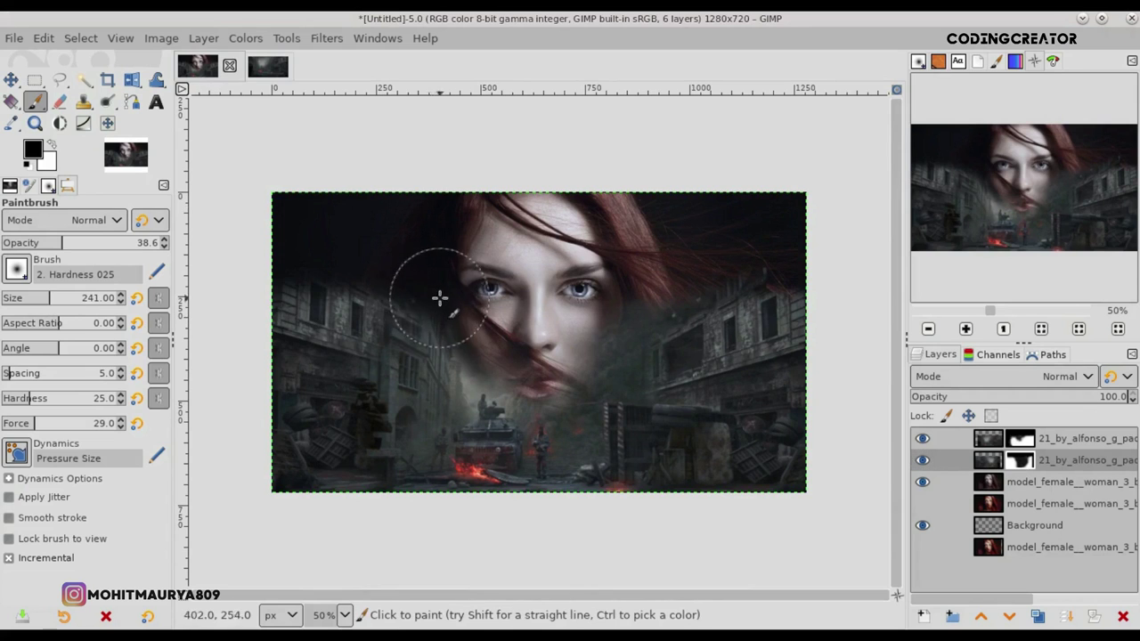
pyautogui.moveTo(60, 244); pyautogui.dragTo(38, 244)
pyautogui.moveTo(52, 297); pyautogui.dragTo(60, 298)
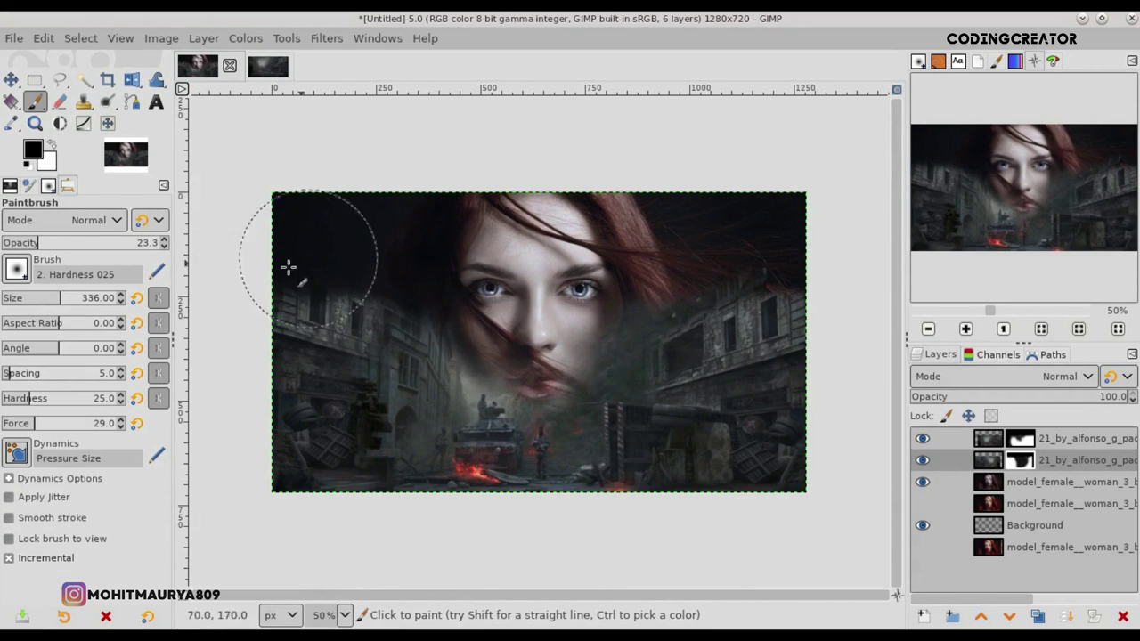
pyautogui.moveTo(397, 301)
pyautogui.mouseDown()
pyautogui.moveTo(338, 264)
pyautogui.moveTo(329, 272)
pyautogui.moveTo(376, 290)
pyautogui.mouseUp()
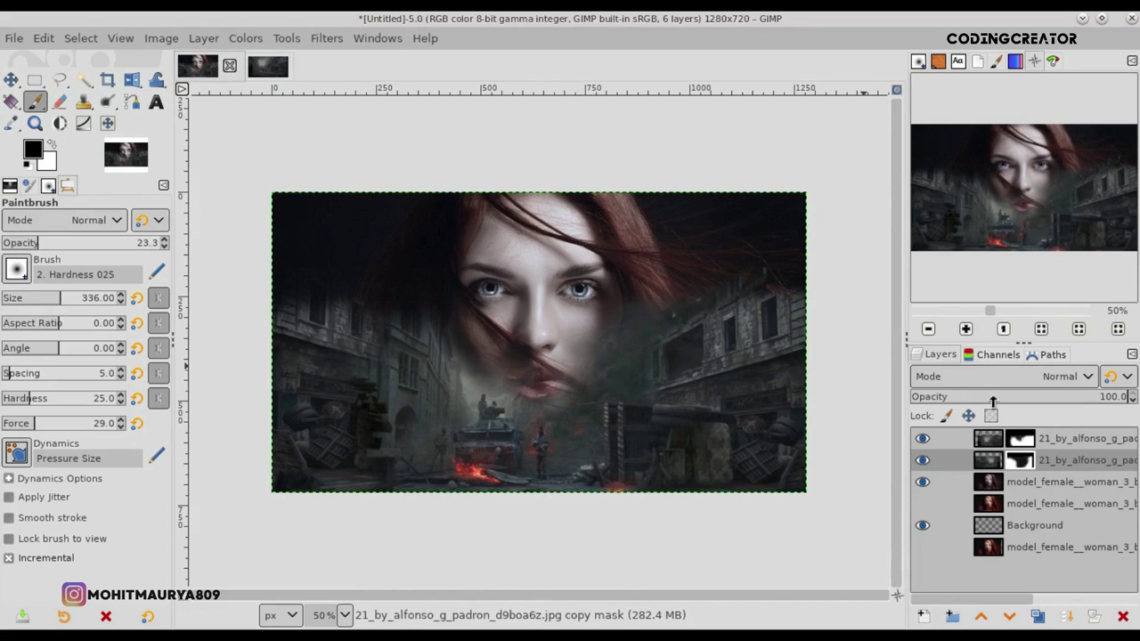
pyautogui.click(1031, 434)
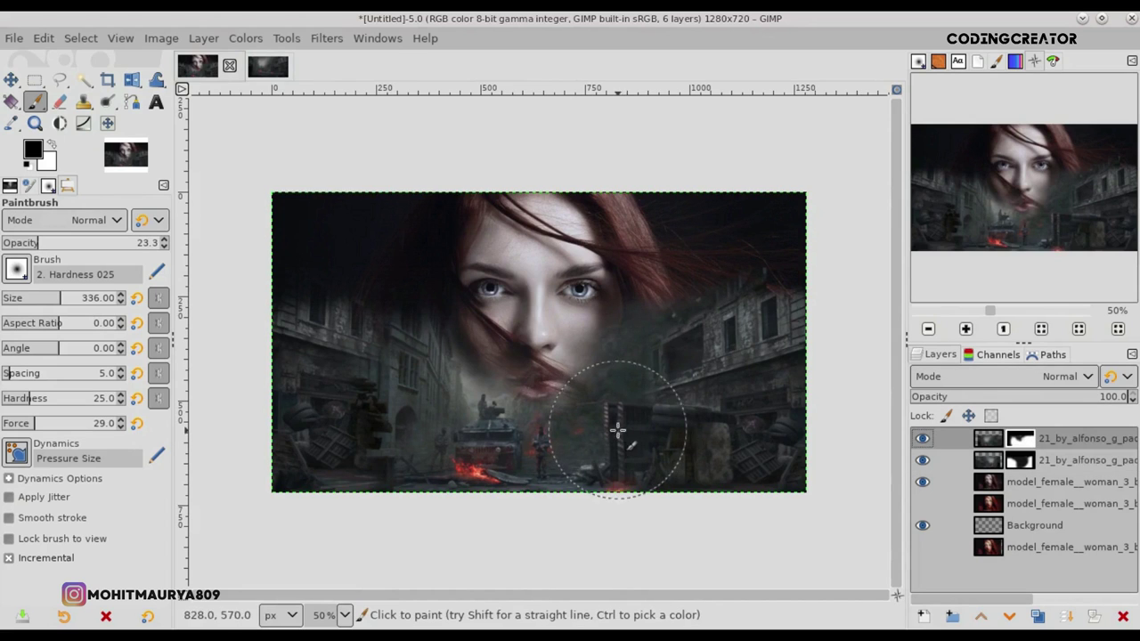
# - Paint the second street layer's mask to darken its top-left area
pyautogui.click(52, 145)
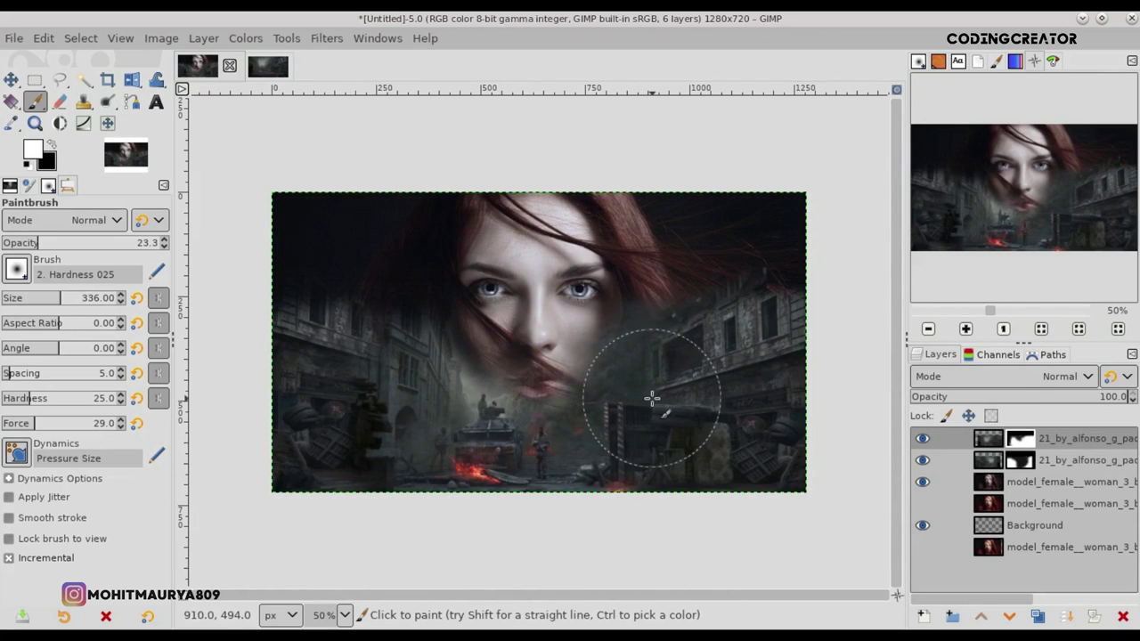
pyautogui.click(1020, 460)
pyautogui.click(330, 264)
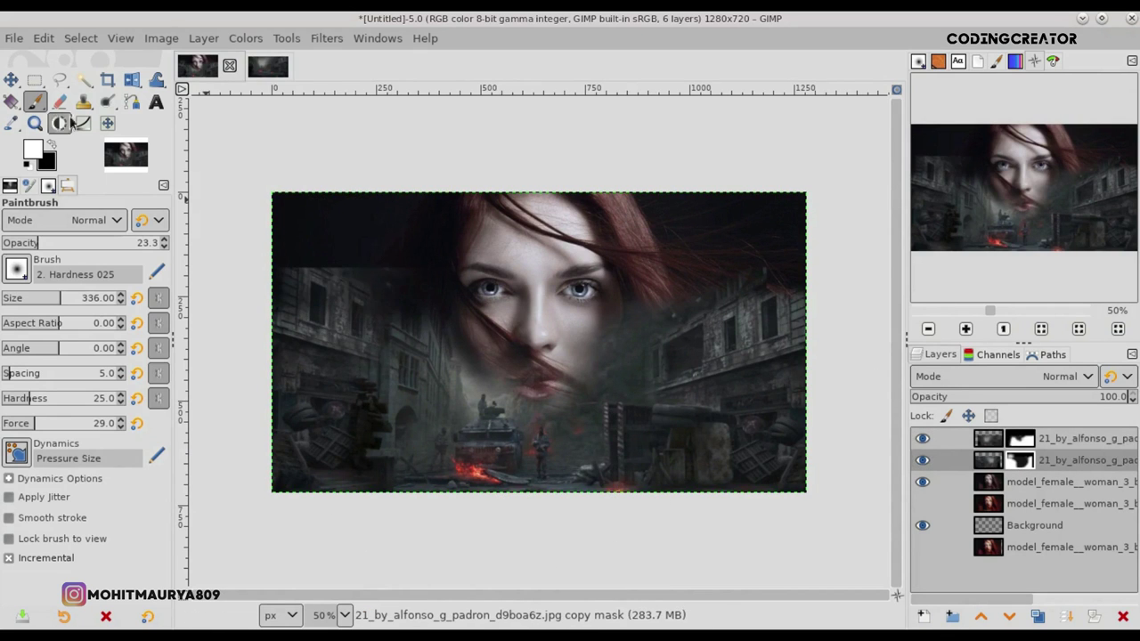
pyautogui.click(52, 146)
pyautogui.moveTo(395, 229)
pyautogui.mouseDown()
pyautogui.moveTo(297, 267)
pyautogui.moveTo(376, 287)
pyautogui.moveTo(314, 268)
pyautogui.moveTo(305, 288)
pyautogui.moveTo(433, 259)
pyautogui.moveTo(450, 267)
pyautogui.mouseUp()
# - Blend the lower-left corner on the top street layer's mask
pyautogui.click(1020, 438)
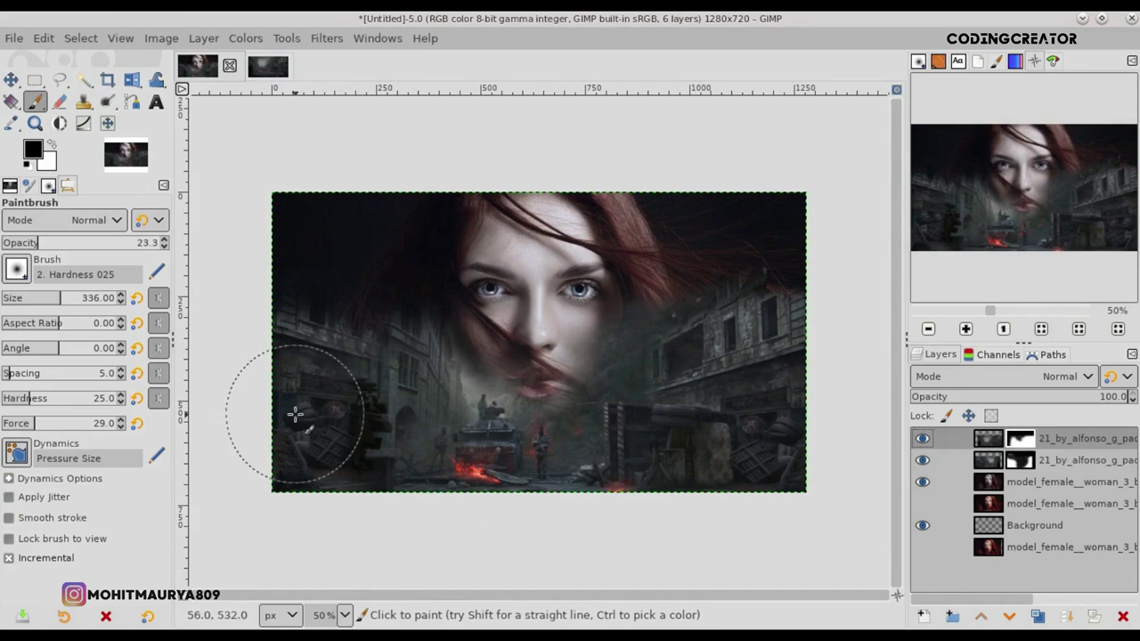
pyautogui.moveTo(314, 428)
pyautogui.mouseDown()
pyautogui.moveTo(285, 445)
pyautogui.moveTo(306, 386)
pyautogui.moveTo(341, 451)
pyautogui.mouseUp()
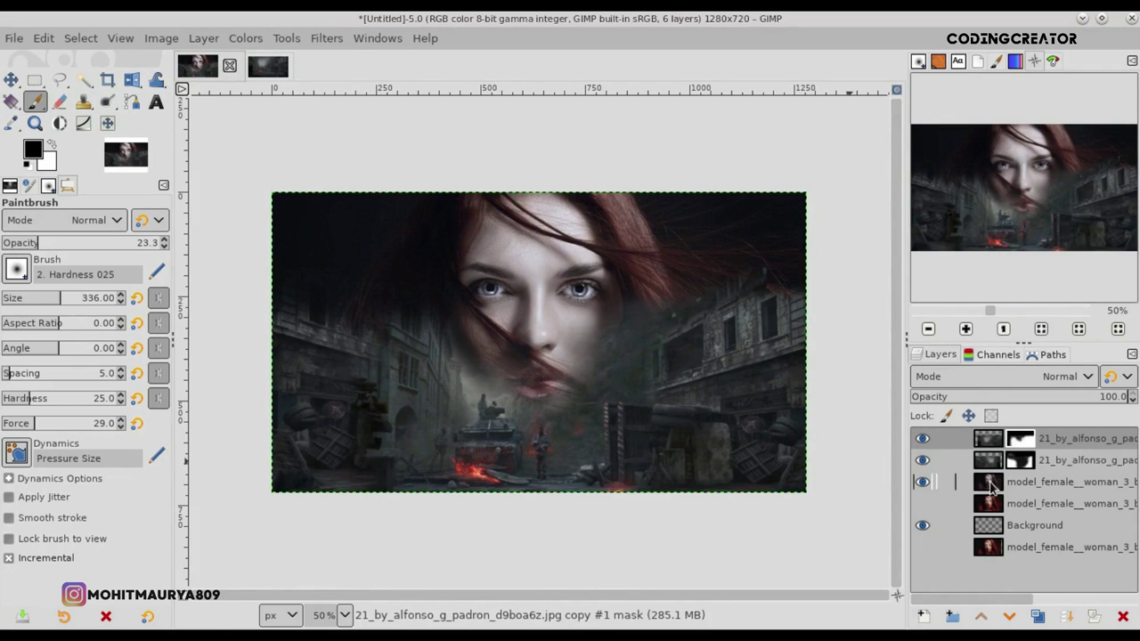
pyautogui.click(991, 485)
# - Lower the woman layer's exposure to -0.674
pyautogui.click(247, 37)
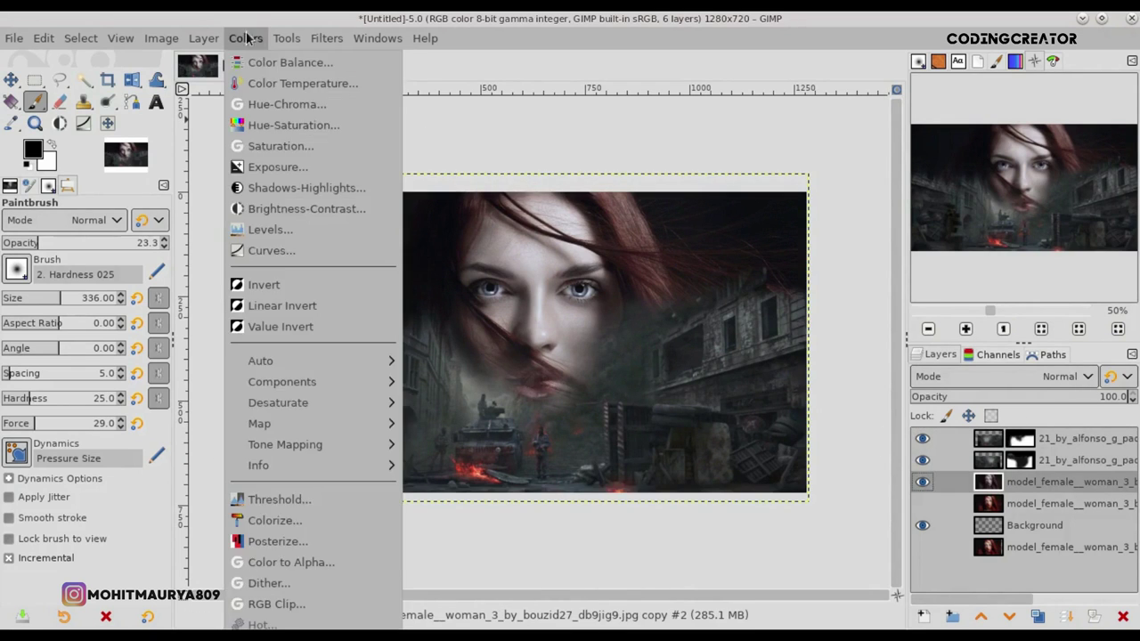
pyautogui.click(280, 168)
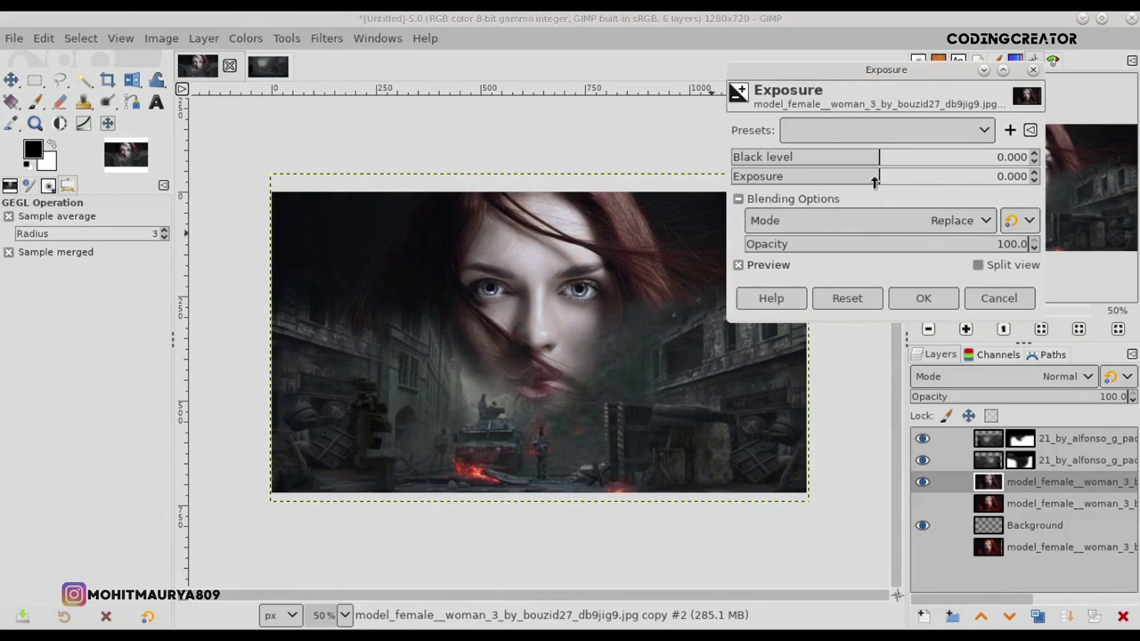
pyautogui.moveTo(877, 179); pyautogui.dragTo(871, 179)
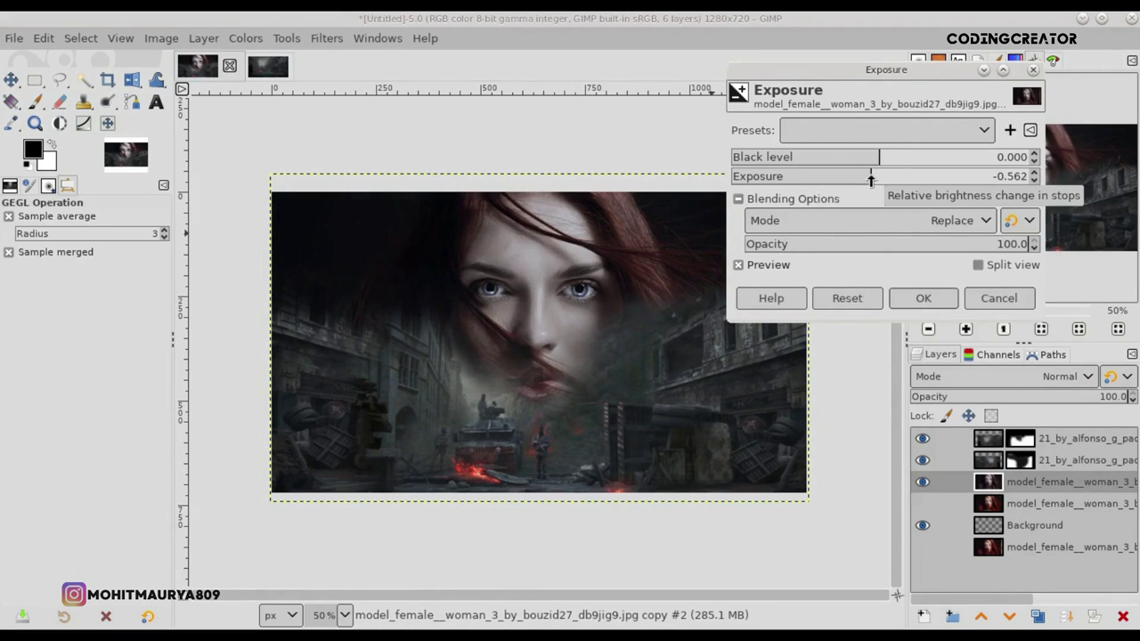
pyautogui.click(764, 265)
pyautogui.click(764, 265)
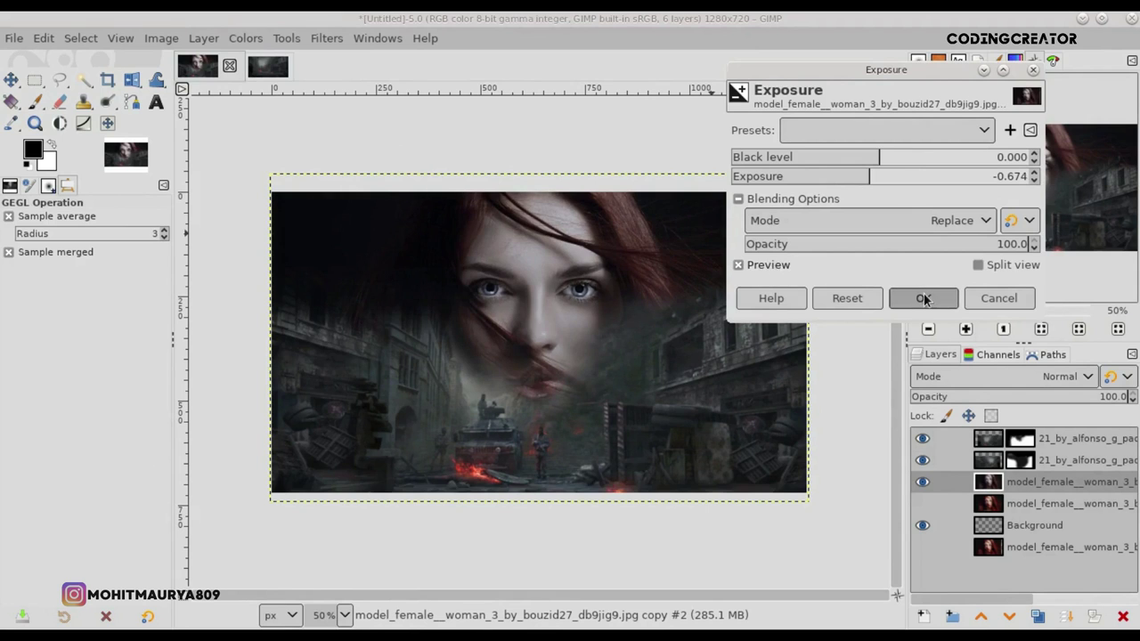
pyautogui.click(923, 298)
# - Set Shadows-Highlights to shadows -49.41, highlights 1.18 and white point -10
pyautogui.click(245, 37)
pyautogui.click(285, 199)
pyautogui.moveTo(890, 229)
pyautogui.mouseDown()
pyautogui.moveTo(807, 232)
pyautogui.moveTo(985, 239)
pyautogui.mouseUp()
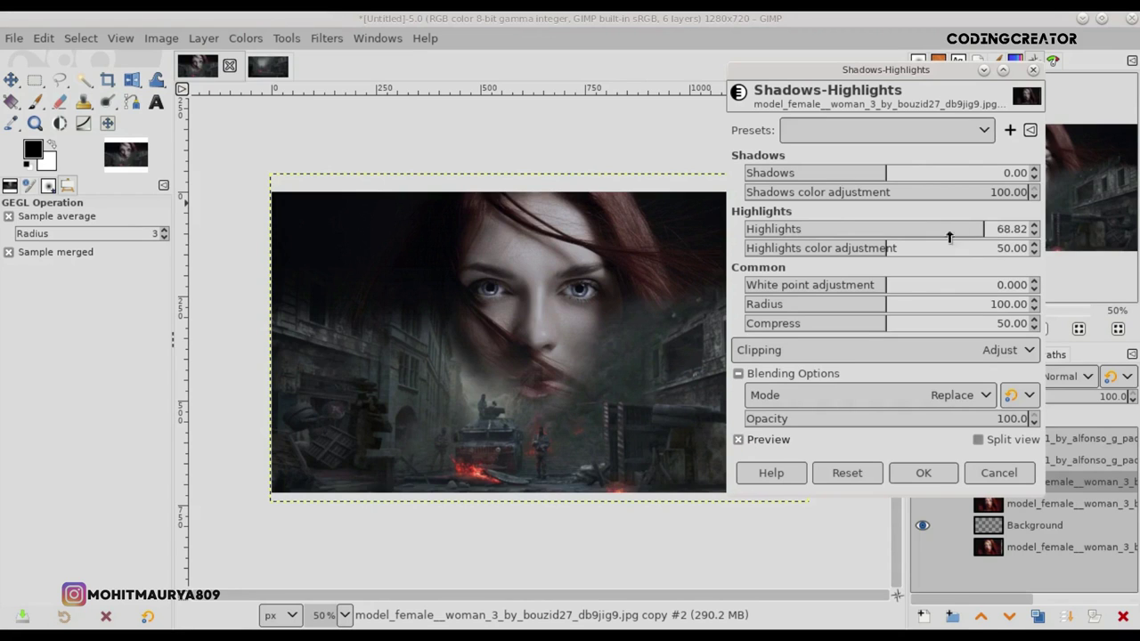
pyautogui.moveTo(970, 233)
pyautogui.mouseDown()
pyautogui.moveTo(1024, 231)
pyautogui.moveTo(868, 229)
pyautogui.mouseUp()
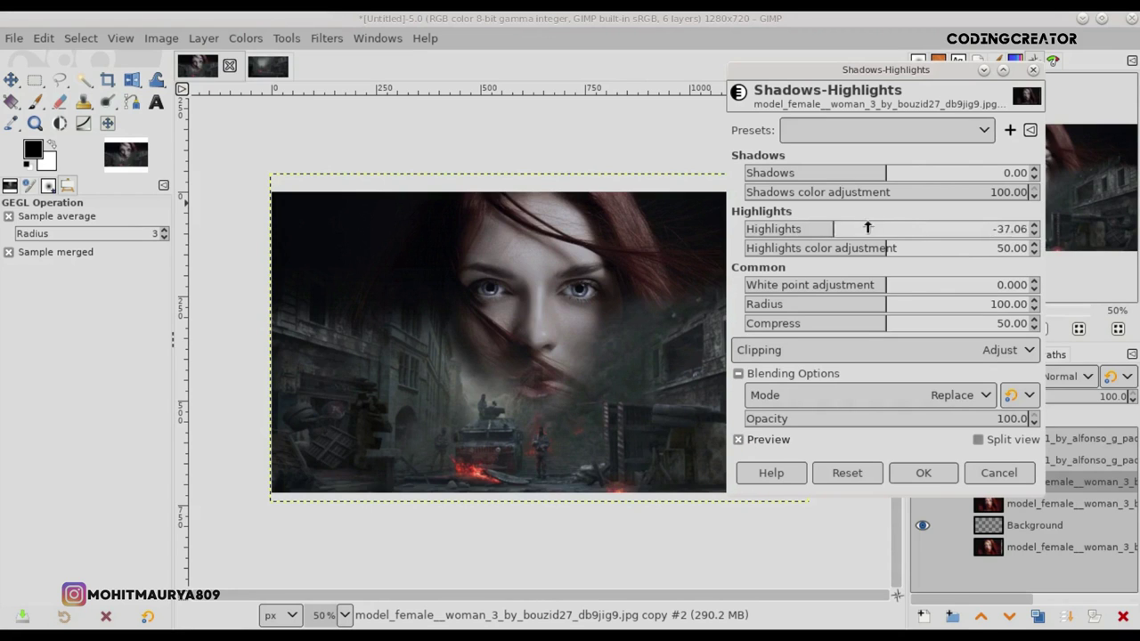
pyautogui.moveTo(816, 289)
pyautogui.mouseDown()
pyautogui.moveTo(865, 288)
pyautogui.moveTo(699, 294)
pyautogui.mouseUp()
pyautogui.moveTo(813, 179)
pyautogui.mouseDown()
pyautogui.moveTo(766, 179)
pyautogui.moveTo(992, 179)
pyautogui.moveTo(805, 175)
pyautogui.mouseUp()
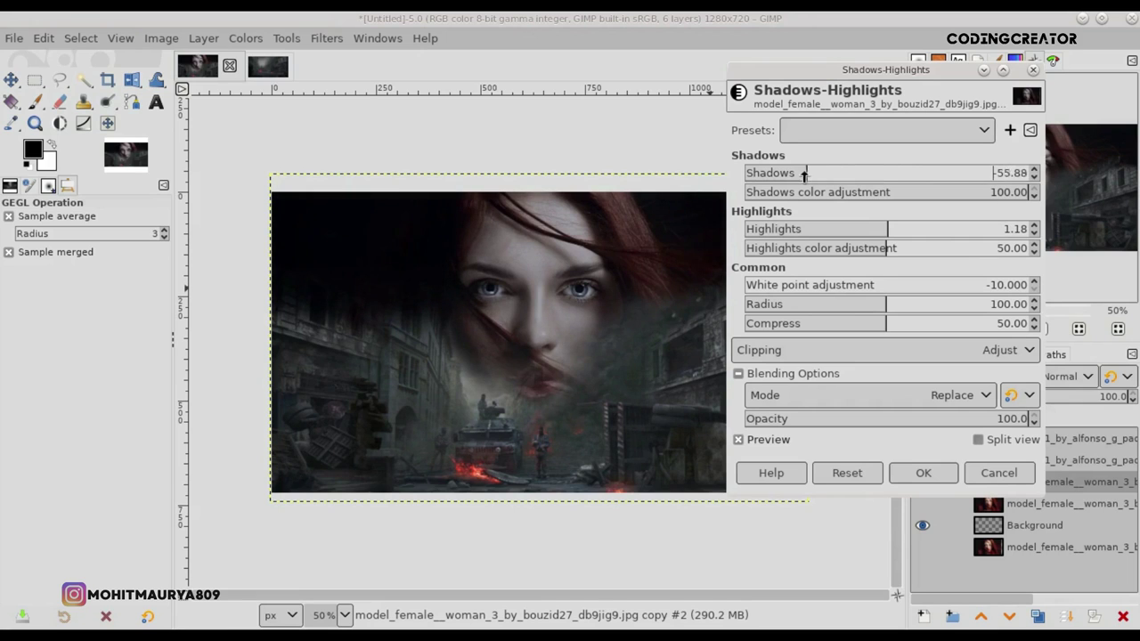
pyautogui.moveTo(806, 174); pyautogui.dragTo(806, 175)
# - Compare the Shadows-Highlights effect before and after, then apply it
pyautogui.click(763, 448)
pyautogui.click(763, 448)
pyautogui.click(763, 448)
pyautogui.click(763, 448)
pyautogui.click(763, 444)
pyautogui.click(763, 444)
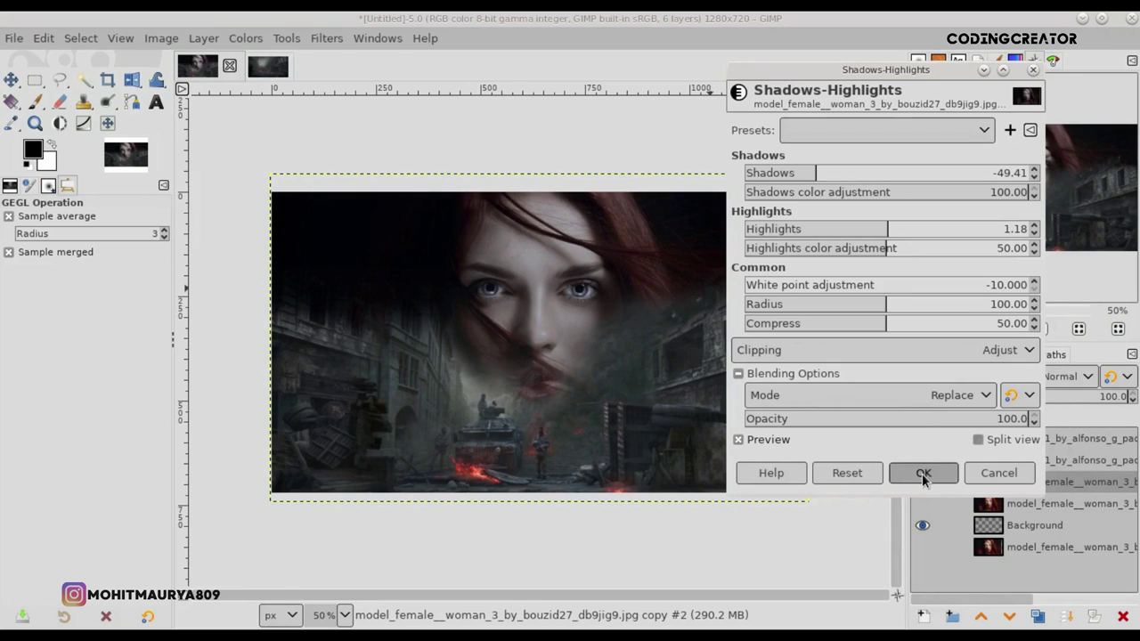
pyautogui.click(924, 476)
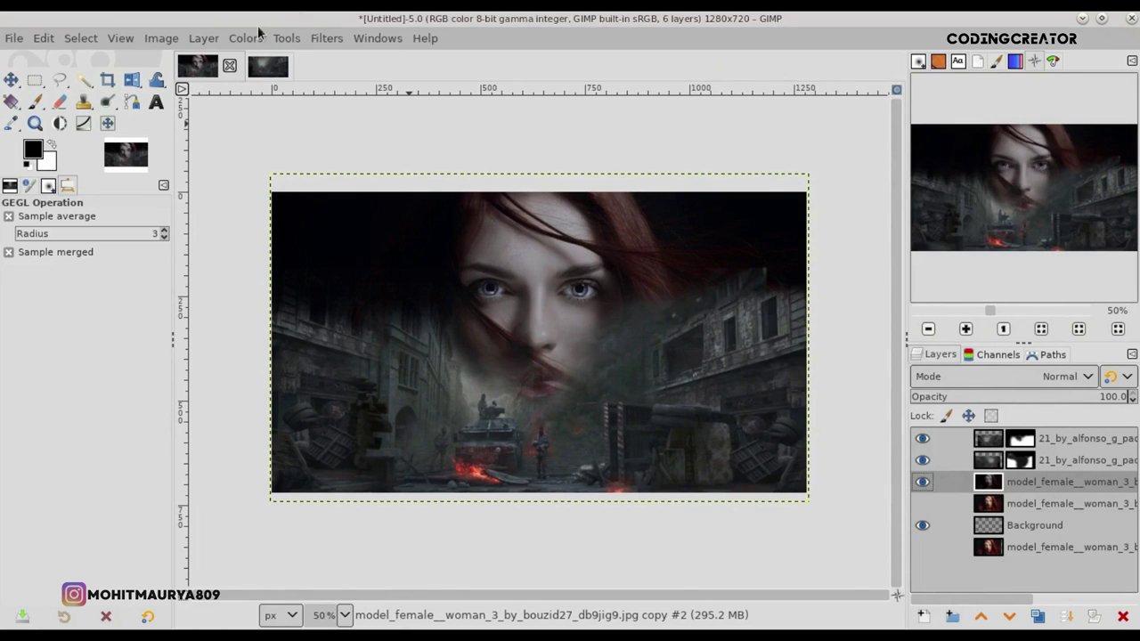
pyautogui.click(253, 38)
# - Reduce the portrait copy's saturation scale to 0.758
pyautogui.click(283, 146)
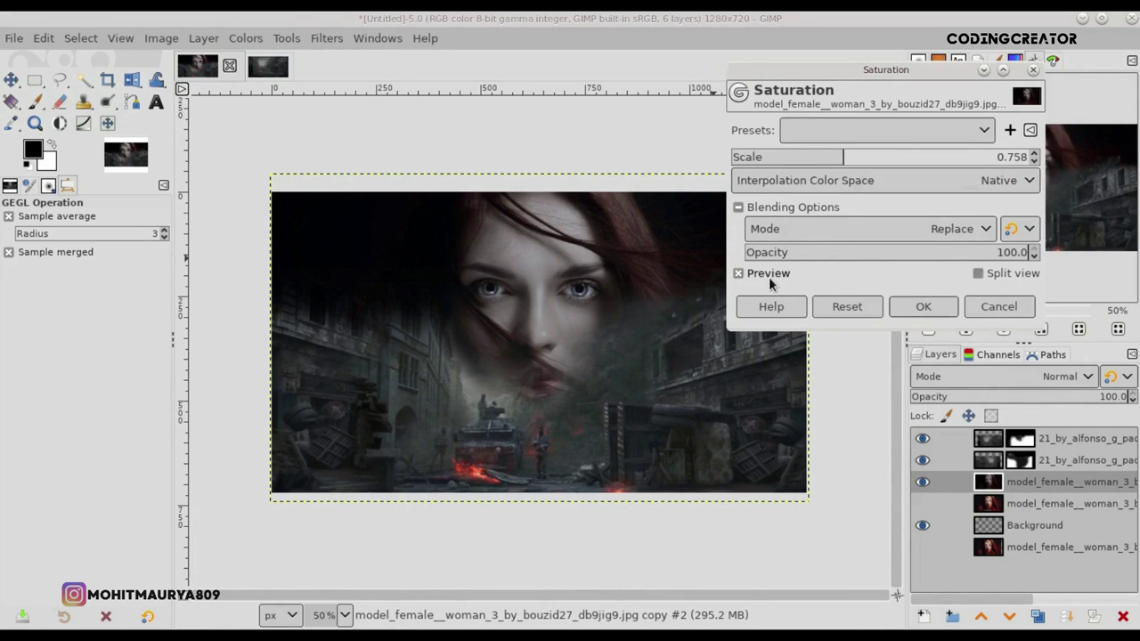
pyautogui.click(924, 307)
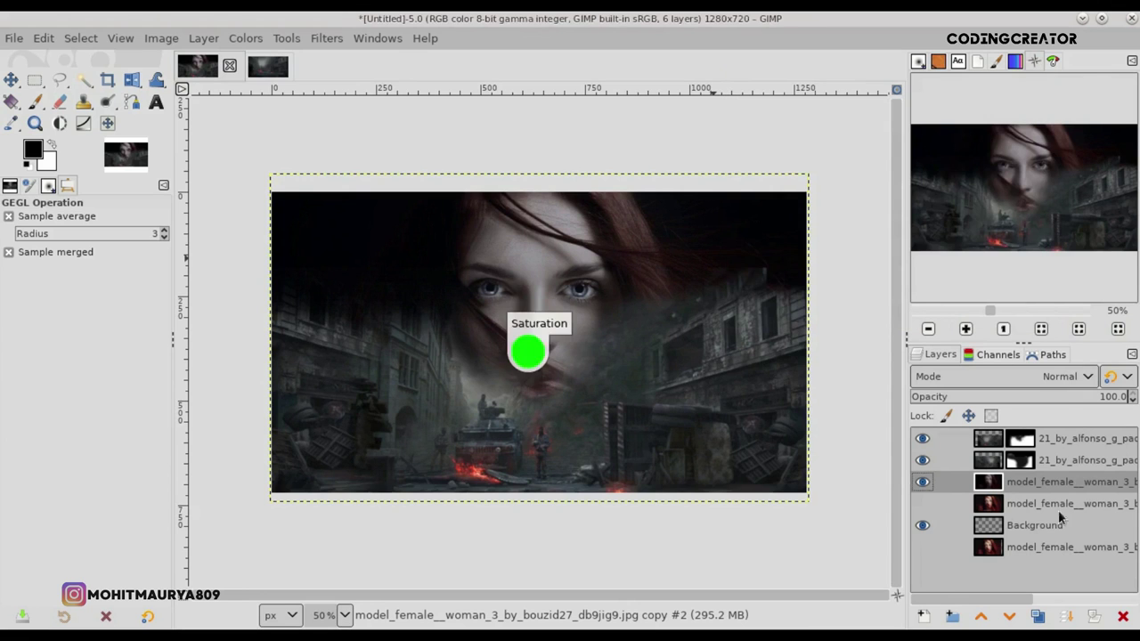
pyautogui.click(13, 39)
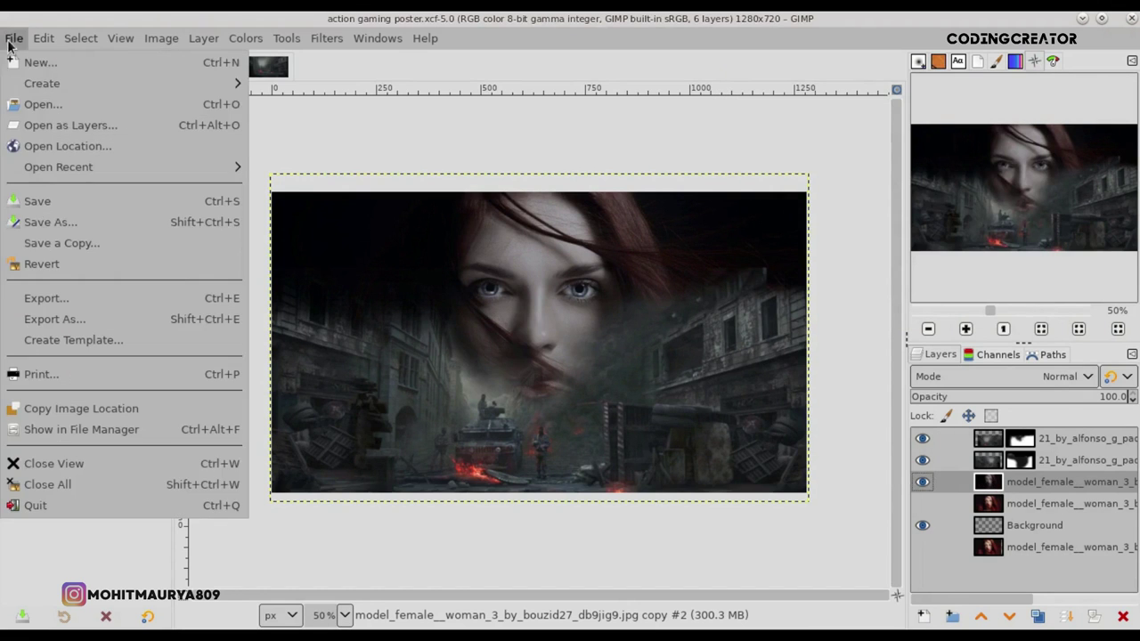
# - Open the mad_sky_8 storm sky image from the Gimp folder
pyautogui.click(36, 101)
pyautogui.click(81, 418)
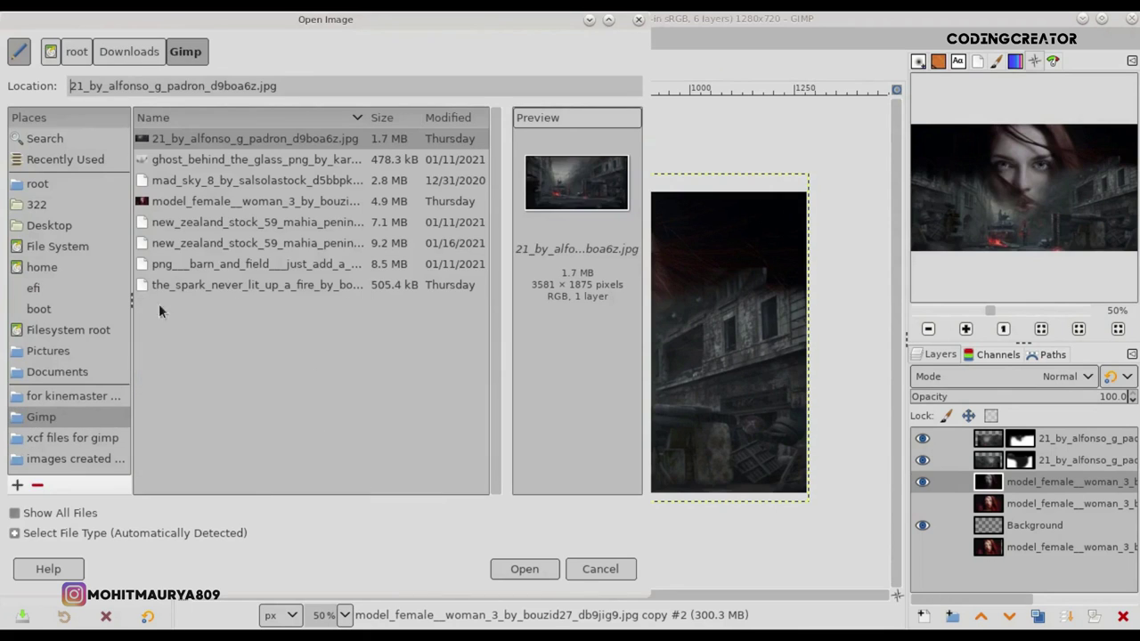
pyautogui.click(221, 182)
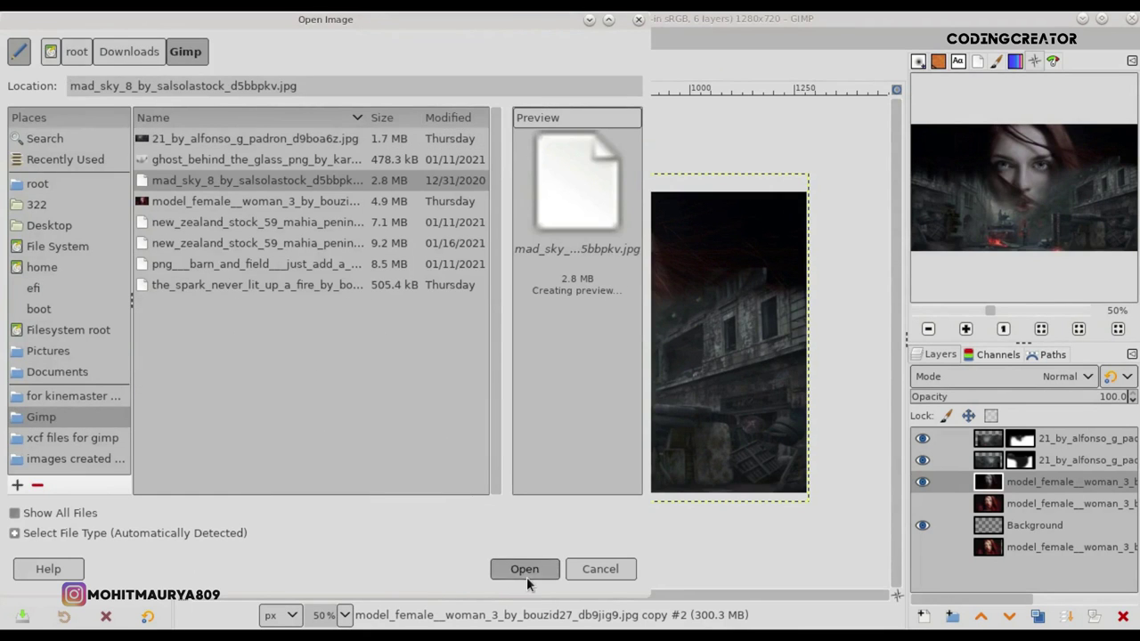
pyautogui.click(526, 571)
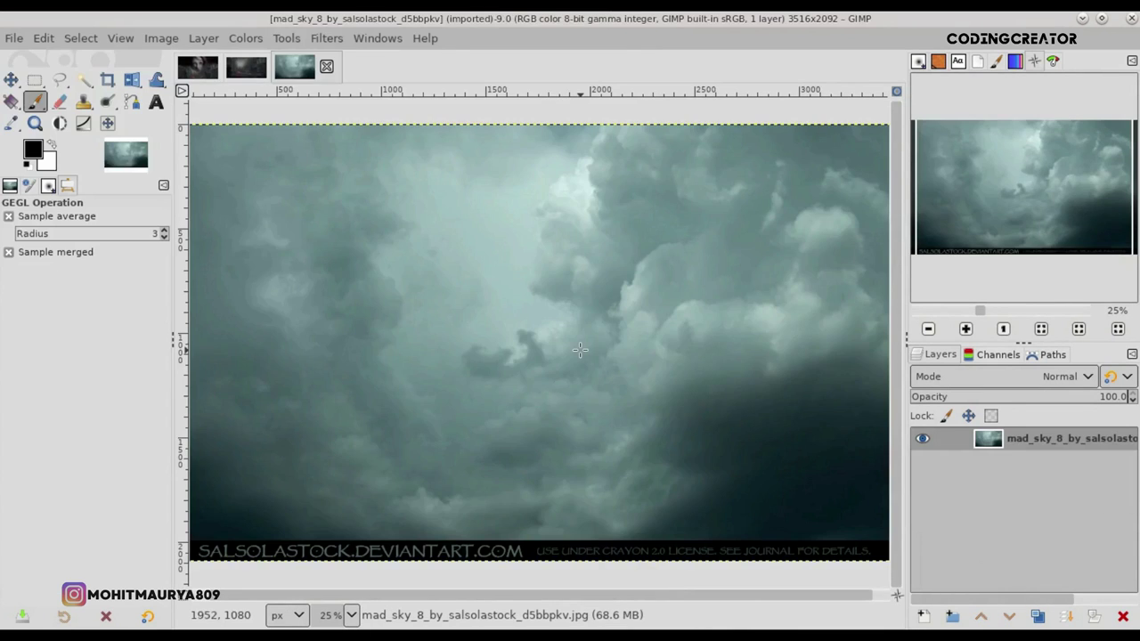
pyautogui.scroll(-1, 579, 350)
# - Add an alpha channel to the sky layer and select the sky above the watermark
pyautogui.rightClick(1011, 445)
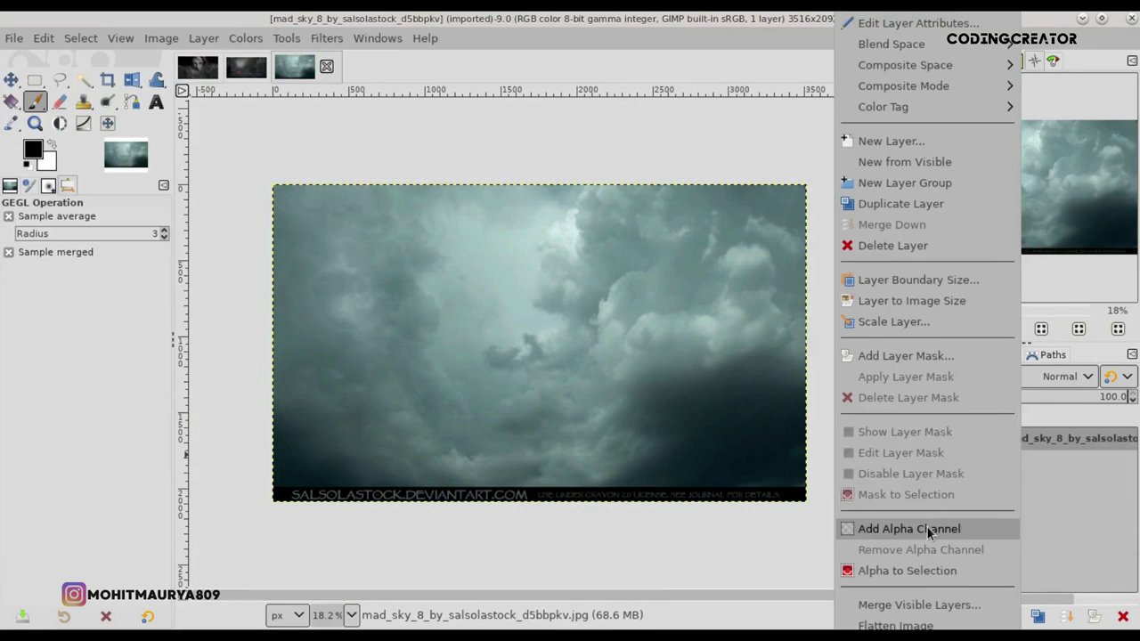
pyautogui.click(927, 528)
pyautogui.rightClick(1003, 439)
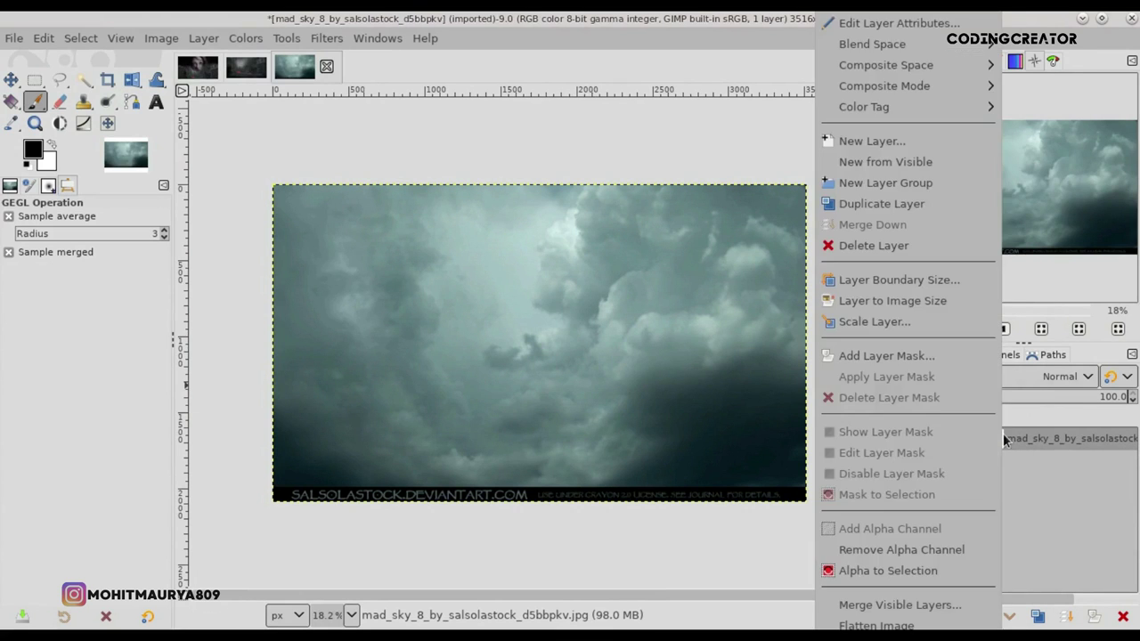
pyautogui.click(1036, 463)
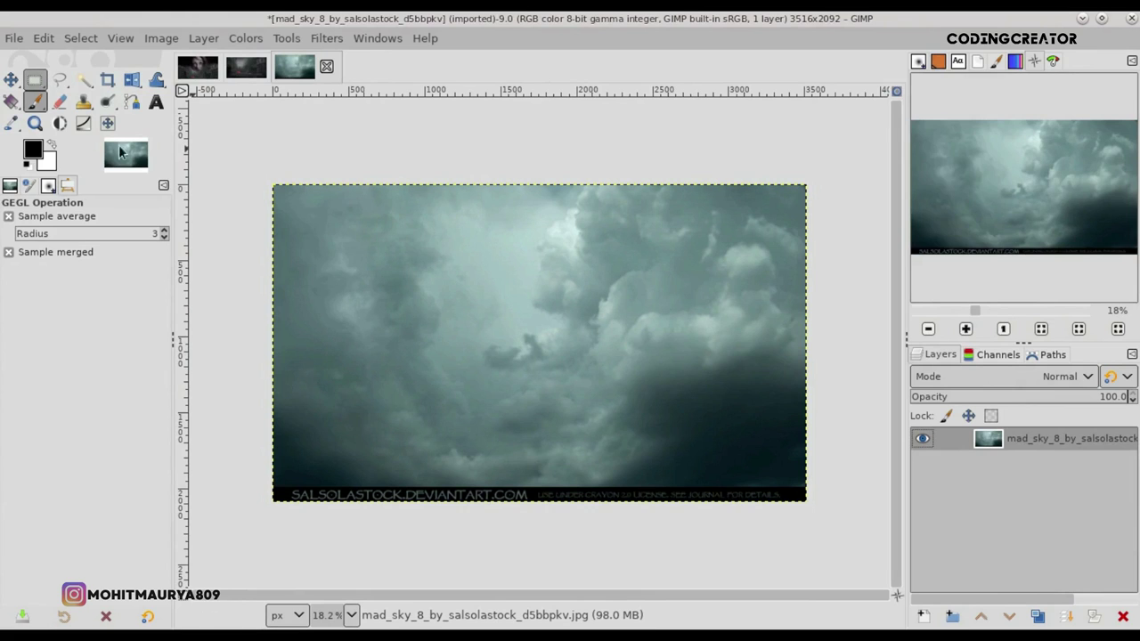
pyautogui.press('r')
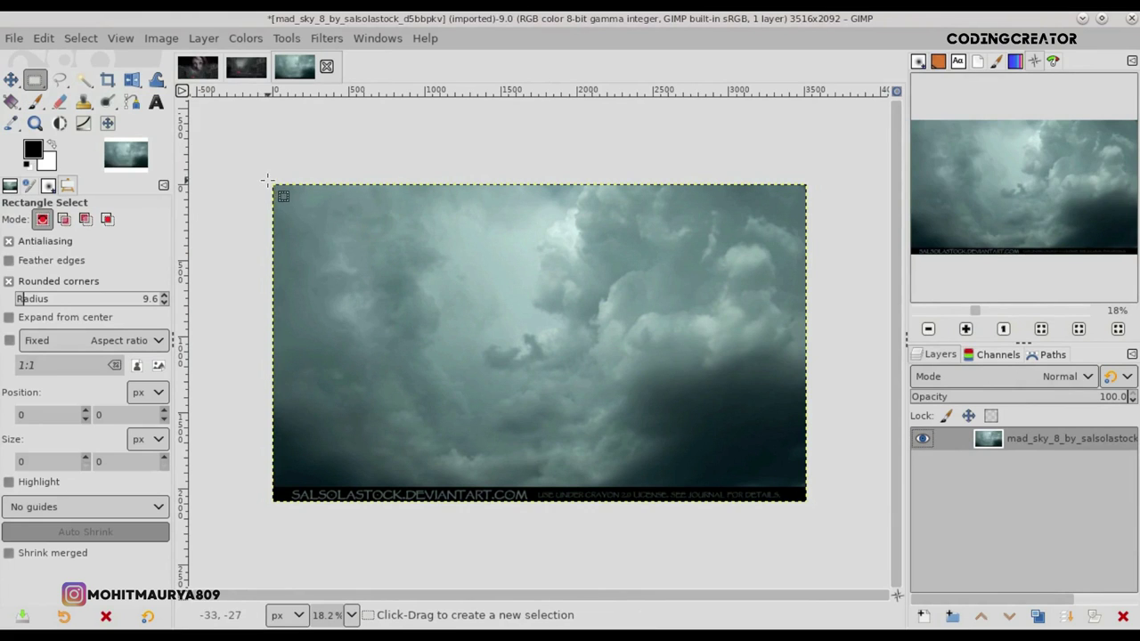
pyautogui.moveTo(267, 180); pyautogui.dragTo(837, 461)
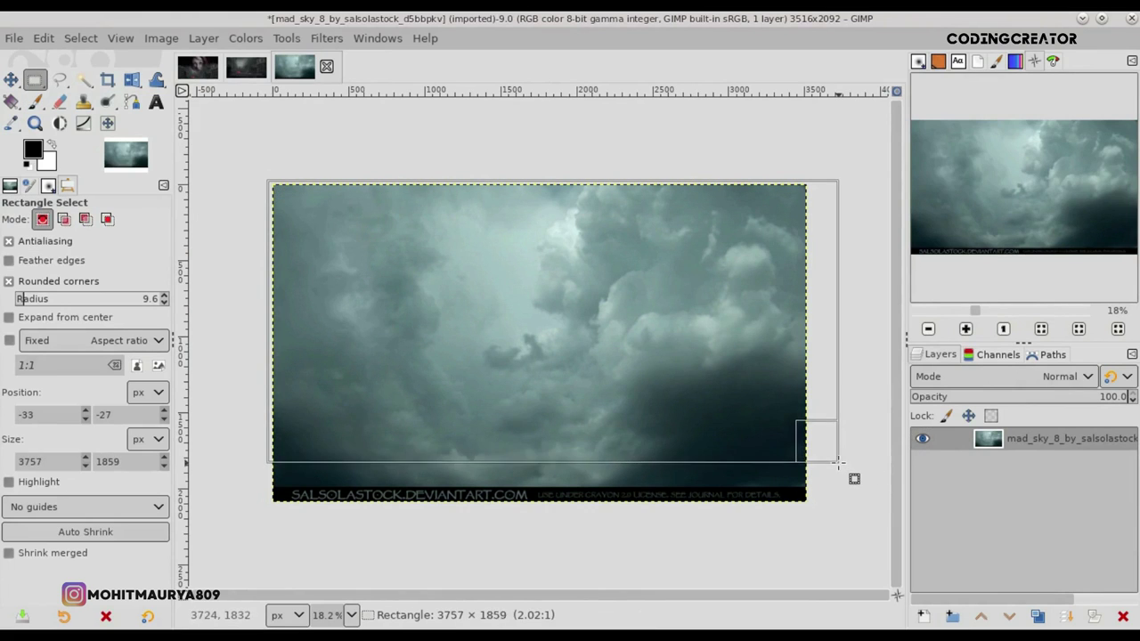
pyautogui.click(664, 383)
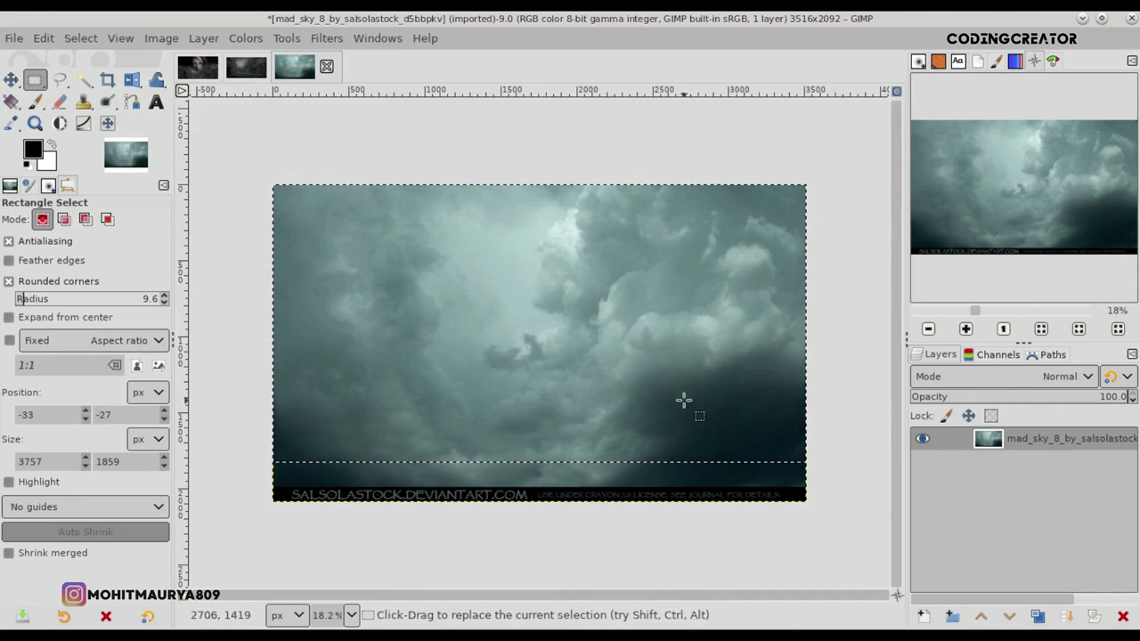
# - Cut and paste the sky as a new layer and drag it into the gaming poster
pyautogui.click(44, 37)
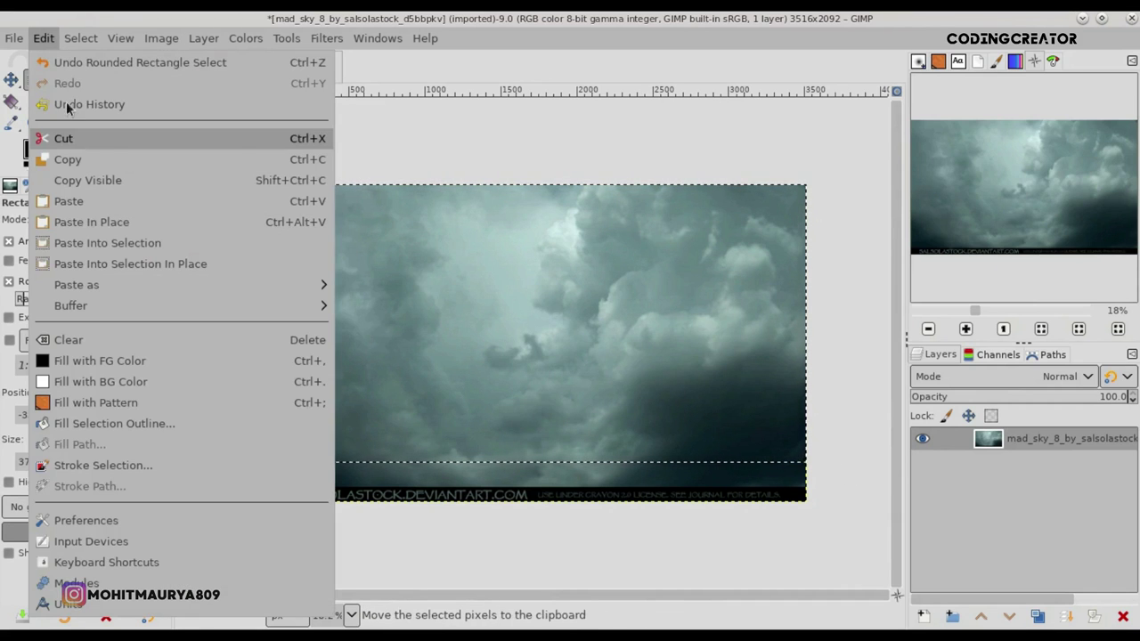
pyautogui.click(63, 138)
pyautogui.click(44, 37)
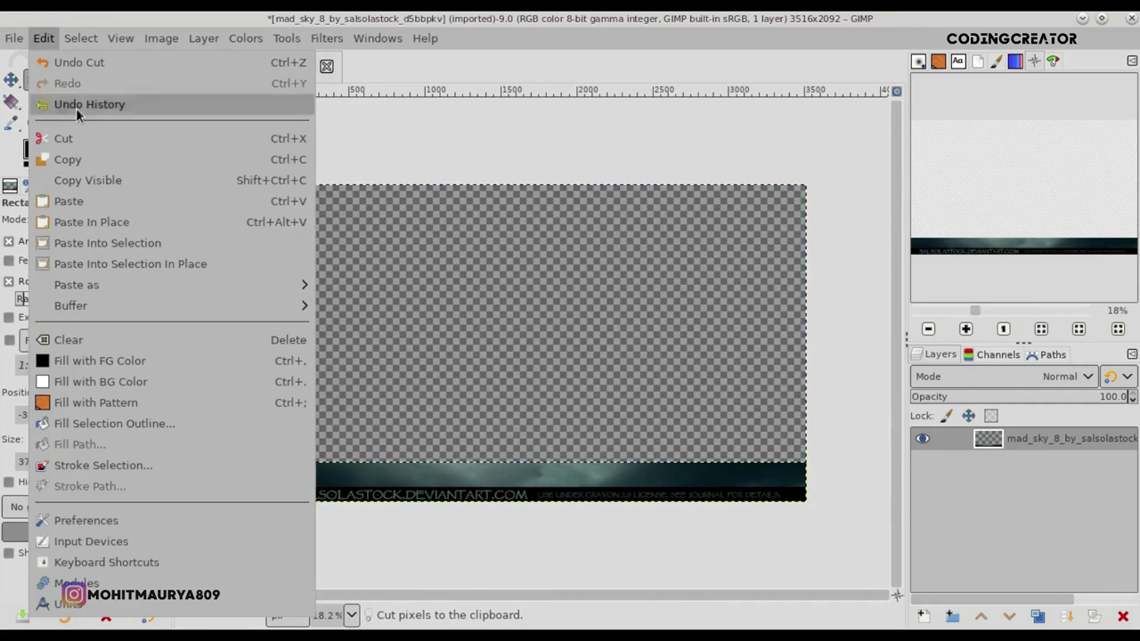
pyautogui.click(90, 199)
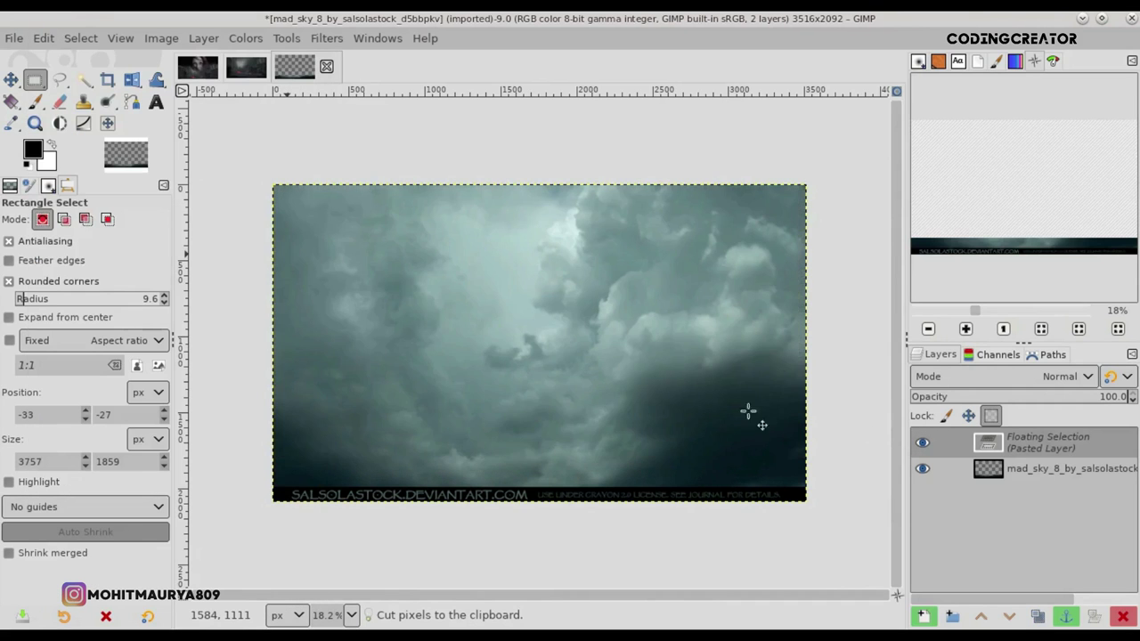
pyautogui.click(923, 617)
pyautogui.press('m')
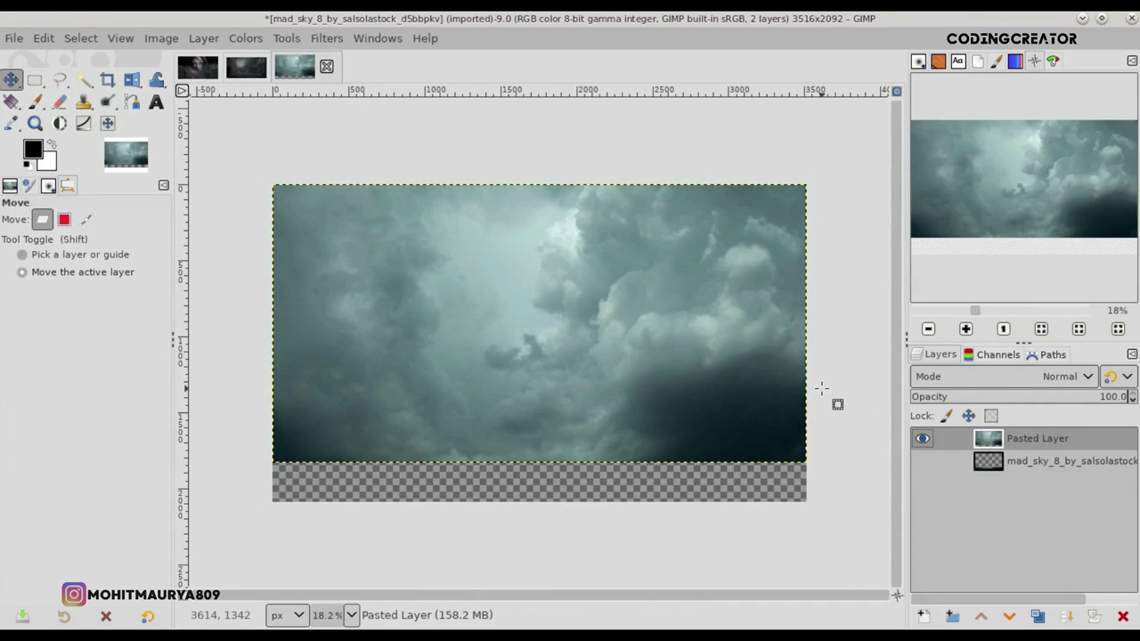
pyautogui.moveTo(1013, 452); pyautogui.dragTo(479, 305)
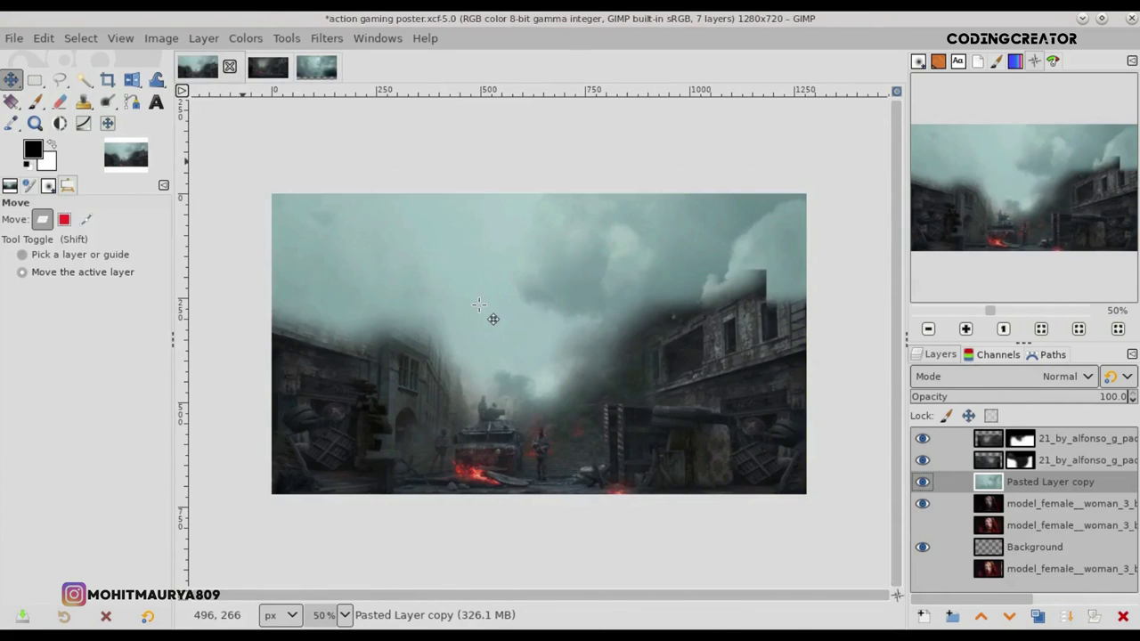
# - Shrink the sky layer to 1224×638 px and nudge it up slightly
pyautogui.press('-')
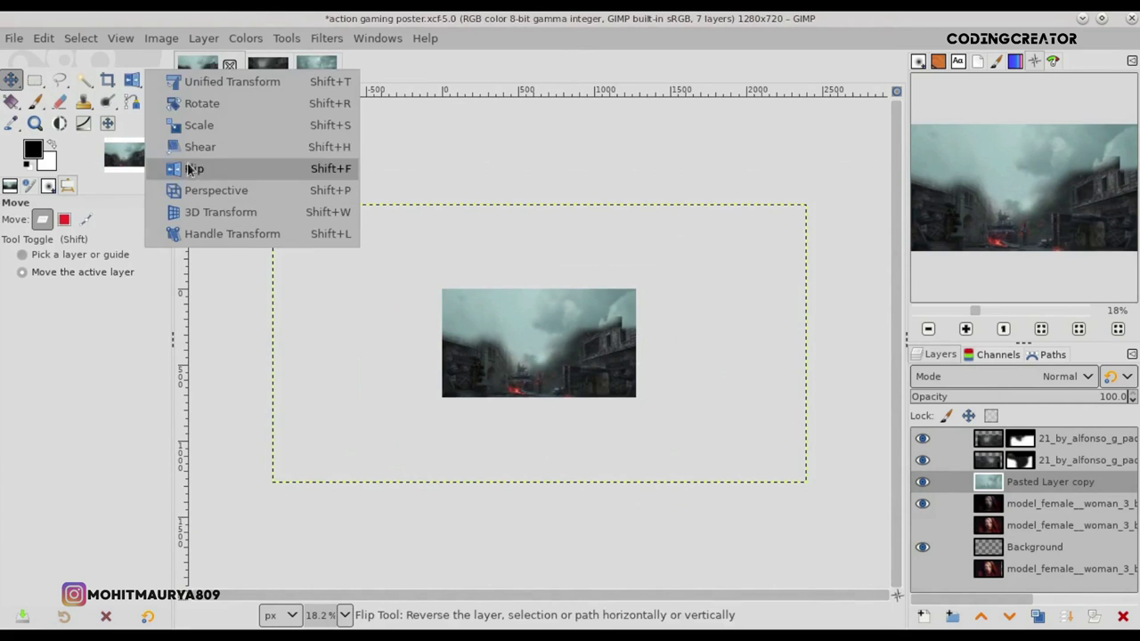
pyautogui.moveTo(131, 87); pyautogui.dragTo(187, 120)
pyautogui.click(499, 335)
pyautogui.moveTo(777, 303)
pyautogui.mouseDown()
pyautogui.moveTo(465, 419)
pyautogui.moveTo(532, 410)
pyautogui.mouseUp()
pyautogui.scroll(2, 583, 339)
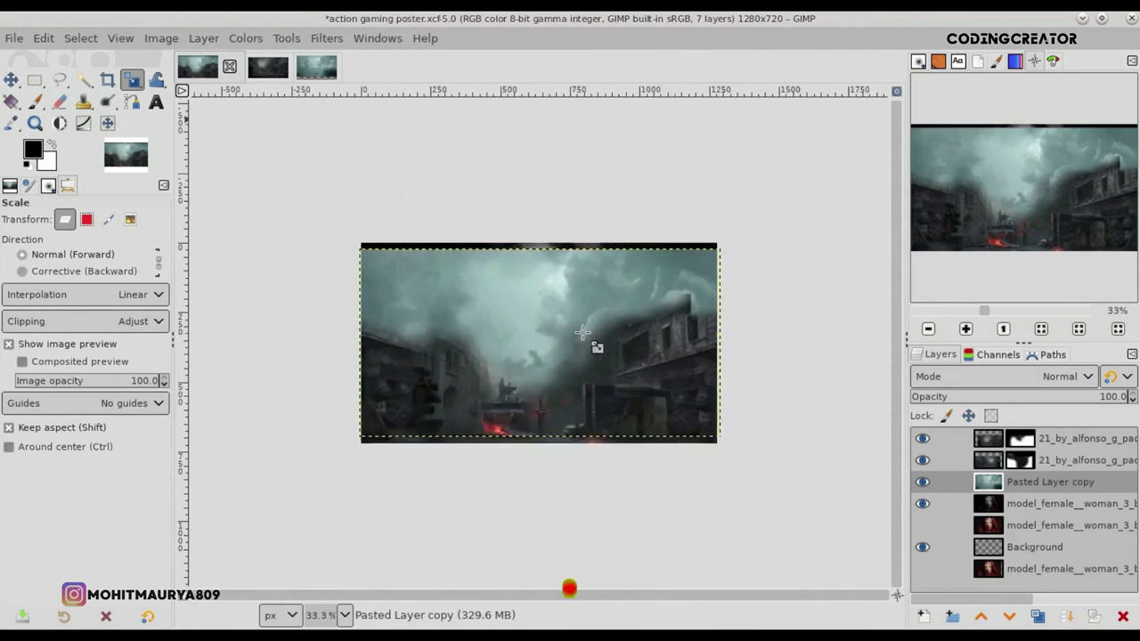
pyautogui.scroll(2, 583, 338)
pyautogui.scroll(-1, 584, 339)
pyautogui.press('m')
pyautogui.moveTo(582, 338); pyautogui.dragTo(583, 326)
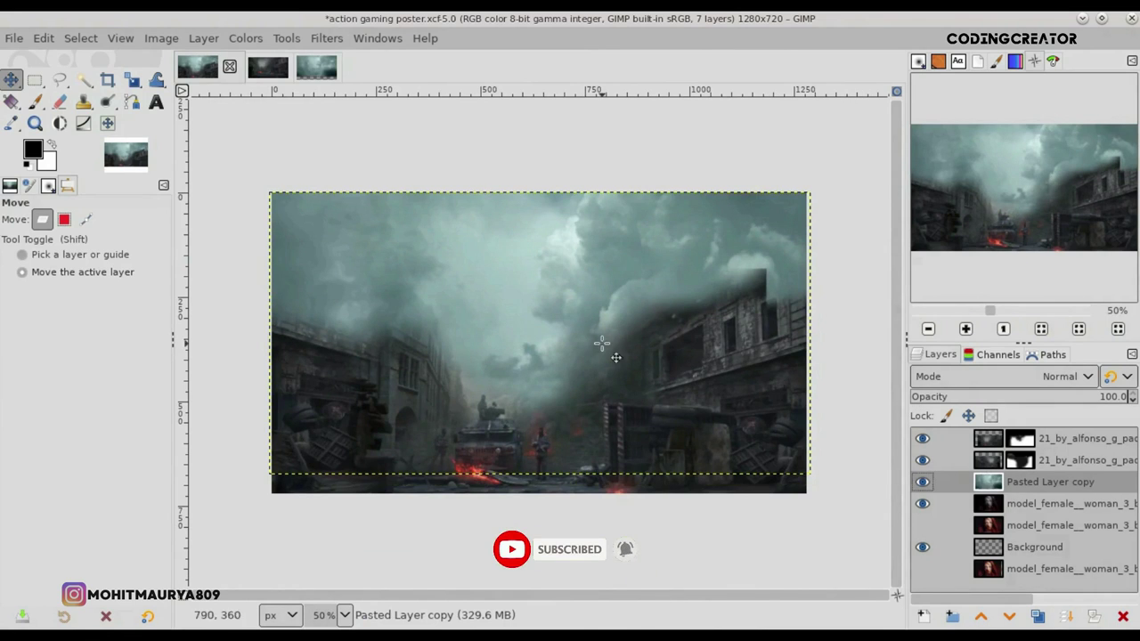
pyautogui.click(132, 80)
pyautogui.moveTo(794, 470); pyautogui.dragTo(781, 460)
pyautogui.click(840, 219)
# - Unlink proportions and widen the sky layer to the full poster width, about 1292×638 px
pyautogui.click(667, 356)
pyautogui.click(788, 159)
pyautogui.moveTo(781, 325); pyautogui.dragTo(806, 326)
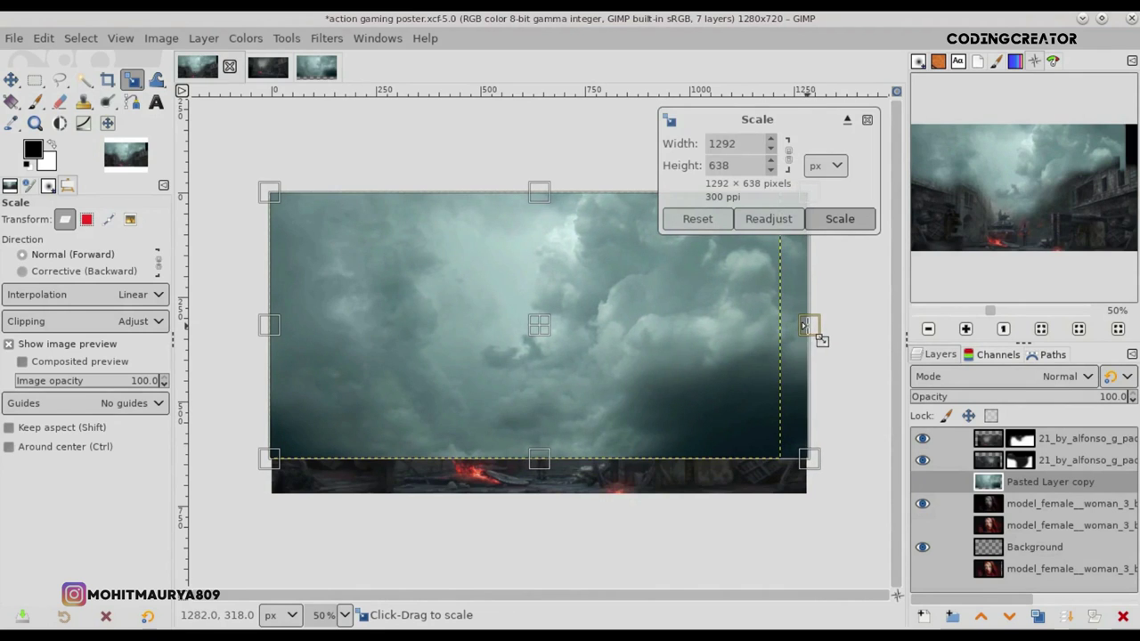
pyautogui.click(840, 219)
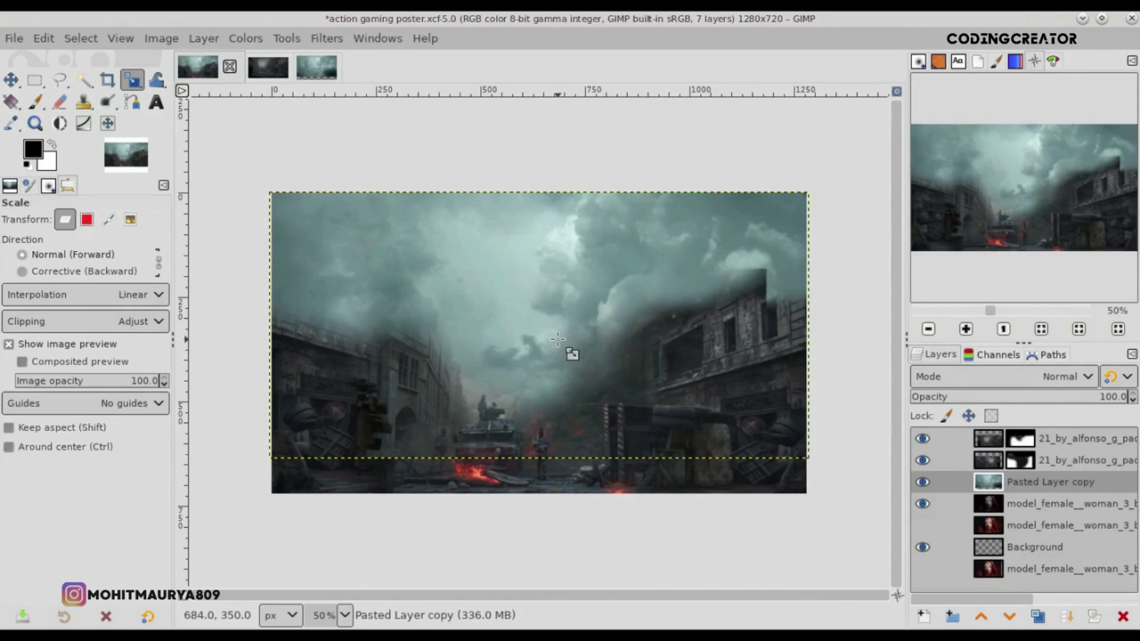
pyautogui.click(923, 484)
pyautogui.click(922, 484)
pyautogui.click(11, 79)
# - Soften the second street layer's mask near the right building and move the sky layer above it
pyautogui.click(1030, 461)
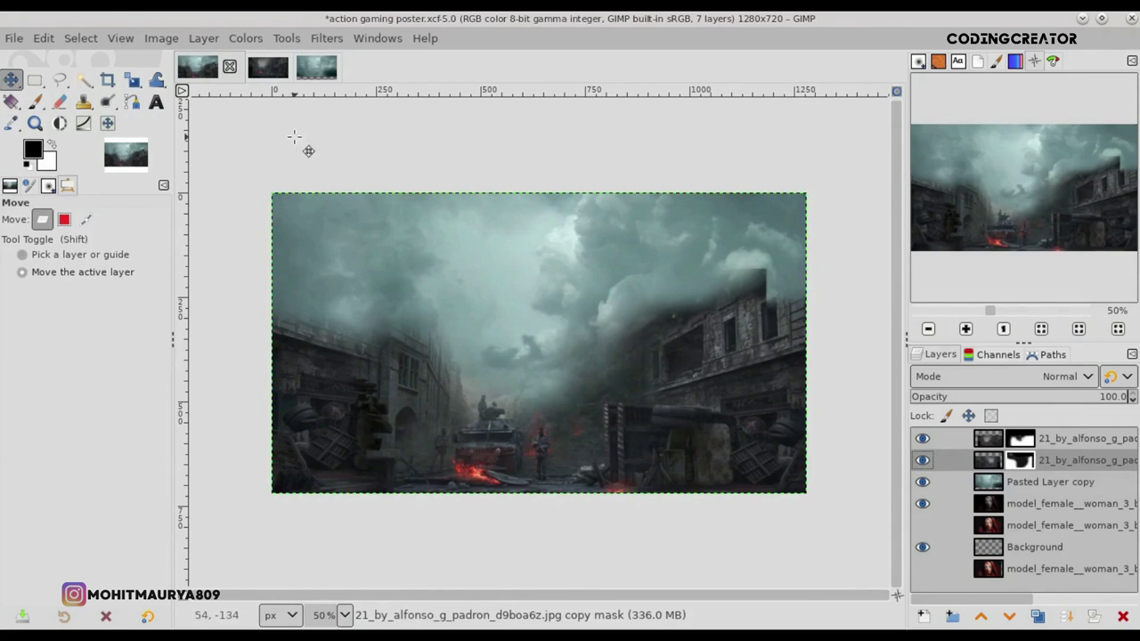
pyautogui.click(33, 102)
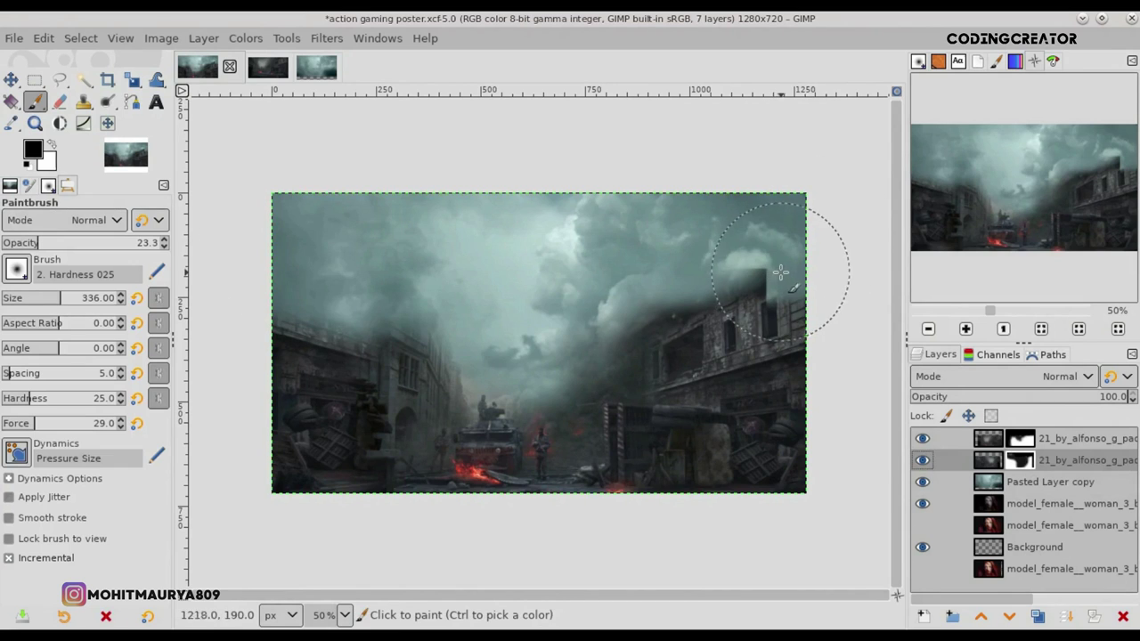
pyautogui.moveTo(784, 271); pyautogui.dragTo(760, 256)
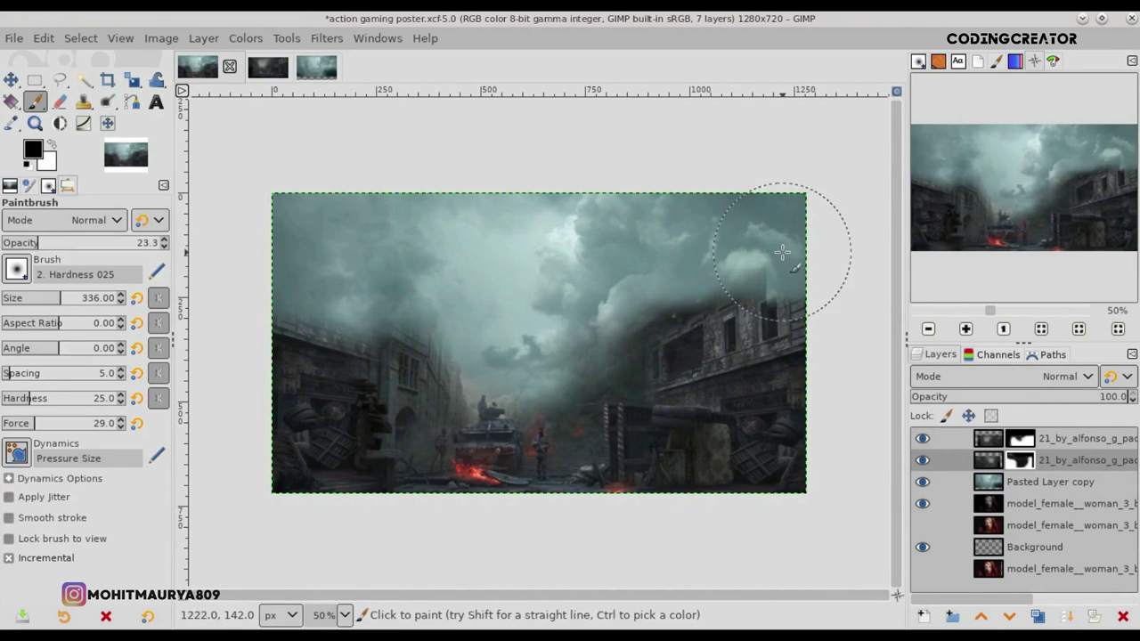
pyautogui.press('m')
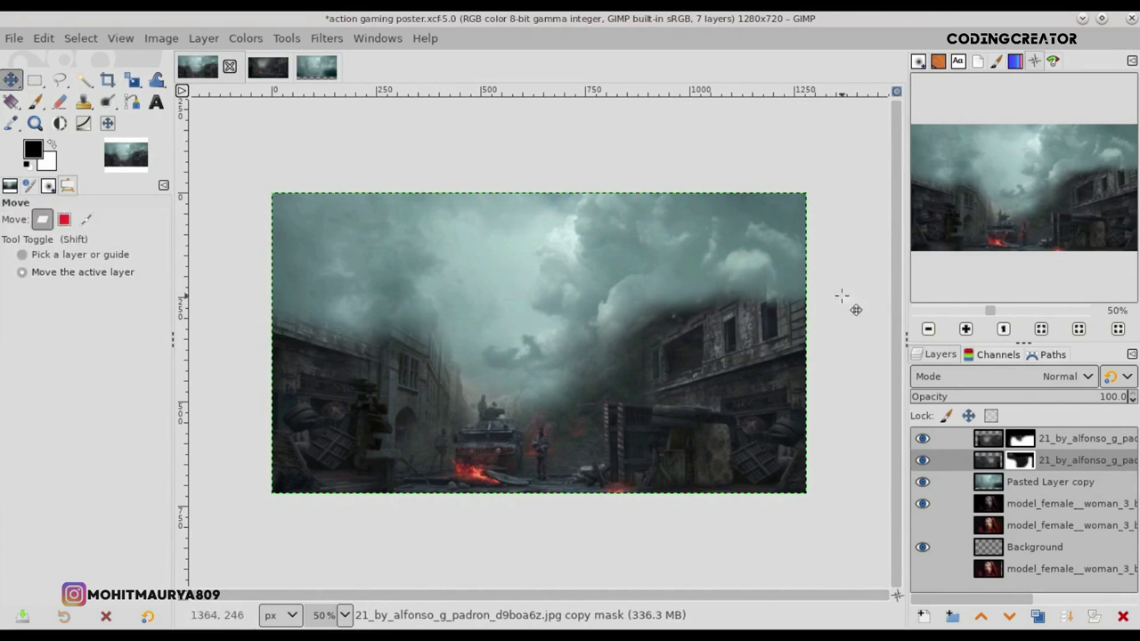
pyautogui.moveTo(991, 482); pyautogui.dragTo(995, 467)
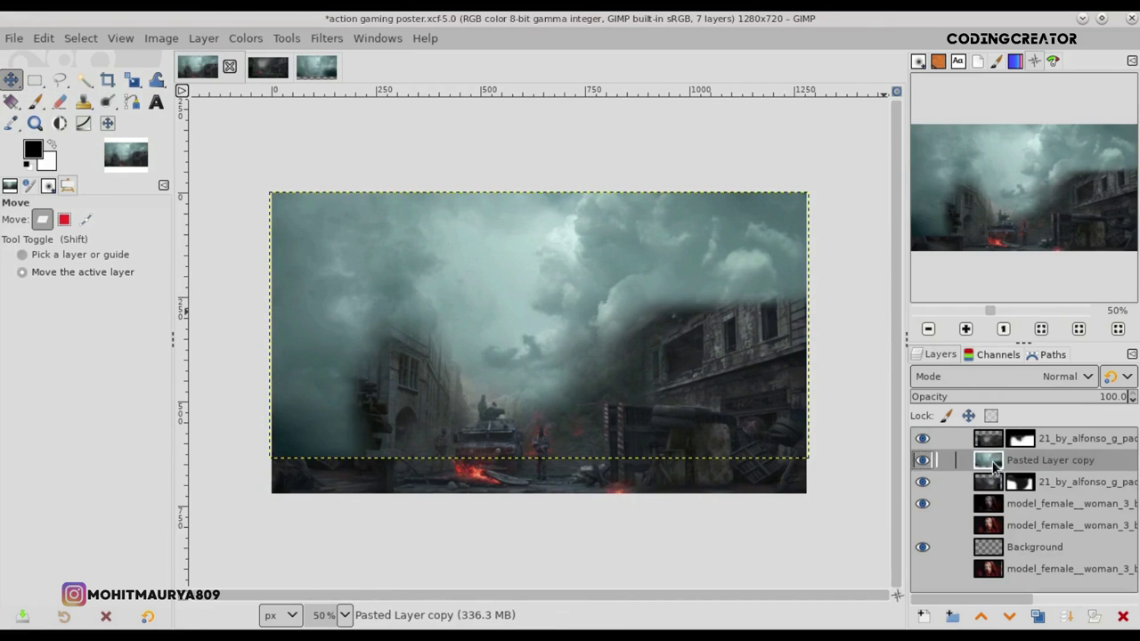
# - Shorten the sky layer's height to 612 px
pyautogui.click(132, 78)
pyautogui.click(554, 420)
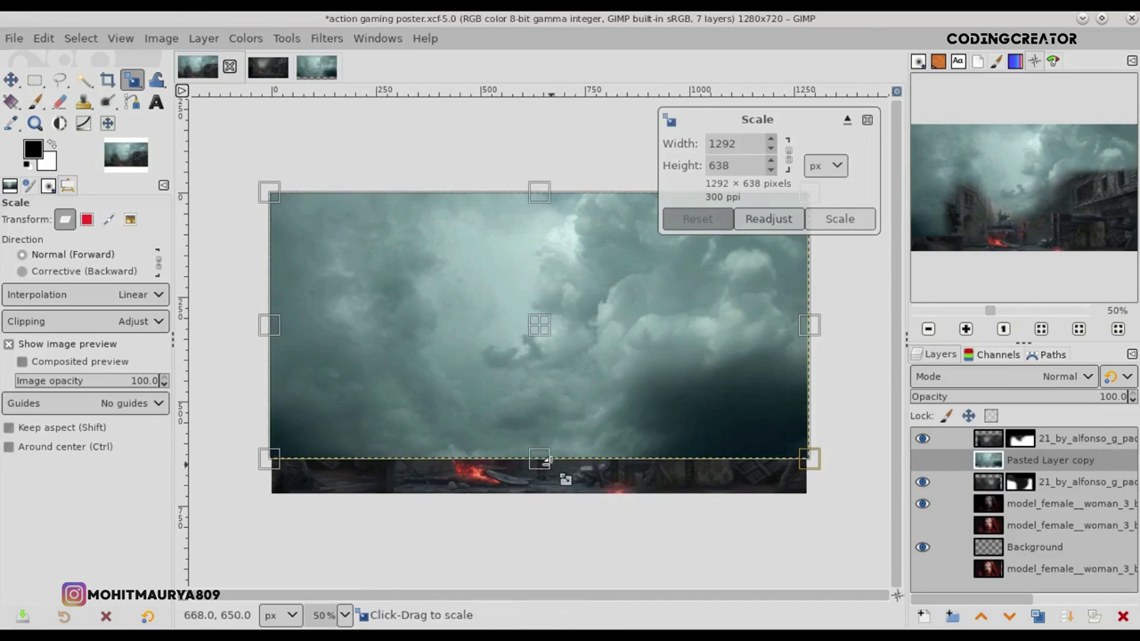
pyautogui.moveTo(554, 481); pyautogui.dragTo(555, 472)
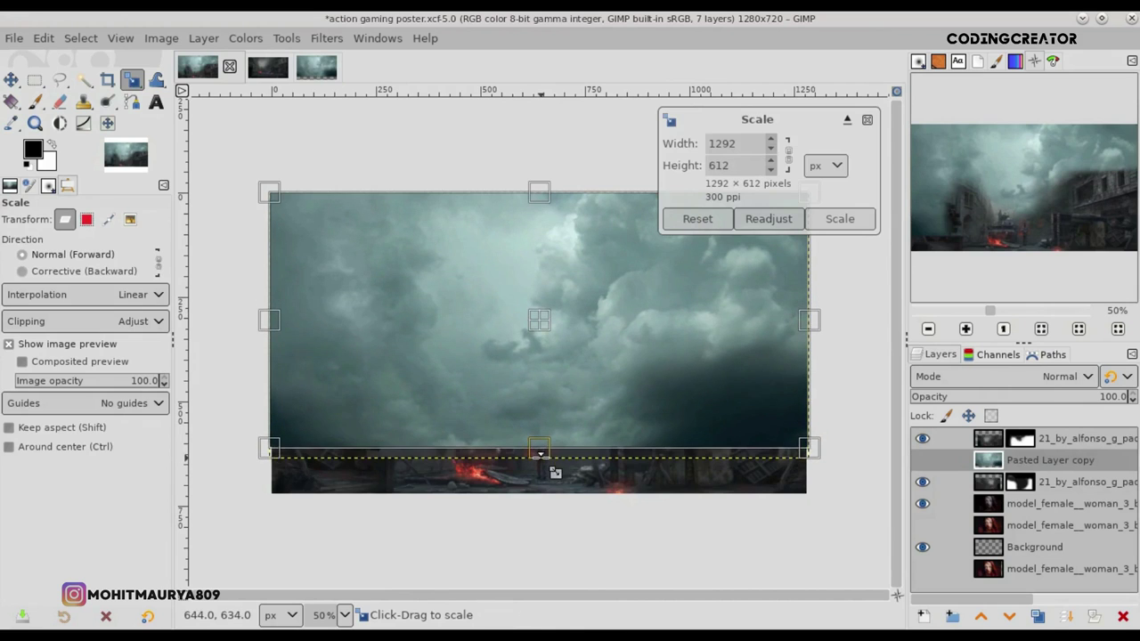
pyautogui.click(840, 218)
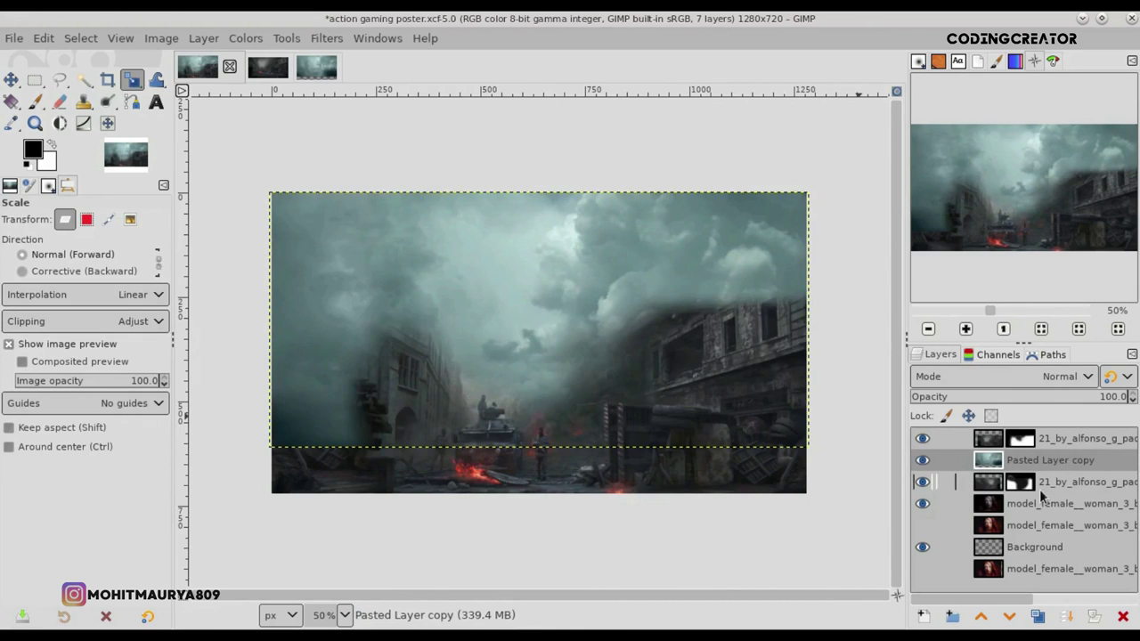
pyautogui.click(10, 79)
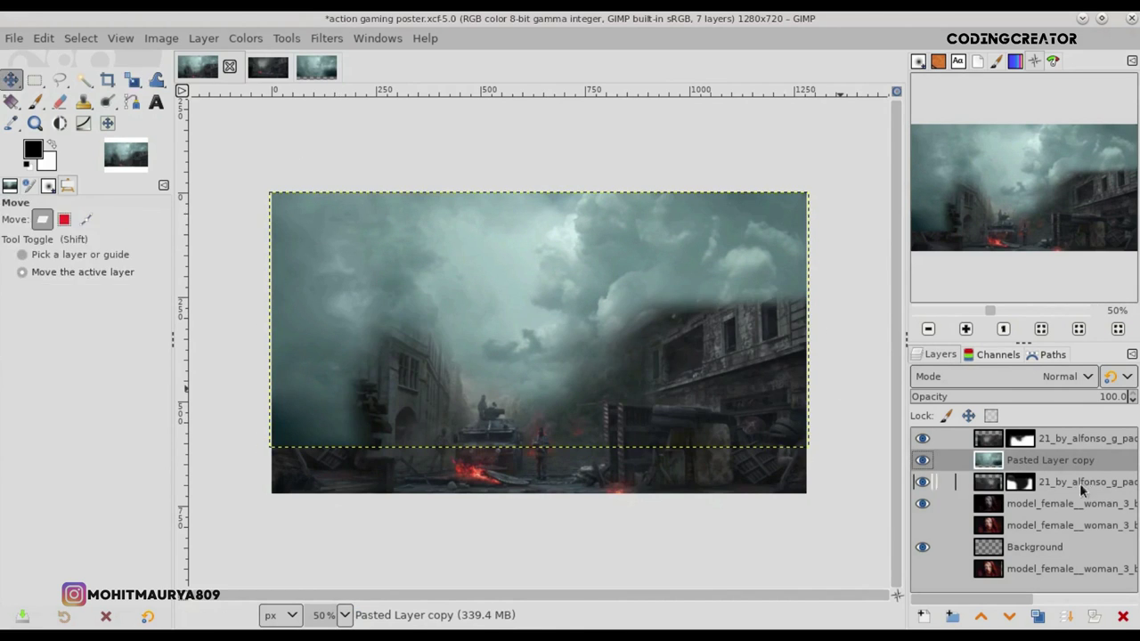
# - Lower the smoky sky layer's saturation slightly
pyautogui.click(245, 38)
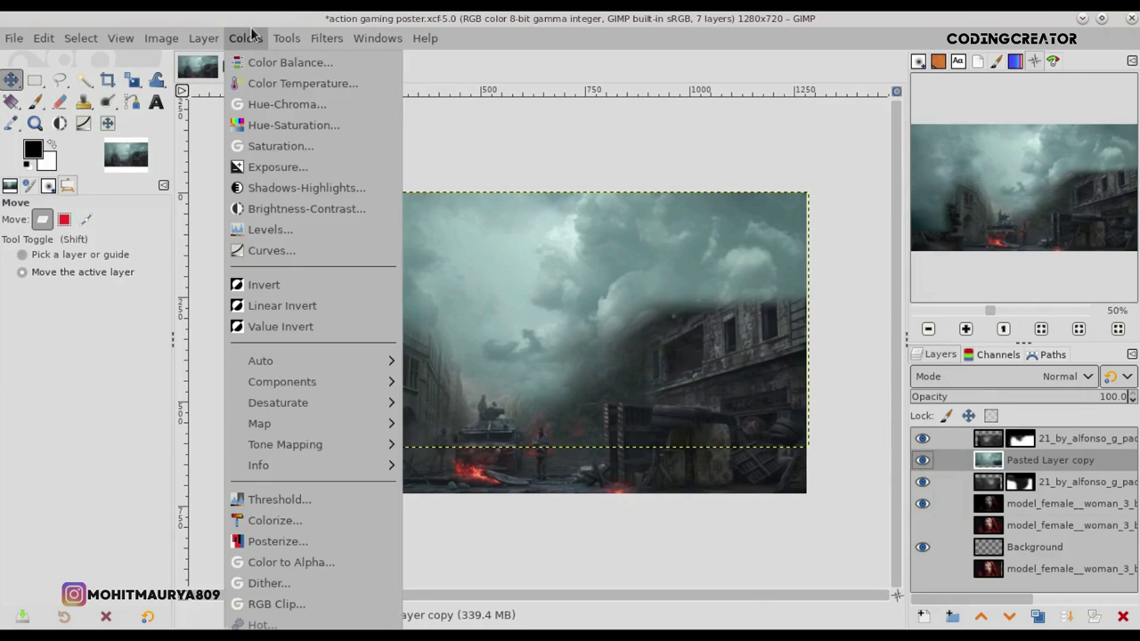
pyautogui.click(279, 146)
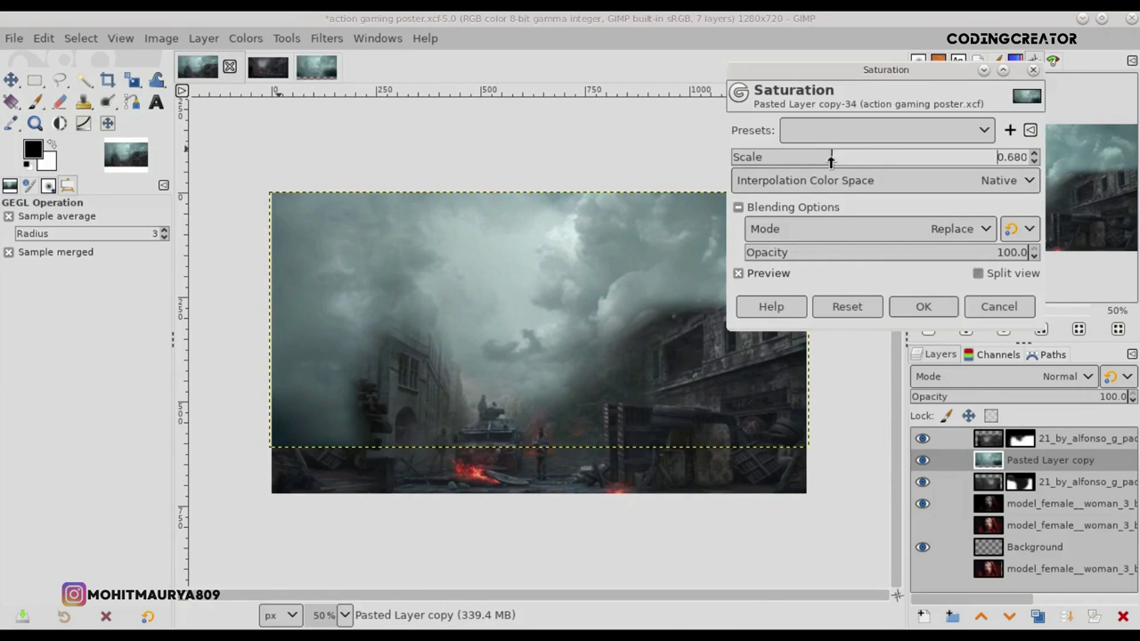
pyautogui.moveTo(797, 157); pyautogui.dragTo(789, 157)
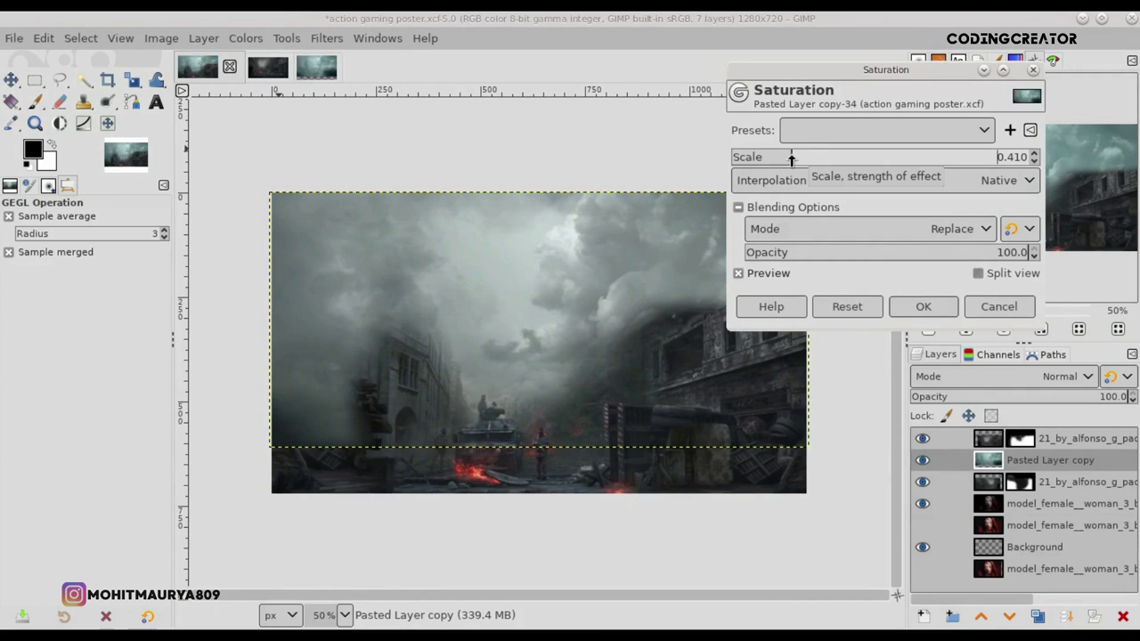
pyautogui.moveTo(795, 156); pyautogui.dragTo(792, 157)
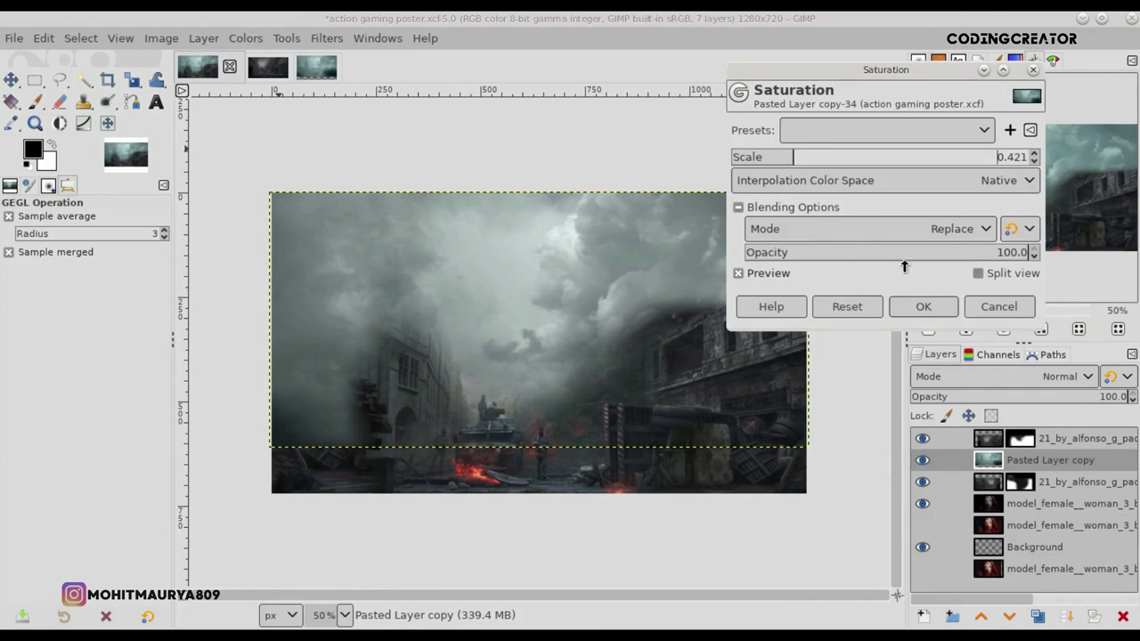
pyautogui.click(923, 307)
# - Apply Color Balance with Cyan-Red -4 and Yellow-Blue 3, then duplicate the layer
pyautogui.click(246, 38)
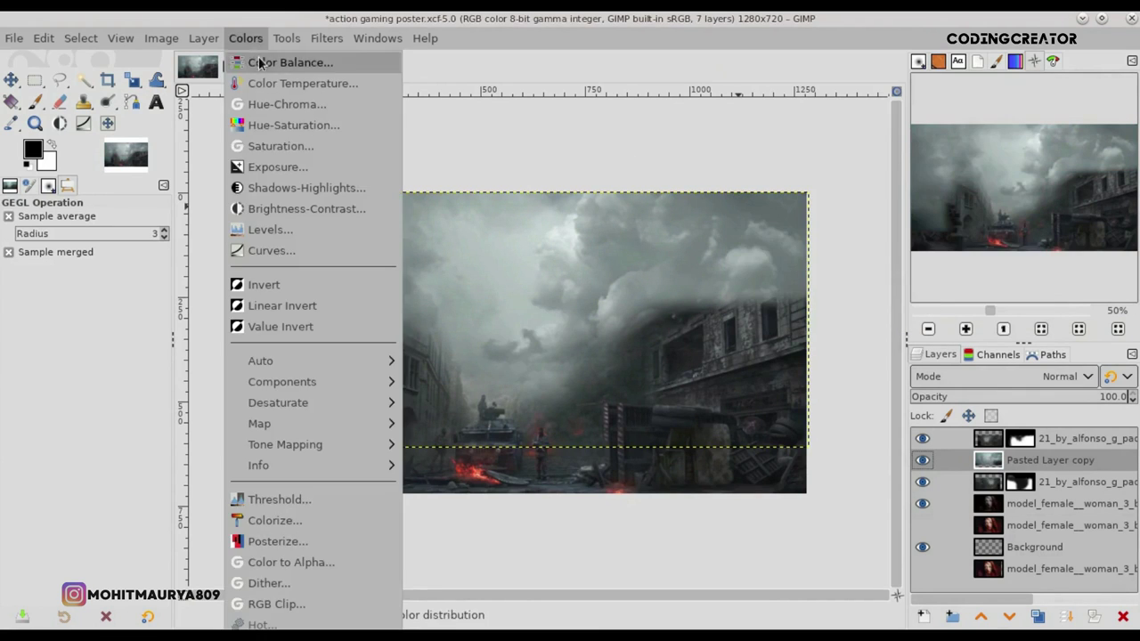
pyautogui.click(267, 62)
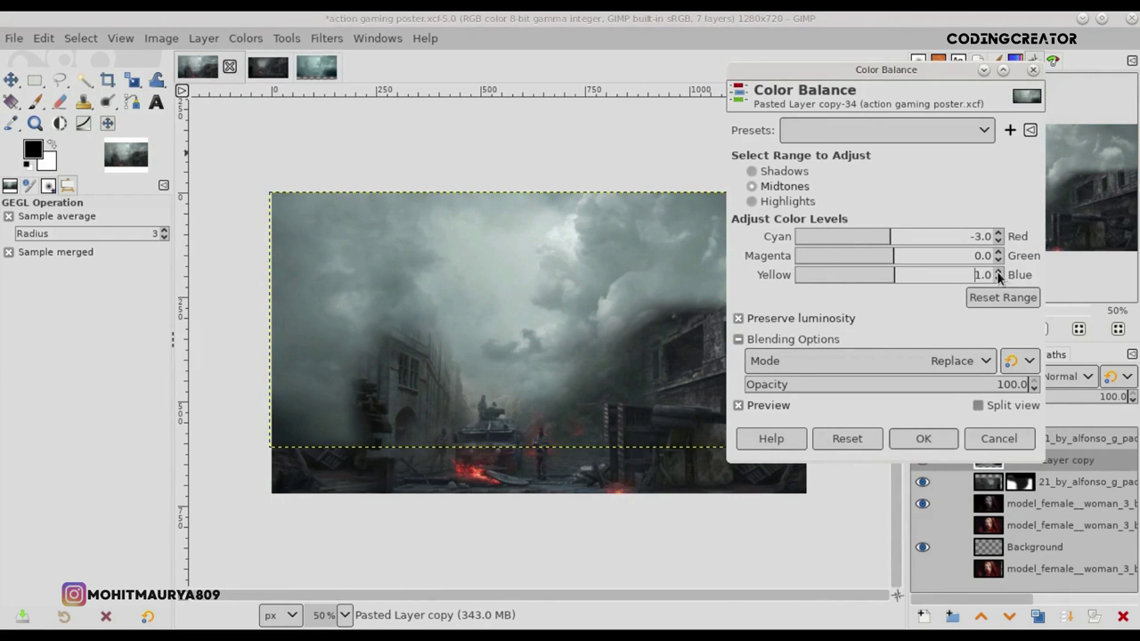
pyautogui.moveTo(893, 276); pyautogui.dragTo(896, 276)
pyautogui.click(997, 240)
pyautogui.click(917, 437)
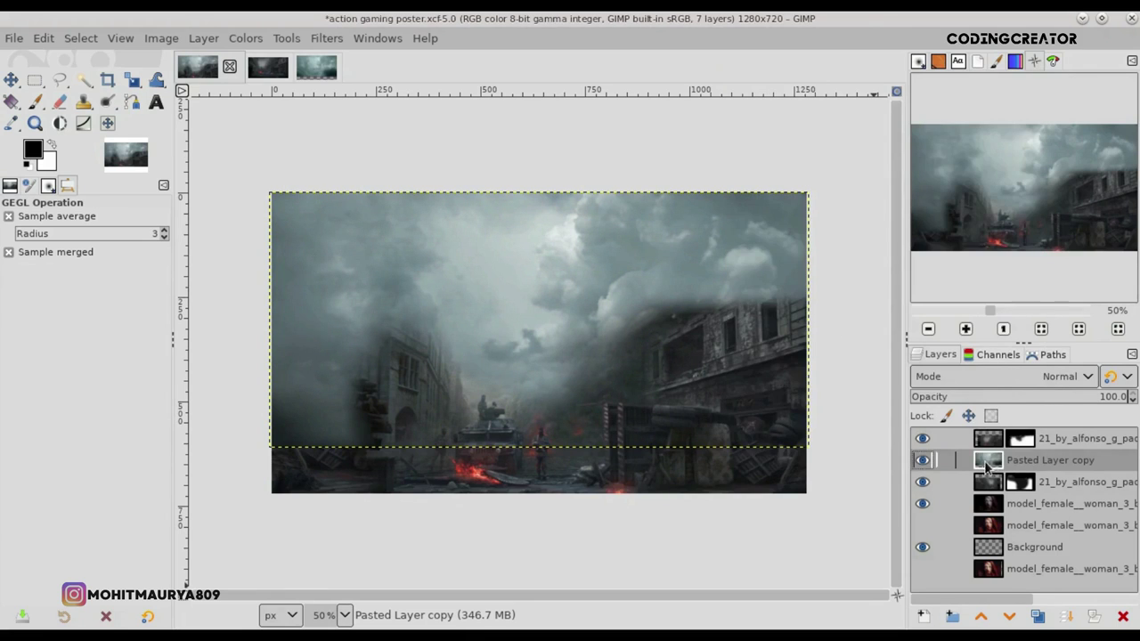
pyautogui.click(1033, 615)
# - Move the original smoke layer between the model layers and add a white mask to the duplicate
pyautogui.moveTo(980, 482); pyautogui.dragTo(1024, 547)
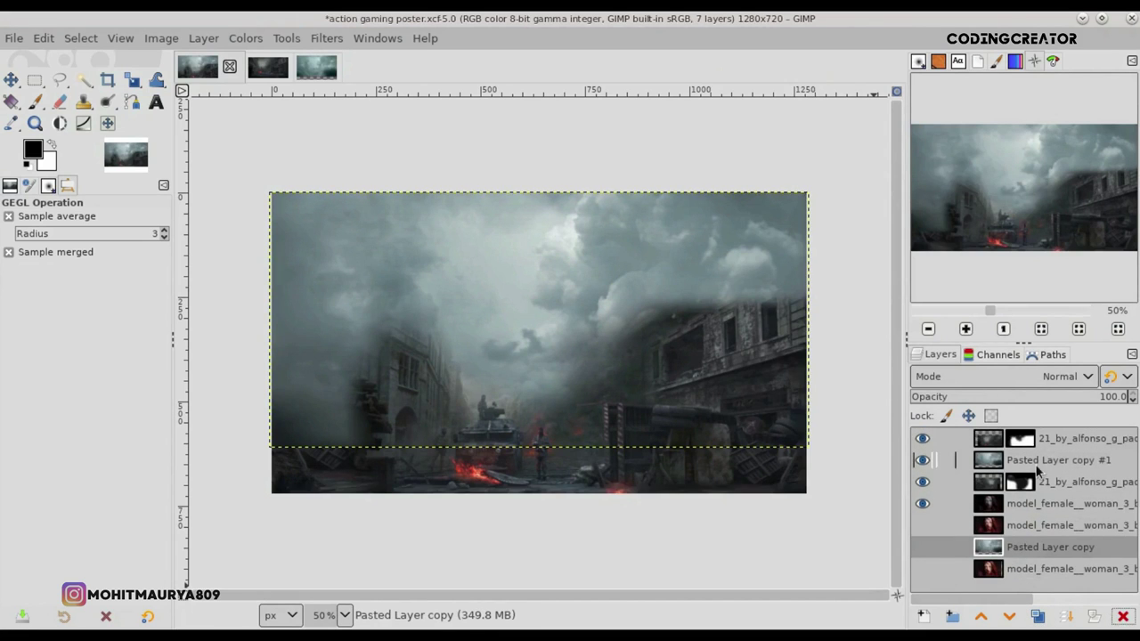
pyautogui.click(1037, 467)
pyautogui.click(1002, 509)
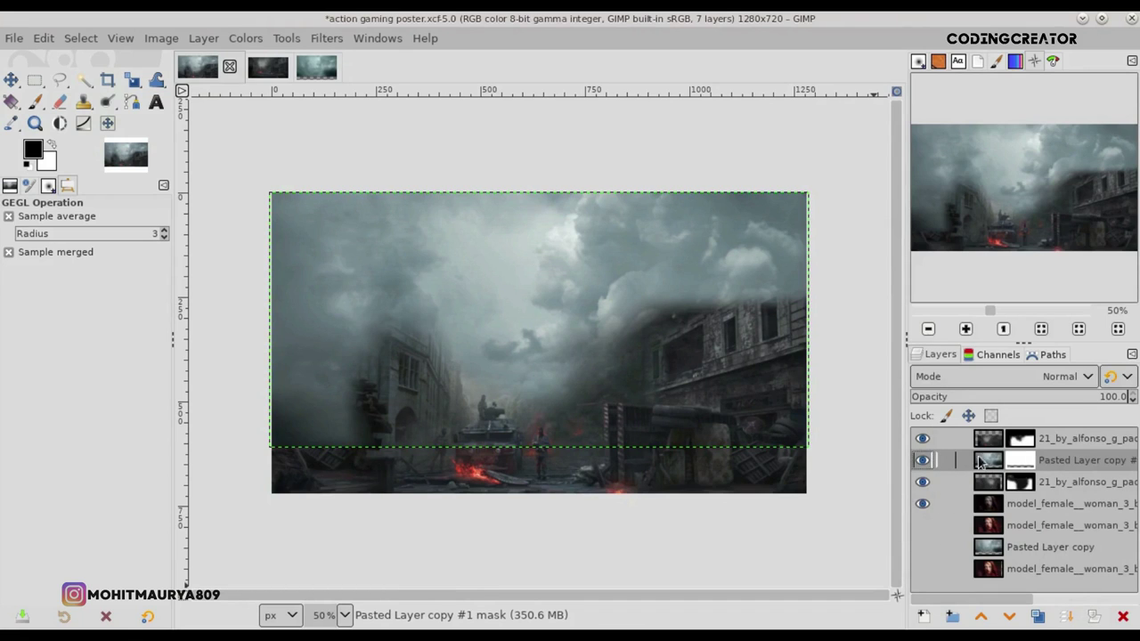
pyautogui.click(42, 104)
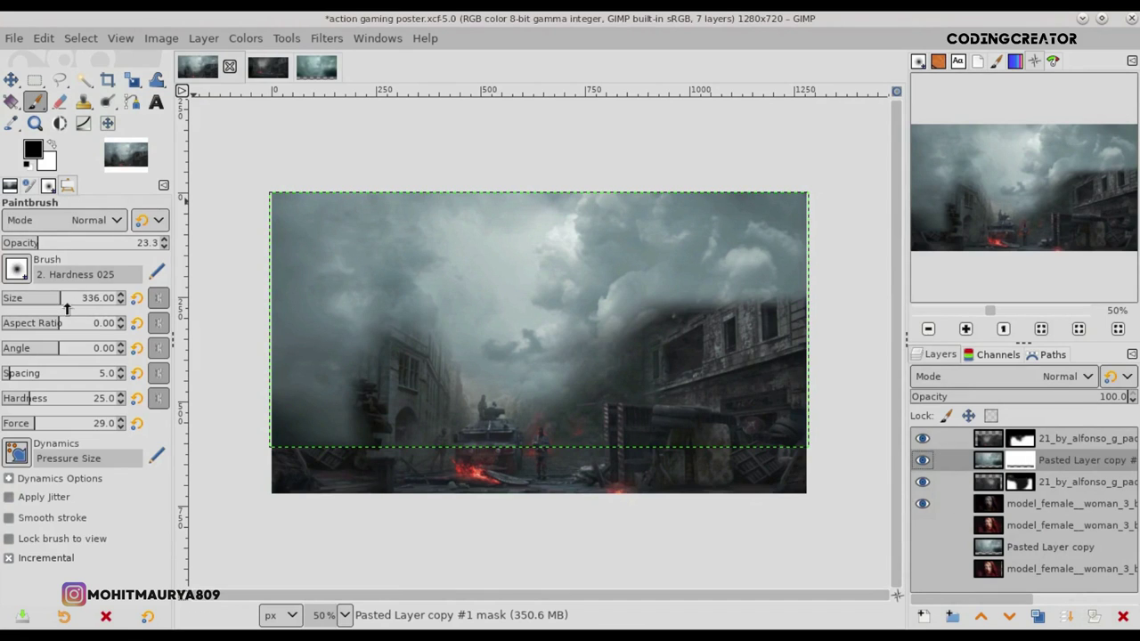
pyautogui.moveTo(95, 307); pyautogui.dragTo(102, 307)
# - Paint the duplicate's mask with a soft low-opacity brush to reveal the woman's face
pyautogui.click(532, 306)
pyautogui.moveTo(531, 306); pyautogui.dragTo(525, 391)
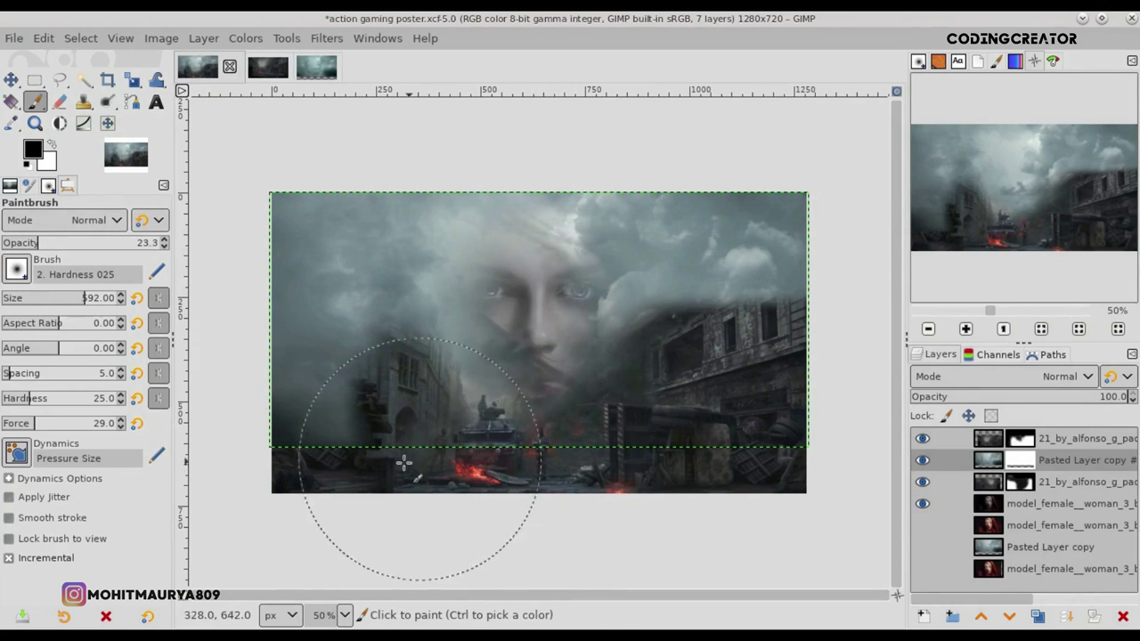
pyautogui.click(22, 242)
pyautogui.moveTo(575, 281)
pyautogui.mouseDown()
pyautogui.moveTo(534, 236)
pyautogui.moveTo(543, 281)
pyautogui.moveTo(485, 268)
pyautogui.moveTo(505, 388)
pyautogui.moveTo(428, 278)
pyautogui.moveTo(552, 267)
pyautogui.moveTo(601, 299)
pyautogui.mouseUp()
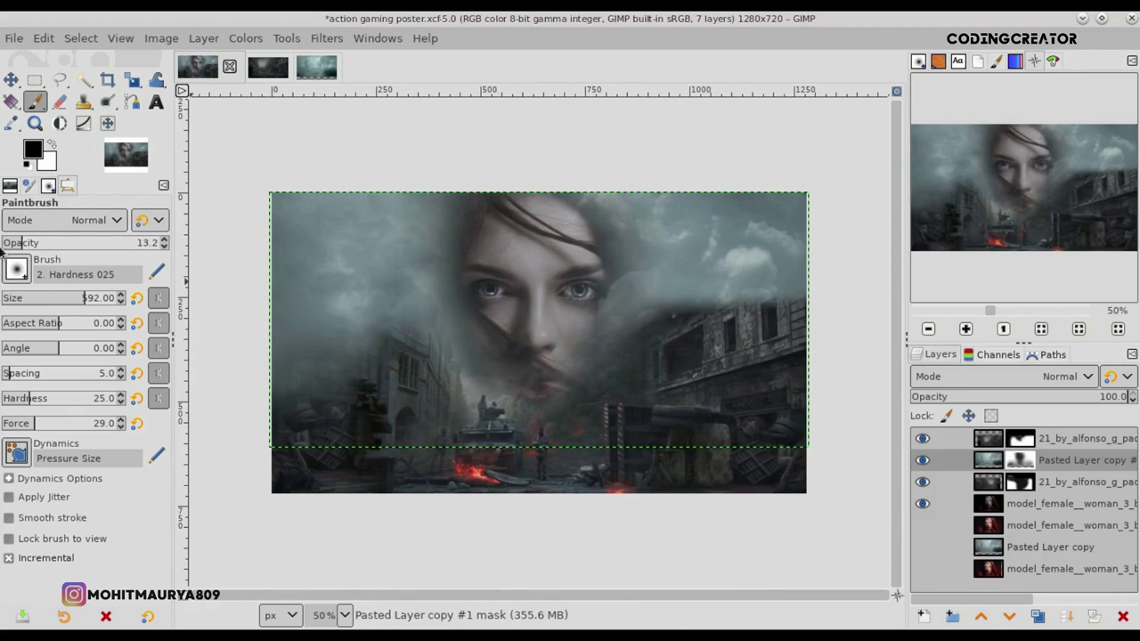
pyautogui.moveTo(502, 293)
pyautogui.mouseDown()
pyautogui.moveTo(478, 337)
pyautogui.moveTo(477, 299)
pyautogui.moveTo(452, 282)
pyautogui.mouseUp()
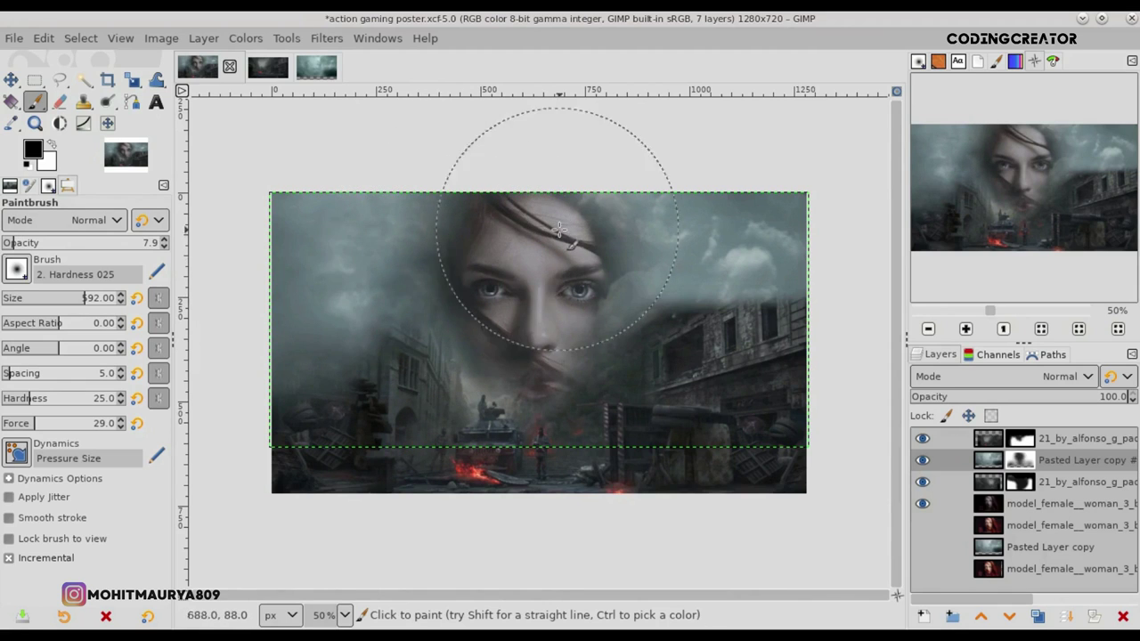
pyautogui.moveTo(629, 267); pyautogui.dragTo(603, 262)
# - Fade the smoke mask over the lower-left, upper-left and upper-right areas
pyautogui.click(922, 460)
pyautogui.click(922, 460)
pyautogui.click(921, 460)
pyautogui.click(922, 460)
pyautogui.click(922, 459)
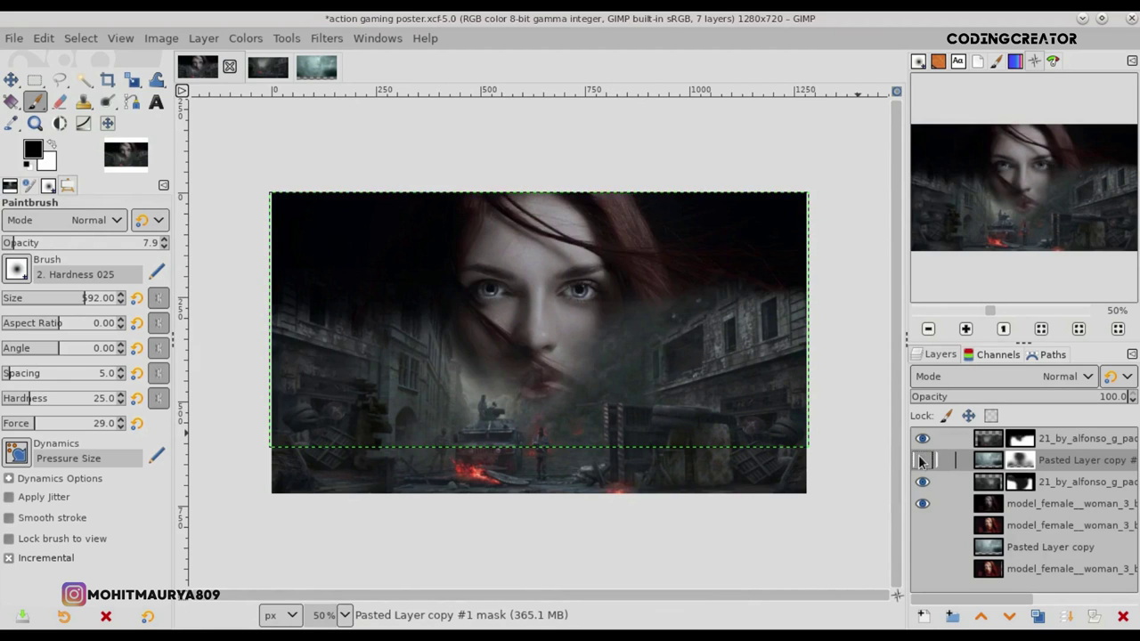
pyautogui.click(922, 460)
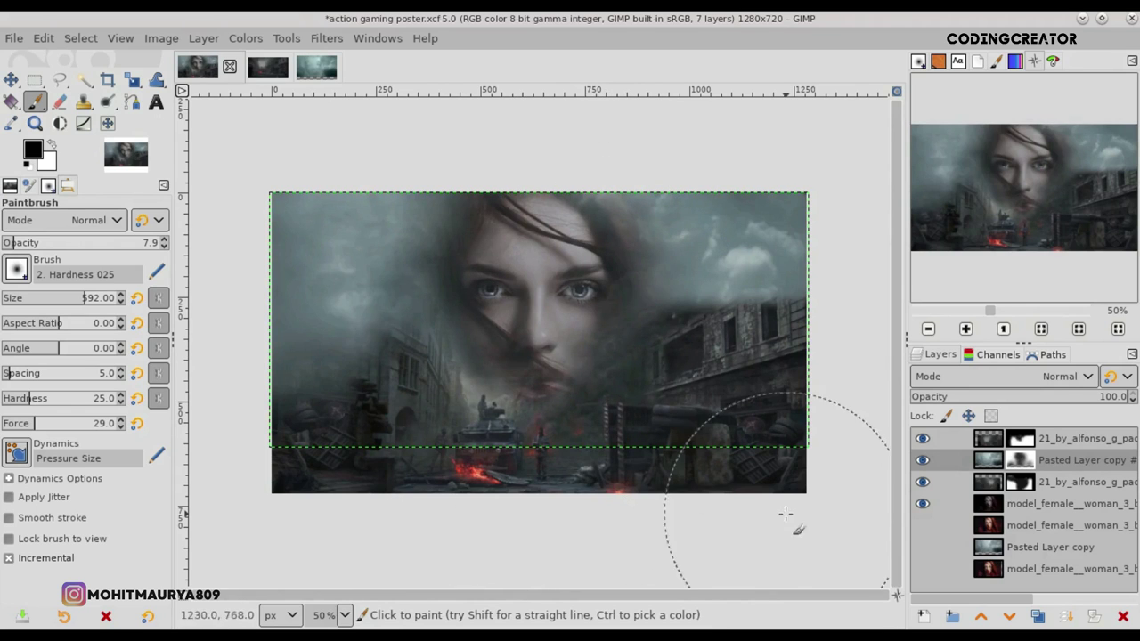
pyautogui.click(988, 462)
pyautogui.click(1021, 461)
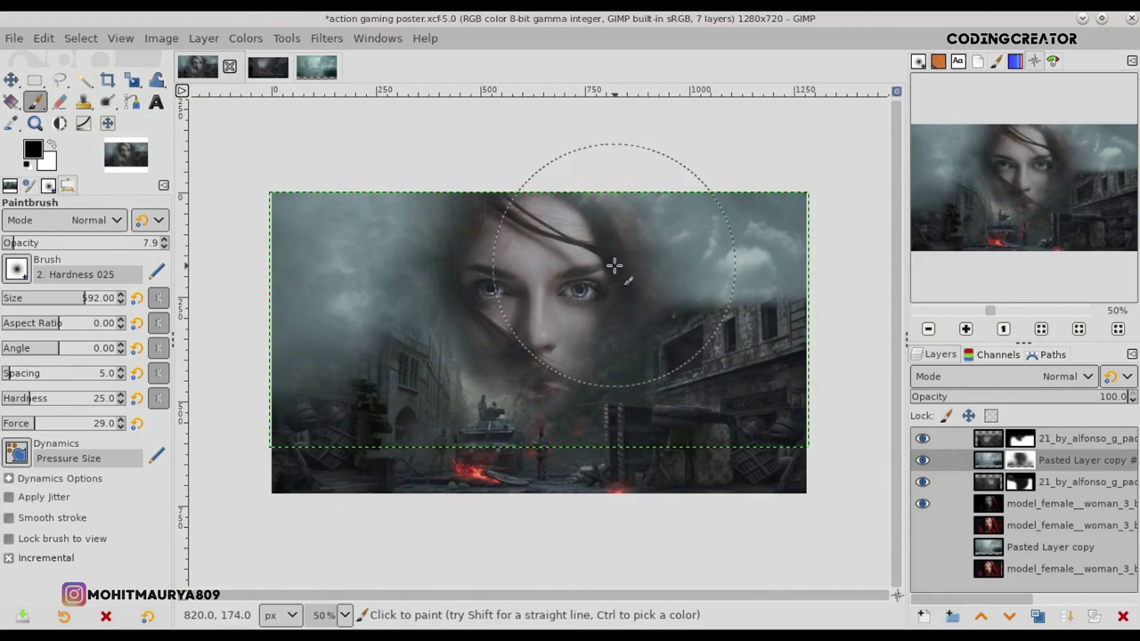
pyautogui.moveTo(347, 440)
pyautogui.mouseDown()
pyautogui.moveTo(285, 407)
pyautogui.moveTo(333, 369)
pyautogui.moveTo(306, 389)
pyautogui.moveTo(316, 320)
pyautogui.moveTo(339, 333)
pyautogui.moveTo(297, 369)
pyautogui.moveTo(478, 339)
pyautogui.moveTo(379, 469)
pyautogui.mouseUp()
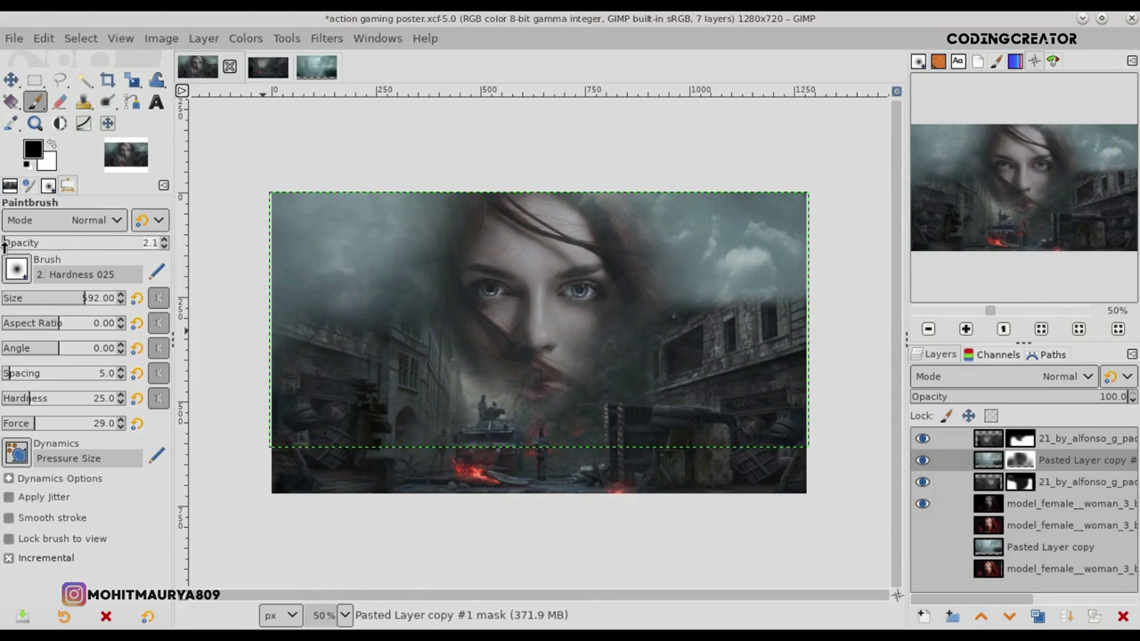
pyautogui.moveTo(569, 231)
pyautogui.mouseDown()
pyautogui.moveTo(722, 287)
pyautogui.moveTo(409, 294)
pyautogui.mouseUp()
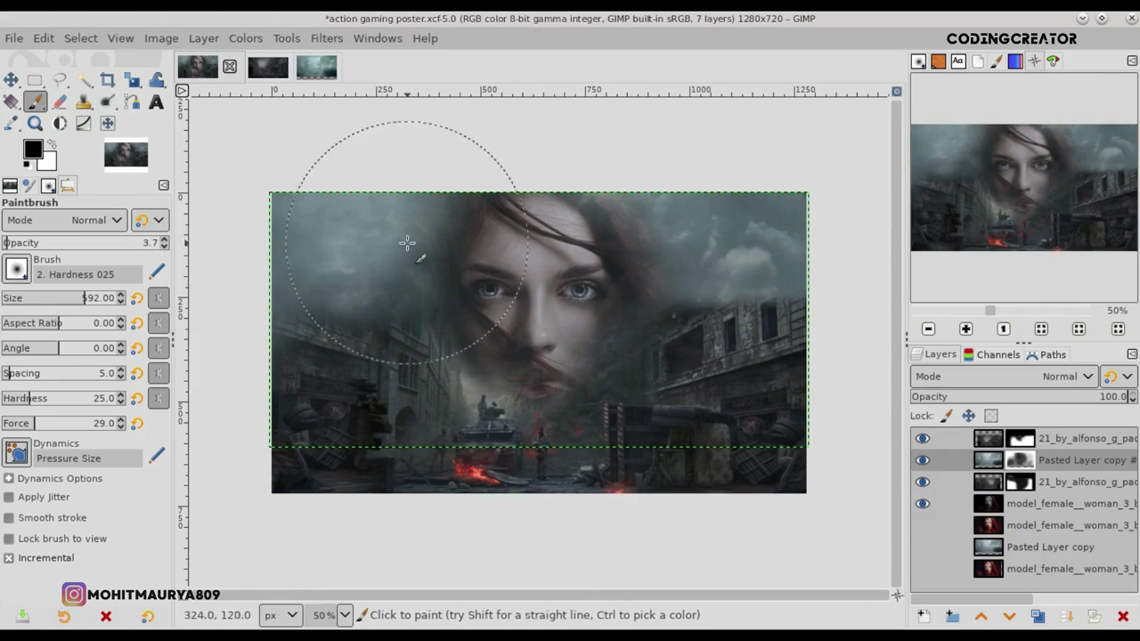
pyautogui.moveTo(329, 194); pyautogui.dragTo(748, 223)
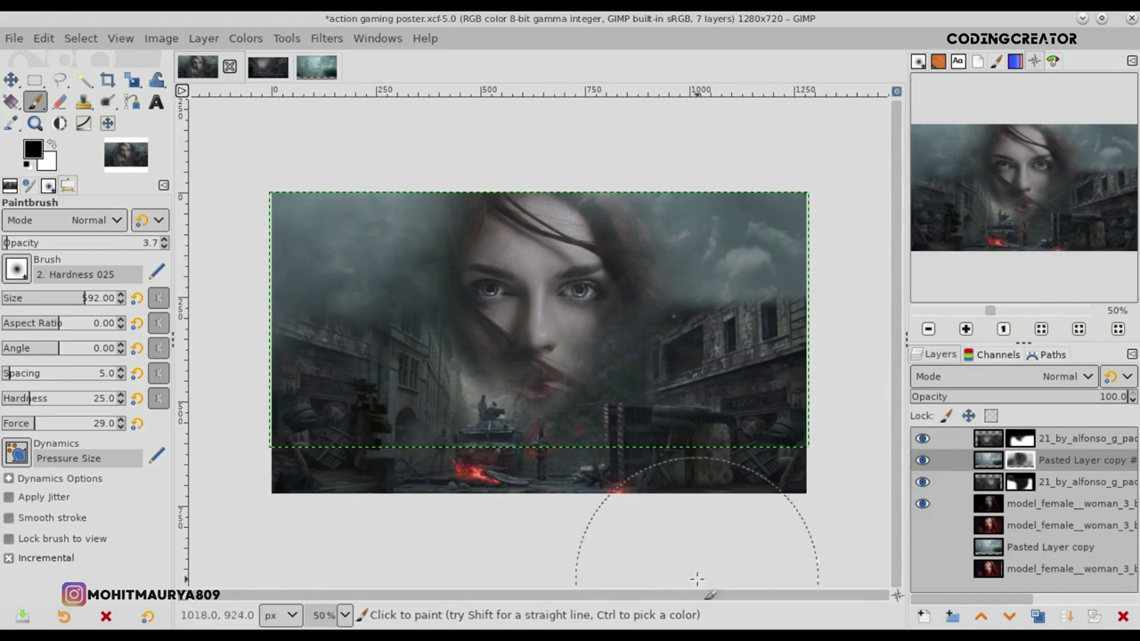
pyautogui.click(986, 504)
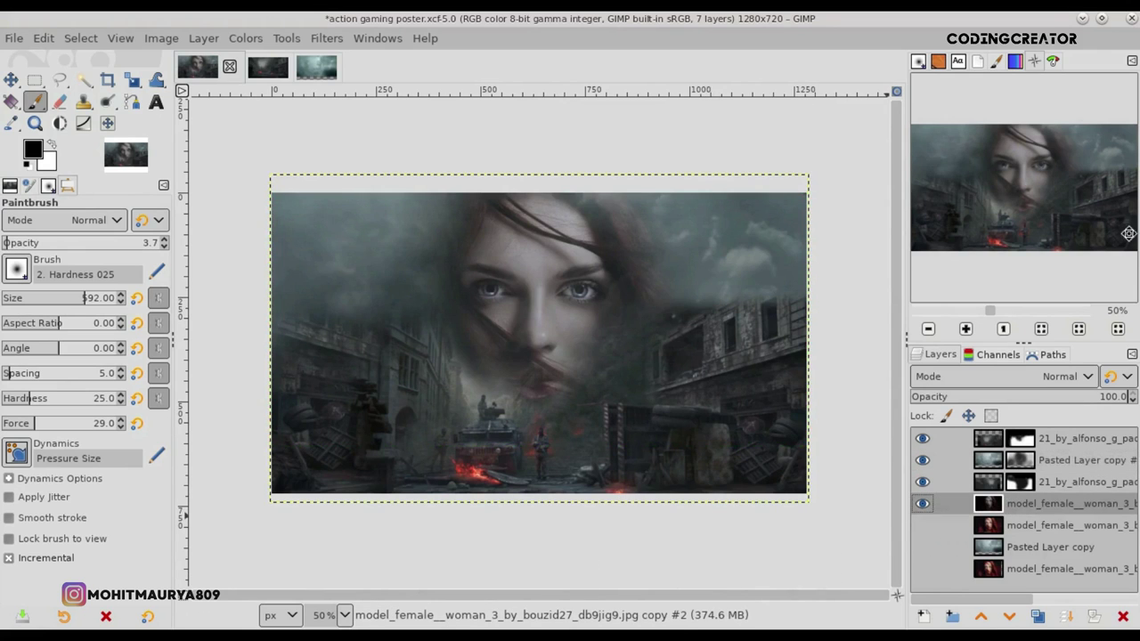
pyautogui.click(1019, 461)
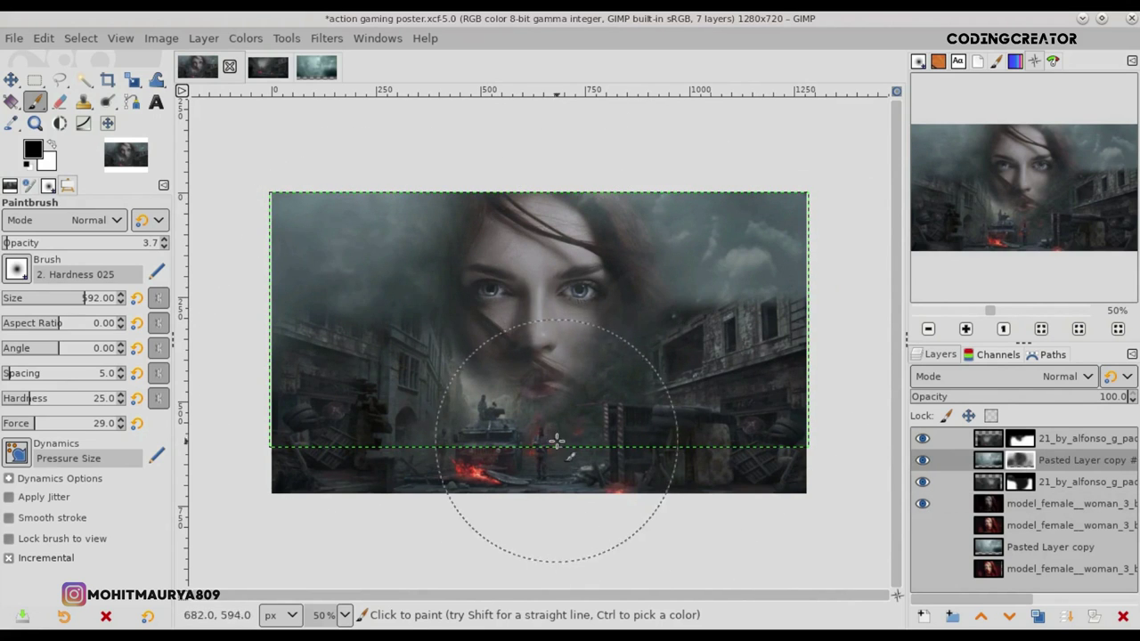
# - Try a 360 px stroke on the top street mask over the upper-right hair, then undo it
pyautogui.click(1022, 438)
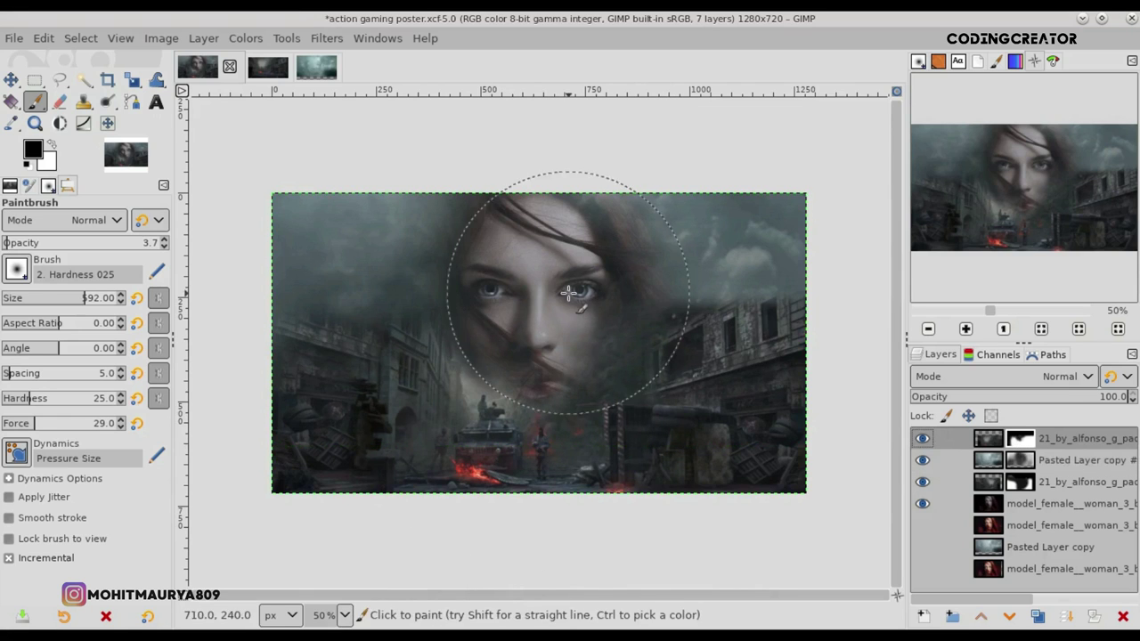
pyautogui.click(49, 297)
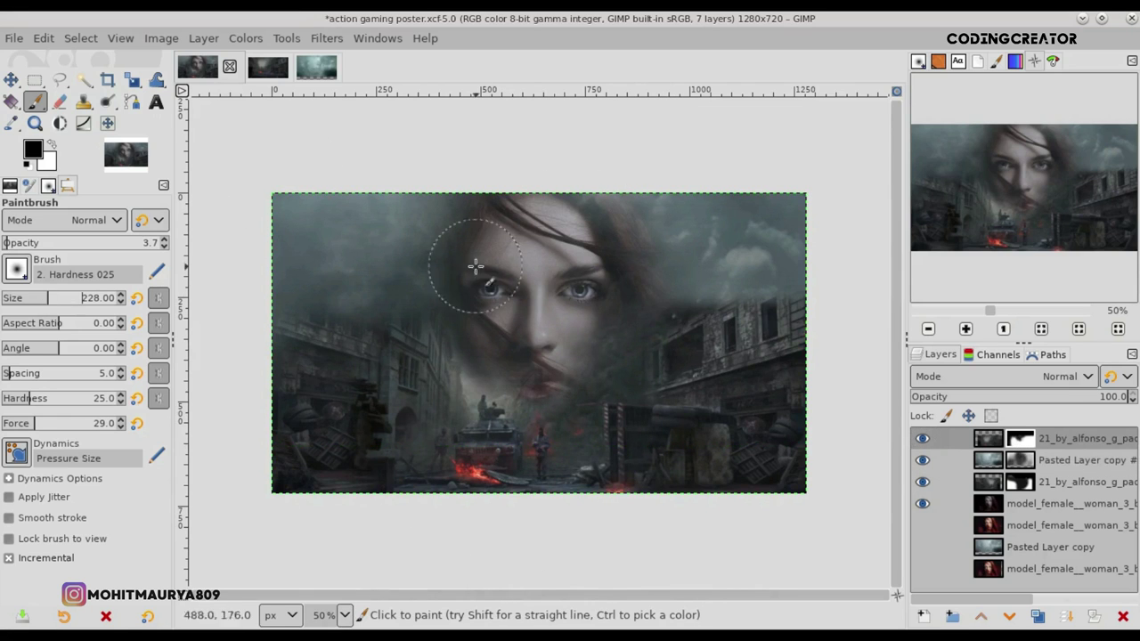
pyautogui.keyDown('alt'); pyautogui.middleClick(674, 267); pyautogui.keyUp('alt')
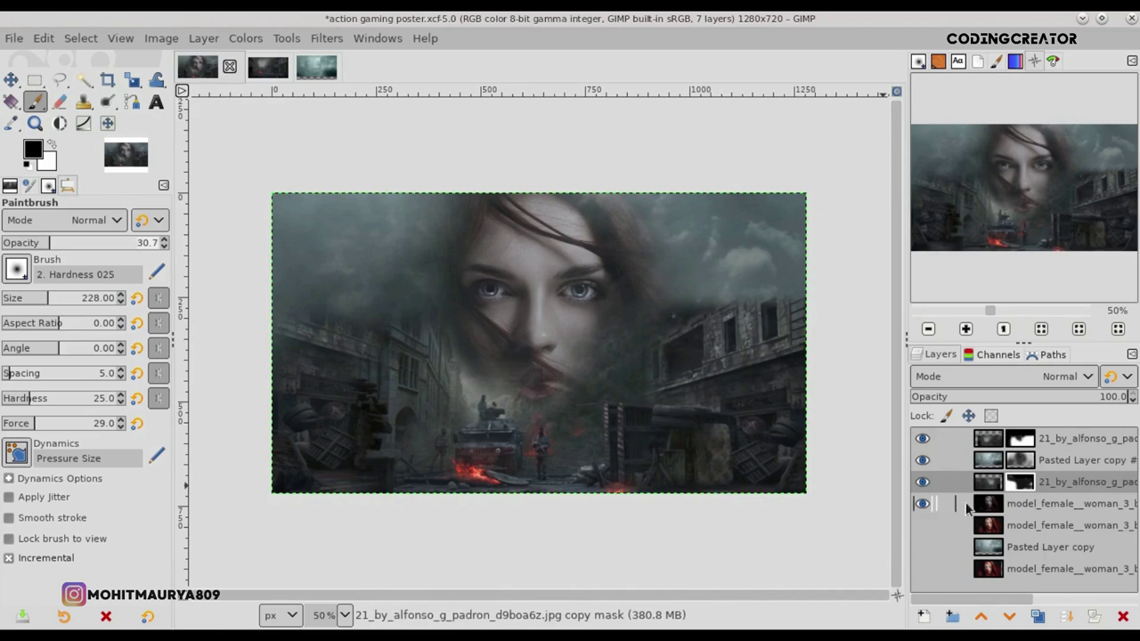
pyautogui.click(1021, 460)
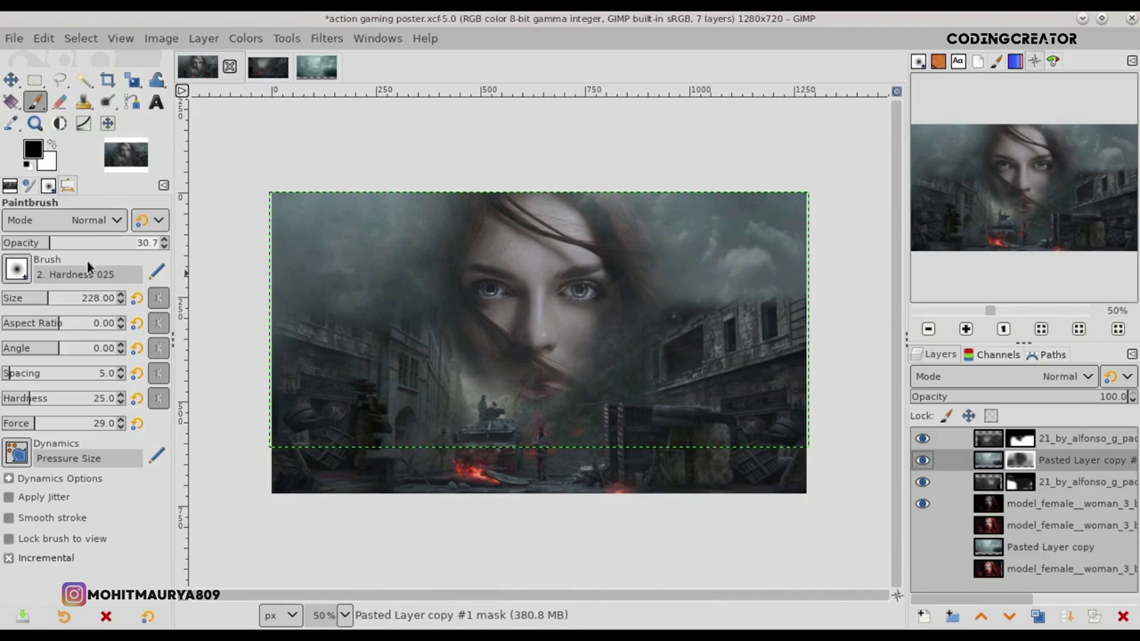
pyautogui.click(1021, 438)
pyautogui.moveTo(46, 299); pyautogui.dragTo(63, 298)
pyautogui.moveTo(806, 259)
pyautogui.mouseDown()
pyautogui.moveTo(792, 223)
pyautogui.moveTo(668, 241)
pyautogui.moveTo(780, 254)
pyautogui.moveTo(664, 252)
pyautogui.moveTo(797, 229)
pyautogui.moveTo(822, 262)
pyautogui.moveTo(620, 267)
pyautogui.moveTo(724, 234)
pyautogui.mouseUp()
pyautogui.hotkey('ctrl', 'z')
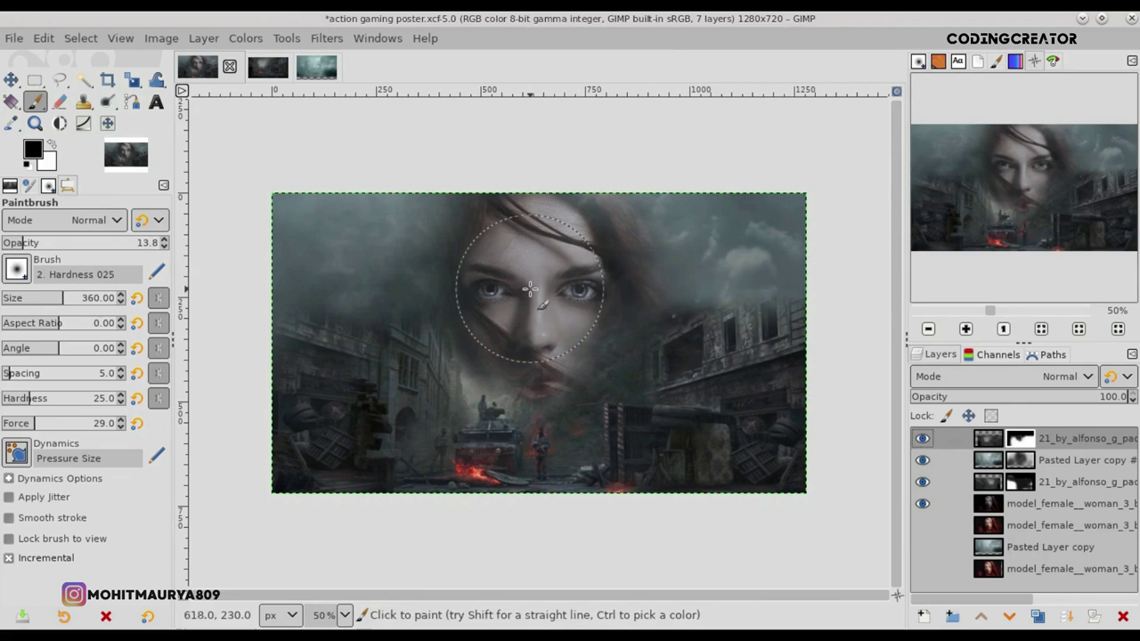
pyautogui.click(16, 242)
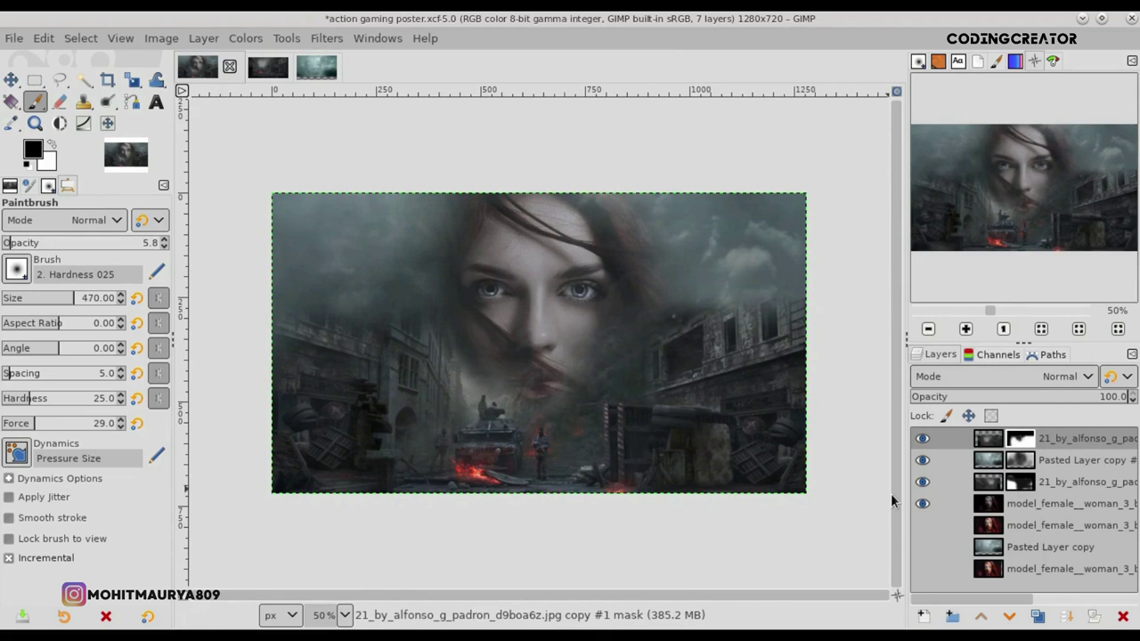
# - Faintly paint the smoke copy's mask at 3.8 opacity and set that layer to 90% opacity
pyautogui.click(996, 460)
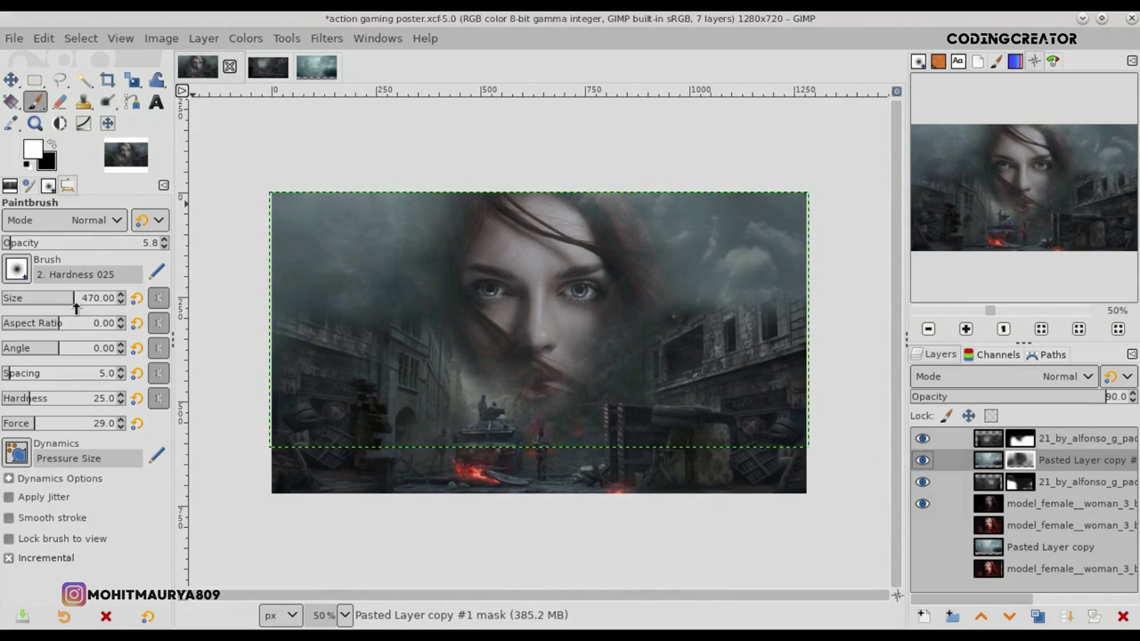
pyautogui.press(']')
pyautogui.press(']')
pyautogui.press(']')
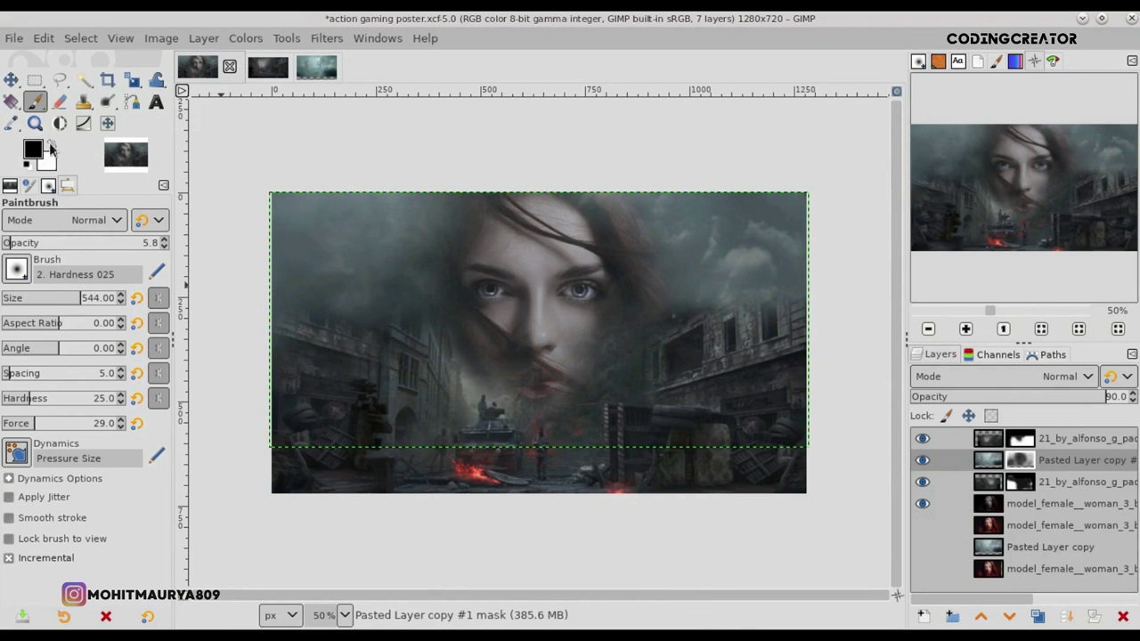
pyautogui.moveTo(389, 255); pyautogui.dragTo(341, 173)
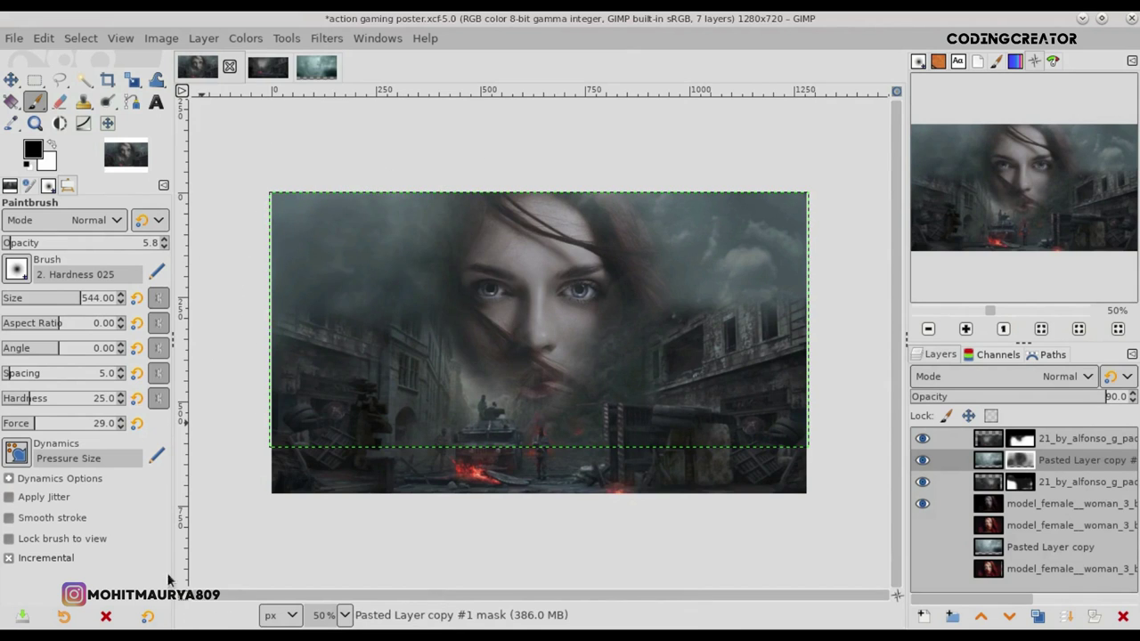
pyautogui.doubleClick(163, 248)
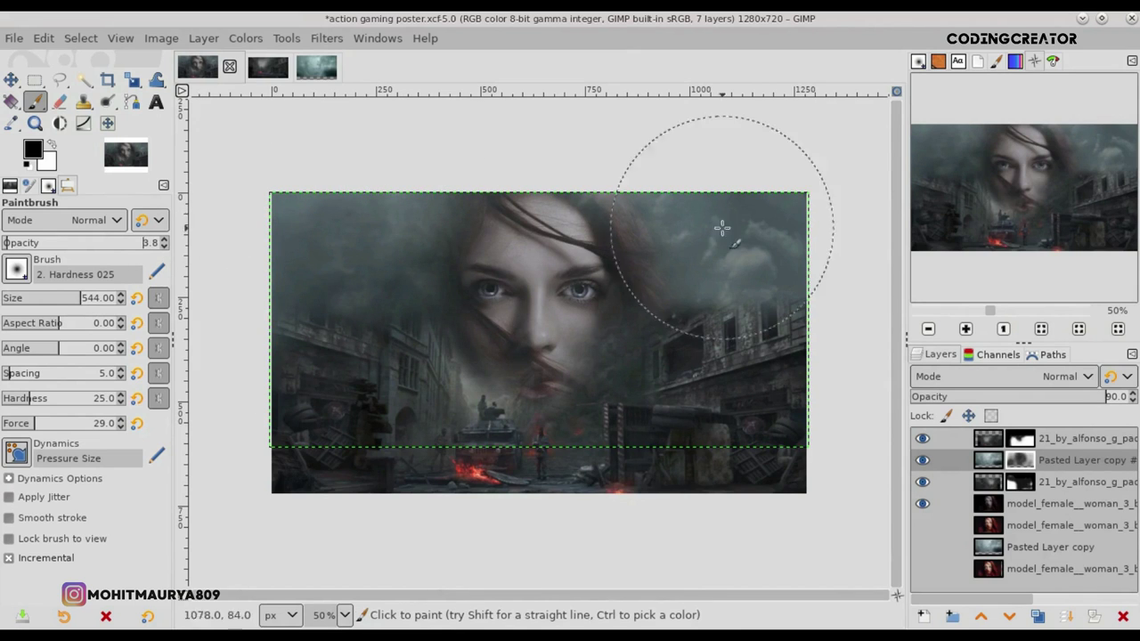
pyautogui.moveTo(652, 336); pyautogui.dragTo(674, 338)
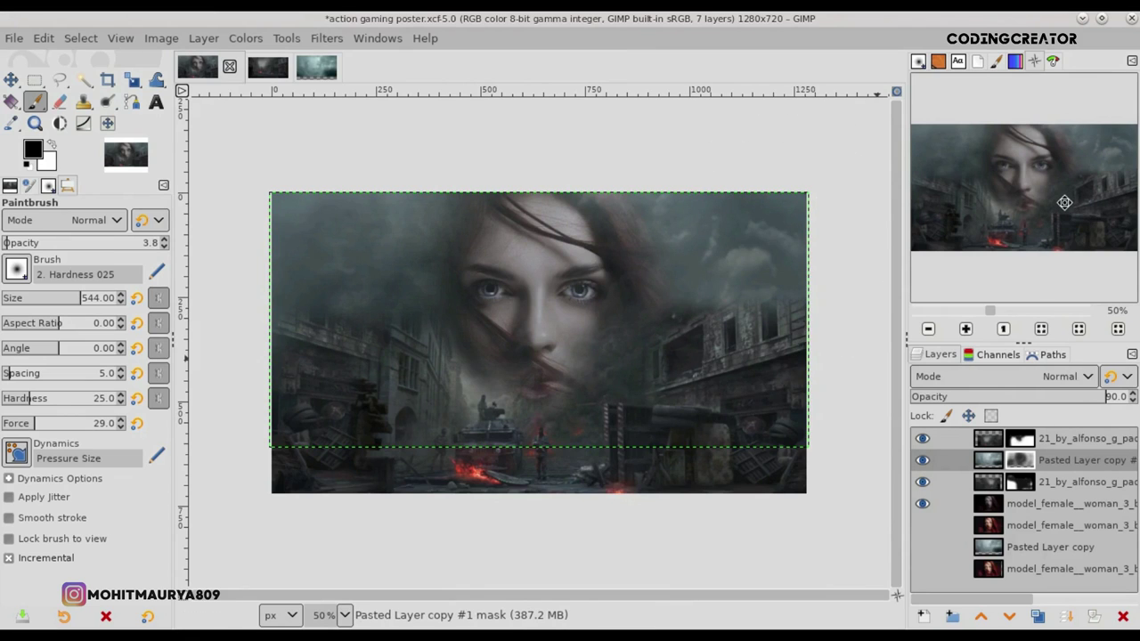
pyautogui.moveTo(1065, 203); pyautogui.dragTo(1063, 201)
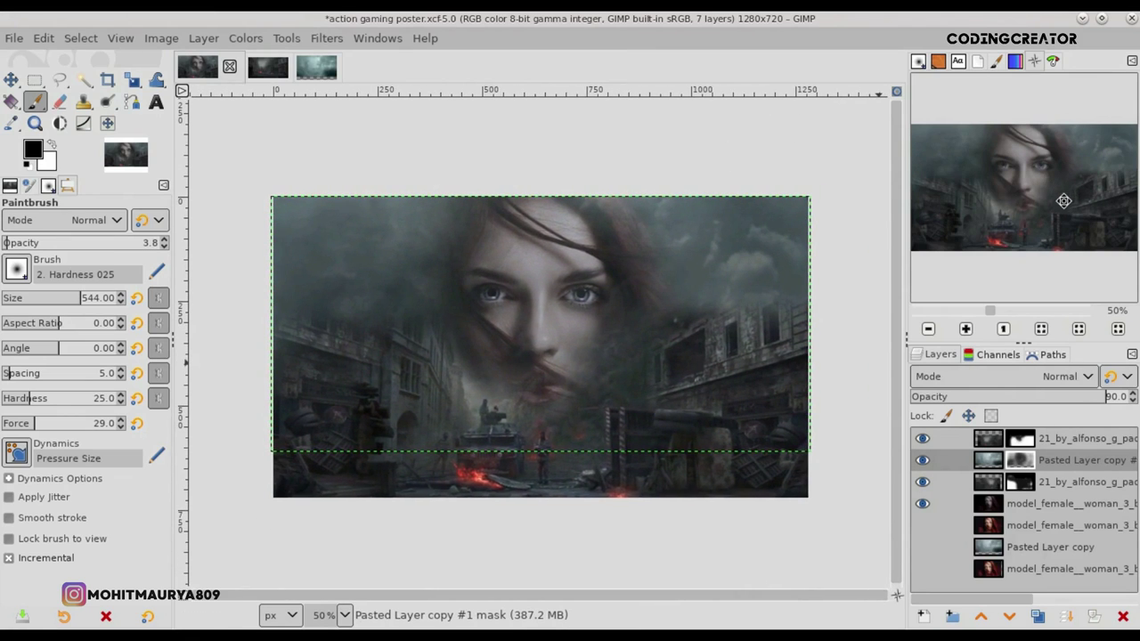
pyautogui.click(991, 443)
pyautogui.write('177')
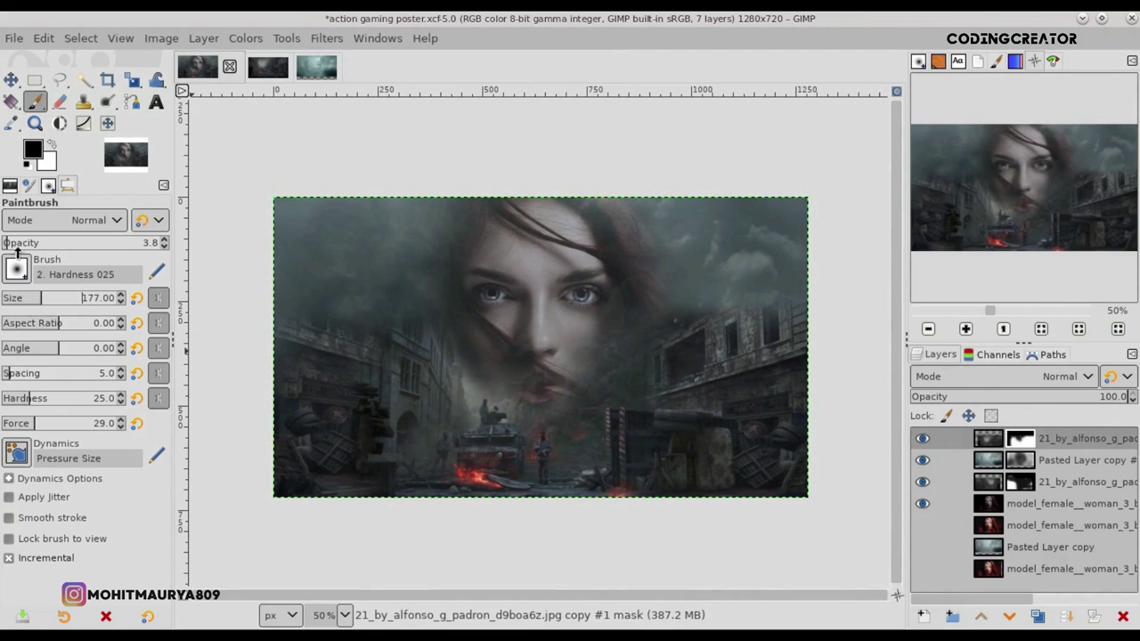
# - Softly paint the top street mask around the mouth and tank with a 276 px brush
pyautogui.press('+')
pyautogui.moveTo(506, 361)
pyautogui.mouseDown()
pyautogui.moveTo(536, 407)
pyautogui.moveTo(540, 452)
pyautogui.moveTo(586, 411)
pyautogui.moveTo(566, 433)
pyautogui.mouseUp()
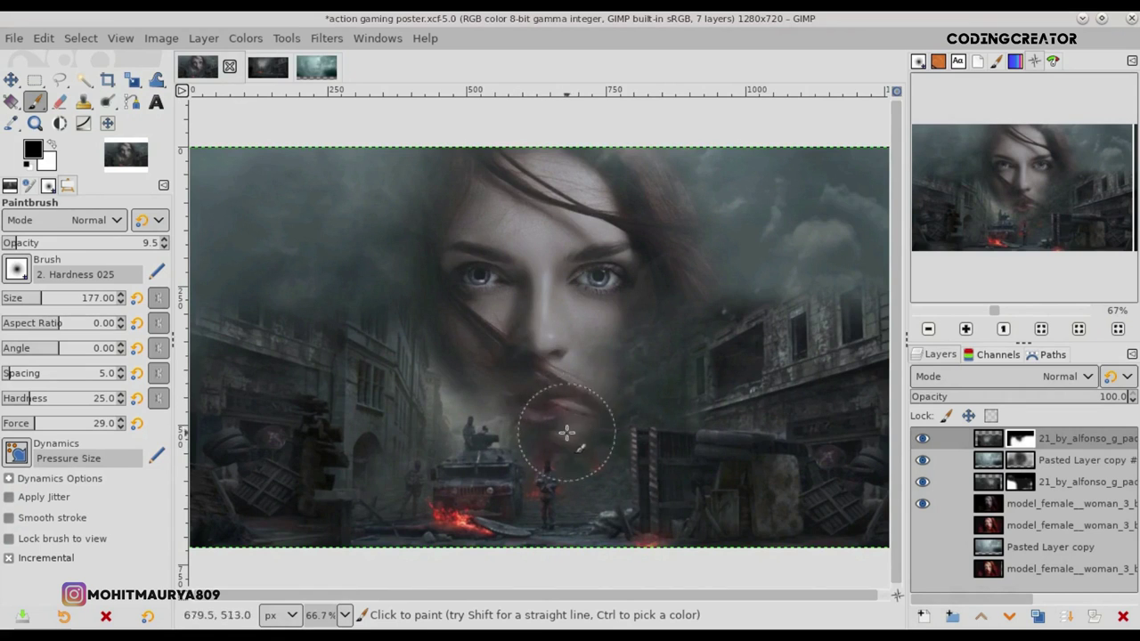
pyautogui.moveTo(615, 314); pyautogui.dragTo(626, 325)
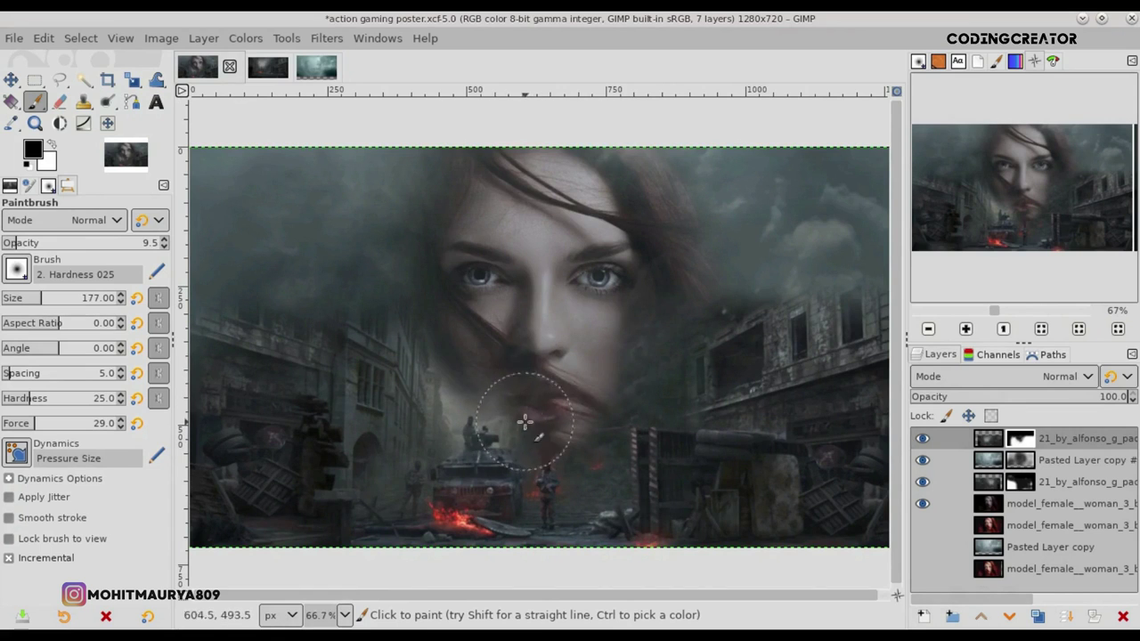
pyautogui.moveTo(501, 384)
pyautogui.mouseDown()
pyautogui.moveTo(470, 382)
pyautogui.moveTo(478, 402)
pyautogui.moveTo(538, 440)
pyautogui.mouseUp()
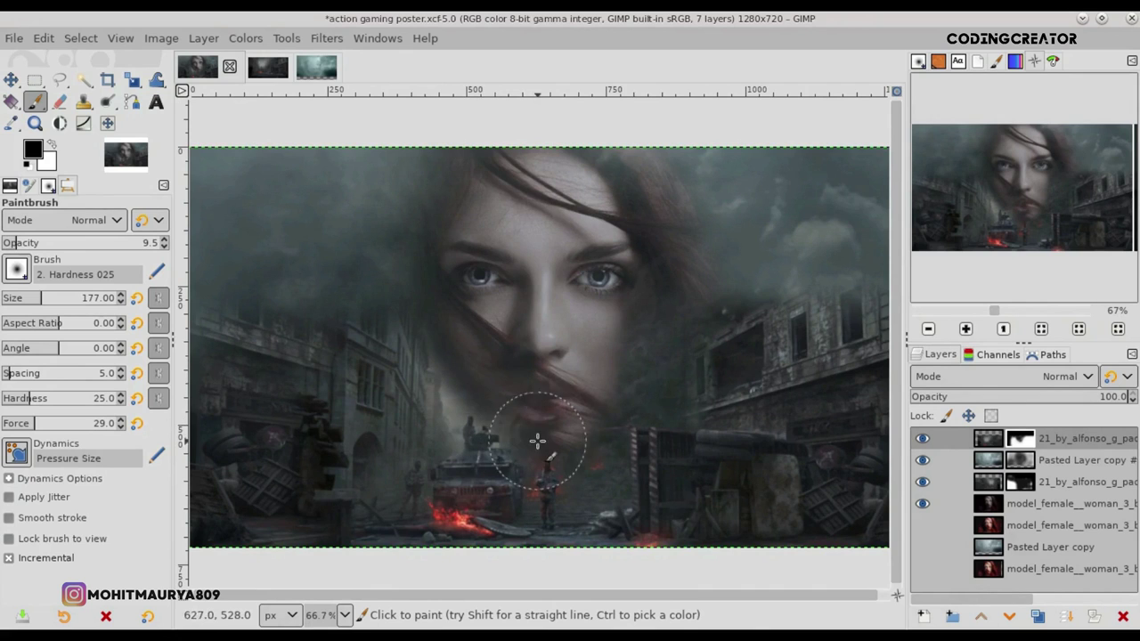
pyautogui.moveTo(38, 300); pyautogui.dragTo(54, 299)
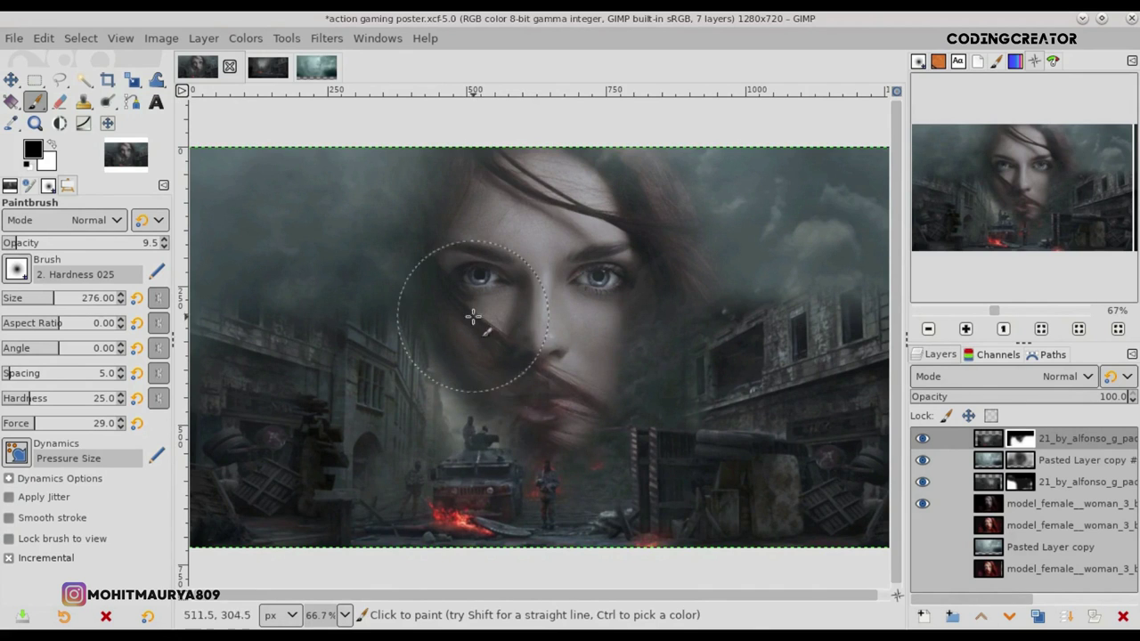
pyautogui.moveTo(553, 447)
pyautogui.mouseDown()
pyautogui.moveTo(509, 451)
pyautogui.moveTo(565, 403)
pyautogui.mouseUp()
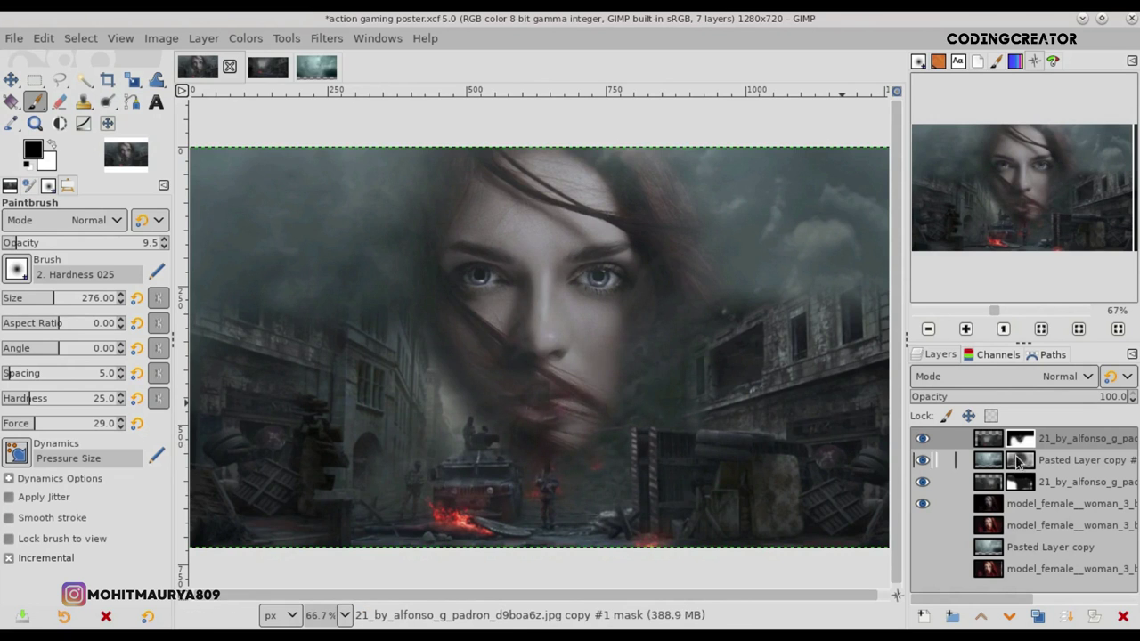
# - Paint white on the smoke layer mask to lighten clouds at upper right and near the right building
pyautogui.click(1069, 459)
pyautogui.moveTo(704, 271)
pyautogui.mouseDown()
pyautogui.moveTo(623, 400)
pyautogui.moveTo(656, 339)
pyautogui.moveTo(593, 407)
pyautogui.moveTo(537, 552)
pyautogui.moveTo(728, 366)
pyautogui.moveTo(882, 382)
pyautogui.moveTo(838, 374)
pyautogui.mouseUp()
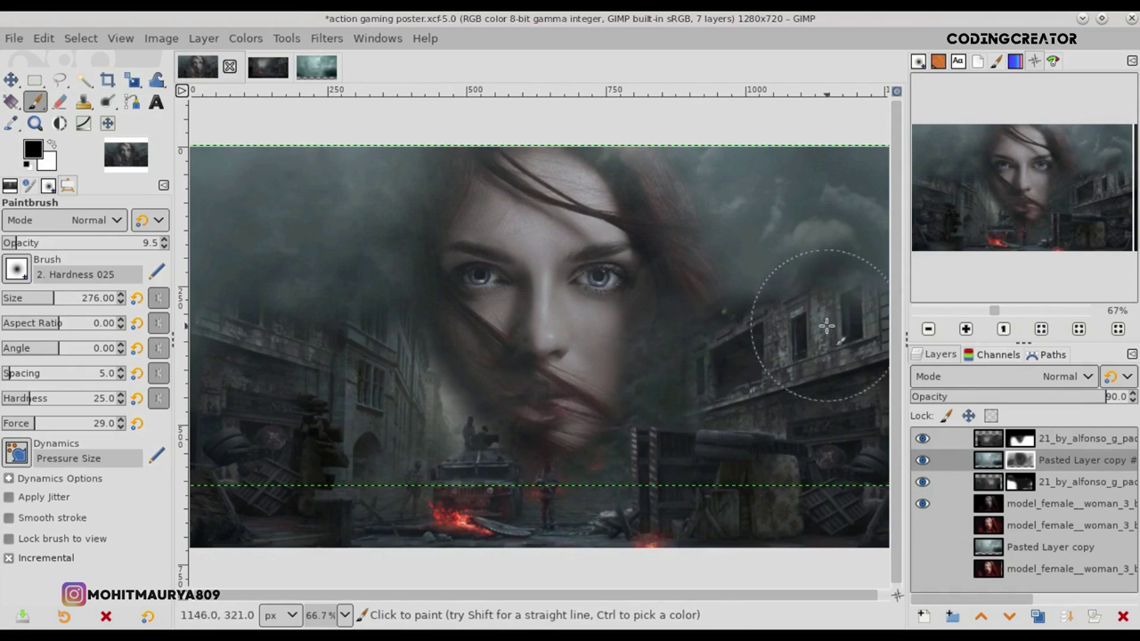
pyautogui.click(52, 150)
pyautogui.moveTo(840, 264); pyautogui.dragTo(840, 267)
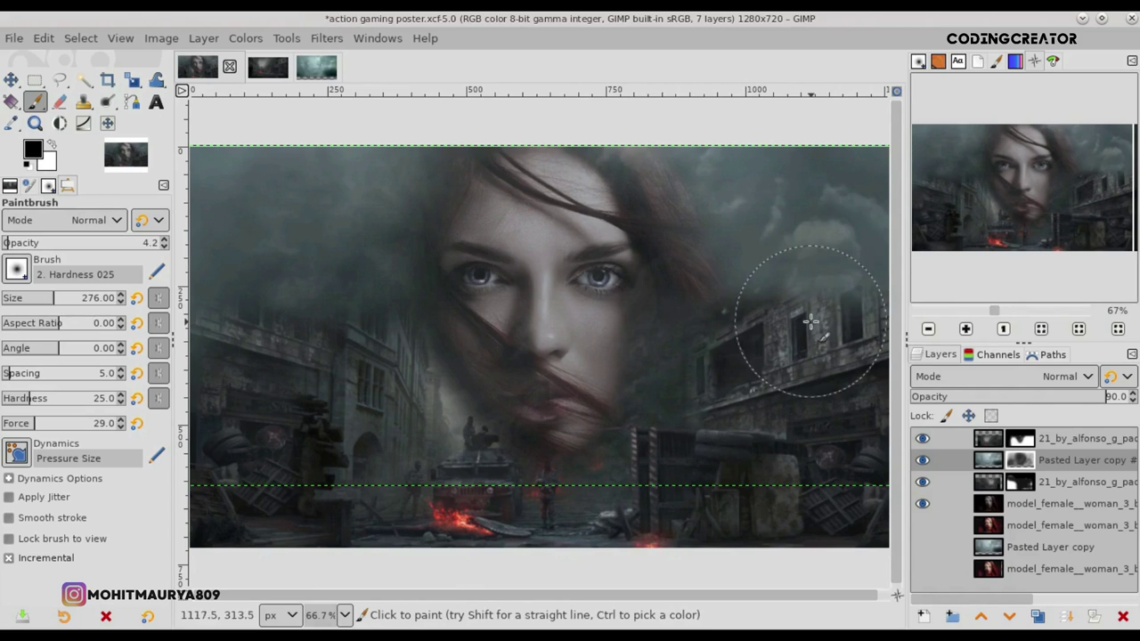
pyautogui.scroll(-1, 812, 322)
pyautogui.click(633, 432)
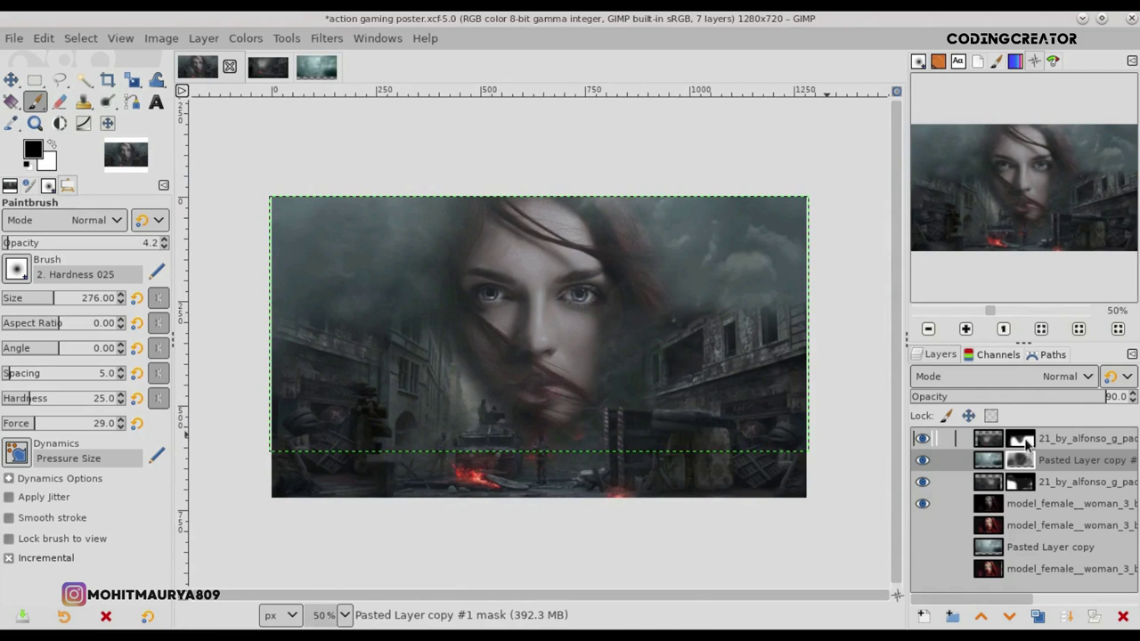
# - Lightly paint the top street mask over the chin and toggle that layer's visibility
pyautogui.click(1025, 442)
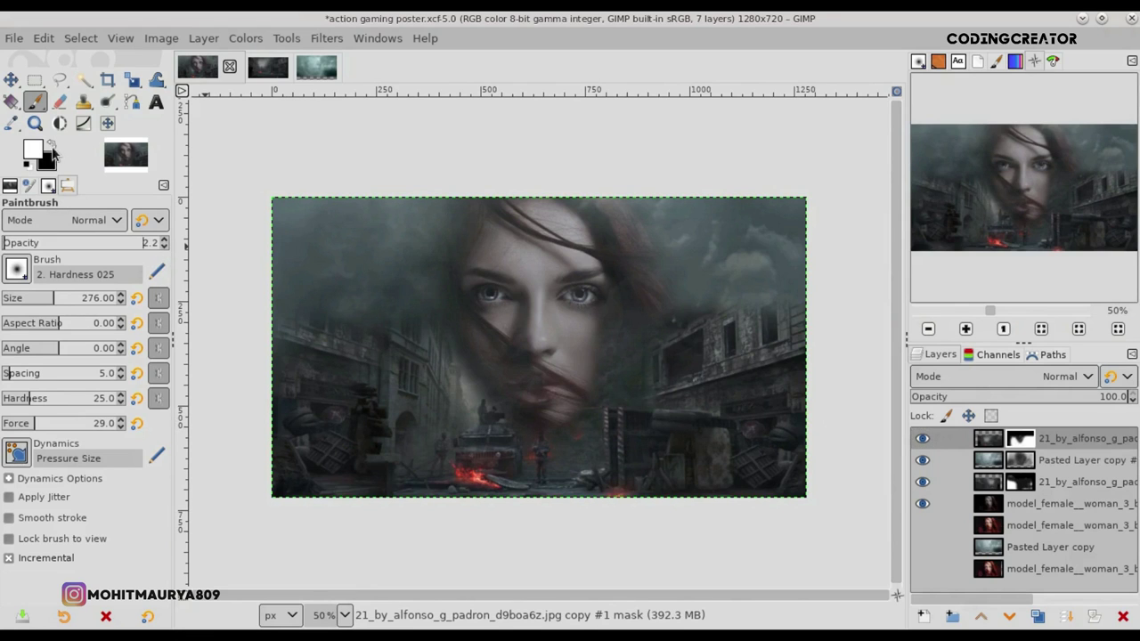
pyautogui.scroll(1, 580, 415)
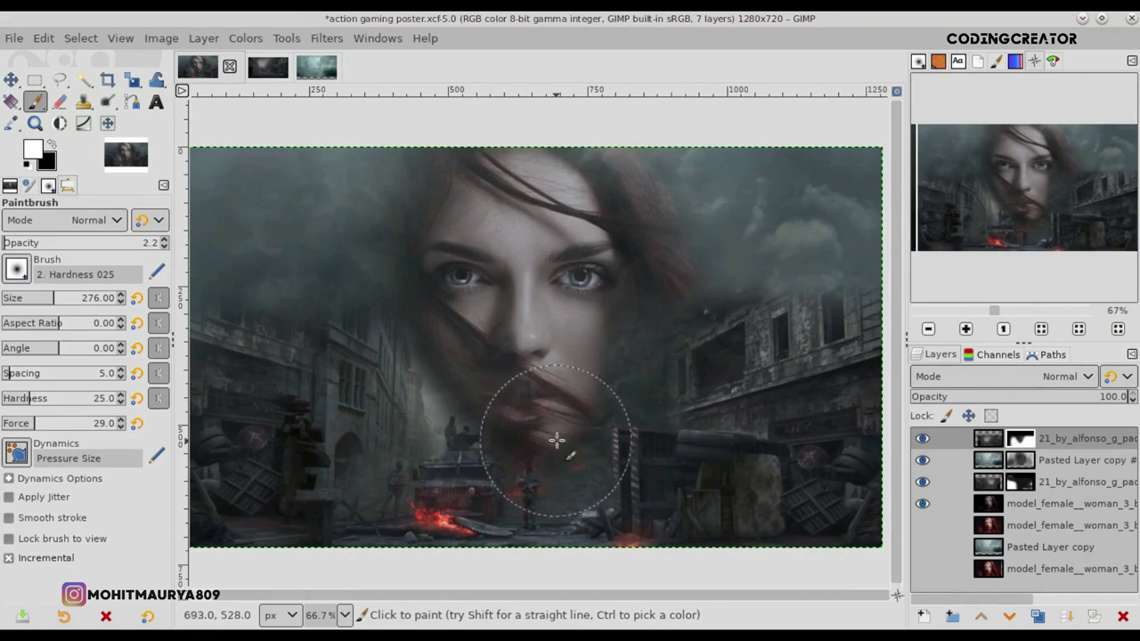
pyautogui.moveTo(556, 439)
pyautogui.mouseDown()
pyautogui.moveTo(590, 407)
pyautogui.moveTo(554, 445)
pyautogui.moveTo(535, 437)
pyautogui.moveTo(607, 397)
pyautogui.moveTo(630, 351)
pyautogui.mouseUp()
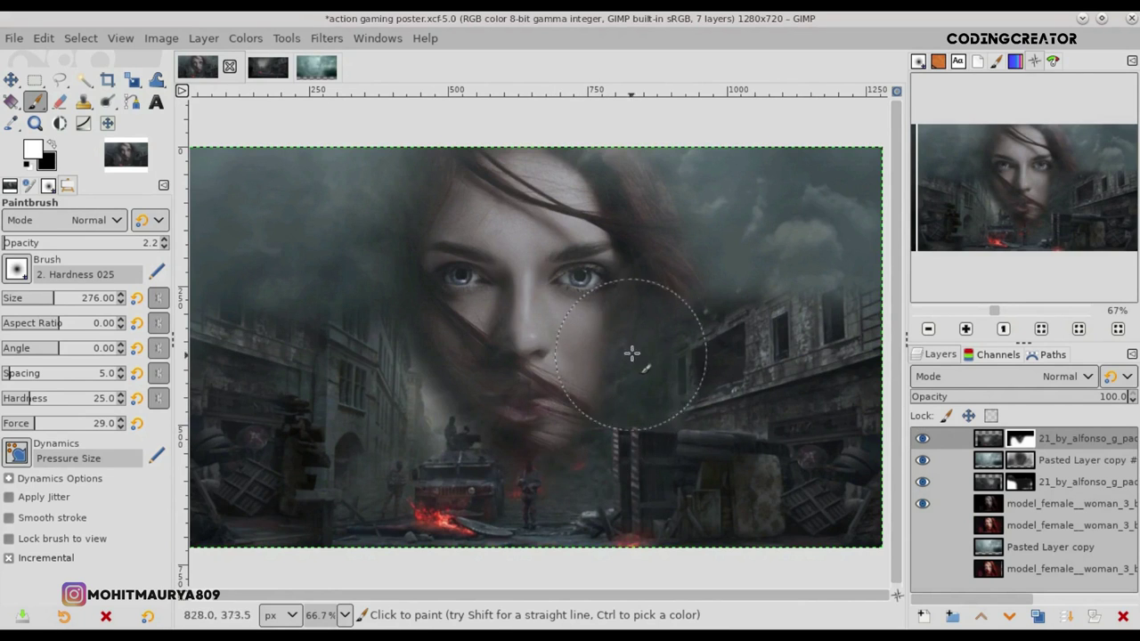
pyautogui.click(922, 439)
pyautogui.click(922, 439)
# - Hide the top street layer and paint the smoke mask along the bottom at 29.1 opacity to reveal red hair
pyautogui.click(921, 439)
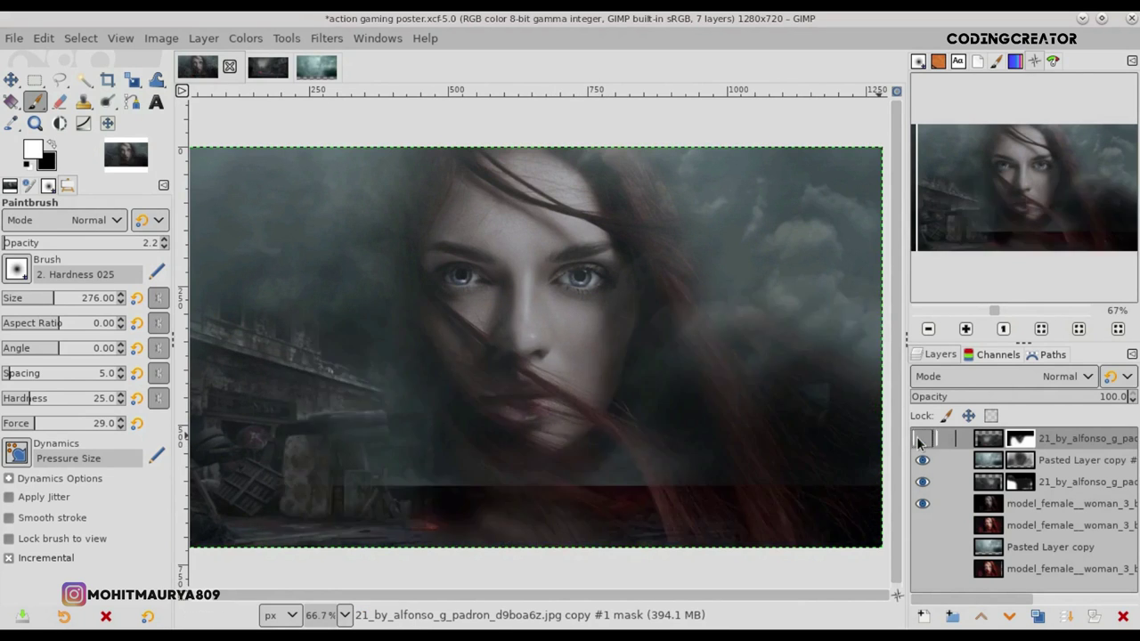
pyautogui.click(921, 439)
pyautogui.click(922, 439)
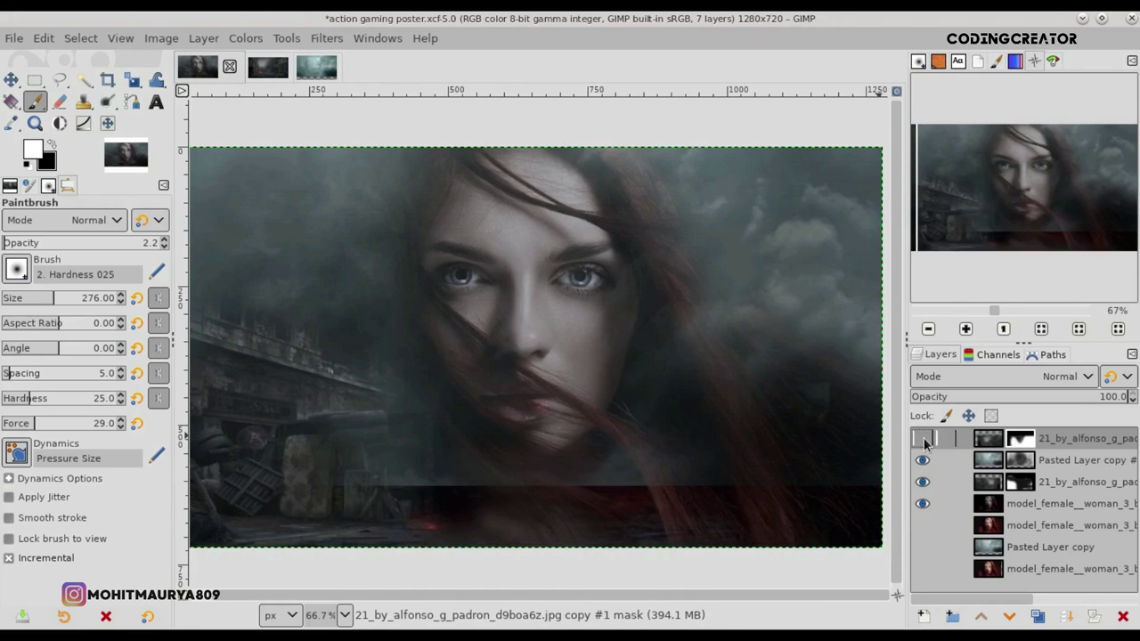
pyautogui.click(1007, 467)
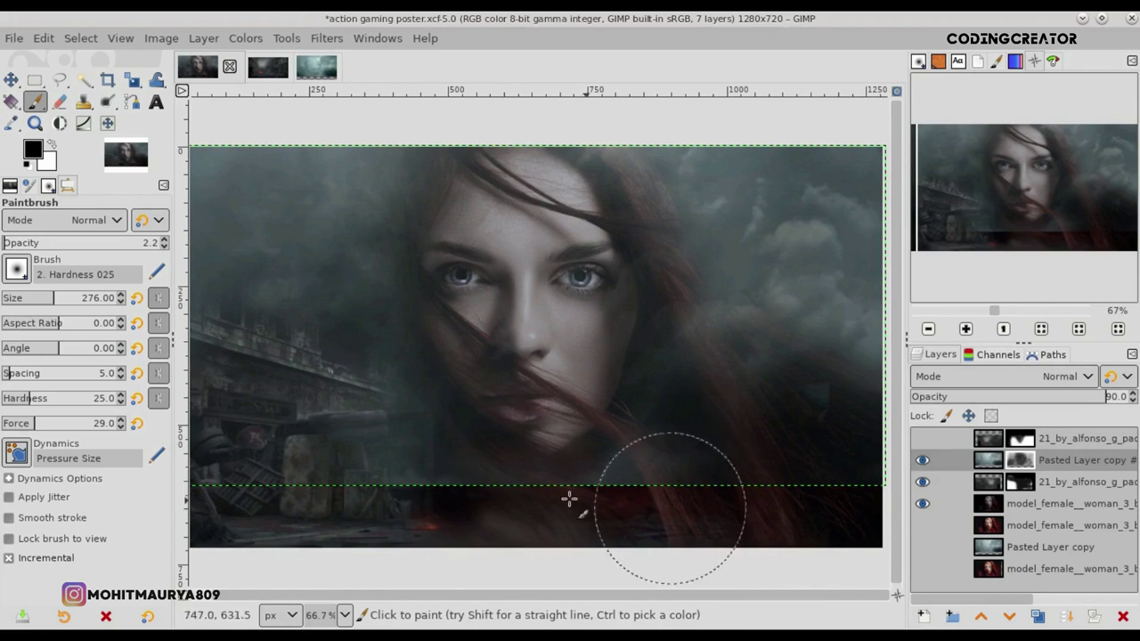
pyautogui.moveTo(5, 247); pyautogui.dragTo(13, 243)
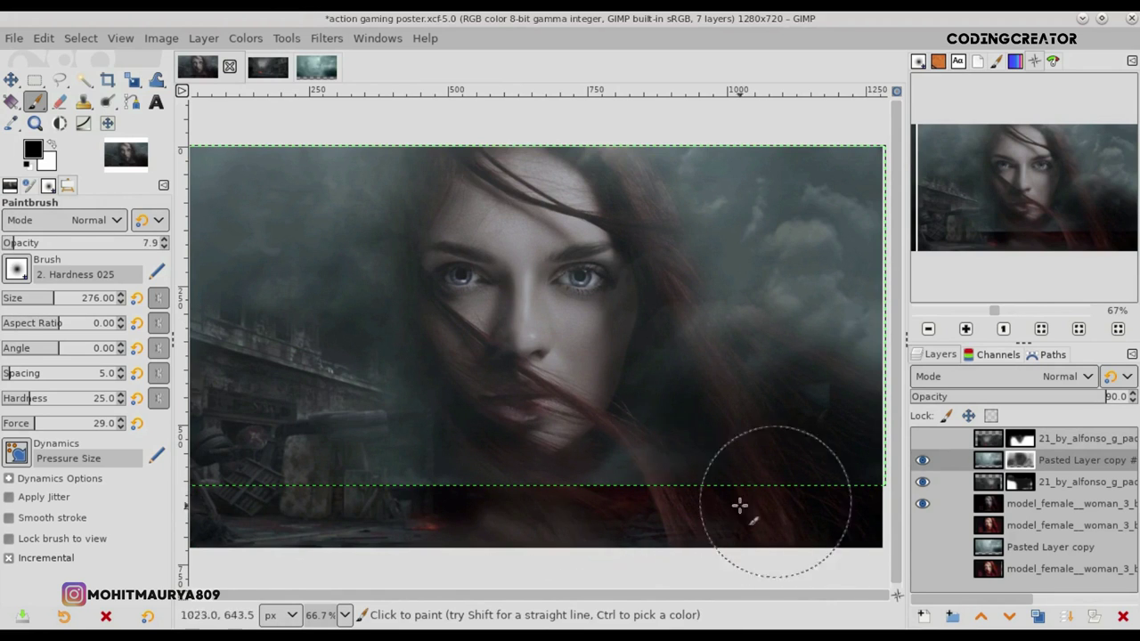
pyautogui.moveTo(611, 501)
pyautogui.mouseDown()
pyautogui.moveTo(415, 484)
pyautogui.moveTo(885, 508)
pyautogui.moveTo(583, 508)
pyautogui.moveTo(437, 478)
pyautogui.moveTo(478, 501)
pyautogui.moveTo(539, 484)
pyautogui.moveTo(483, 496)
pyautogui.mouseUp()
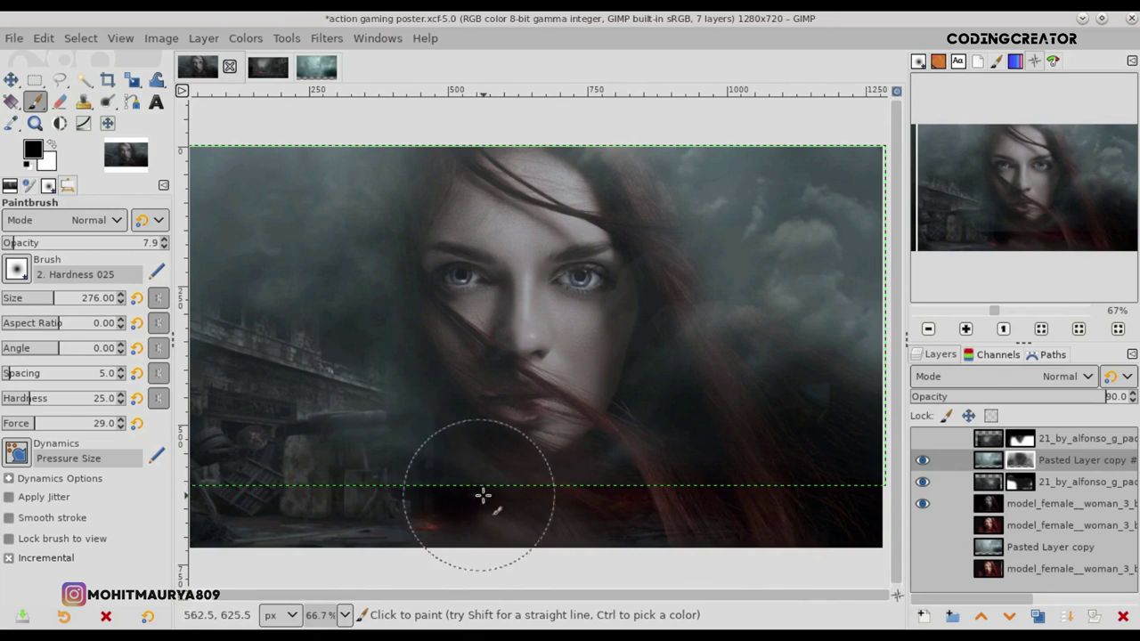
pyautogui.click(995, 442)
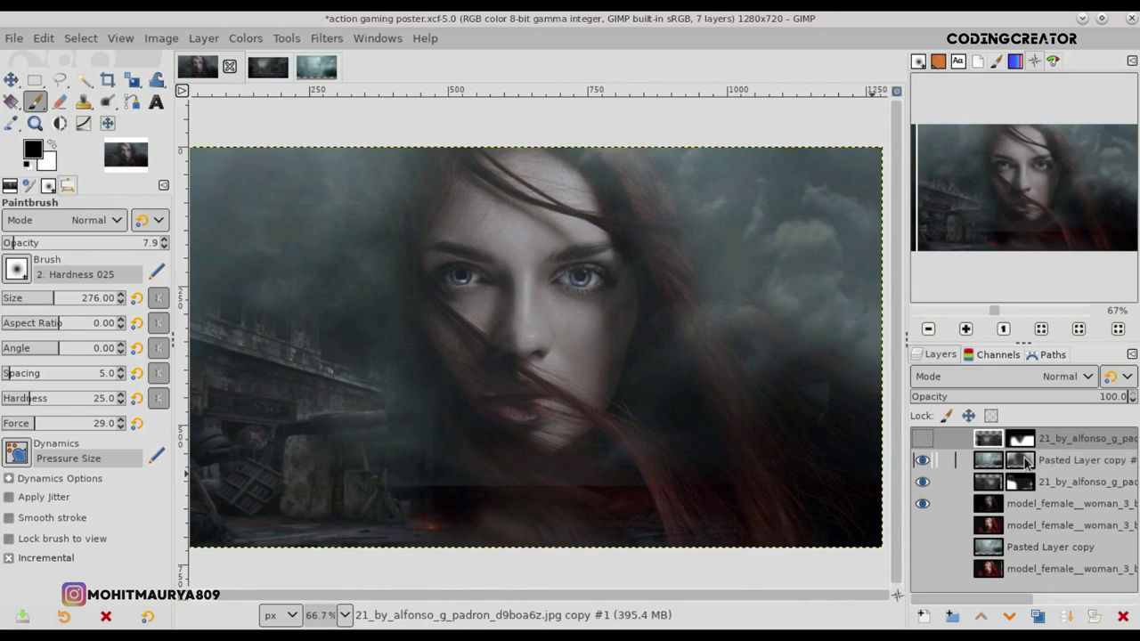
pyautogui.click(1020, 461)
pyautogui.moveTo(15, 243); pyautogui.dragTo(47, 243)
pyautogui.moveTo(755, 503)
pyautogui.mouseDown()
pyautogui.moveTo(437, 508)
pyautogui.moveTo(603, 526)
pyautogui.moveTo(610, 498)
pyautogui.moveTo(340, 500)
pyautogui.mouseUp()
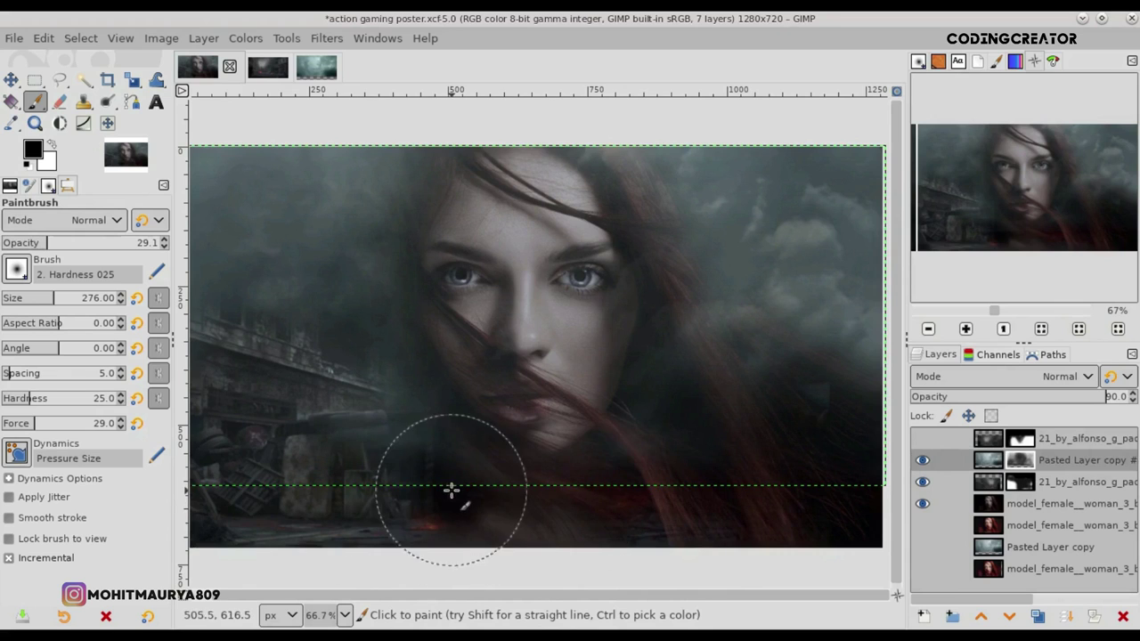
# - Show the top street layer again and softly repaint its mask over the tank at 12.2 opacity
pyautogui.click(1025, 440)
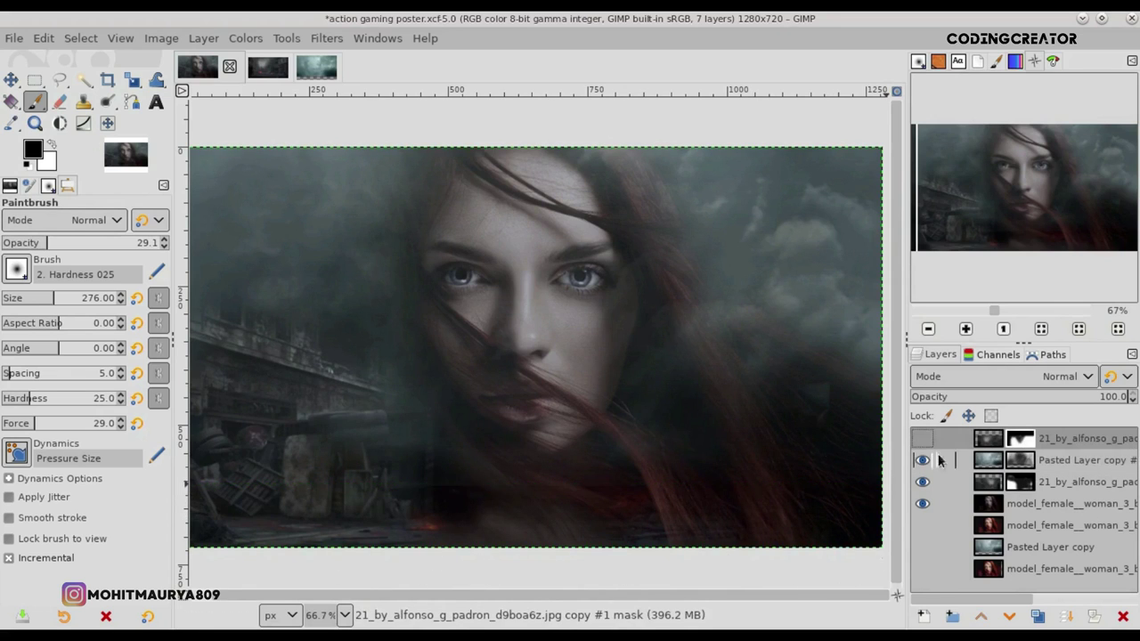
pyautogui.click(921, 439)
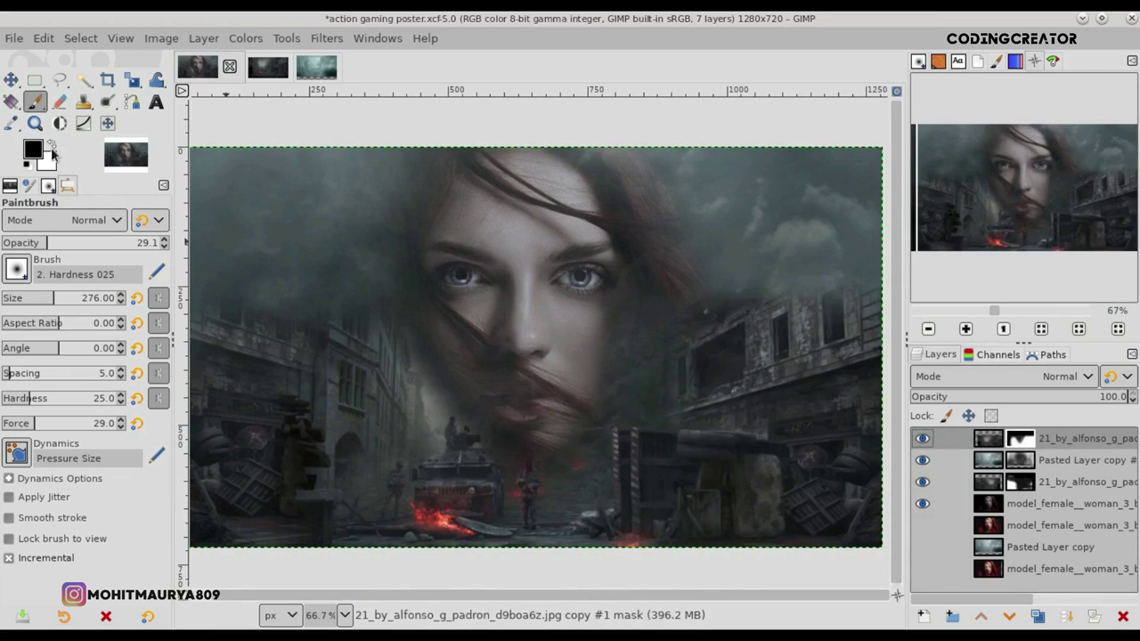
pyautogui.click(20, 242)
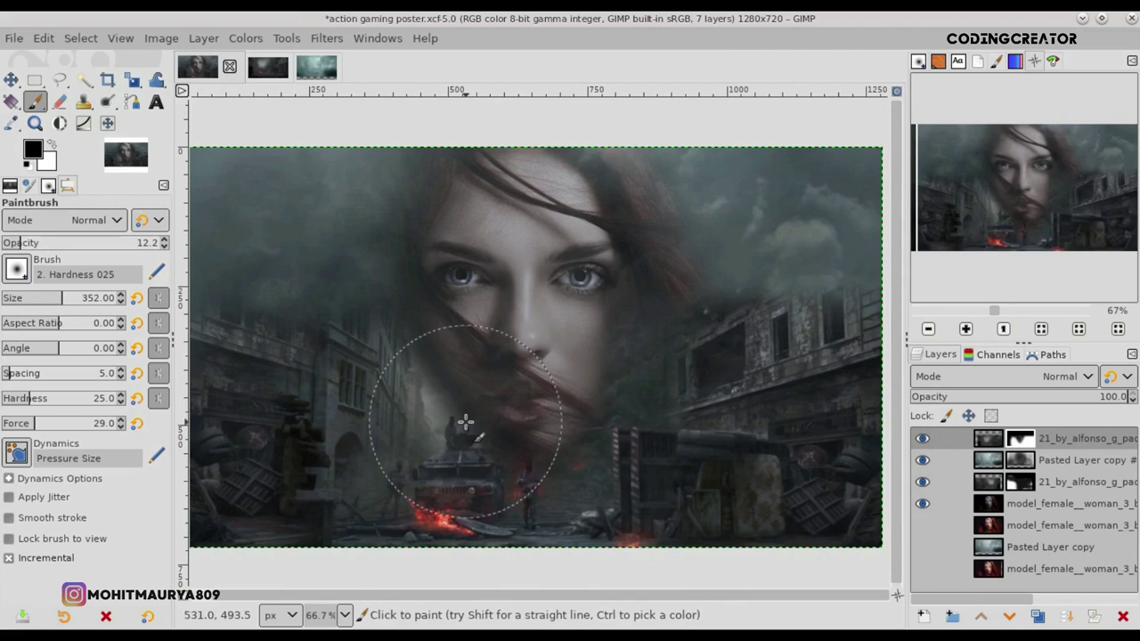
pyautogui.moveTo(447, 394)
pyautogui.mouseDown()
pyautogui.moveTo(508, 453)
pyautogui.moveTo(481, 448)
pyautogui.moveTo(464, 427)
pyautogui.mouseUp()
pyautogui.press('-')
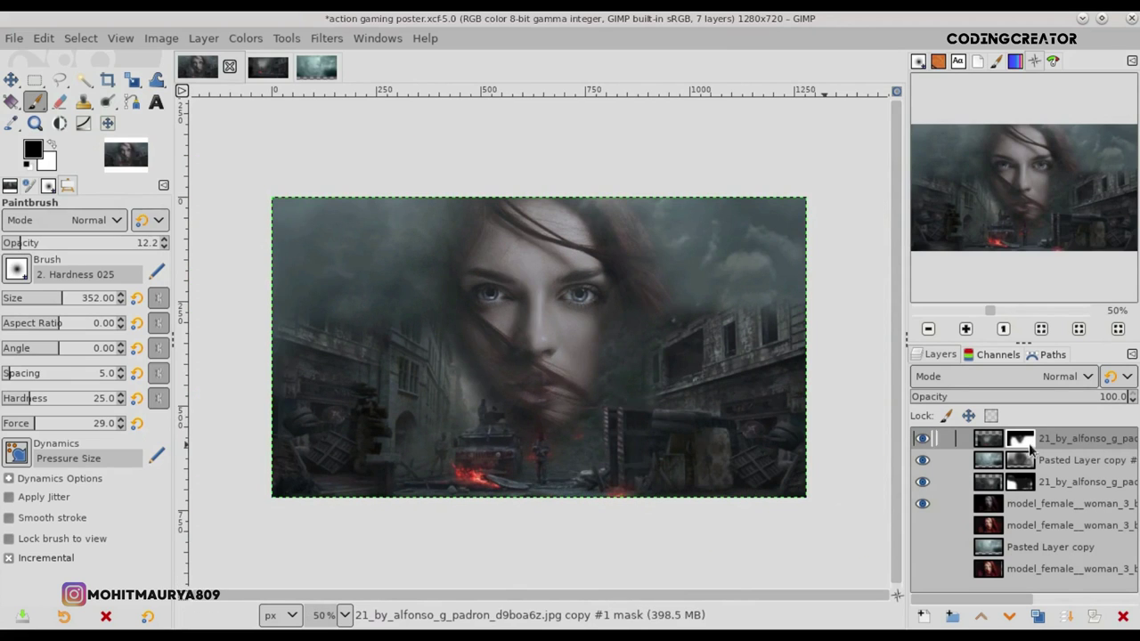
pyautogui.click(987, 506)
# - Reduce the woman layer's saturation scale to 0.680
pyautogui.press('m')
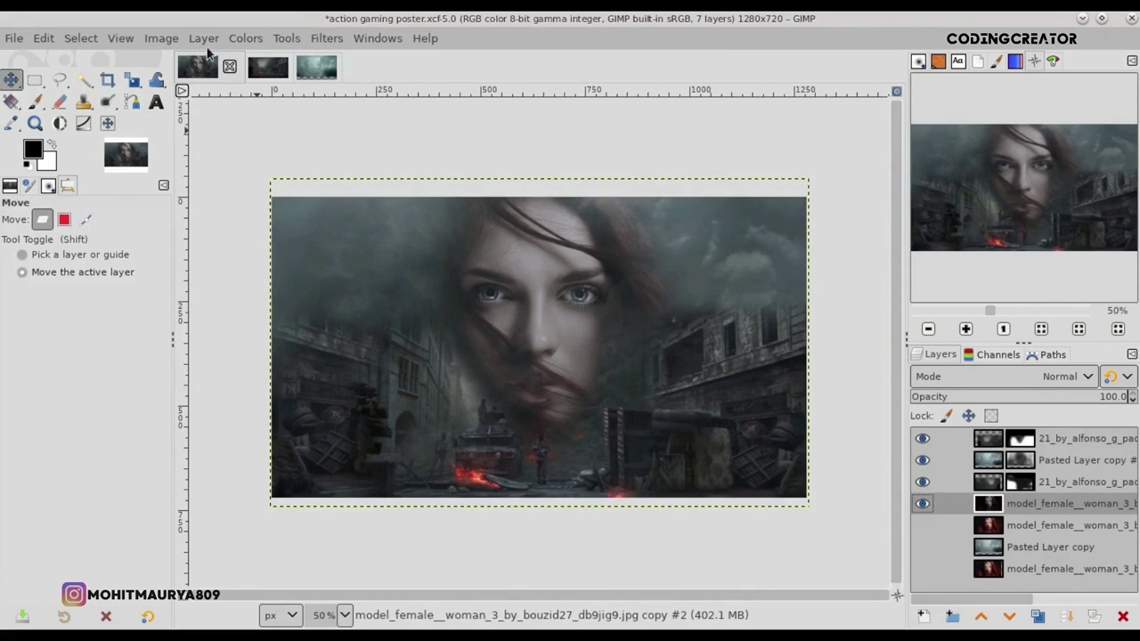
pyautogui.click(245, 38)
pyautogui.click(278, 145)
pyautogui.click(951, 170)
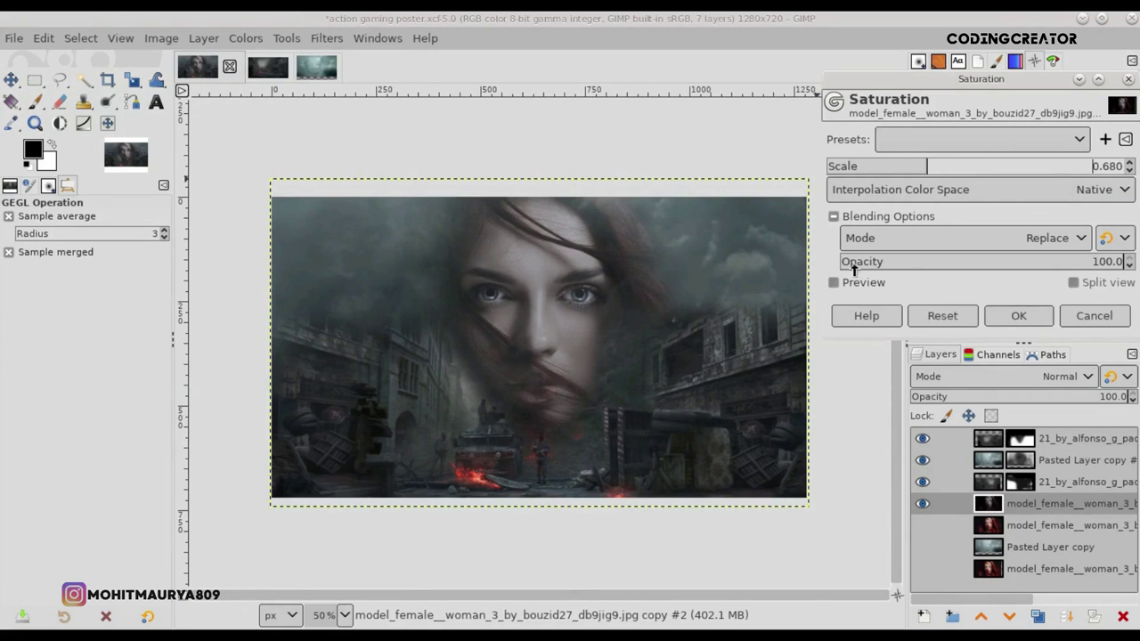
pyautogui.click(1018, 315)
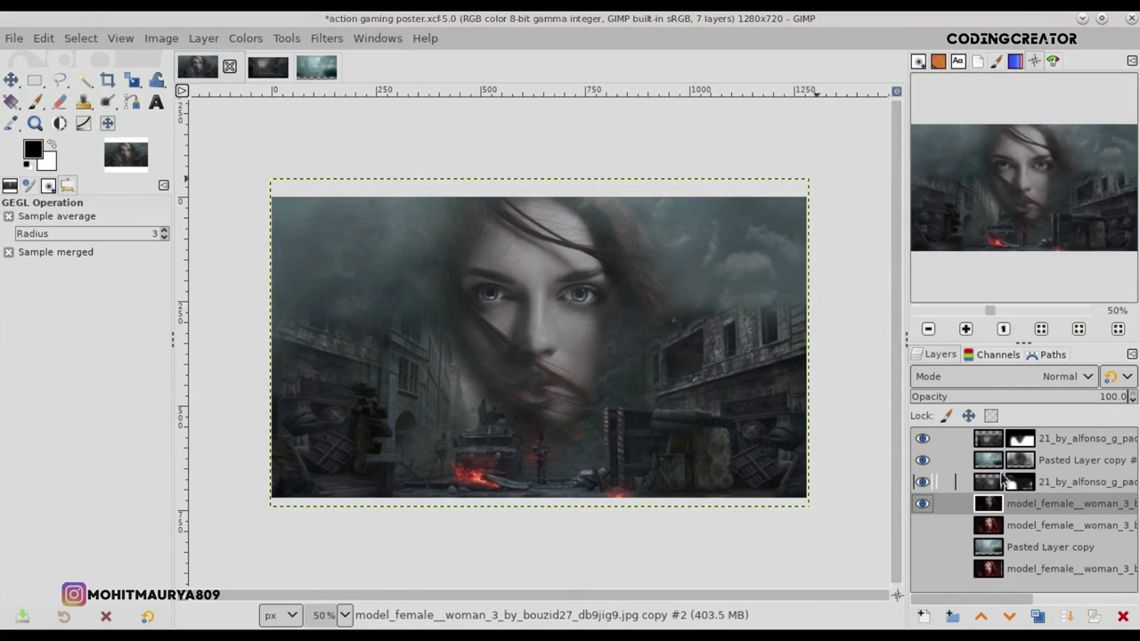
# - Create a new Visible layer from the visible composite at the top of the stack
pyautogui.click(987, 436)
pyautogui.rightClick(986, 436)
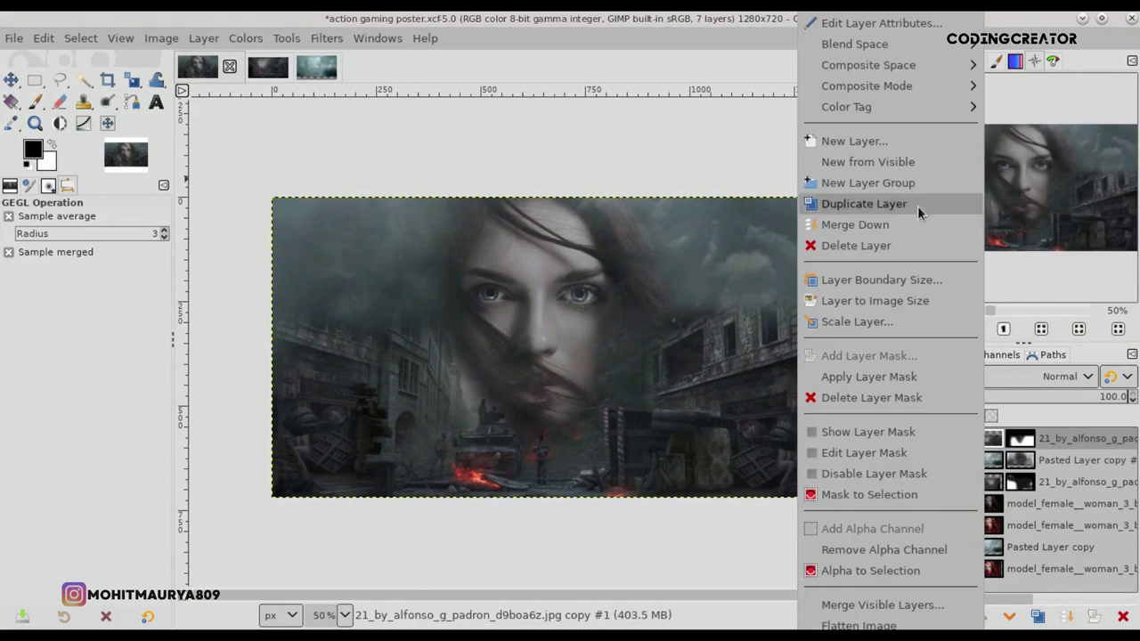
pyautogui.click(905, 170)
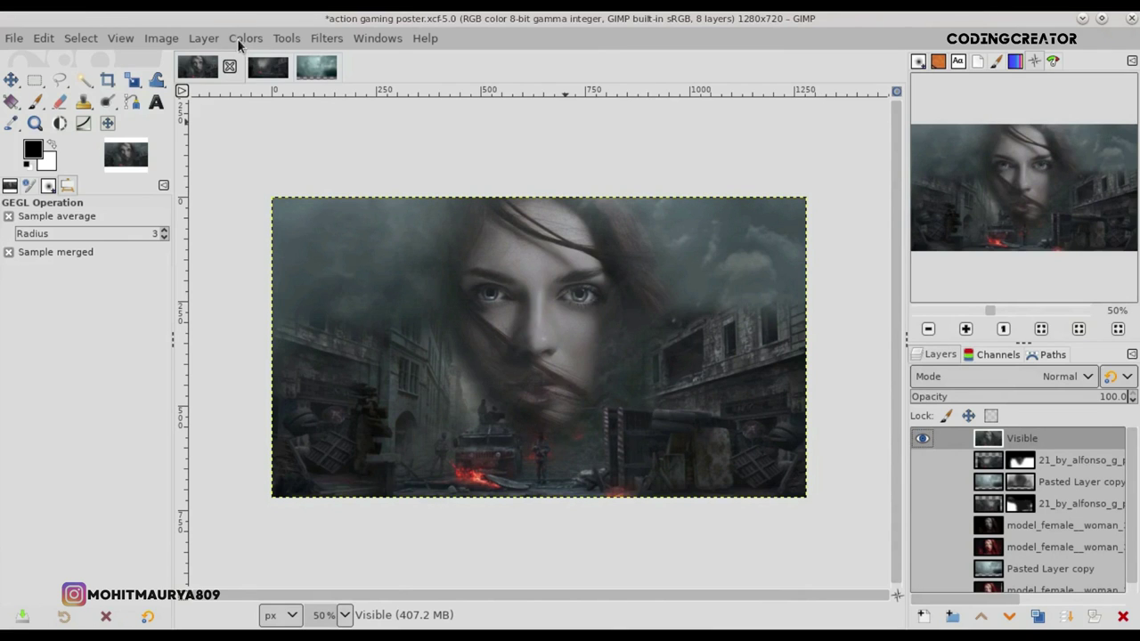
# - Lift the Blue channel's shadows slightly in Curves
pyautogui.click(244, 38)
pyautogui.click(272, 250)
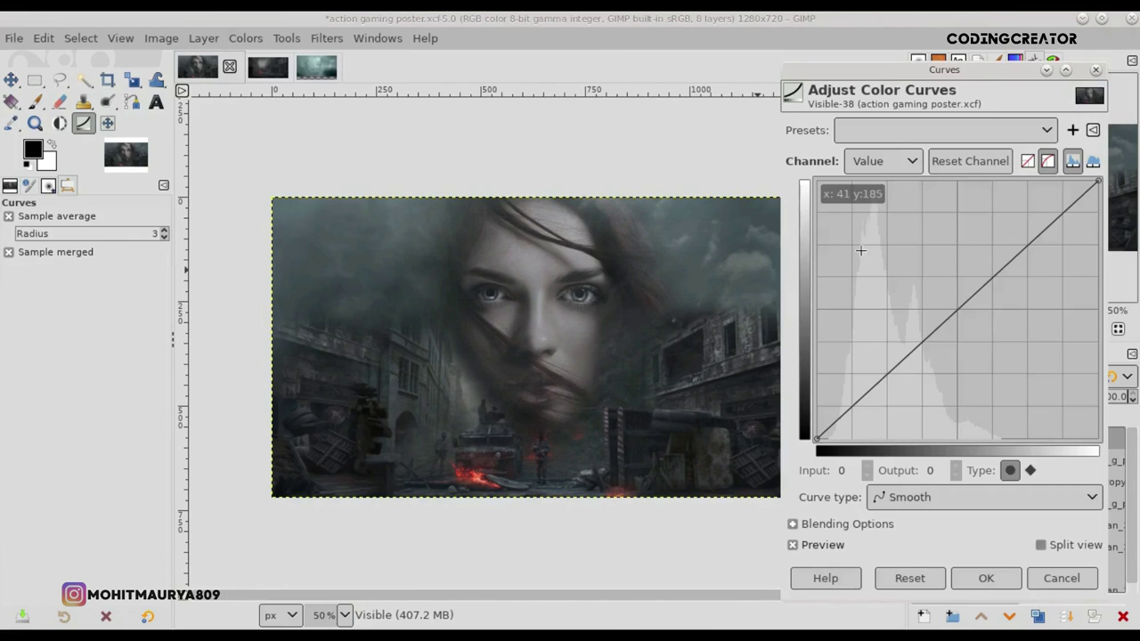
pyautogui.click(882, 160)
pyautogui.click(877, 232)
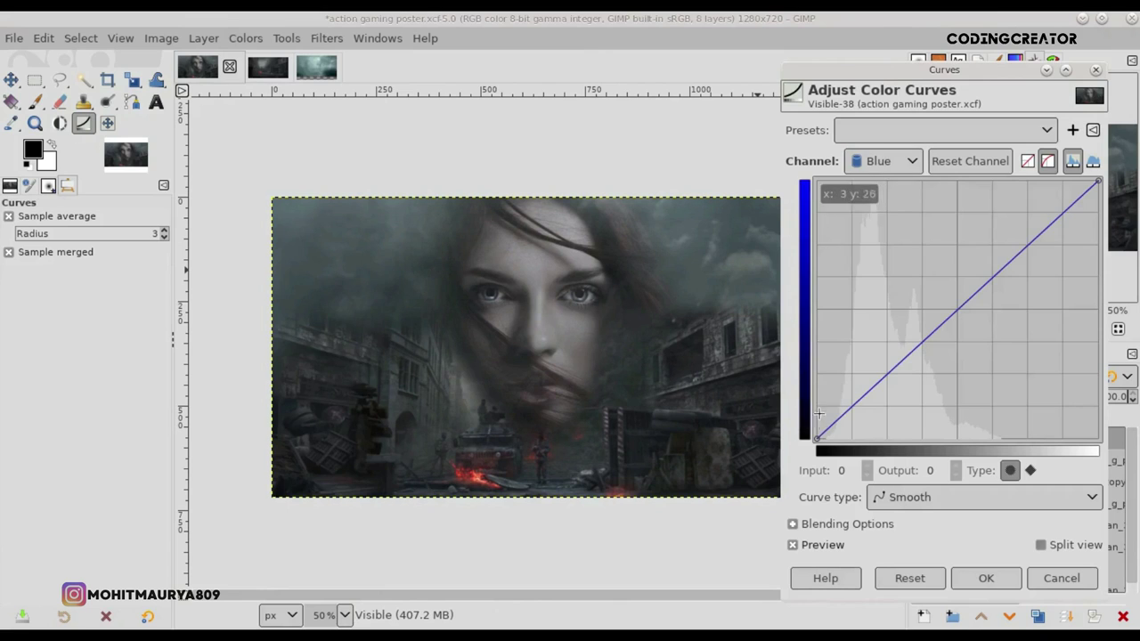
pyautogui.moveTo(816, 438); pyautogui.dragTo(814, 432)
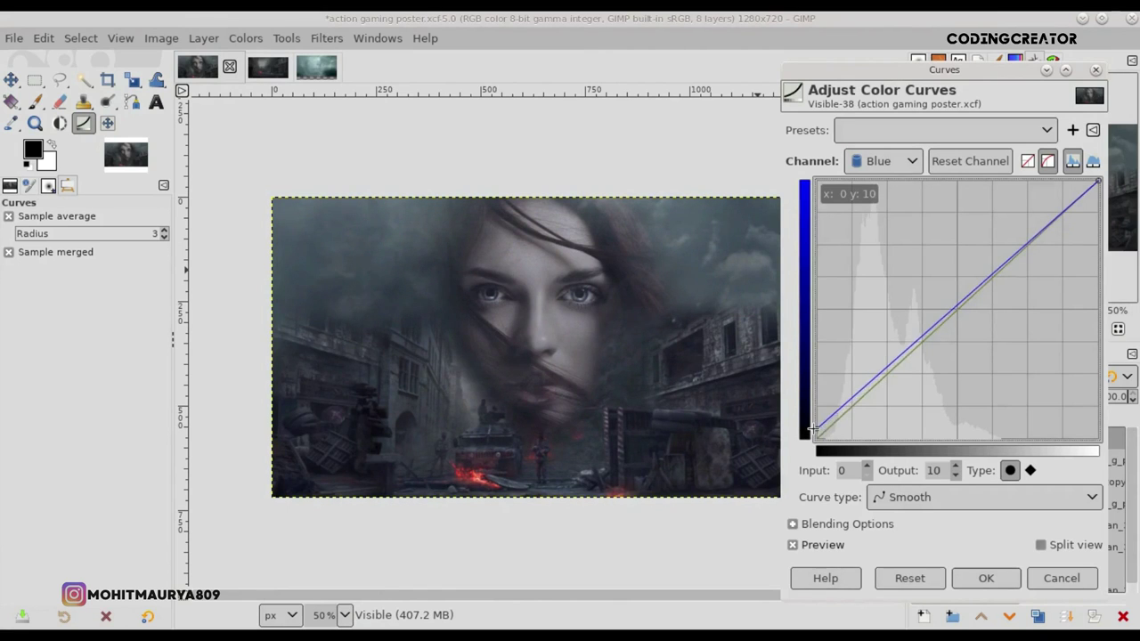
# - Lift the Red curve's dark point to 13 and its top point to 255, then apply
pyautogui.click(886, 160)
pyautogui.click(879, 116)
pyautogui.moveTo(822, 438); pyautogui.dragTo(817, 428)
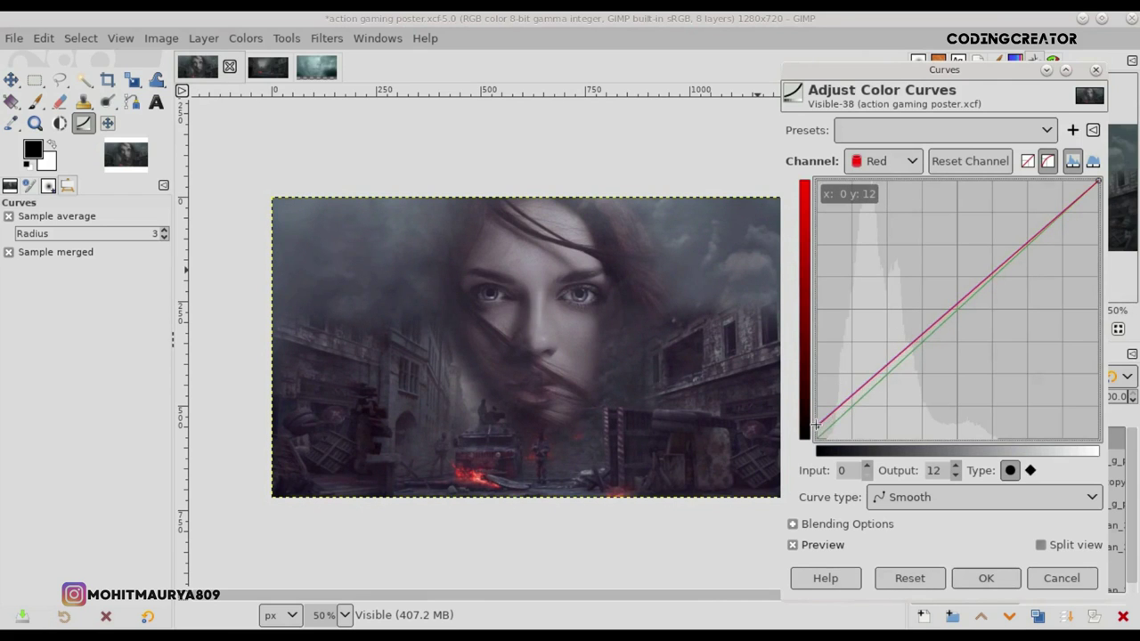
pyautogui.moveTo(912, 339); pyautogui.dragTo(1117, 161)
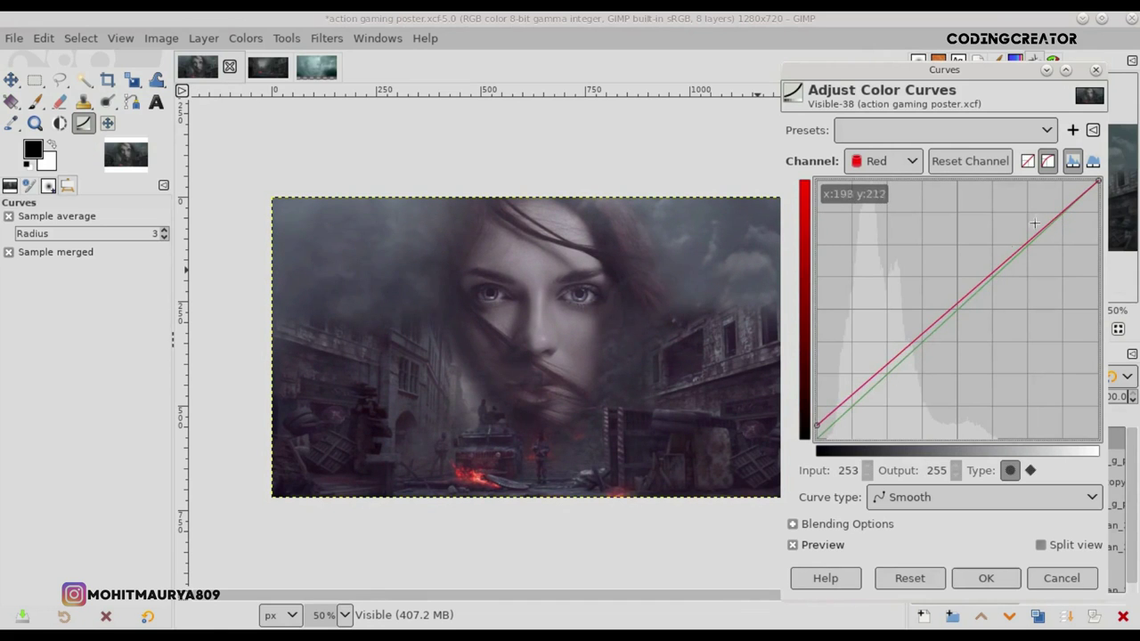
pyautogui.click(818, 422)
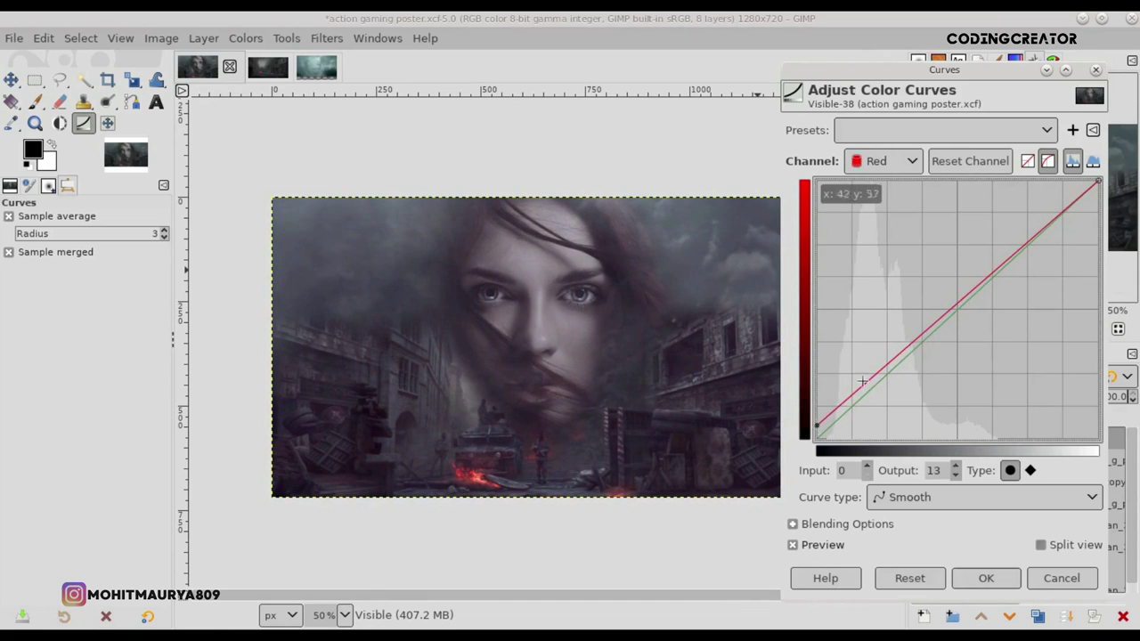
pyautogui.click(823, 541)
pyautogui.click(823, 541)
pyautogui.click(986, 578)
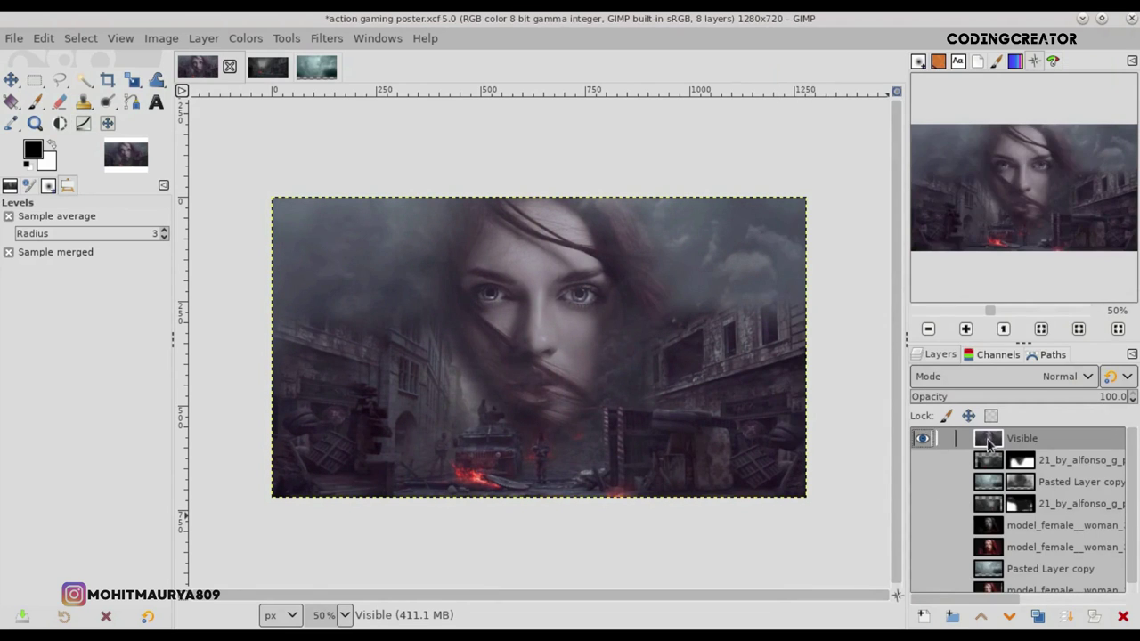
# - Open the fire-sparks JPG from Downloads/Gimp as a new layer, converting it to RGB
pyautogui.click(9, 39)
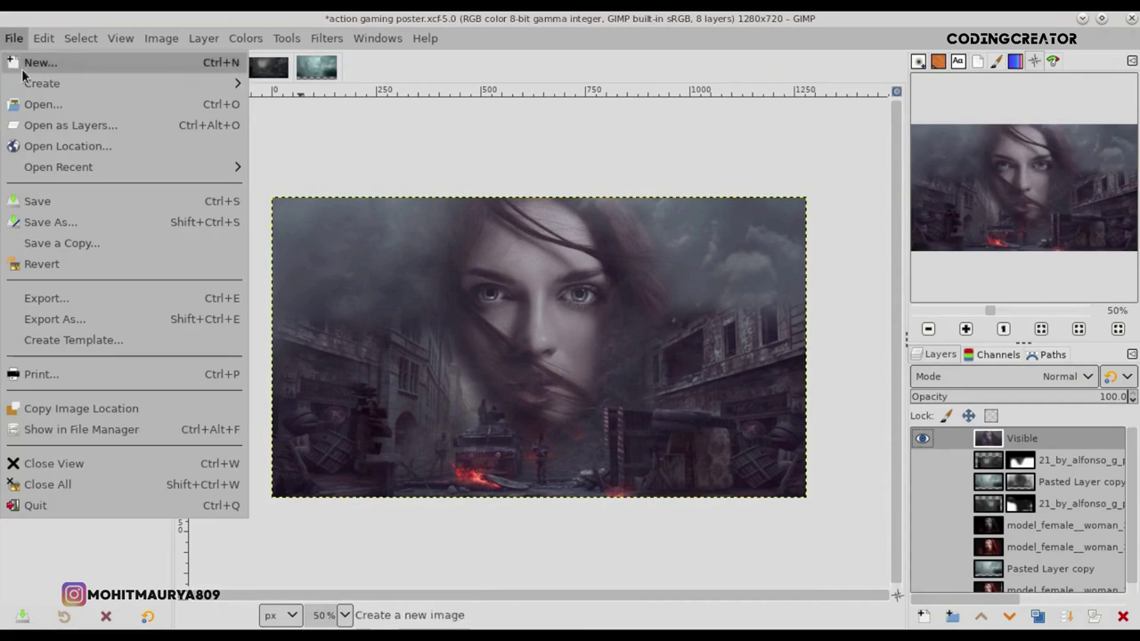
pyautogui.click(239, 127)
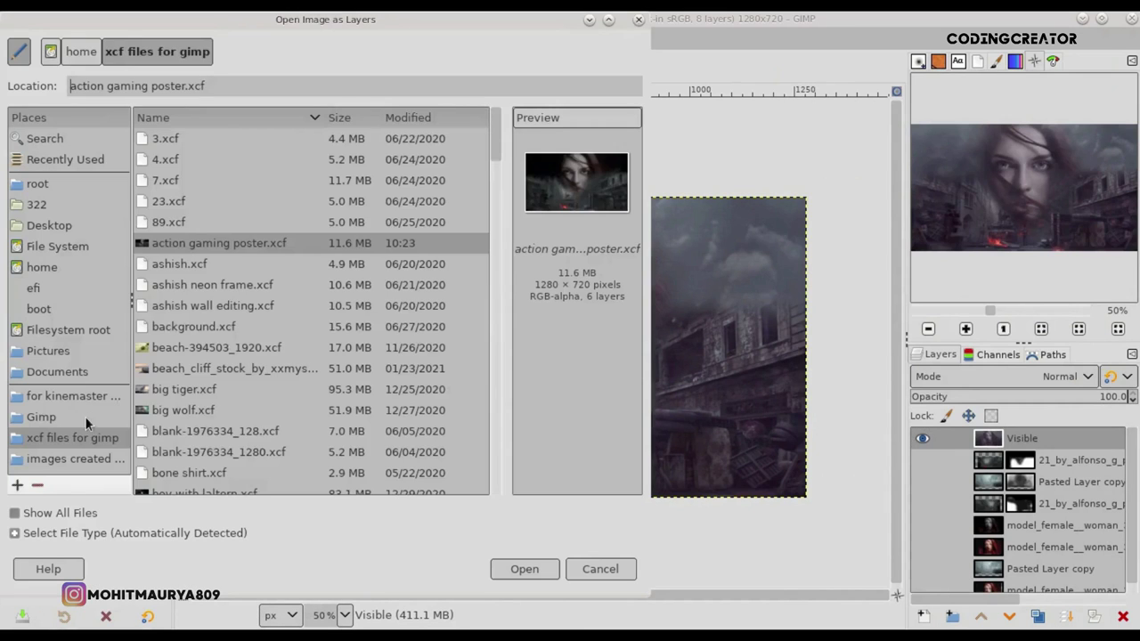
pyautogui.click(86, 420)
pyautogui.click(212, 305)
pyautogui.click(523, 570)
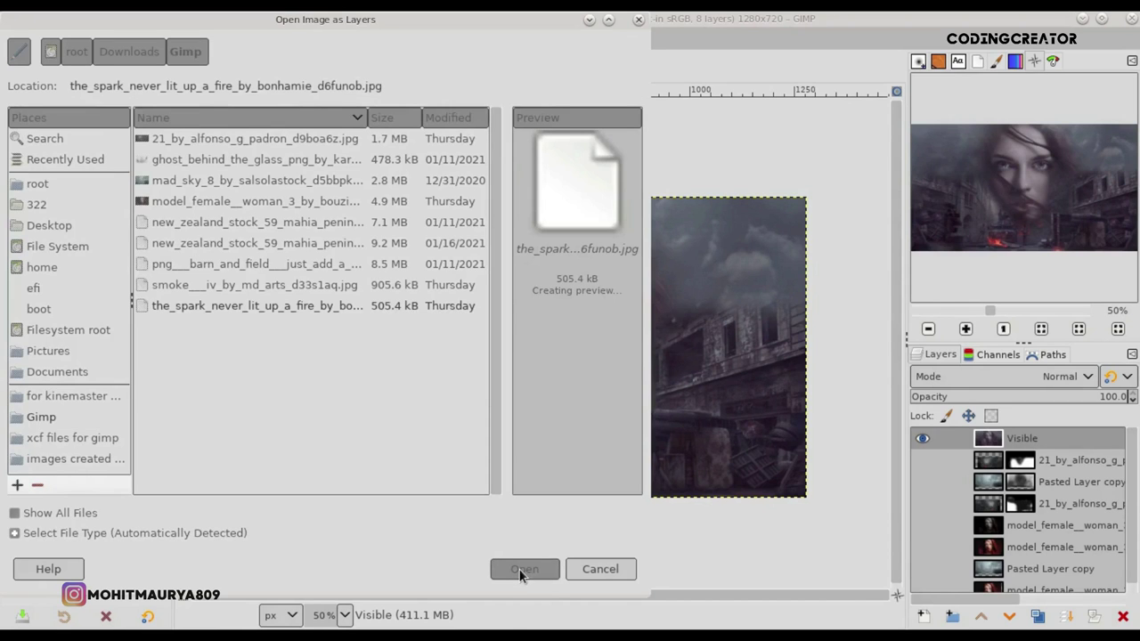
pyautogui.click(763, 438)
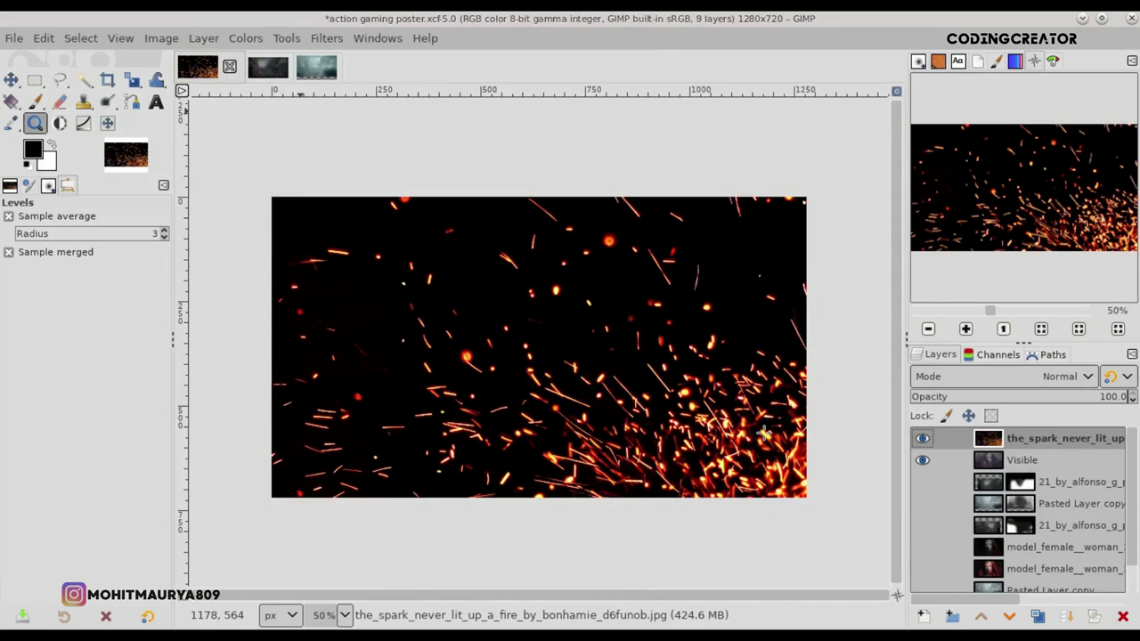
# - Scale the sparks layer down to about 1313×875 px
pyautogui.scroll(-2, 624, 424)
pyautogui.scroll(-1, 591, 403)
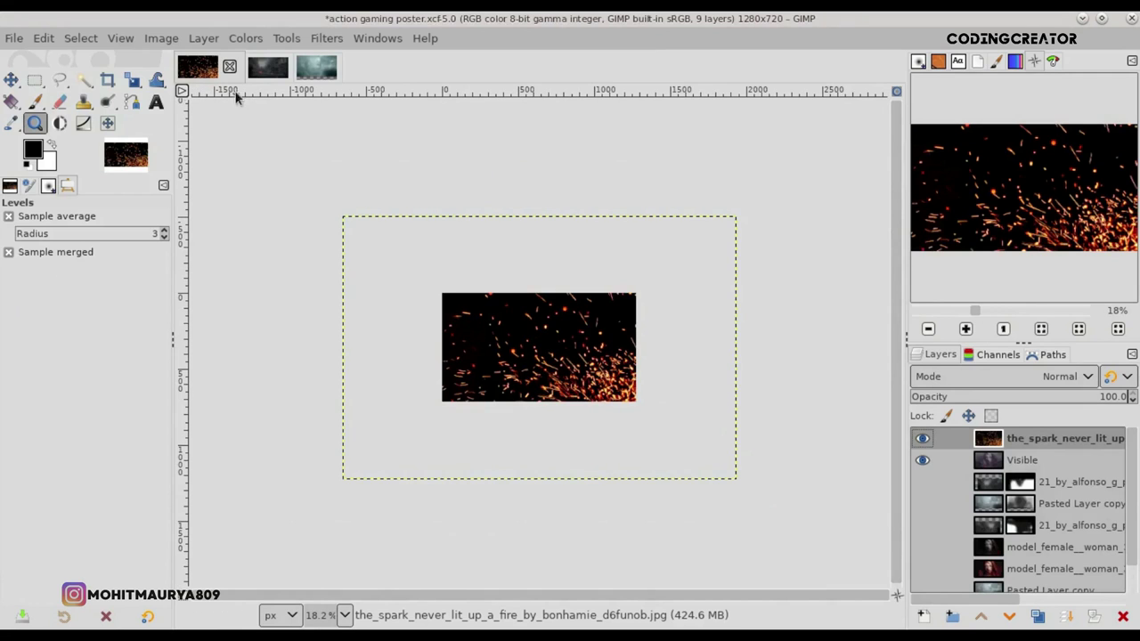
pyautogui.click(132, 80)
pyautogui.click(555, 389)
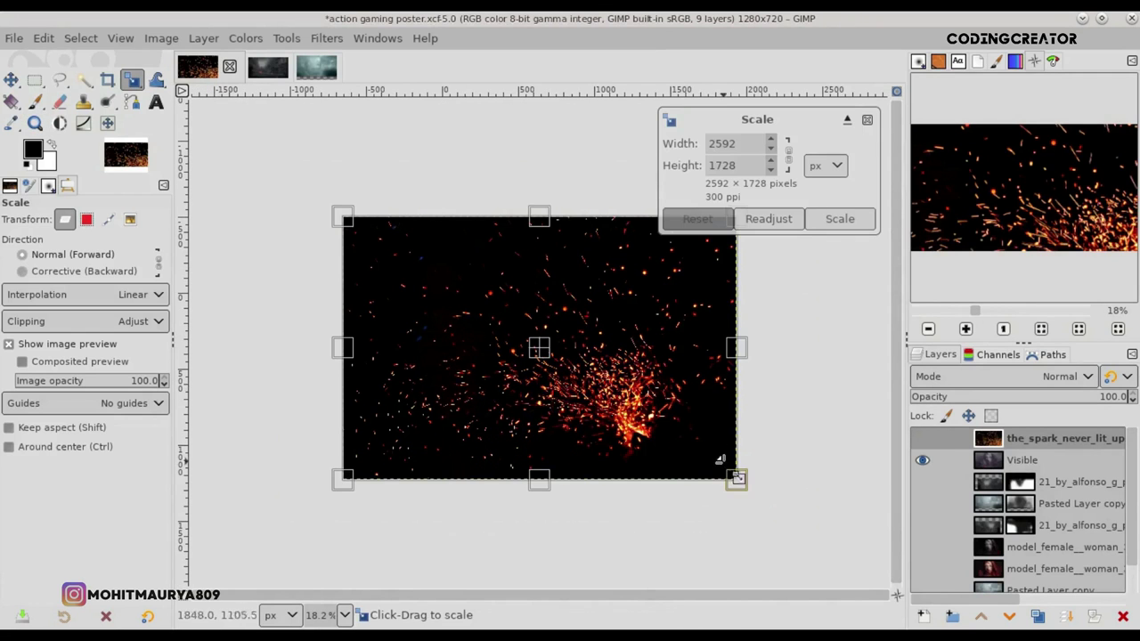
pyautogui.moveTo(744, 496); pyautogui.dragTo(687, 423)
pyautogui.moveTo(344, 218); pyautogui.dragTo(463, 295)
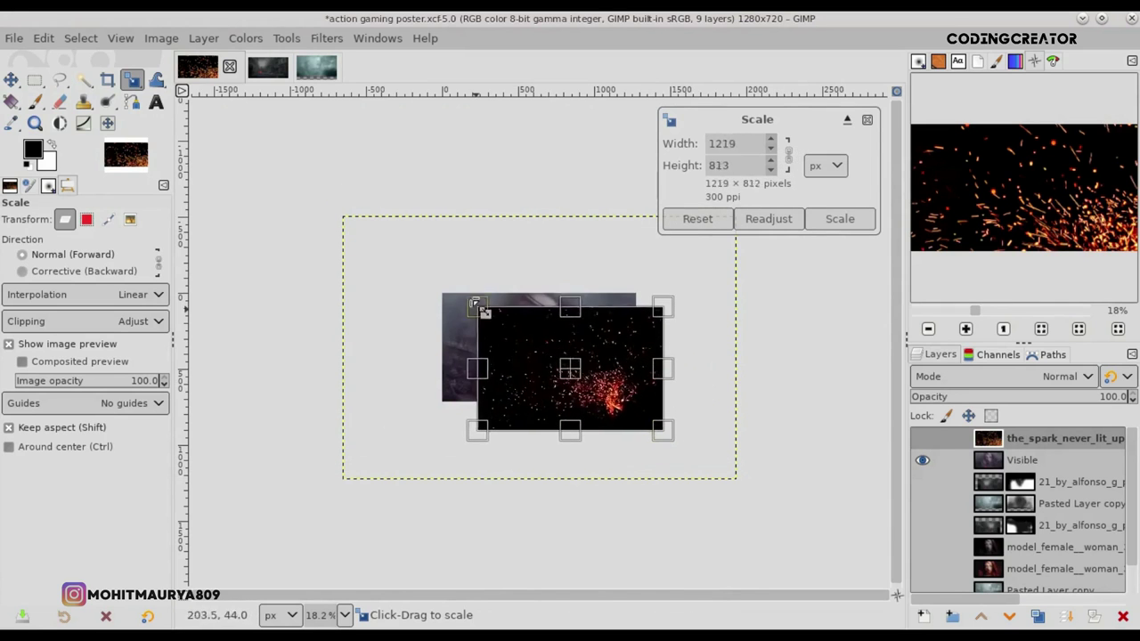
pyautogui.moveTo(565, 364); pyautogui.dragTo(586, 366)
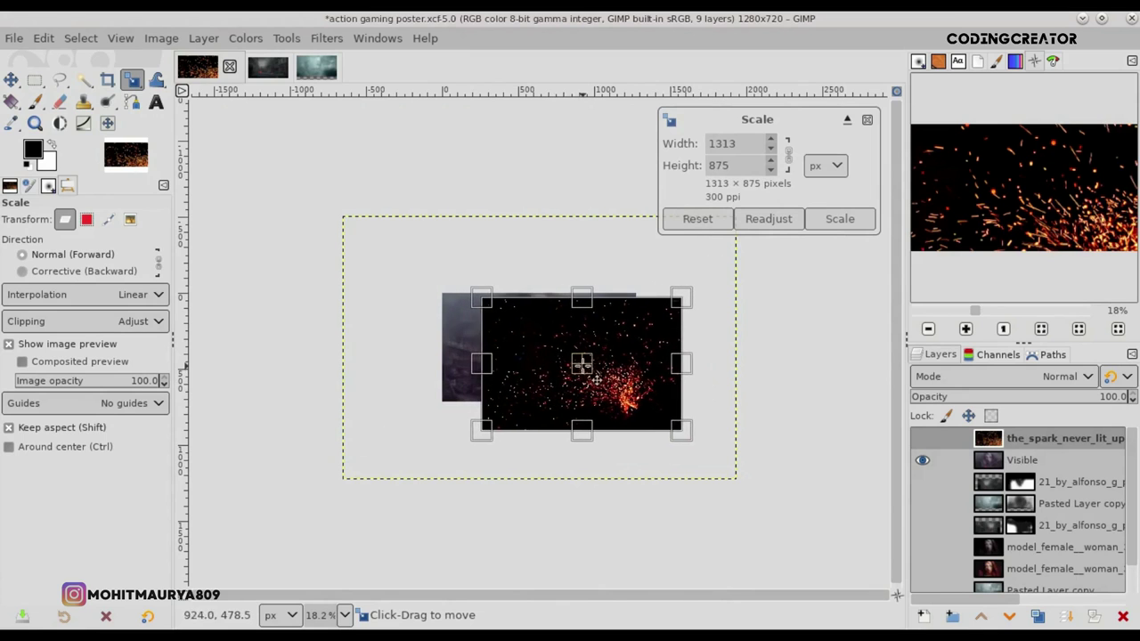
pyautogui.press('Return')
# - Move the shrunken sparks layer over the poster's right side
pyautogui.keyDown('ctrl'); pyautogui.scroll(2, 597, 367); pyautogui.keyUp('ctrl')
pyautogui.keyDown('ctrl'); pyautogui.scroll(1, 603, 377); pyautogui.keyUp('ctrl')
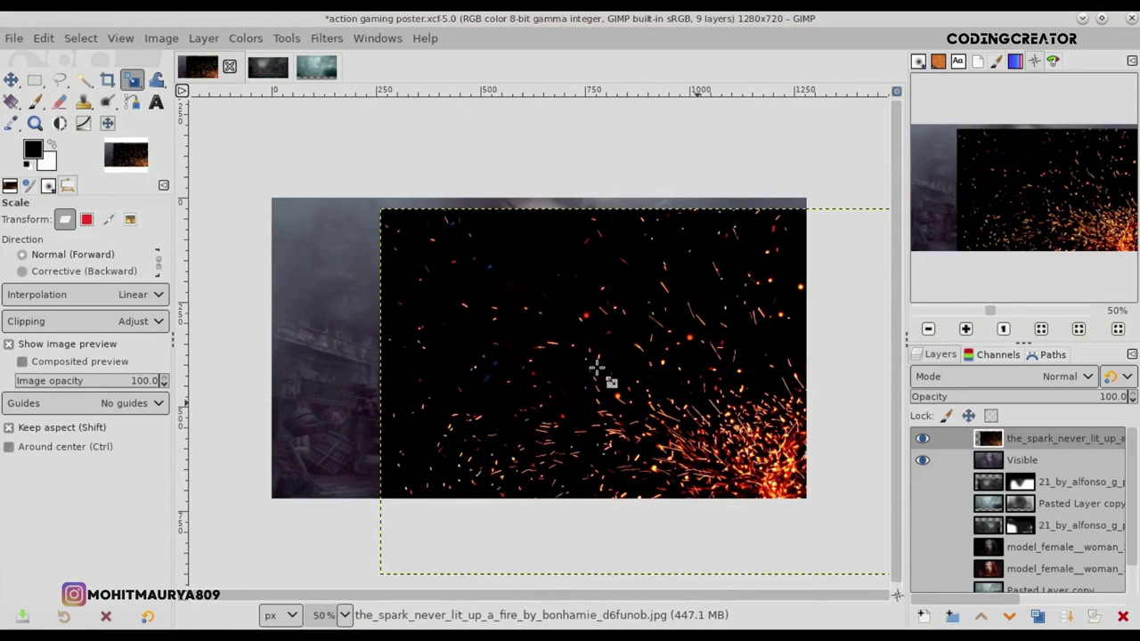
pyautogui.press('m')
pyautogui.moveTo(615, 392)
pyautogui.mouseDown()
pyautogui.moveTo(656, 417)
pyautogui.moveTo(662, 399)
pyautogui.mouseUp()
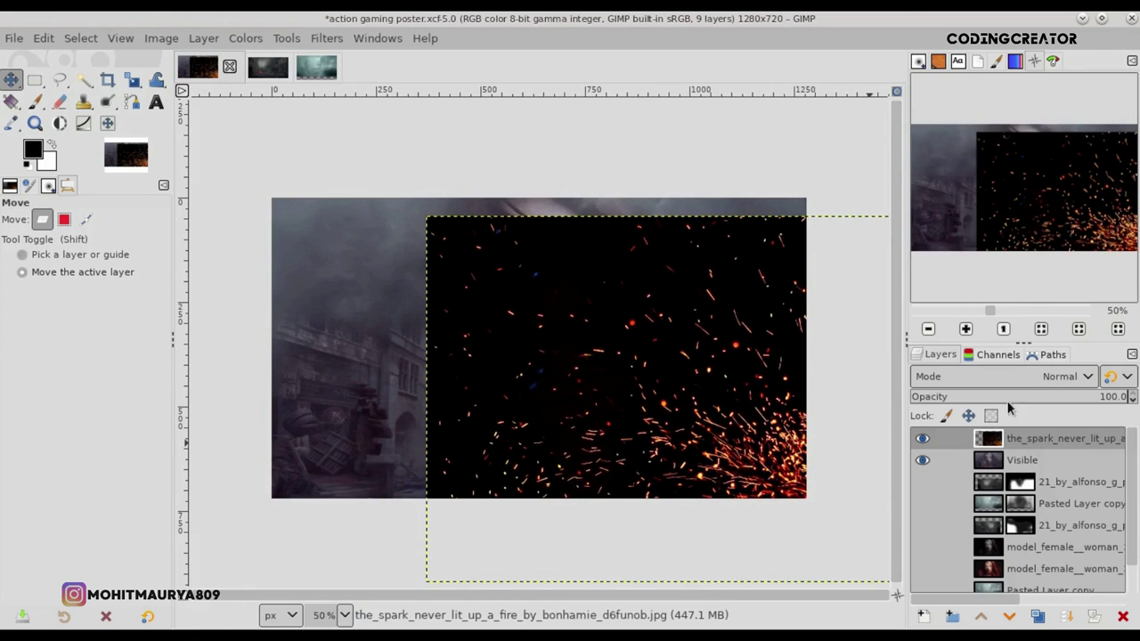
# - Try Screen blend mode on the sparks layer, toggling its visibility to compare
pyautogui.click(1022, 378)
pyautogui.scroll(-4, 961, 462)
pyautogui.click(944, 404)
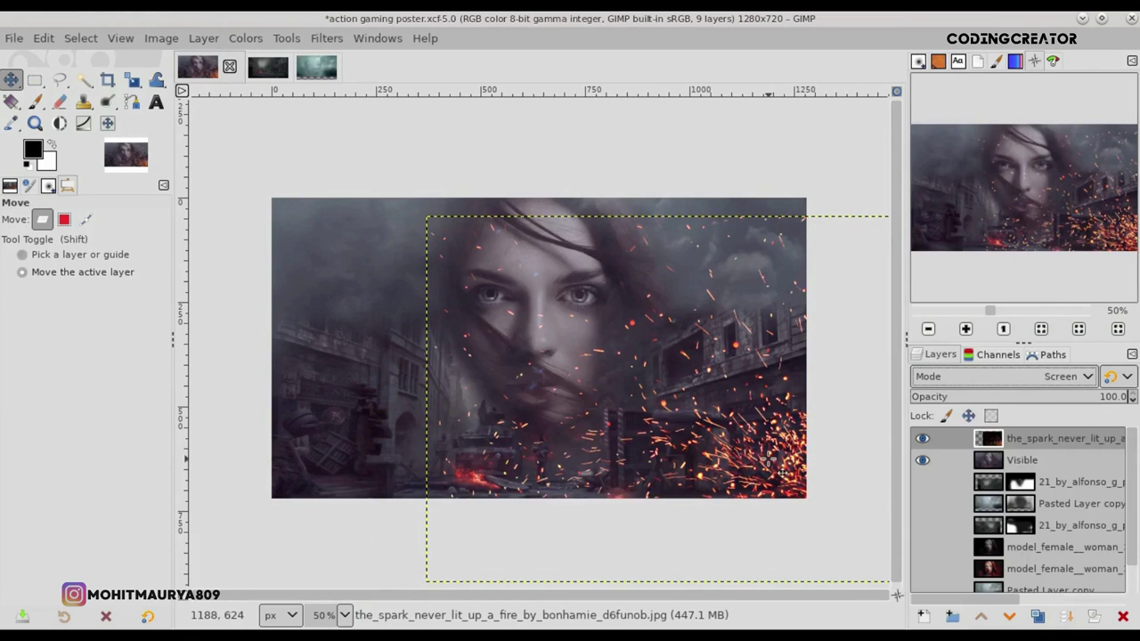
pyautogui.click(921, 440)
pyautogui.click(918, 440)
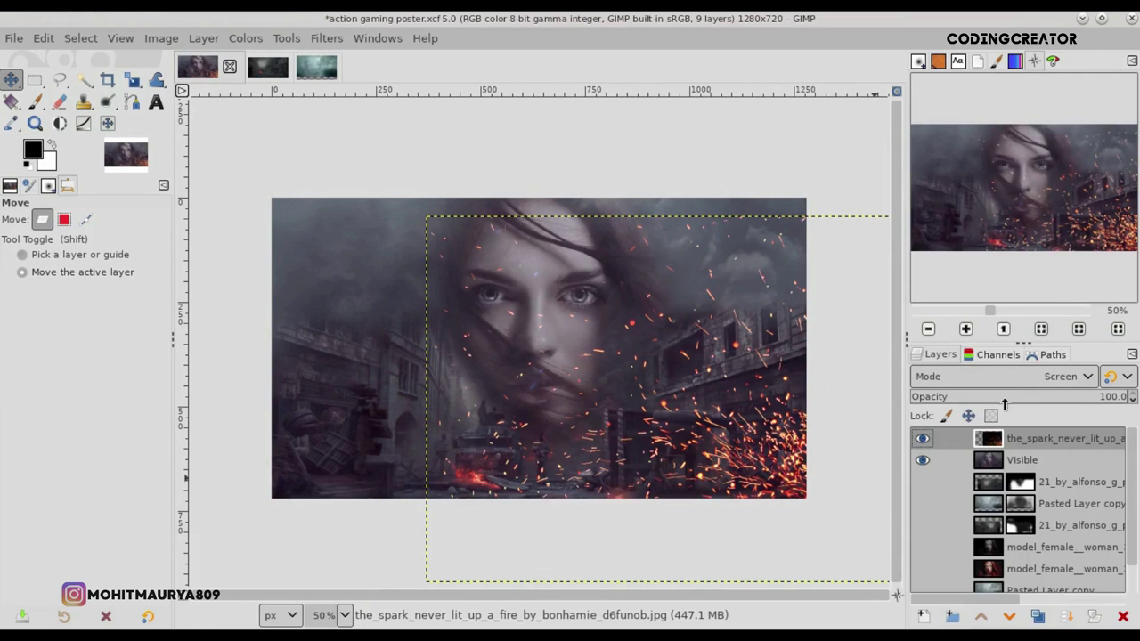
# - Switch the sparks layer to Lighten only mode and compare it on and off
pyautogui.click(1025, 378)
pyautogui.scroll(-3, 980, 369)
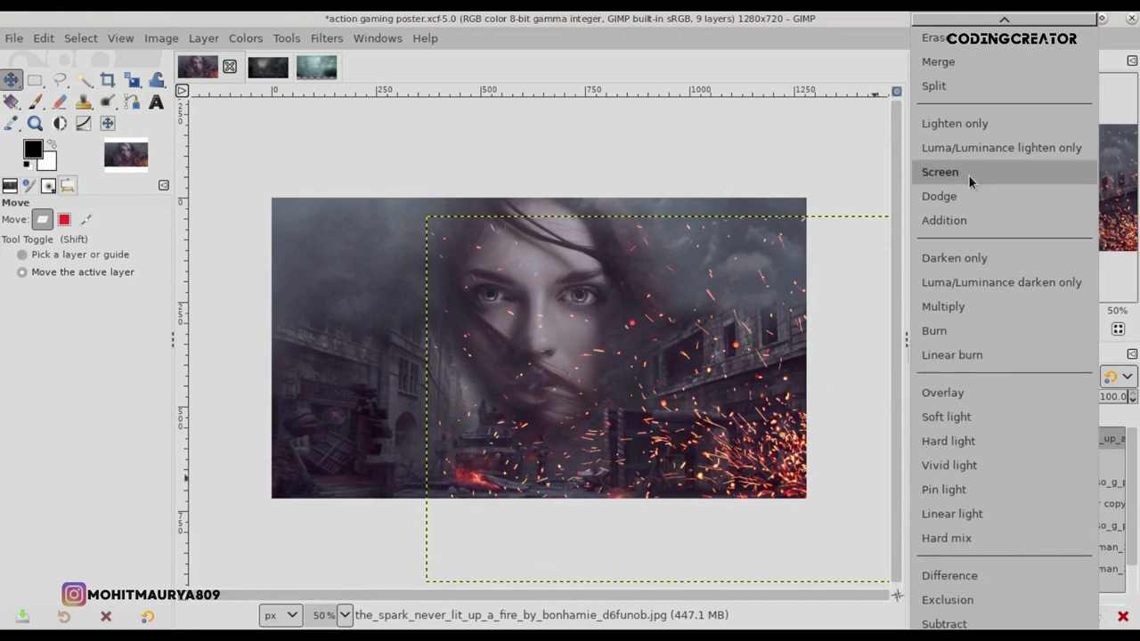
pyautogui.click(969, 122)
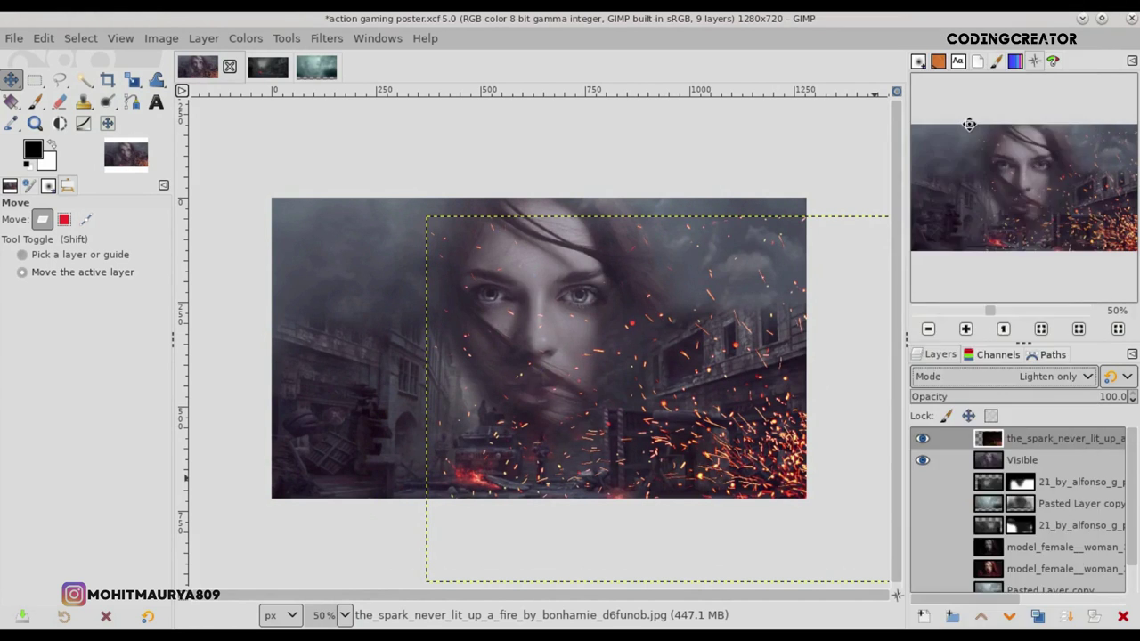
pyautogui.click(927, 439)
pyautogui.click(926, 439)
pyautogui.click(927, 439)
pyautogui.click(926, 439)
pyautogui.click(926, 439)
pyautogui.click(926, 439)
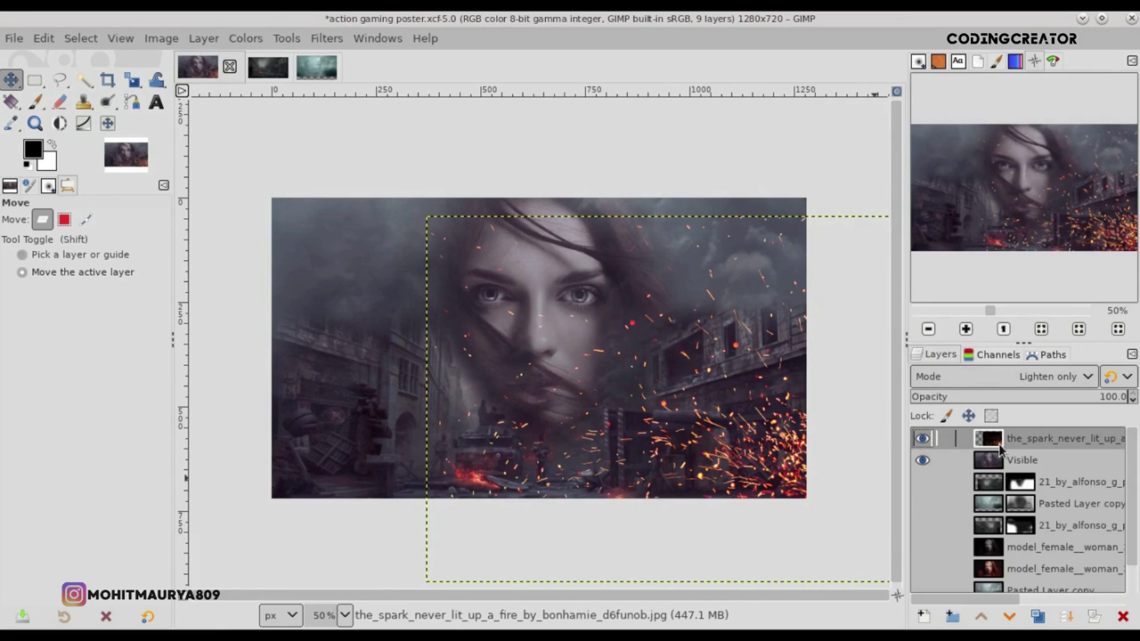
# - Darken the sparks layer's midtones slightly with Levels gamma 0.99
pyautogui.click(245, 38)
pyautogui.click(278, 223)
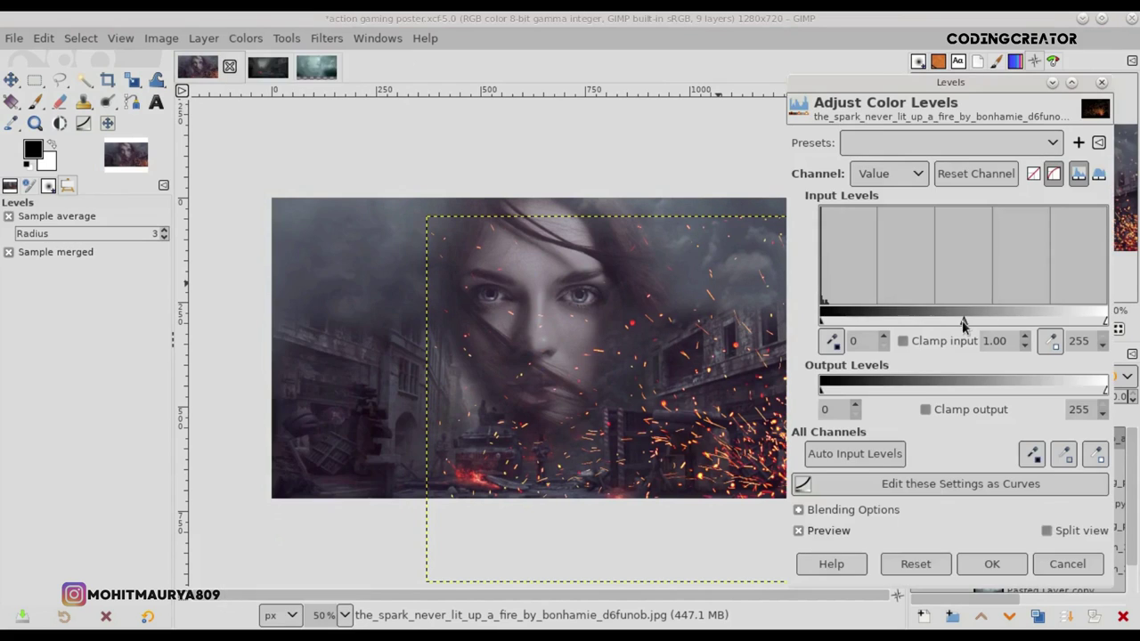
pyautogui.moveTo(962, 323); pyautogui.dragTo(933, 328)
pyautogui.click(990, 565)
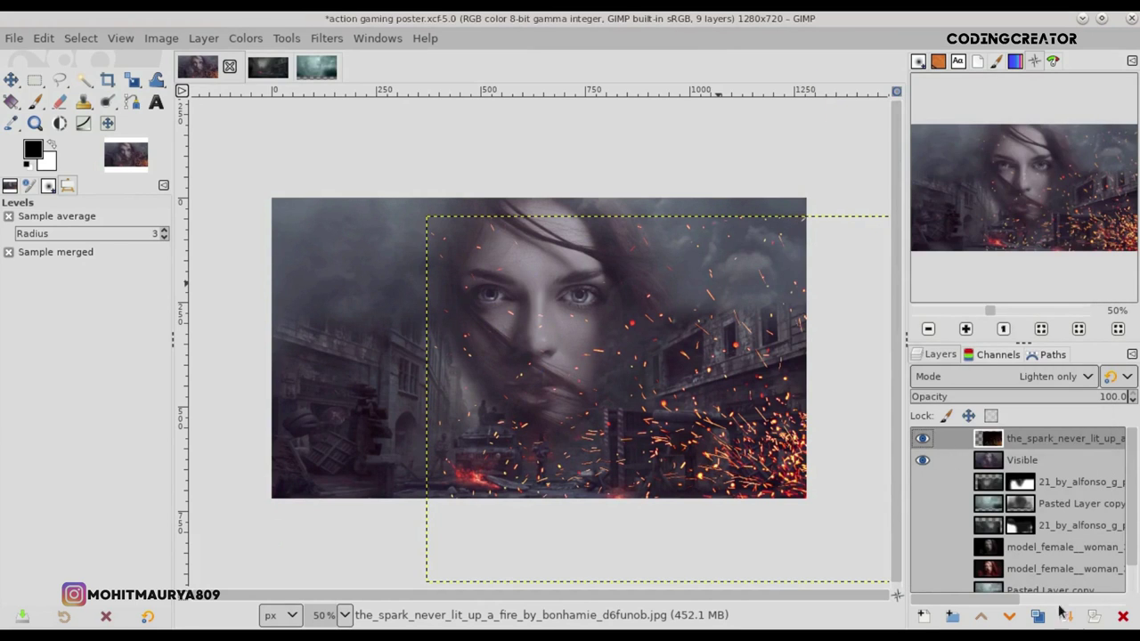
# - Add a white layer mask to the sparks layer and expand it to full image size
pyautogui.click(1094, 617)
pyautogui.click(1018, 604)
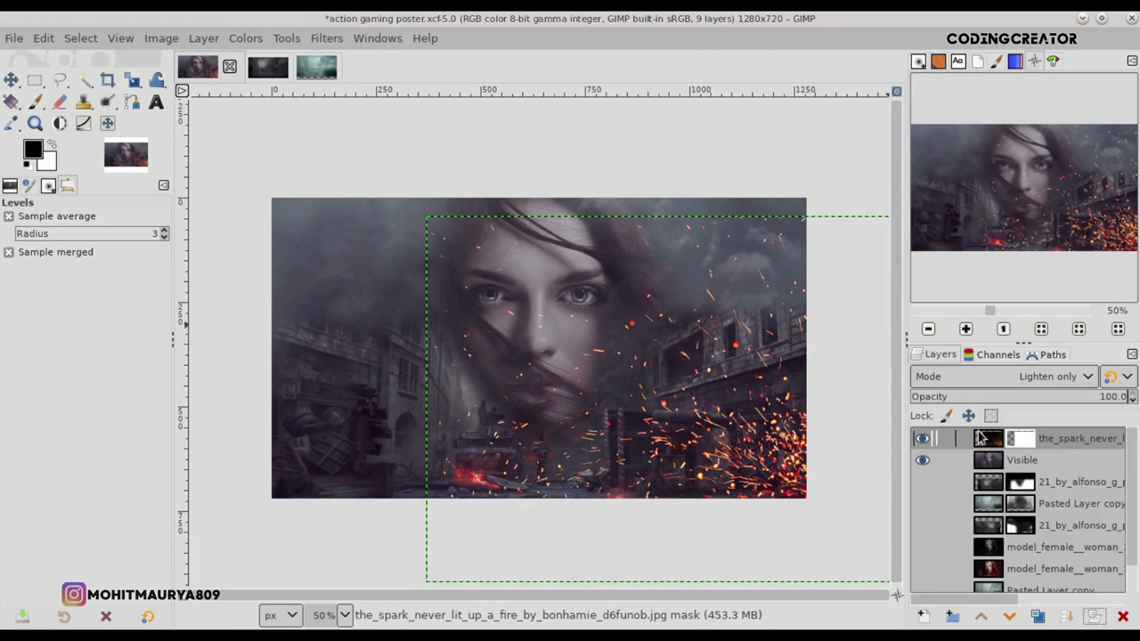
pyautogui.click(980, 436)
pyautogui.click(214, 40)
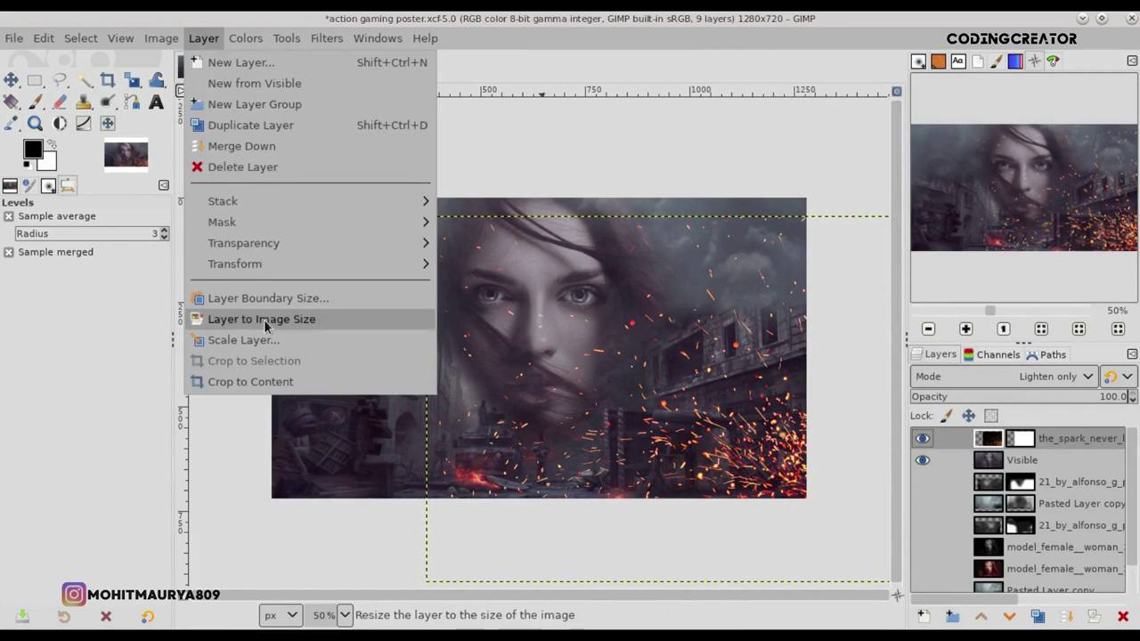
pyautogui.click(272, 318)
# - Paint on the sparks mask with a soft brush to fade the dense bottom-right sparks
pyautogui.click(34, 101)
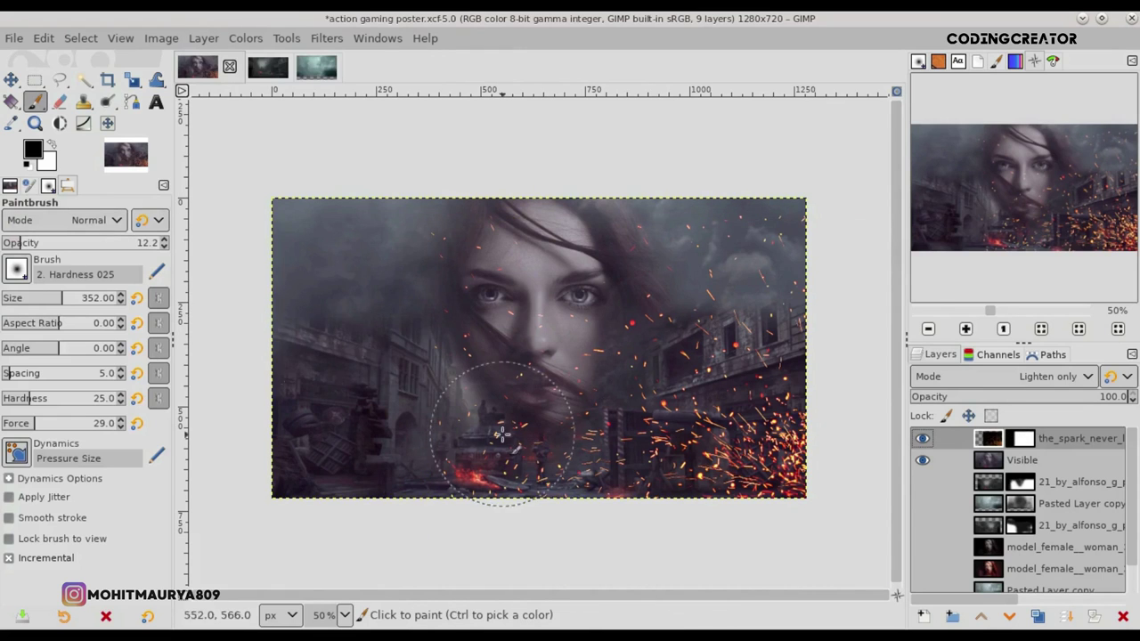
pyautogui.click(1020, 438)
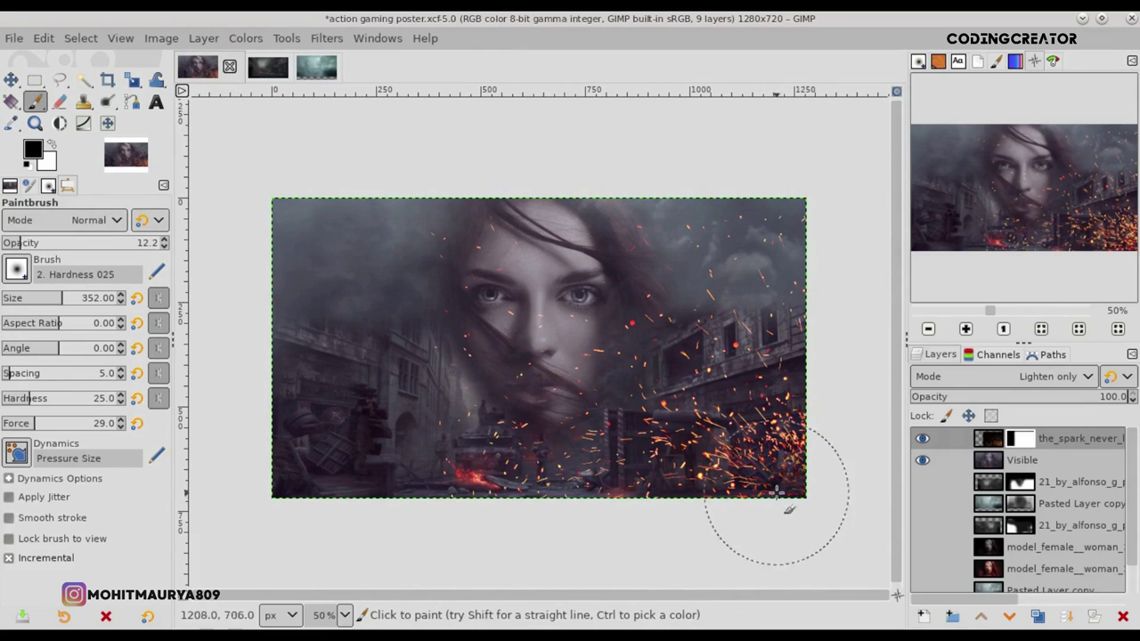
pyautogui.moveTo(814, 471); pyautogui.dragTo(739, 450)
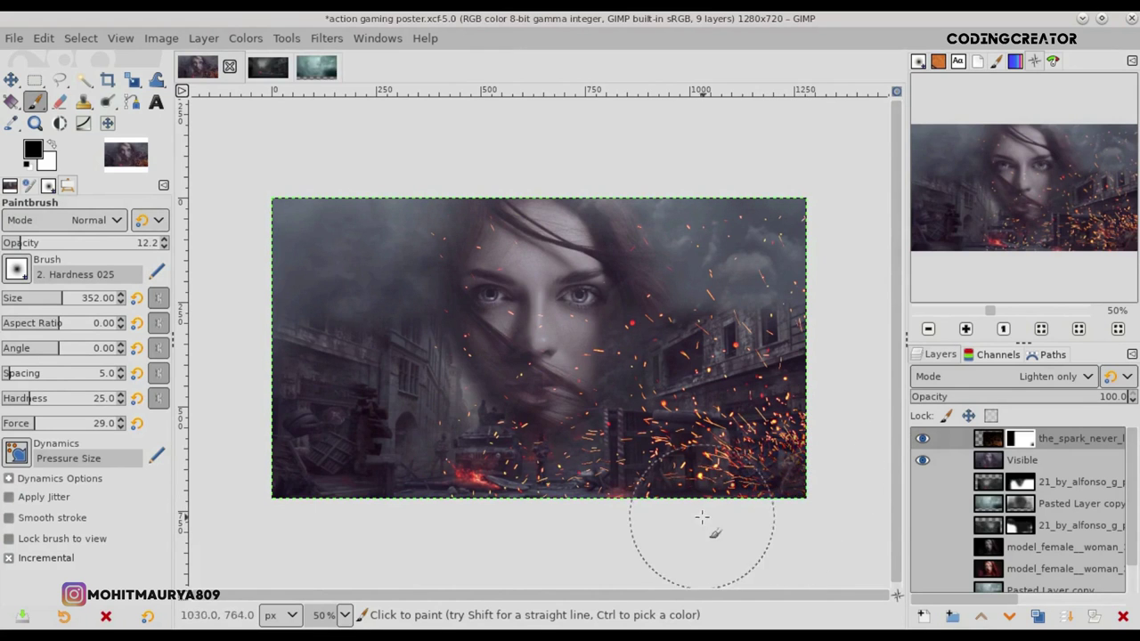
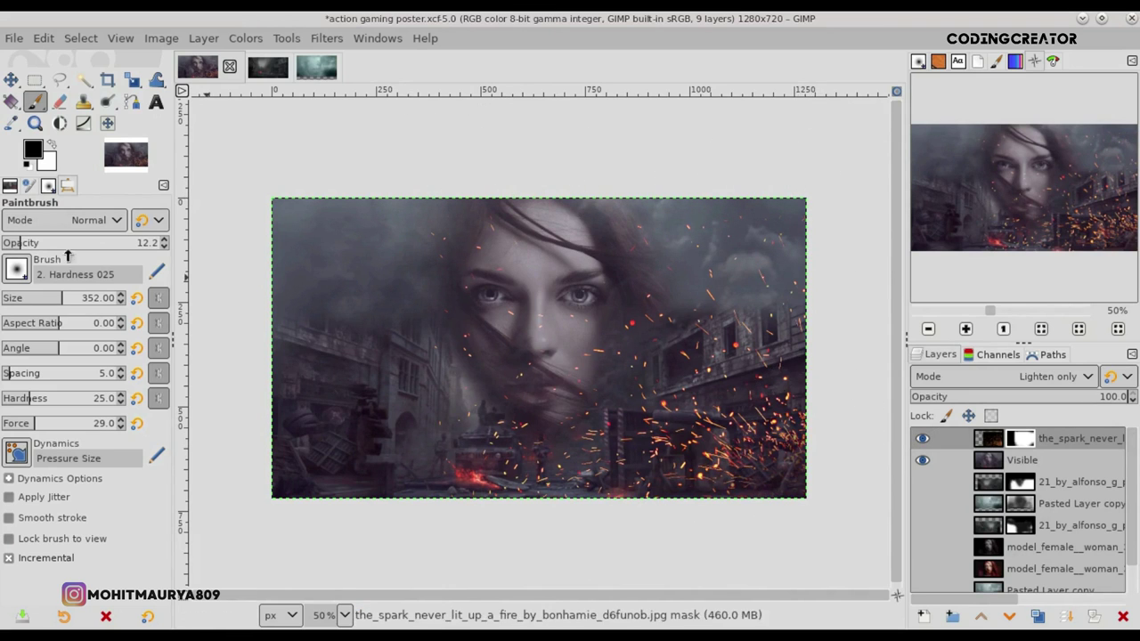
# - Raise the Paintbrush size to 368 px and select the spark layer's image instead of its mask
pyautogui.moveTo(40, 300); pyautogui.dragTo(46, 300)
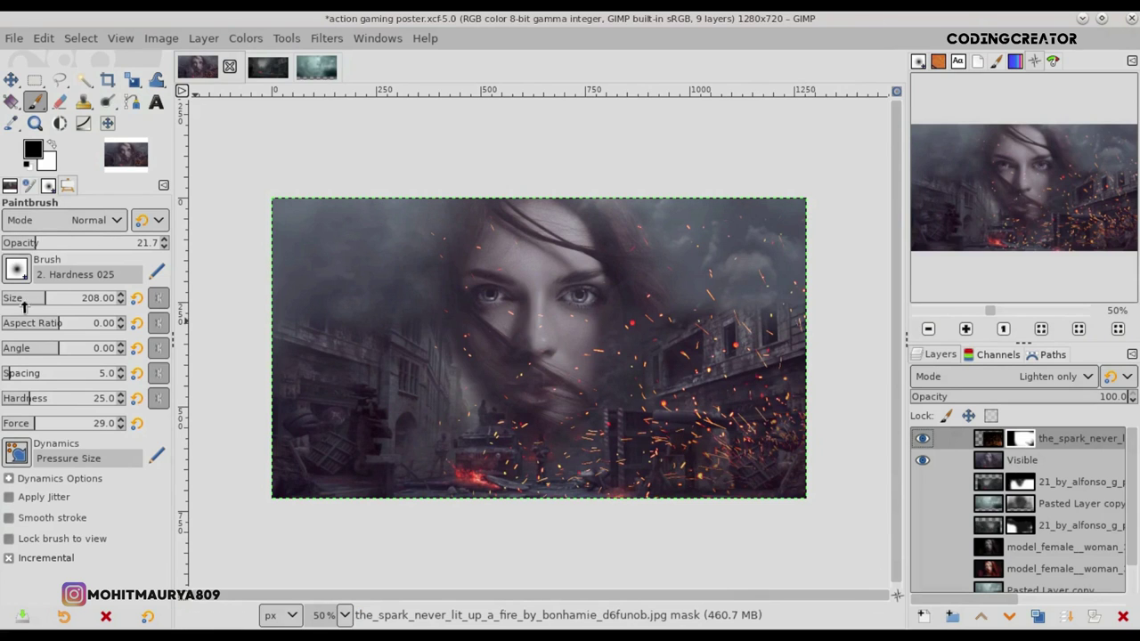
pyautogui.click(64, 301)
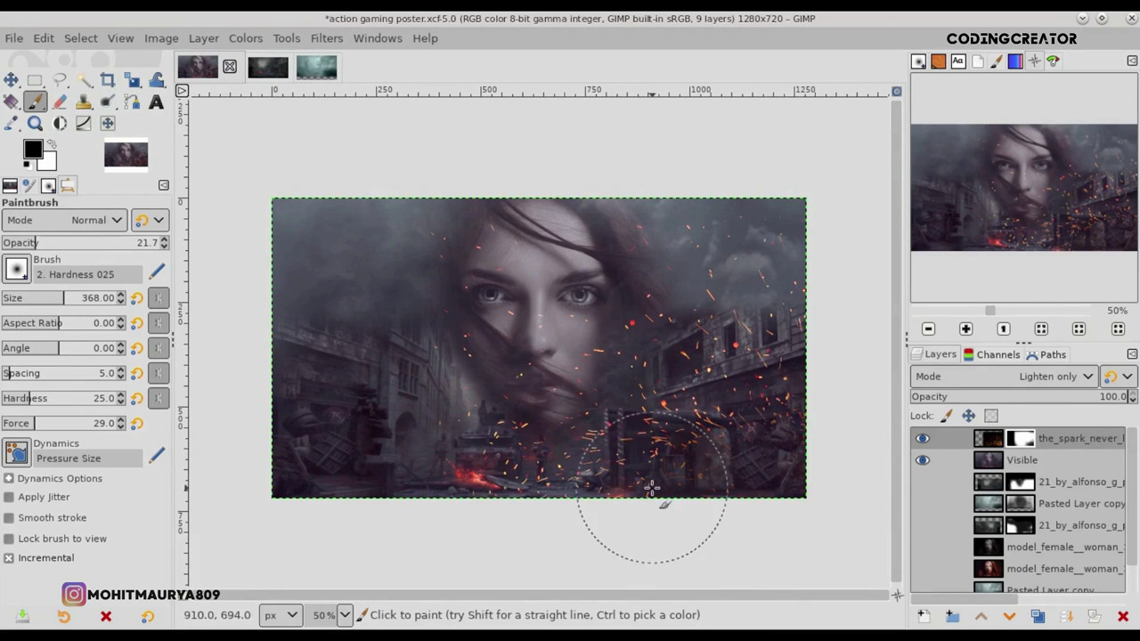
pyautogui.click(987, 438)
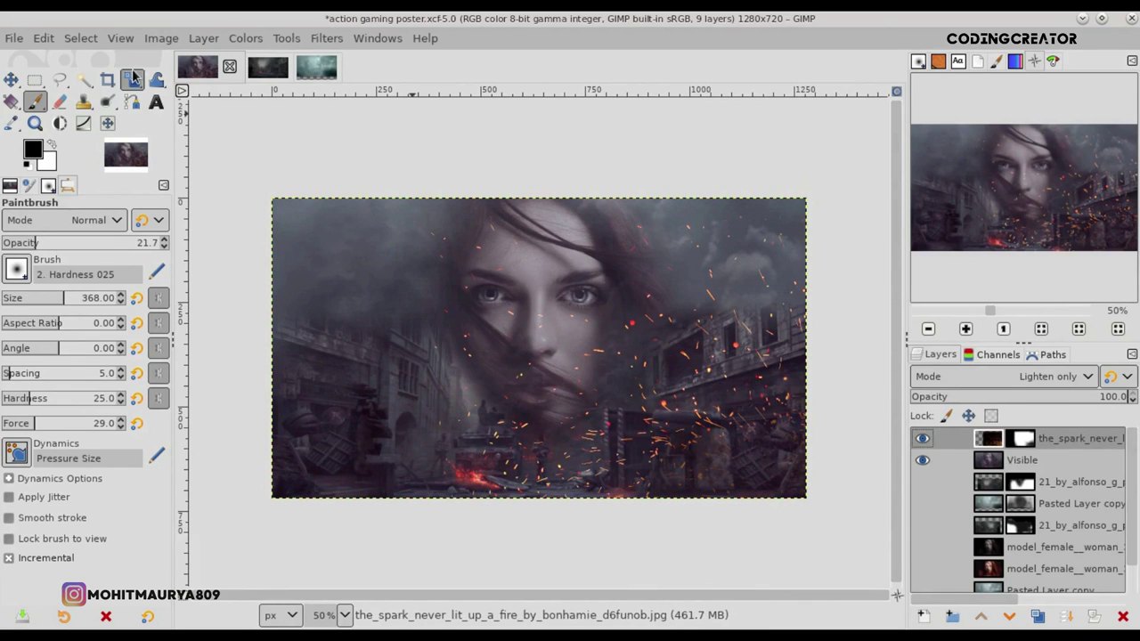
# - Scale the spark layer up to about 1494×840 and nudge it slightly right
pyautogui.click(133, 78)
pyautogui.click(517, 338)
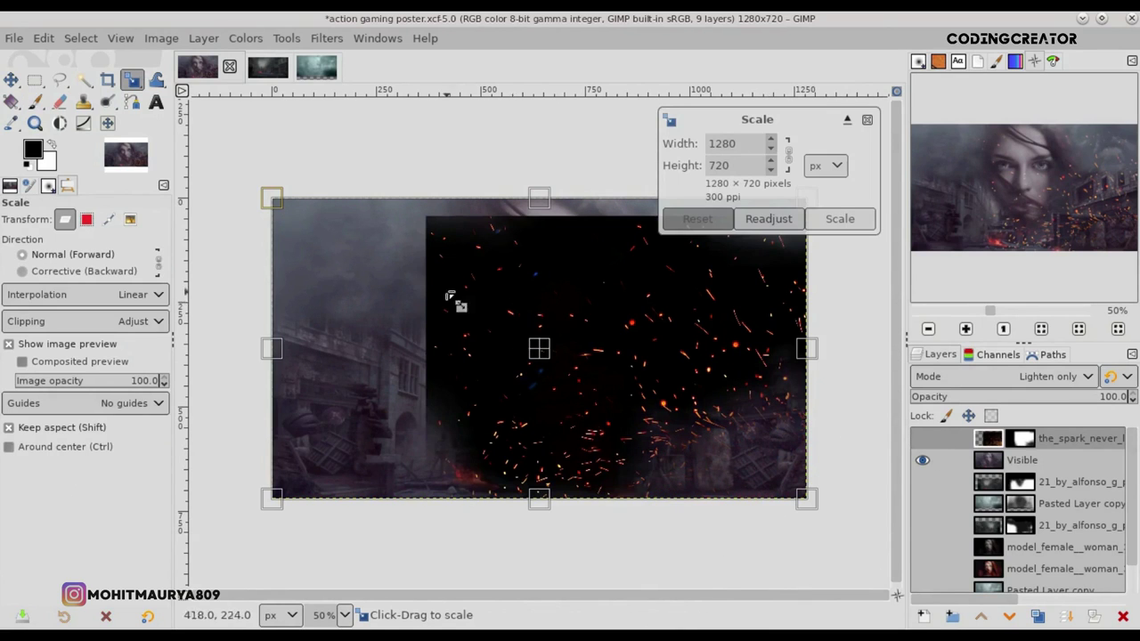
pyautogui.moveTo(540, 297); pyautogui.dragTo(613, 377)
pyautogui.click(131, 80)
pyautogui.click(320, 228)
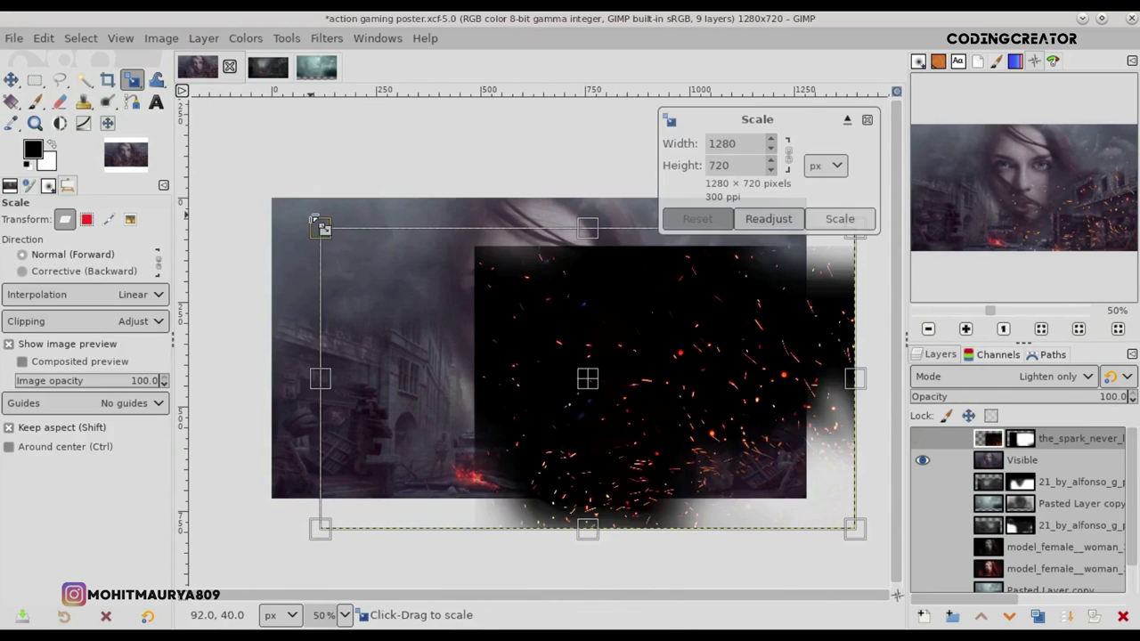
pyautogui.moveTo(318, 224); pyautogui.dragTo(239, 147)
pyautogui.click(846, 220)
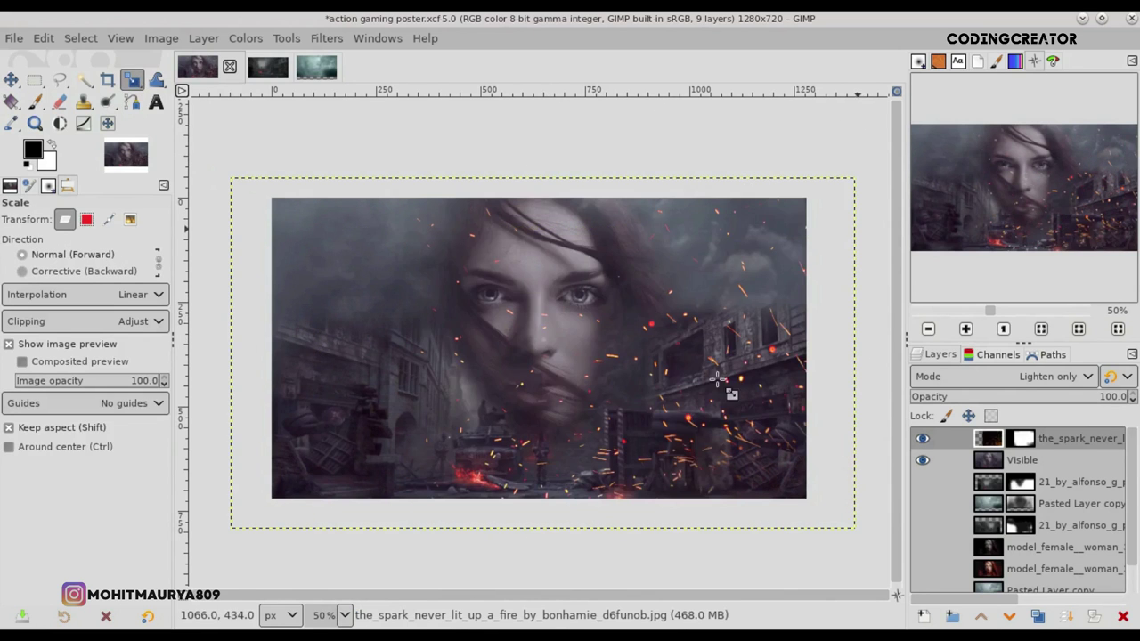
pyautogui.press('m')
pyautogui.moveTo(699, 484); pyautogui.dragTo(711, 484)
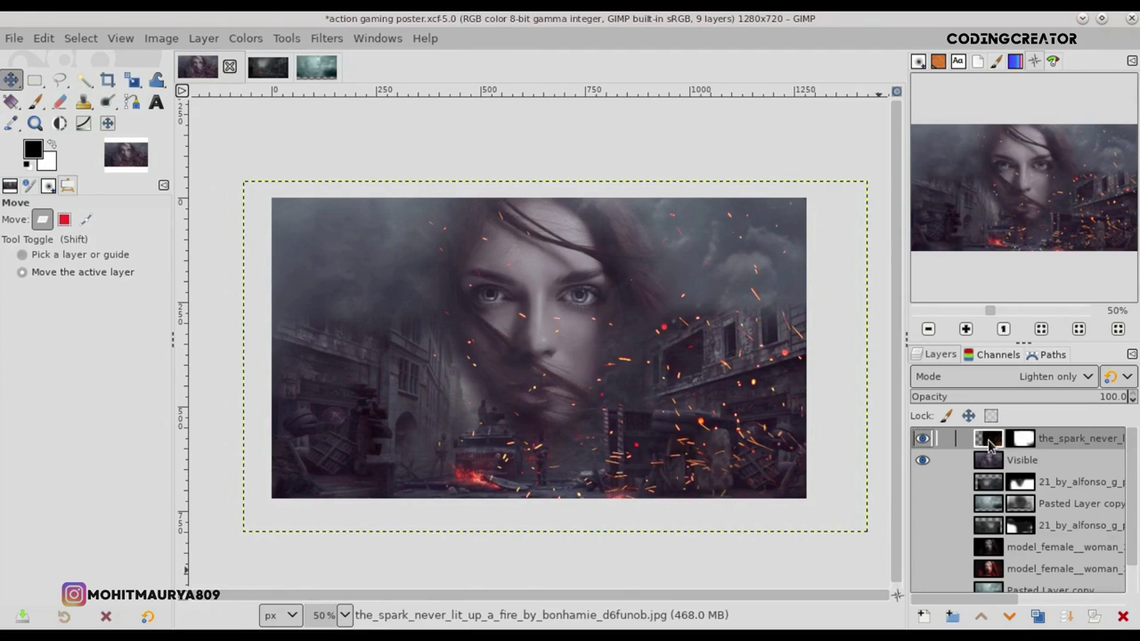
# - Import the smoke jpg from Downloads/Gimp as a new layer, converting its colour profile
pyautogui.click(14, 45)
pyautogui.click(80, 122)
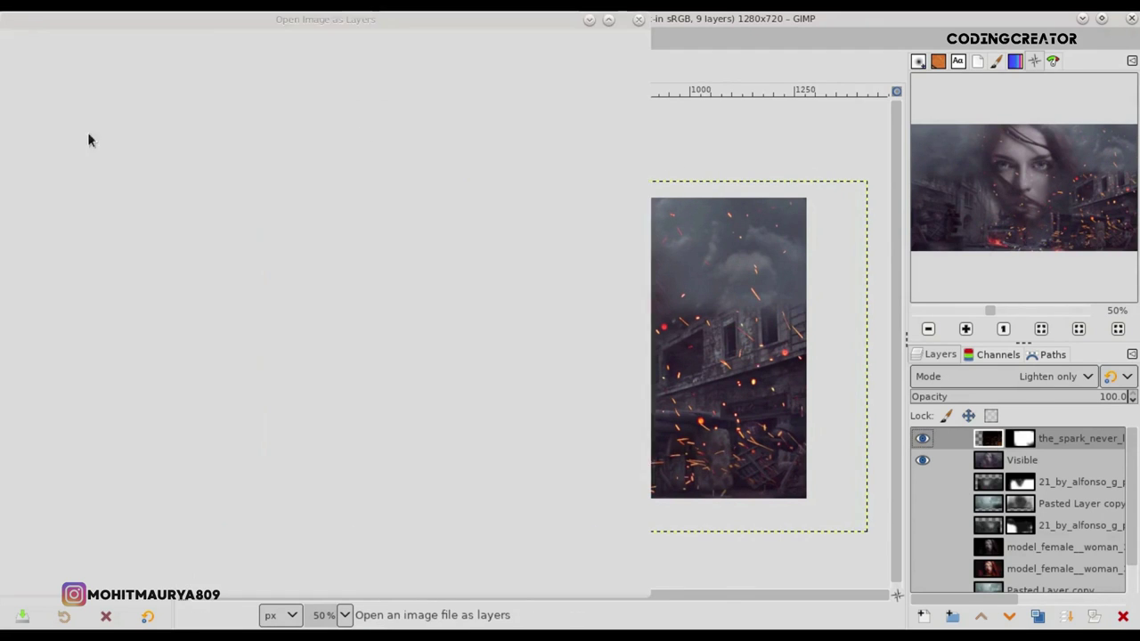
pyautogui.click(41, 417)
pyautogui.click(194, 285)
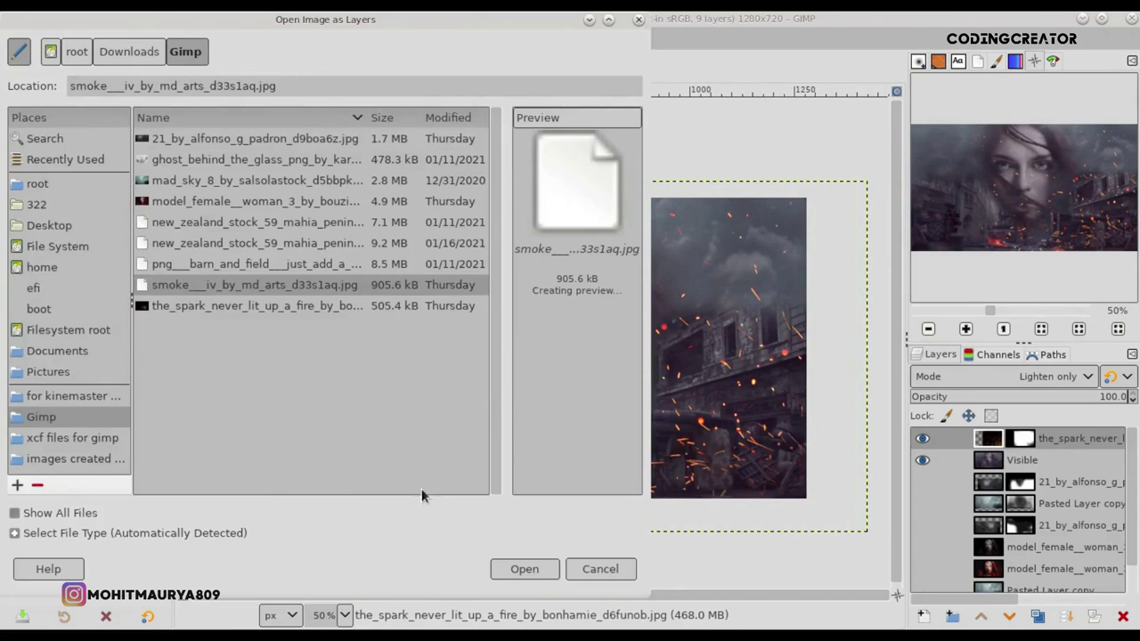
pyautogui.click(528, 571)
pyautogui.click(703, 432)
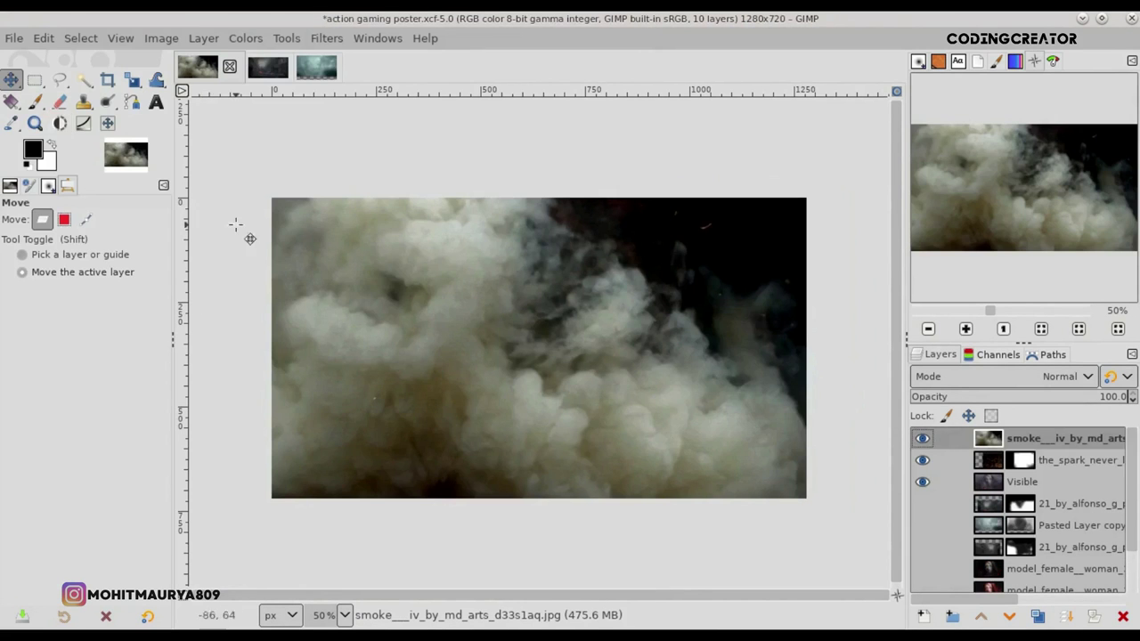
# - Shrink the smoke layer to 1184×818 and move it to the left side
pyautogui.click(131, 80)
pyautogui.click(580, 374)
pyautogui.scroll(-2, 579, 374)
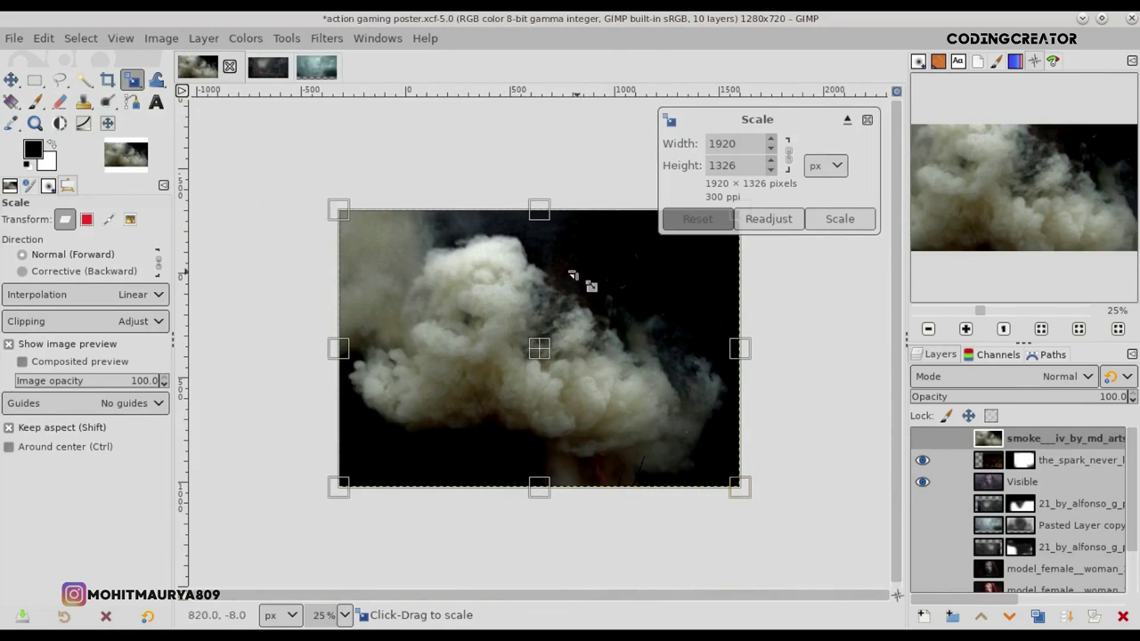
pyautogui.moveTo(735, 483); pyautogui.dragTo(635, 437)
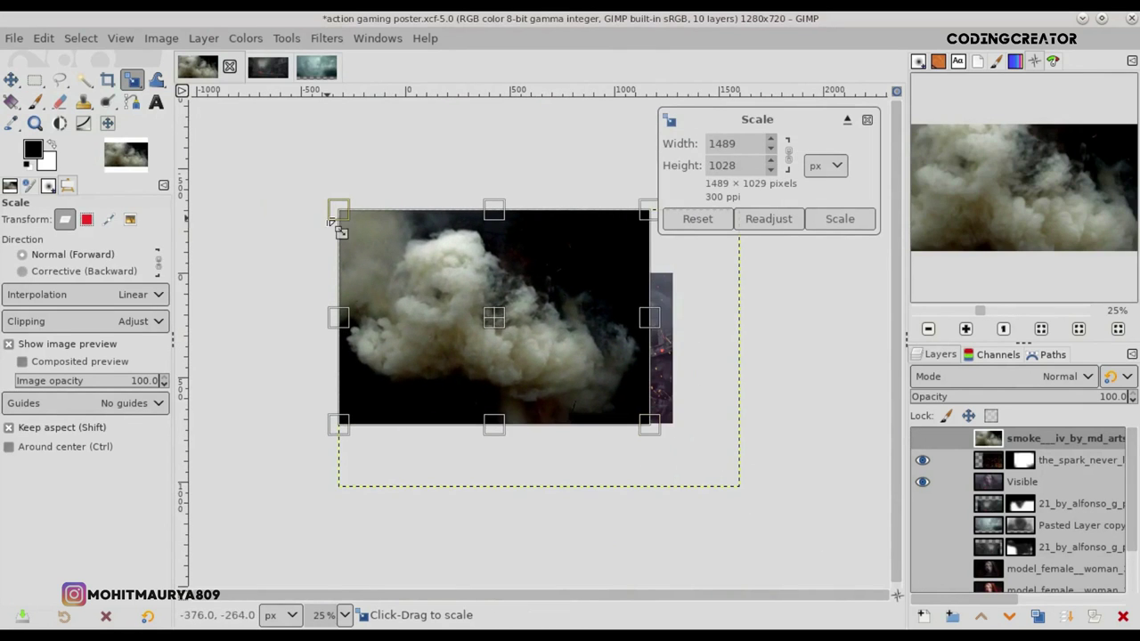
pyautogui.moveTo(337, 222); pyautogui.dragTo(403, 256)
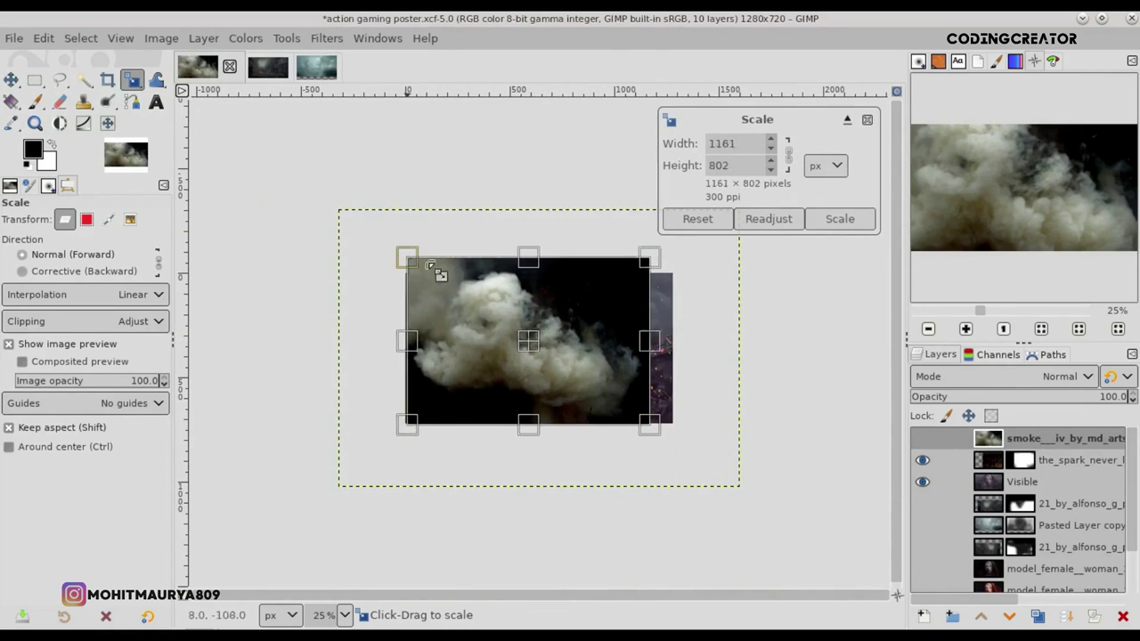
pyautogui.click(820, 220)
pyautogui.scroll(2, 540, 376)
pyautogui.press('m')
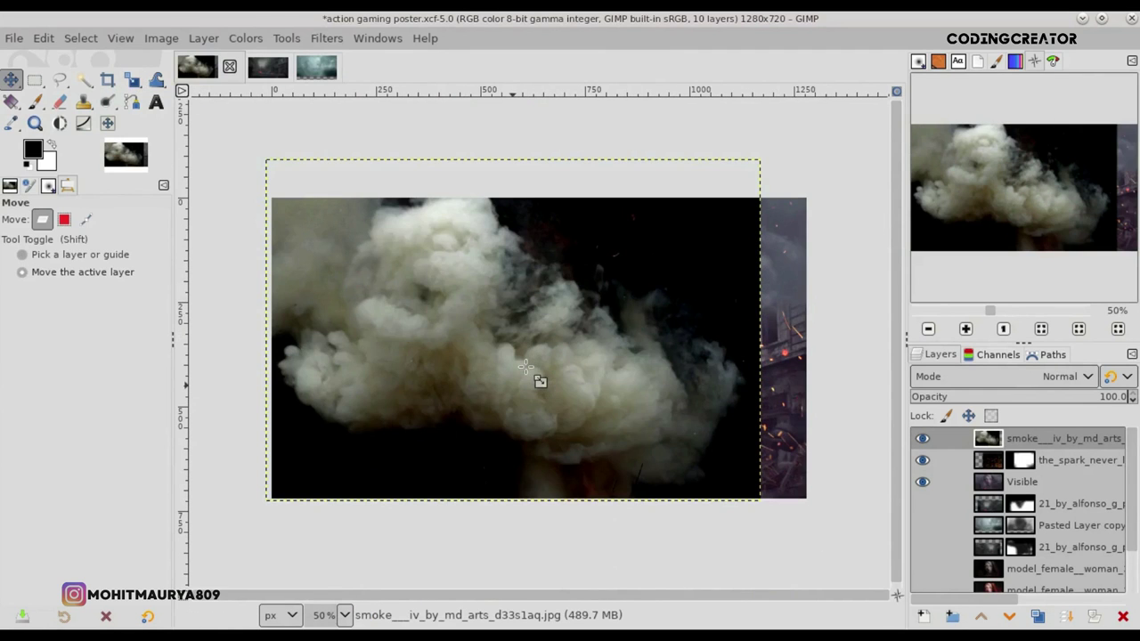
pyautogui.moveTo(627, 385); pyautogui.dragTo(474, 406)
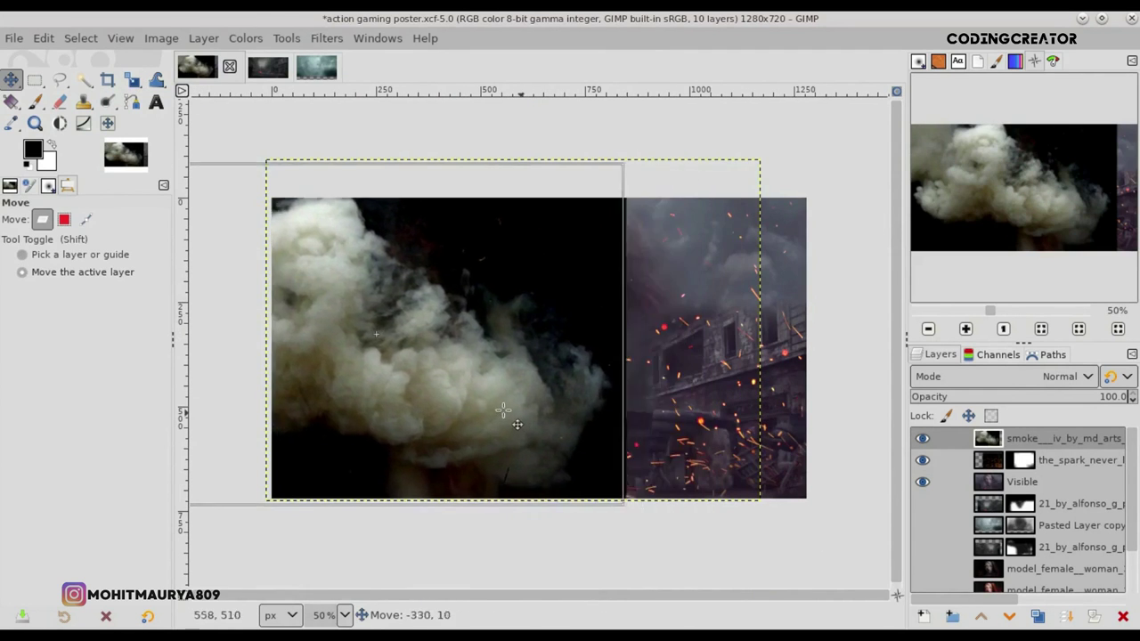
# - Set the smoke layer to Screen mode and desaturate it to 0
pyautogui.click(1060, 376)
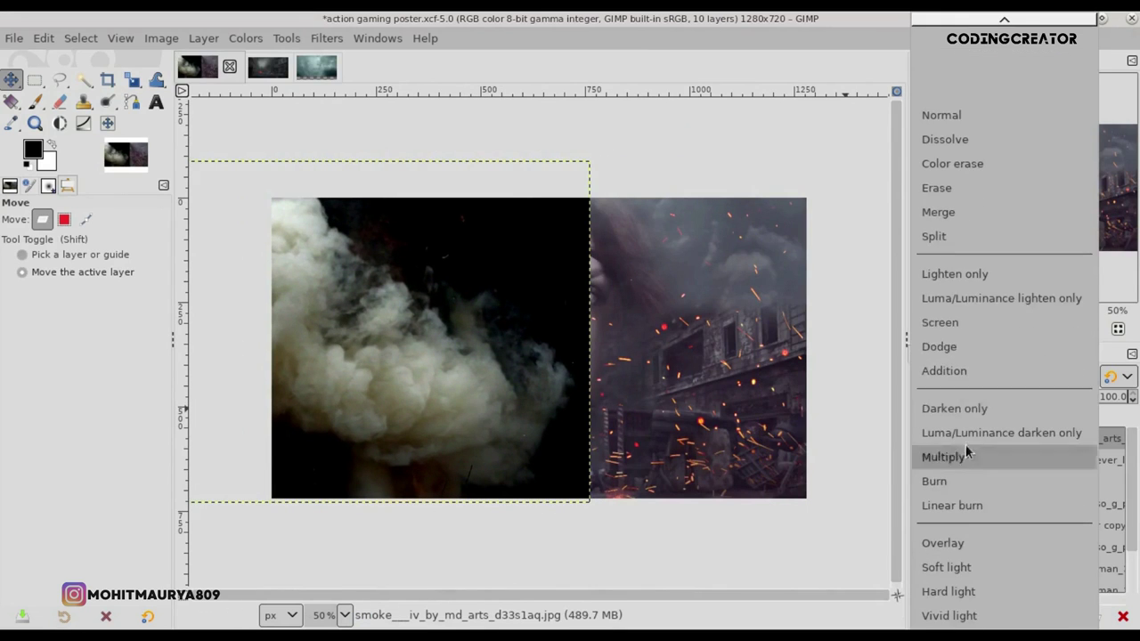
pyautogui.click(973, 331)
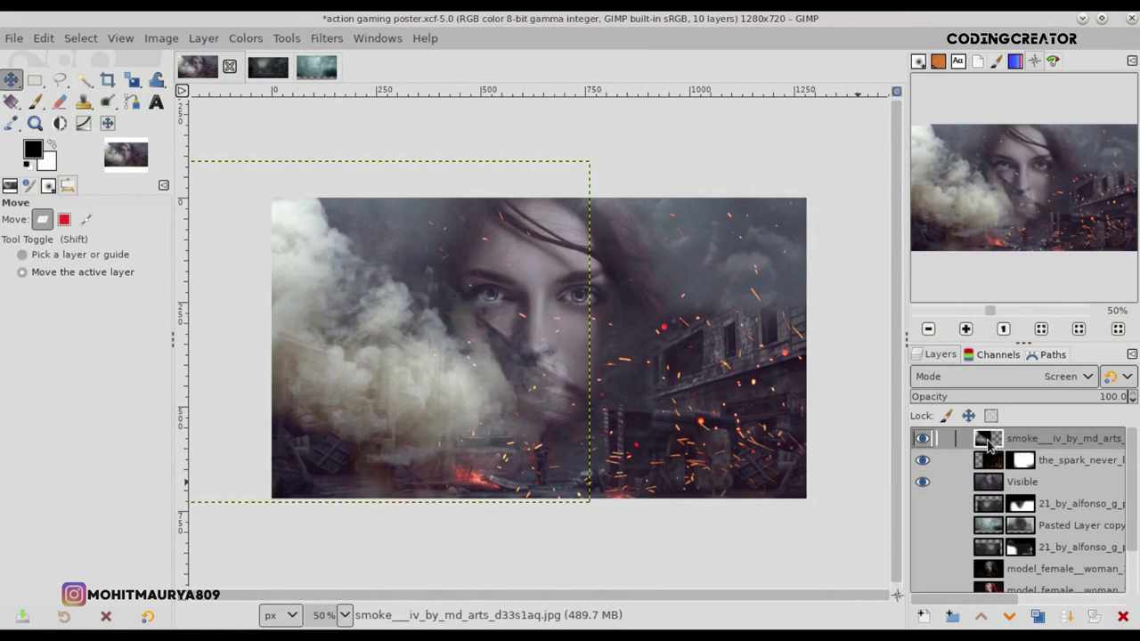
pyautogui.click(244, 39)
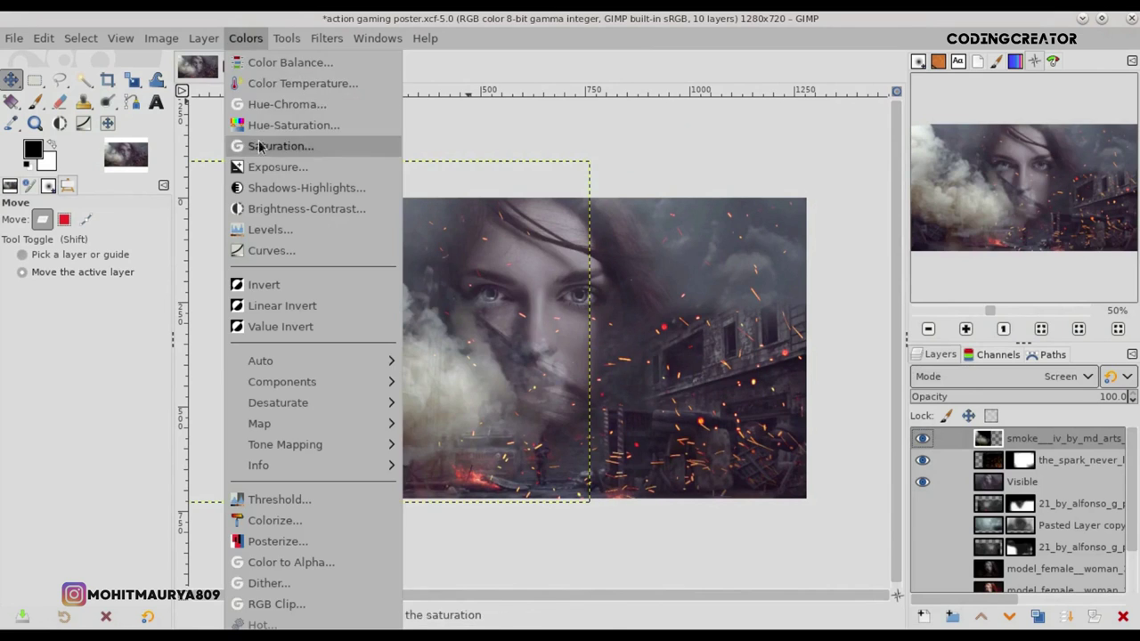
pyautogui.click(276, 145)
pyautogui.moveTo(933, 168); pyautogui.dragTo(830, 167)
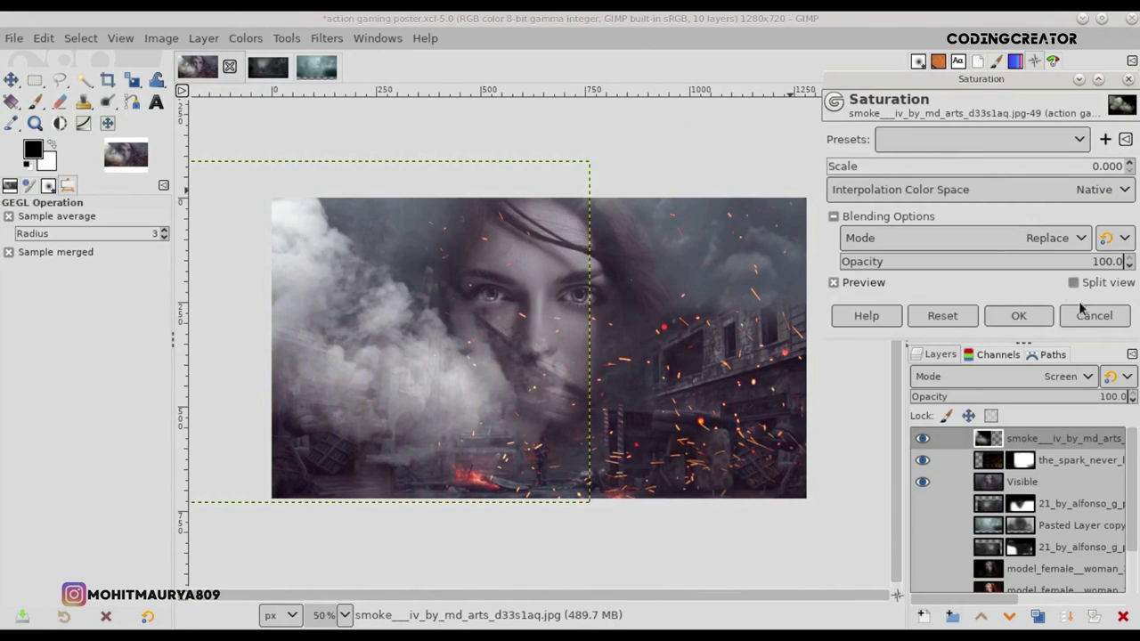
pyautogui.click(1018, 315)
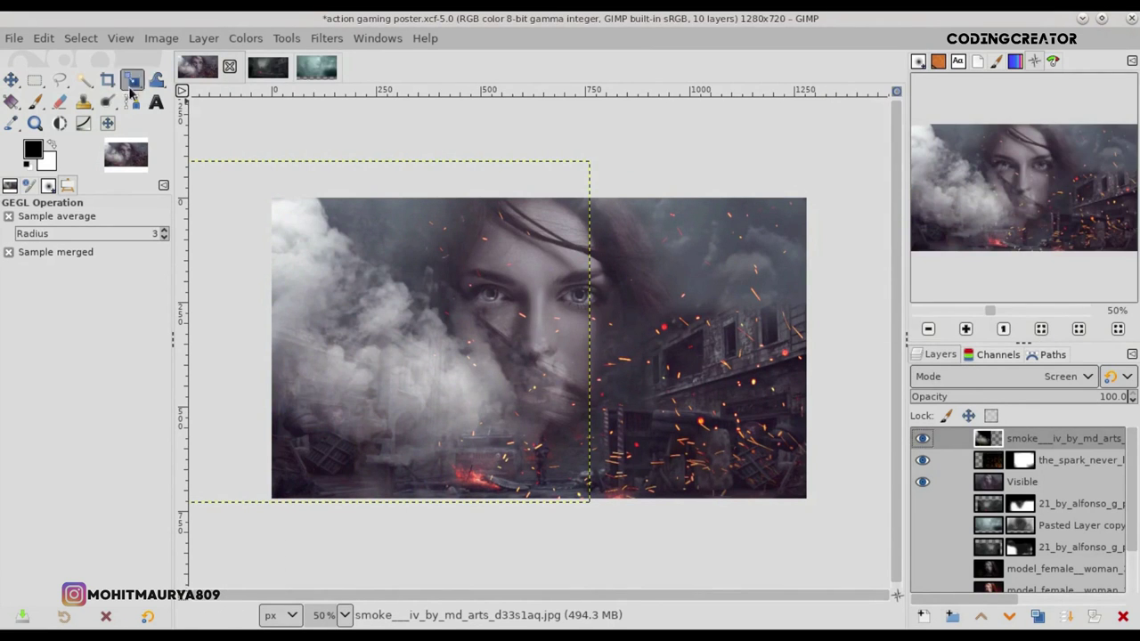
pyautogui.click(131, 81)
# - Shrink the smoke layer to about 1049×725
pyautogui.moveTo(250, 187)
pyautogui.mouseDown()
pyautogui.moveTo(280, 242)
pyautogui.moveTo(272, 233)
pyautogui.mouseUp()
pyautogui.moveTo(613, 516); pyautogui.dragTo(605, 512)
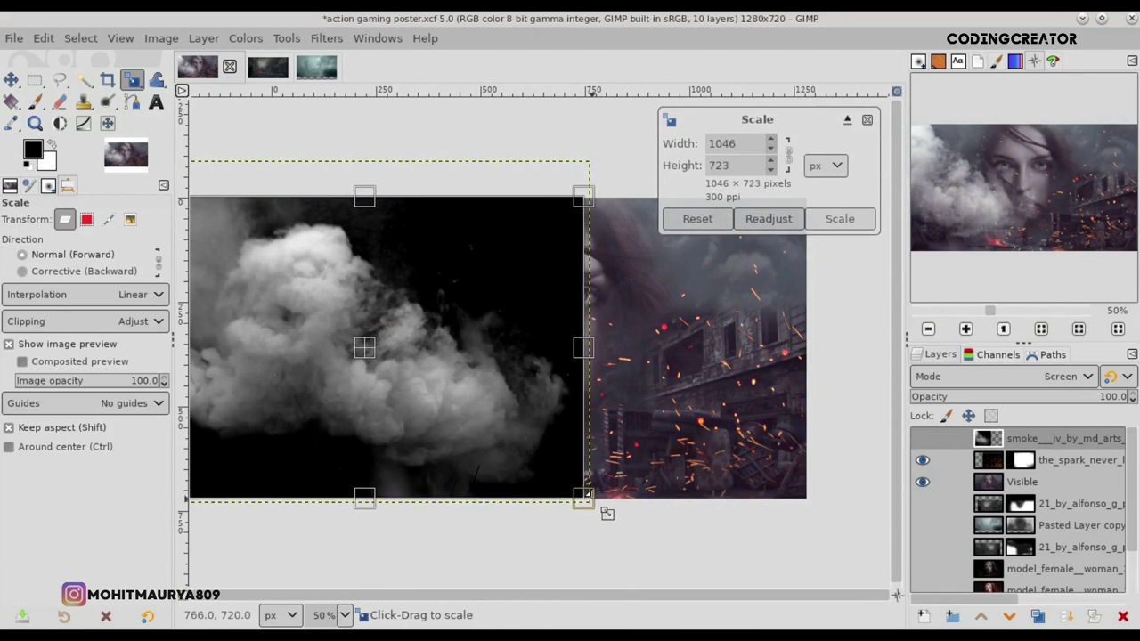
pyautogui.click(839, 220)
# - Nudge the smoke layer left into place and add a white layer mask
pyautogui.press('m')
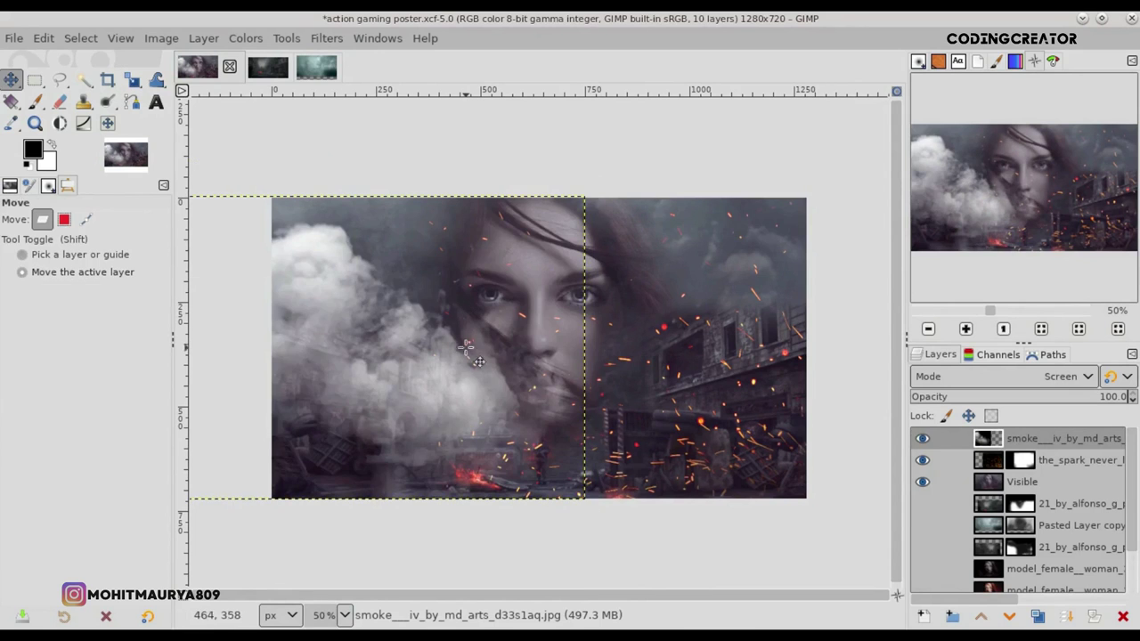
pyautogui.hotkey('shift', 'Left')
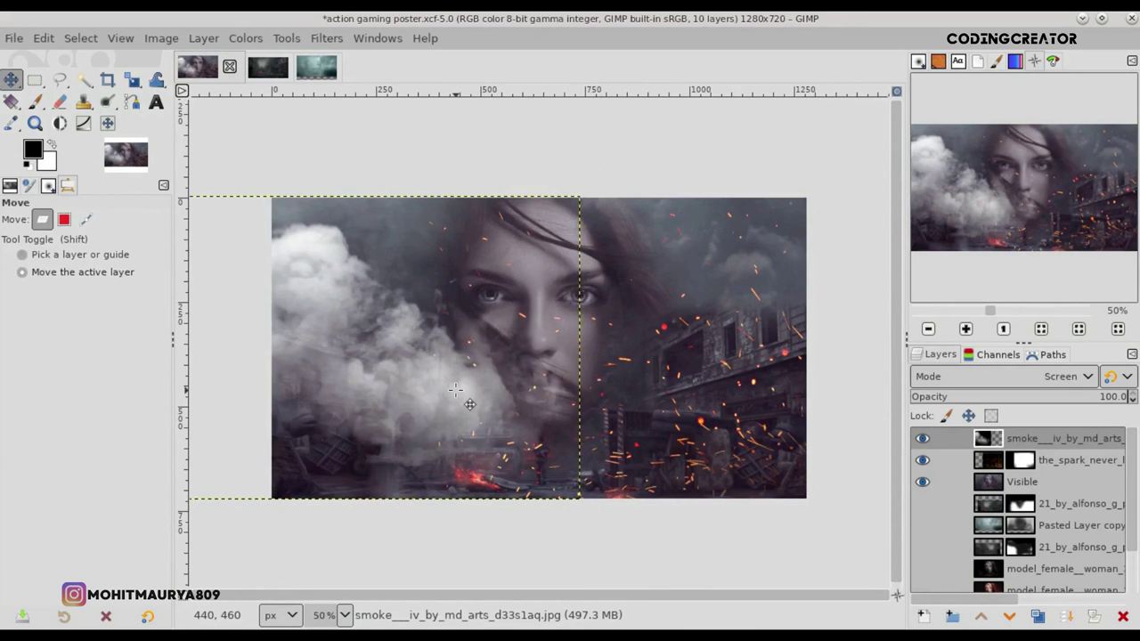
pyautogui.hotkey('shift', 'Left')
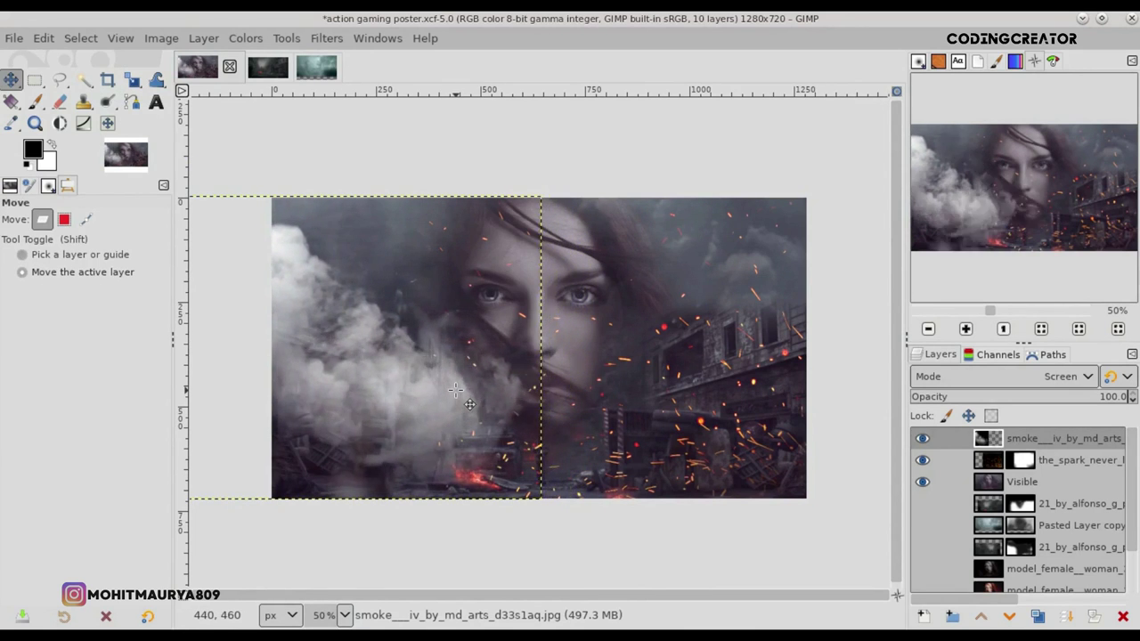
pyautogui.hotkey('shift', 'Left')
pyautogui.hotkey('shift', 'Right')
pyautogui.hotkey('shift', 'Right')
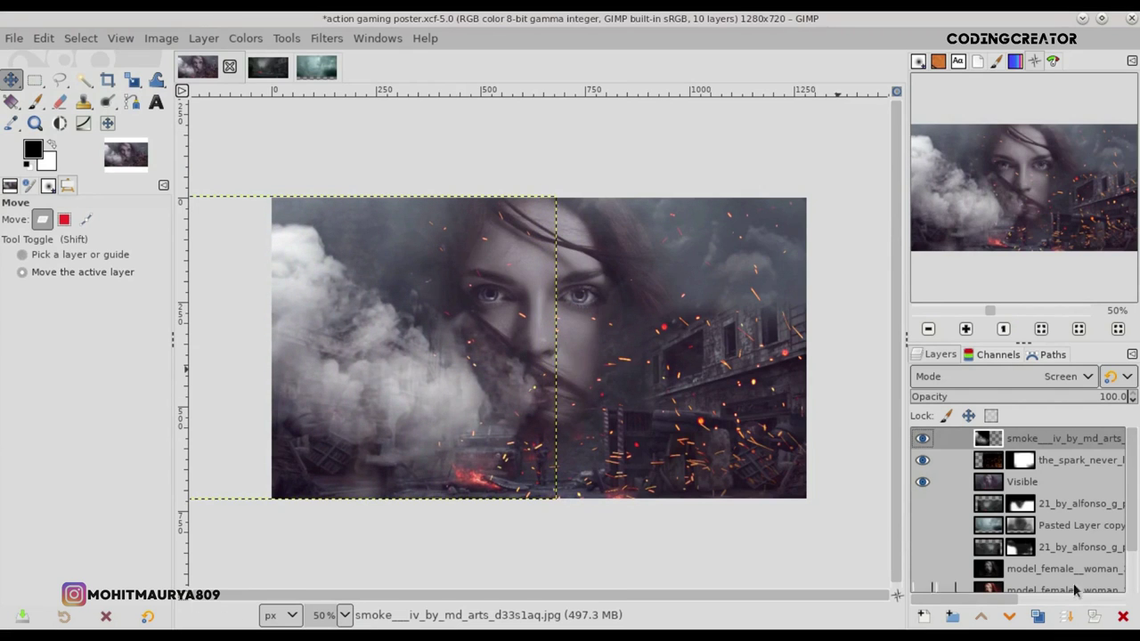
pyautogui.click(1093, 617)
pyautogui.click(1018, 603)
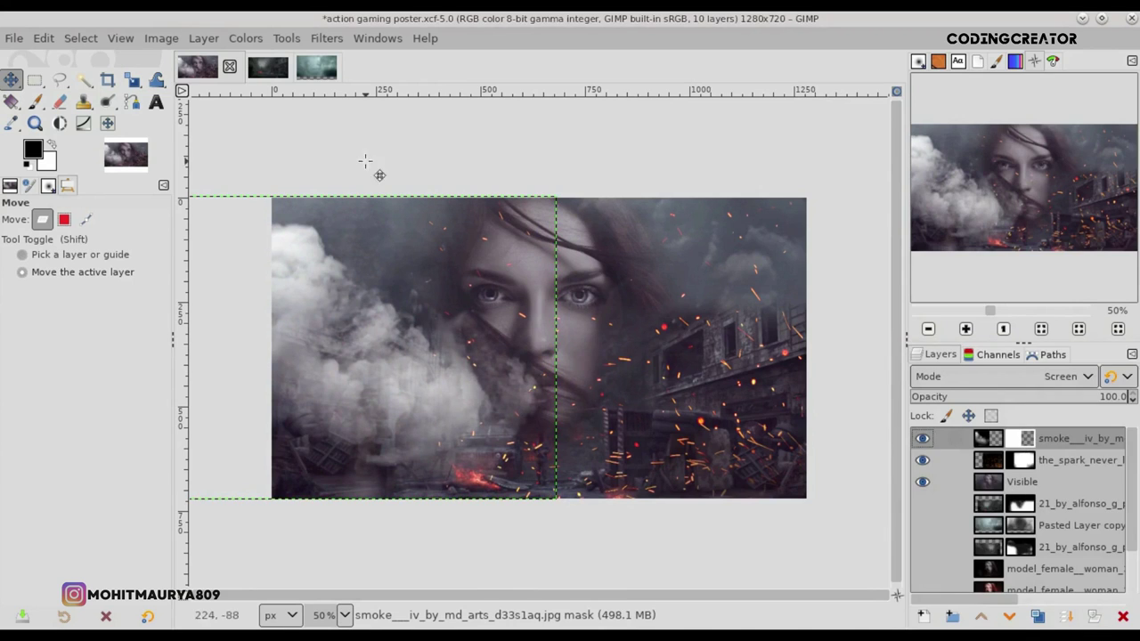
# - Paint black on the smoke mask over the woman's face and lower smoke opacity to 46.7
pyautogui.click(36, 101)
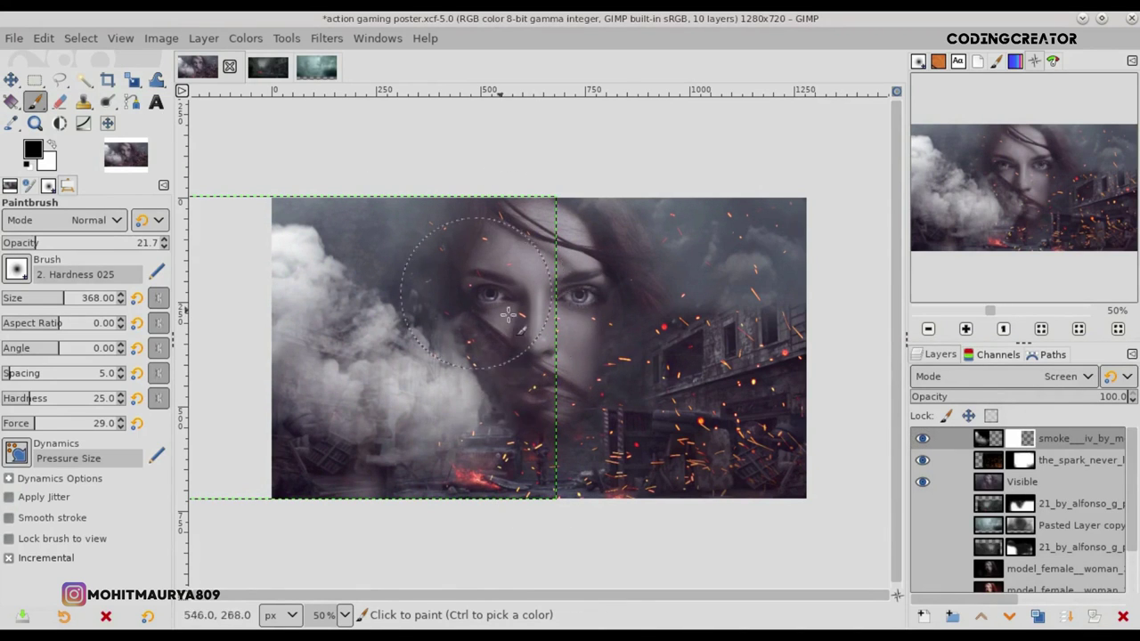
pyautogui.moveTo(508, 315); pyautogui.dragTo(547, 535)
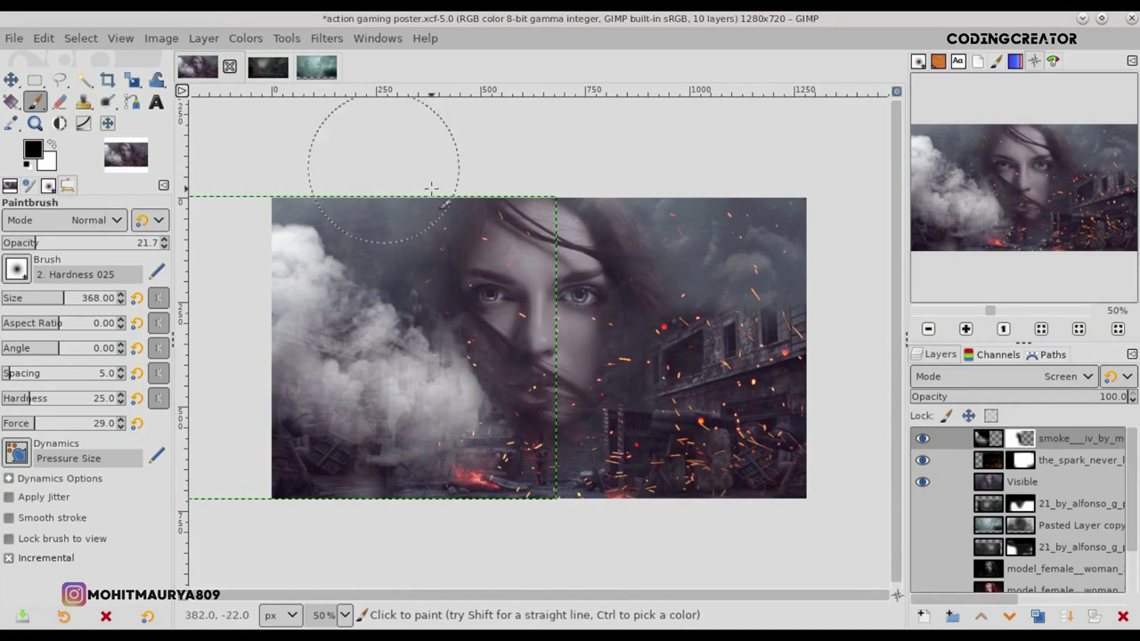
pyautogui.click(989, 438)
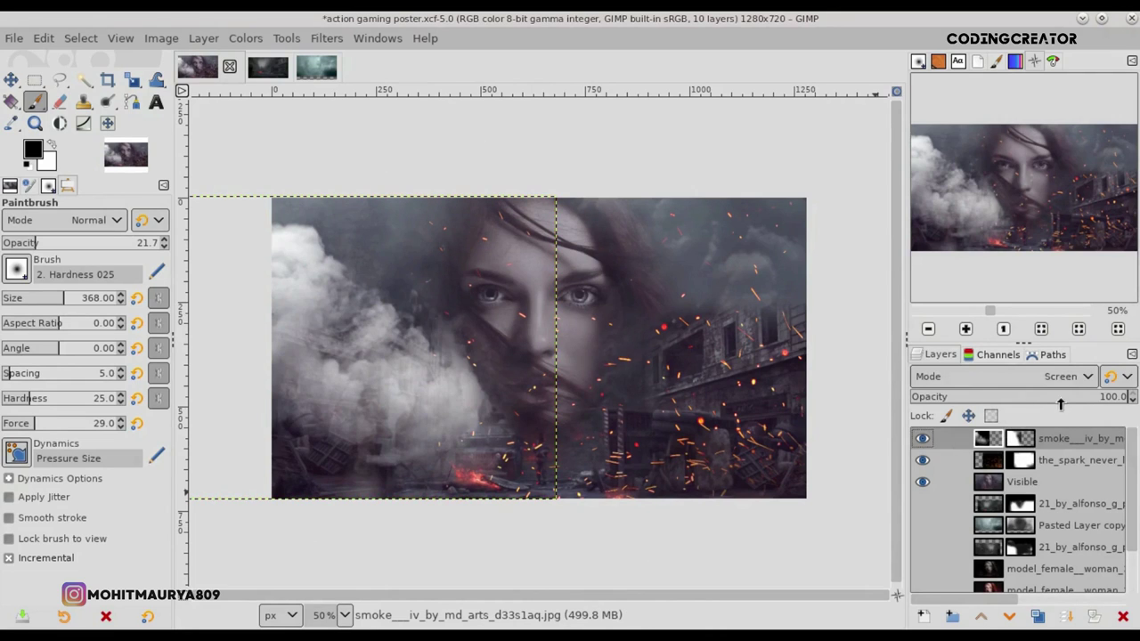
pyautogui.moveTo(1043, 397); pyautogui.dragTo(1014, 403)
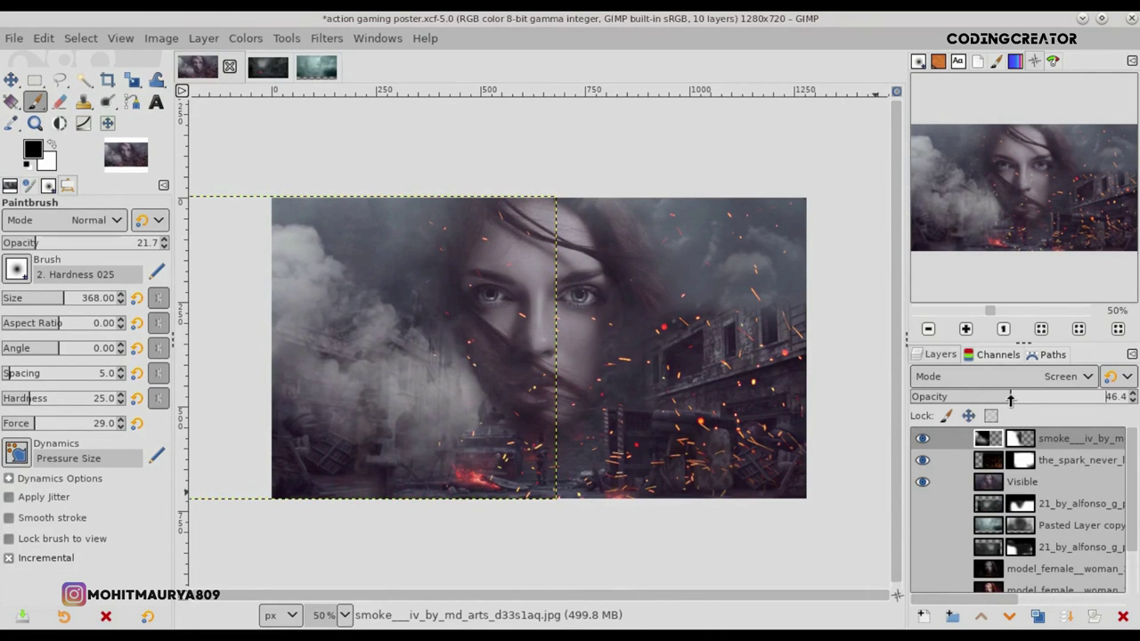
pyautogui.click(35, 80)
# - Import fire_002 from Downloads/Gimp as a new layer, accepting the profile conversion
pyautogui.click(10, 80)
pyautogui.click(13, 37)
pyautogui.click(49, 119)
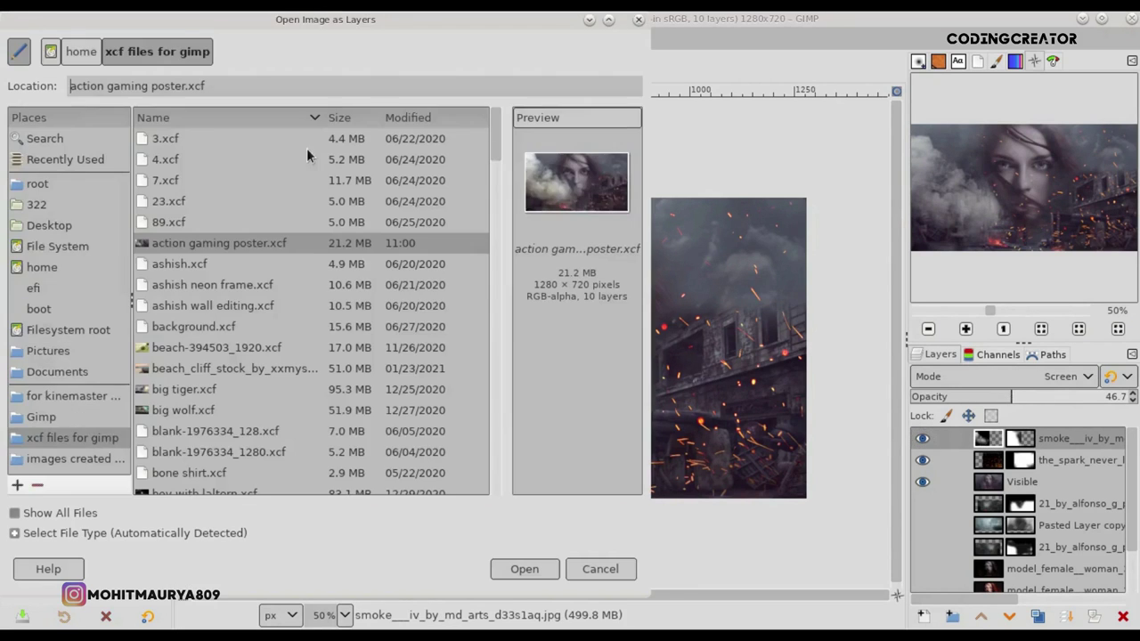
pyautogui.click(92, 419)
pyautogui.click(220, 161)
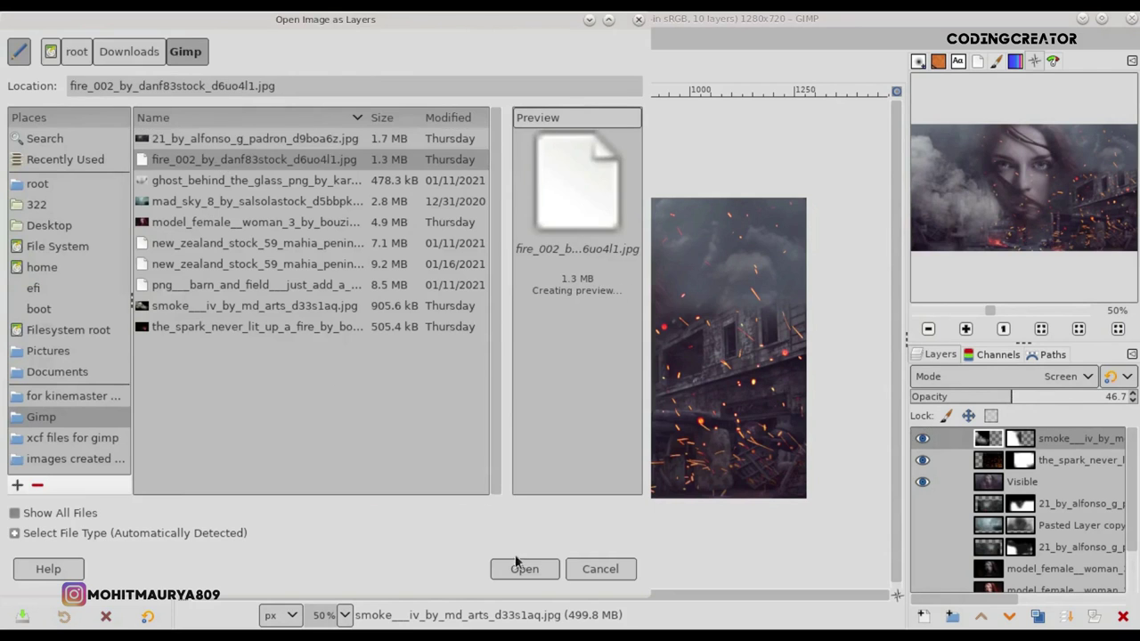
pyautogui.click(523, 568)
pyautogui.click(708, 430)
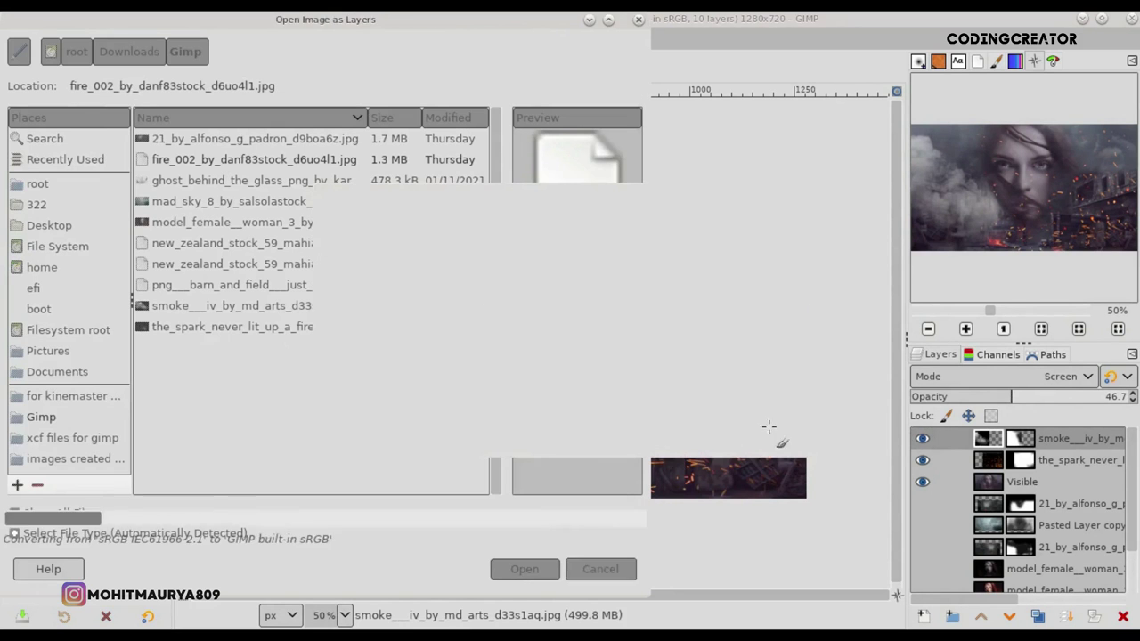
# - Scale the fire layer down to about 672×727 and zoom back to 50%
pyautogui.keyDown('ctrl'); pyautogui.scroll(-3, 819, 424); pyautogui.keyUp('ctrl')
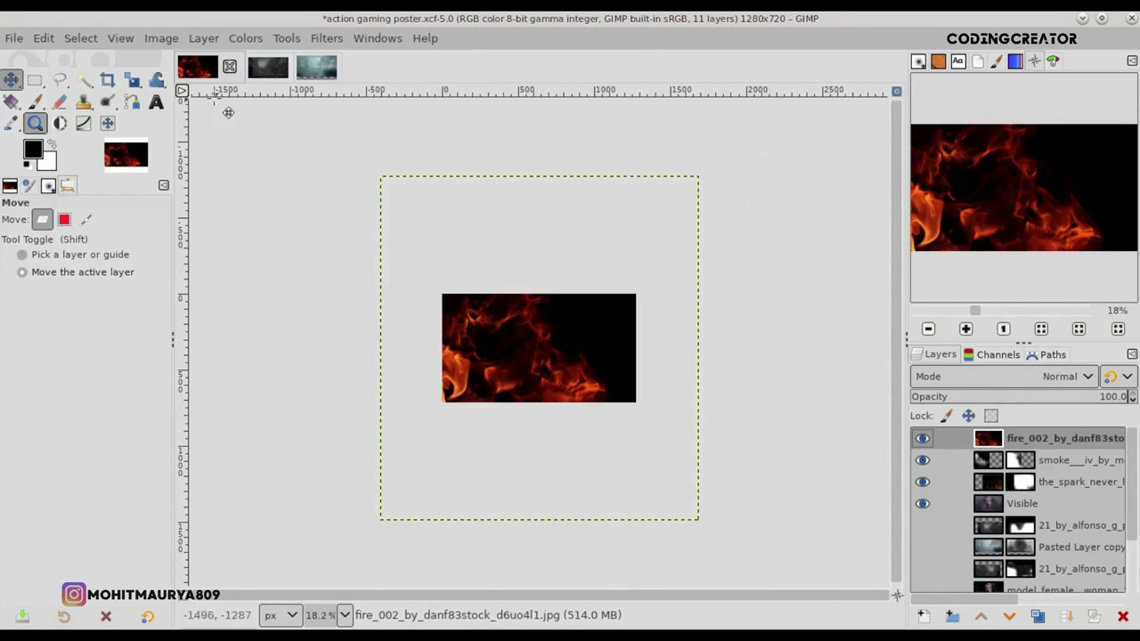
pyautogui.click(133, 80)
pyautogui.click(530, 315)
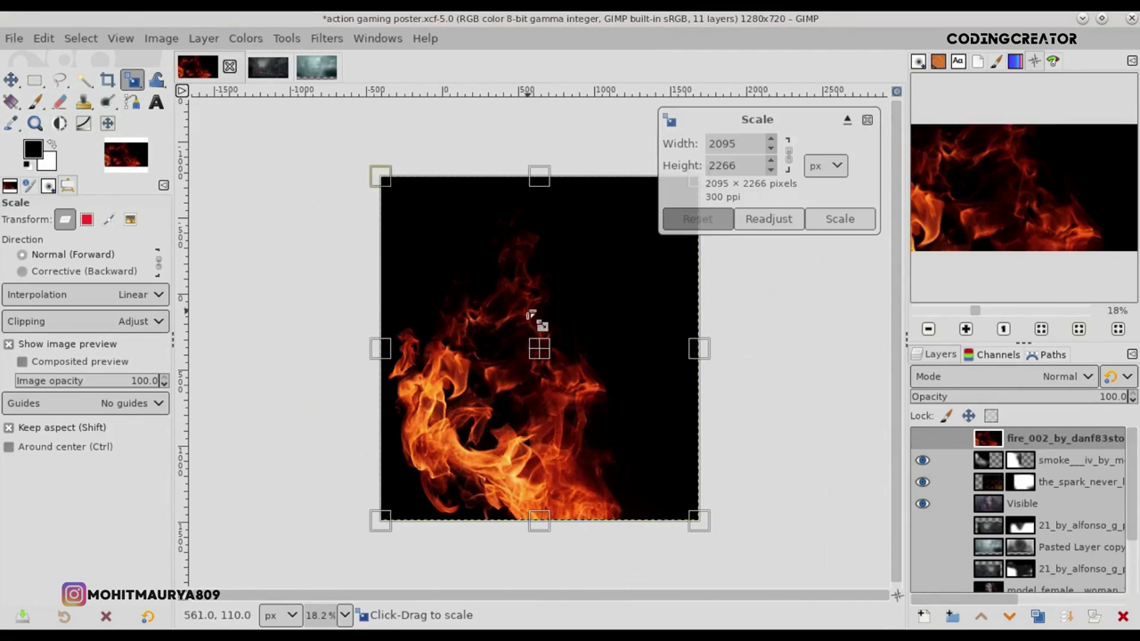
pyautogui.moveTo(699, 519); pyautogui.dragTo(602, 389)
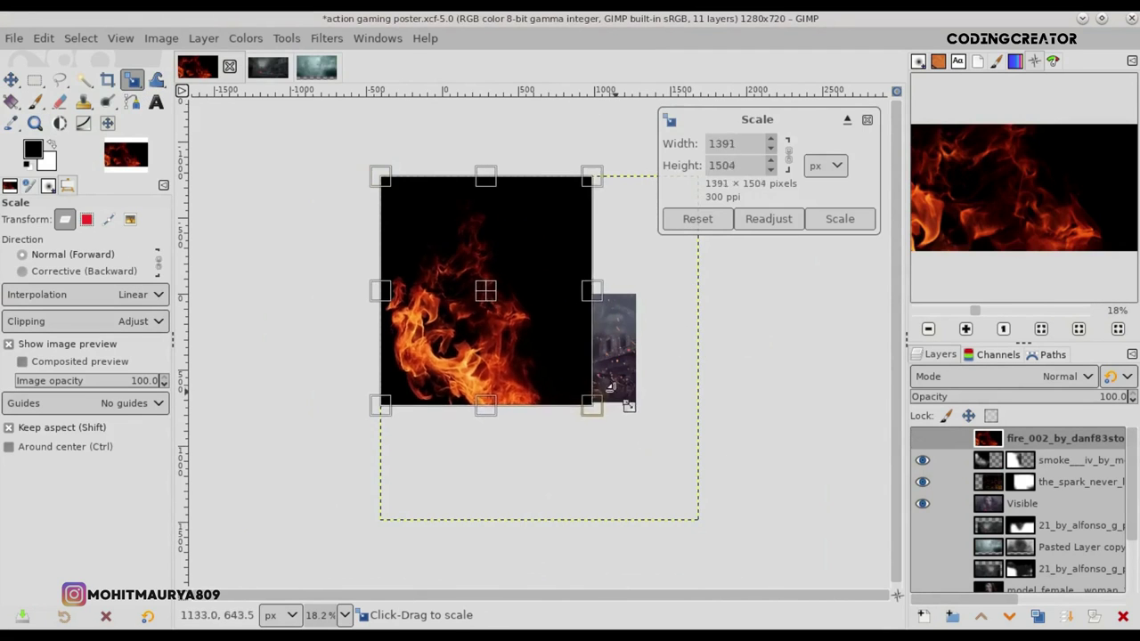
pyautogui.moveTo(390, 169)
pyautogui.mouseDown()
pyautogui.moveTo(509, 296)
pyautogui.moveTo(479, 291)
pyautogui.moveTo(494, 290)
pyautogui.mouseUp()
pyautogui.moveTo(607, 420); pyautogui.dragTo(608, 422)
pyautogui.press('Return')
pyautogui.hotkey('shift', '2')
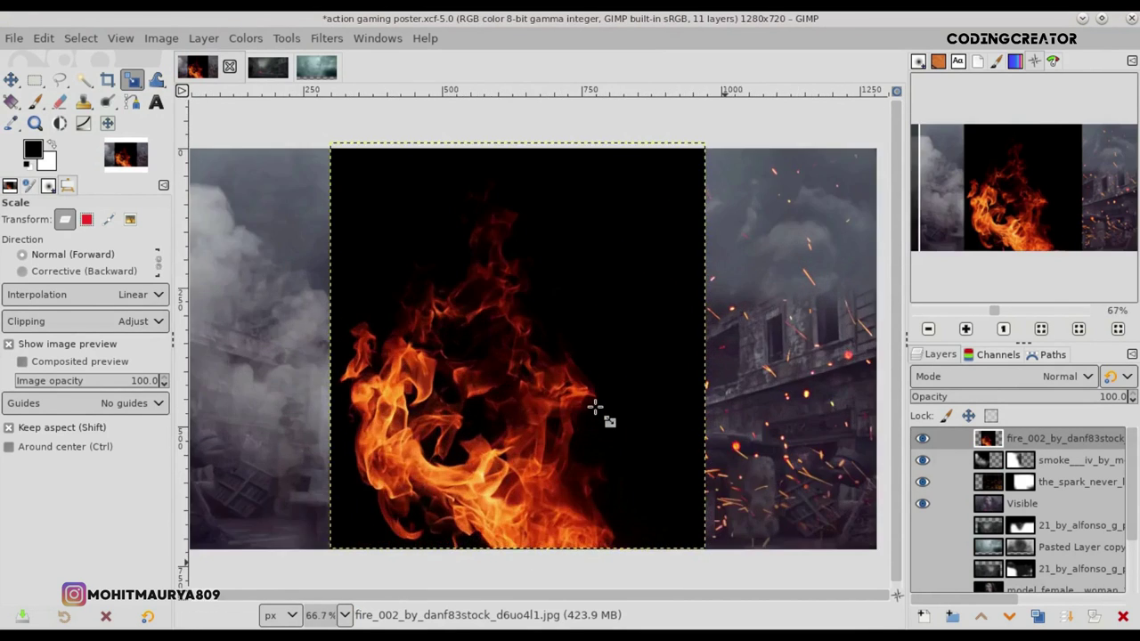
# - Place the fire layer below smoke and sparks, move it right, and set Screen mode
pyautogui.press('m')
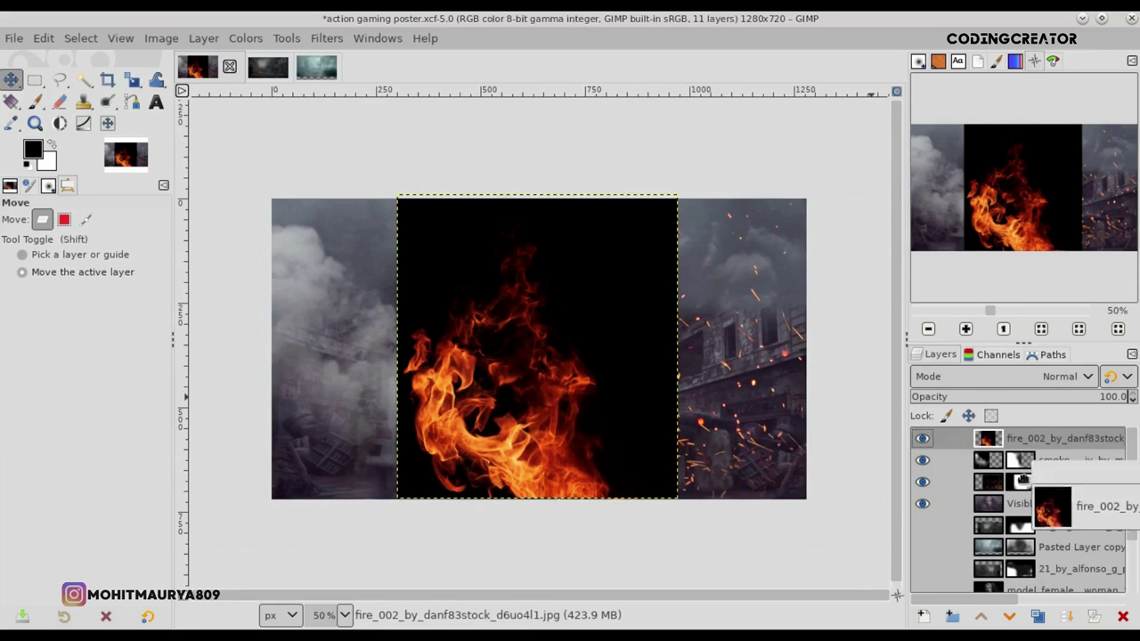
pyautogui.moveTo(1040, 456); pyautogui.dragTo(1038, 493)
pyautogui.moveTo(620, 443); pyautogui.dragTo(744, 442)
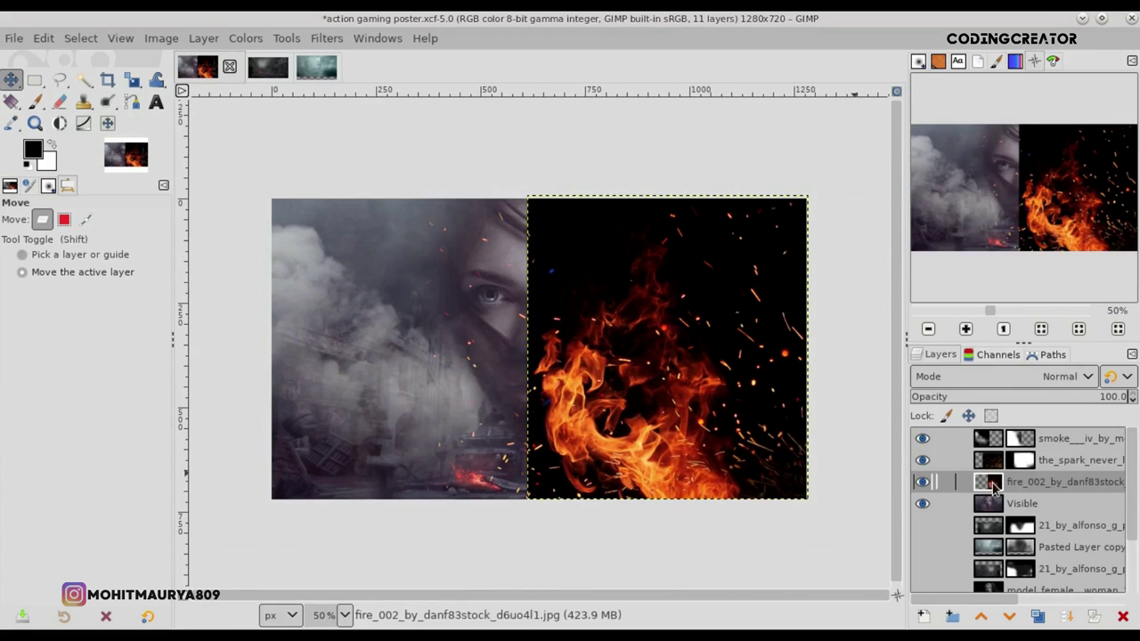
pyautogui.click(1068, 377)
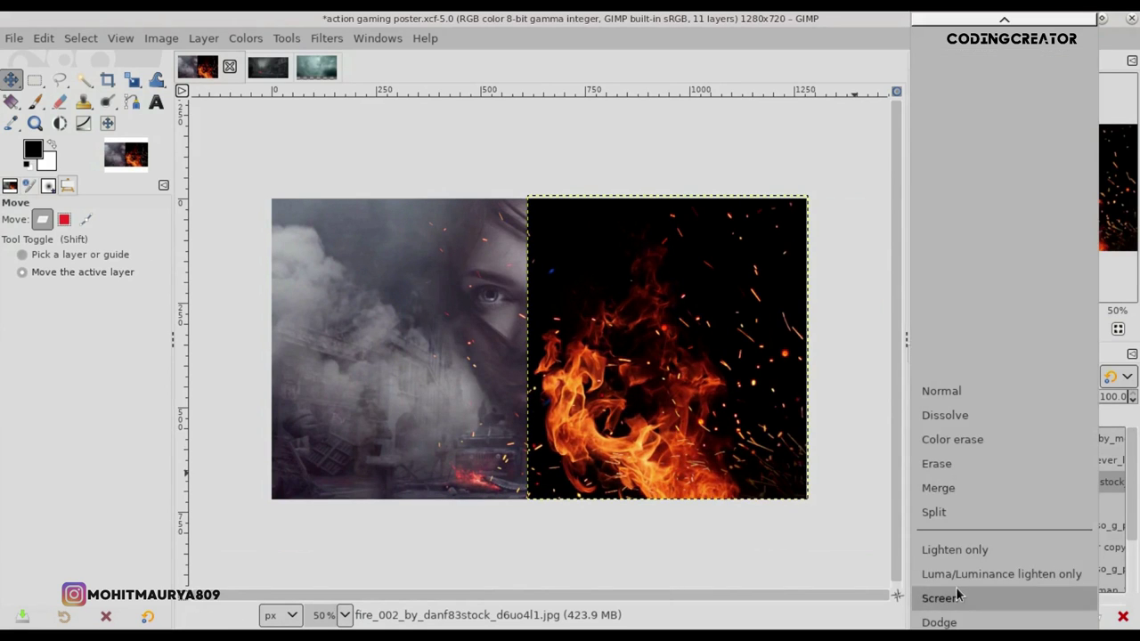
pyautogui.click(959, 594)
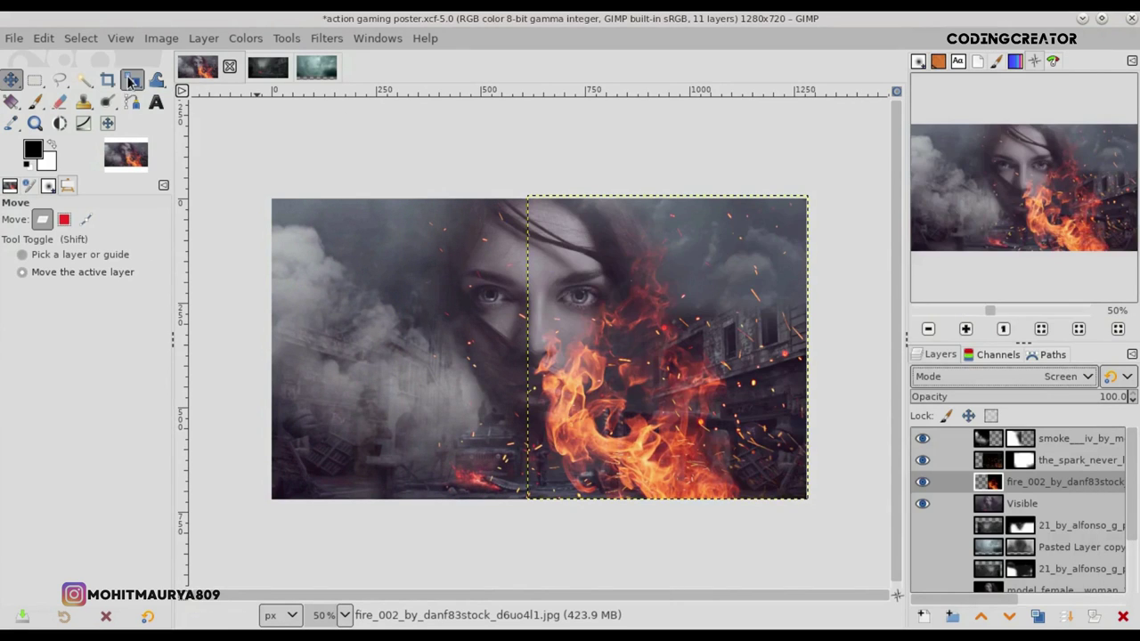
# - Enlarge the fire layer to about 844×913 and shift it toward the right edge
pyautogui.click(131, 81)
pyautogui.click(643, 356)
pyautogui.moveTo(775, 458); pyautogui.dragTo(845, 534)
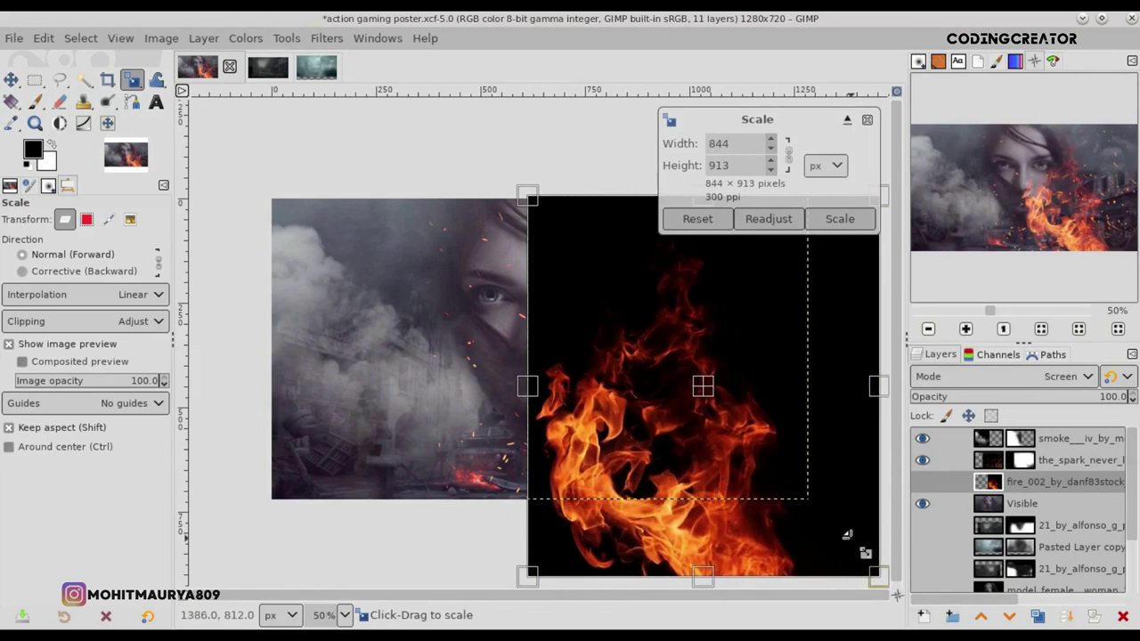
pyautogui.click(839, 218)
pyautogui.press('m')
pyautogui.moveTo(669, 398); pyautogui.dragTo(700, 385)
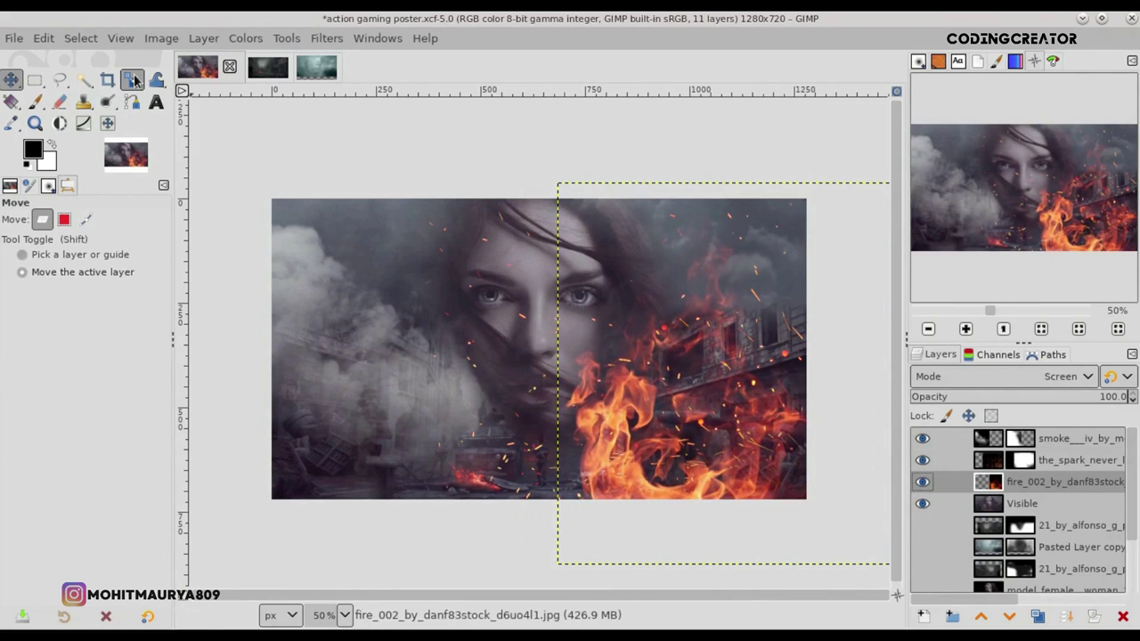
# - Enlarge the fire layer further and nudge it up and right
pyautogui.click(134, 80)
pyautogui.click(766, 469)
pyautogui.moveTo(723, 493); pyautogui.dragTo(800, 562)
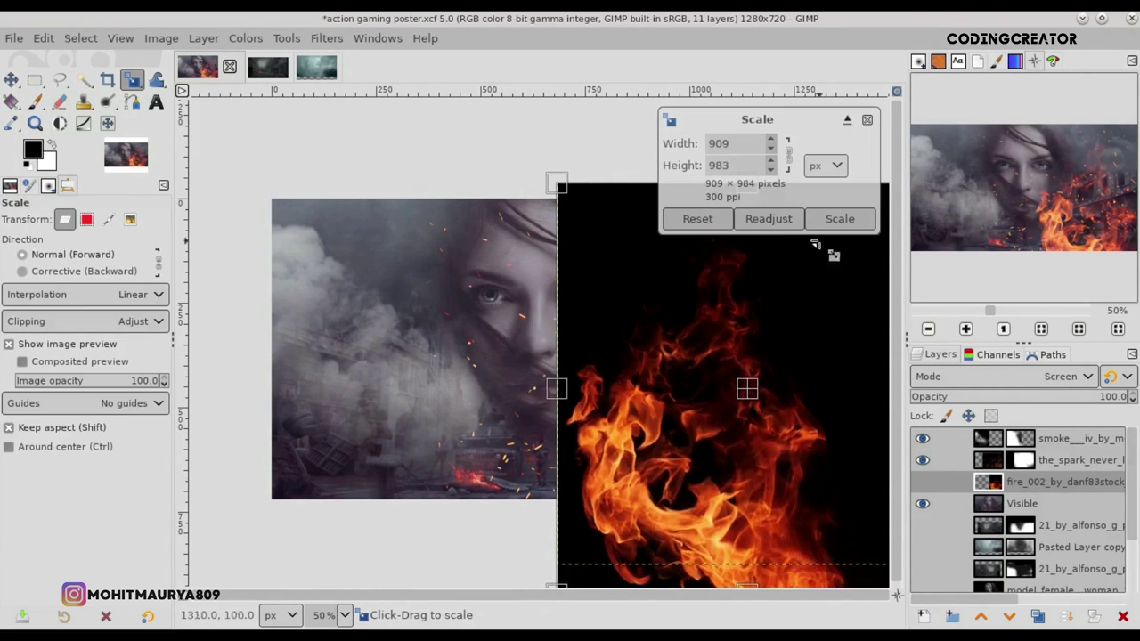
pyautogui.click(840, 218)
pyautogui.press('m')
pyautogui.moveTo(719, 478); pyautogui.dragTo(730, 459)
# - Duplicate the fire layer and hide the original fire layer
pyautogui.click(1037, 616)
pyautogui.click(923, 503)
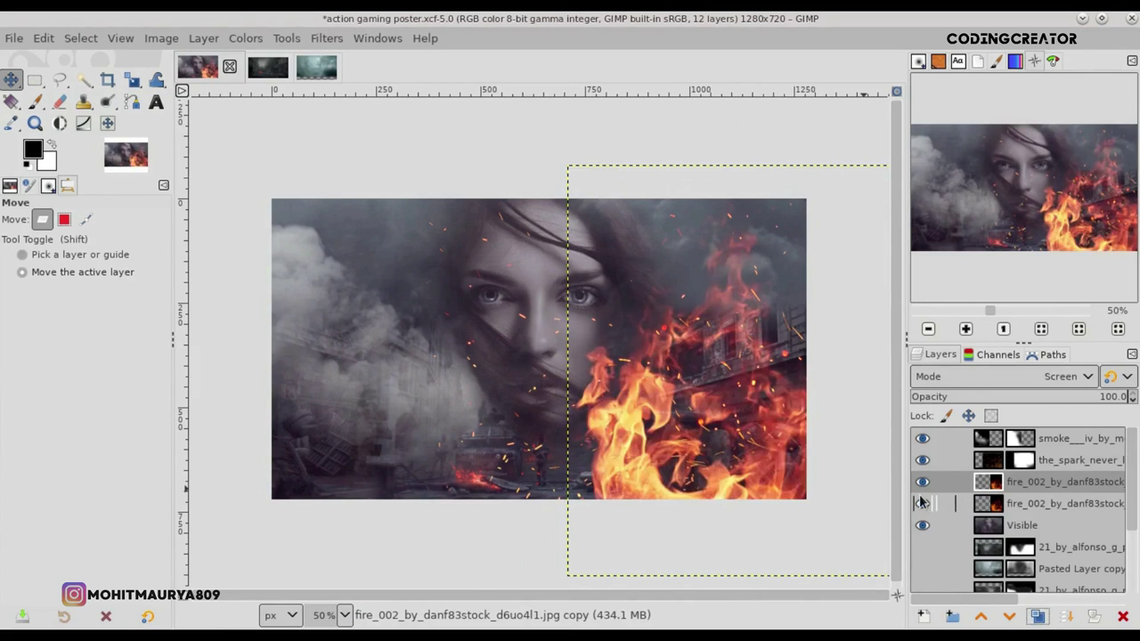
pyautogui.click(1024, 441)
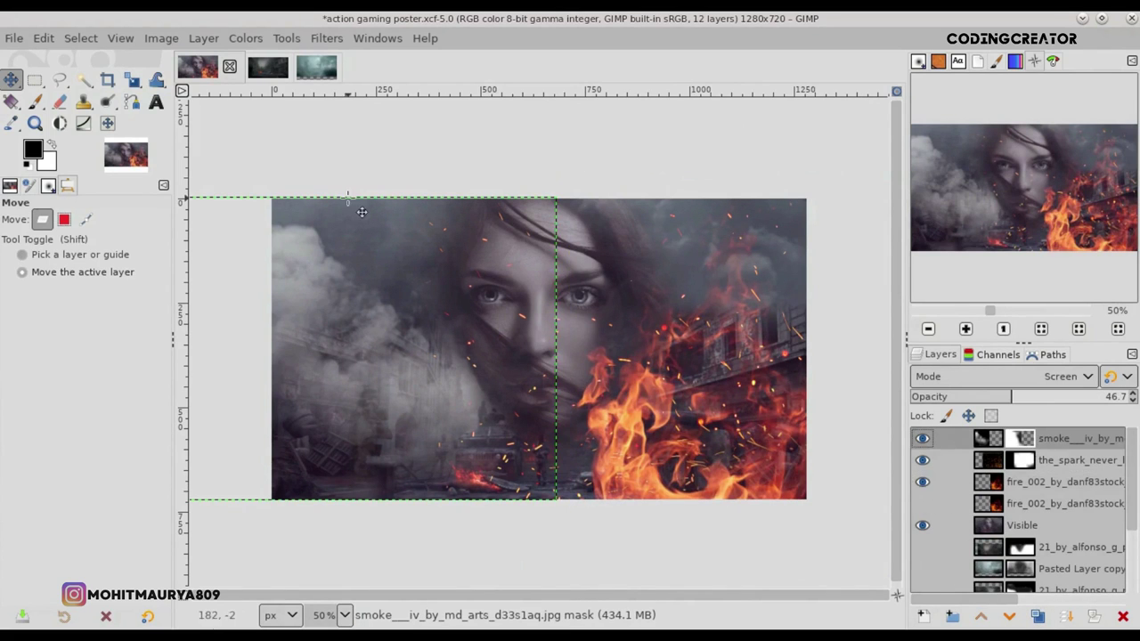
pyautogui.click(40, 102)
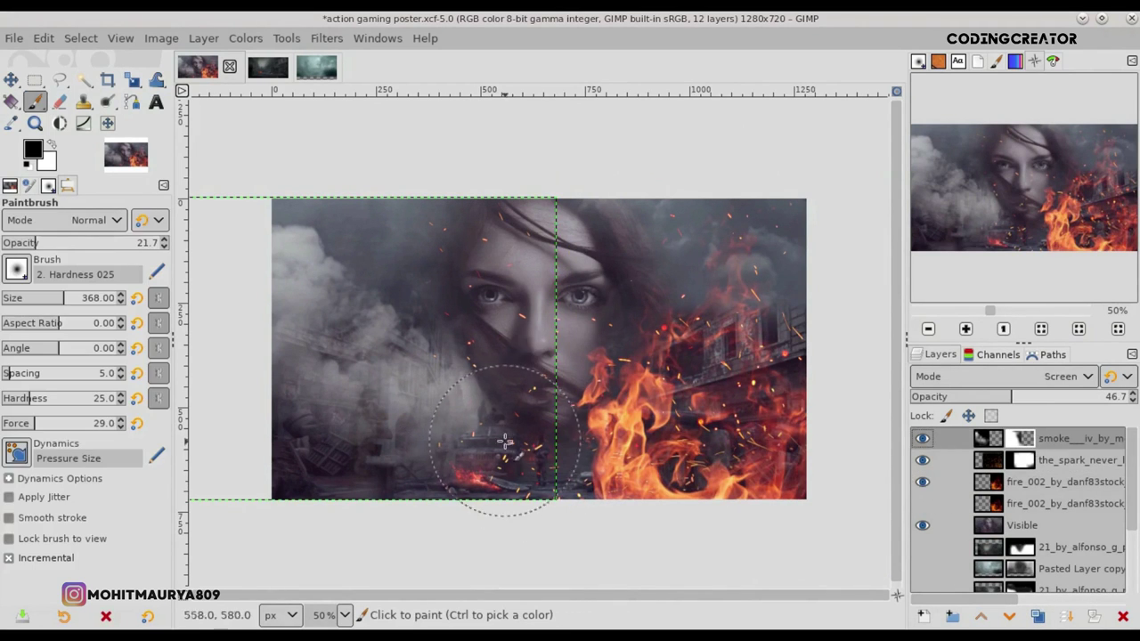
# - Paint smoke away around the woman's chin and the car on the smoke mask
pyautogui.moveTo(479, 408); pyautogui.dragTo(499, 462)
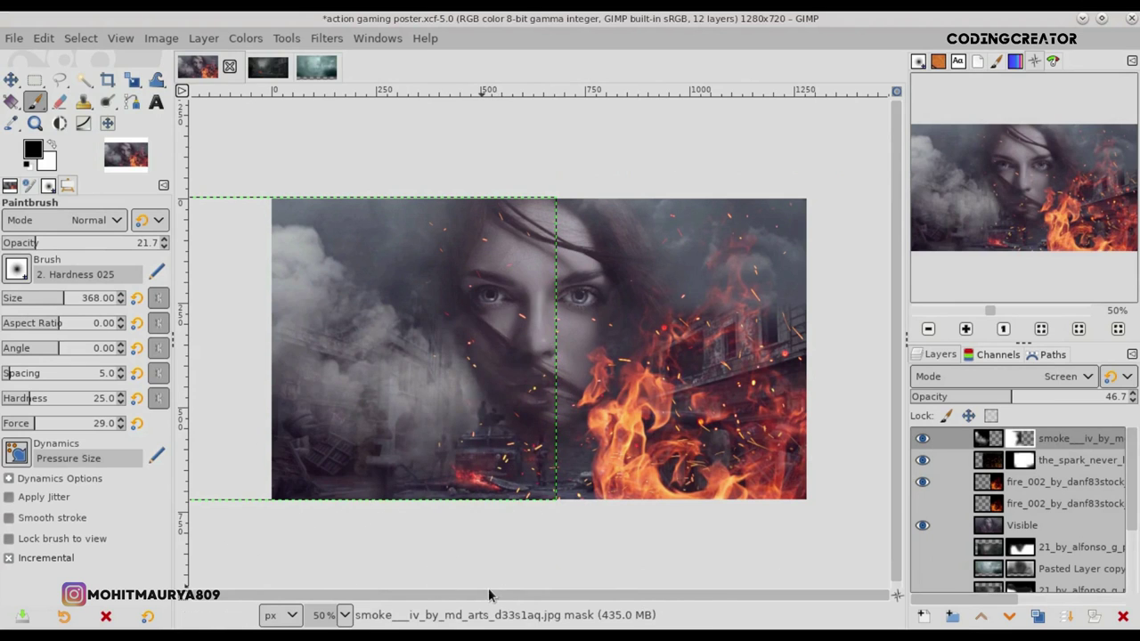
pyautogui.moveTo(1008, 401); pyautogui.dragTo(1134, 401)
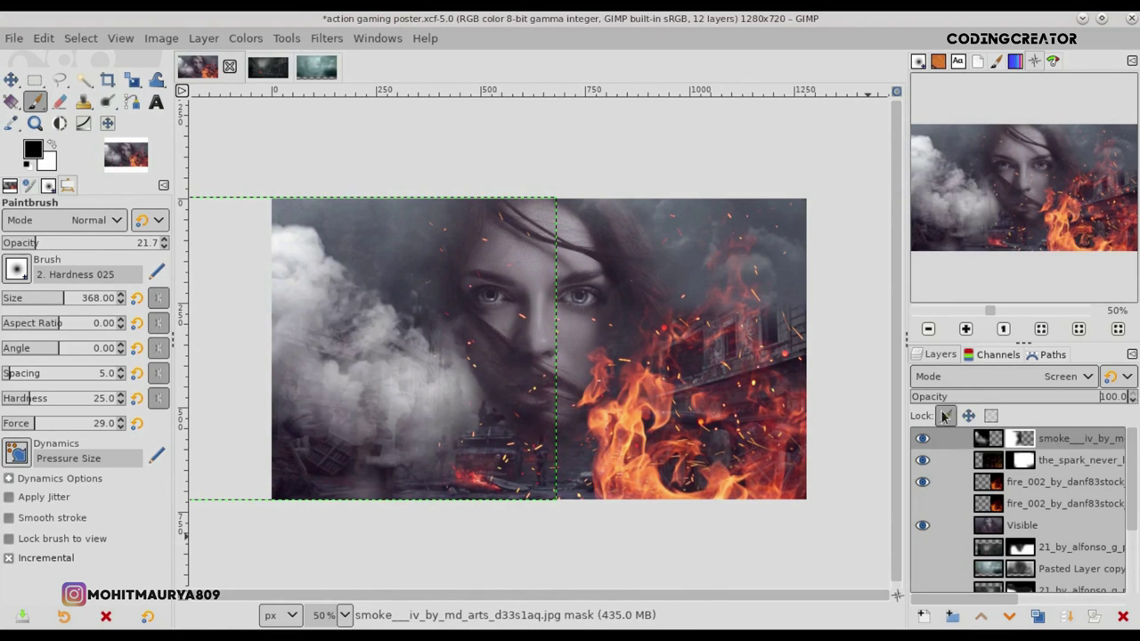
pyautogui.click(921, 438)
pyautogui.click(921, 439)
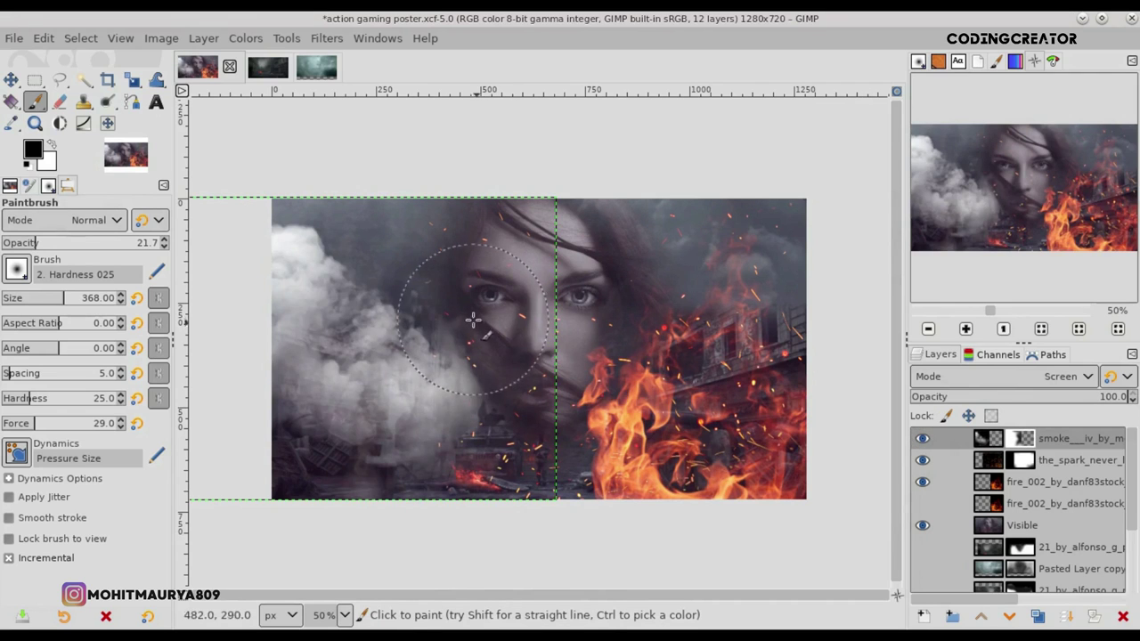
# - Set smoke opacity to 49.4, move it below the spark layer, and mask out lower-left smoke
pyautogui.moveTo(61, 298); pyautogui.dragTo(38, 297)
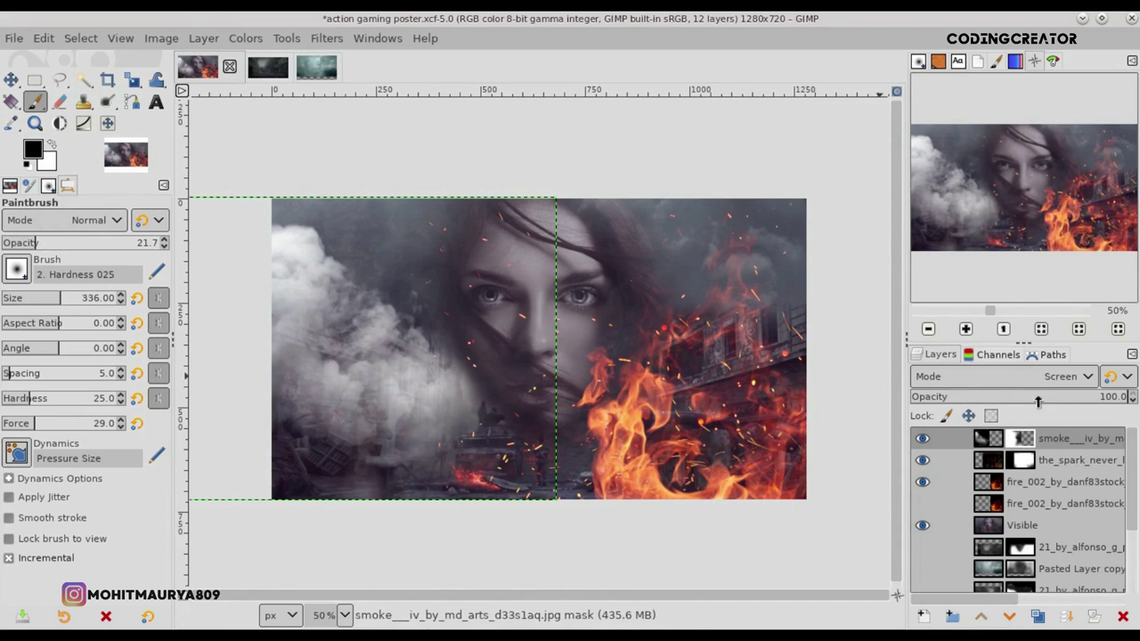
pyautogui.click(1025, 398)
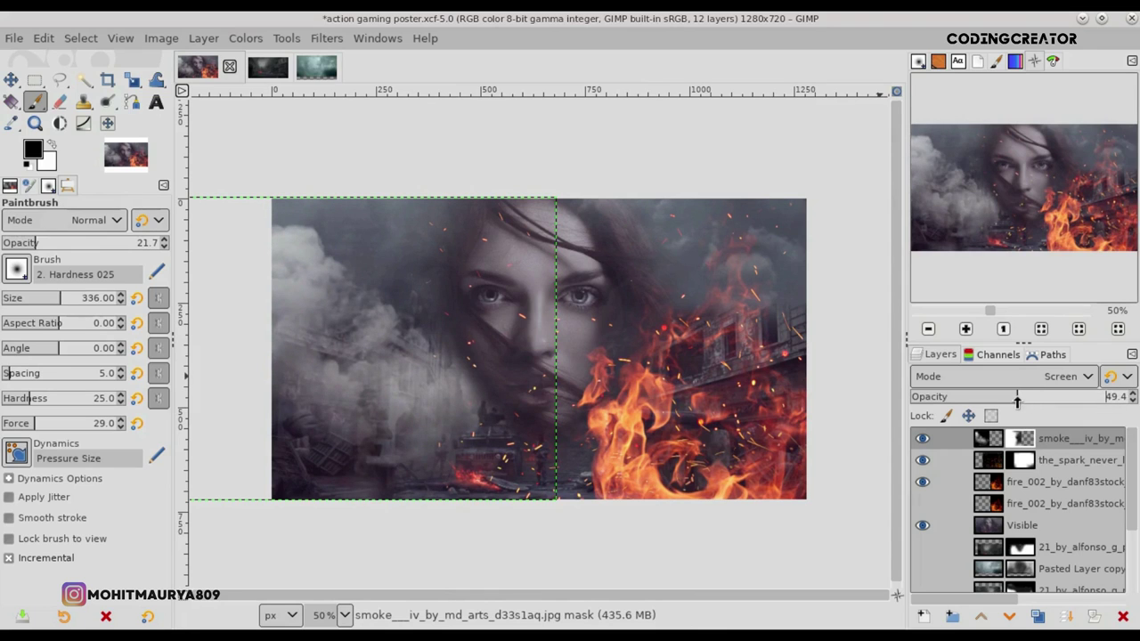
pyautogui.moveTo(980, 442); pyautogui.dragTo(983, 469)
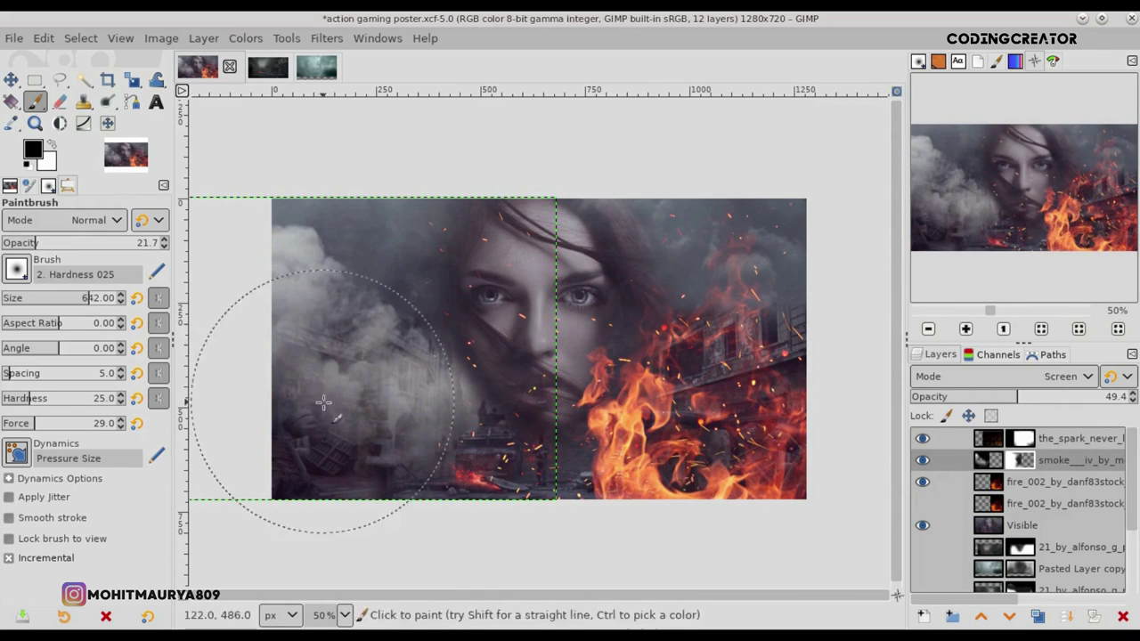
pyautogui.moveTo(357, 429)
pyautogui.mouseDown()
pyautogui.moveTo(376, 451)
pyautogui.moveTo(407, 298)
pyautogui.moveTo(330, 190)
pyautogui.moveTo(337, 232)
pyautogui.moveTo(407, 326)
pyautogui.moveTo(382, 382)
pyautogui.moveTo(374, 448)
pyautogui.moveTo(287, 340)
pyautogui.moveTo(304, 232)
pyautogui.moveTo(454, 431)
pyautogui.moveTo(412, 453)
pyautogui.moveTo(315, 400)
pyautogui.moveTo(267, 217)
pyautogui.moveTo(279, 204)
pyautogui.moveTo(275, 318)
pyautogui.mouseUp()
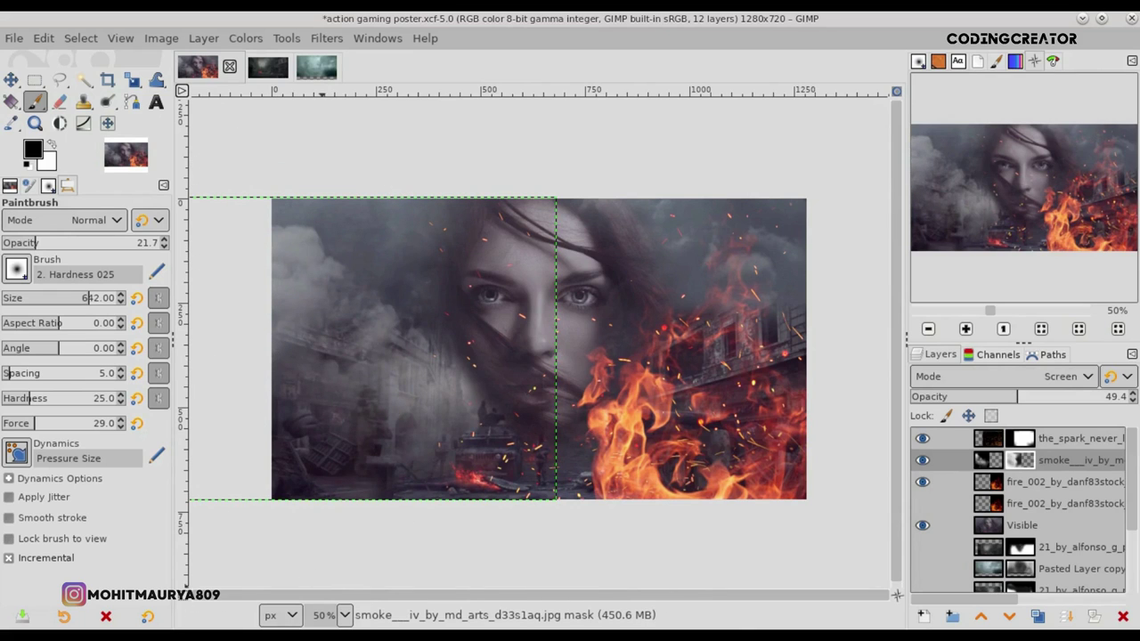
# - Add a white mask to fire_002 copy and paint out flames over the lower-right buildings
pyautogui.click(1012, 481)
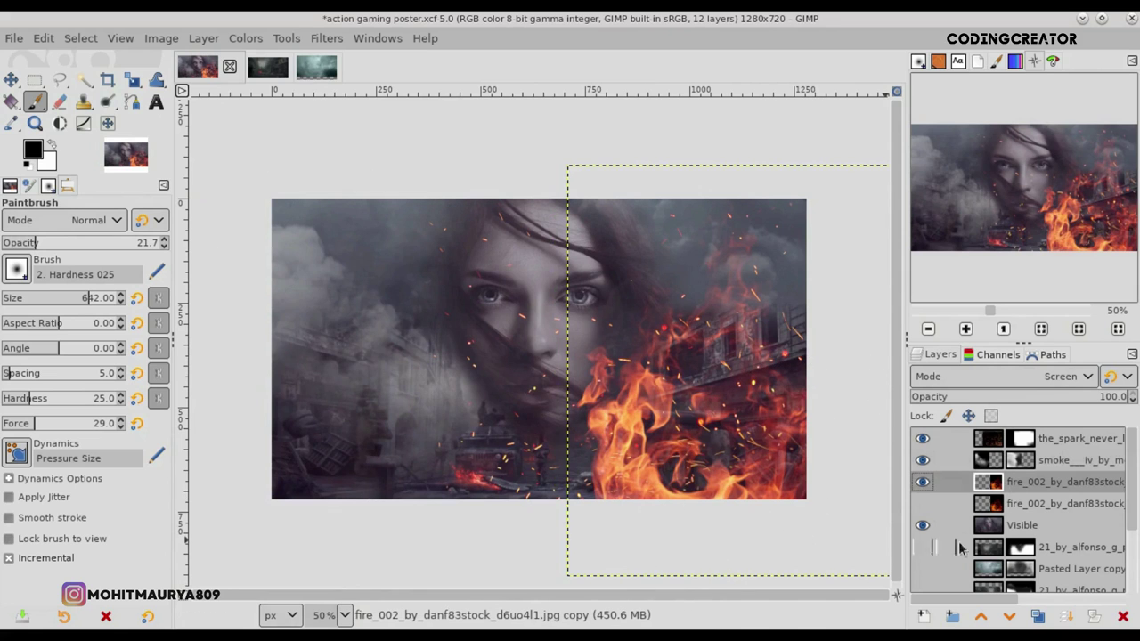
pyautogui.click(1094, 616)
pyautogui.click(1015, 603)
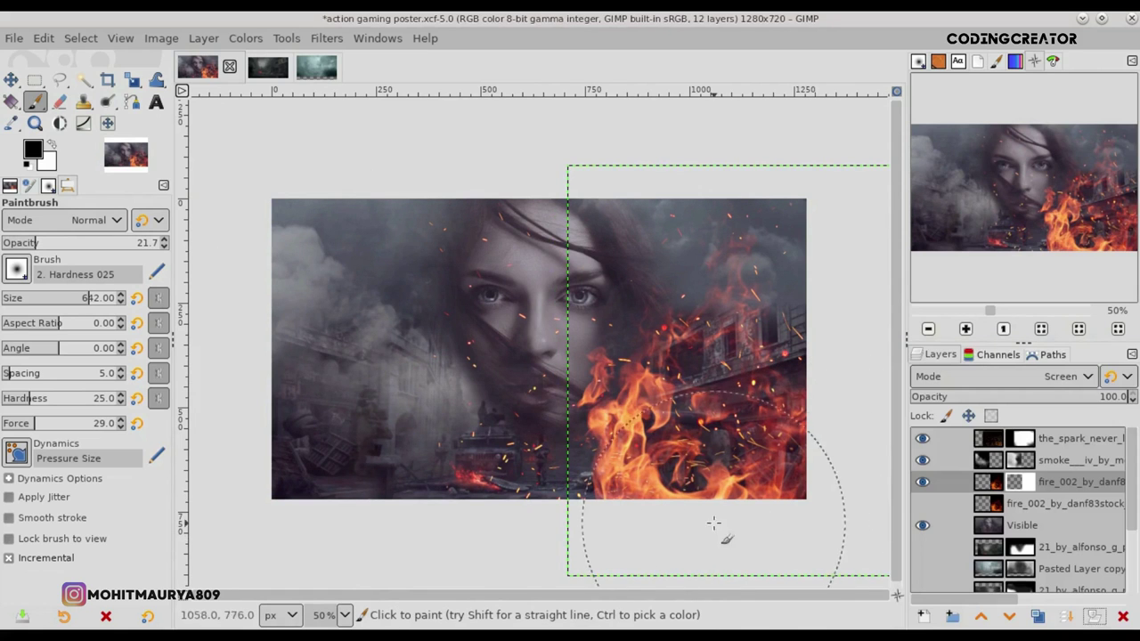
pyautogui.moveTo(767, 525)
pyautogui.mouseDown()
pyautogui.moveTo(752, 499)
pyautogui.moveTo(690, 584)
pyautogui.moveTo(716, 528)
pyautogui.moveTo(637, 502)
pyautogui.moveTo(666, 485)
pyautogui.moveTo(689, 509)
pyautogui.mouseUp()
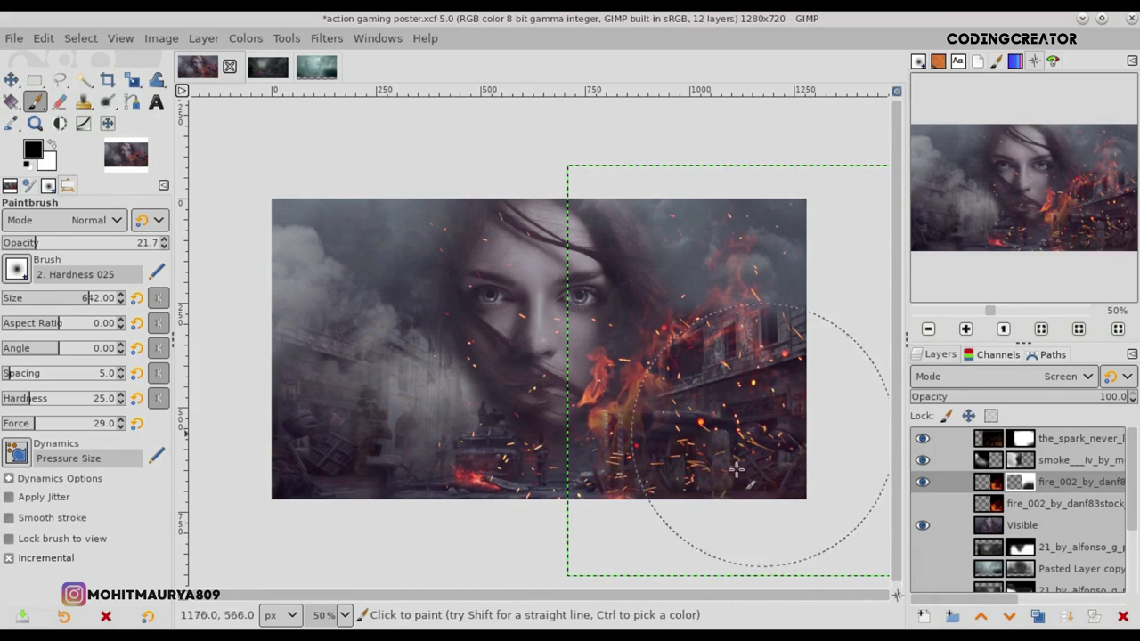
# - Set the brush to 470 px and fade the fire at the lower centre
pyautogui.click(73, 298)
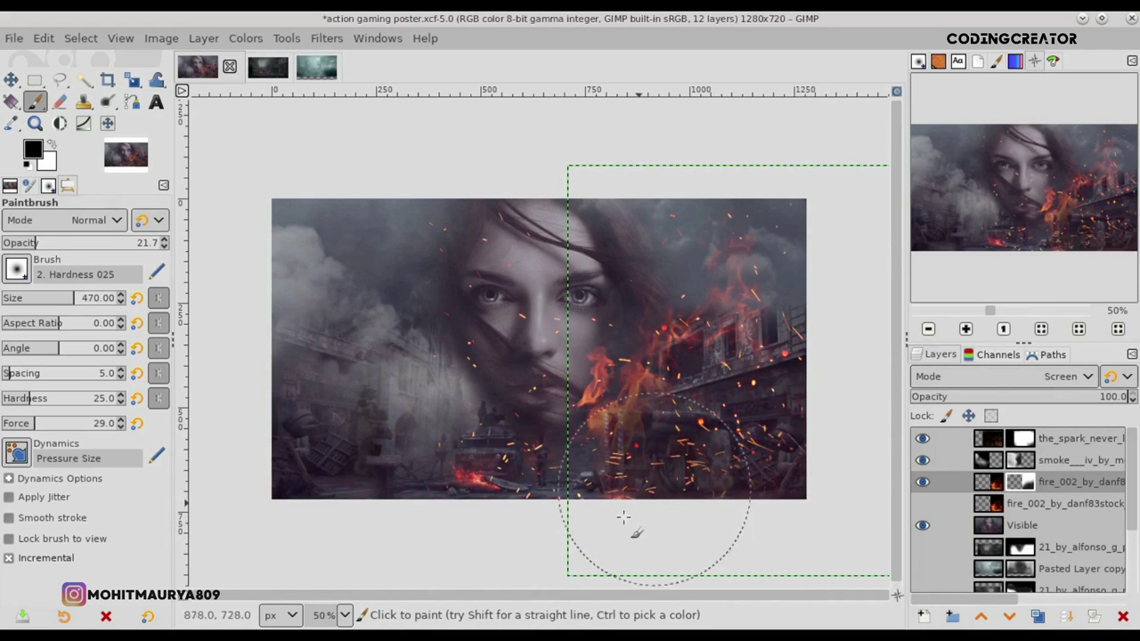
pyautogui.click(923, 482)
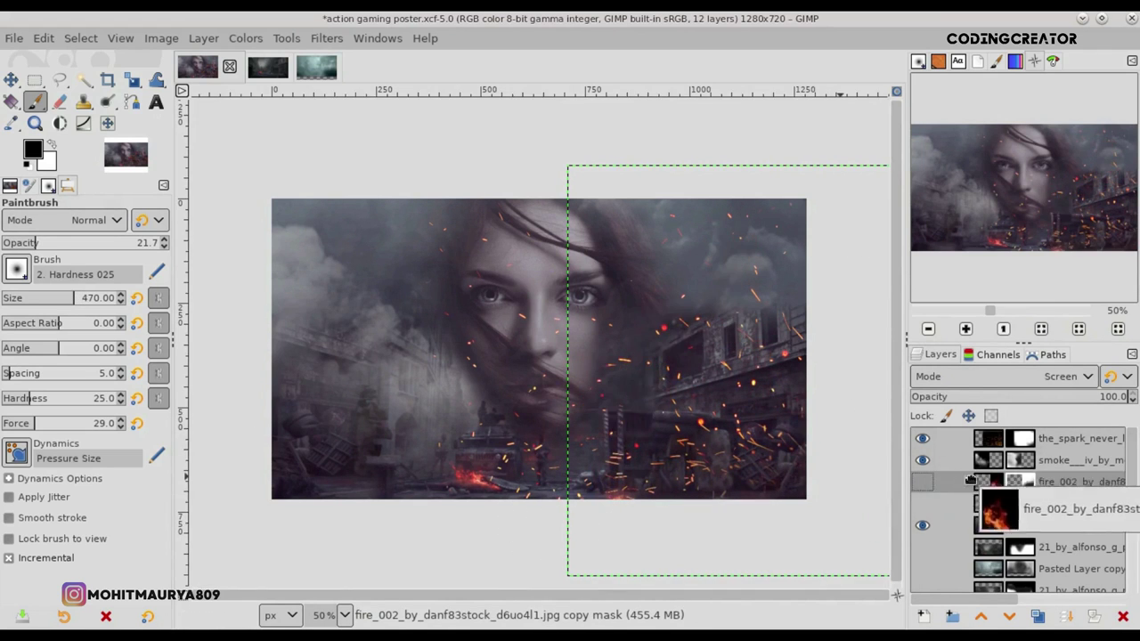
pyautogui.click(922, 481)
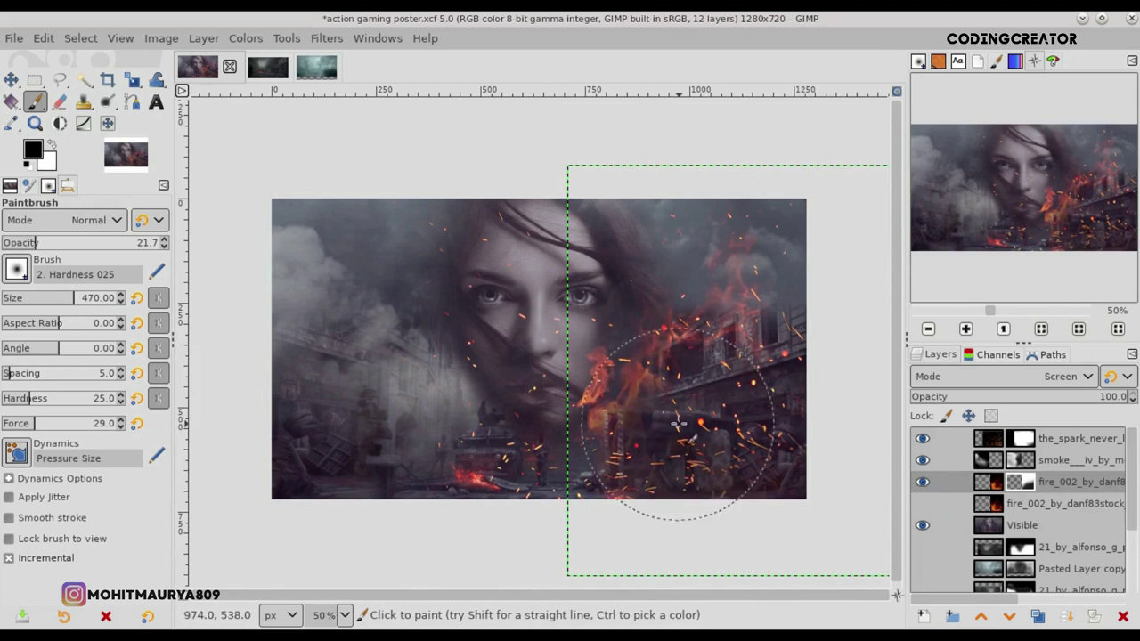
pyautogui.moveTo(764, 367); pyautogui.dragTo(654, 474)
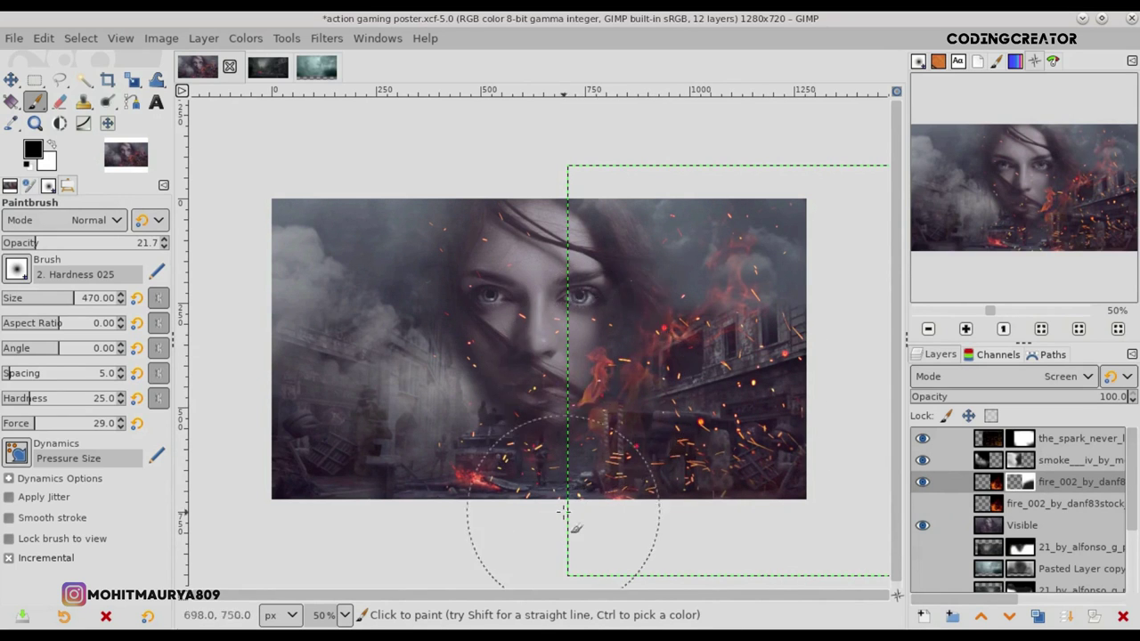
pyautogui.click(1037, 504)
# - Duplicate the unmasked fire layer, make the copy visible, and flip it horizontally
pyautogui.click(1038, 617)
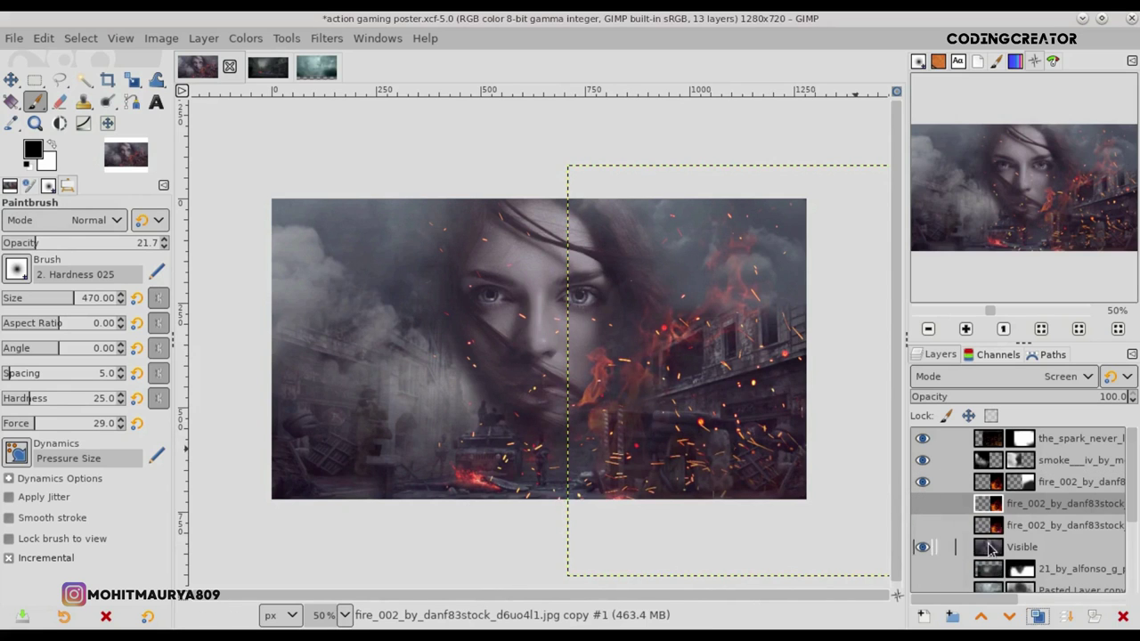
pyautogui.click(922, 504)
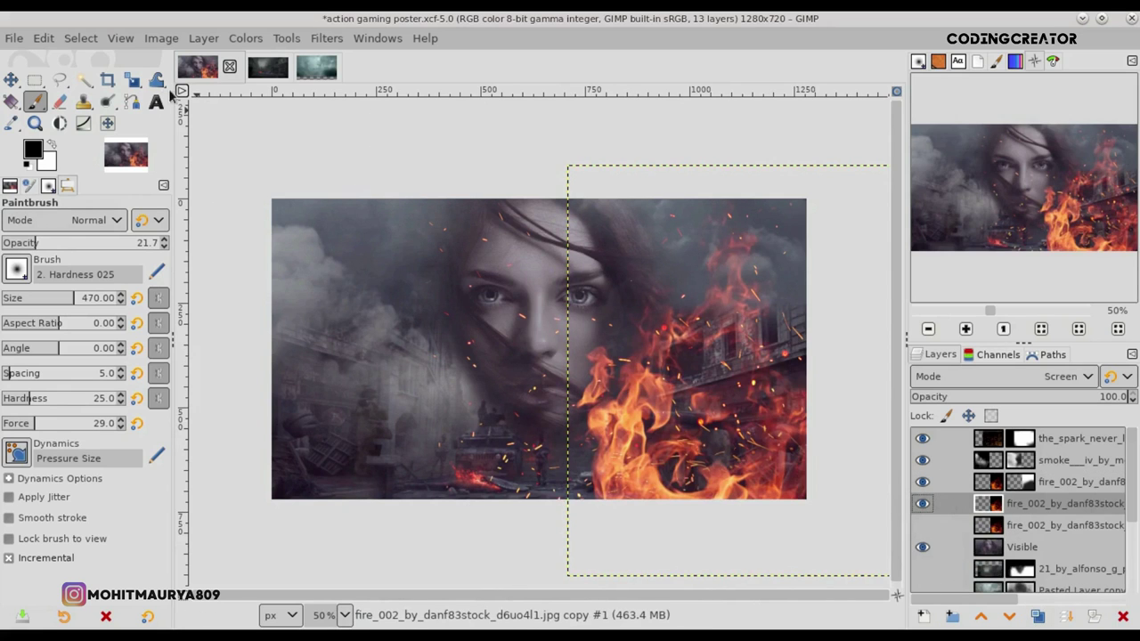
pyautogui.click(137, 82)
pyautogui.click(196, 170)
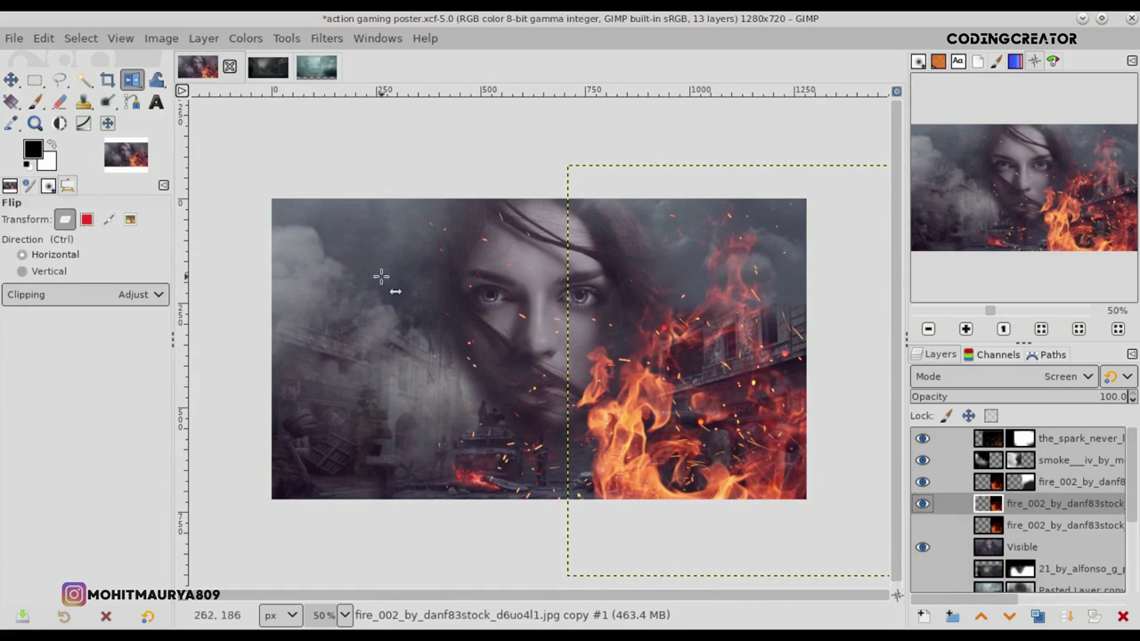
pyautogui.click(721, 456)
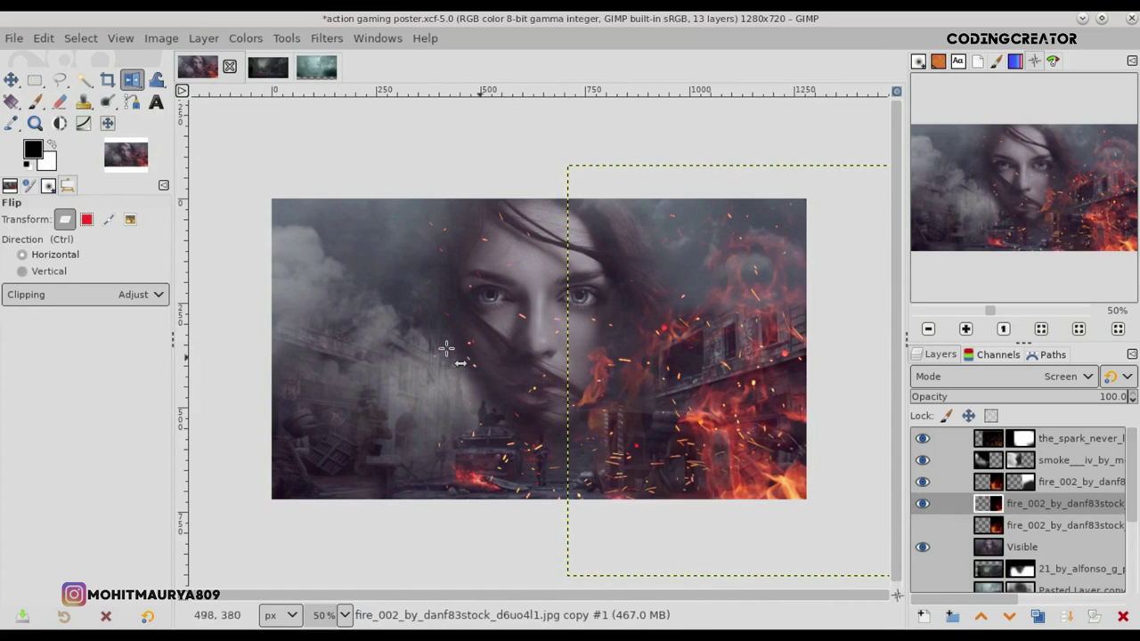
# - Nudge the flipped fire copy left and slightly down over the poster's lower right
pyautogui.click(35, 103)
pyautogui.press('m')
pyautogui.hotkey('shift', 'Left')
pyautogui.press('Left')
pyautogui.press('Left')
pyautogui.press('Left')
pyautogui.press('Left')
pyautogui.press('Left')
pyautogui.press('Left')
pyautogui.press('Left')
pyautogui.press('Left')
pyautogui.press('Left')
pyautogui.press('Left')
pyautogui.press('Left')
pyautogui.press('Left')
pyautogui.press('Left')
pyautogui.press('Left')
pyautogui.press('Left')
pyautogui.press('Left')
pyautogui.press('Left')
pyautogui.press('Left')
pyautogui.press('Left')
pyautogui.press('Left')
pyautogui.press('Left')
pyautogui.press('Up')
pyautogui.press('Up')
pyautogui.press('Up')
pyautogui.press('Left')
pyautogui.press('Left')
pyautogui.press('Left')
pyautogui.press('Up')
pyautogui.press('Up')
pyautogui.press('Up')
pyautogui.press('Up')
pyautogui.press('Up')
pyautogui.press('Up')
pyautogui.press('Left')
pyautogui.press('Left')
pyautogui.press('Up')
pyautogui.press('Up')
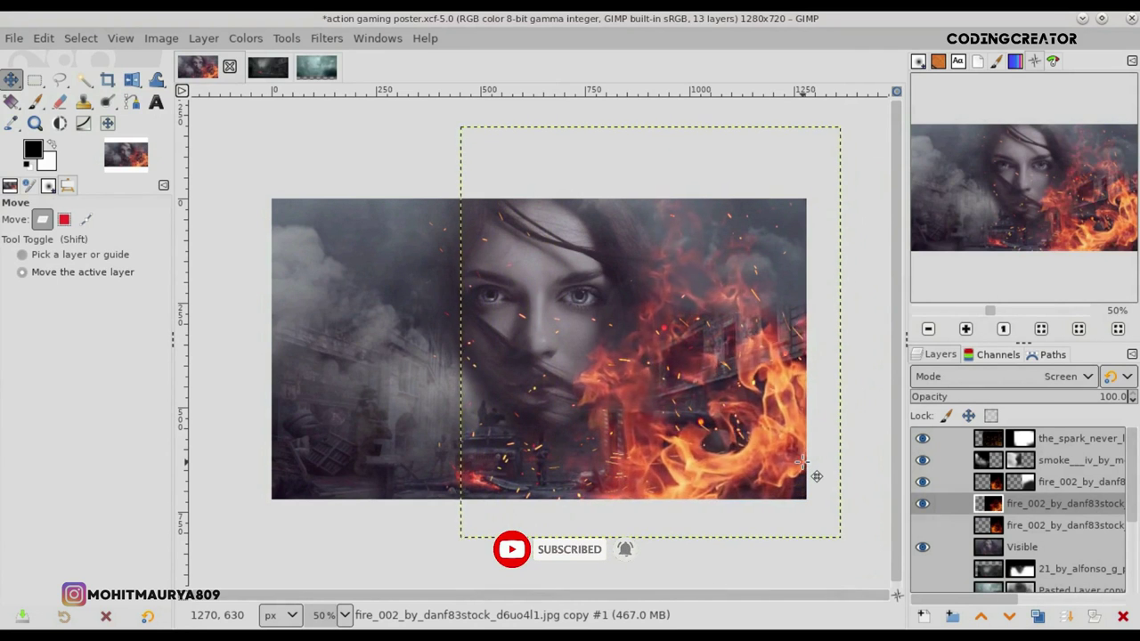
pyautogui.press('Left')
pyautogui.press('Left')
pyautogui.press('Left')
pyautogui.press('Up')
pyautogui.press('Up')
pyautogui.press('Left')
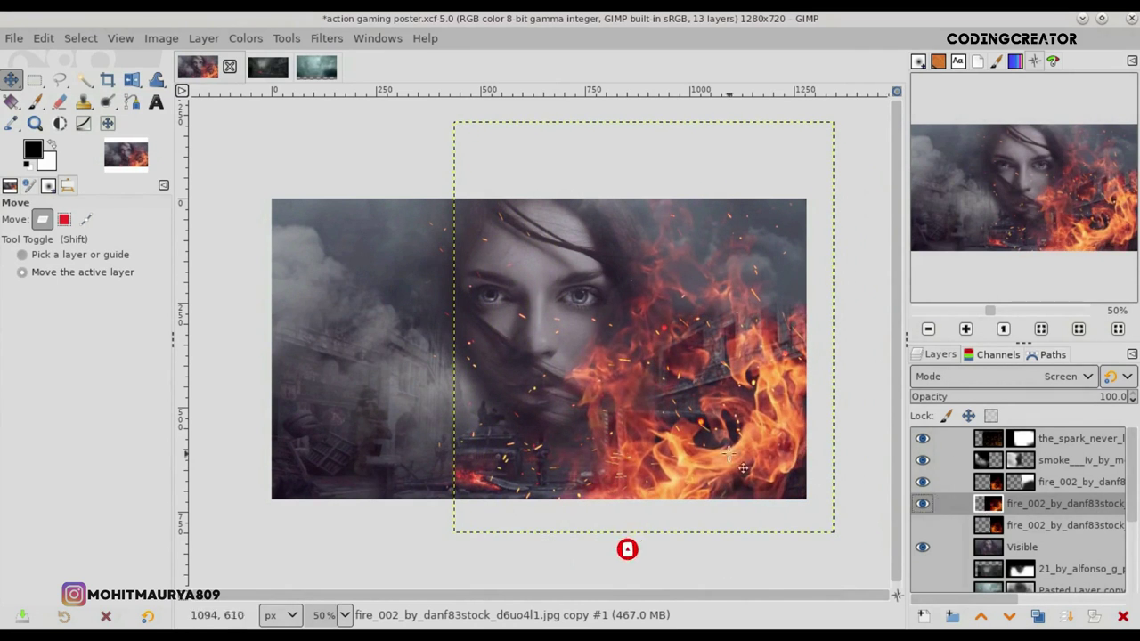
pyautogui.press('Down')
pyautogui.press('Down')
pyautogui.press('Down')
pyautogui.press('Down')
pyautogui.press('Down')
pyautogui.press('Down')
pyautogui.press('Down')
pyautogui.press('Down')
pyautogui.press('Down')
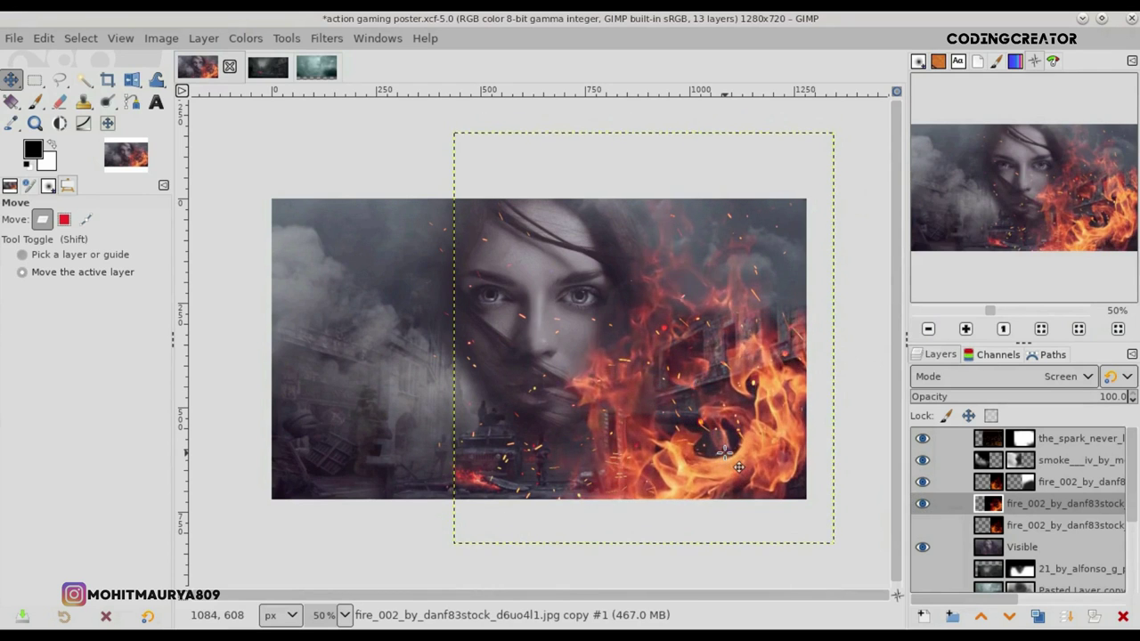
pyautogui.press('Down')
pyautogui.press('Down')
pyautogui.press('Down')
pyautogui.press('Left')
pyautogui.press('Left')
pyautogui.press('Left')
pyautogui.press('Left')
pyautogui.press('Left')
pyautogui.press('Left')
pyautogui.press('Left')
pyautogui.press('Left')
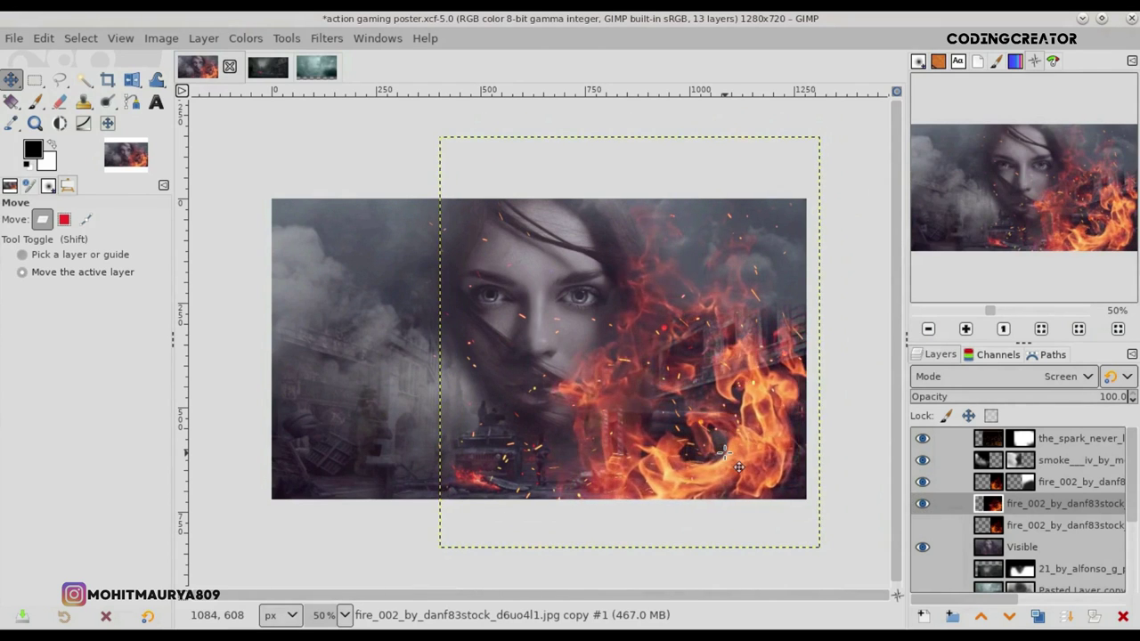
pyautogui.press('Left')
pyautogui.press('Left')
pyautogui.press('Right')
pyautogui.press('Right')
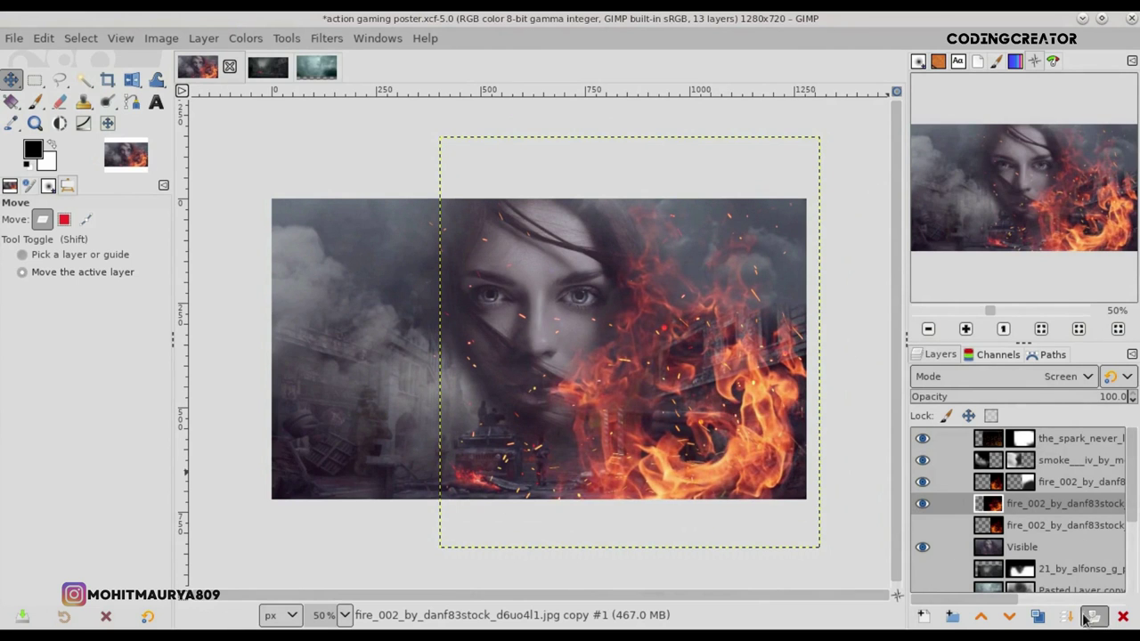
# - Add a white layer mask to the flipped fire copy and paint out the lower-right flames
pyautogui.click(1088, 618)
pyautogui.click(1021, 603)
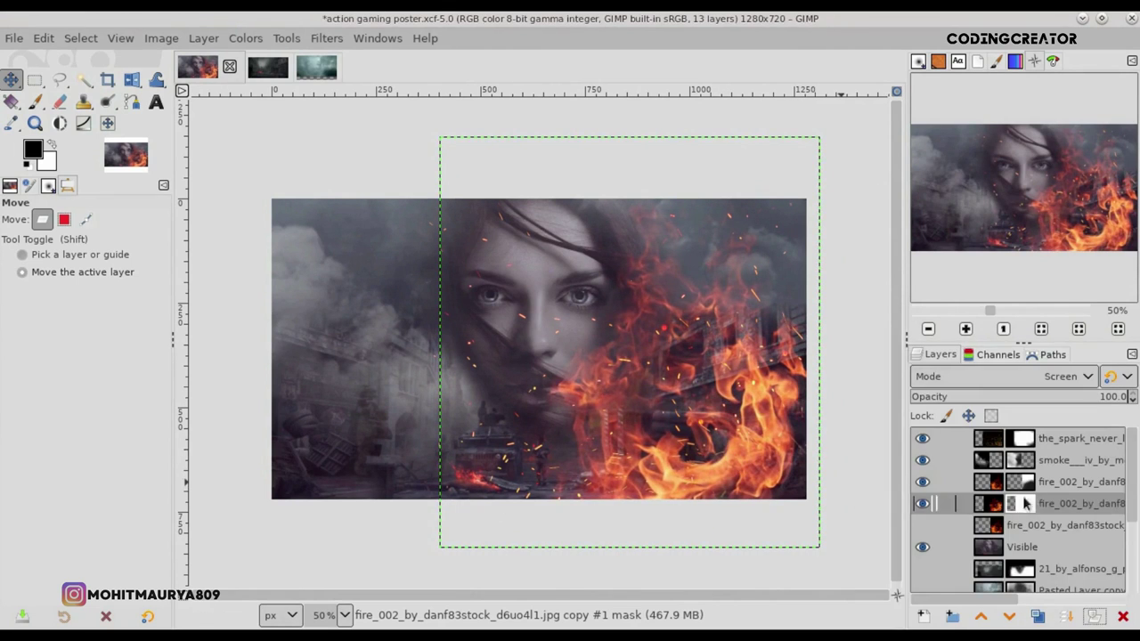
pyautogui.click(36, 100)
pyautogui.moveTo(753, 478)
pyautogui.mouseDown()
pyautogui.moveTo(704, 472)
pyautogui.moveTo(802, 365)
pyautogui.moveTo(765, 356)
pyautogui.moveTo(632, 524)
pyautogui.moveTo(708, 374)
pyautogui.moveTo(687, 395)
pyautogui.moveTo(798, 390)
pyautogui.moveTo(764, 496)
pyautogui.moveTo(776, 458)
pyautogui.mouseUp()
# - Return to the flipped copy's mask and lower the brush opacity to about 18
pyautogui.moveTo(74, 244); pyautogui.dragTo(166, 242)
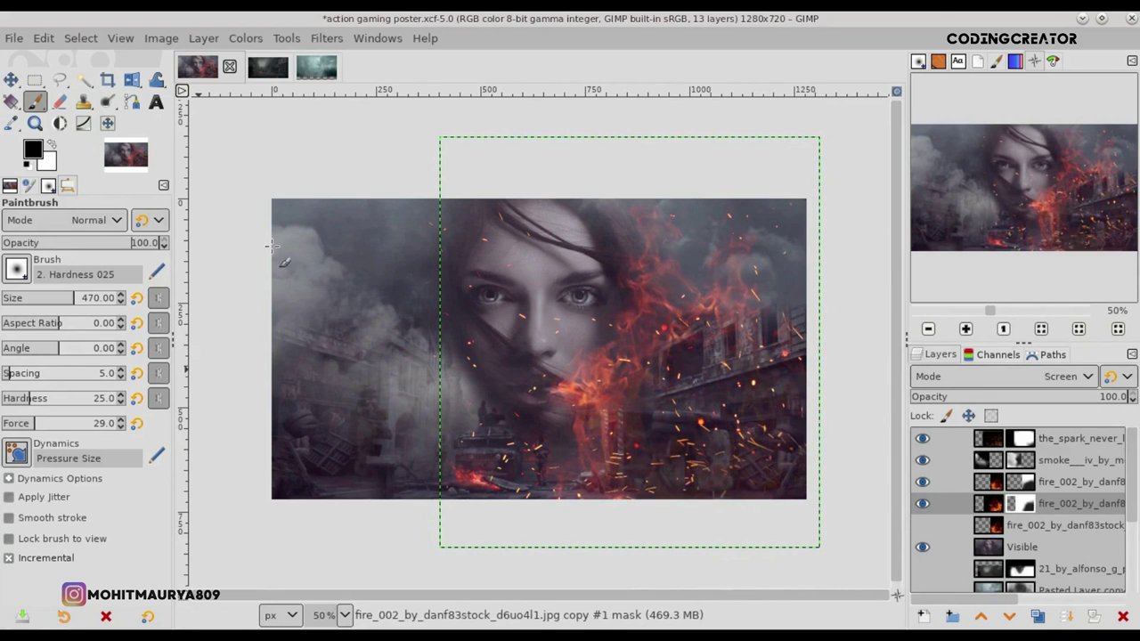
pyautogui.click(1030, 481)
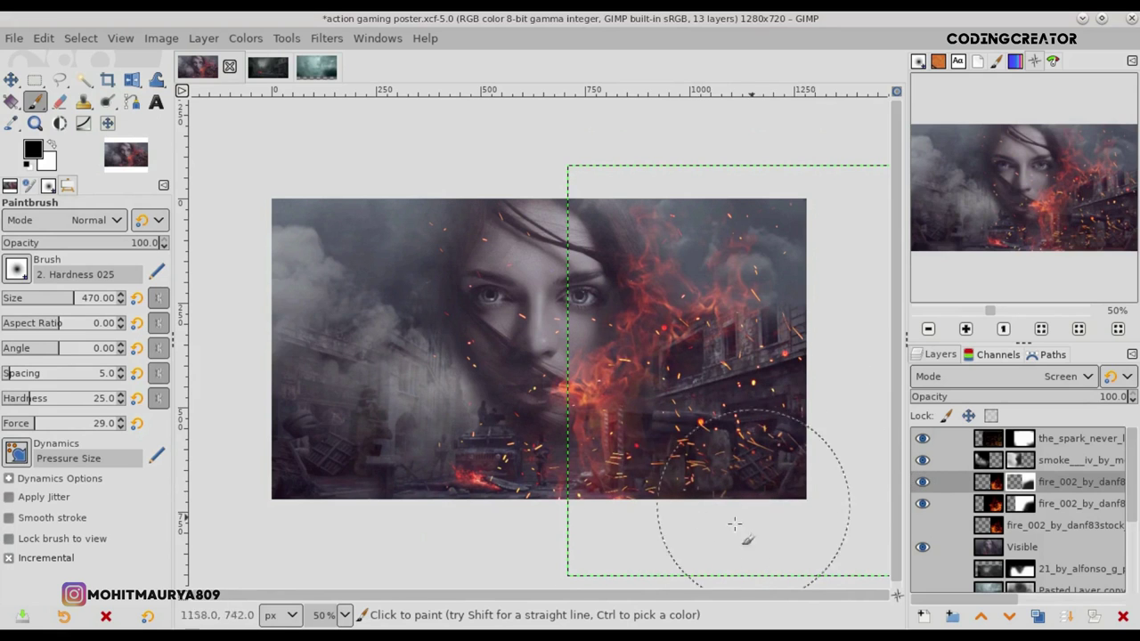
pyautogui.click(1021, 503)
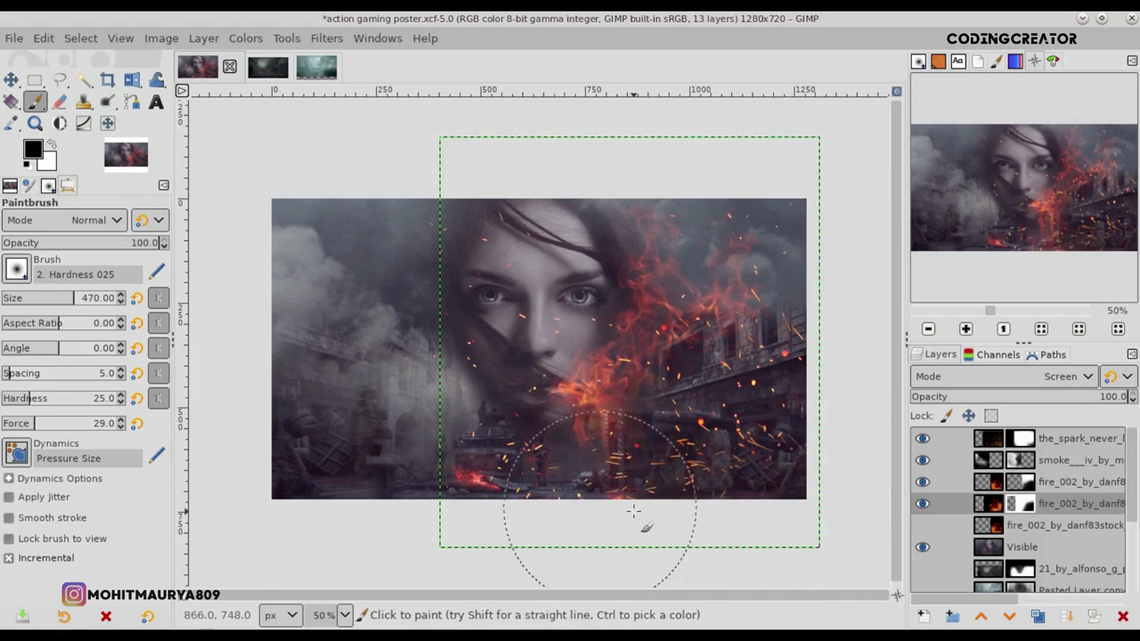
pyautogui.click(29, 246)
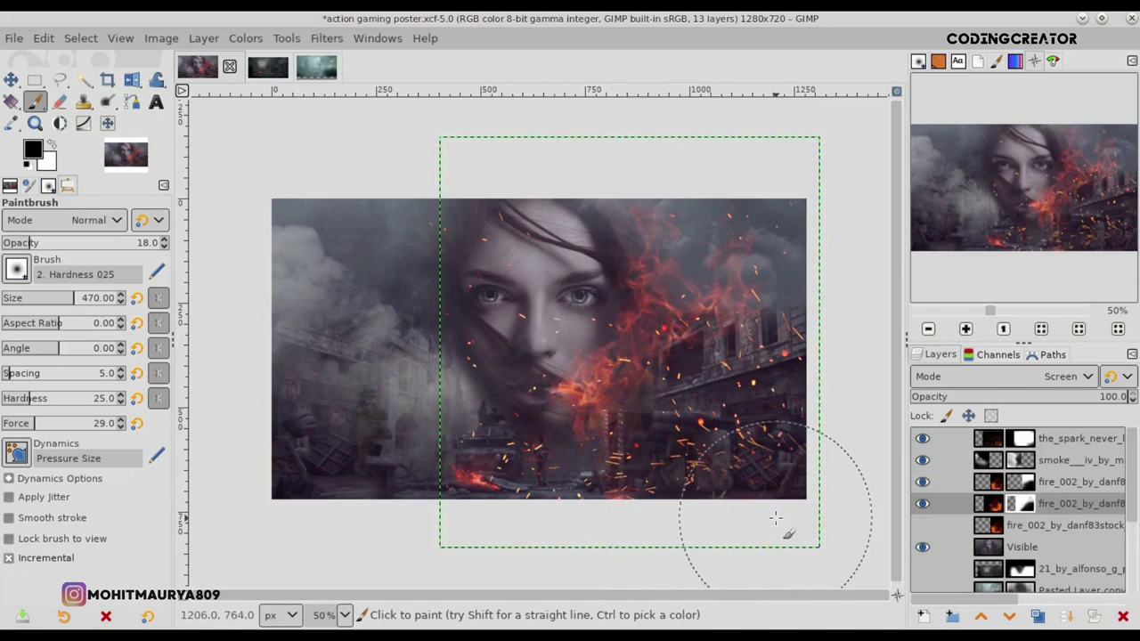
# - Darken the area around the tank below the face, then select the original fire layer
pyautogui.click(985, 509)
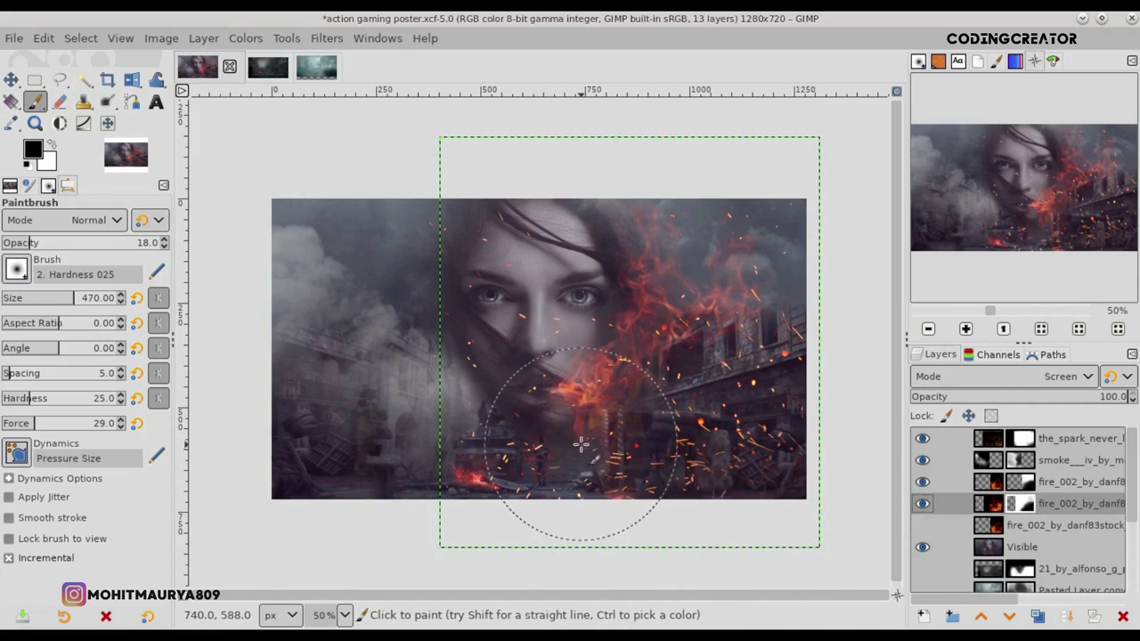
pyautogui.moveTo(564, 442); pyautogui.dragTo(555, 471)
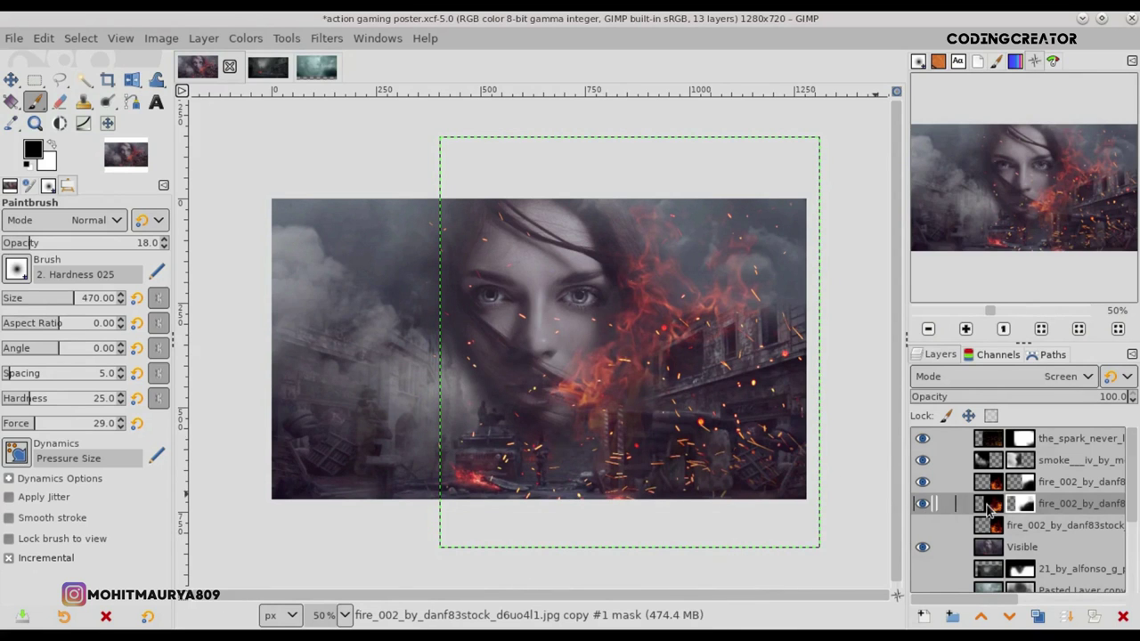
pyautogui.click(1027, 484)
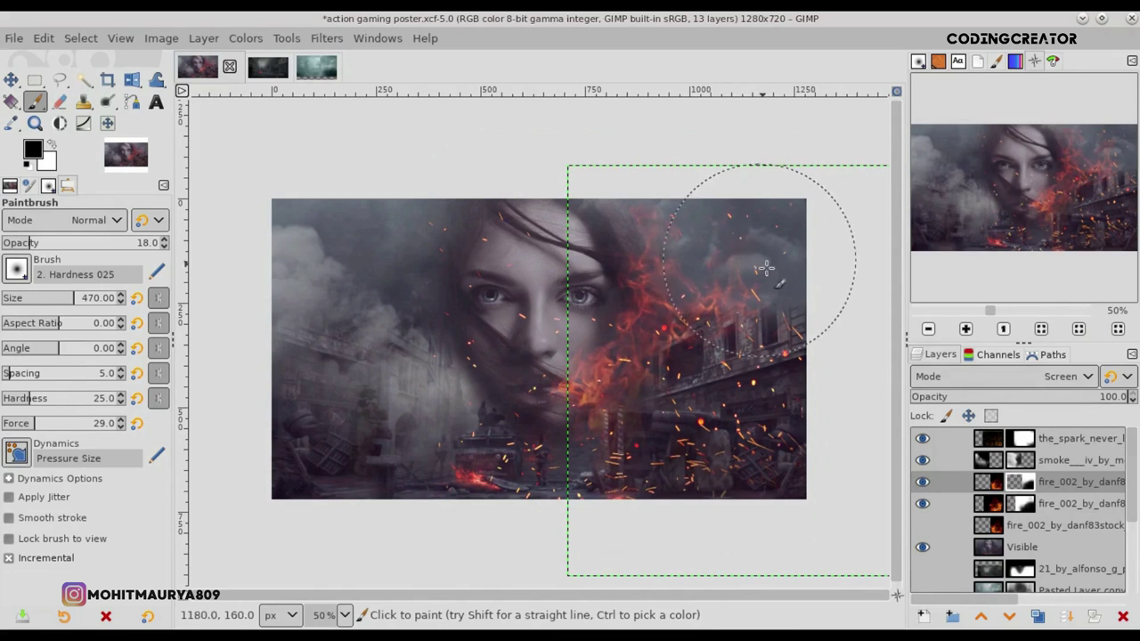
pyautogui.click(993, 524)
# - Duplicate the fire layer, make it visible, and move its flames to the poster's lower left
pyautogui.hotkey('shift', 'ctrl', 'd')
pyautogui.click(922, 526)
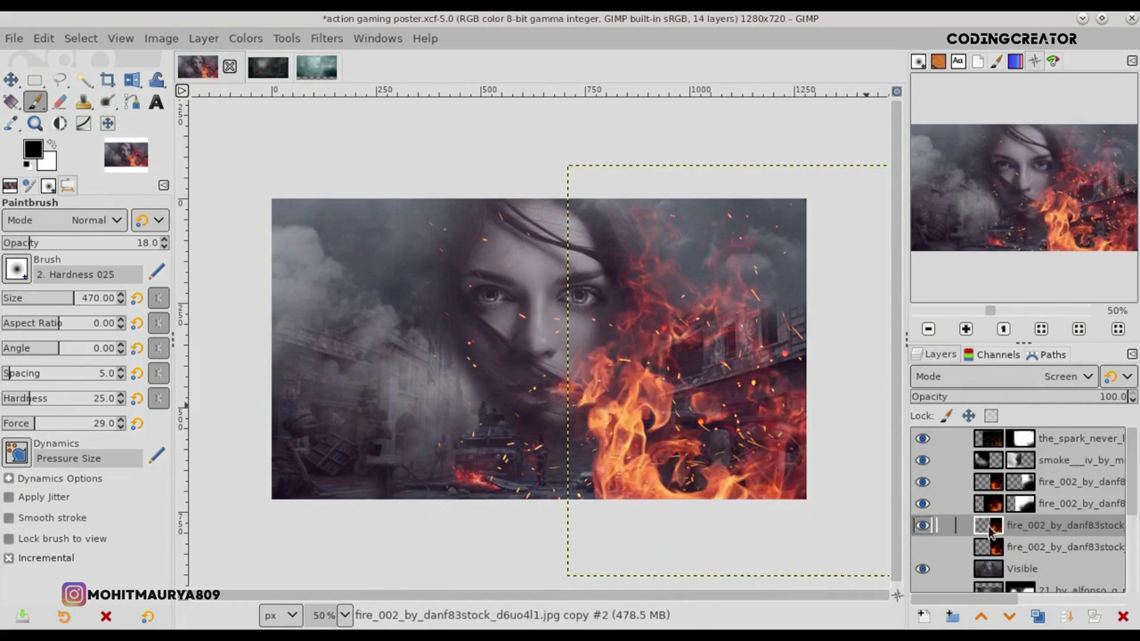
pyautogui.click(11, 80)
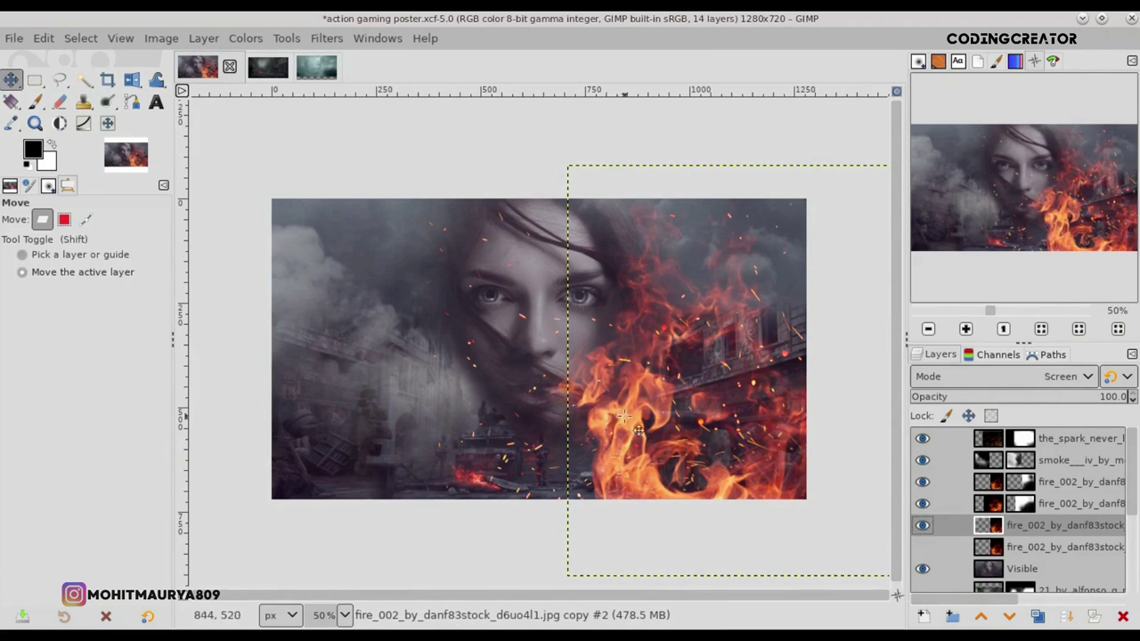
pyautogui.press('Left')
pyautogui.press('Left')
pyautogui.press('Left')
pyautogui.press('Left')
pyautogui.press('Left')
pyautogui.press('Left')
pyautogui.press('Left')
pyautogui.press('Left')
pyautogui.press('Left')
pyautogui.press('Left')
pyautogui.press('Left')
pyautogui.press('Left')
pyautogui.moveTo(659, 435); pyautogui.dragTo(369, 437)
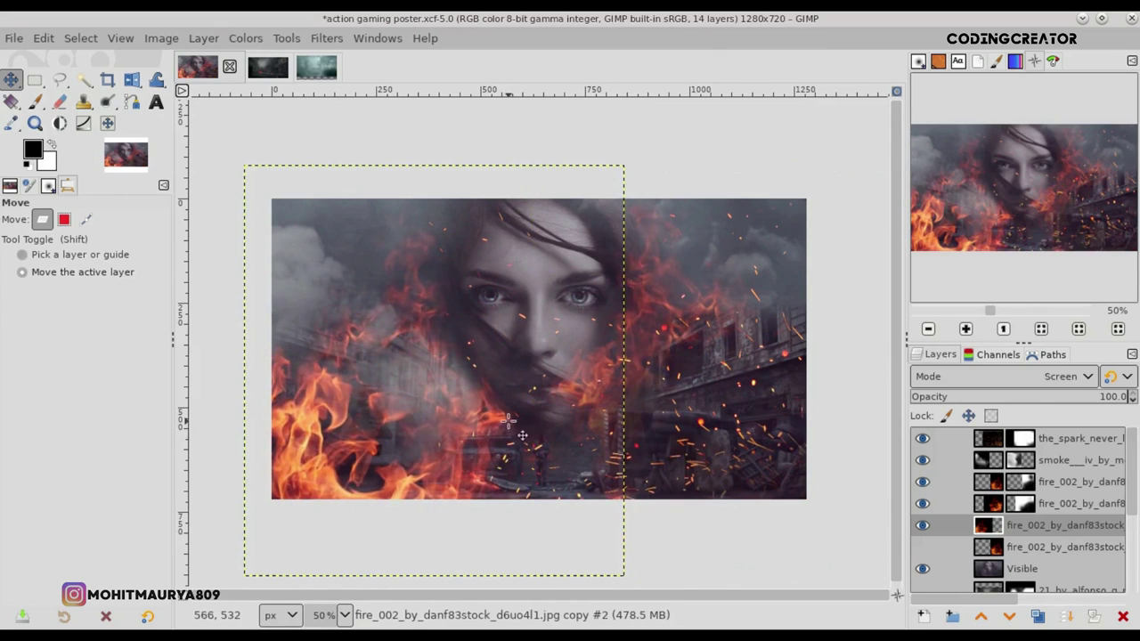
pyautogui.moveTo(527, 467); pyautogui.dragTo(527, 443)
# - Toggle the new flames on and off to compare, then begin adding a layer mask
pyautogui.click(926, 526)
pyautogui.click(925, 527)
pyautogui.click(924, 528)
pyautogui.click(923, 528)
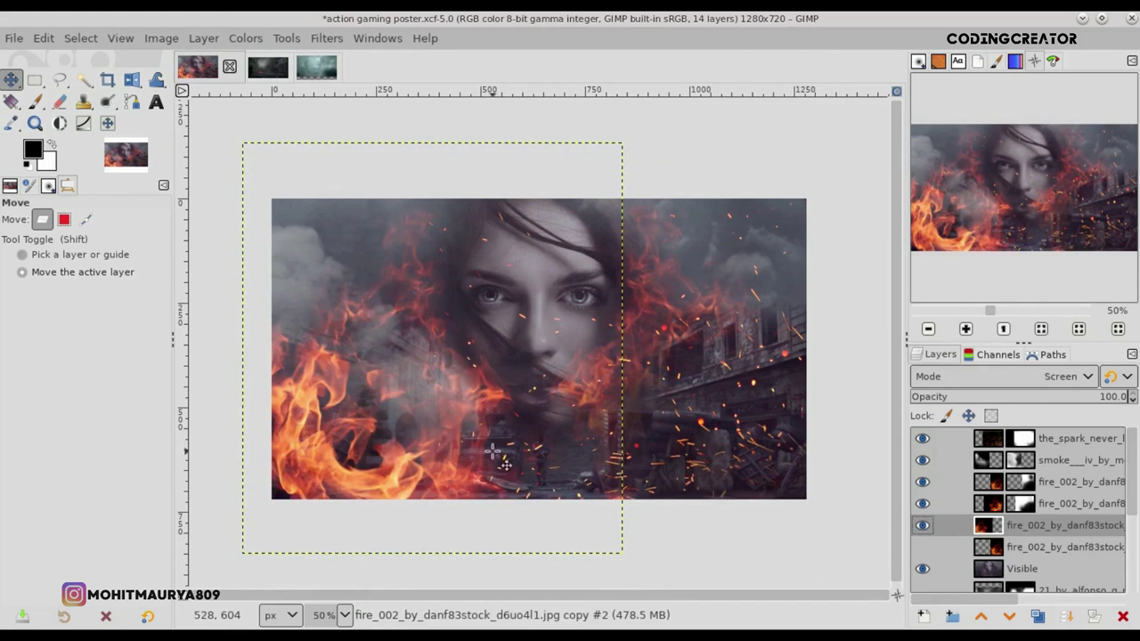
pyautogui.click(1066, 616)
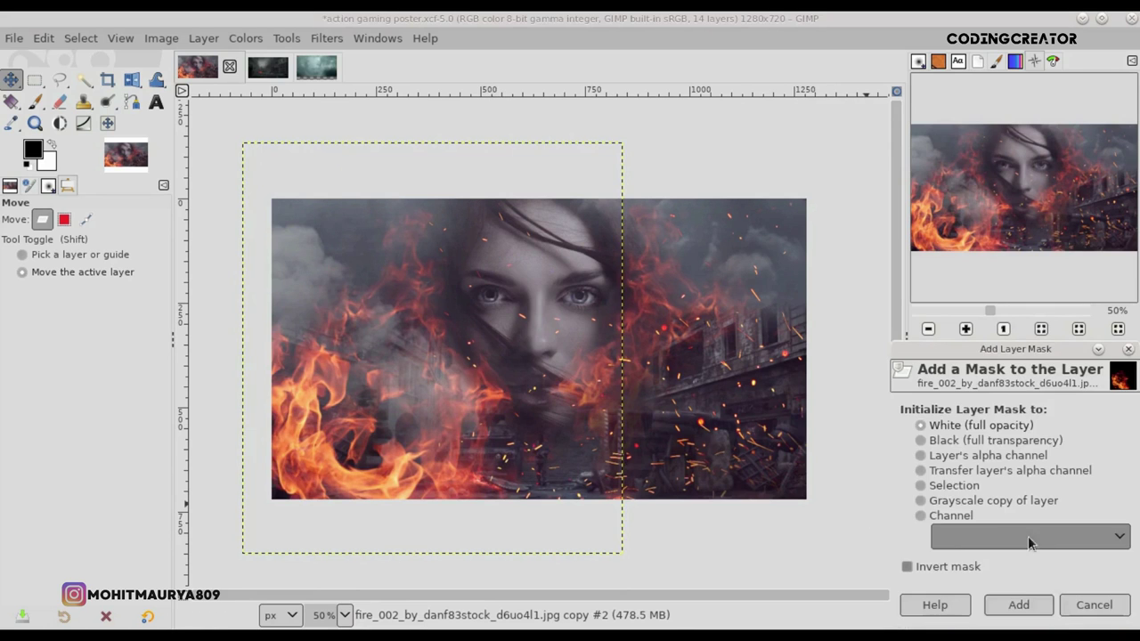
# - Add a white mask to fire copy #2 and paint out its lower-left flames in black
pyautogui.click(1016, 604)
pyautogui.click(35, 101)
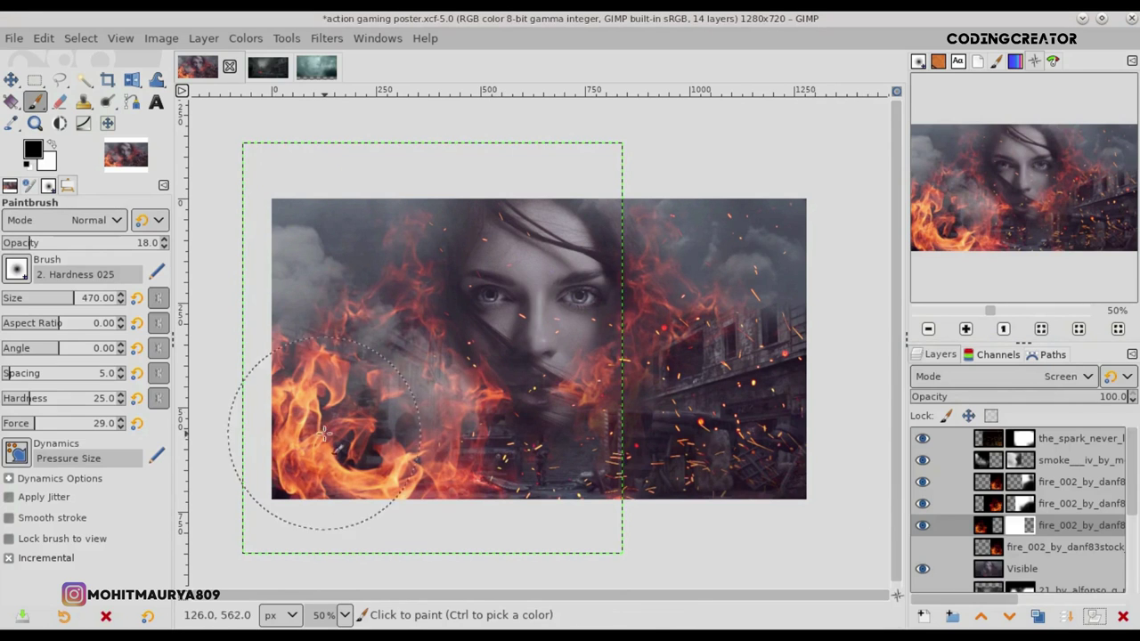
pyautogui.moveTo(289, 454)
pyautogui.mouseDown()
pyautogui.moveTo(318, 522)
pyautogui.moveTo(296, 400)
pyautogui.moveTo(254, 395)
pyautogui.moveTo(331, 382)
pyautogui.moveTo(382, 471)
pyautogui.moveTo(378, 434)
pyautogui.moveTo(339, 466)
pyautogui.mouseUp()
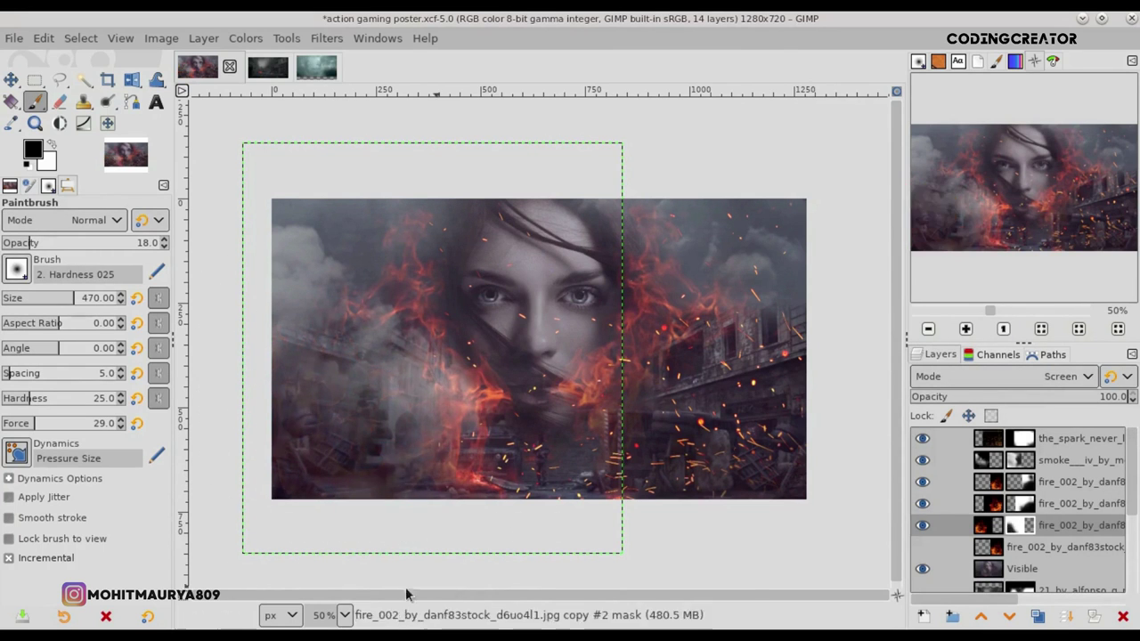
# - Set the paintbrush opacity to about 15 and the brush size to 183 px
pyautogui.moveTo(52, 245); pyautogui.dragTo(168, 243)
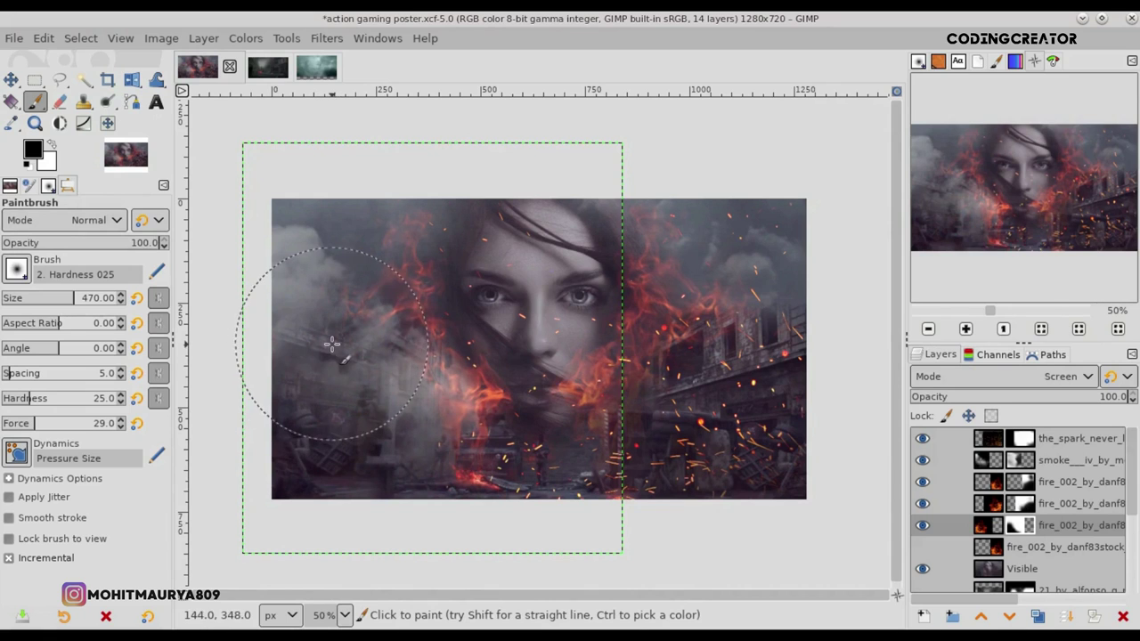
pyautogui.moveTo(47, 248); pyautogui.dragTo(24, 248)
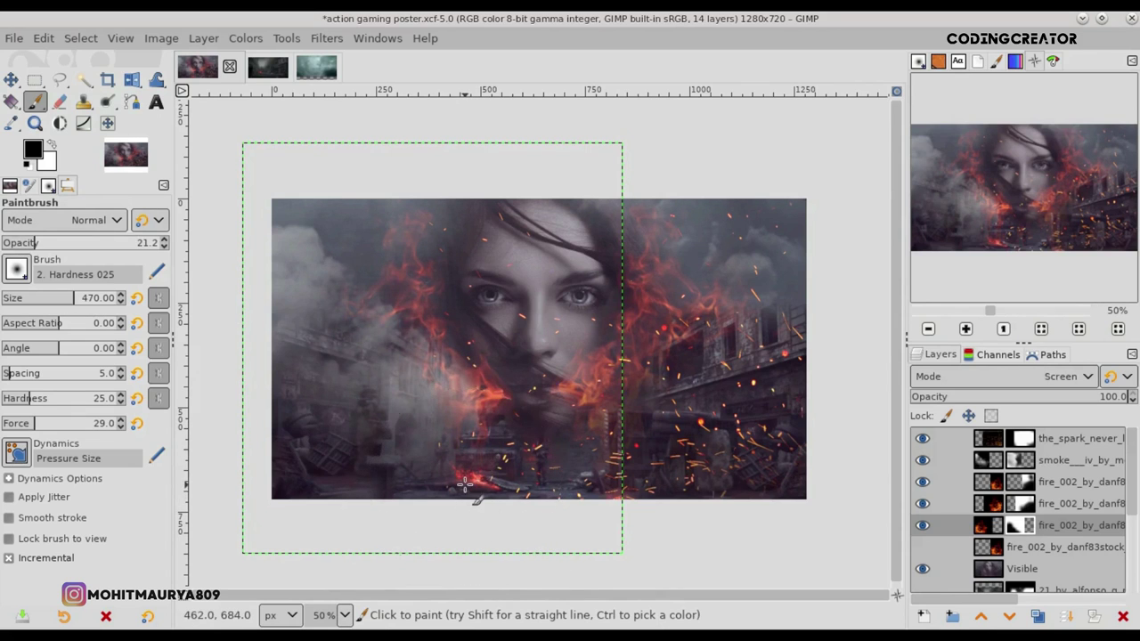
pyautogui.moveTo(63, 299); pyautogui.dragTo(40, 299)
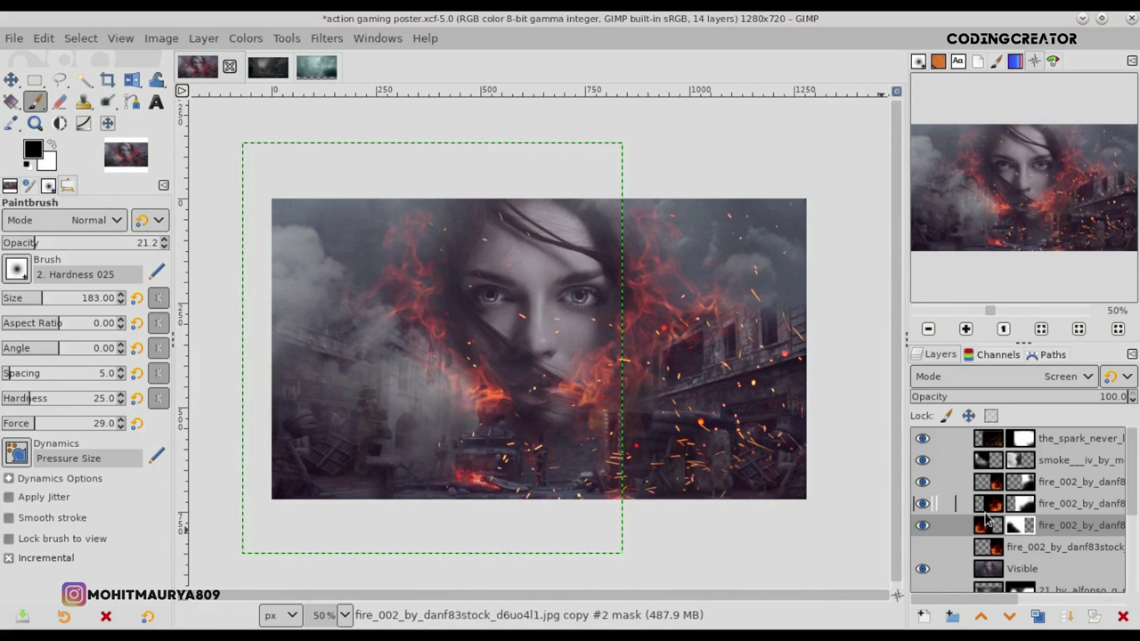
# - Rotate the fire copy about -7 degrees and shift the flames up and left
pyautogui.click(132, 80)
pyautogui.click(203, 103)
pyautogui.moveTo(386, 360); pyautogui.dragTo(290, 240)
pyautogui.click(840, 247)
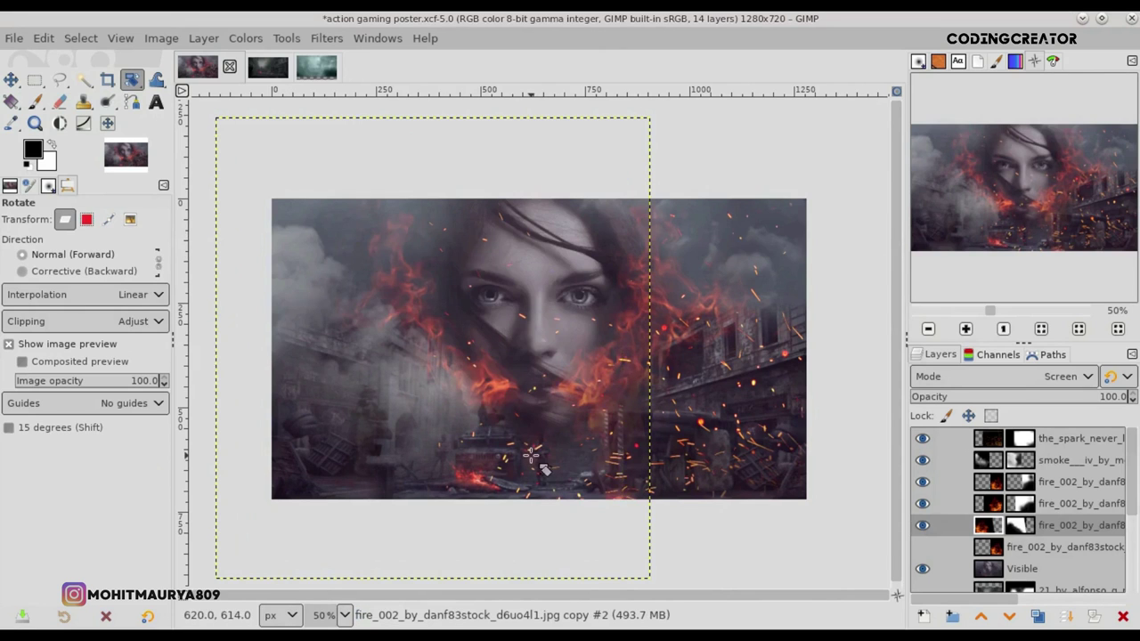
pyautogui.press('m')
pyautogui.moveTo(496, 426); pyautogui.dragTo(471, 416)
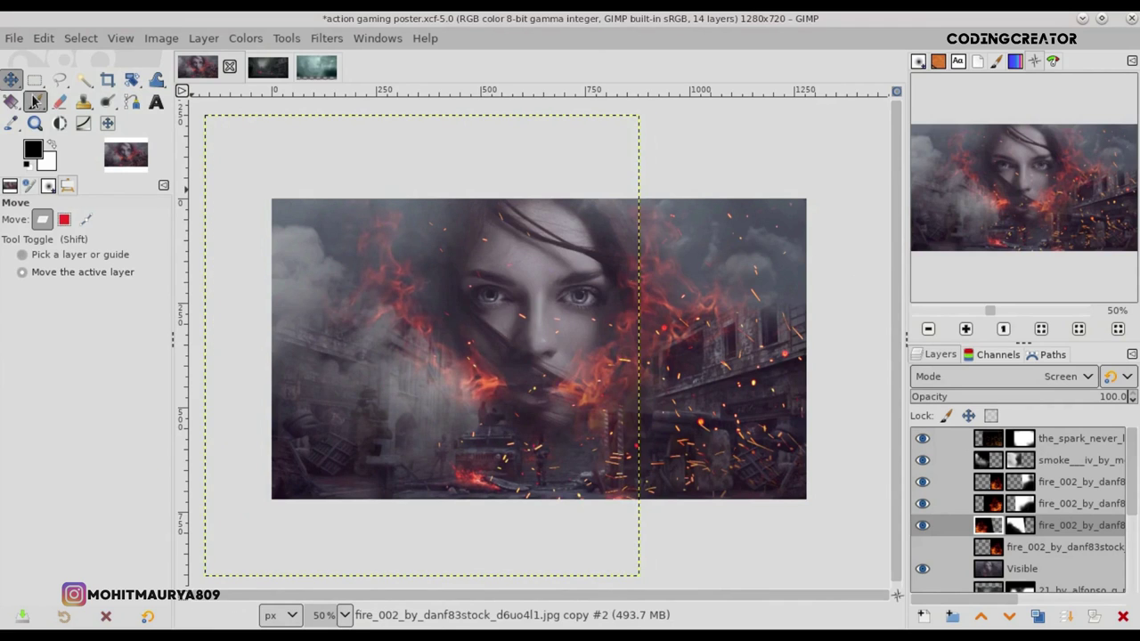
# - Try restoring some flames with a white brush stroke, then undo it
pyautogui.click(34, 100)
pyautogui.click(52, 149)
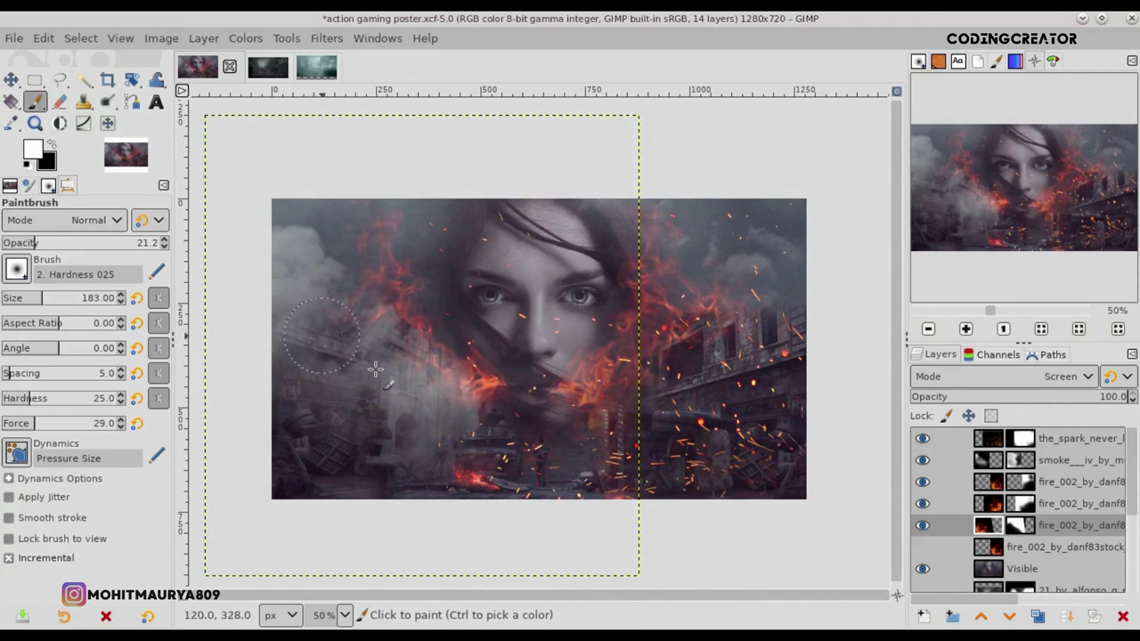
pyautogui.moveTo(477, 416); pyautogui.dragTo(473, 447)
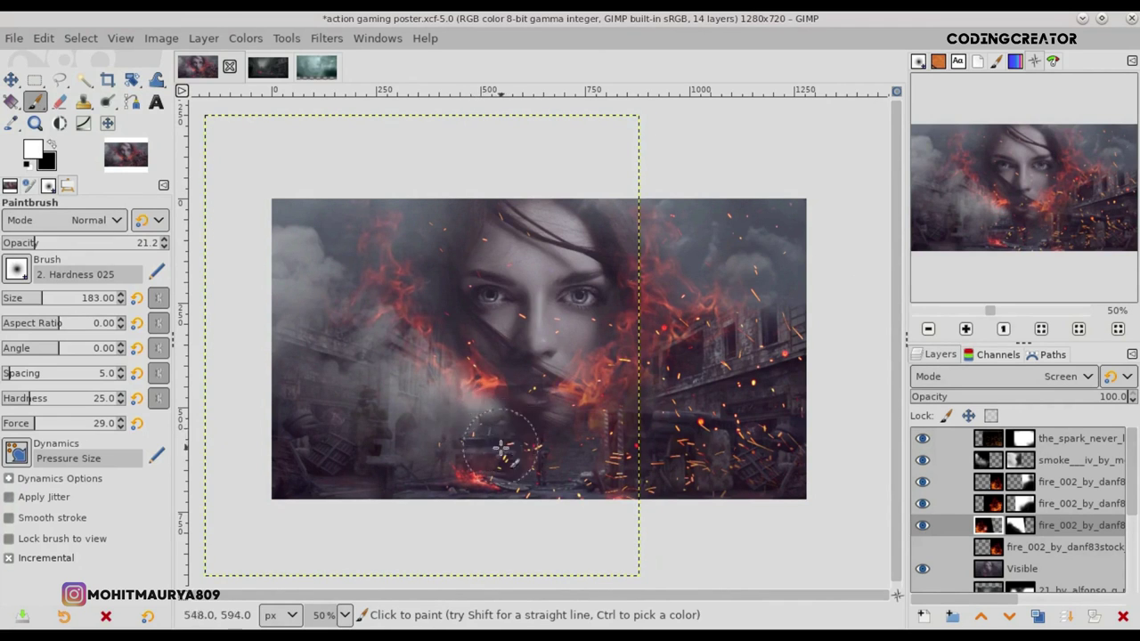
pyautogui.hotkey('ctrl', 'z')
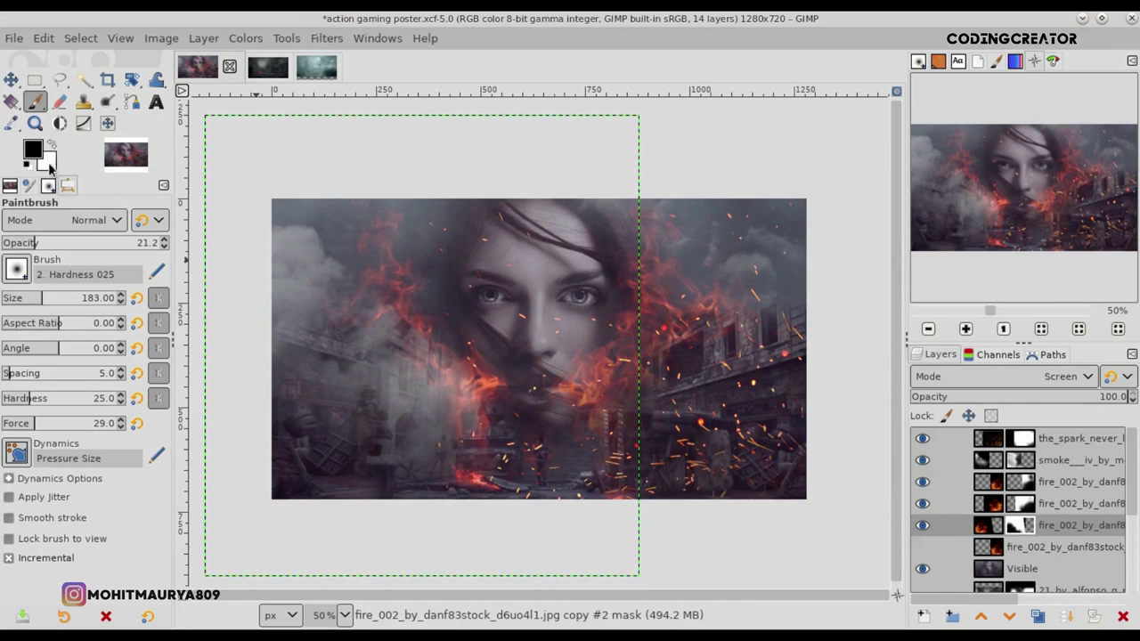
# - Enlarge the brush to about 306 px and mask out smoke and glow around the mouth
pyautogui.moveTo(51, 301); pyautogui.dragTo(57, 301)
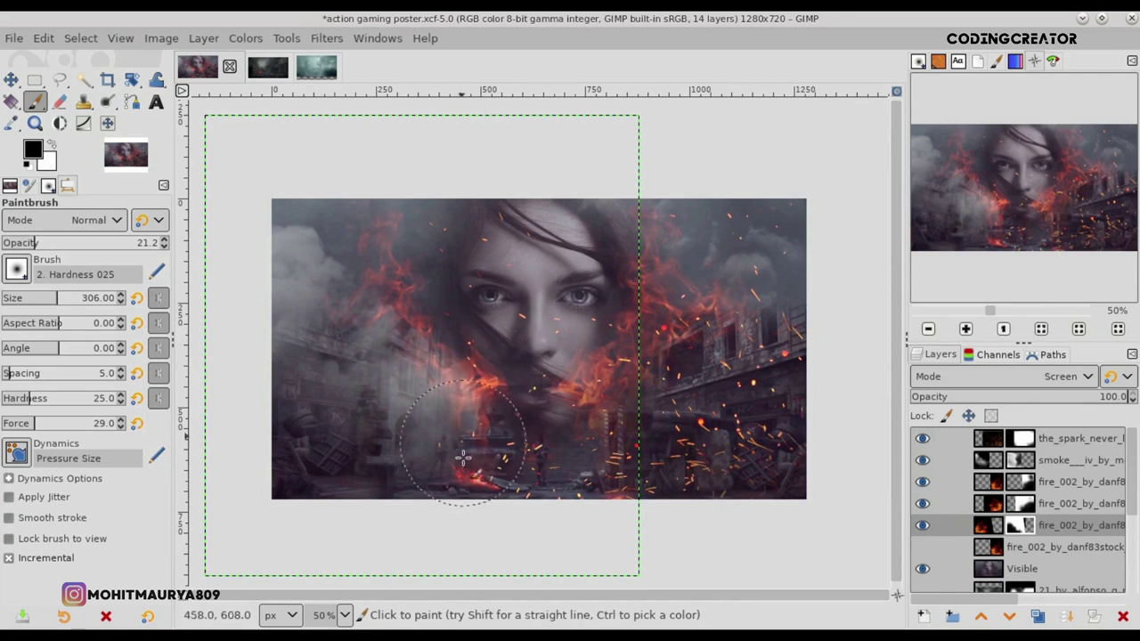
pyautogui.moveTo(437, 429)
pyautogui.mouseDown()
pyautogui.moveTo(471, 457)
pyautogui.moveTo(522, 357)
pyautogui.mouseUp()
pyautogui.scroll(2, 509, 390)
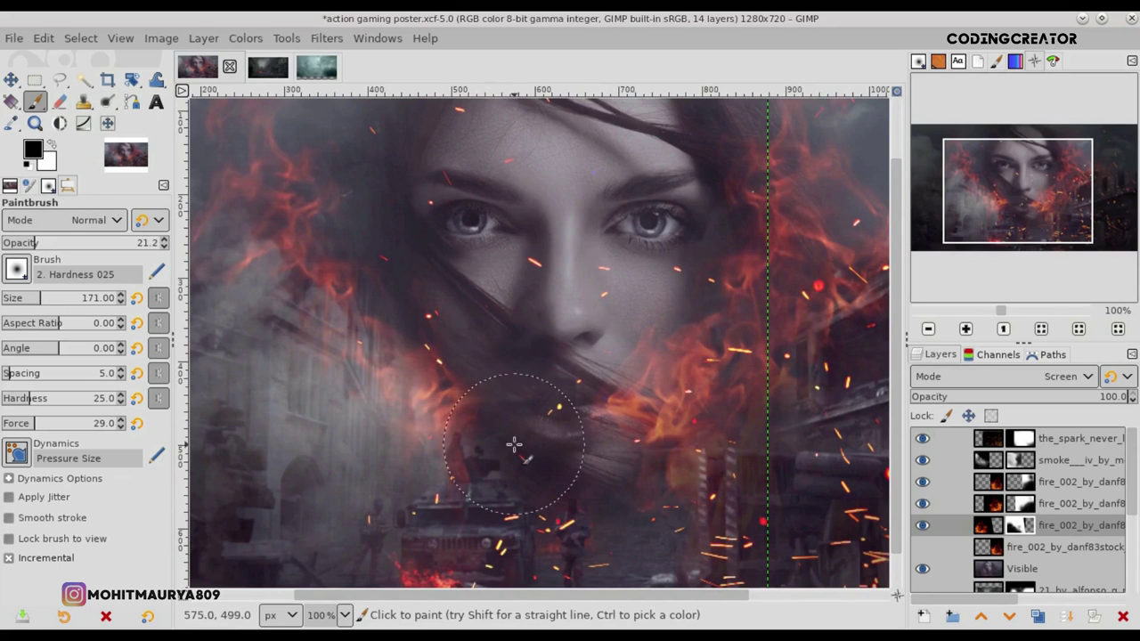
pyautogui.click(987, 481)
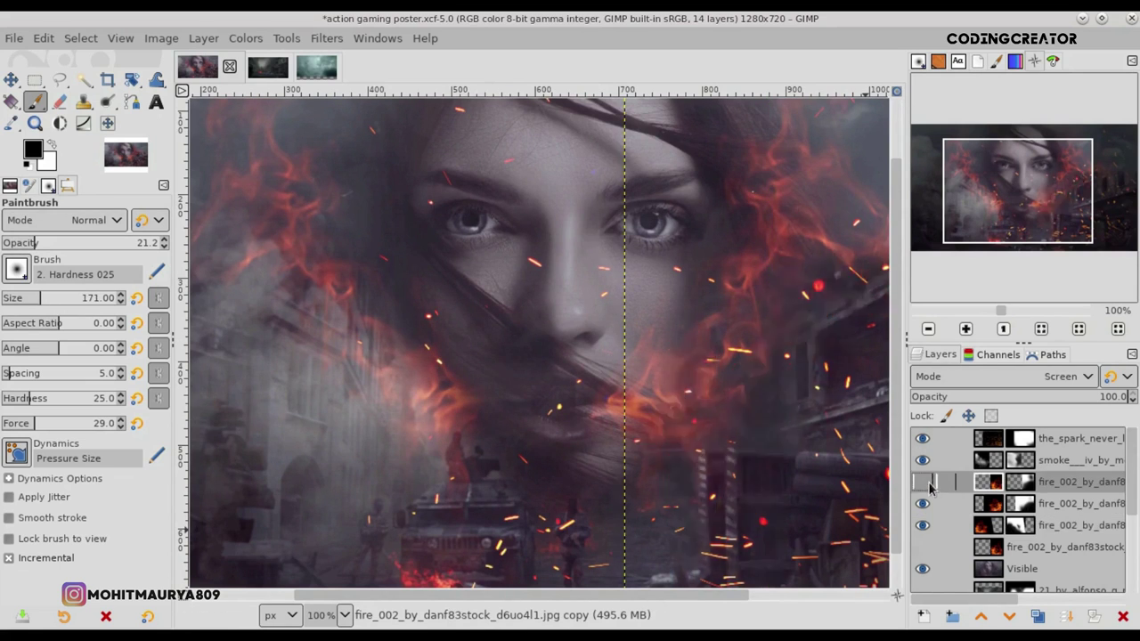
pyautogui.click(978, 504)
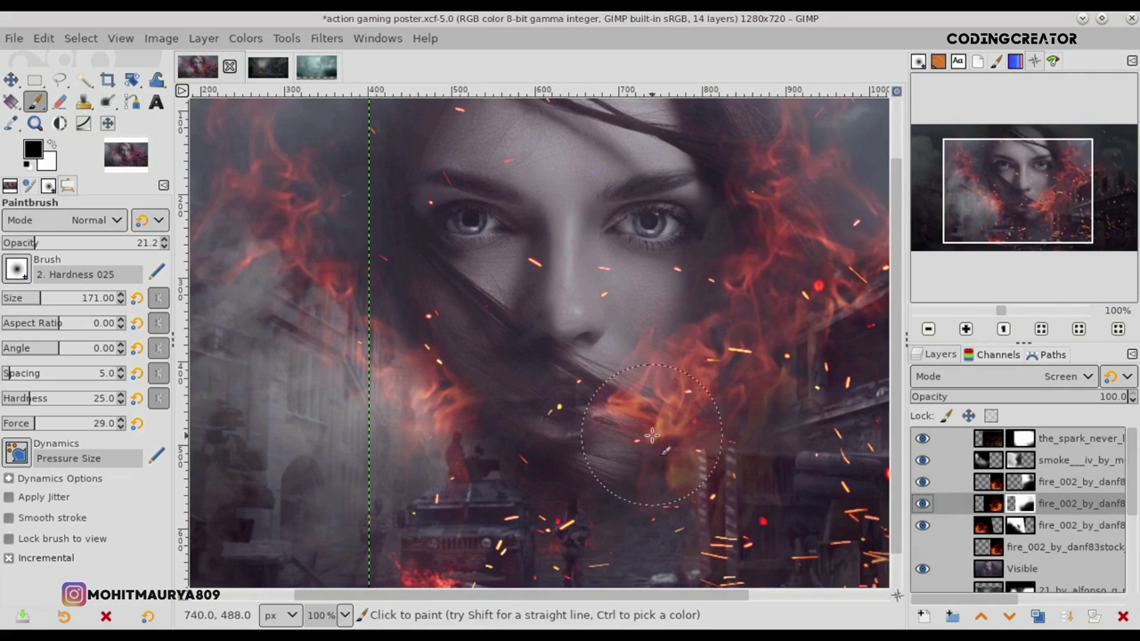
pyautogui.moveTo(580, 409); pyautogui.dragTo(582, 412)
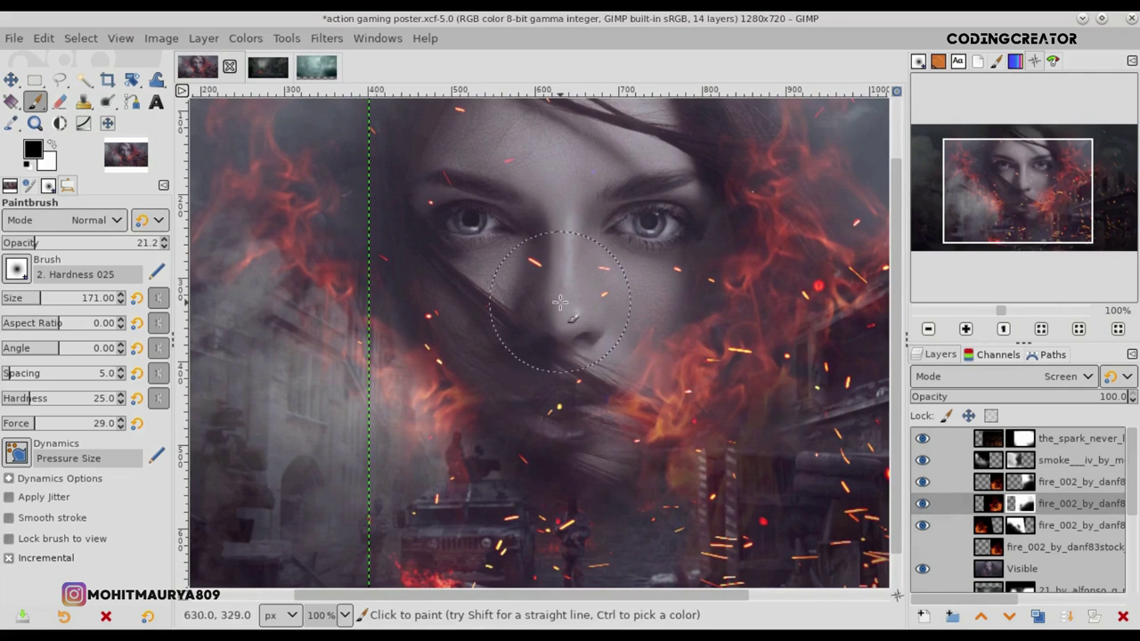
pyautogui.scroll(-2, 559, 303)
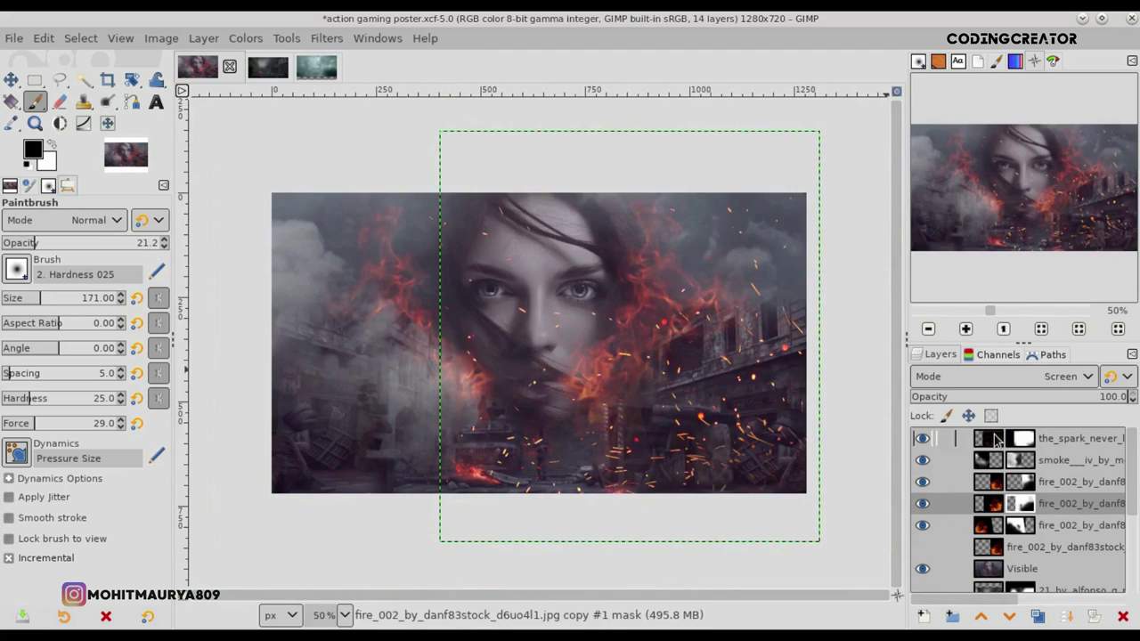
# - Select the hidden fire layer and duplicate it
pyautogui.click(994, 440)
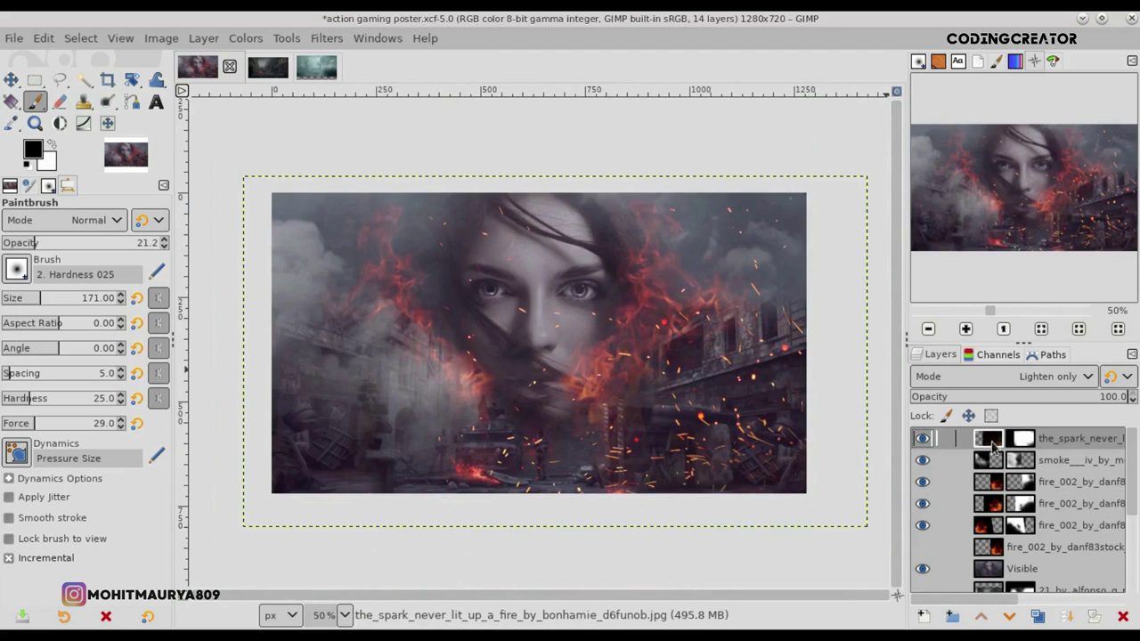
pyautogui.click(985, 527)
pyautogui.click(1024, 547)
pyautogui.click(1038, 616)
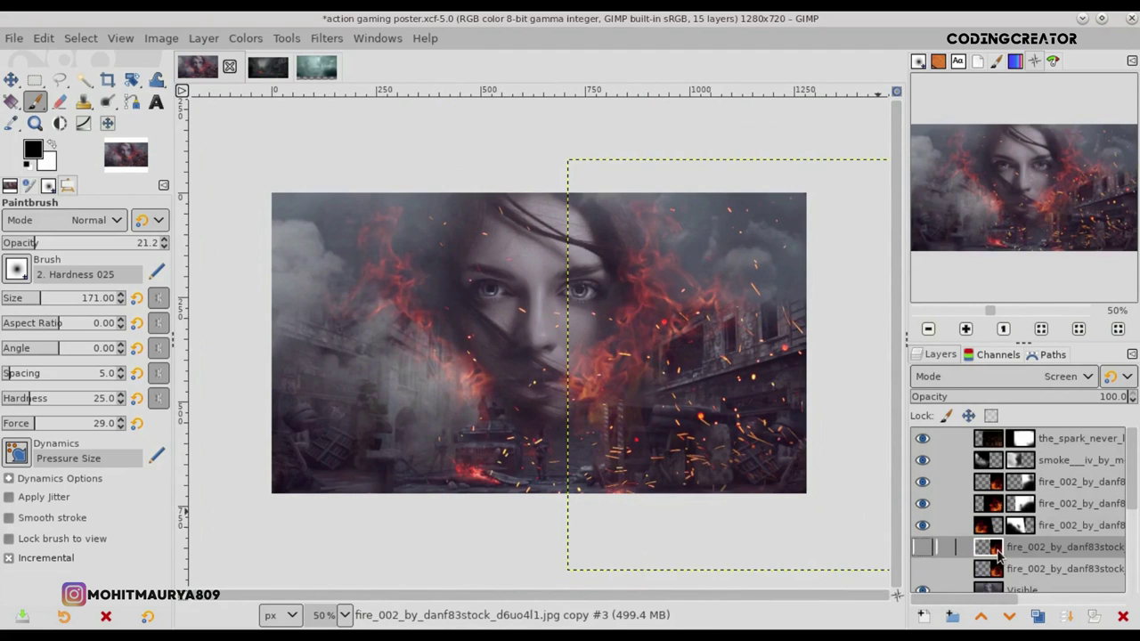
# - Show the new fire copy and shrink it to a small patch over the woman's face
pyautogui.click(10, 80)
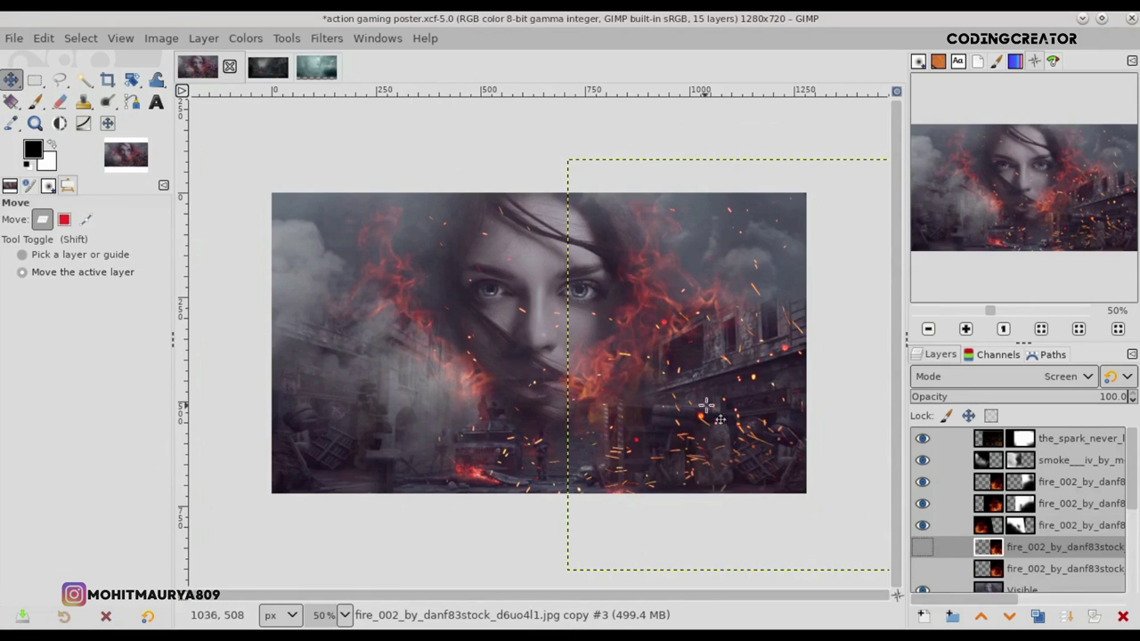
pyautogui.moveTo(729, 419); pyautogui.dragTo(546, 372)
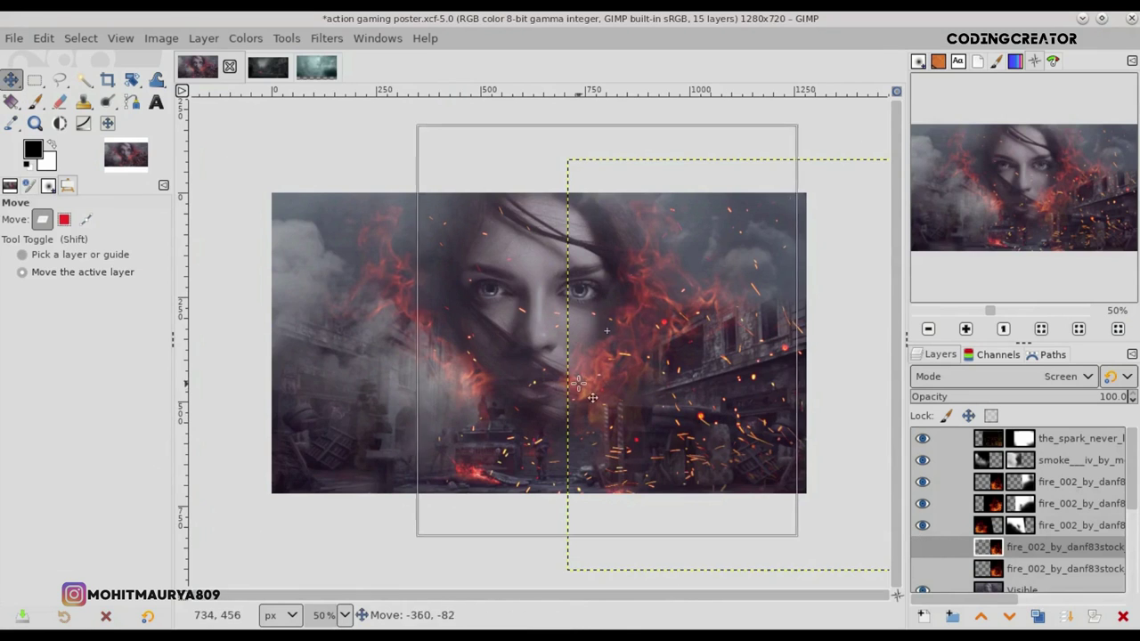
pyautogui.click(922, 549)
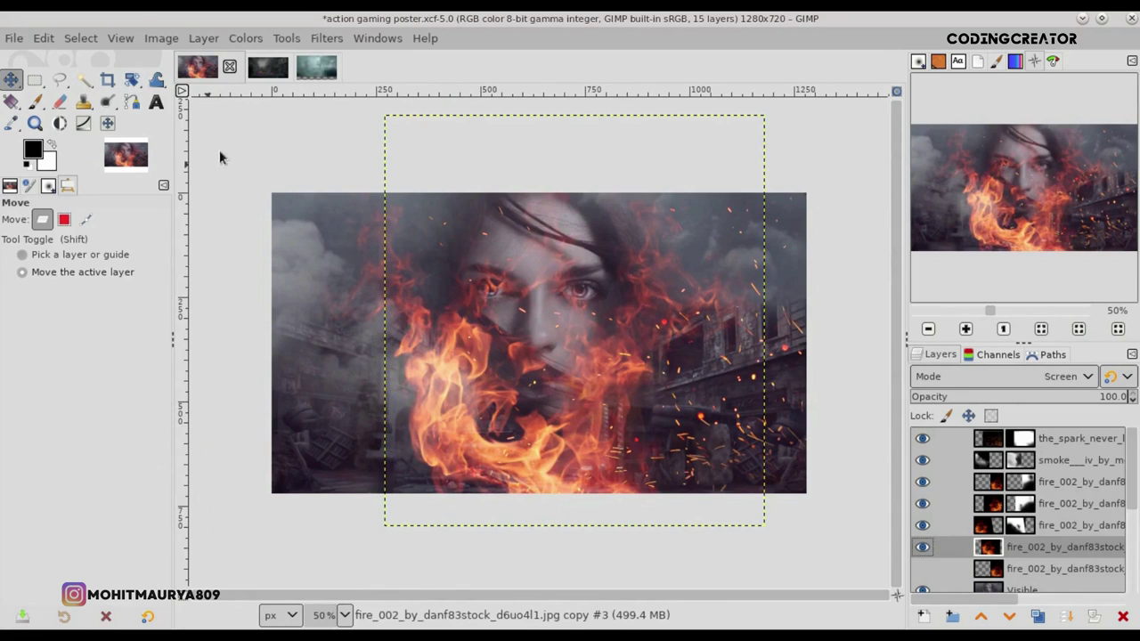
pyautogui.click(213, 122)
pyautogui.click(766, 503)
pyautogui.moveTo(768, 500); pyautogui.dragTo(524, 261)
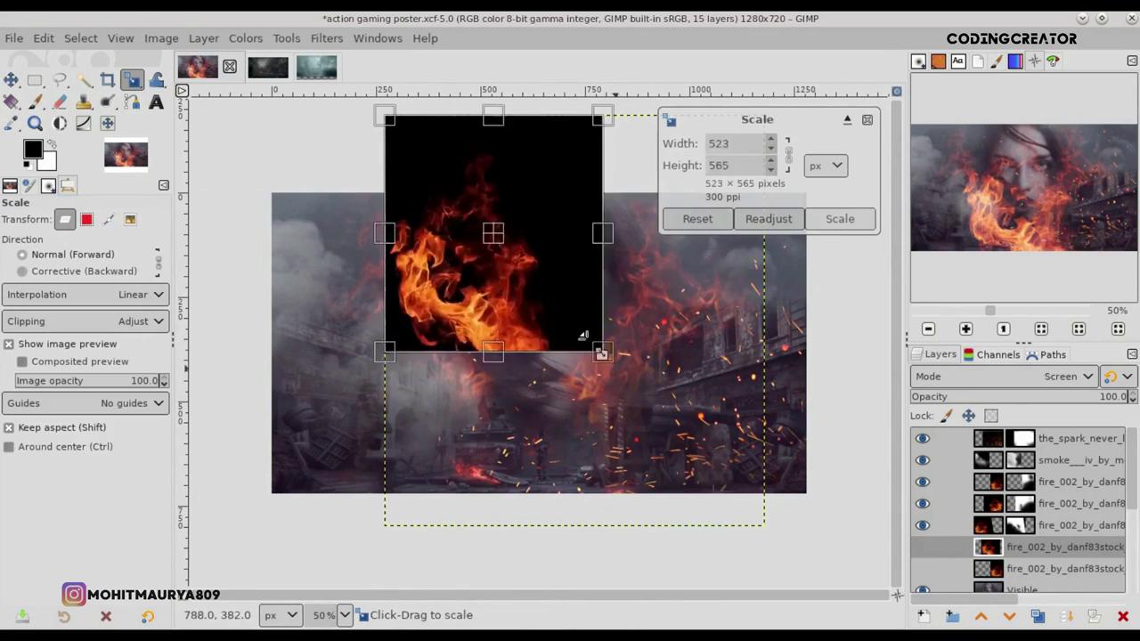
pyautogui.moveTo(451, 186); pyautogui.dragTo(453, 301)
pyautogui.moveTo(534, 360); pyautogui.dragTo(442, 288)
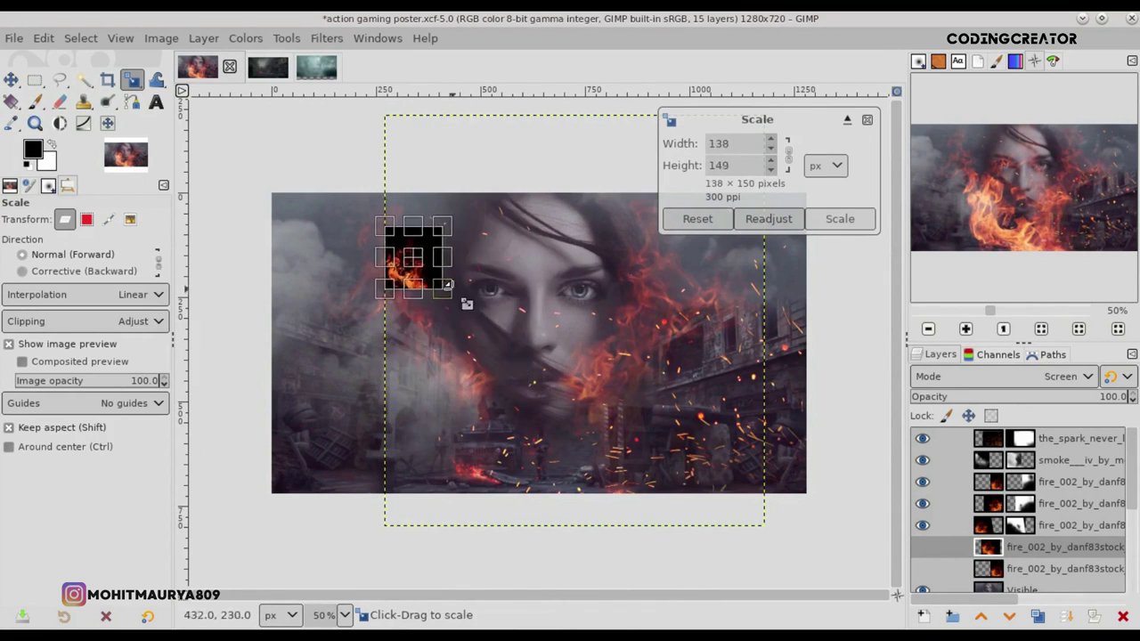
pyautogui.click(839, 218)
# - Move the small flame onto the eye and shrink it further to fit the iris
pyautogui.keyDown('ctrl'); pyautogui.scroll(3, 398, 259); pyautogui.keyUp('ctrl')
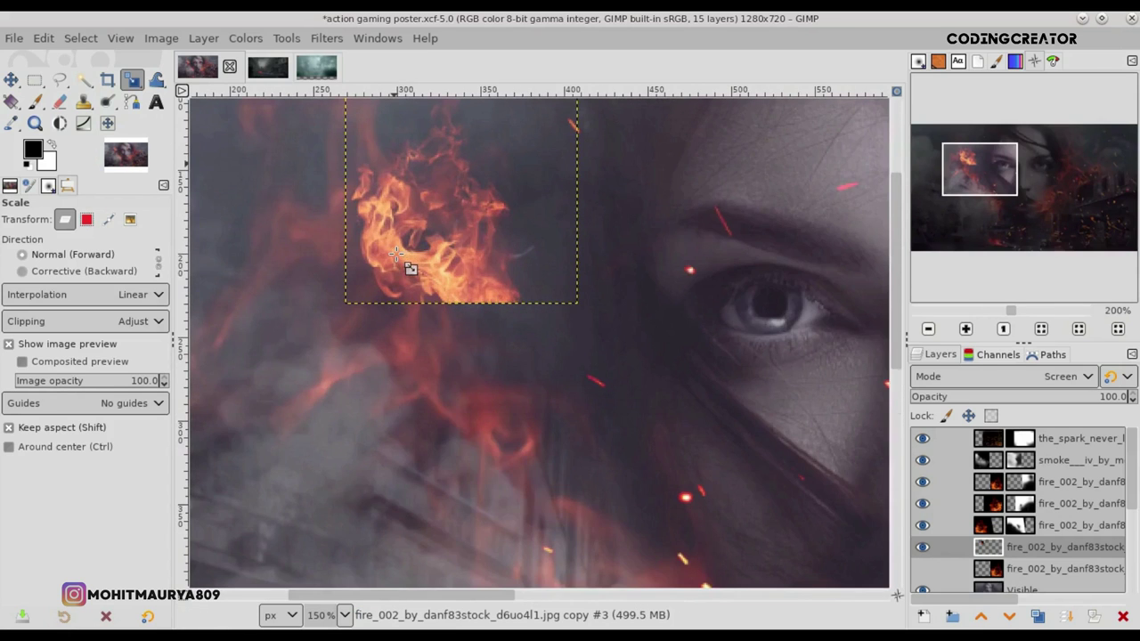
pyautogui.hscroll(4, 503, 597)
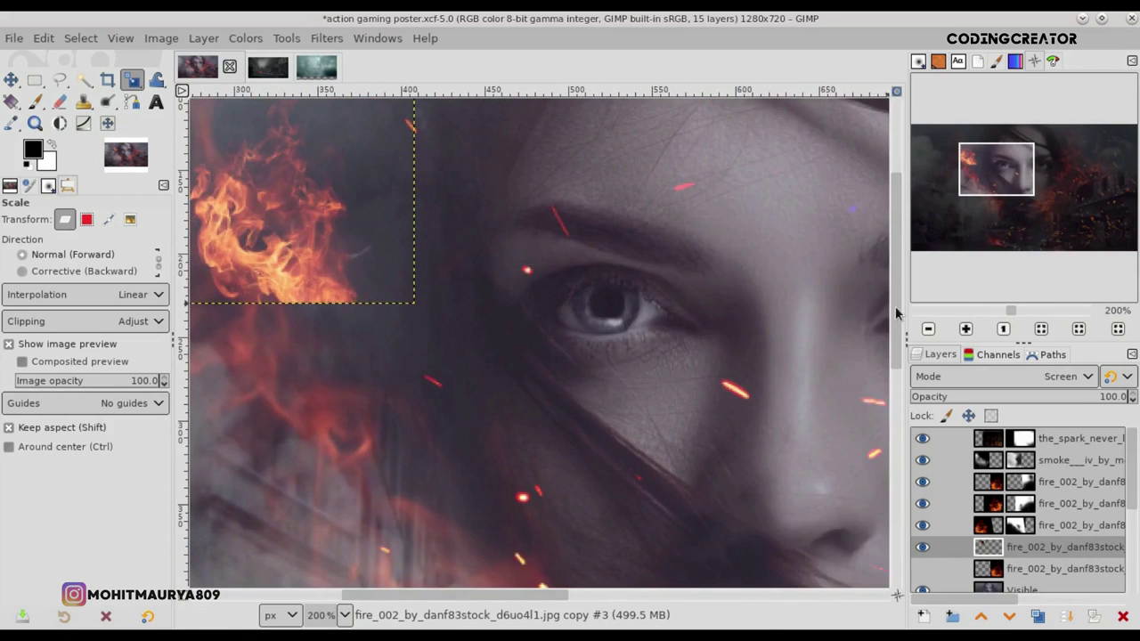
pyautogui.moveTo(896, 314); pyautogui.dragTo(896, 294)
pyautogui.click(10, 80)
pyautogui.moveTo(267, 223); pyautogui.dragTo(572, 256)
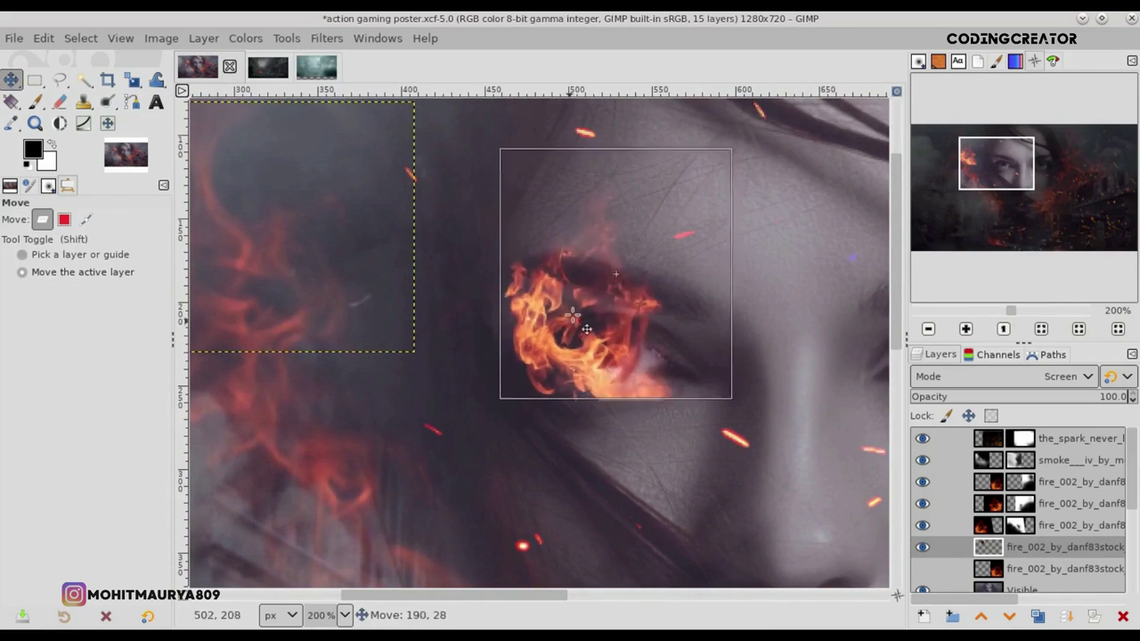
pyautogui.click(132, 81)
pyautogui.click(585, 294)
pyautogui.moveTo(516, 191)
pyautogui.mouseDown()
pyautogui.moveTo(699, 361)
pyautogui.moveTo(632, 343)
pyautogui.moveTo(599, 355)
pyautogui.moveTo(612, 355)
pyautogui.mouseUp()
pyautogui.click(839, 219)
# - Select another fire layer, fit the image in the window, then zoom back in on the eye
pyautogui.press('m')
pyautogui.click(1029, 481)
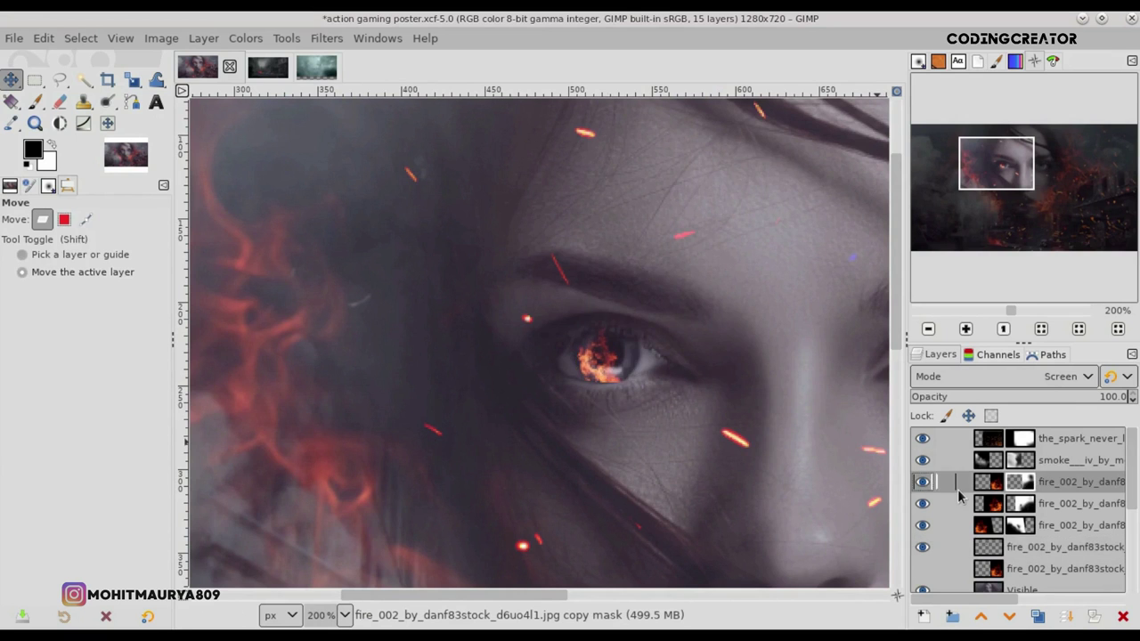
pyautogui.hotkey('ctrl', 'shift', 'j')
pyautogui.press('2')
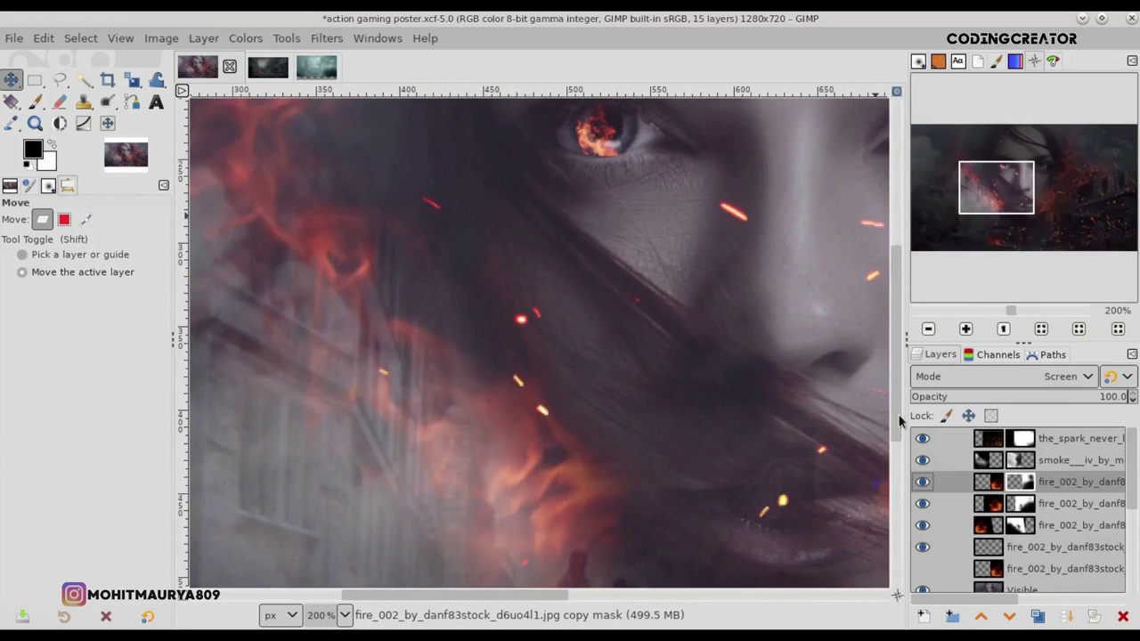
pyautogui.moveTo(899, 420); pyautogui.dragTo(893, 361)
pyautogui.scroll(1, 581, 271)
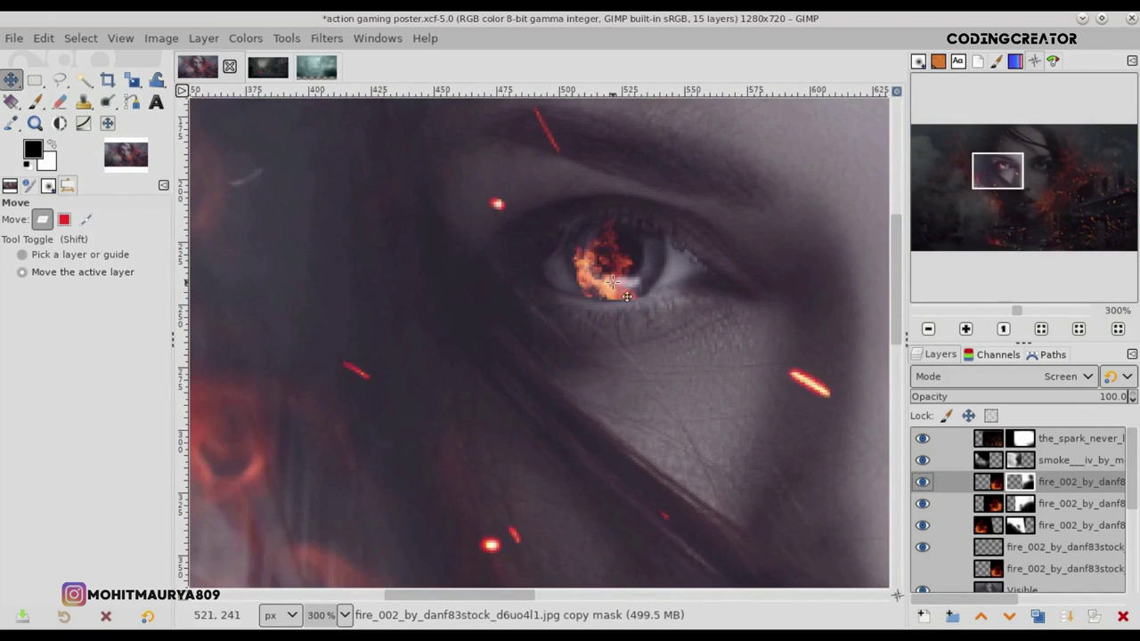
# - Lightly erase the eye flame's lower edge, raising eraser opacity from 4.8 to 38.1
pyautogui.click(59, 104)
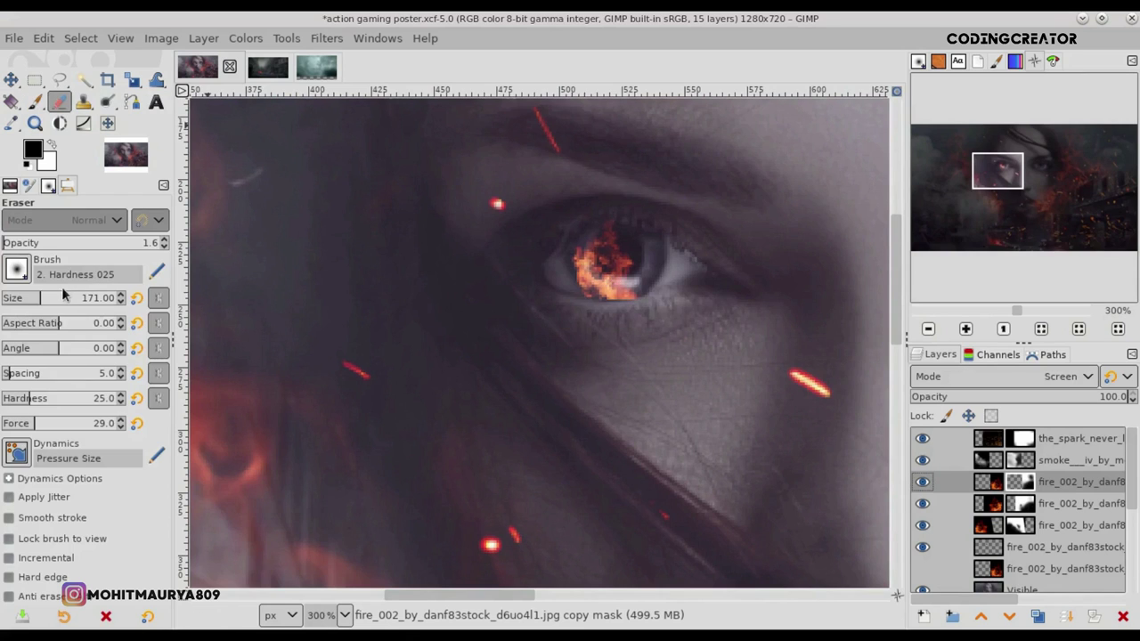
pyautogui.click(6, 247)
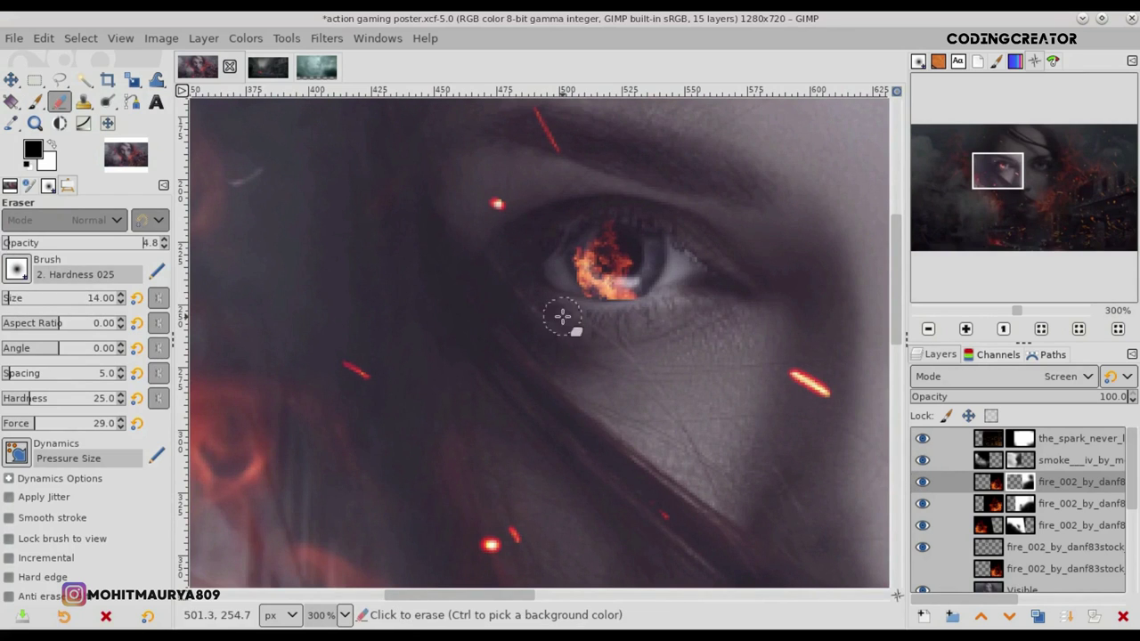
pyautogui.click(635, 310)
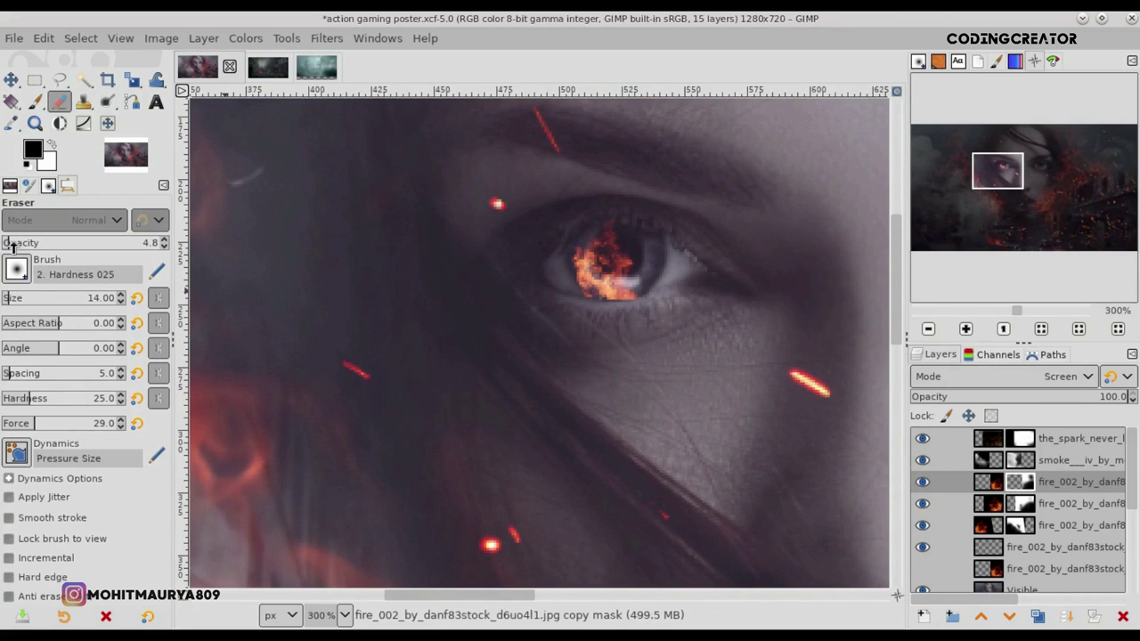
pyautogui.moveTo(11, 247); pyautogui.dragTo(56, 245)
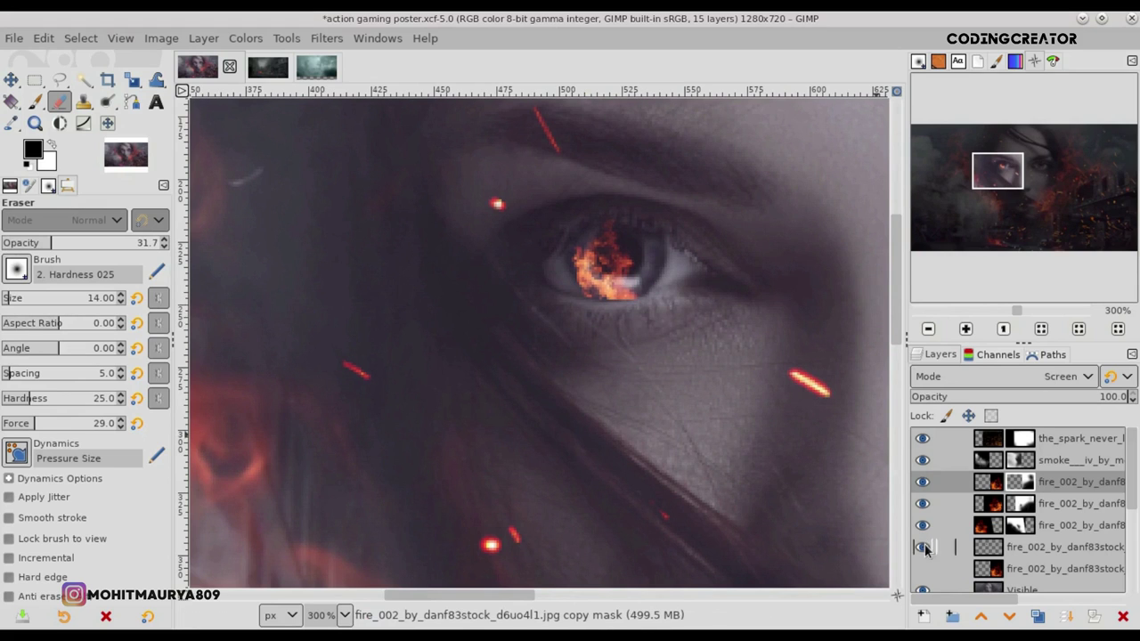
pyautogui.click(993, 550)
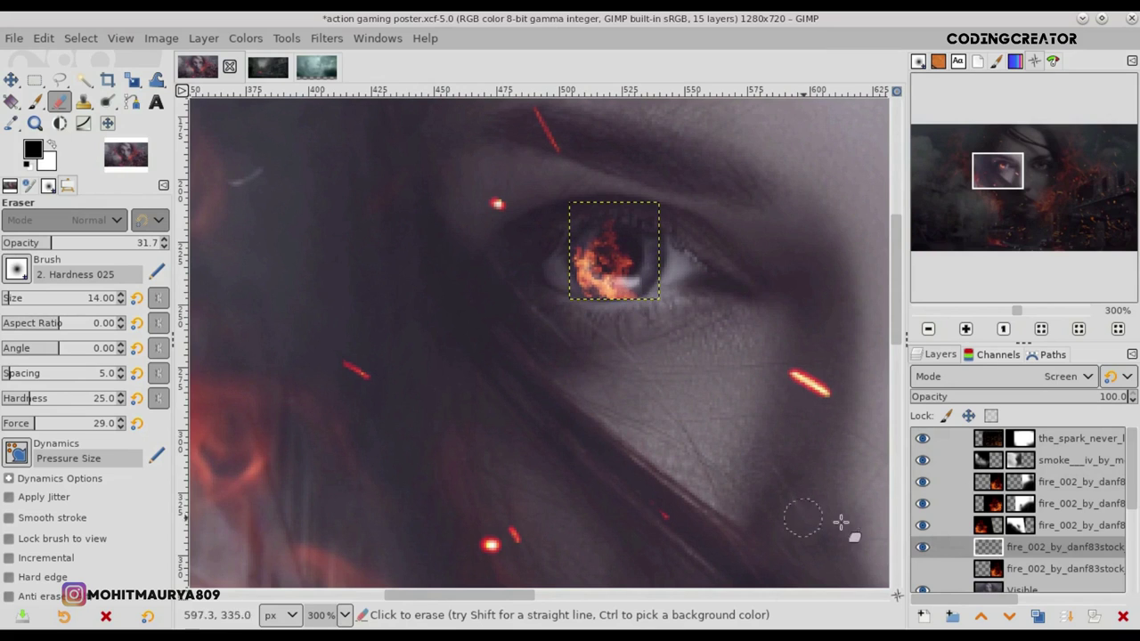
pyautogui.click(924, 547)
pyautogui.click(923, 547)
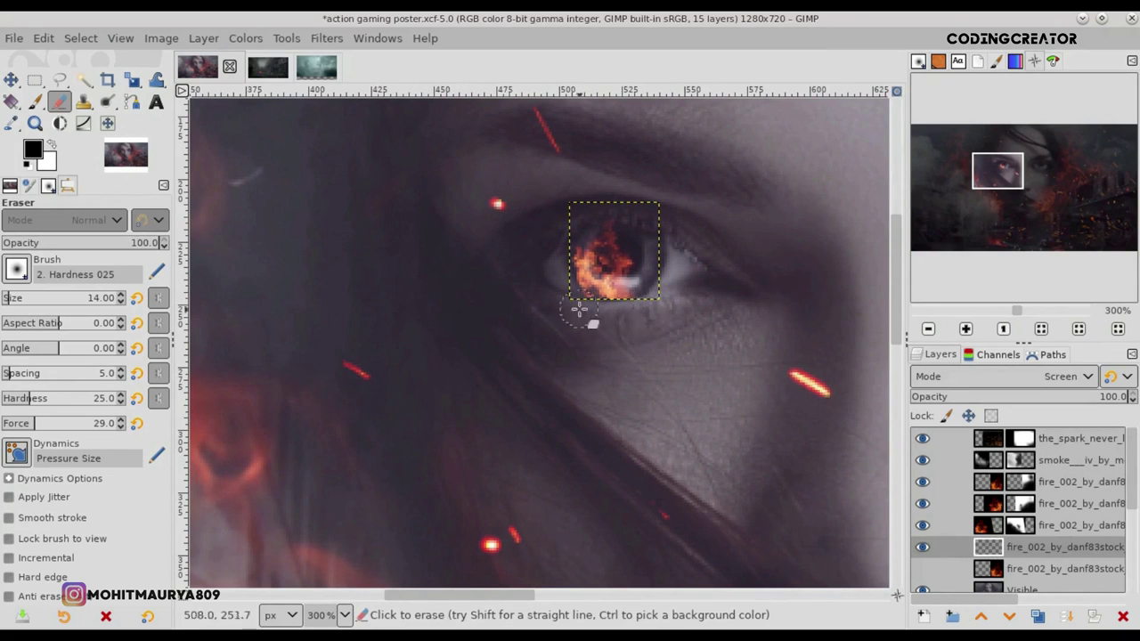
pyautogui.click(63, 242)
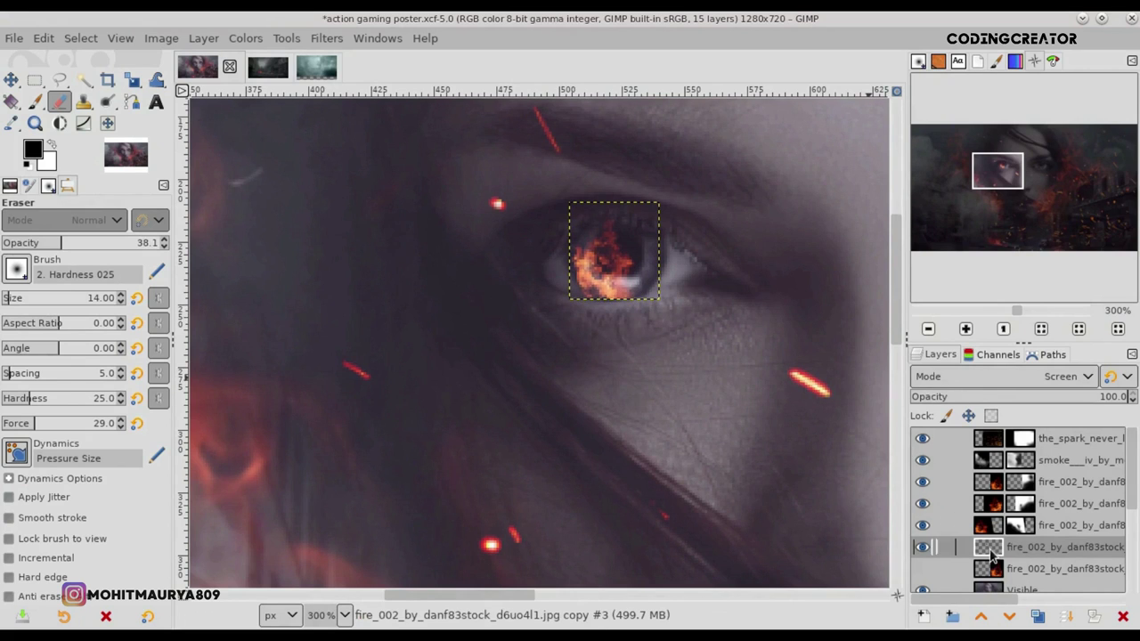
# - Fine-tune the eye flame's size, nudge it up one pixel, and duplicate the layer
pyautogui.click(11, 79)
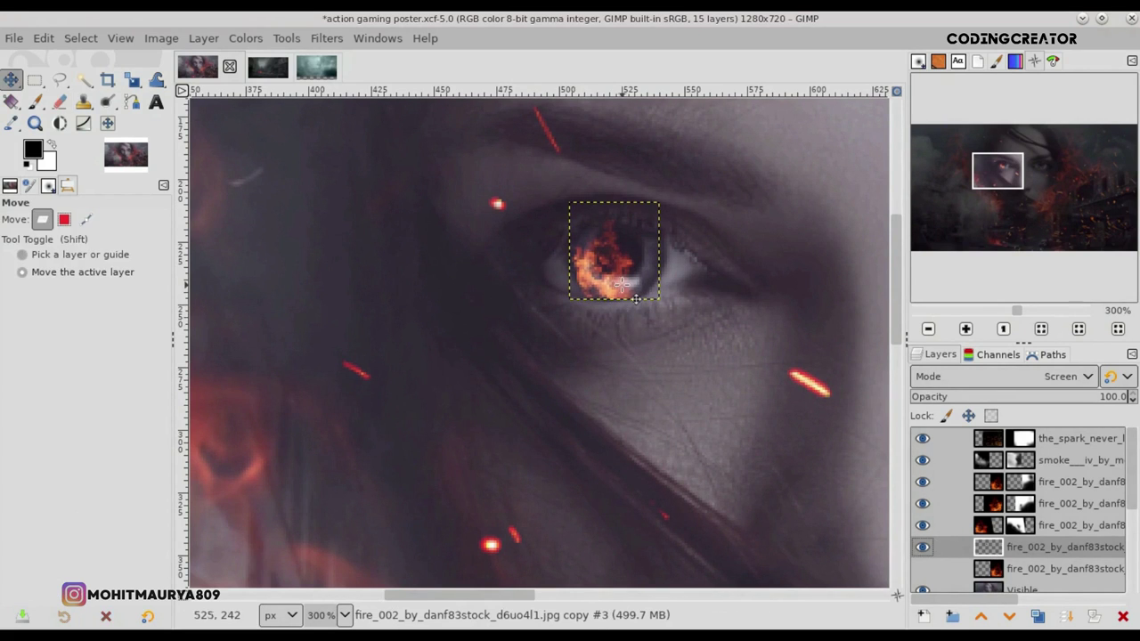
pyautogui.click(132, 79)
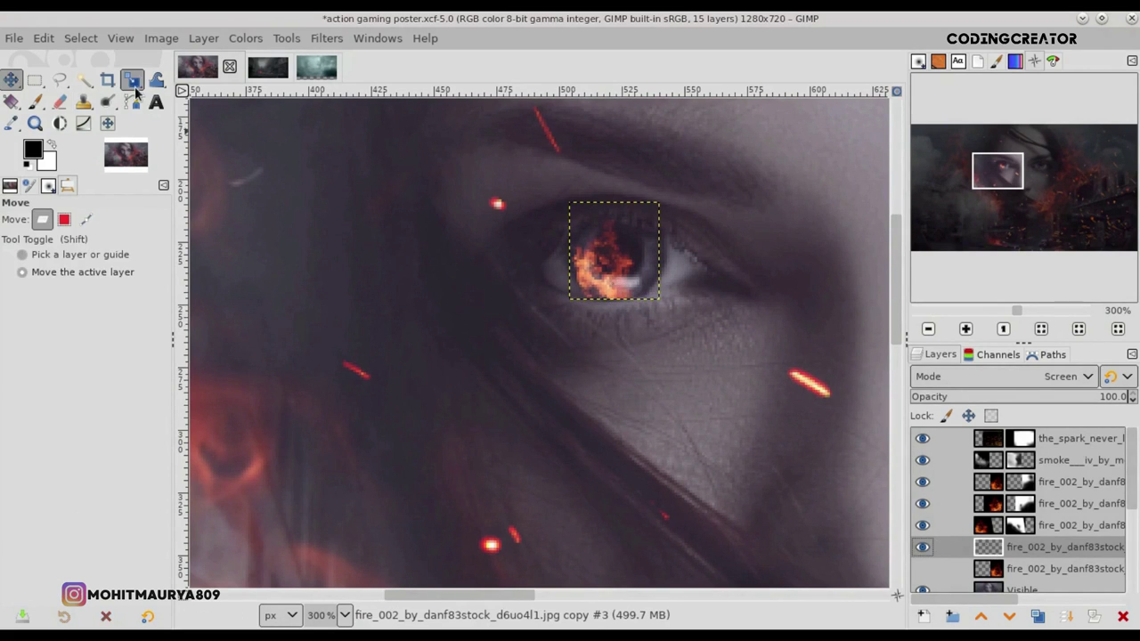
pyautogui.click(639, 298)
pyautogui.click(840, 219)
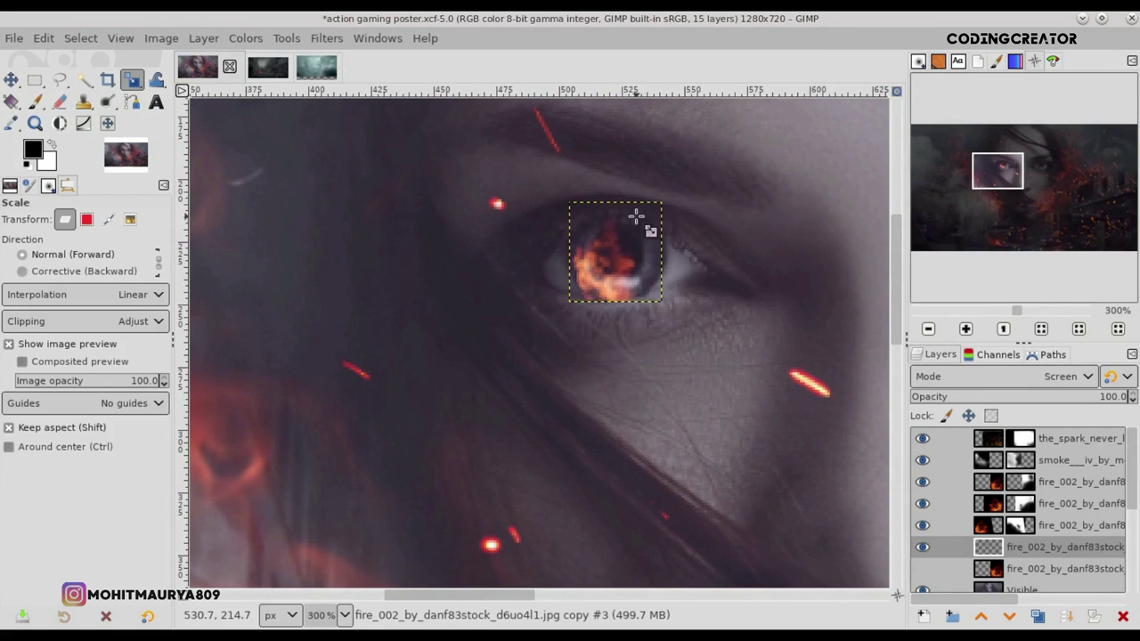
pyautogui.press('m')
pyautogui.moveTo(616, 258); pyautogui.dragTo(616, 257)
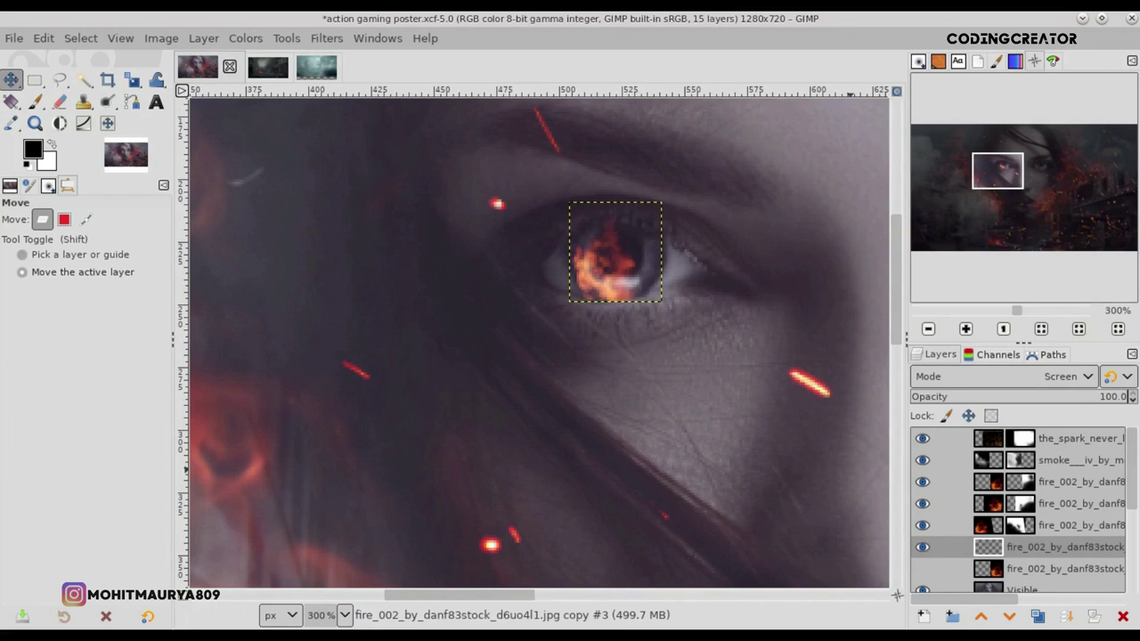
pyautogui.click(1037, 617)
# - Mirror the eye-fire copy horizontally with the Flip tool
pyautogui.moveTo(410, 606); pyautogui.dragTo(488, 609)
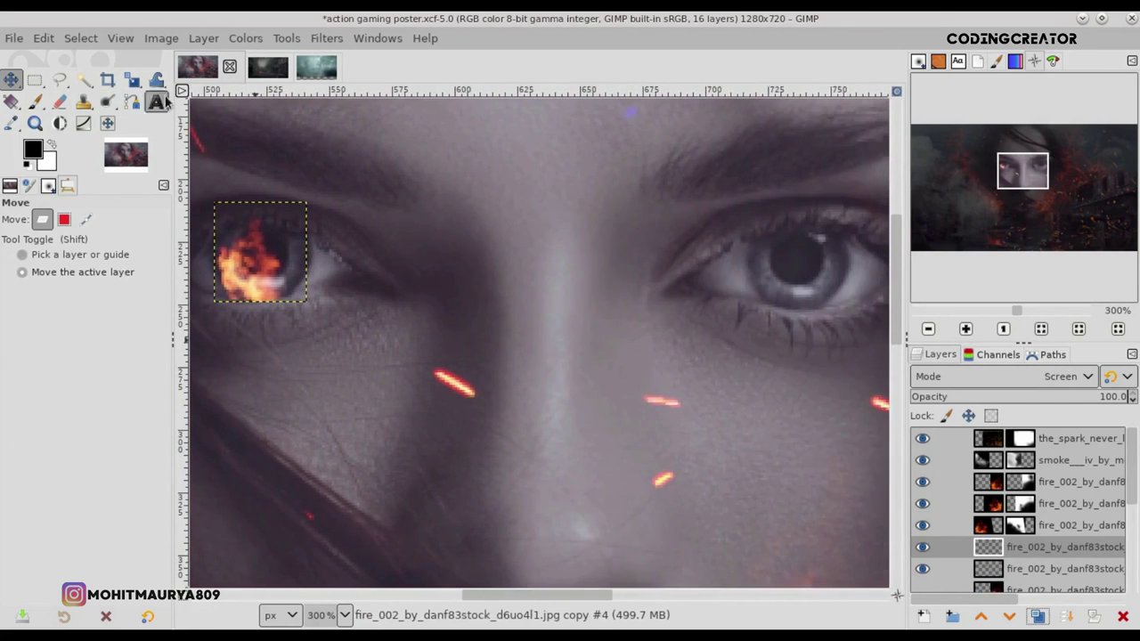
pyautogui.moveTo(132, 81); pyautogui.dragTo(219, 170)
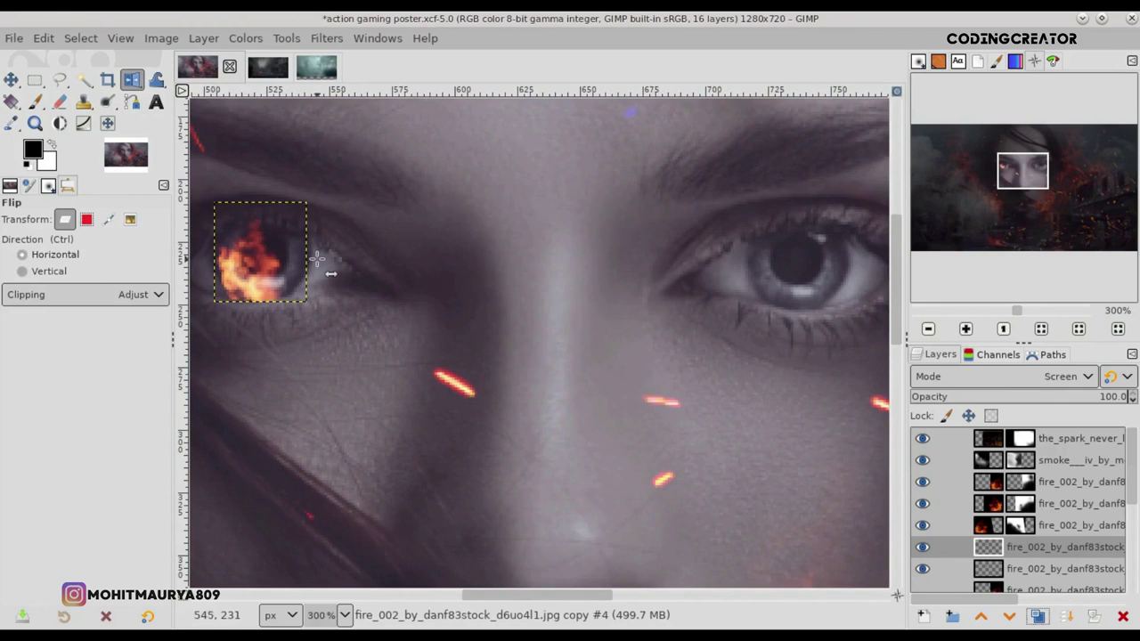
pyautogui.click(276, 258)
pyautogui.press('m')
# - Position the mirrored fire over the woman's right eye and zoom out to check
pyautogui.moveTo(236, 256); pyautogui.dragTo(256, 256)
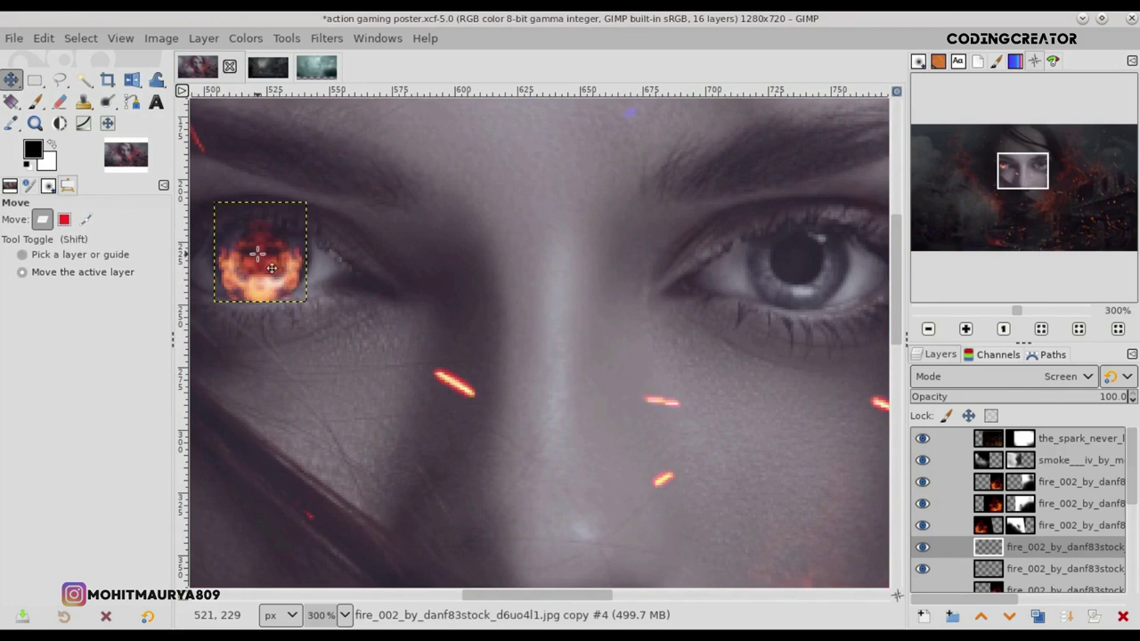
pyautogui.press('Right')
pyautogui.press('Right')
pyautogui.press('Right')
pyautogui.press('Right')
pyautogui.press('Right')
pyautogui.press('Right')
pyautogui.press('Right')
pyautogui.press('Right')
pyautogui.press('Right')
pyautogui.press('Right')
pyautogui.press('Right')
pyautogui.press('Right')
pyautogui.press('Right')
pyautogui.press('Right')
pyautogui.press('Right')
pyautogui.press('Right')
pyautogui.press('Right')
pyautogui.press('Right')
pyautogui.press('Right')
pyautogui.press('Right')
pyautogui.press('Right')
pyautogui.press('Right')
pyautogui.press('Right')
pyautogui.press('Right')
pyautogui.press('Right')
pyautogui.press('Right')
pyautogui.press('Right')
pyautogui.press('Right')
pyautogui.press('Right')
pyautogui.press('Right')
pyautogui.press('Left')
pyautogui.moveTo(780, 280); pyautogui.dragTo(801, 287)
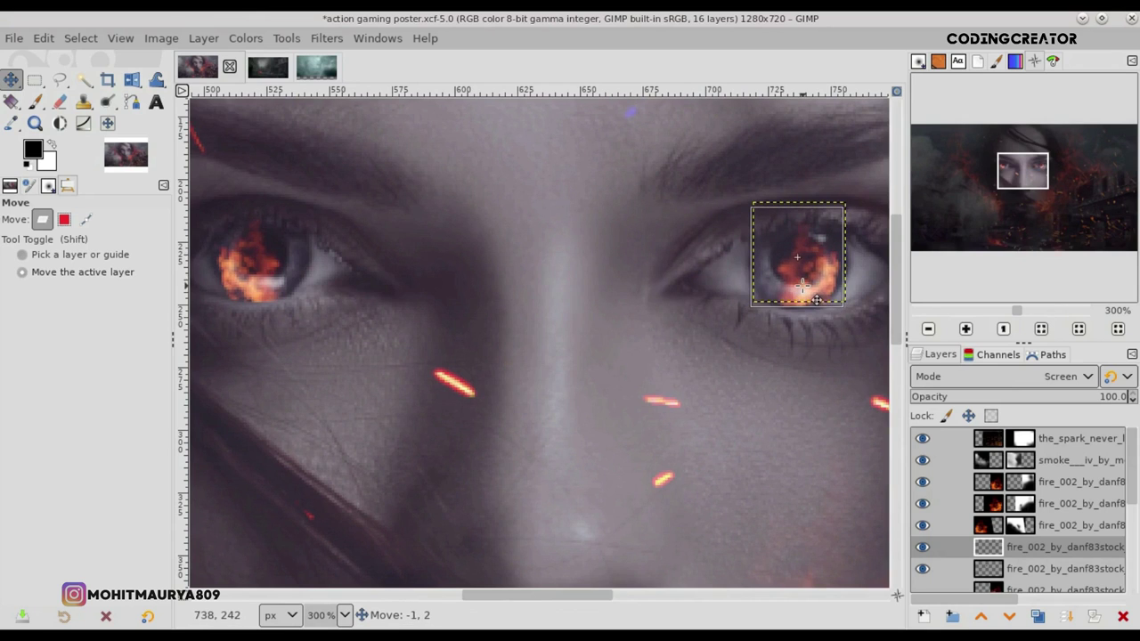
pyautogui.click(990, 459)
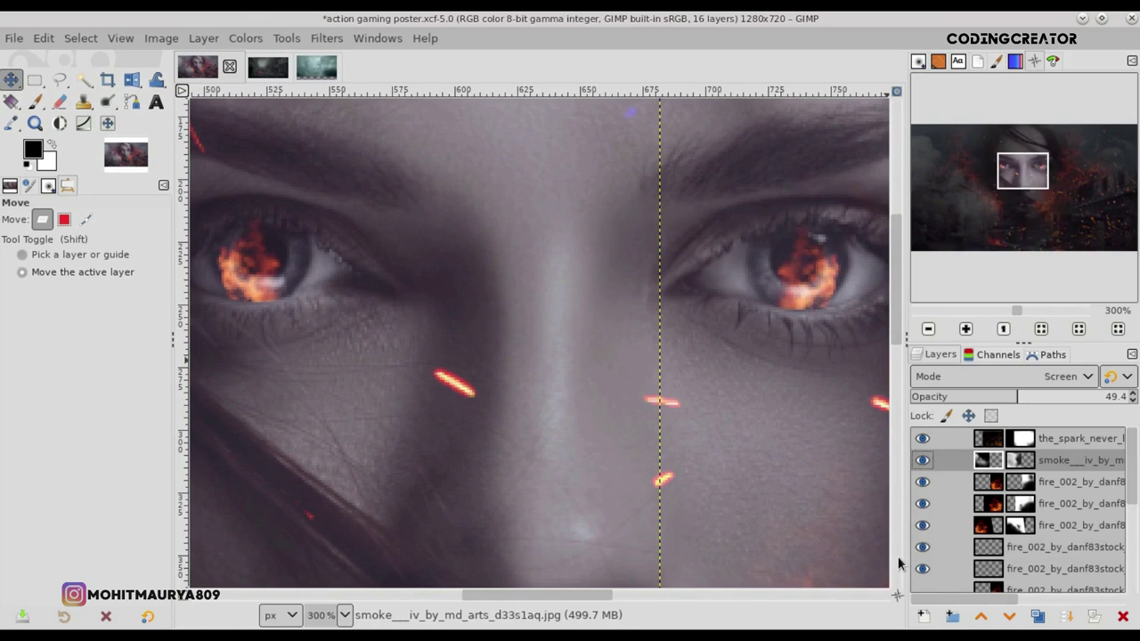
pyautogui.press('-')
pyautogui.press('-')
pyautogui.press('-')
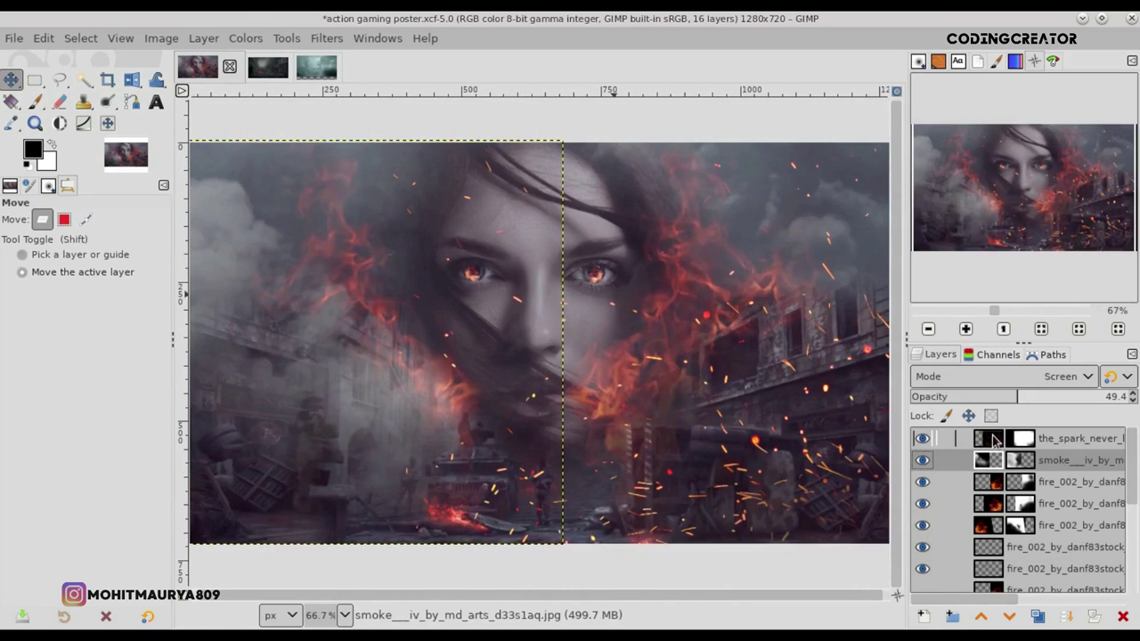
# - Enlarge the right eye's fire to 40×43 px, shift it onto the iris, and soften its edges
pyautogui.press('3')
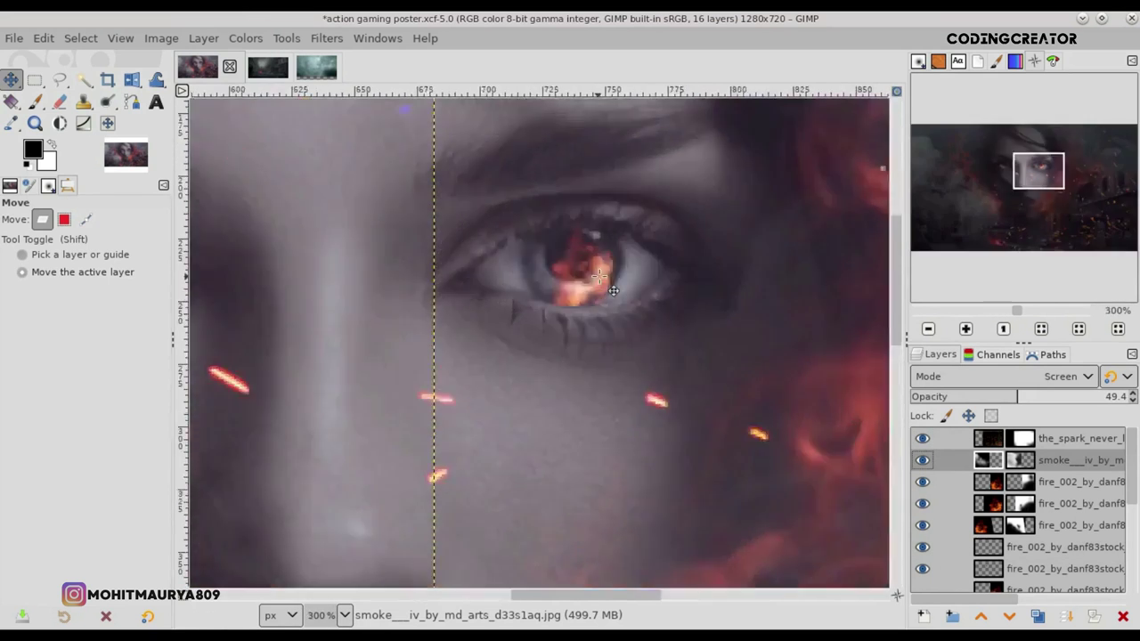
pyautogui.click(988, 568)
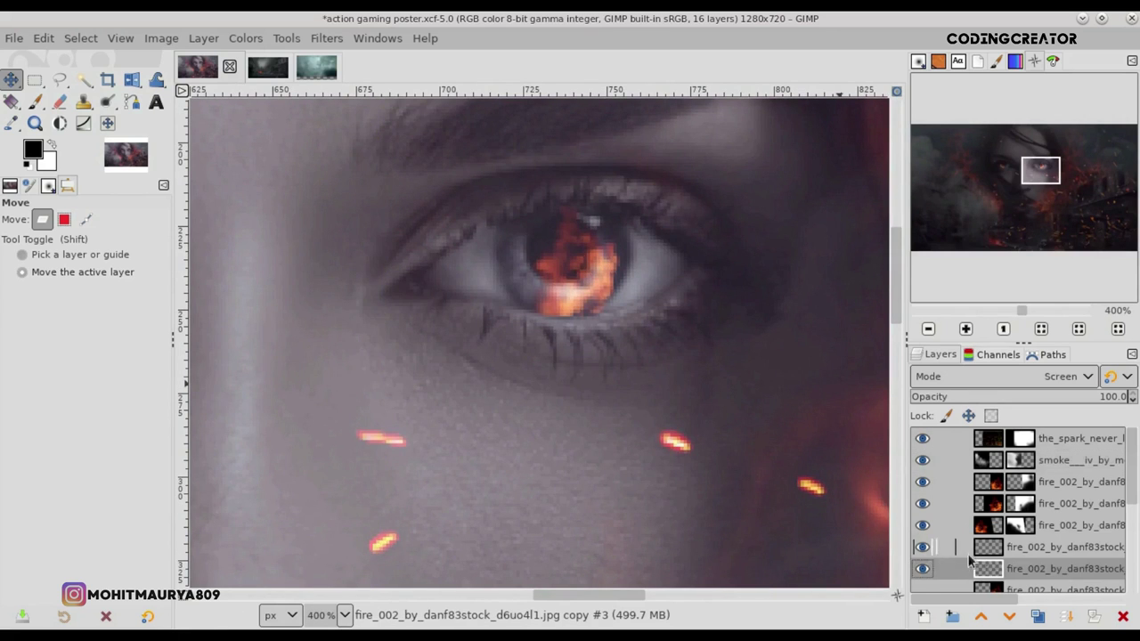
pyautogui.click(986, 547)
pyautogui.click(131, 79)
pyautogui.click(232, 124)
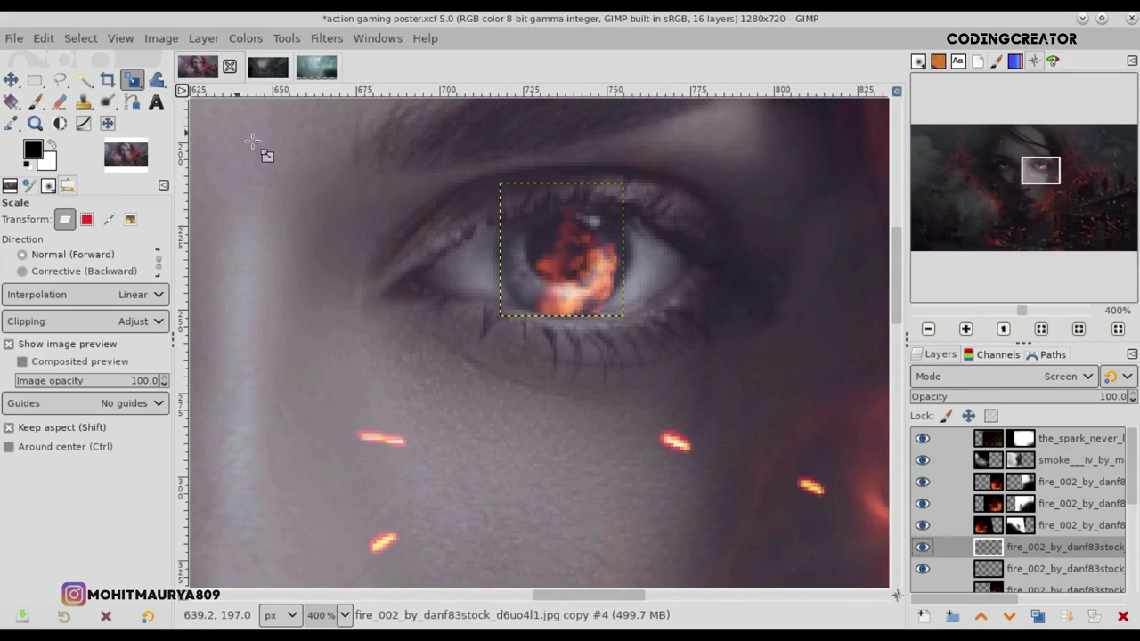
pyautogui.moveTo(577, 263); pyautogui.dragTo(521, 216)
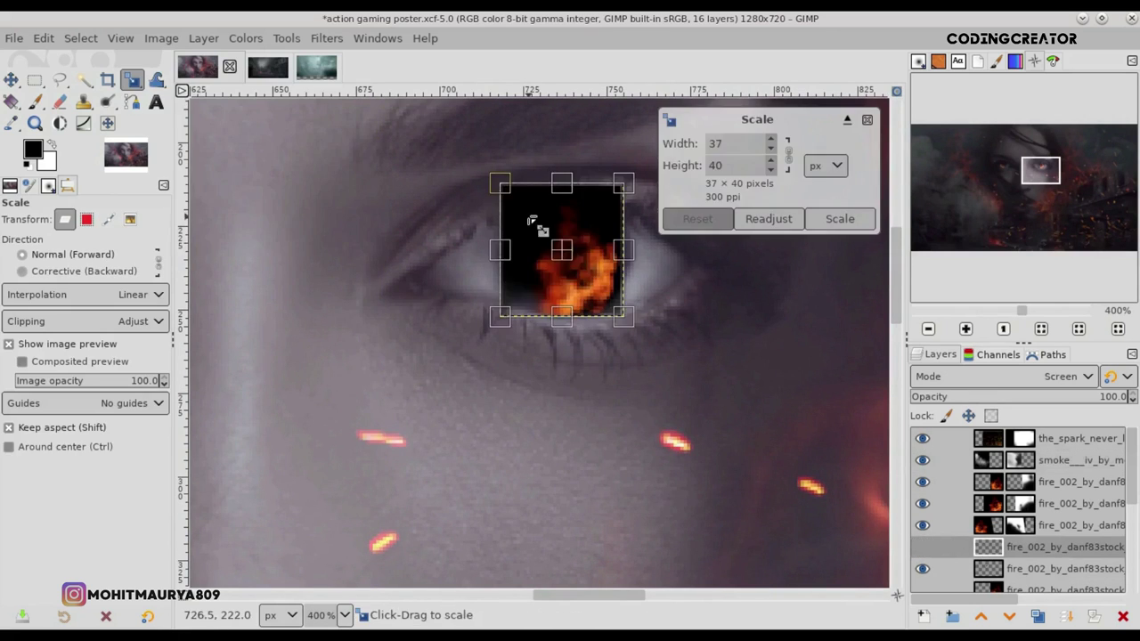
pyautogui.click(855, 220)
pyautogui.press('m')
pyautogui.moveTo(613, 288); pyautogui.dragTo(601, 291)
pyautogui.click(58, 102)
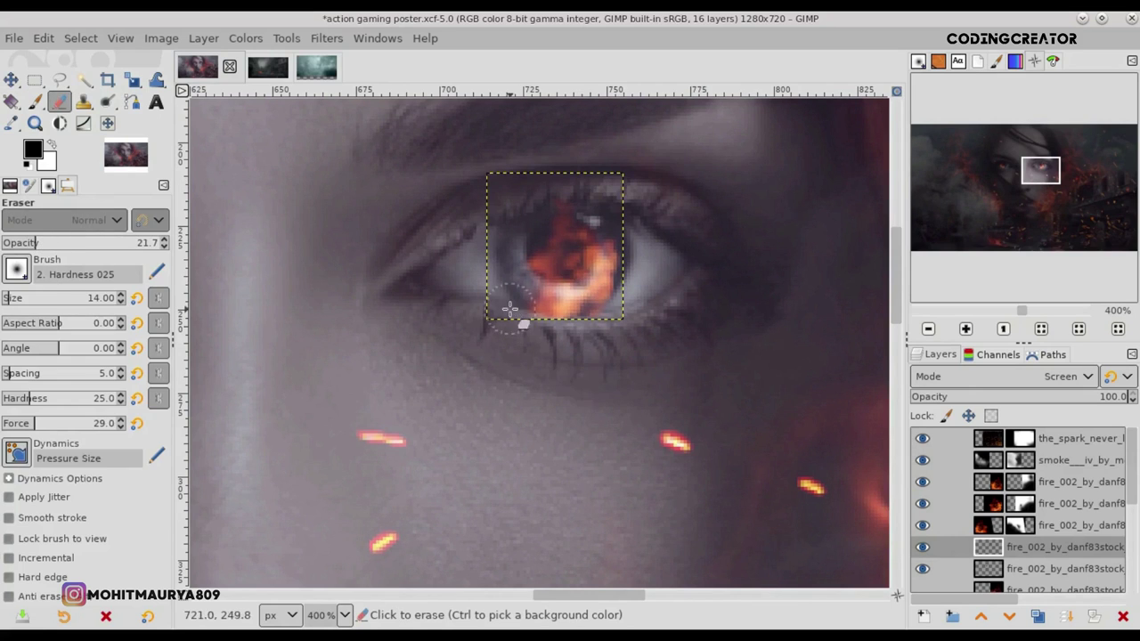
pyautogui.moveTo(606, 326); pyautogui.dragTo(591, 184)
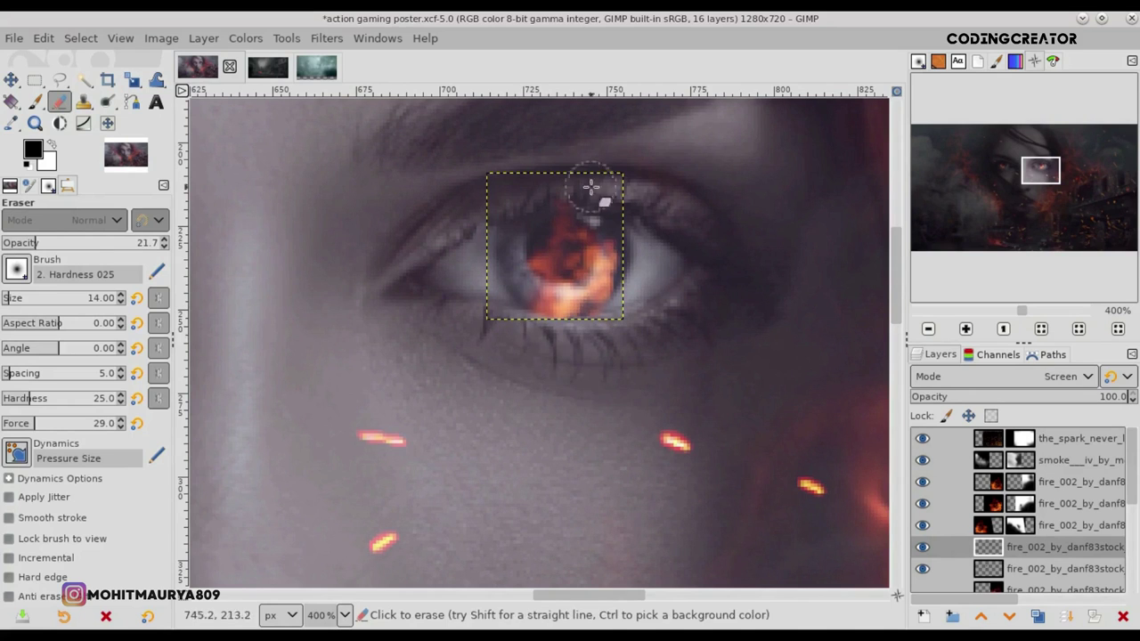
# - Try Lighten only and Addition blend modes, then keep Screen at 100 opacity
pyautogui.click(10, 80)
pyautogui.click(1060, 376)
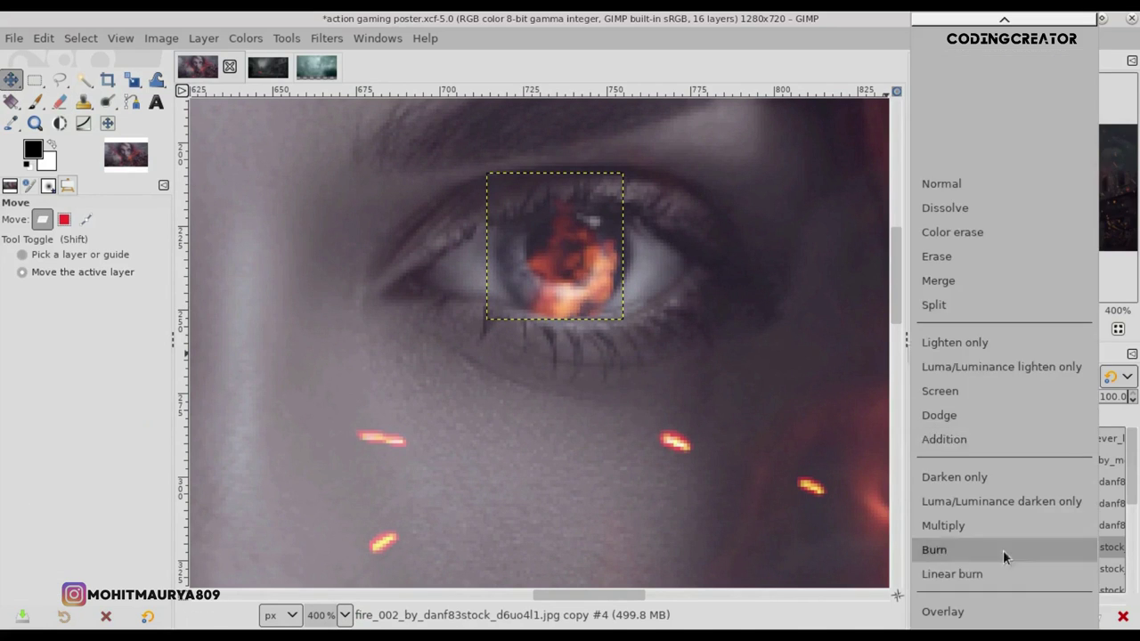
pyautogui.click(1010, 340)
pyautogui.click(1032, 376)
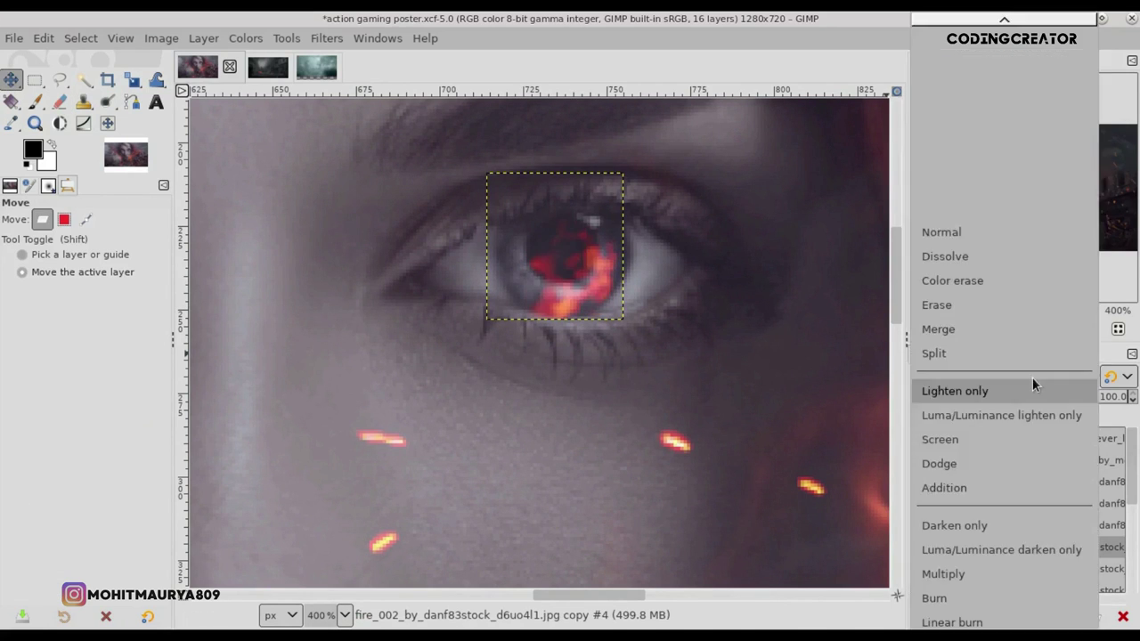
pyautogui.click(776, 374)
pyautogui.scroll(-2, 777, 374)
pyautogui.scroll(-1, 776, 374)
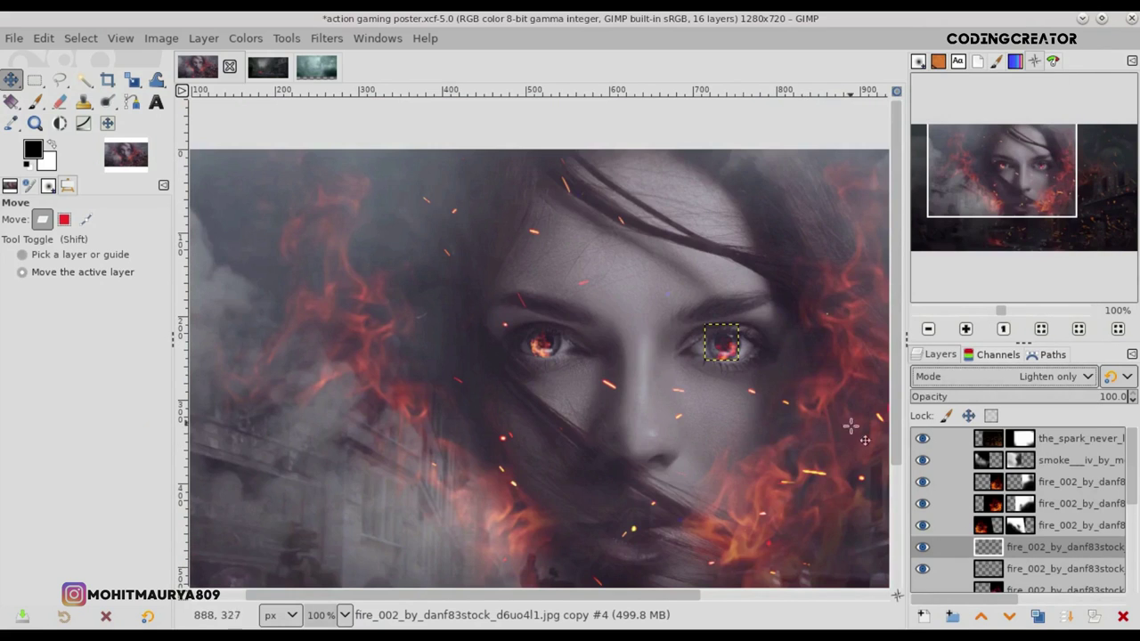
pyautogui.moveTo(724, 597); pyautogui.dragTo(765, 597)
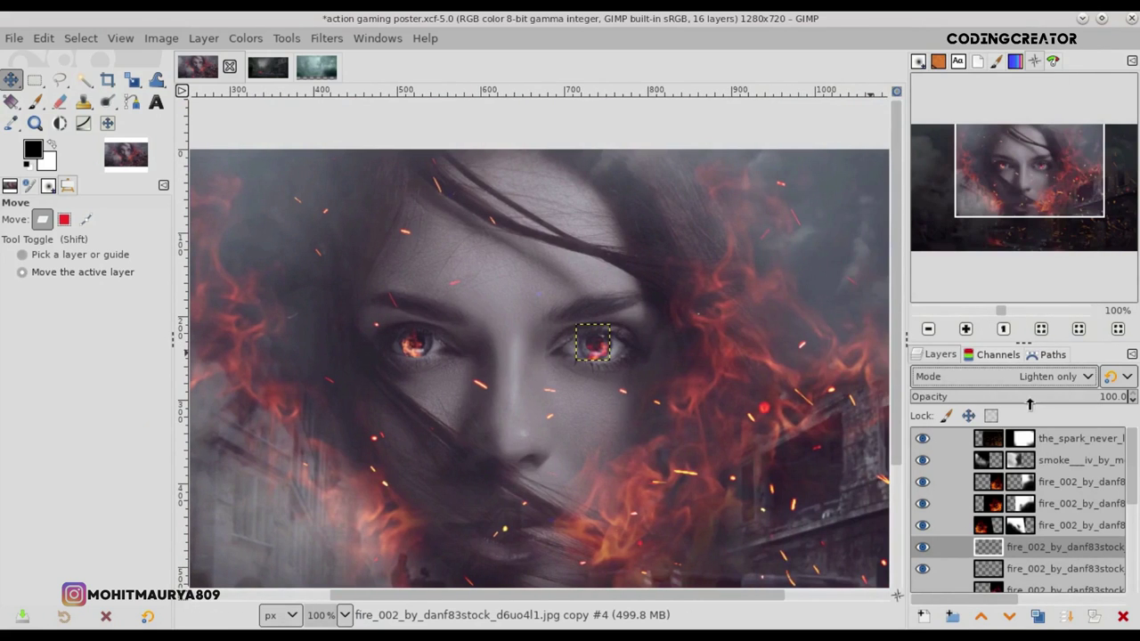
pyautogui.click(1033, 377)
pyautogui.click(1000, 487)
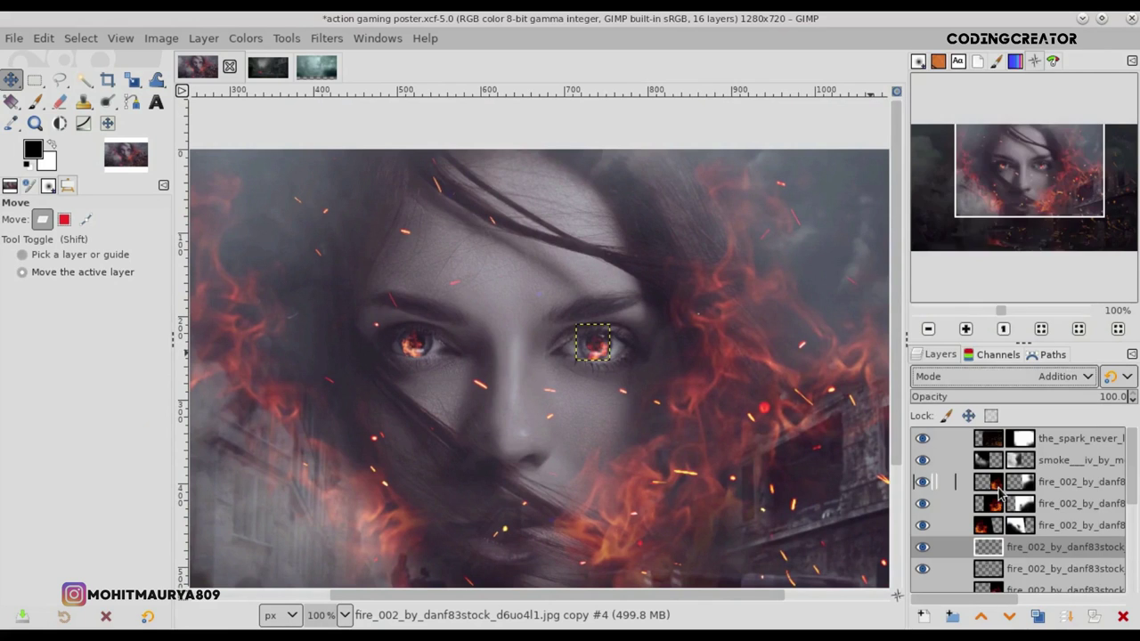
pyautogui.click(1006, 377)
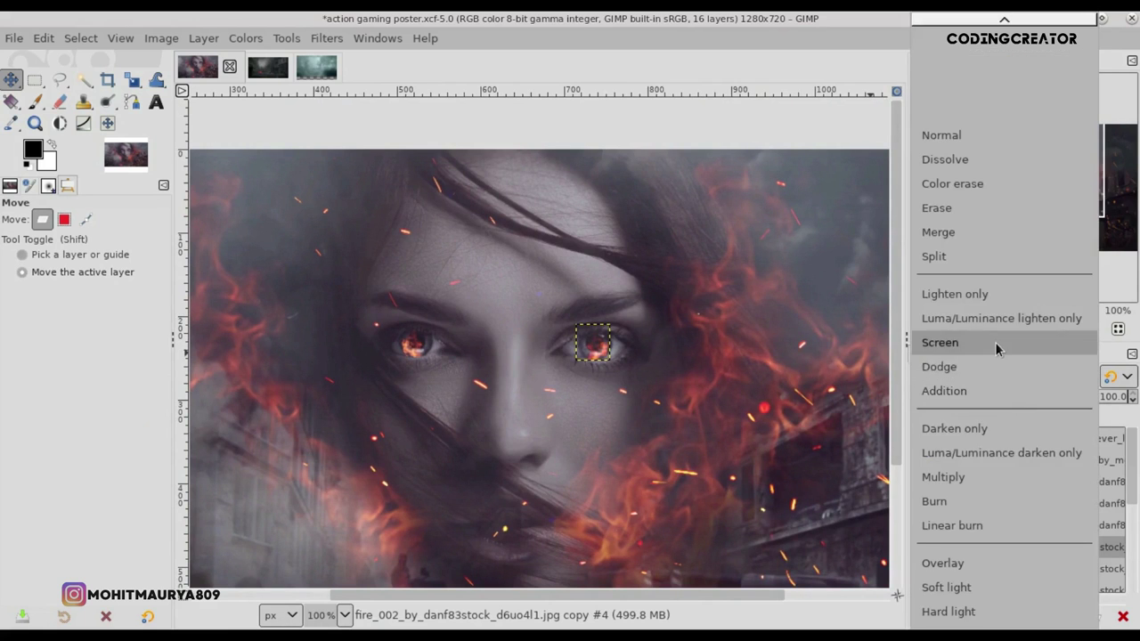
pyautogui.click(996, 338)
pyautogui.moveTo(1113, 398); pyautogui.dragTo(1050, 402)
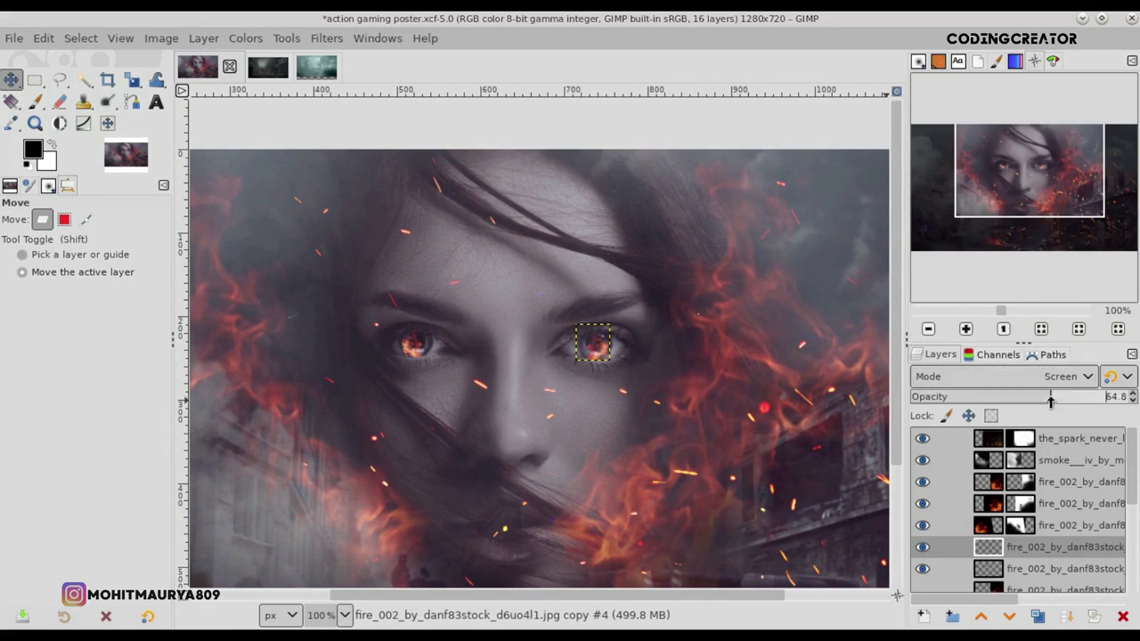
pyautogui.hotkey('ctrl', 'z')
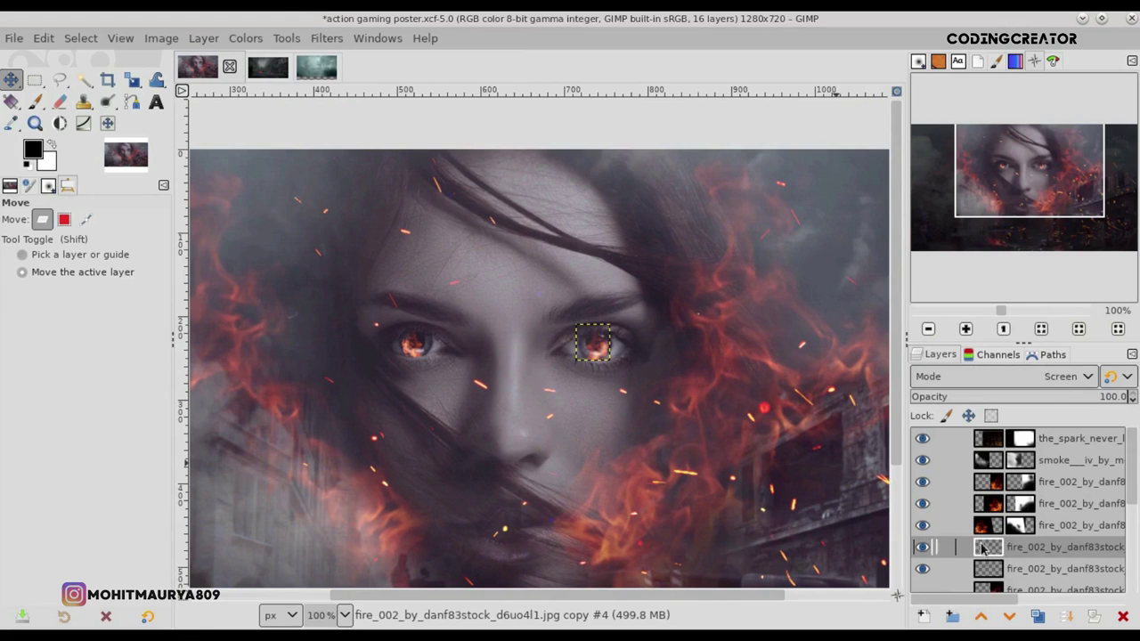
# - Save the poster, then add a merged 'Visible #1' layer on top from the spark layer
pyautogui.scroll(-2, 649, 378)
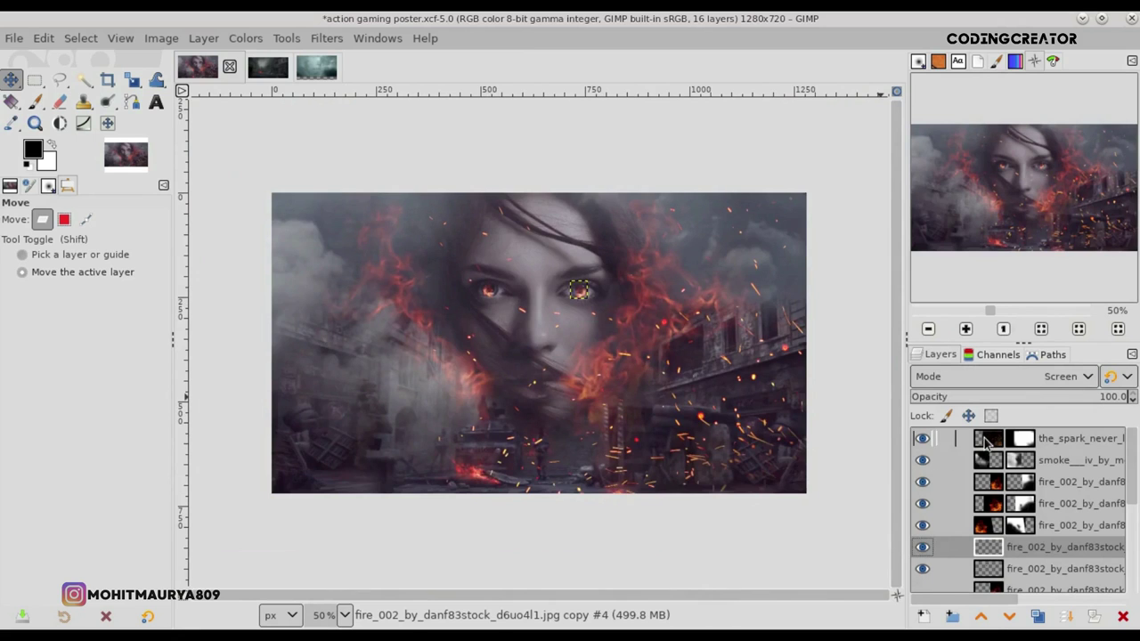
pyautogui.click(986, 442)
pyautogui.hotkey('ctrl', 's')
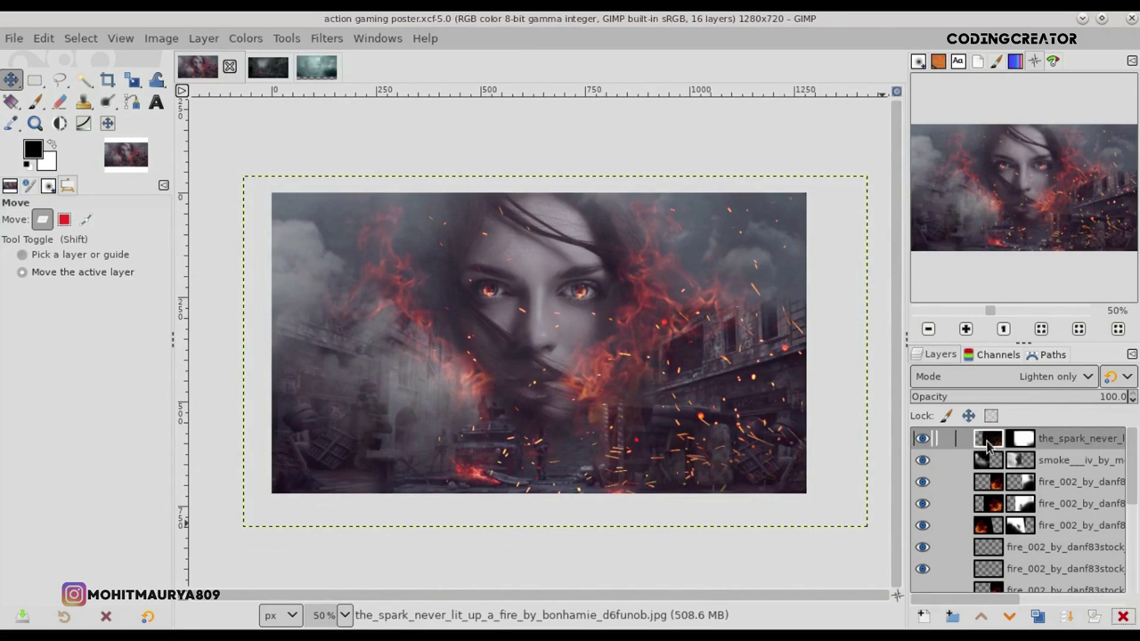
pyautogui.click(922, 440)
pyautogui.rightClick(990, 443)
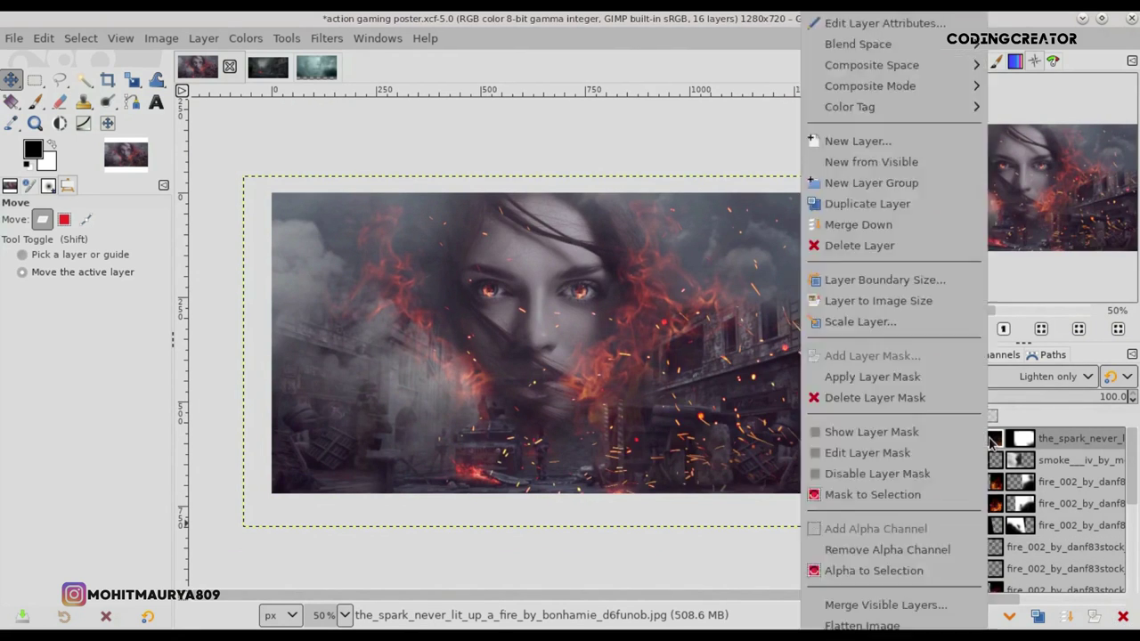
pyautogui.click(871, 161)
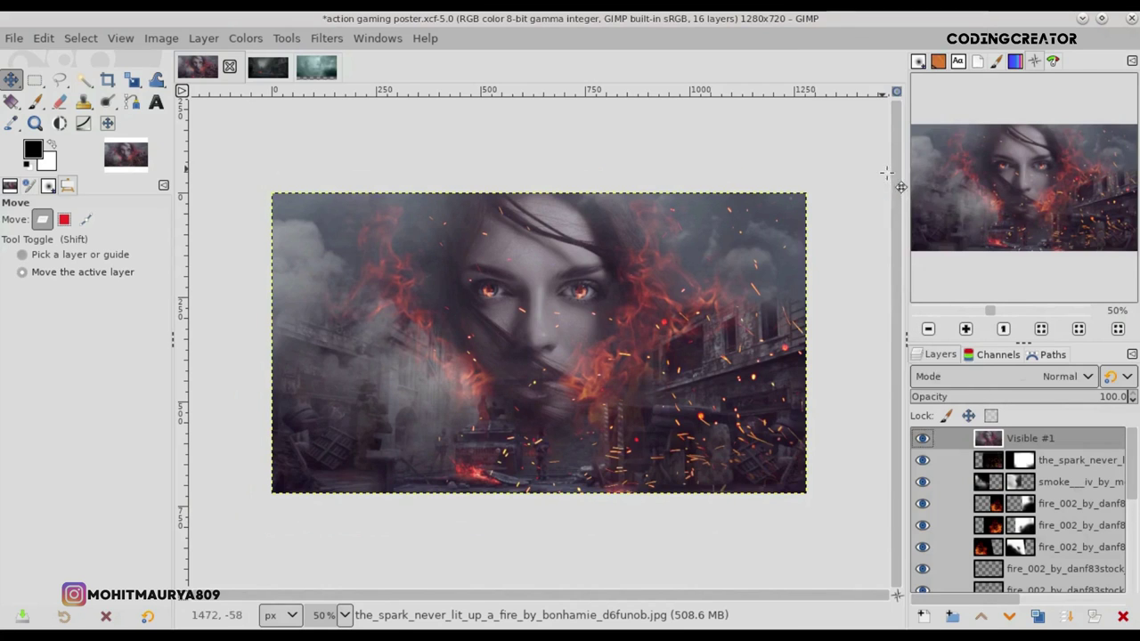
# - Hide the layers below Visible #1 and raise its original colour temperature to about 7070
pyautogui.keyDown('shift'); pyautogui.click(923, 440); pyautogui.keyUp('shift')
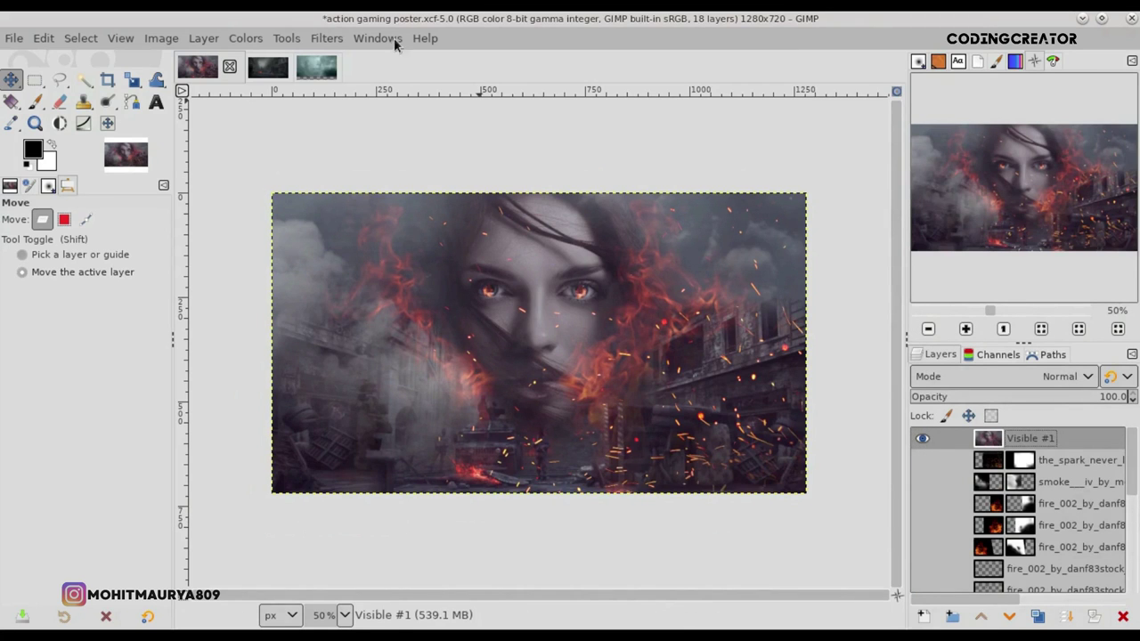
pyautogui.click(248, 39)
pyautogui.click(289, 82)
pyautogui.moveTo(959, 172); pyautogui.dragTo(964, 171)
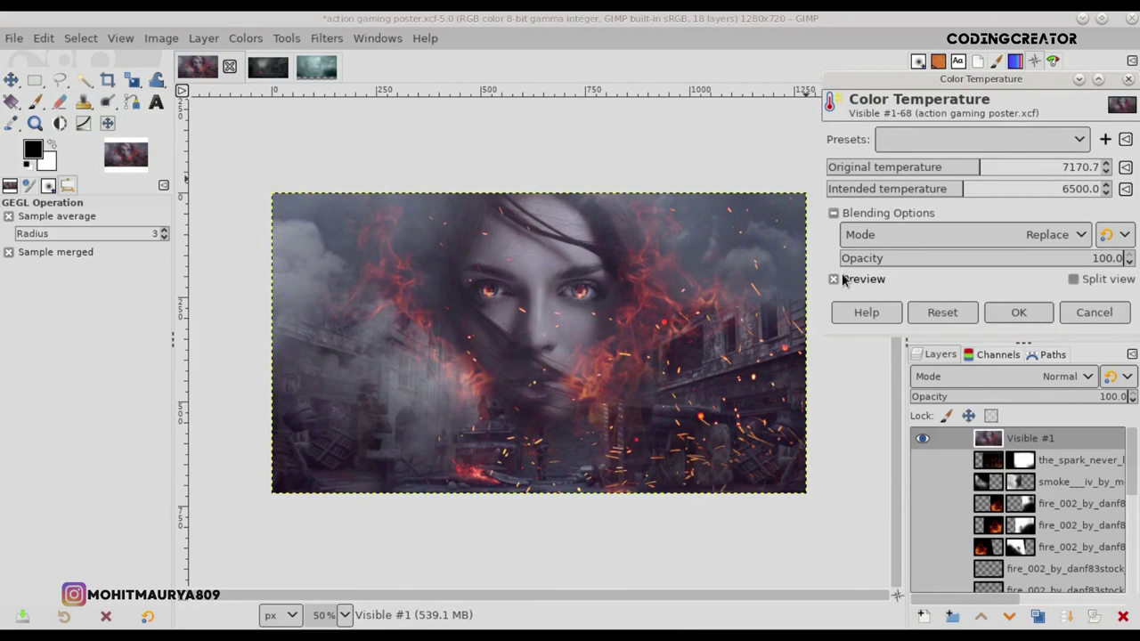
pyautogui.click(977, 168)
pyautogui.click(1018, 312)
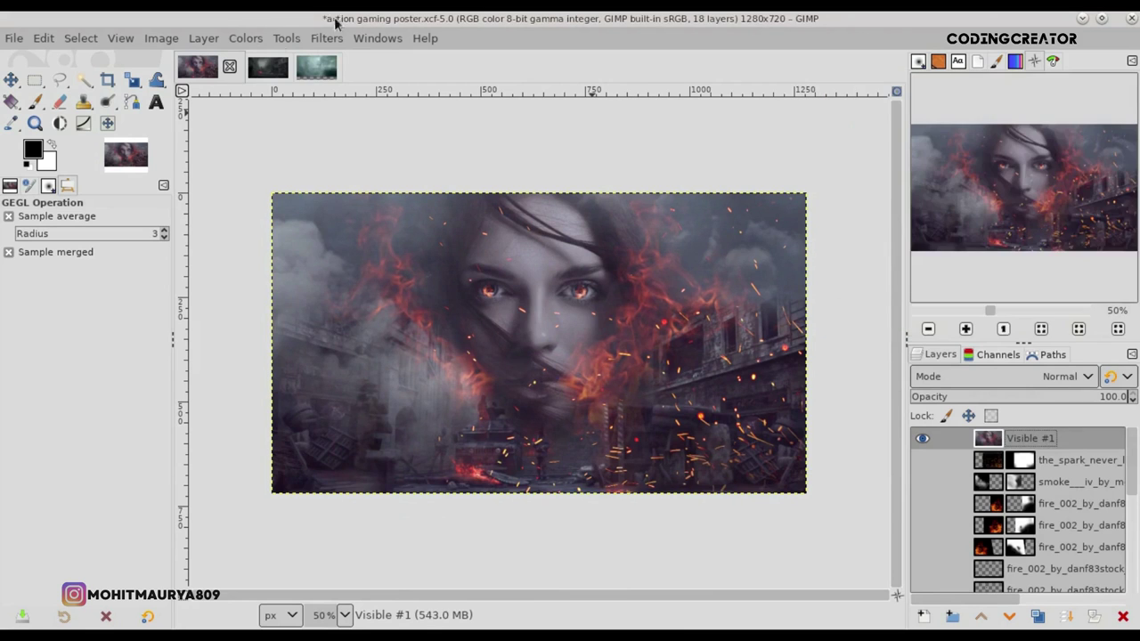
# - Apply an Exposure adjustment to Visible #1 with the dialog's settings
pyautogui.click(244, 38)
pyautogui.click(297, 178)
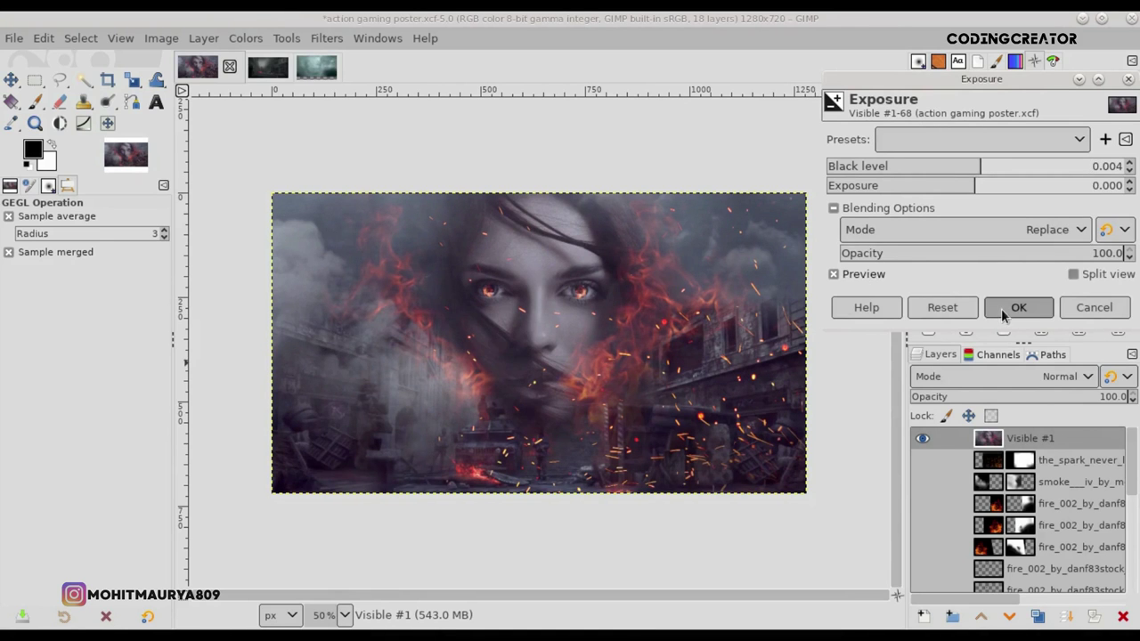
pyautogui.click(1018, 307)
# - Apply Levels to Visible #1, darkening midtones slightly and shifting the Blue channel
pyautogui.click(245, 38)
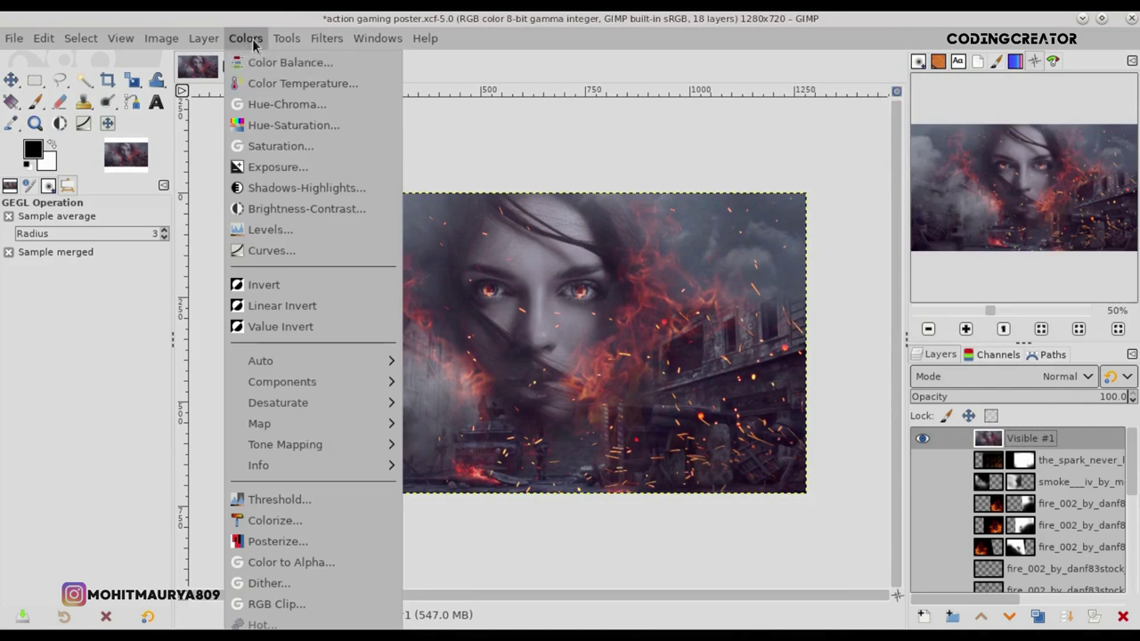
pyautogui.click(270, 230)
pyautogui.moveTo(964, 320); pyautogui.dragTo(969, 325)
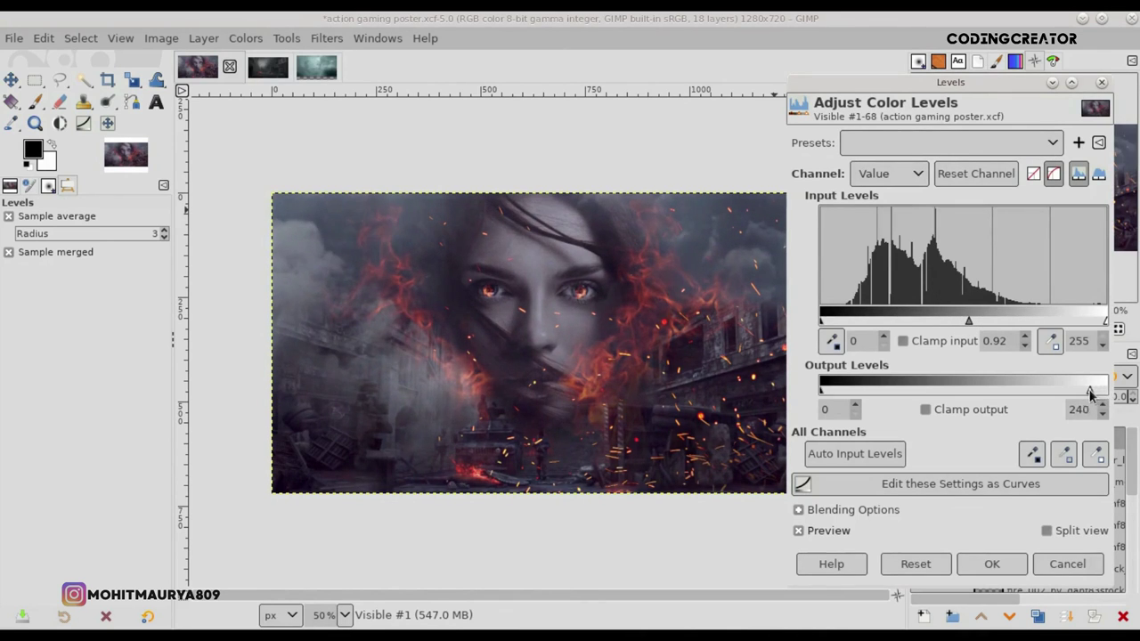
pyautogui.click(890, 174)
pyautogui.click(895, 247)
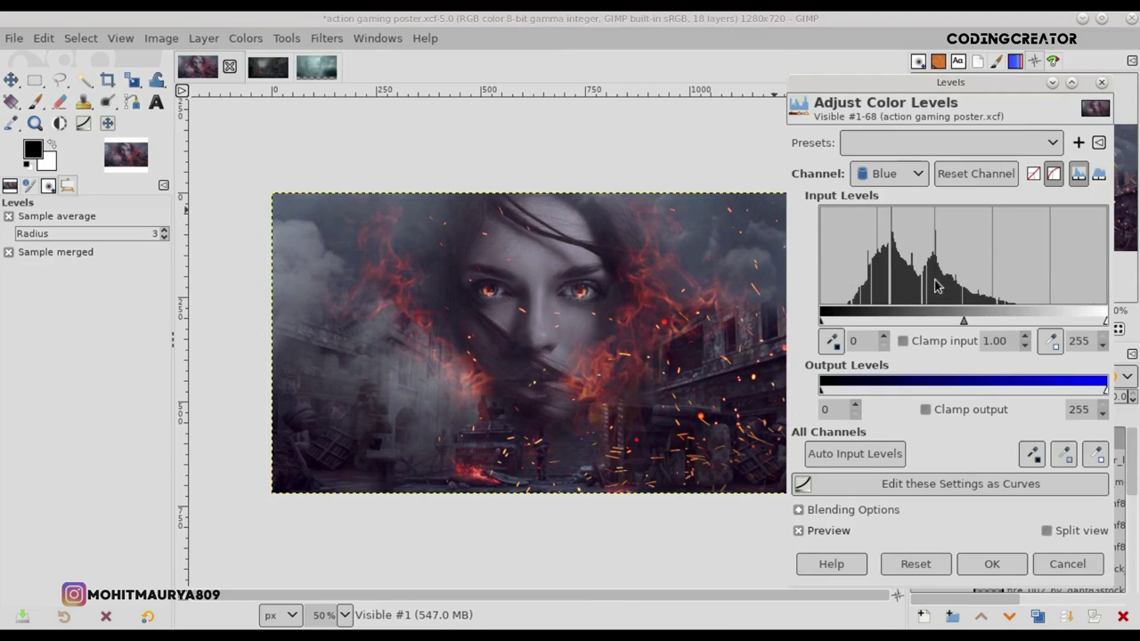
pyautogui.moveTo(964, 323); pyautogui.dragTo(963, 319)
pyautogui.click(828, 527)
pyautogui.click(827, 528)
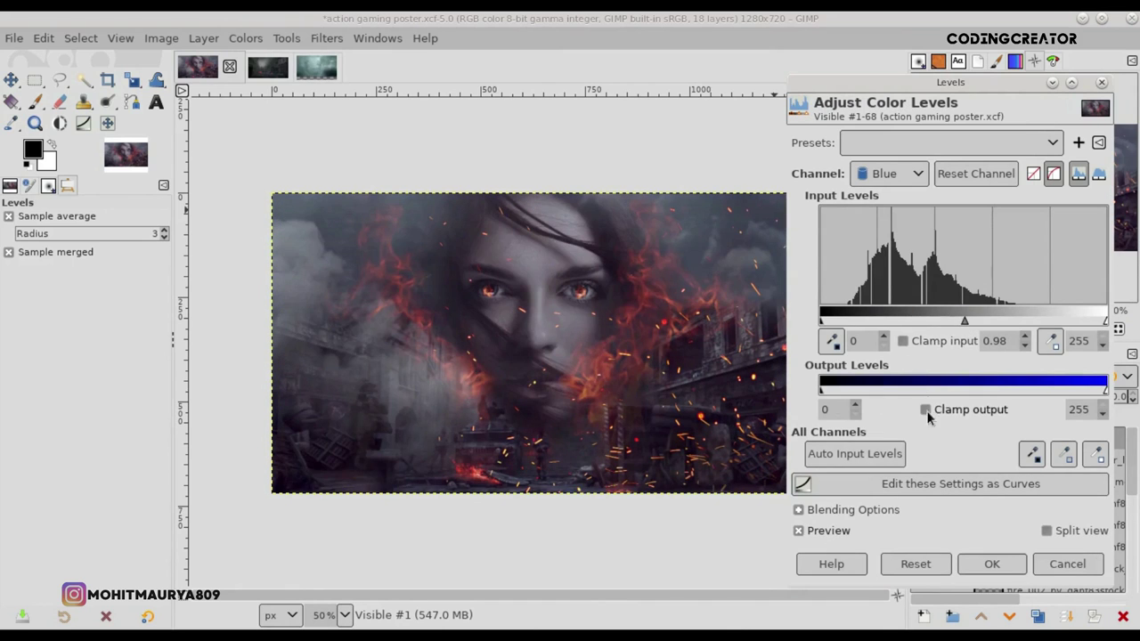
pyautogui.click(991, 564)
# - Apply a Color Temperature correction from original 6634 to 6500
pyautogui.click(245, 38)
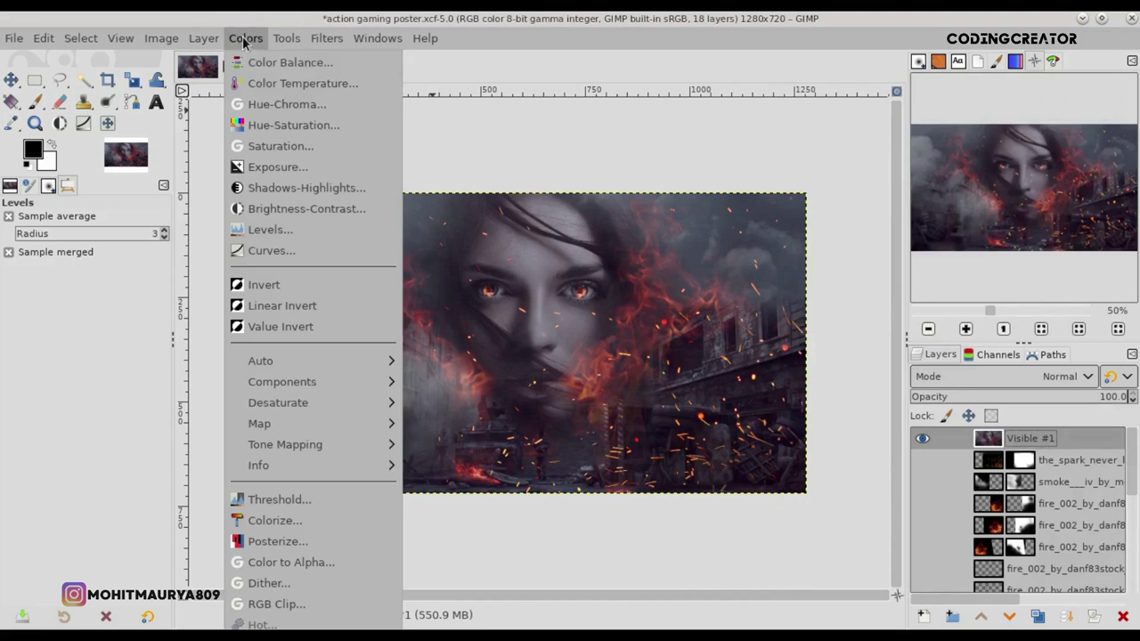
pyautogui.click(302, 81)
pyautogui.click(959, 173)
pyautogui.moveTo(966, 174); pyautogui.dragTo(967, 173)
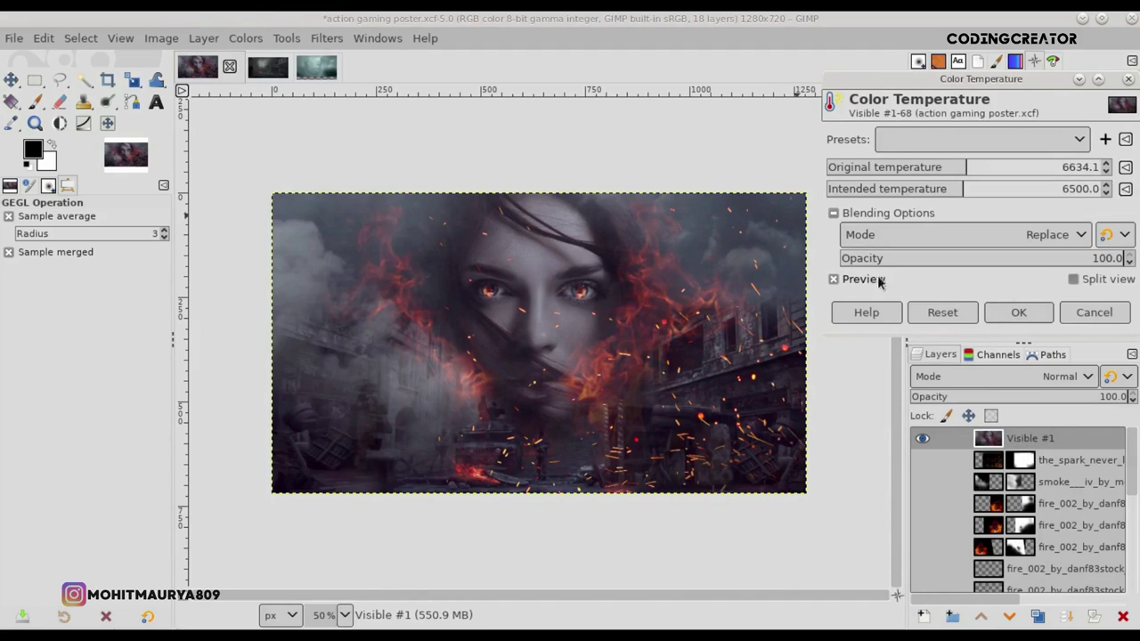
pyautogui.click(1039, 314)
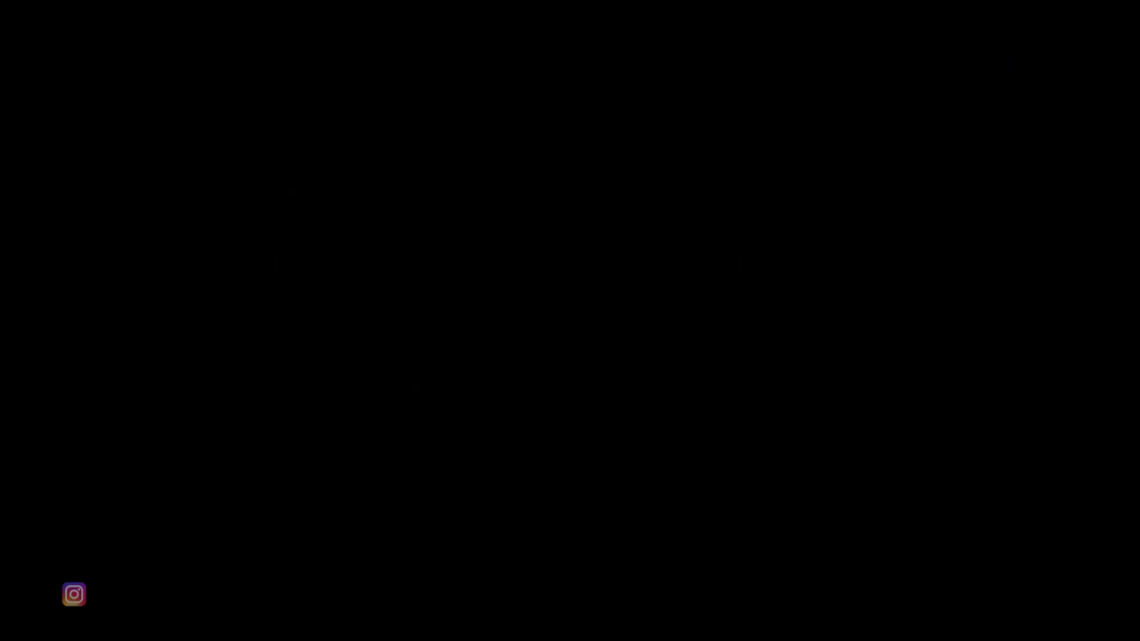
# - Create a new layer and fill it with a mid-grey foreground colour
pyautogui.click(1016, 603)
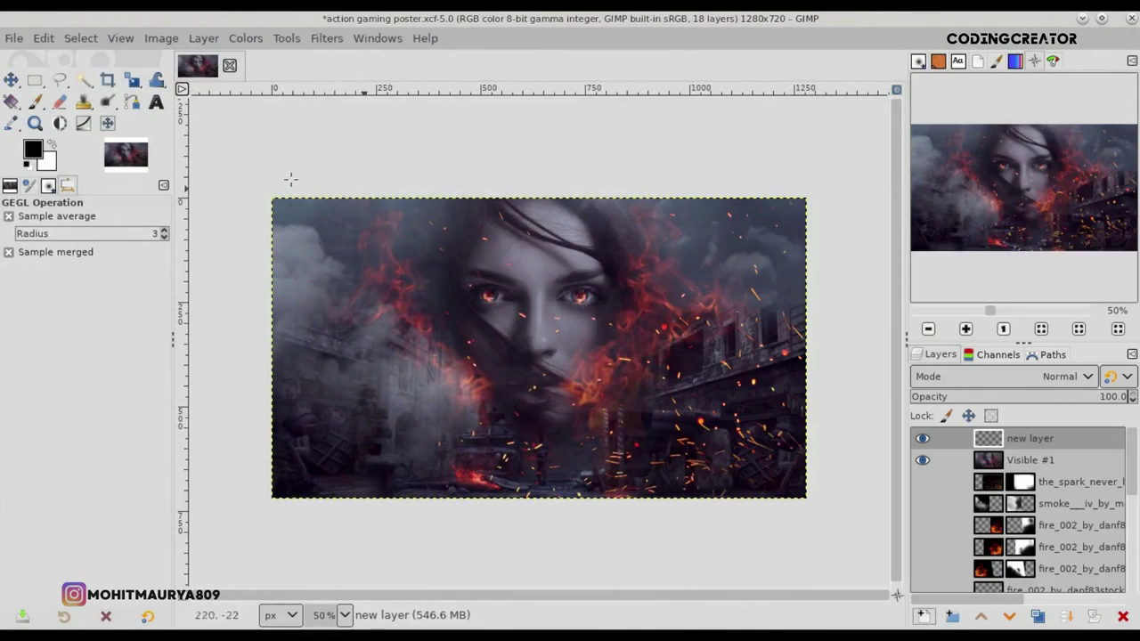
pyautogui.click(36, 158)
pyautogui.moveTo(552, 334)
pyautogui.mouseDown()
pyautogui.moveTo(473, 321)
pyautogui.moveTo(475, 331)
pyautogui.mouseUp()
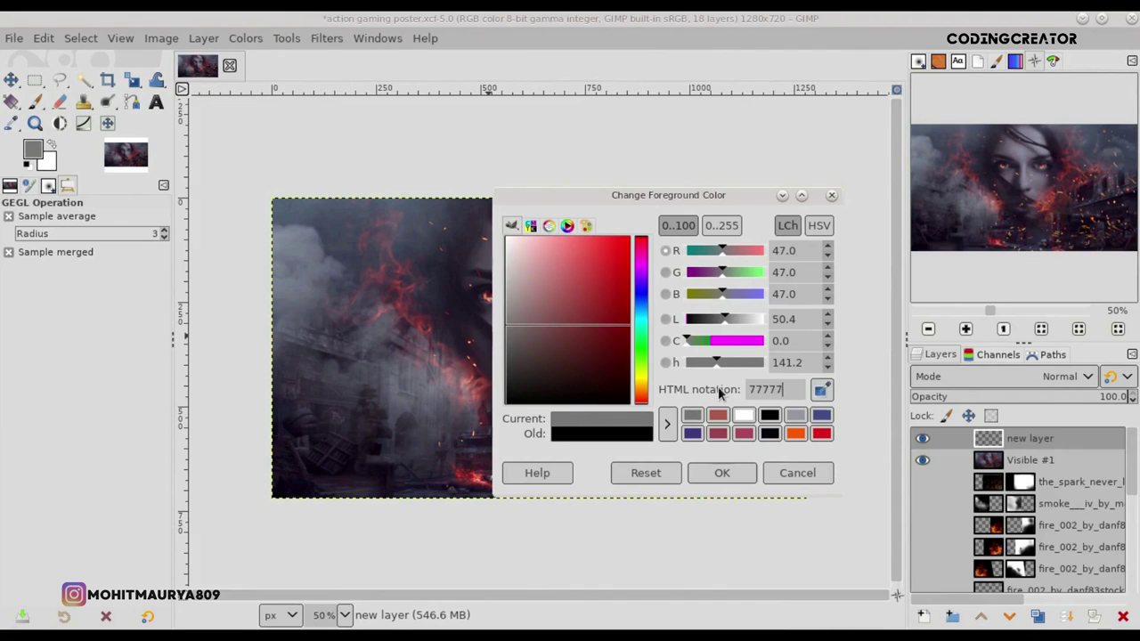
pyautogui.click(721, 473)
pyautogui.click(44, 39)
pyautogui.click(150, 359)
# - Set the grey layer's blend mode to Soft light
pyautogui.click(1064, 376)
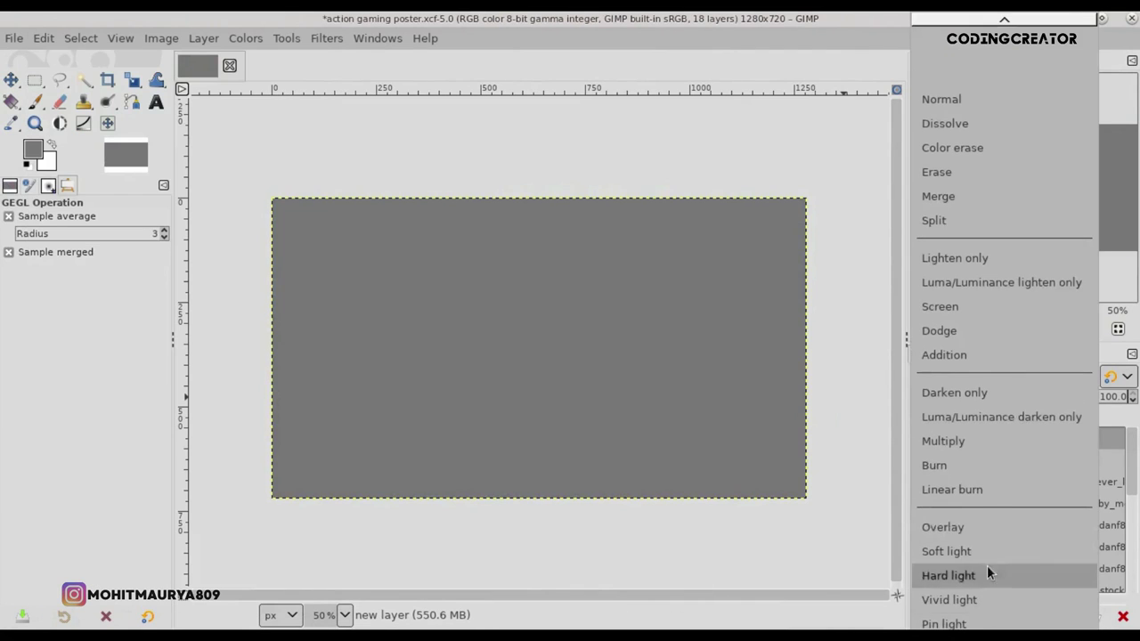
pyautogui.click(993, 527)
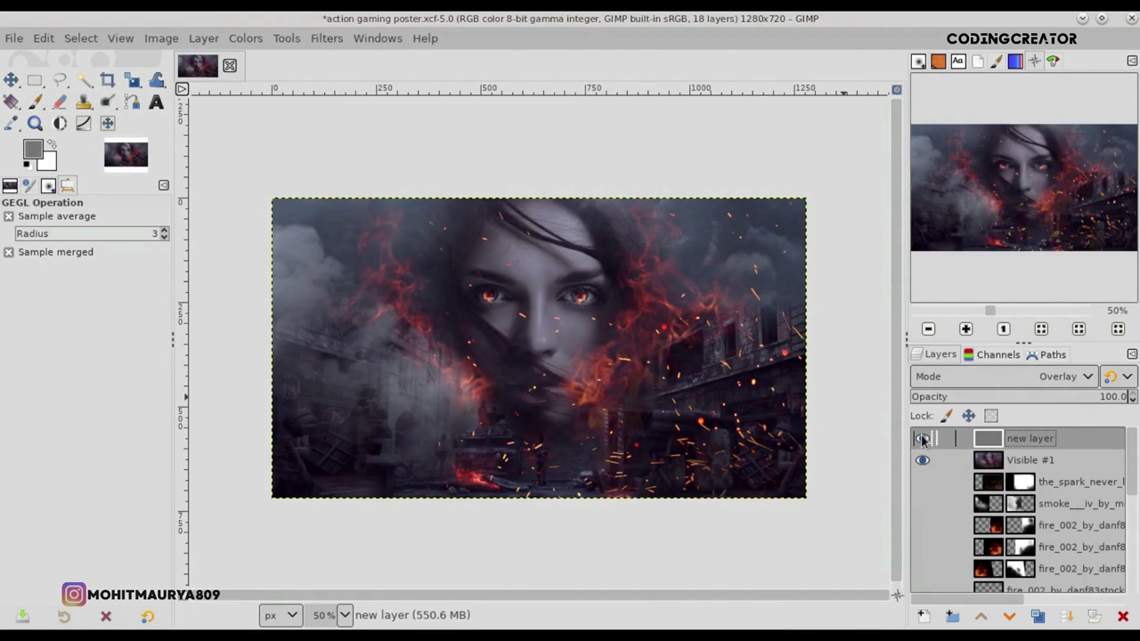
pyautogui.click(1064, 376)
pyautogui.click(1043, 402)
# - Create a new Visible #2 layer from everything visible
pyautogui.rightClick(978, 438)
pyautogui.click(824, 164)
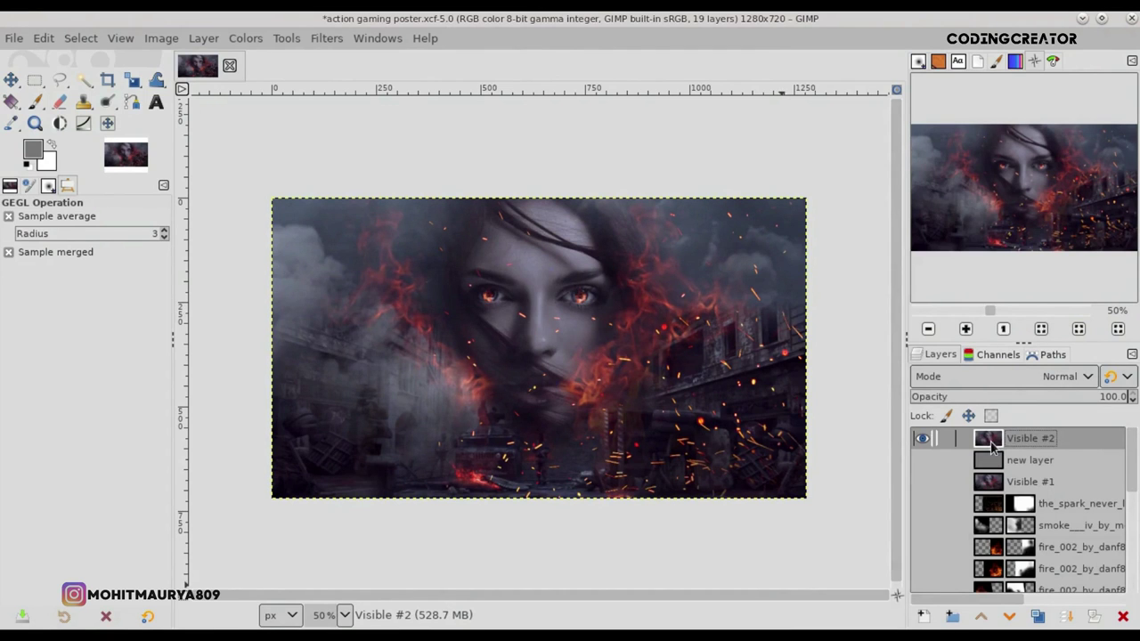
pyautogui.press('m')
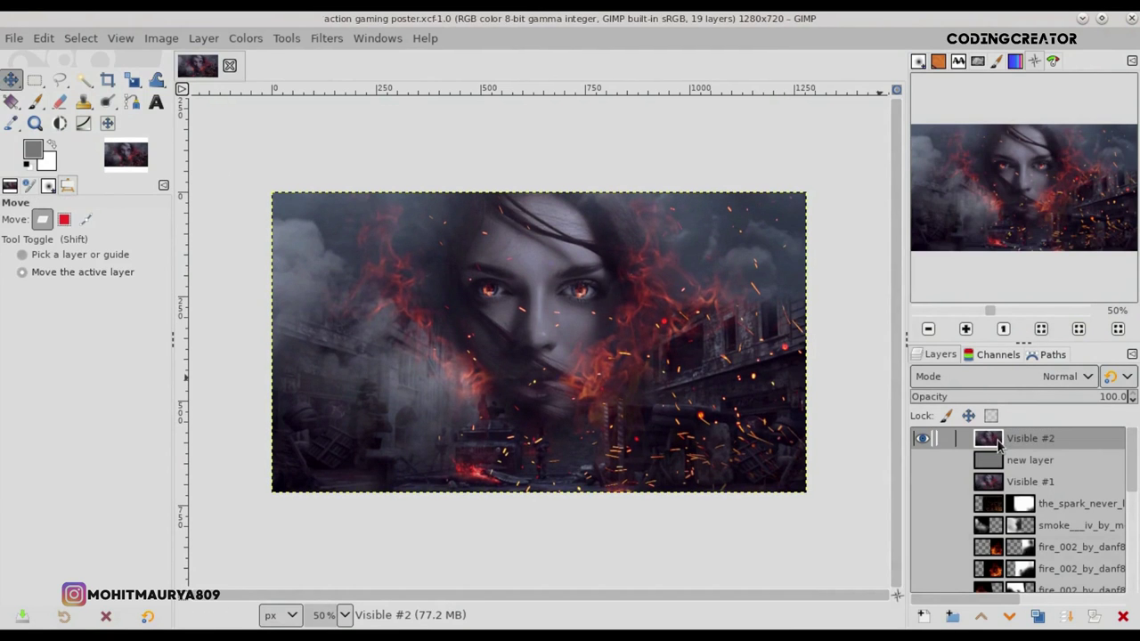
# - Add a BATTLEGROUND text layer at a smaller size, coloured white
pyautogui.click(156, 101)
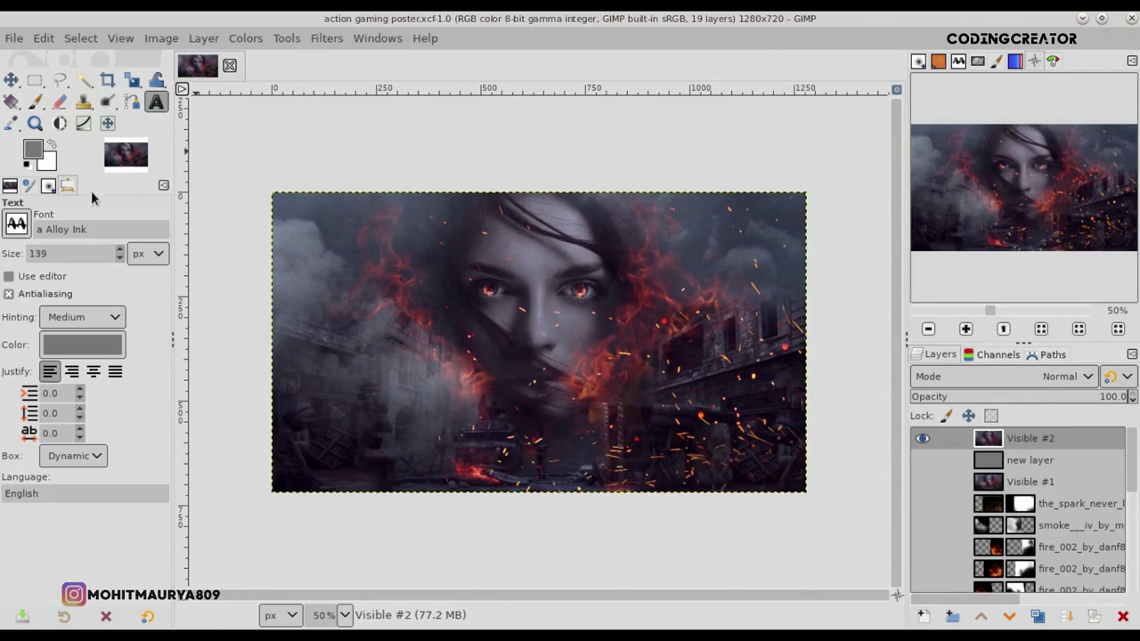
pyautogui.click(396, 288)
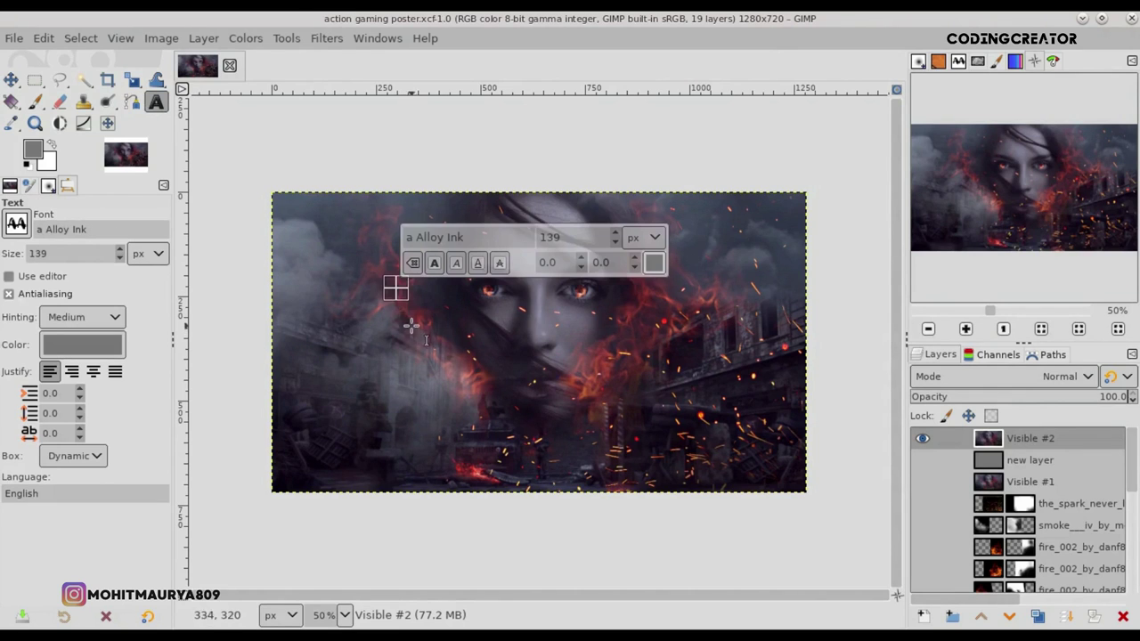
pyautogui.write('B')
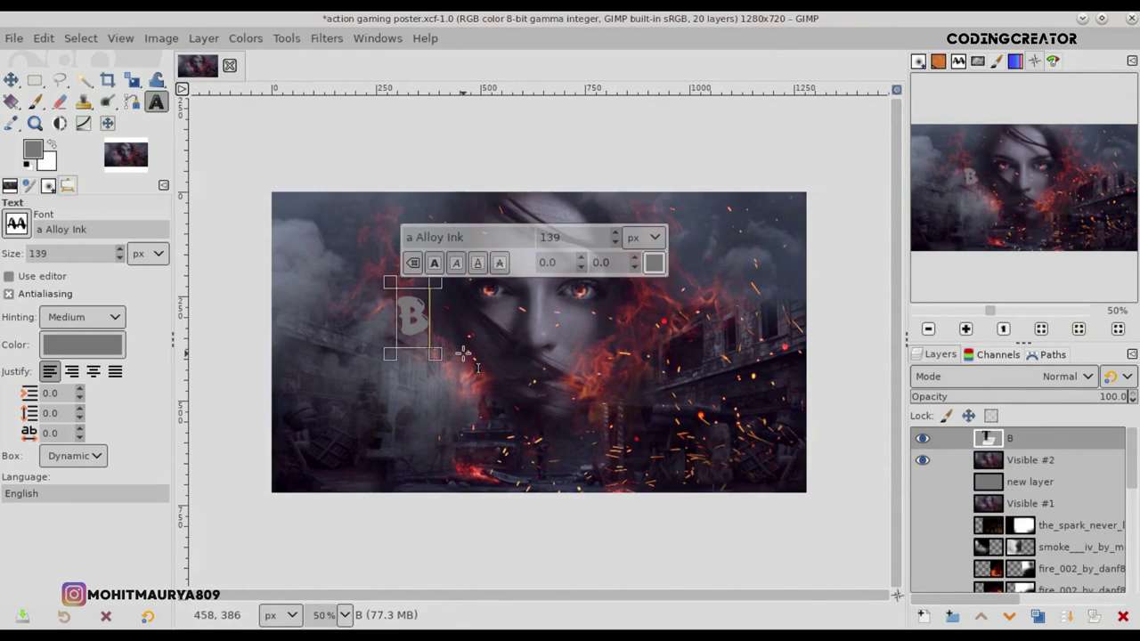
pyautogui.write('ATTLEG')
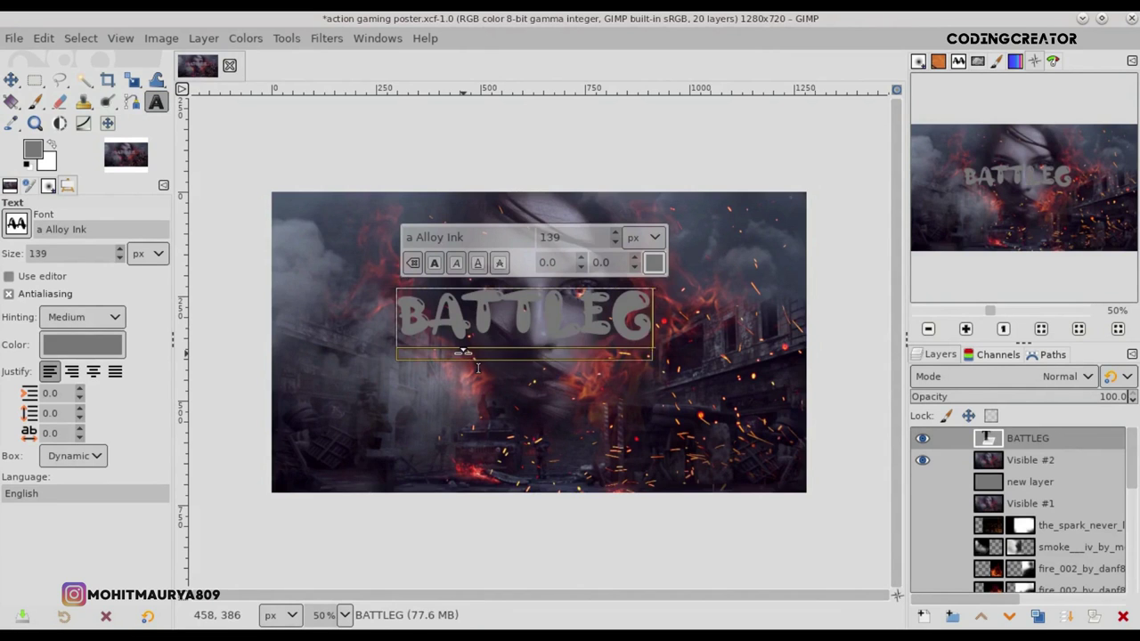
pyautogui.write('ROUND')
pyautogui.click(122, 256)
pyautogui.write('112')
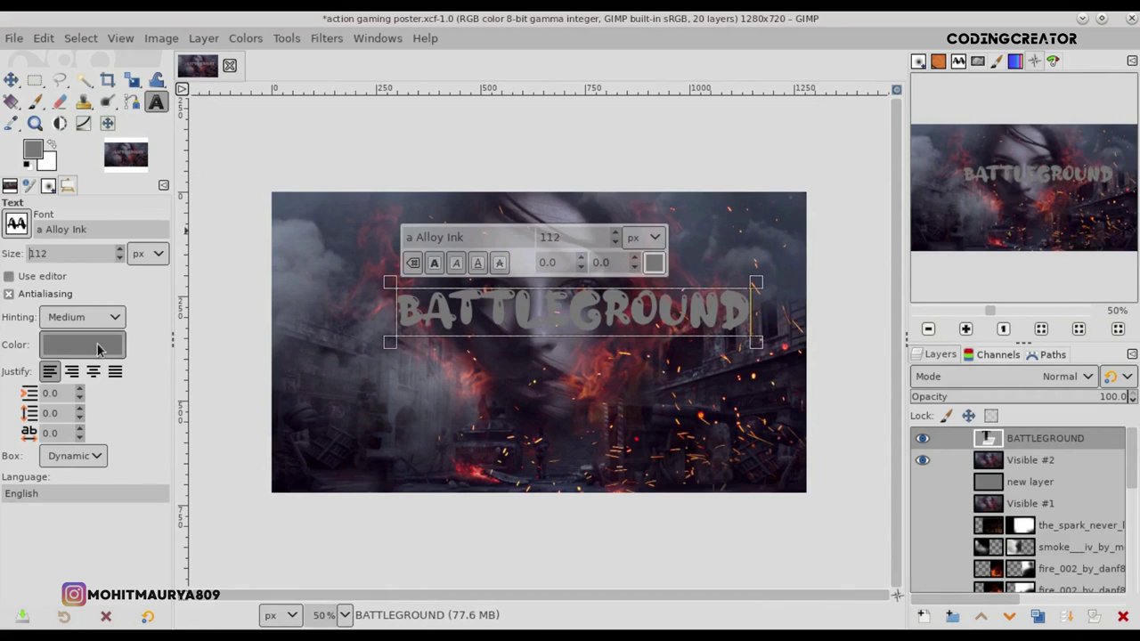
pyautogui.click(82, 345)
pyautogui.click(9, 173)
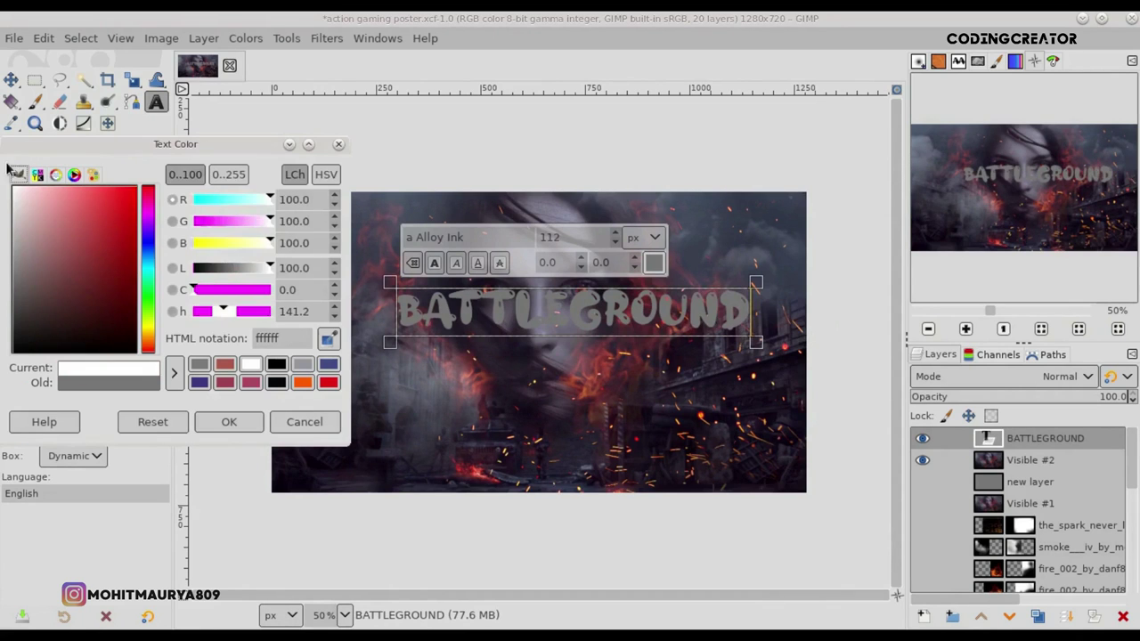
pyautogui.click(227, 419)
# - Change the title font to CRUSHED
pyautogui.click(89, 229)
pyautogui.write('cr')
pyautogui.press('Down')
pyautogui.press('Down')
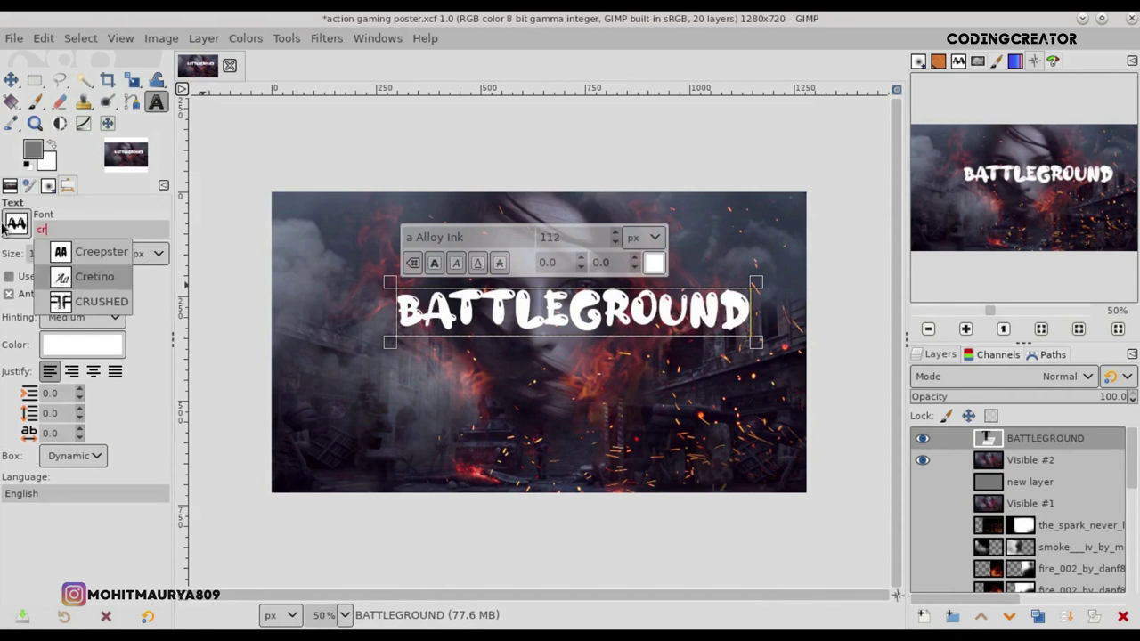
pyautogui.press('Down')
pyautogui.press('Return')
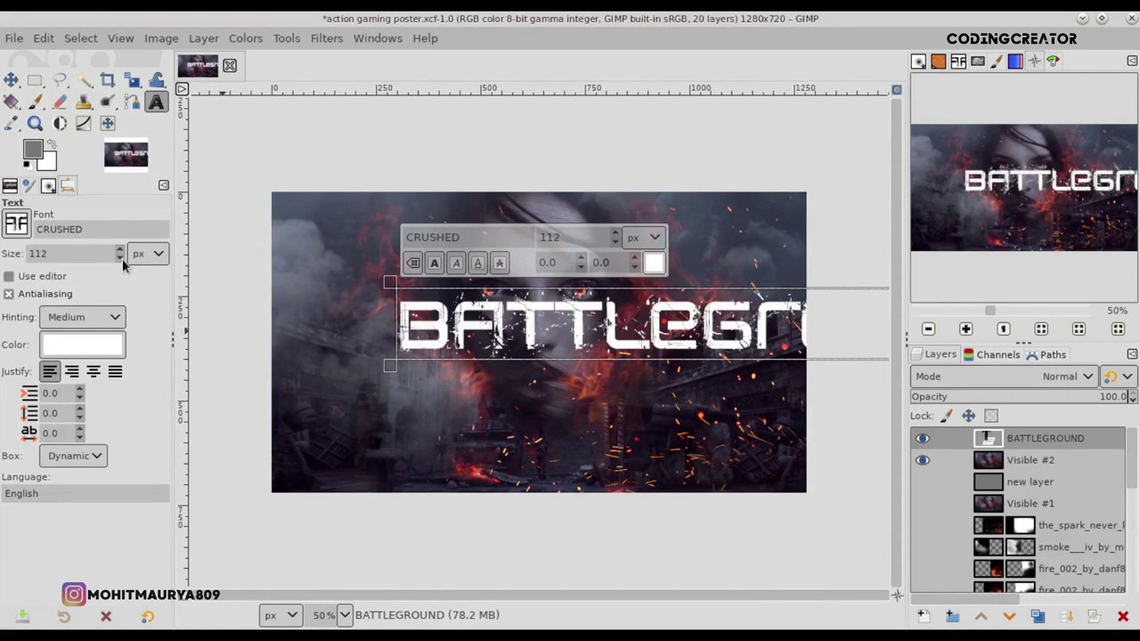
# - Widen the BATTLEGROUND letter spacing to about 25
pyautogui.scroll(-14, 122, 258)
pyautogui.scroll(-14, 122, 259)
pyautogui.scroll(-13, 122, 258)
pyautogui.scroll(-13, 122, 258)
pyautogui.scroll(-2, 122, 259)
pyautogui.scroll(-1, 122, 259)
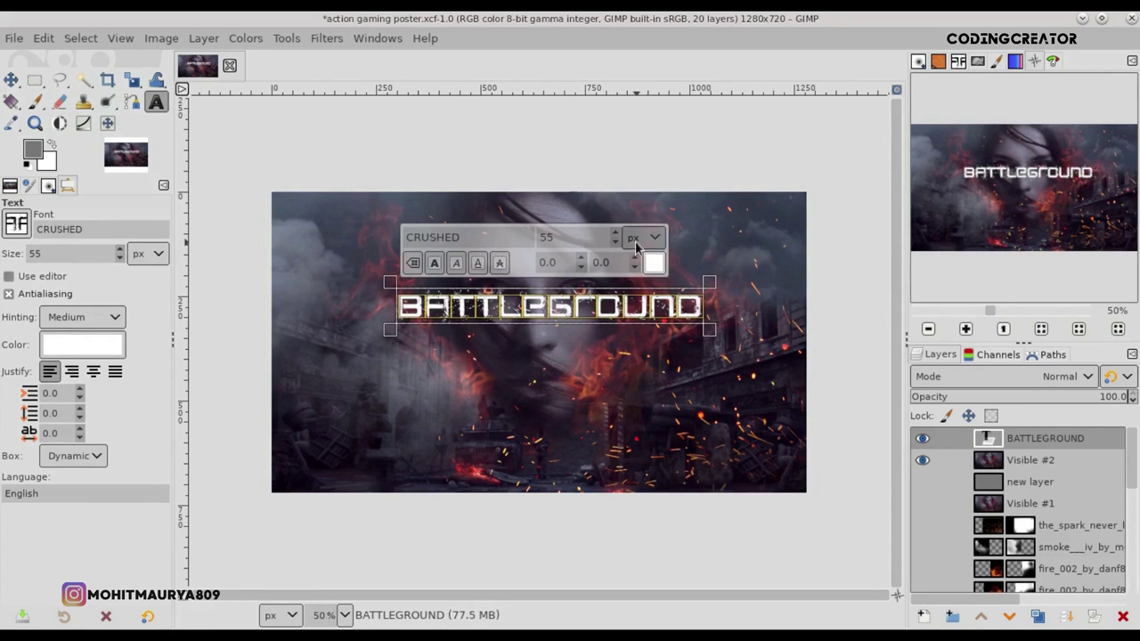
pyautogui.scroll(3, 631, 259)
pyautogui.scroll(4, 630, 260)
pyautogui.scroll(3, 630, 259)
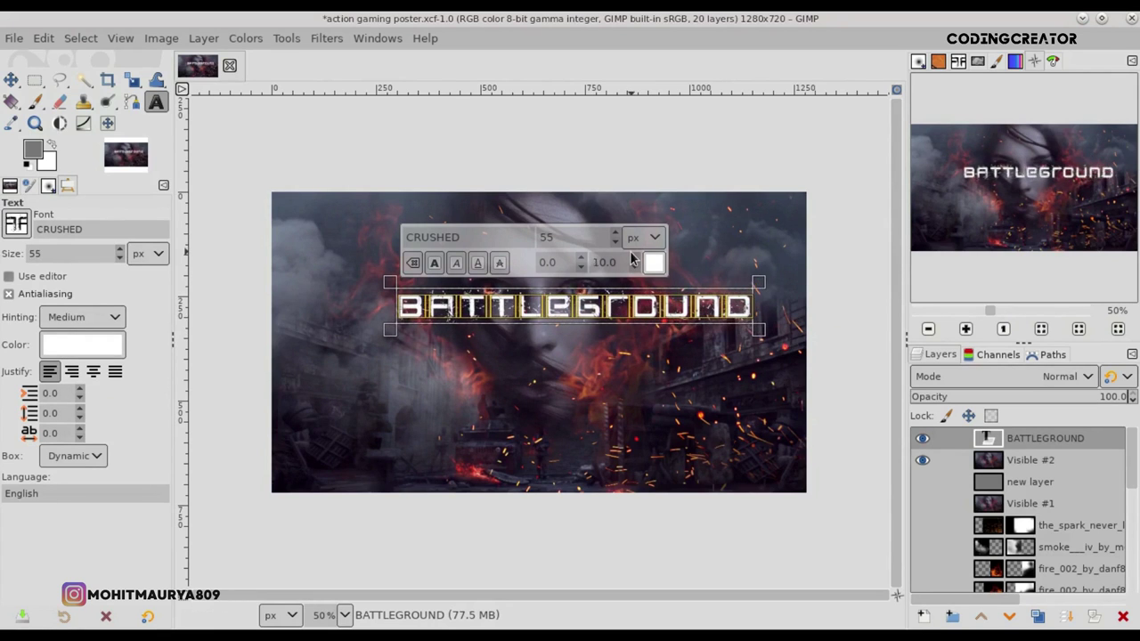
pyautogui.scroll(-3, 121, 261)
pyautogui.scroll(-4, 121, 260)
pyautogui.scroll(-3, 121, 259)
pyautogui.scroll(-3, 122, 259)
pyautogui.scroll(-2, 122, 261)
pyautogui.scroll(-2, 122, 261)
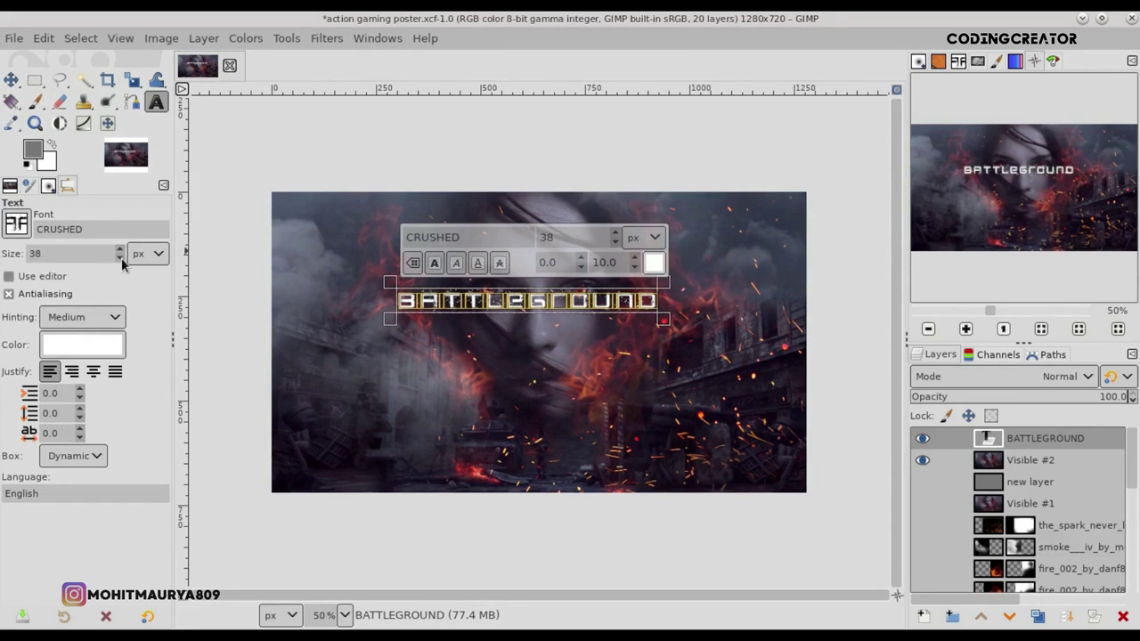
pyautogui.scroll(6, 634, 262)
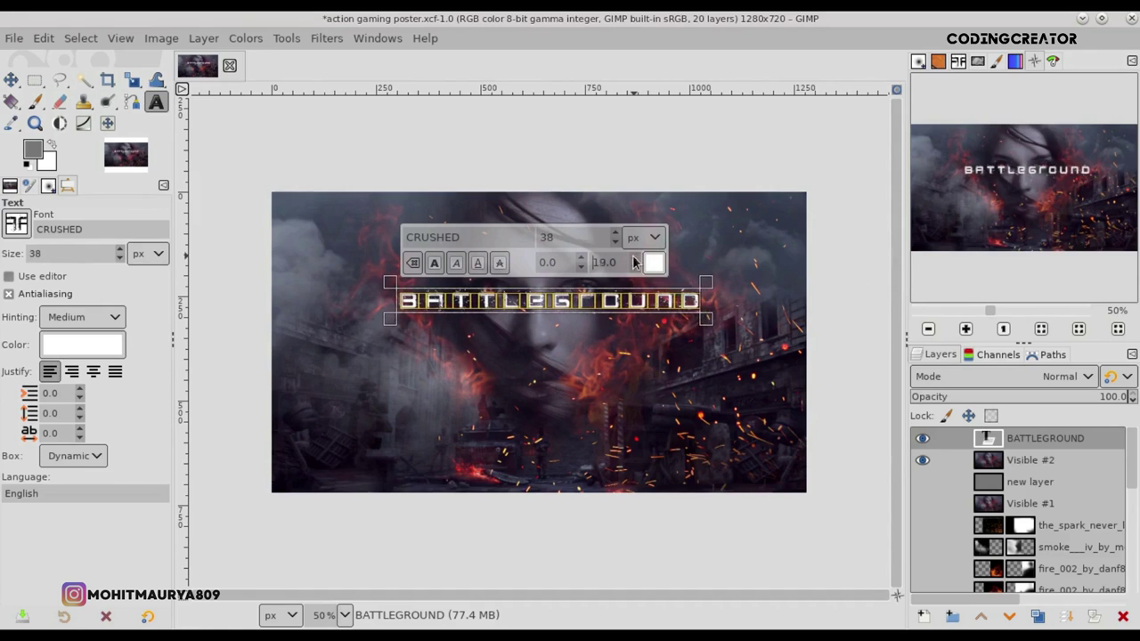
pyautogui.scroll(1, 634, 262)
pyautogui.click(635, 257)
pyautogui.click(634, 258)
pyautogui.click(723, 301)
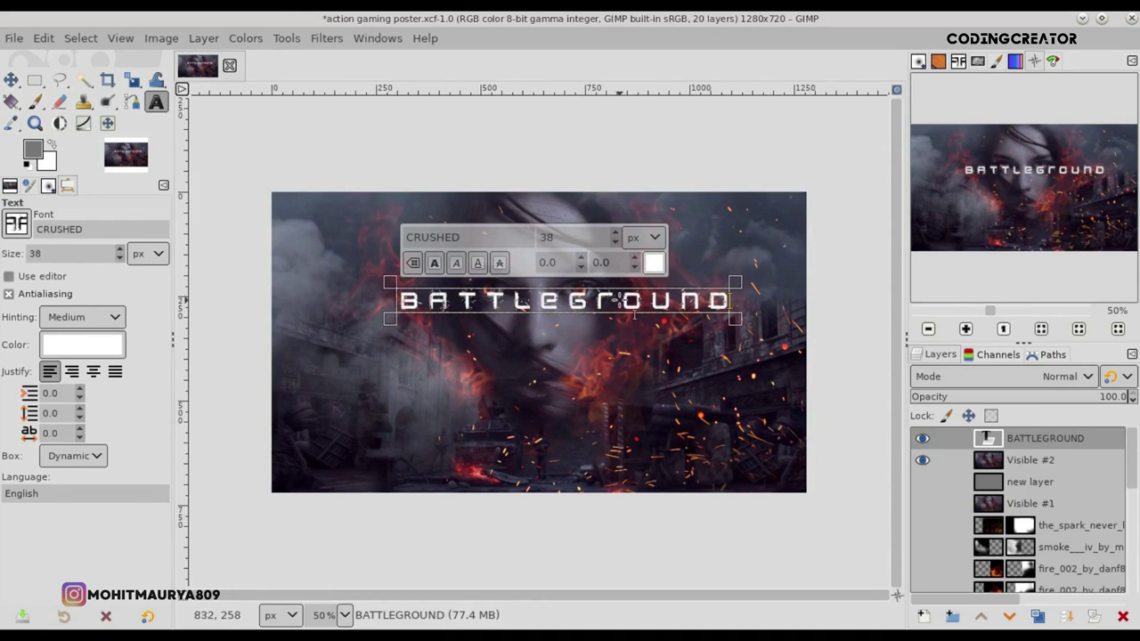
pyautogui.click(118, 257)
pyautogui.moveTo(728, 301); pyautogui.dragTo(400, 301)
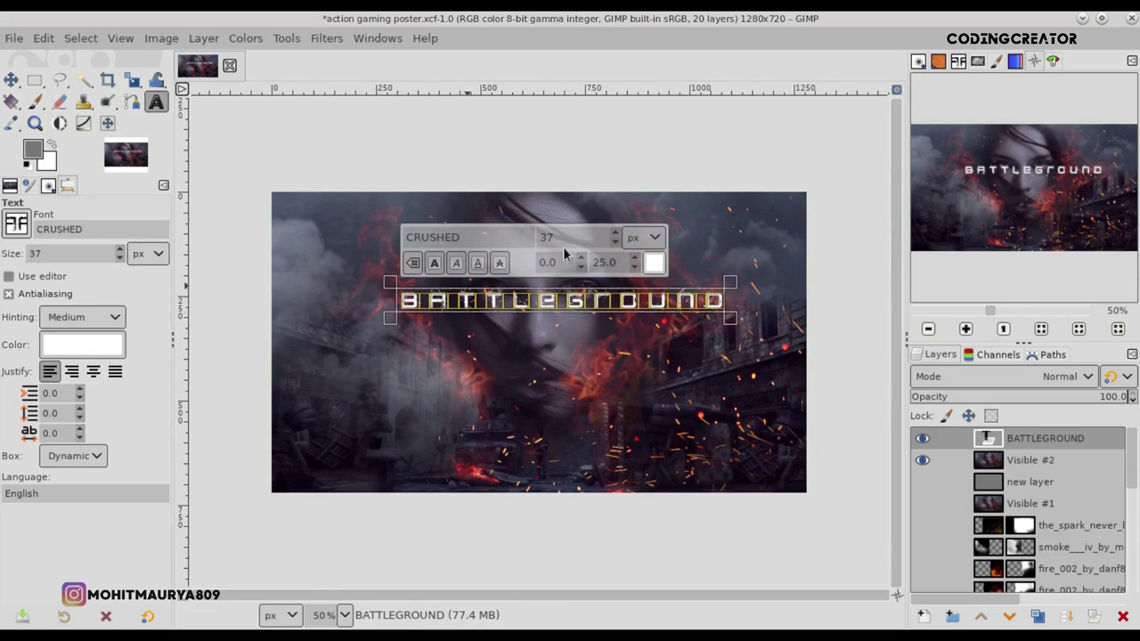
pyautogui.click(636, 261)
# - Move the title about 76 px lower on the poster
pyautogui.click(730, 301)
pyautogui.click(11, 79)
pyautogui.moveTo(557, 312); pyautogui.dragTo(543, 426)
pyautogui.moveTo(11, 79)
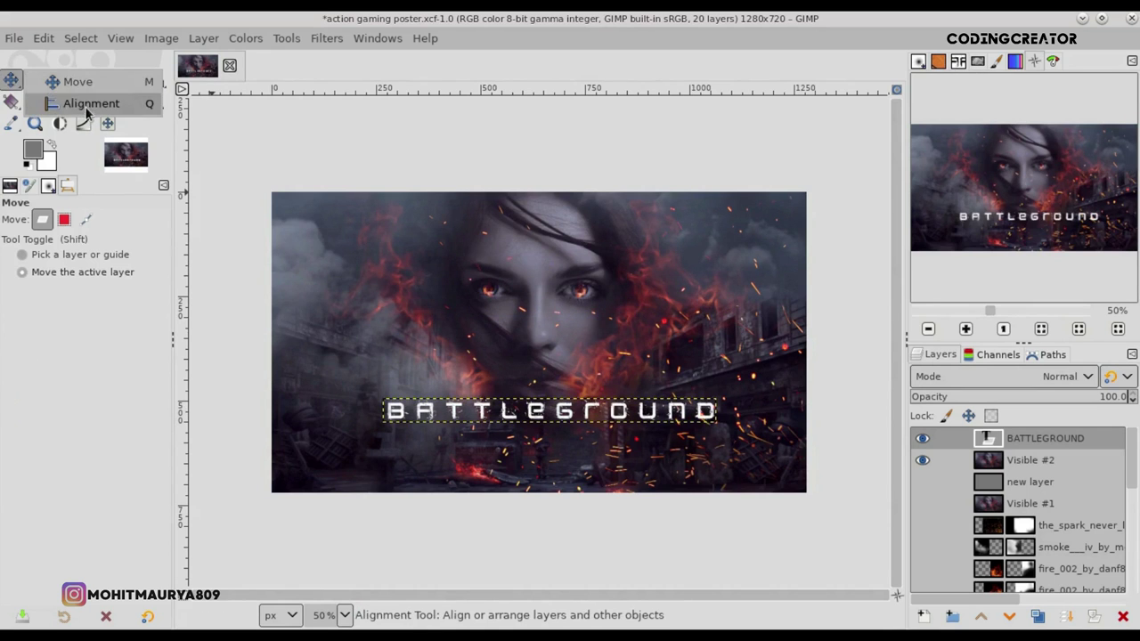
# - Centre BATTLEGROUND horizontally, align it to the bottom, and nudge it up
pyautogui.click(86, 105)
pyautogui.click(503, 415)
pyautogui.click(57, 293)
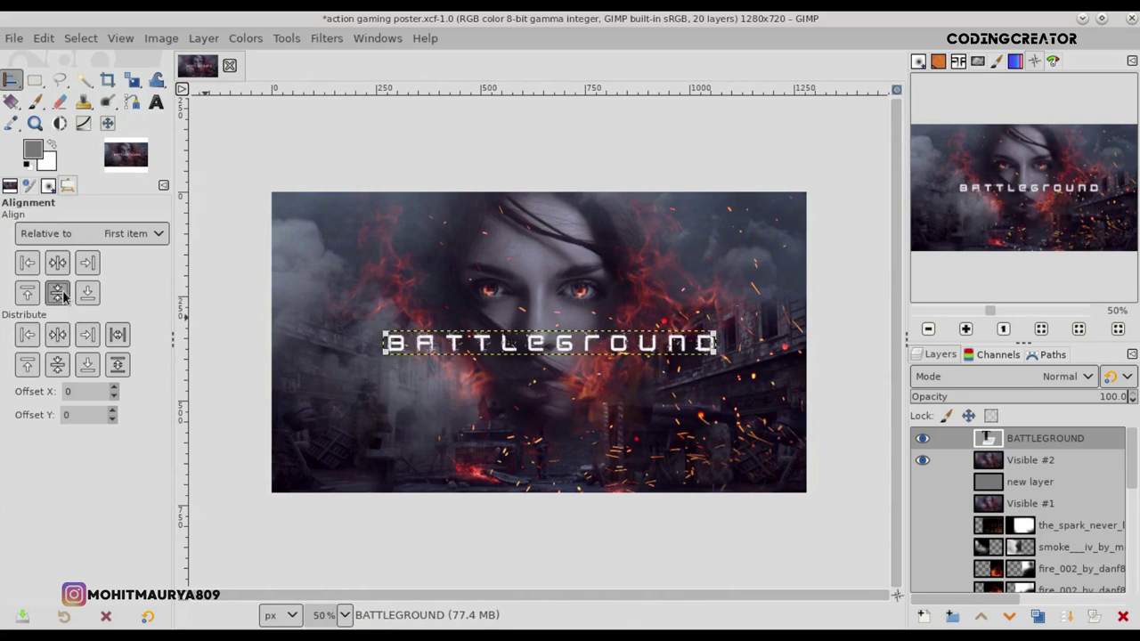
pyautogui.click(57, 263)
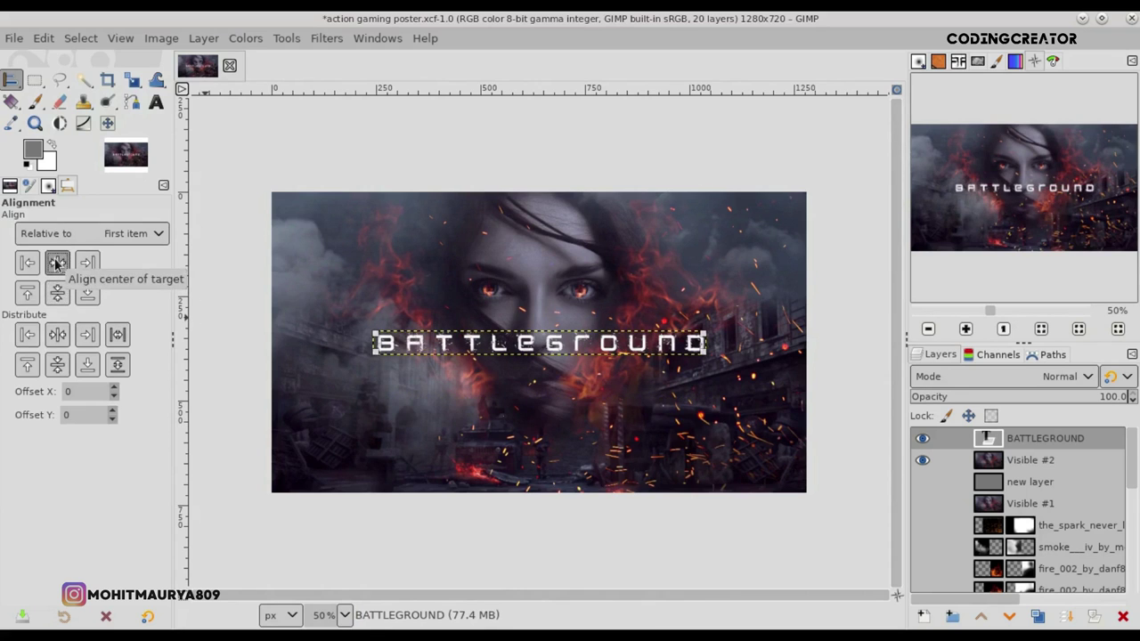
pyautogui.click(86, 293)
pyautogui.press('m')
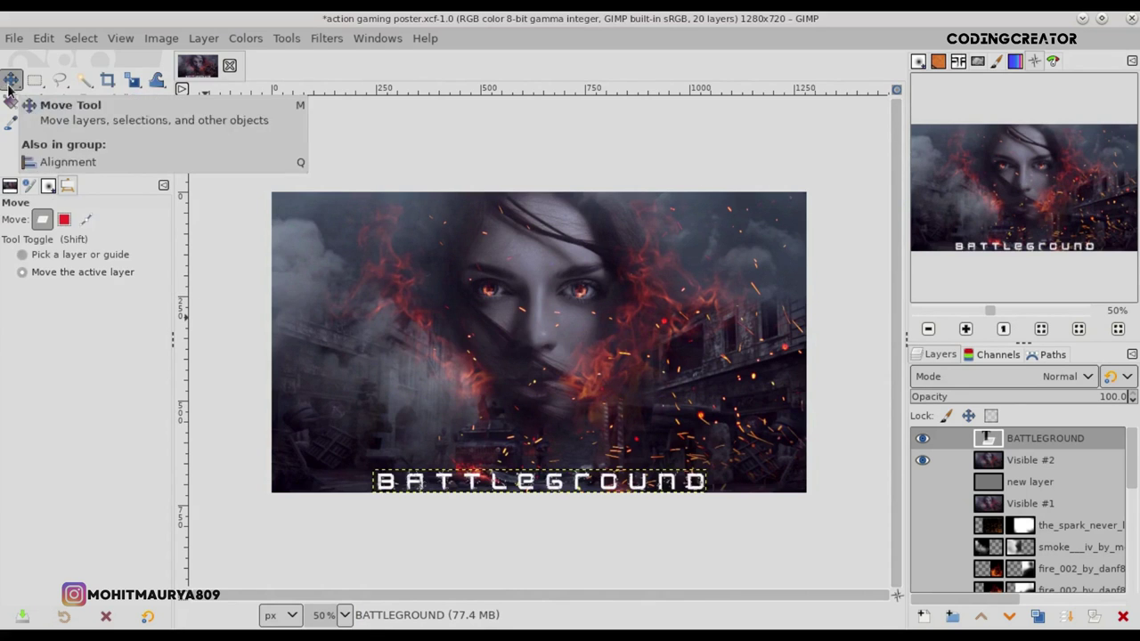
pyautogui.press('Up')
pyautogui.press('Up')
pyautogui.press('Up')
pyautogui.press('Up')
pyautogui.press('Up')
pyautogui.press('Up')
pyautogui.press('Up')
pyautogui.press('Up')
pyautogui.press('Up')
pyautogui.press('Up')
pyautogui.press('Up')
pyautogui.press('Up')
pyautogui.press('Up')
pyautogui.press('Up')
pyautogui.press('Up')
pyautogui.press('Up')
pyautogui.press('Up')
pyautogui.press('Up')
pyautogui.press('Up')
pyautogui.press('Up')
pyautogui.press('Up')
pyautogui.press('Up')
pyautogui.press('Up')
pyautogui.press('Up')
pyautogui.press('Up')
pyautogui.press('Up')
pyautogui.press('Up')
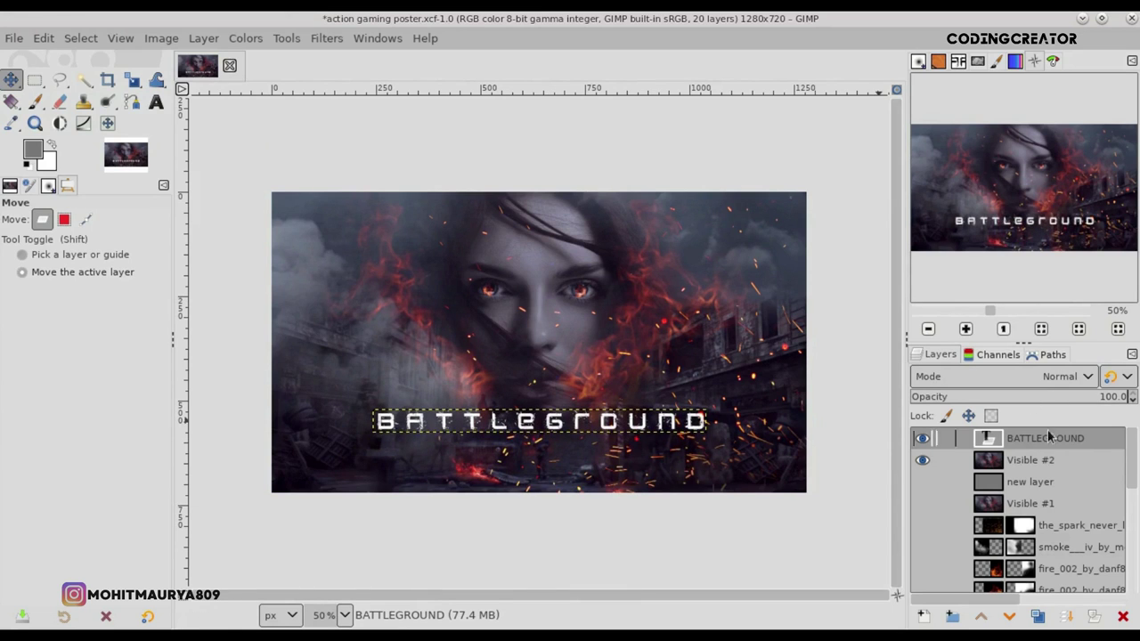
# - Raise the BATTLEGROUND letter spacing further, to about 28
pyautogui.click(1031, 459)
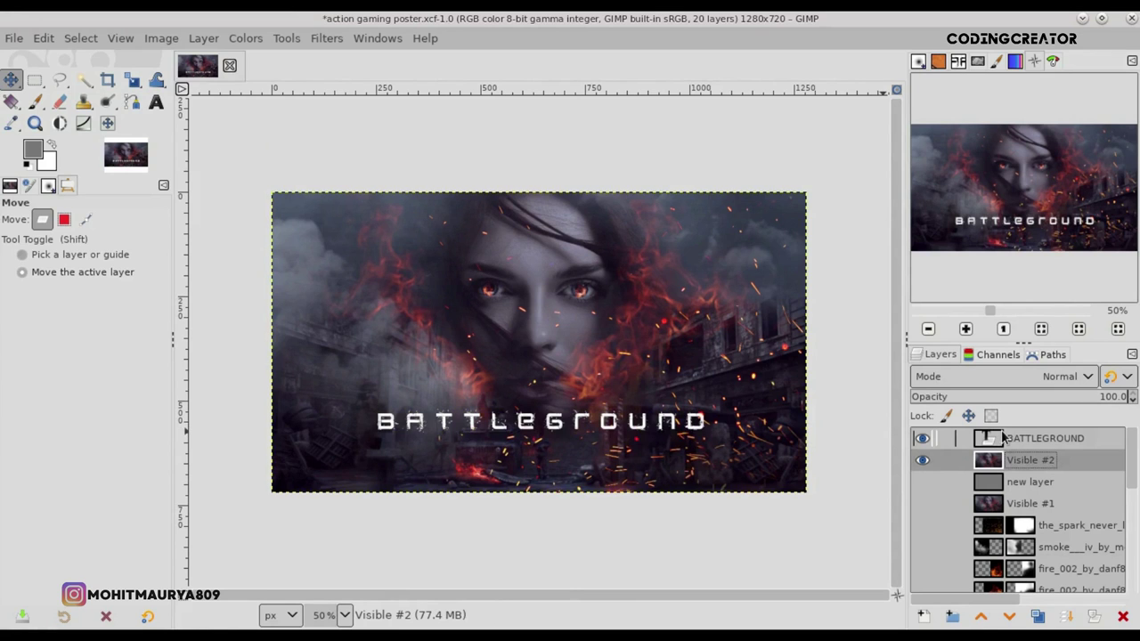
pyautogui.click(1004, 436)
pyautogui.click(150, 103)
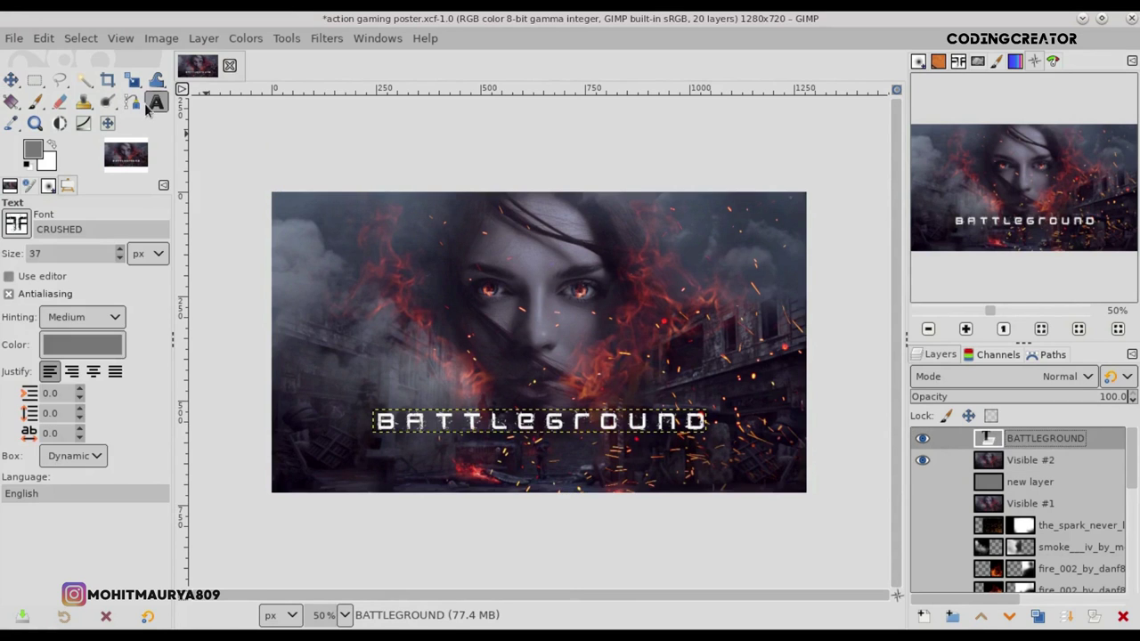
pyautogui.click(707, 425)
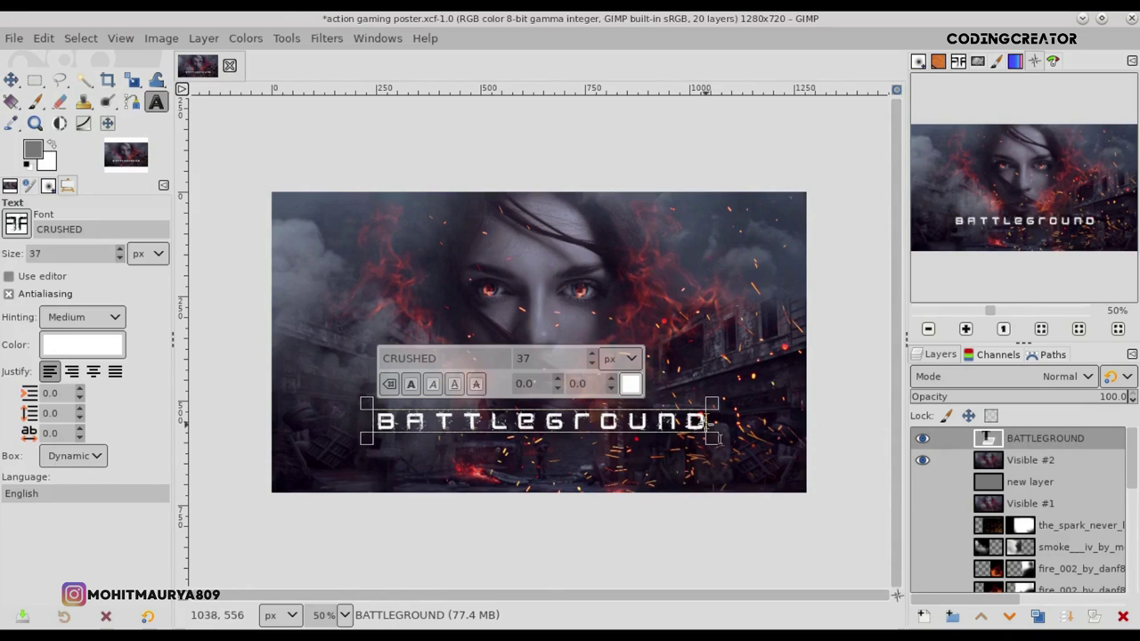
pyautogui.moveTo(707, 426); pyautogui.dragTo(481, 412)
pyautogui.click(611, 379)
pyautogui.click(611, 379)
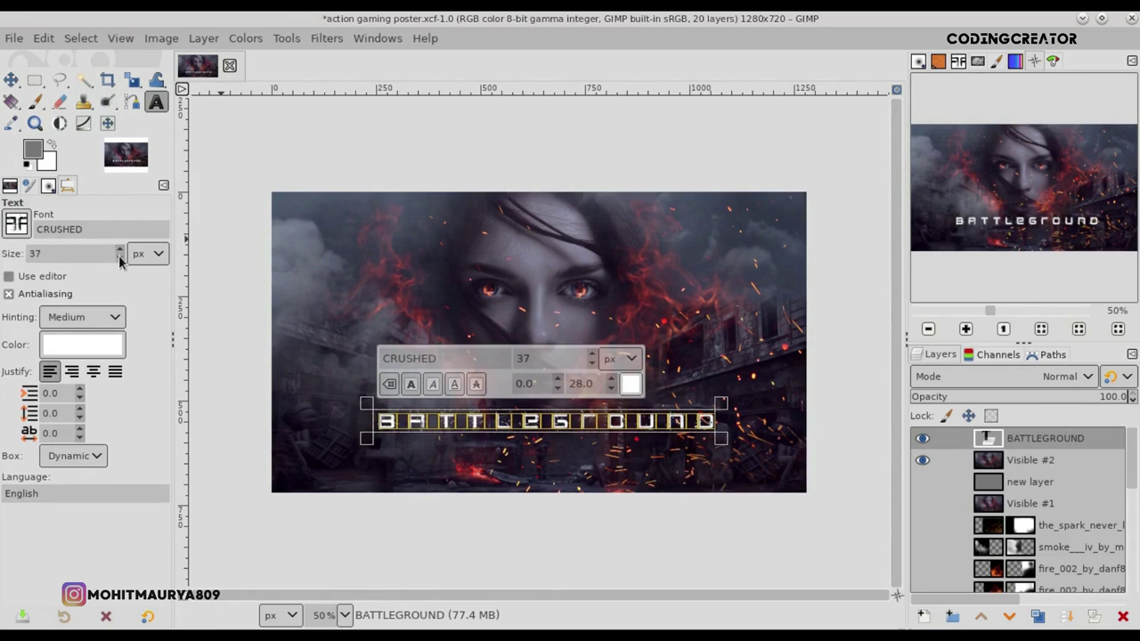
# - Re-centre the wider title horizontally at the bottom and nudge it upward
pyautogui.click(11, 79)
pyautogui.moveTo(585, 434); pyautogui.dragTo(591, 435)
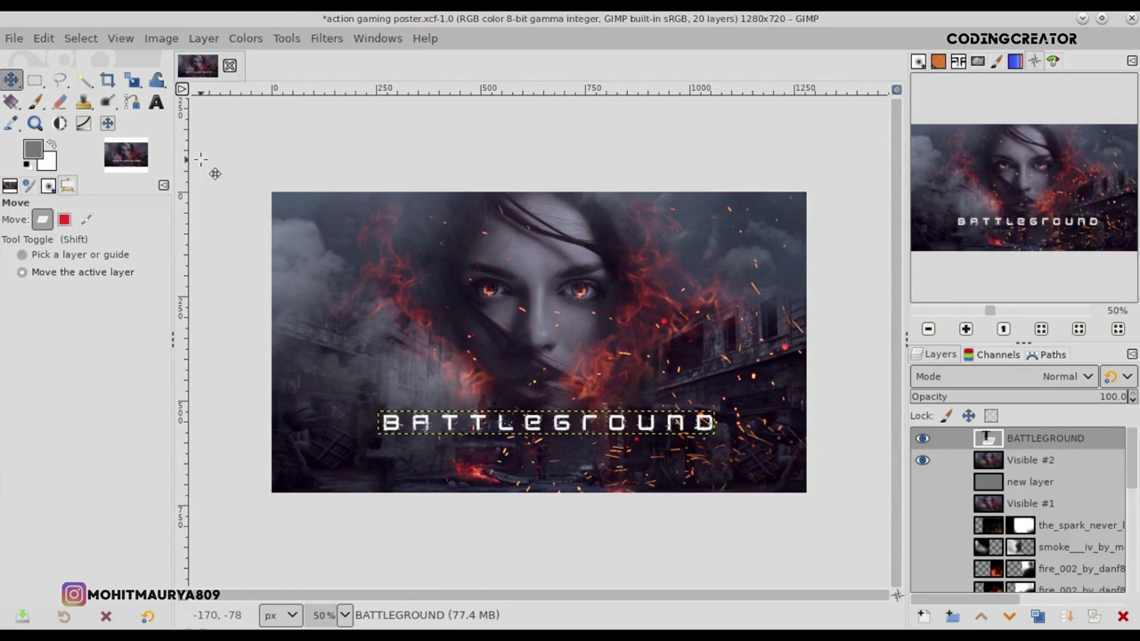
pyautogui.press('q')
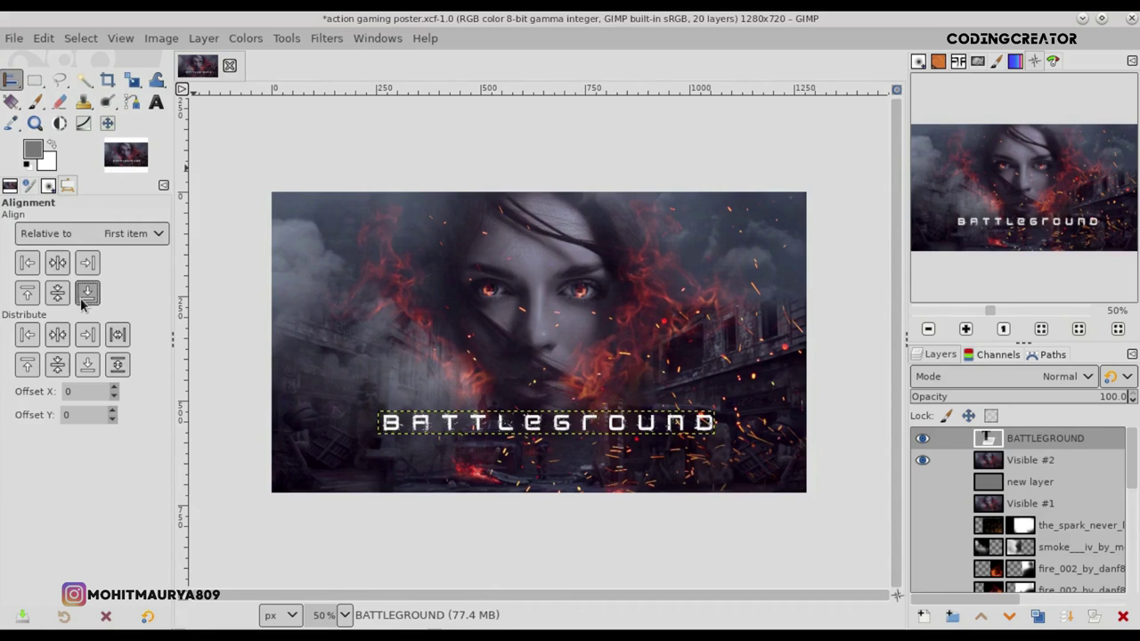
pyautogui.click(552, 423)
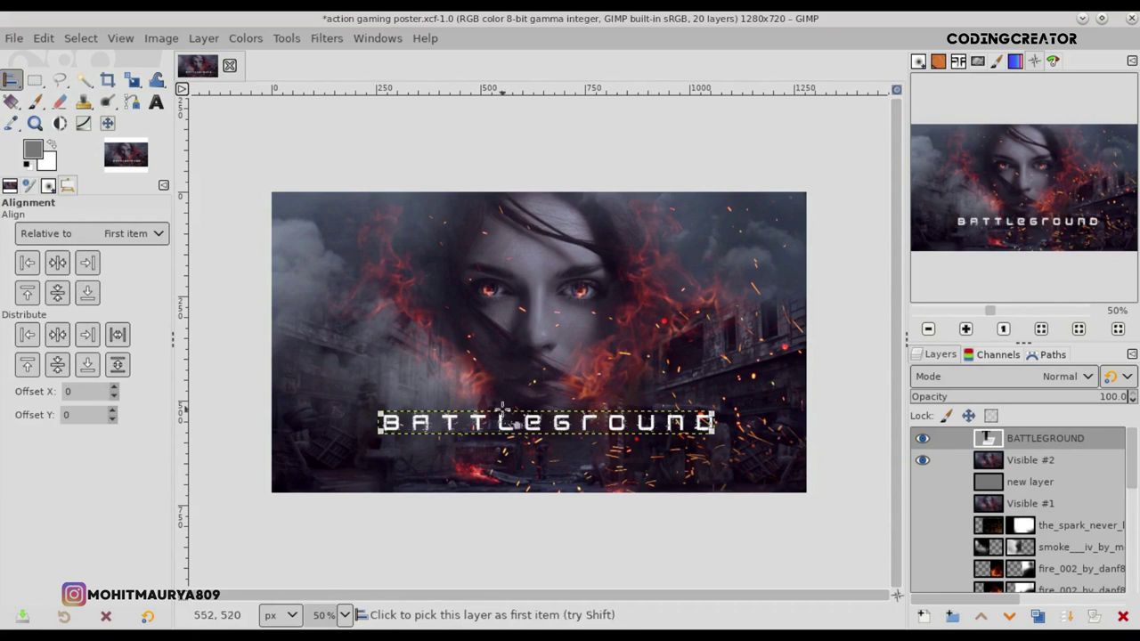
pyautogui.click(94, 294)
pyautogui.click(57, 293)
pyautogui.click(56, 265)
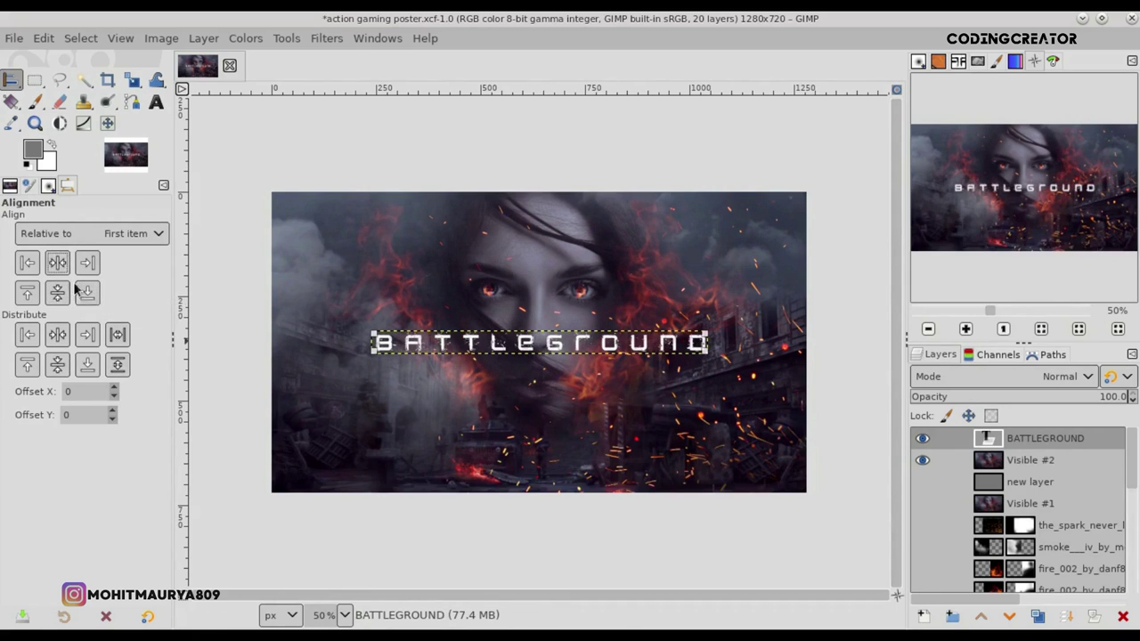
pyautogui.click(87, 293)
pyautogui.click(11, 79)
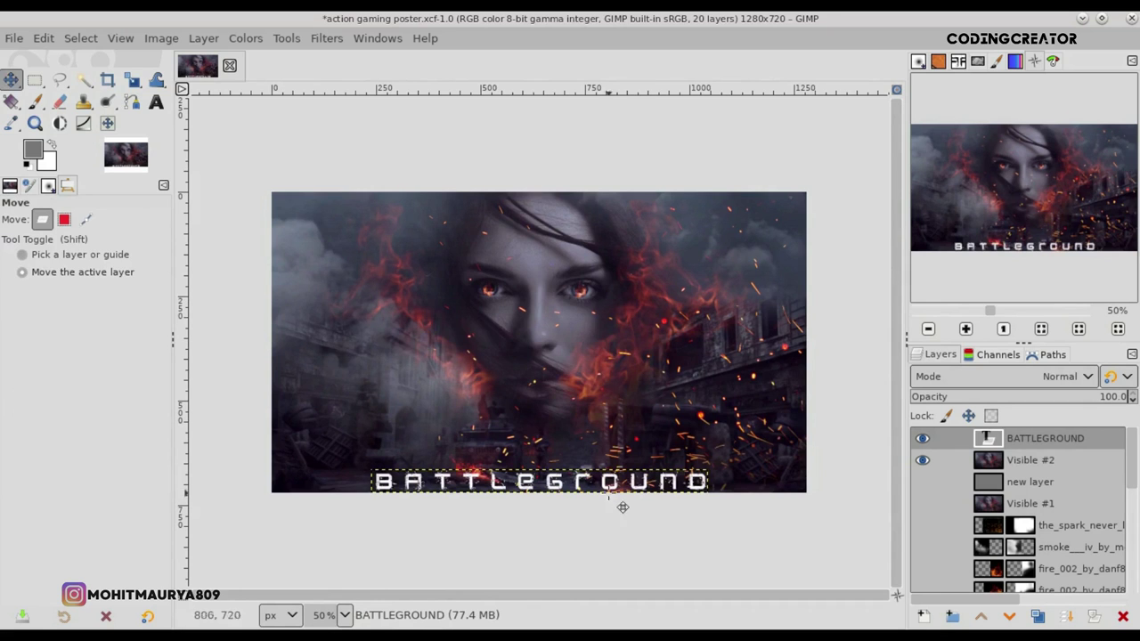
pyautogui.press('Up')
pyautogui.press('Up')
pyautogui.press('Up')
pyautogui.press('Up')
pyautogui.press('Up')
pyautogui.press('Up')
pyautogui.press('Up')
pyautogui.press('Up')
pyautogui.press('Up')
pyautogui.press('Up')
pyautogui.press('Up')
pyautogui.press('Up')
pyautogui.press('Up')
pyautogui.press('Up')
pyautogui.press('Up')
pyautogui.press('Up')
pyautogui.press('Up')
pyautogui.press('Up')
pyautogui.press('Up')
pyautogui.press('Up')
pyautogui.press('Up')
pyautogui.press('Up')
pyautogui.press('Up')
pyautogui.press('Up')
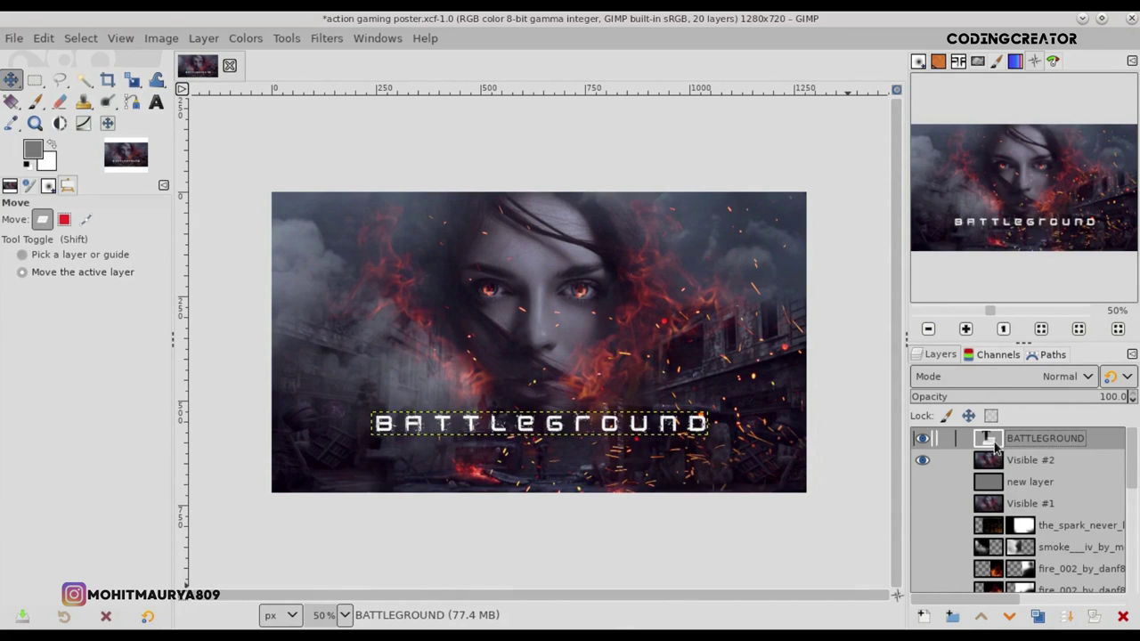
# - Colour the B of BATTLEGROUND pure red (ff0000)
pyautogui.click(156, 102)
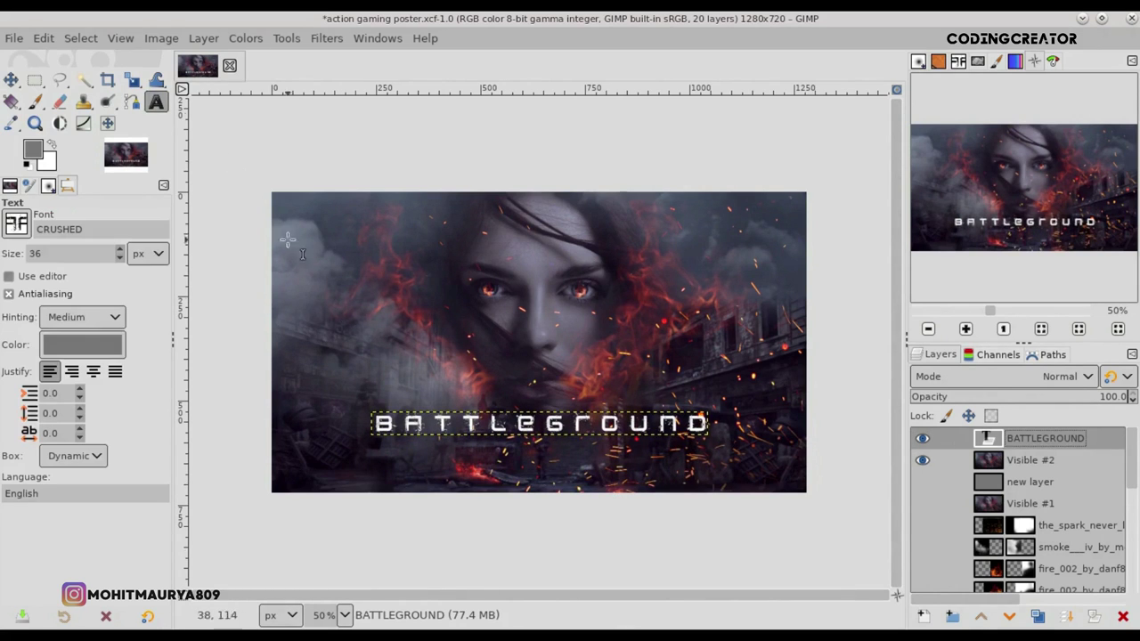
pyautogui.click(385, 433)
pyautogui.hotkey('ctrl', 'a')
pyautogui.click(629, 386)
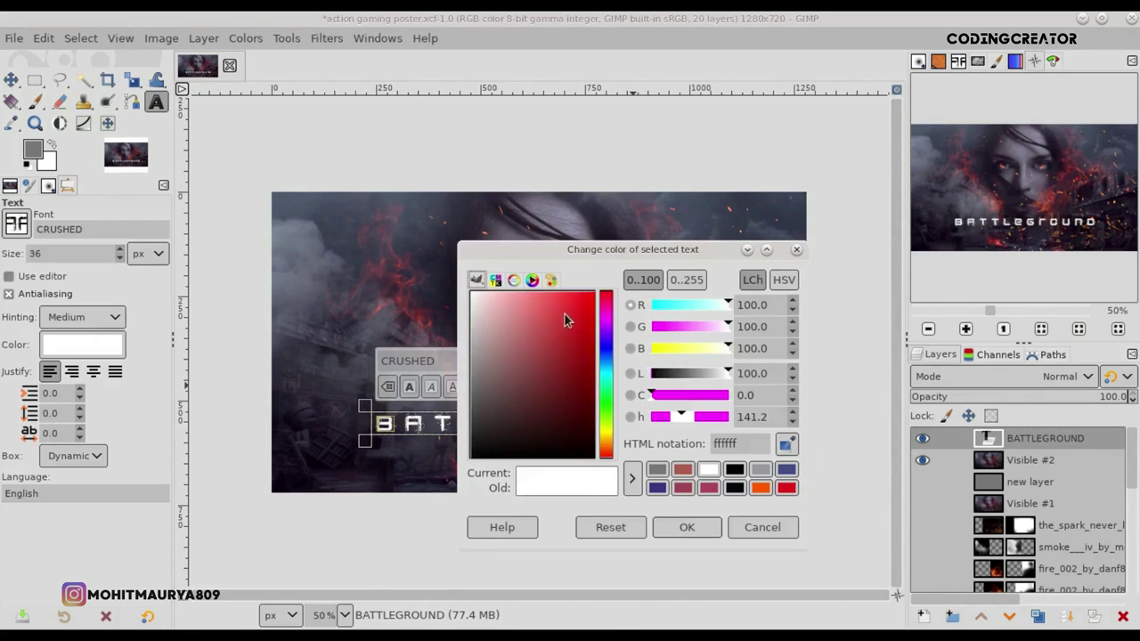
pyautogui.moveTo(564, 315); pyautogui.dragTo(600, 298)
pyautogui.click(686, 527)
# - Colour the G of BATTLEGROUND pure red as well
pyautogui.click(558, 438)
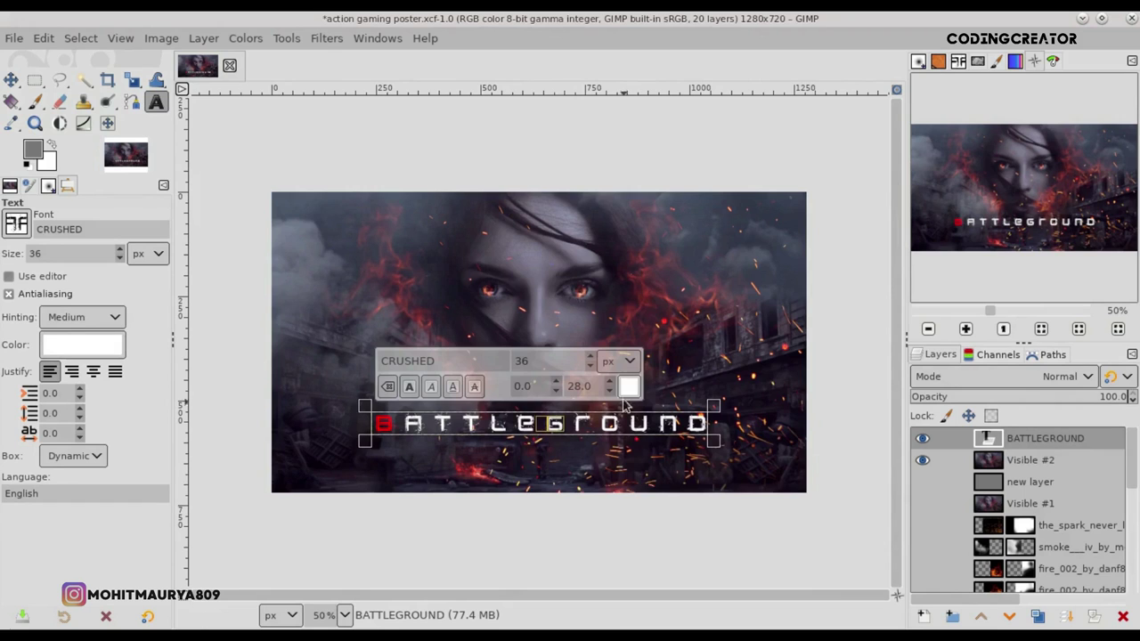
pyautogui.click(573, 439)
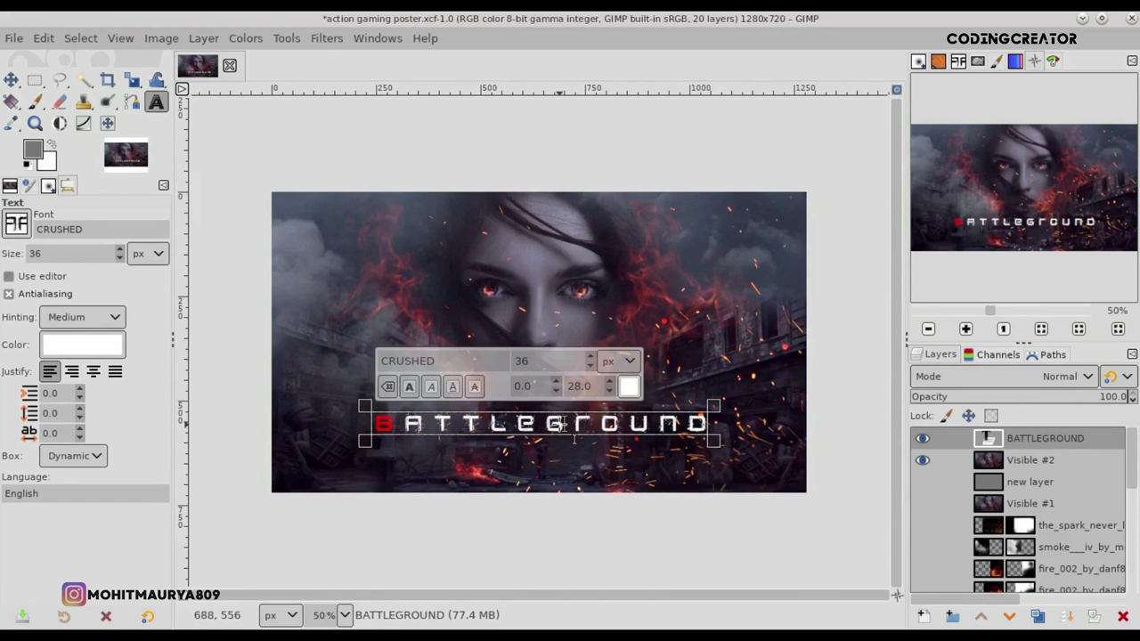
pyautogui.click(628, 386)
pyautogui.click(585, 291)
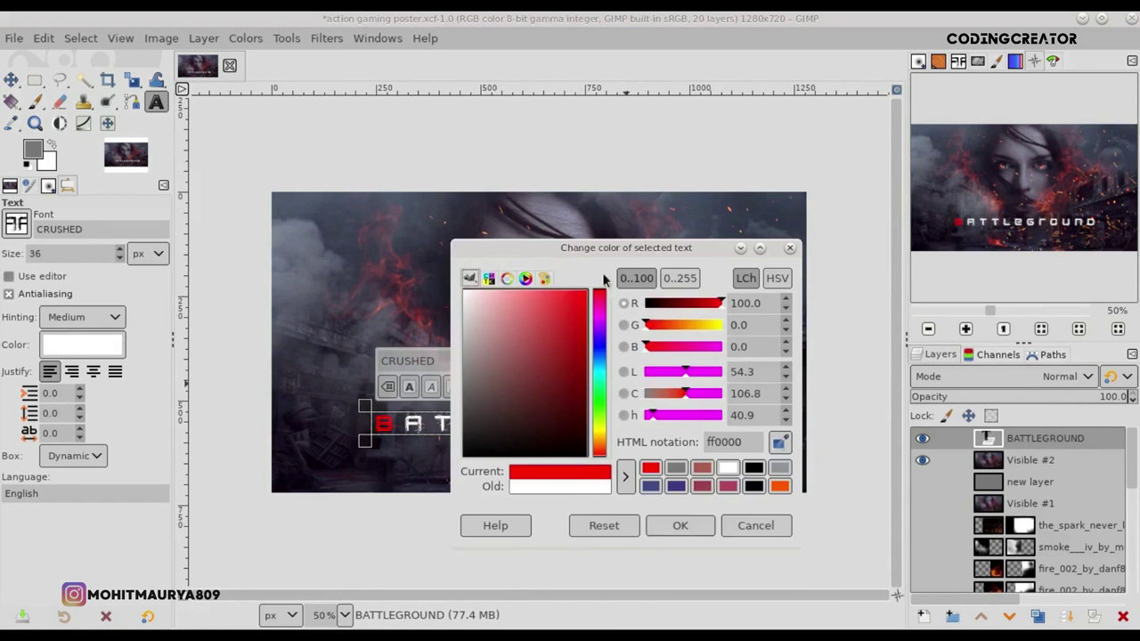
pyautogui.click(683, 525)
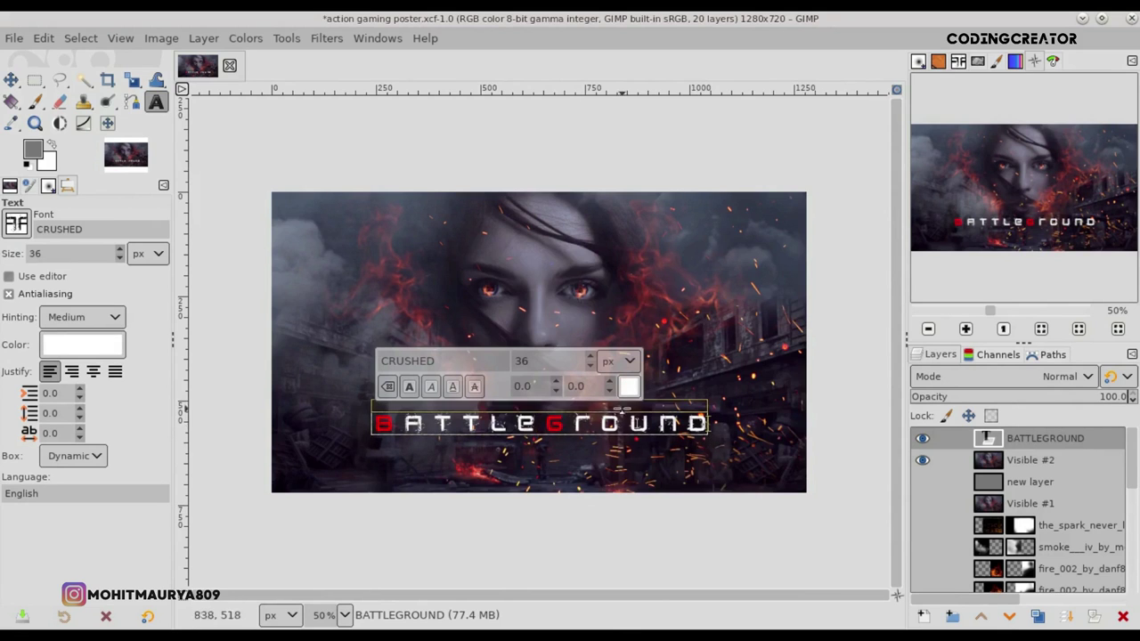
pyautogui.click(12, 80)
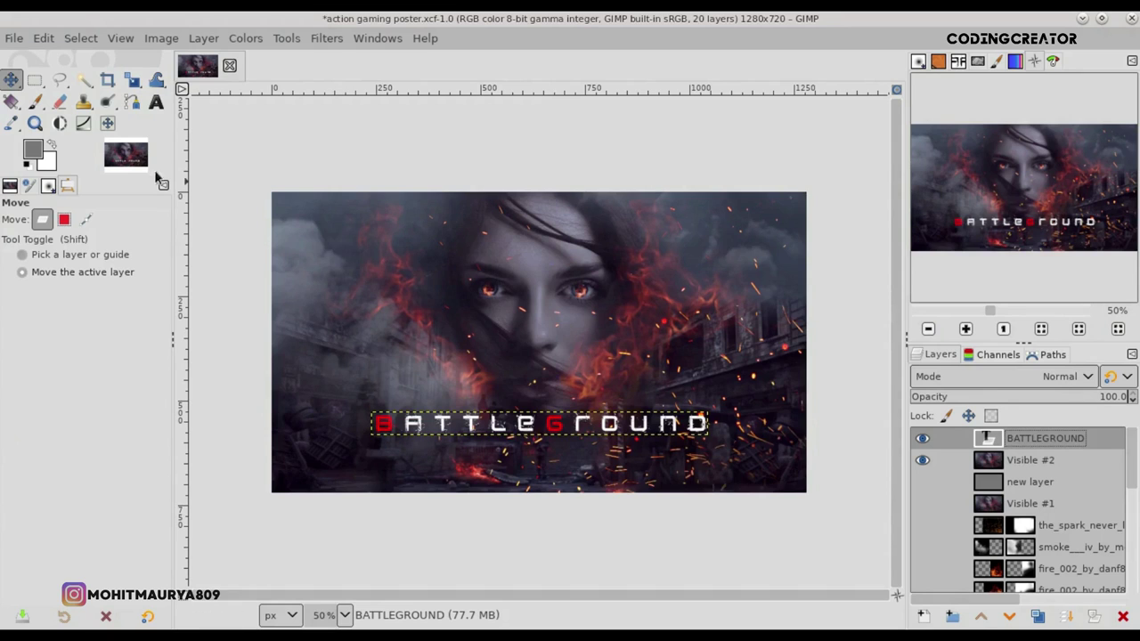
# - Add white text reading GAMING POSTER DESIGN on the poster
pyautogui.click(52, 146)
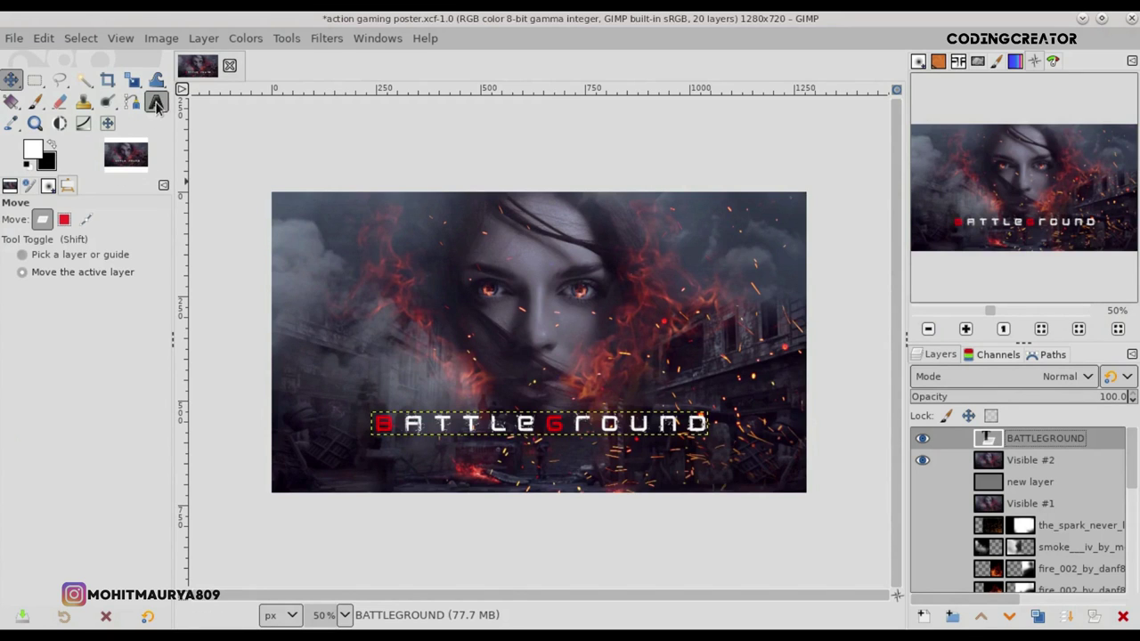
pyautogui.click(156, 102)
pyautogui.click(327, 232)
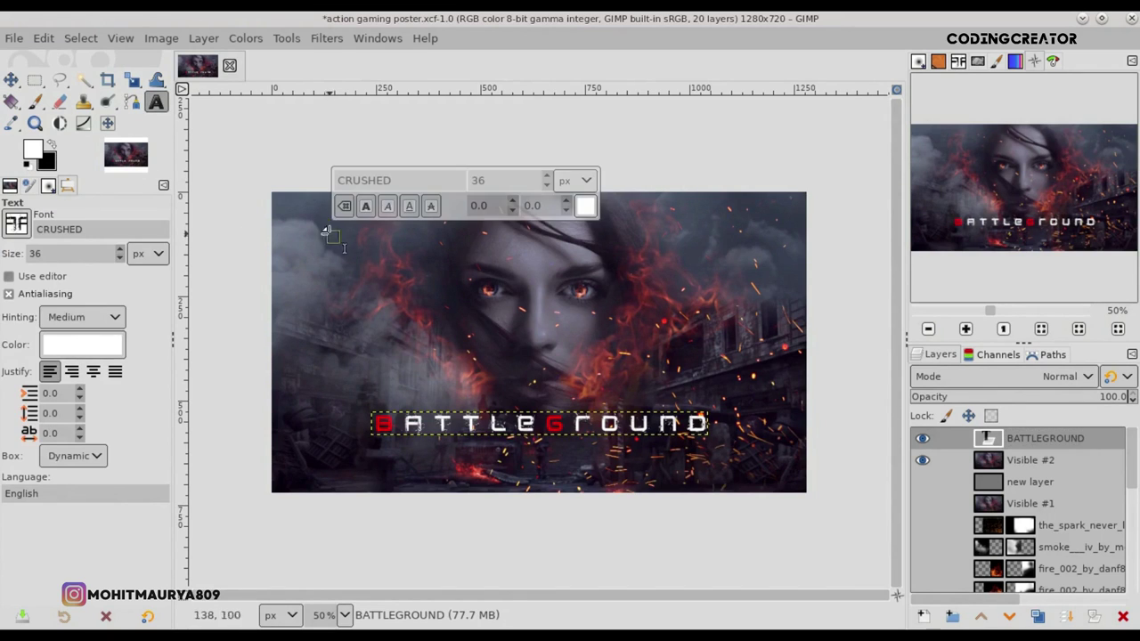
pyautogui.write('GAMING POSTER DESIGN')
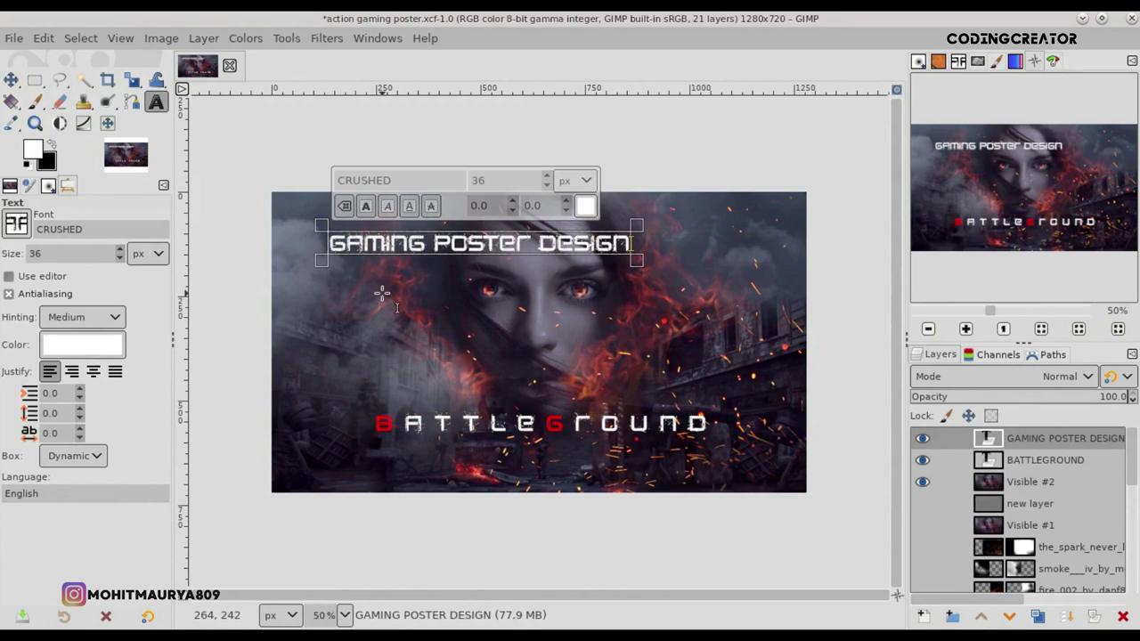
# - Set the subtitle font to Open Sans Semi-Bold
pyautogui.doubleClick(91, 228)
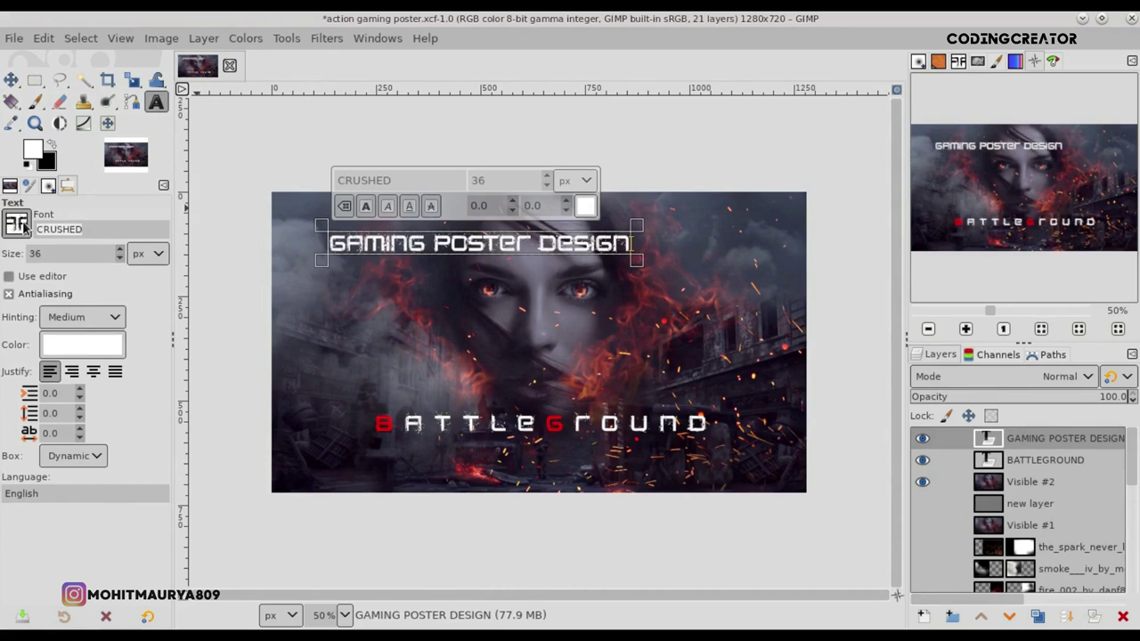
pyautogui.write('OPEN')
pyautogui.click(35, 266)
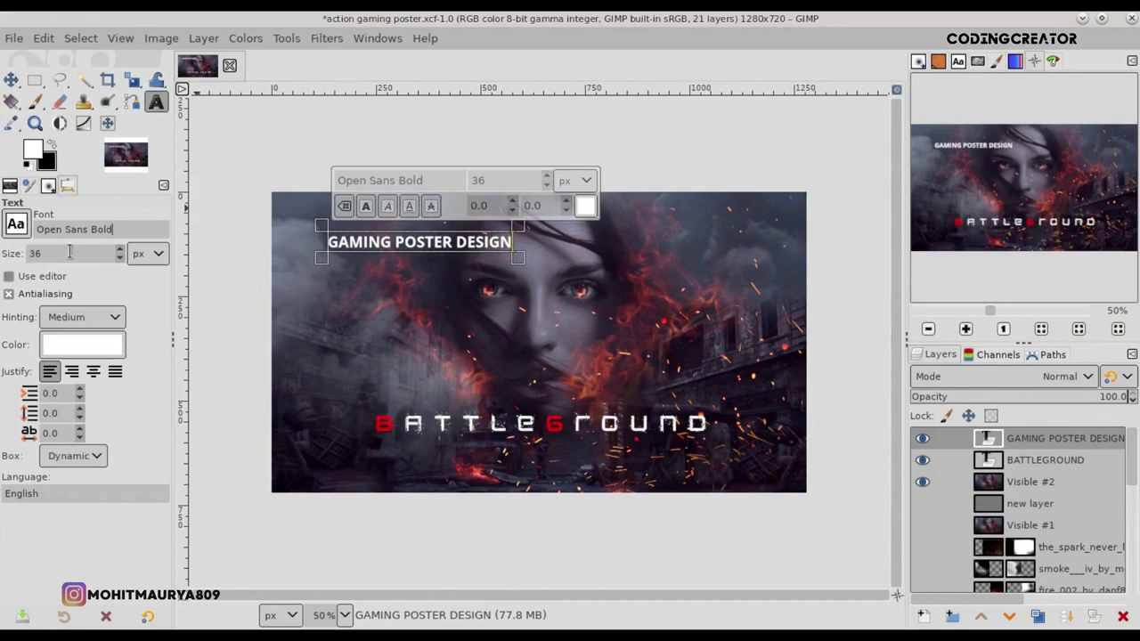
pyautogui.moveTo(60, 229); pyautogui.dragTo(112, 229)
pyautogui.press('BackSpace')
pyautogui.click(131, 401)
# - Widen the subtitle's letter spacing, adjust its baseline, and place it below BATTLEGROUND
pyautogui.hotkey('ctrl', 'a')
pyautogui.click(566, 206)
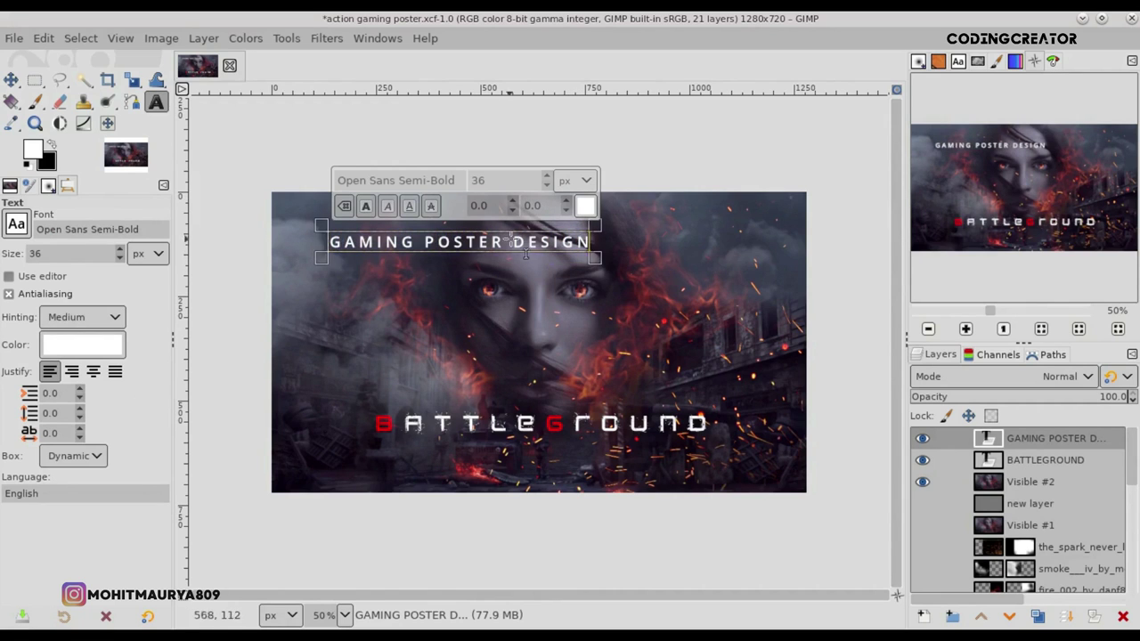
pyautogui.moveTo(587, 242); pyautogui.dragTo(364, 243)
pyautogui.hotkey('ctrl', 'a')
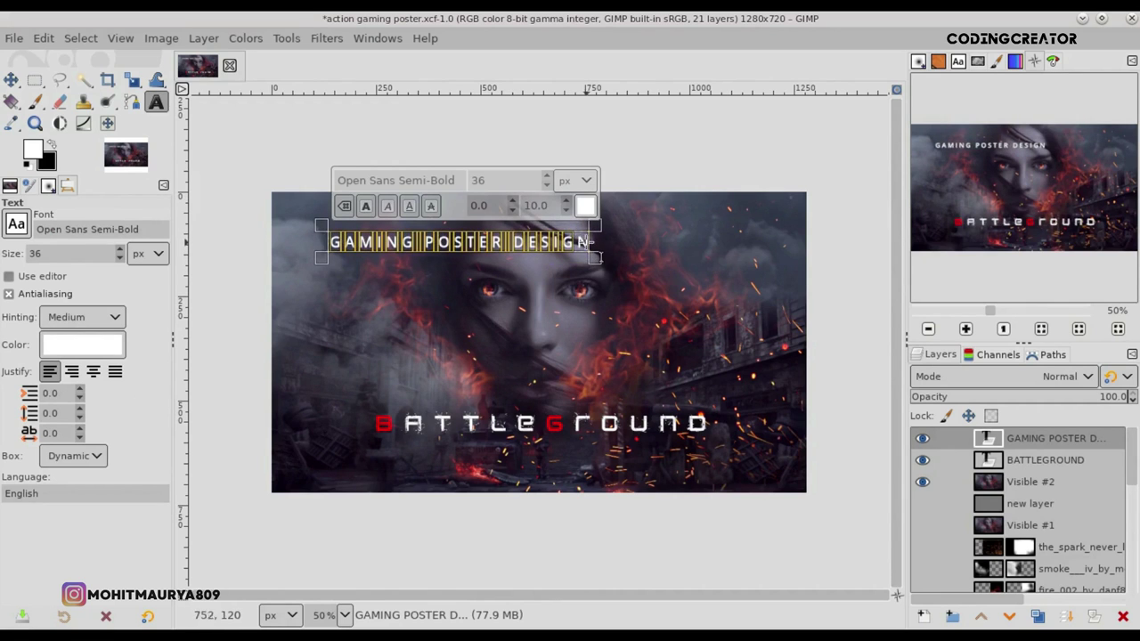
pyautogui.click(512, 210)
pyautogui.click(512, 211)
pyautogui.scroll(3, 513, 212)
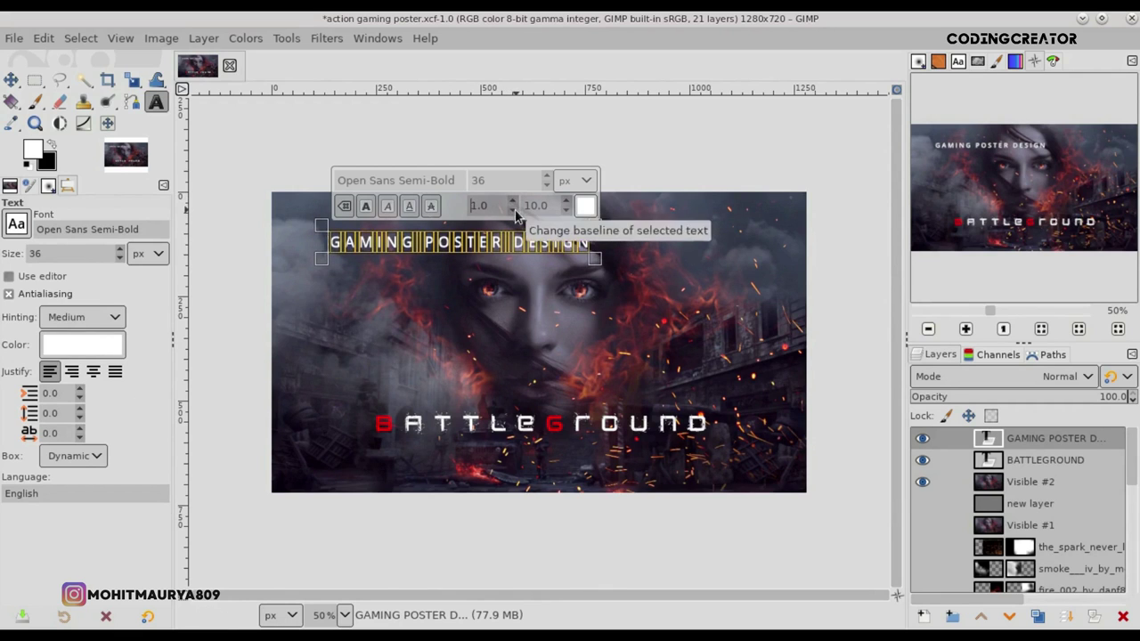
pyautogui.click(587, 244)
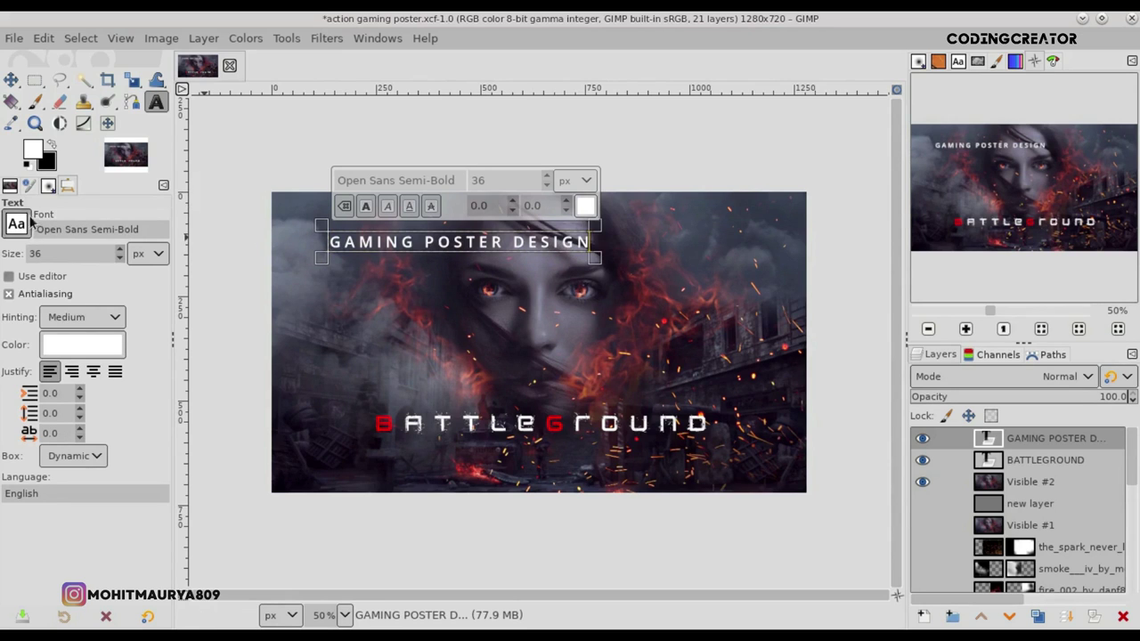
pyautogui.click(12, 79)
pyautogui.moveTo(487, 246); pyautogui.dragTo(561, 449)
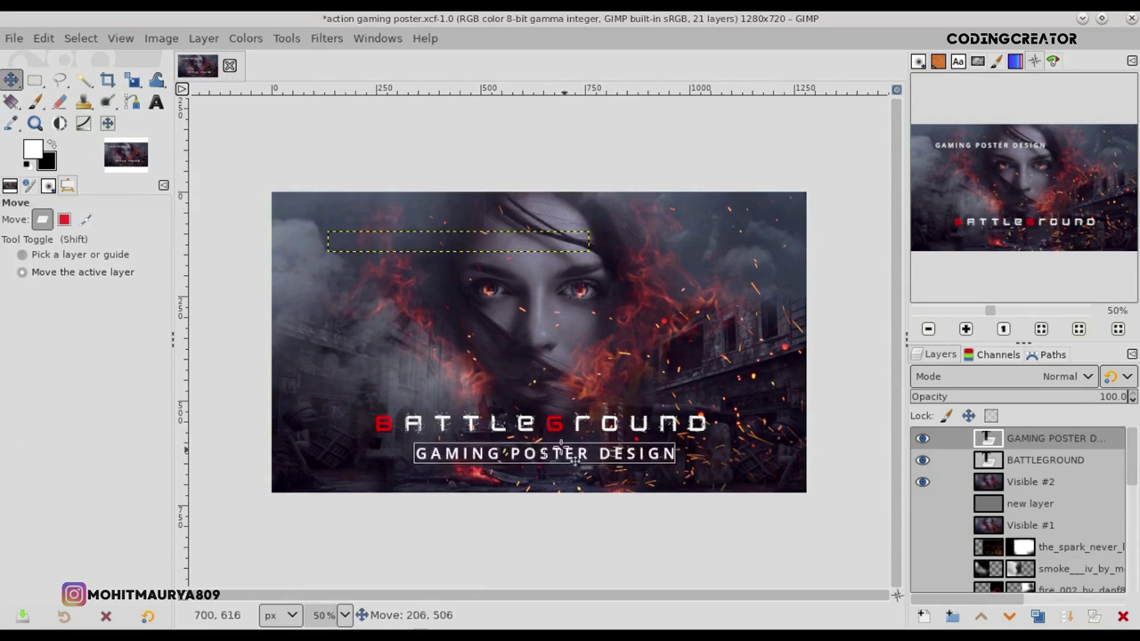
# - Duplicate the subtitle layer, hiding the original and moving it below Visible #1
pyautogui.click(1037, 616)
pyautogui.click(922, 460)
pyautogui.moveTo(1009, 460); pyautogui.dragTo(1011, 561)
pyautogui.click(1051, 438)
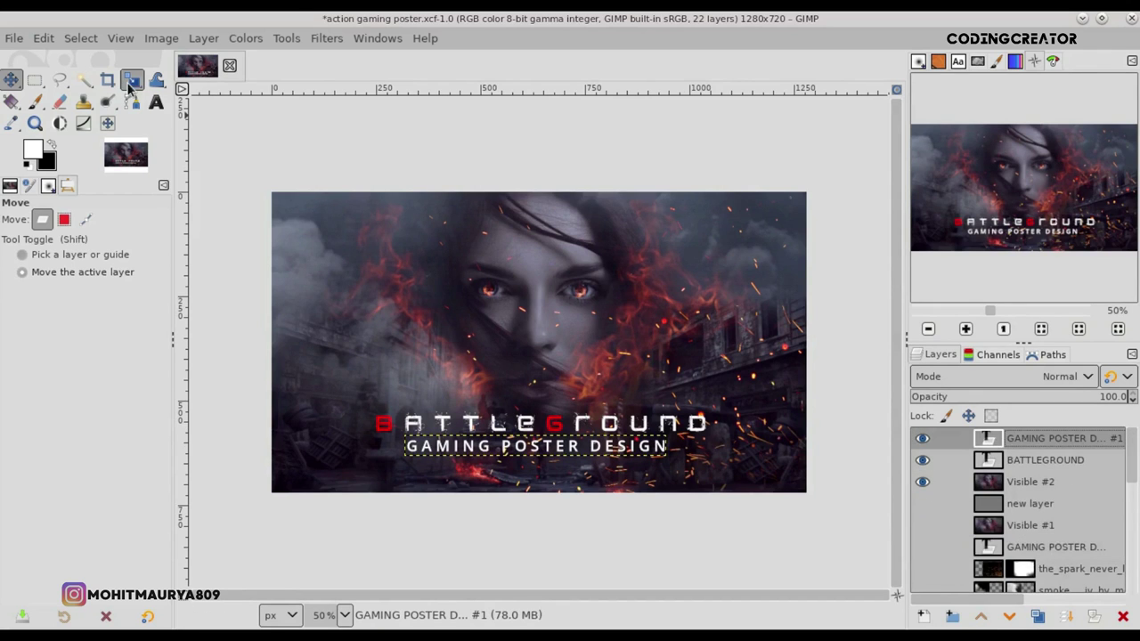
# - Stretch the subtitle copy, proportions unlocked, to 795×44 px and make it active
pyautogui.click(132, 79)
pyautogui.click(578, 458)
pyautogui.click(783, 158)
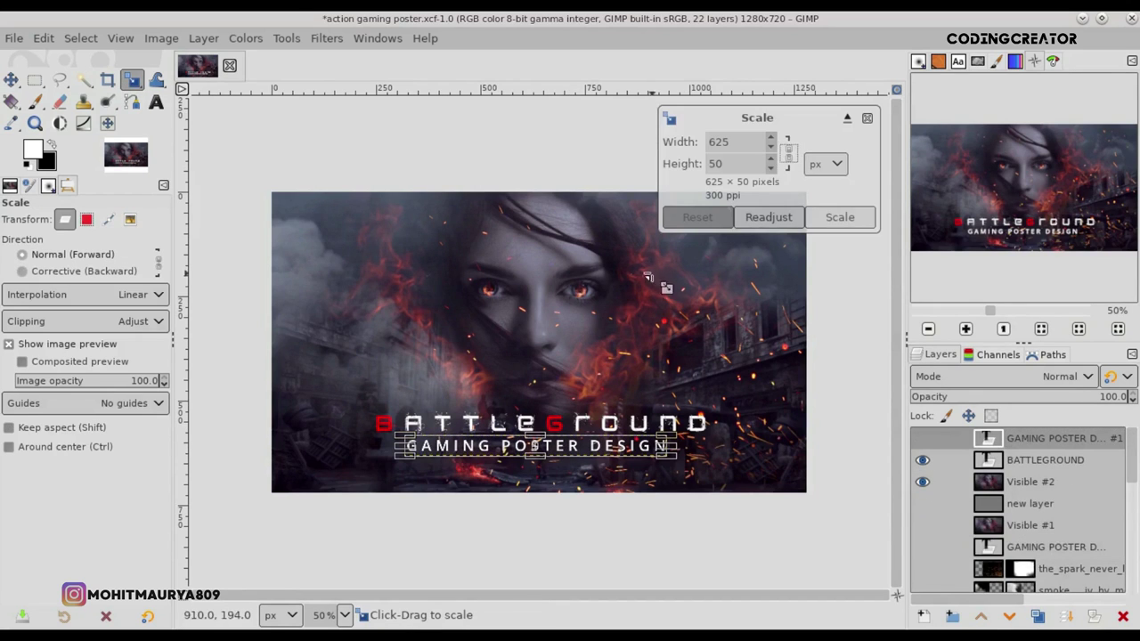
pyautogui.moveTo(413, 448); pyautogui.dragTo(382, 454)
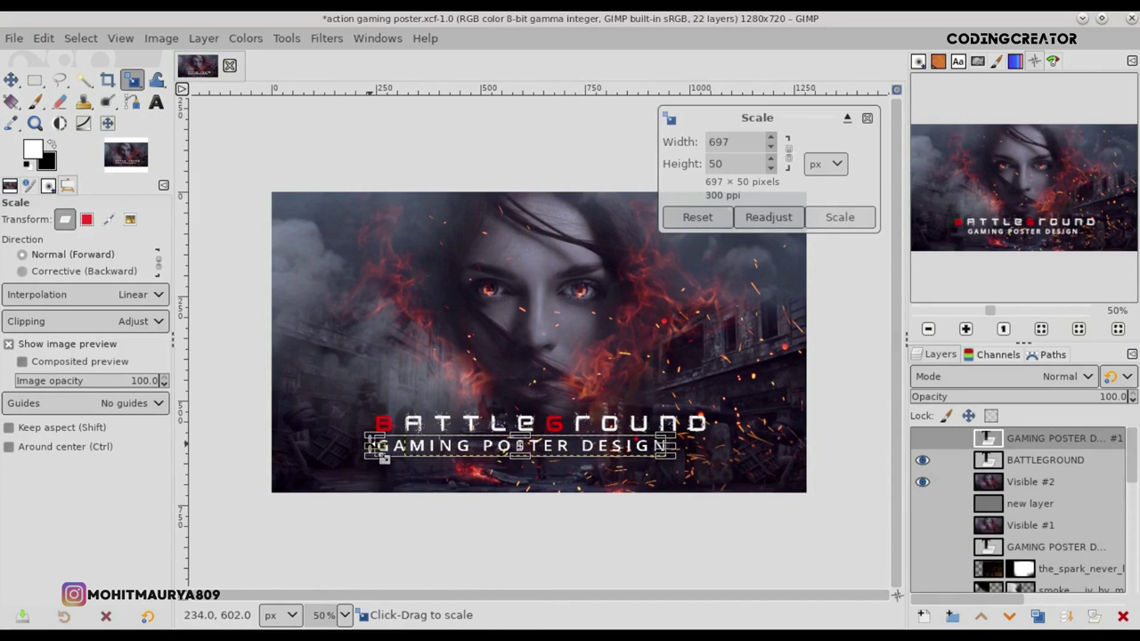
pyautogui.moveTo(690, 461); pyautogui.dragTo(731, 462)
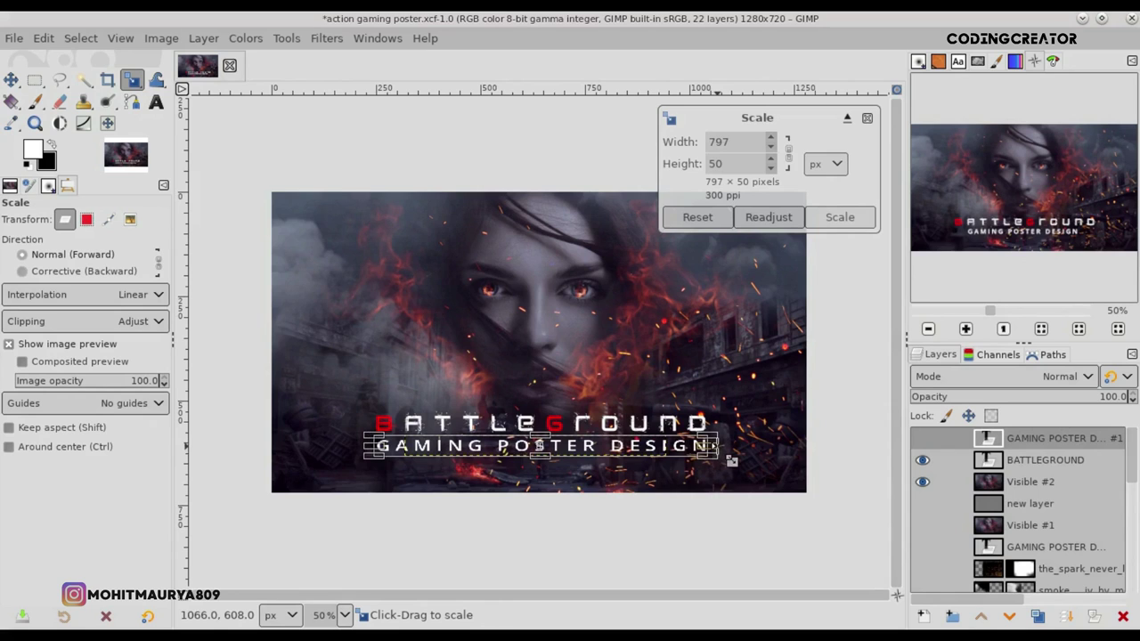
pyautogui.moveTo(544, 436); pyautogui.dragTo(551, 443)
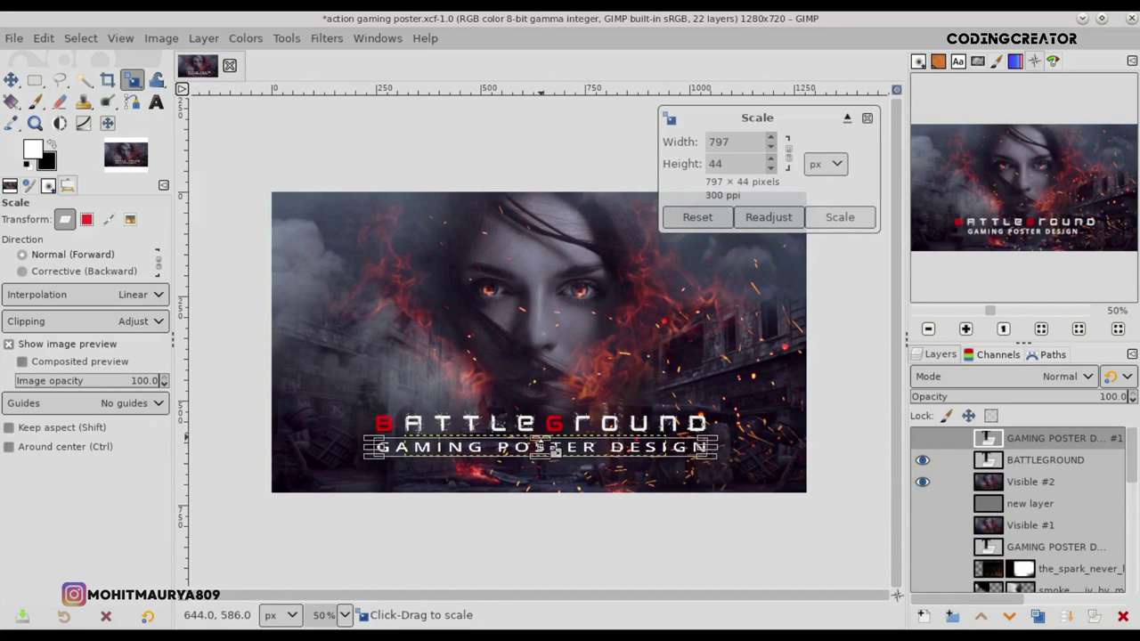
pyautogui.moveTo(374, 465); pyautogui.dragTo(380, 463)
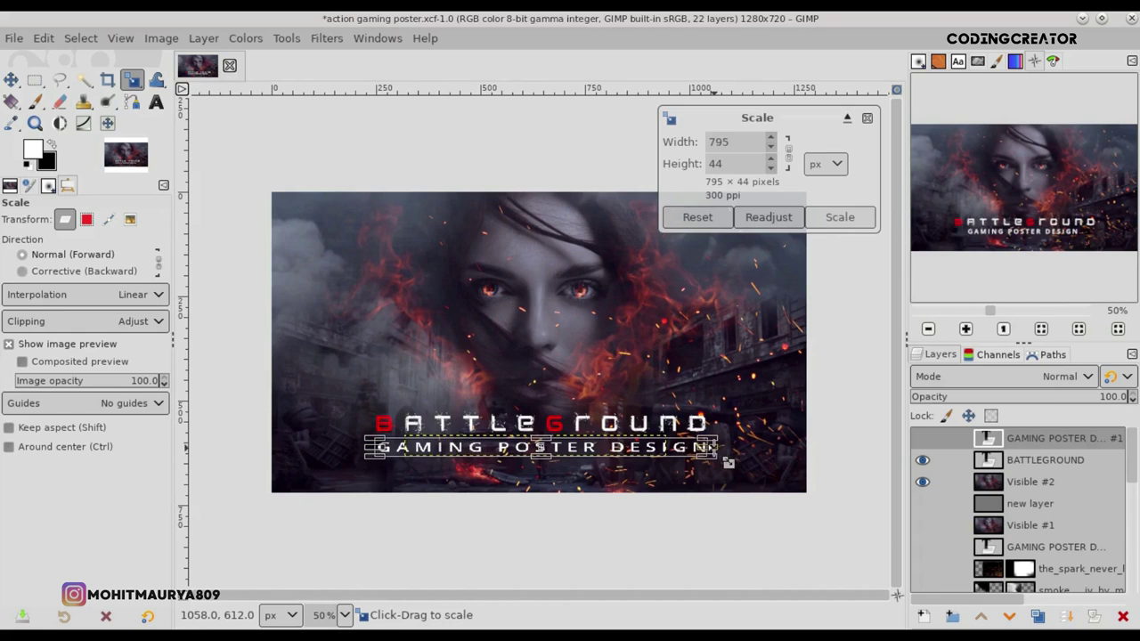
pyautogui.press('Return')
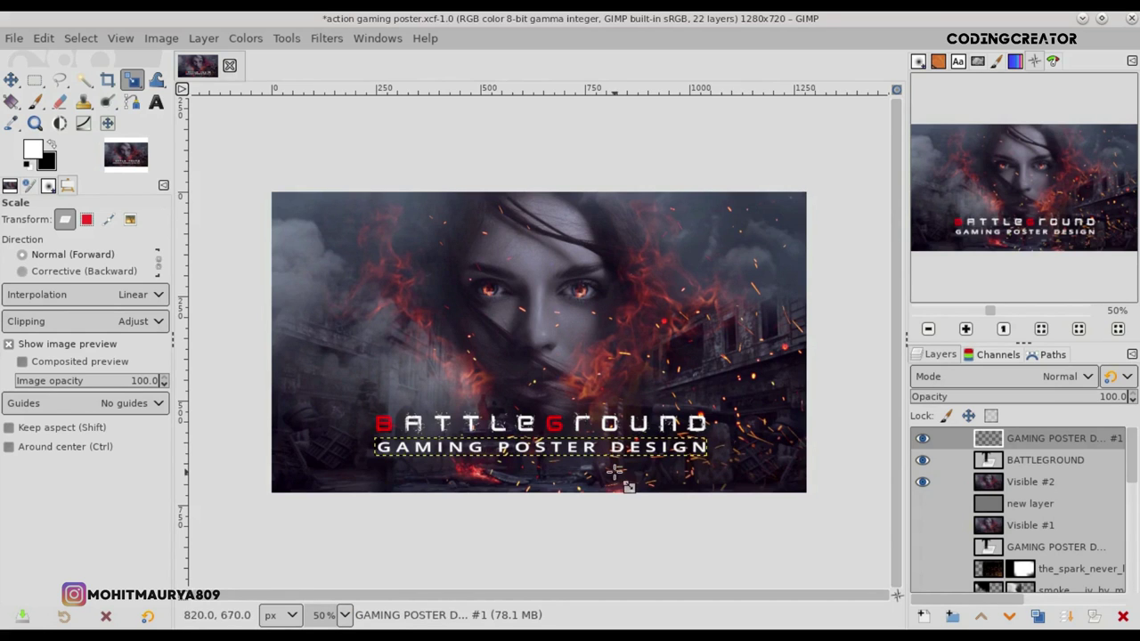
pyautogui.click(1010, 503)
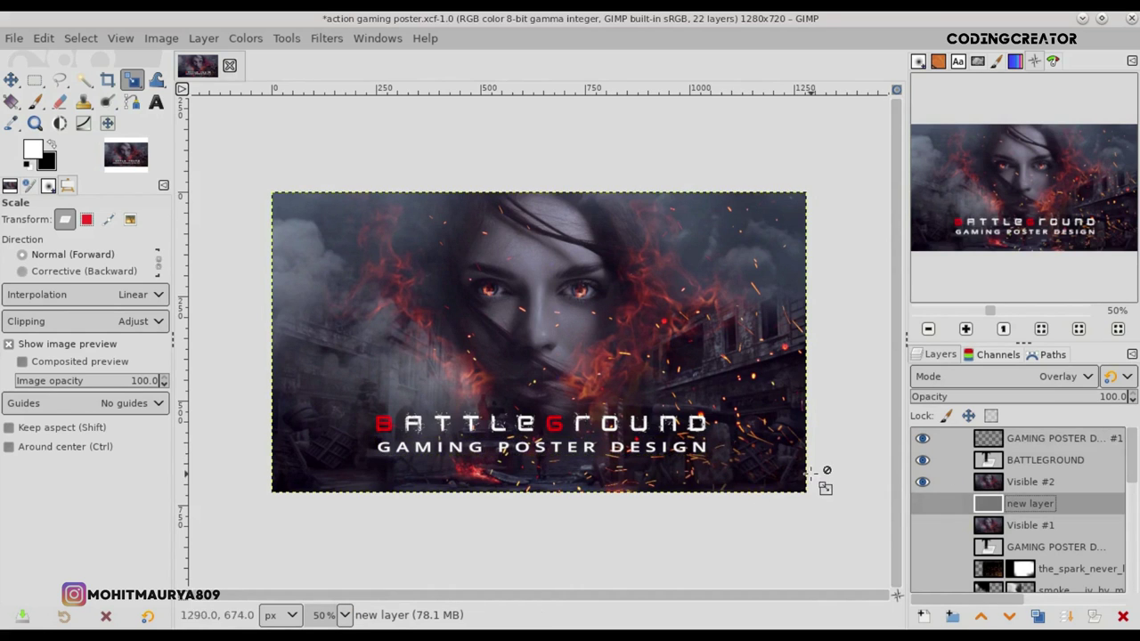
pyautogui.click(990, 444)
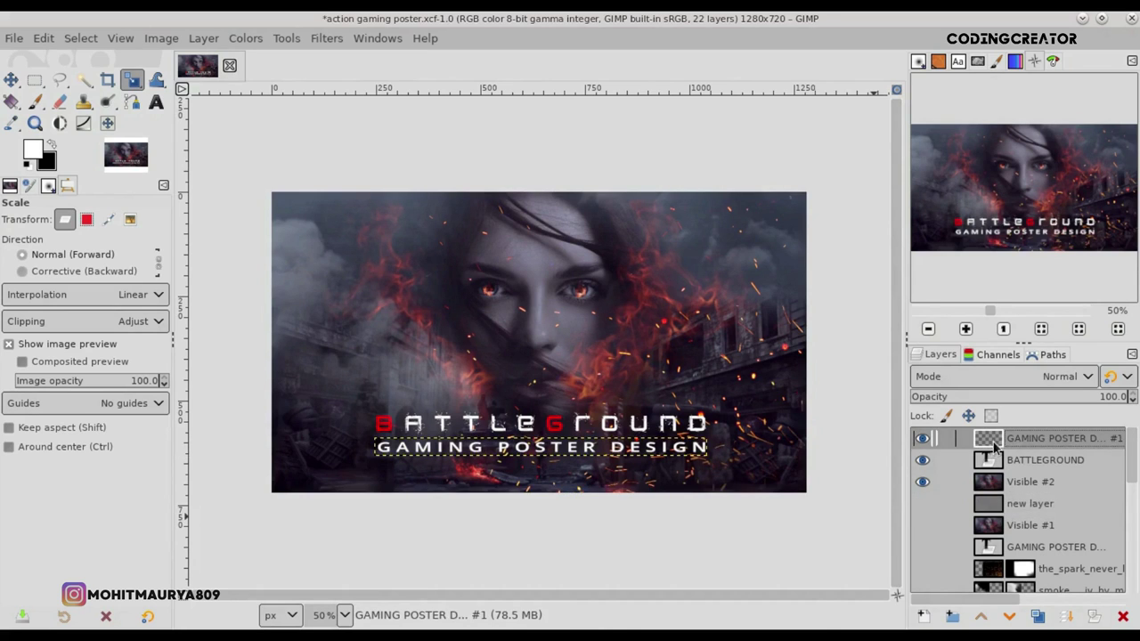
# - Move the GAMING POSTER DESIGN text layer to the top and make it visible for editing
pyautogui.moveTo(993, 552); pyautogui.dragTo(988, 438)
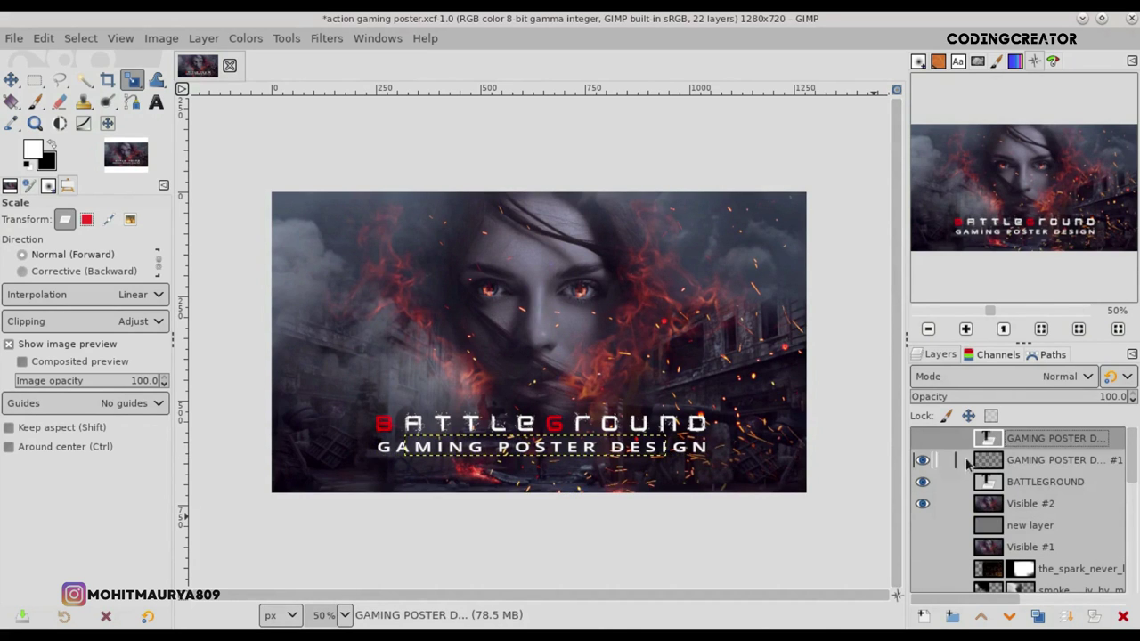
pyautogui.click(922, 439)
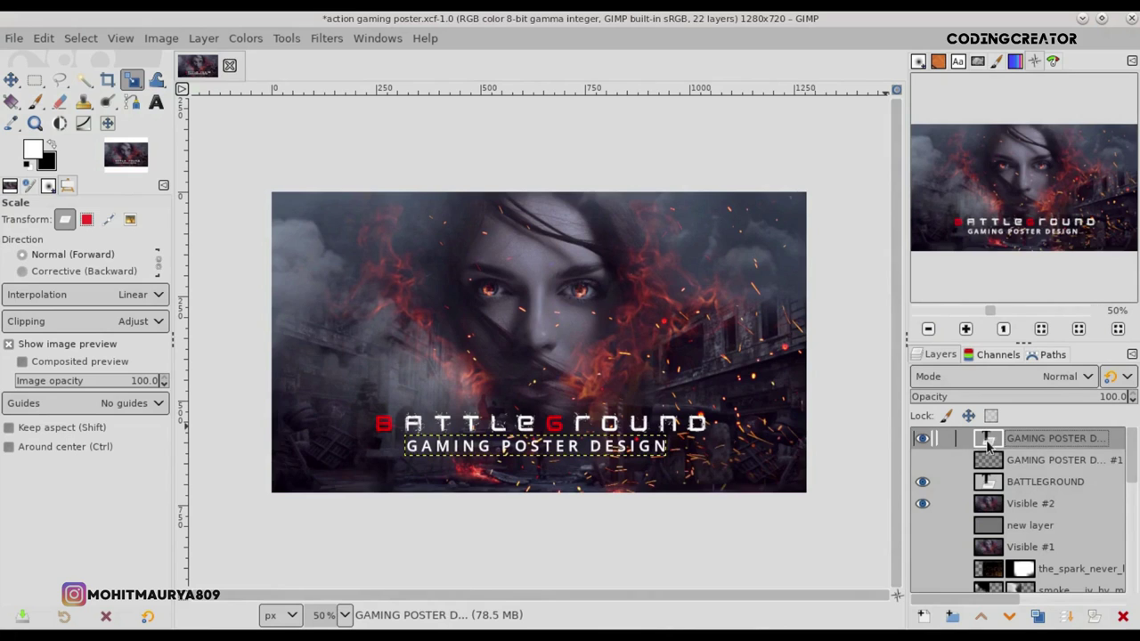
pyautogui.click(156, 101)
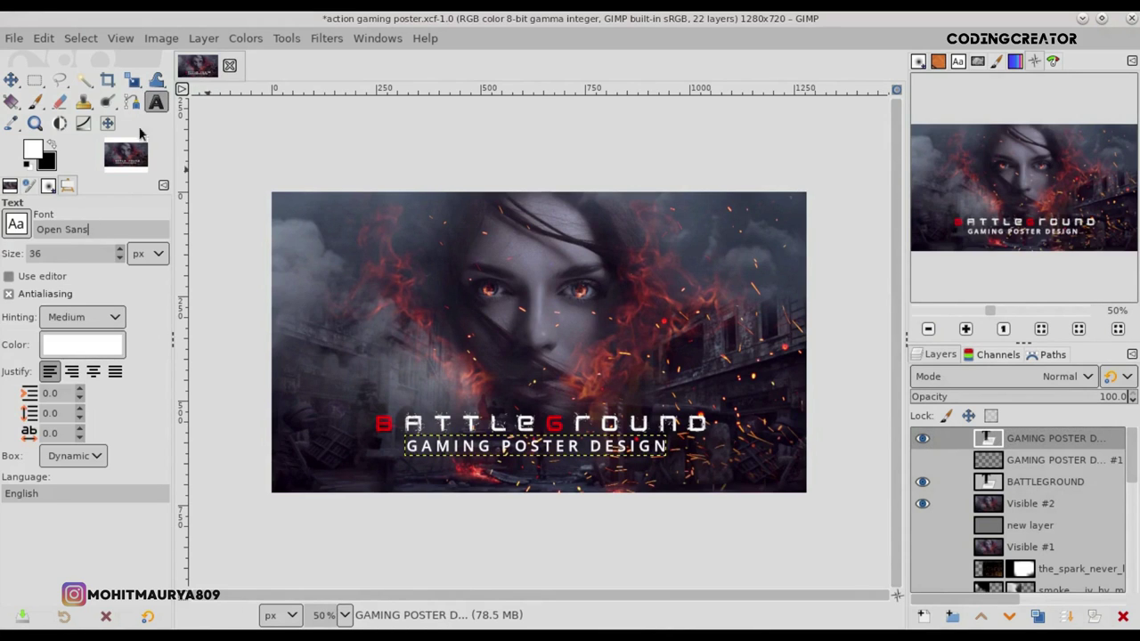
pyautogui.click(655, 450)
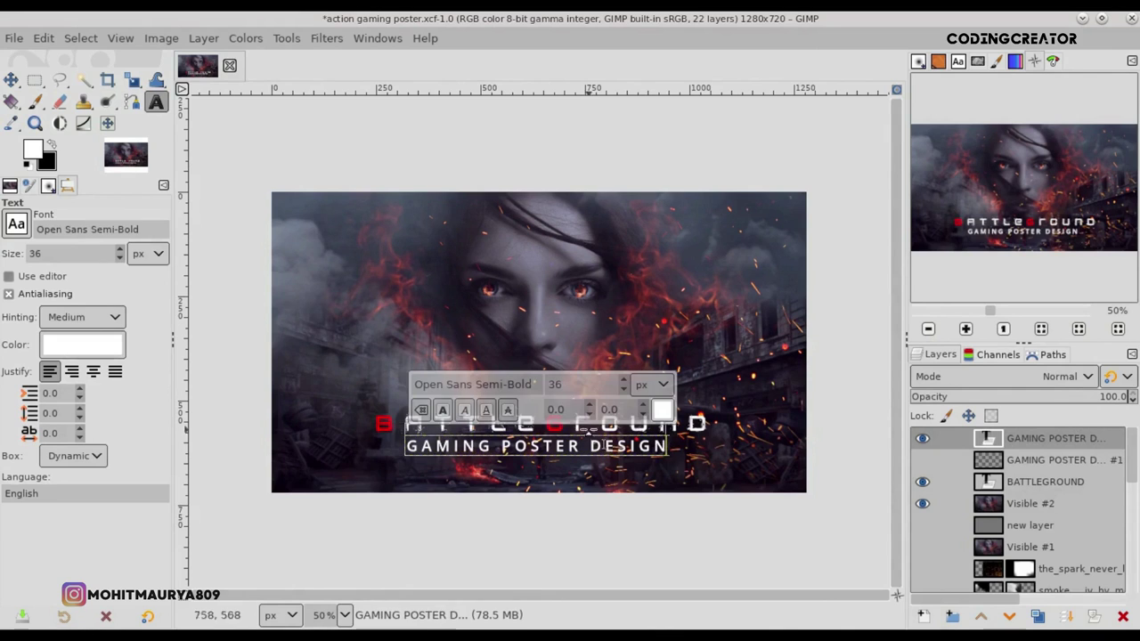
# - Set the subtitle font to Open Sans and raise its letter spacing to 16
pyautogui.click(18, 224)
pyautogui.scroll(2, 52, 252)
pyautogui.scroll(2, 51, 252)
pyautogui.scroll(1, 52, 252)
pyautogui.scroll(1, 52, 252)
pyautogui.click(53, 249)
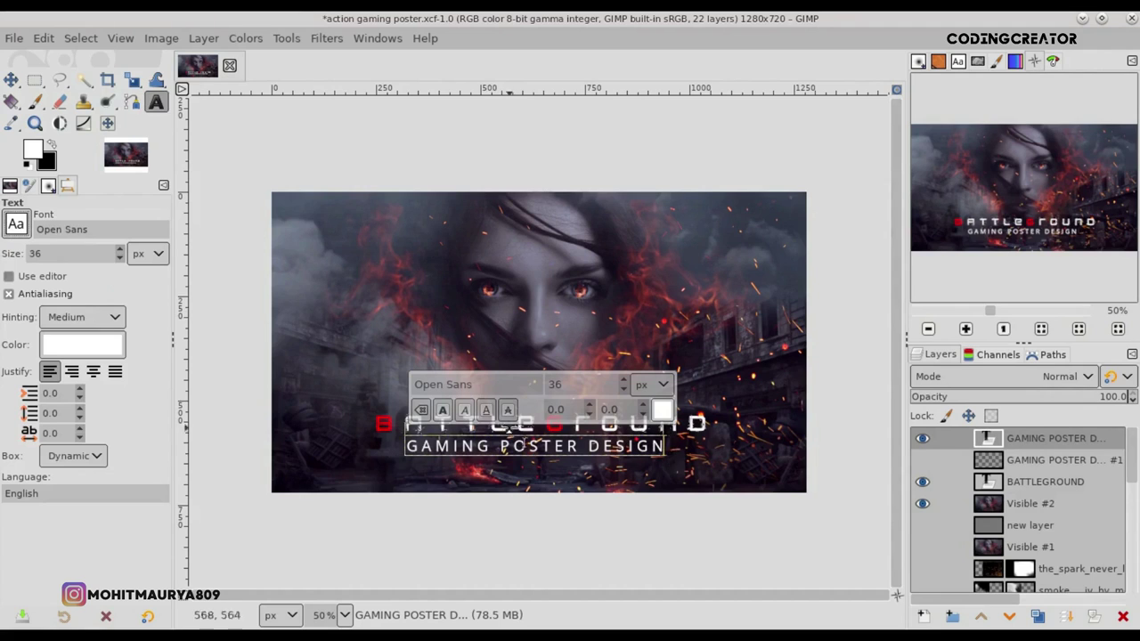
pyautogui.moveTo(657, 446); pyautogui.dragTo(403, 448)
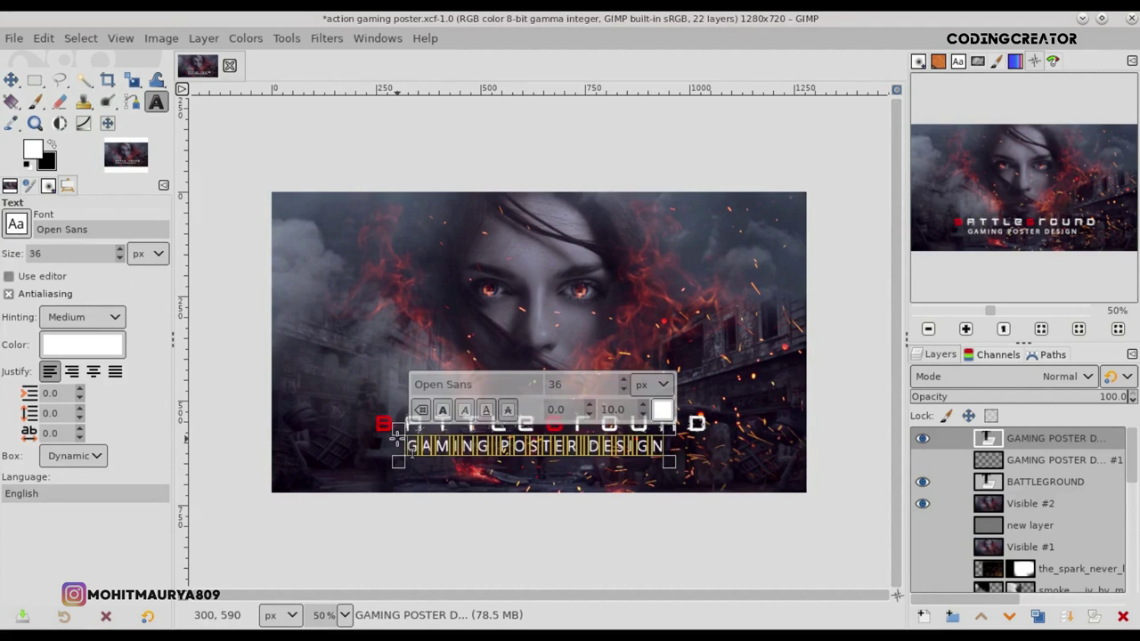
pyautogui.scroll(2, 643, 408)
pyautogui.scroll(2, 643, 407)
pyautogui.scroll(3, 643, 408)
pyautogui.scroll(2, 643, 408)
# - Centre the subtitle under BATTLEGROUND and lower the #1 copy below new layer
pyautogui.click(11, 79)
pyautogui.moveTo(641, 454); pyautogui.dragTo(608, 456)
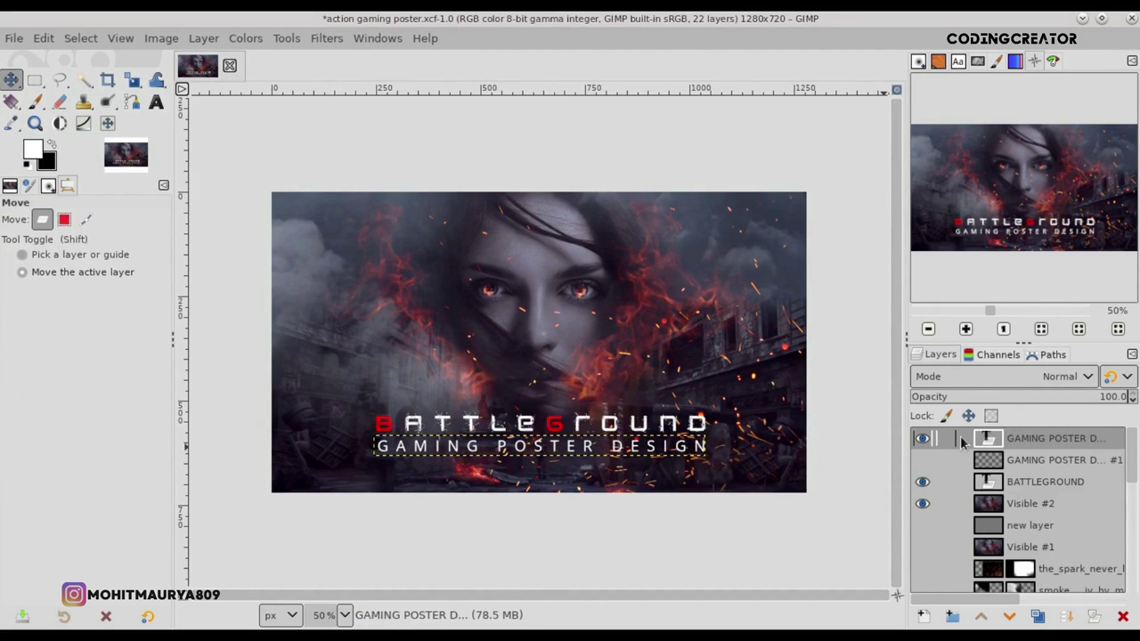
pyautogui.click(996, 459)
pyautogui.moveTo(995, 488); pyautogui.dragTo(1003, 547)
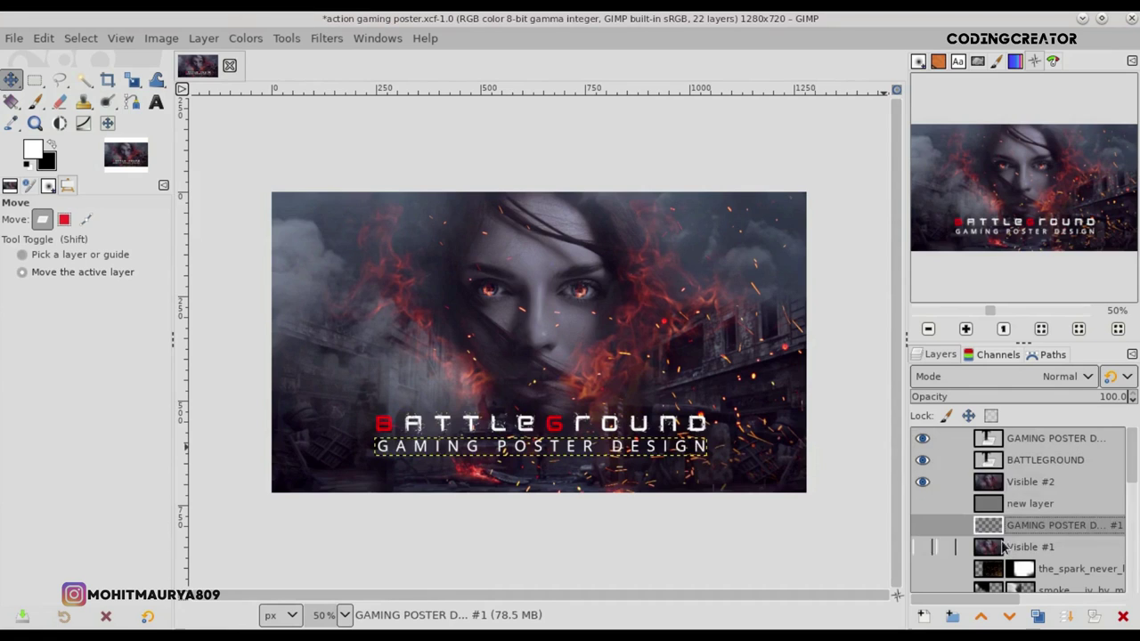
pyautogui.click(989, 483)
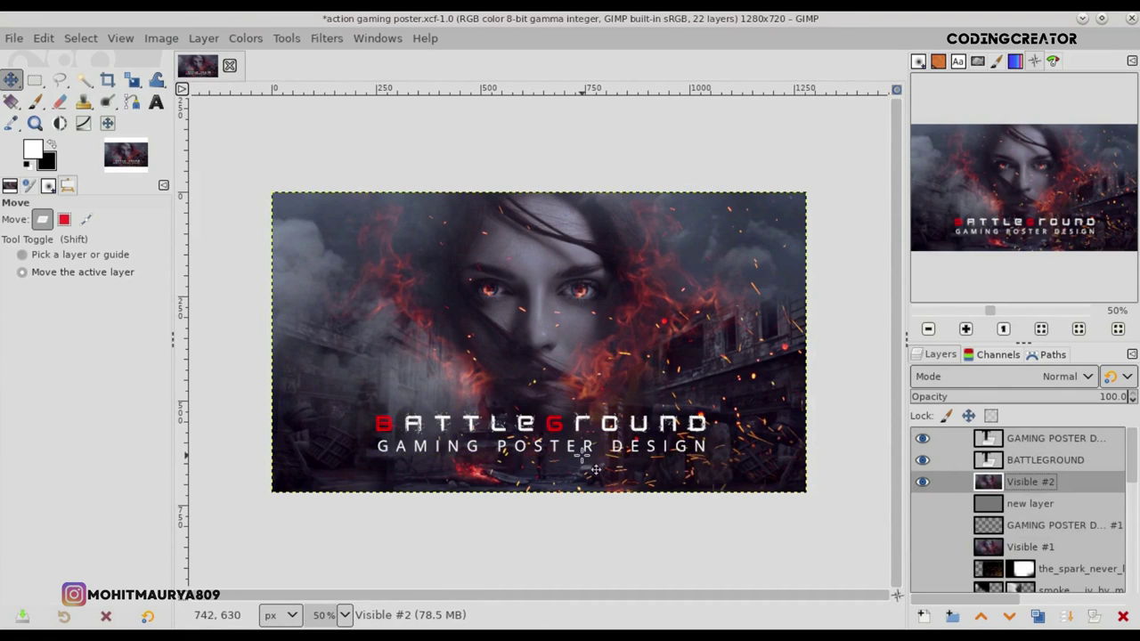
pyautogui.click(991, 439)
# - Type DESIGN YOUR OWN GAMING POSTER IN GIMP near the poster's top left
pyautogui.press('t')
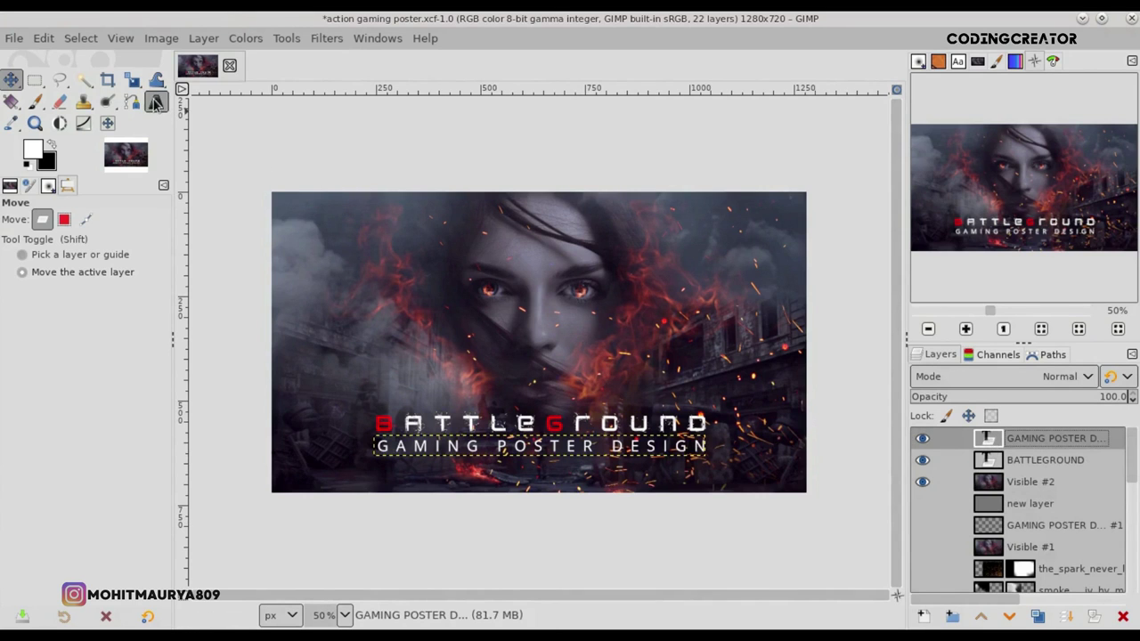
pyautogui.click(346, 241)
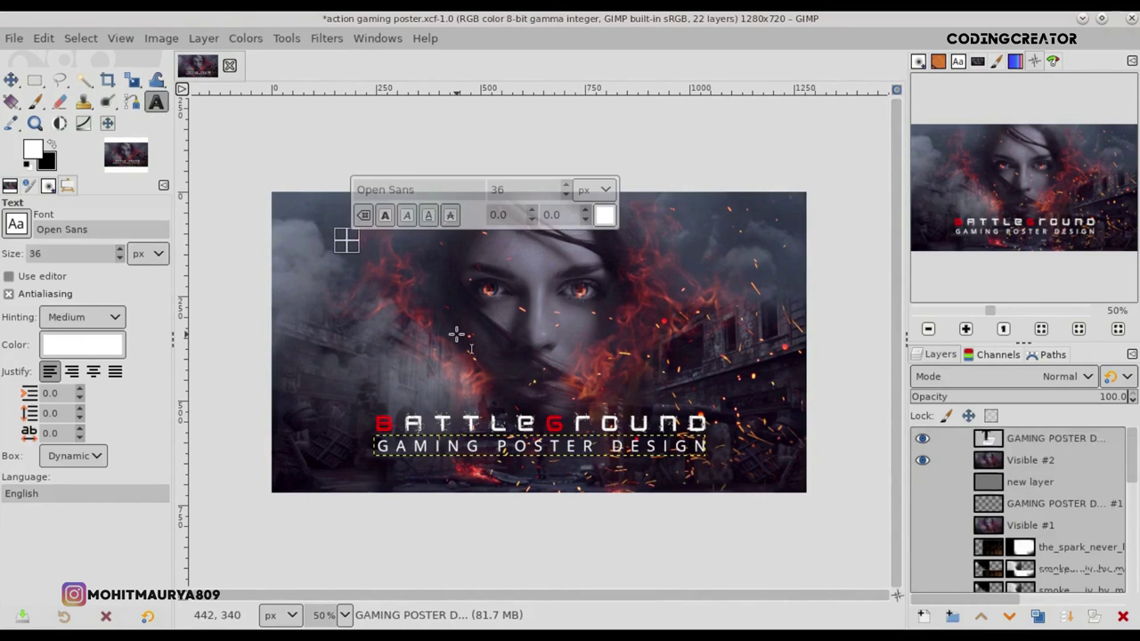
pyautogui.write('DESIGN')
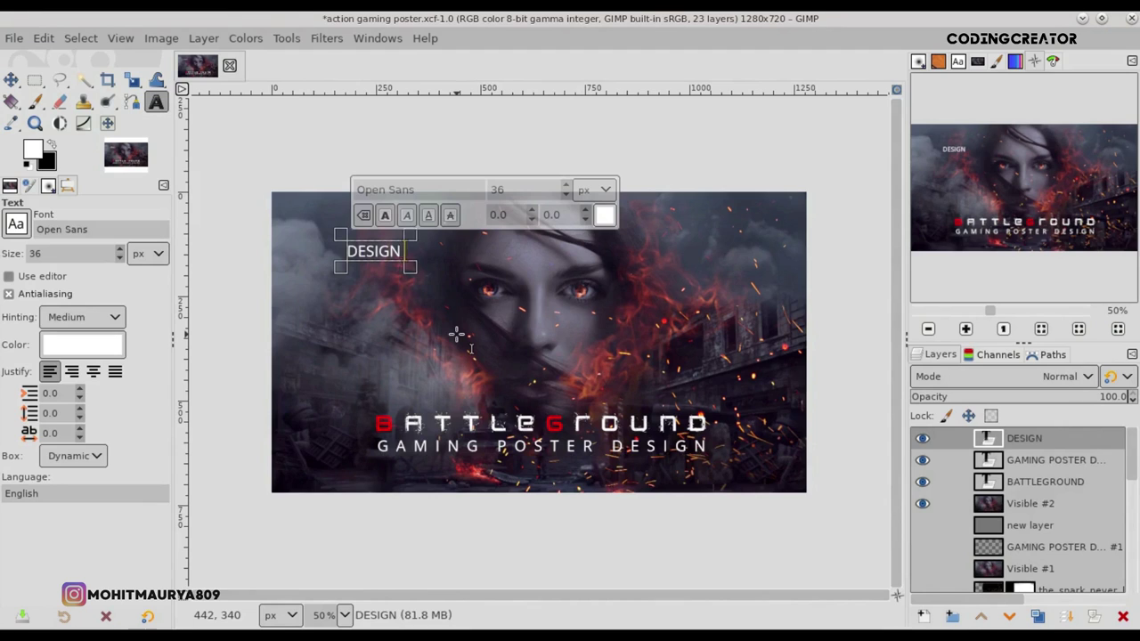
pyautogui.write(' YOUR OWN GAMING POSTER IN GIMP')
pyautogui.click(10, 79)
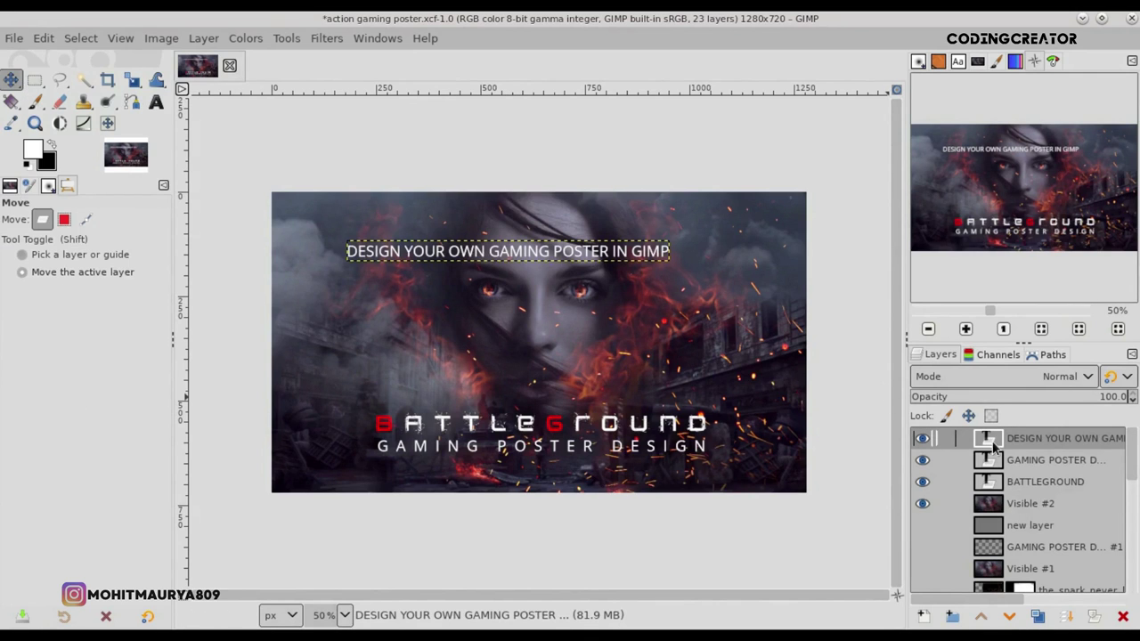
# - Select the whole tagline and widen its letter spacing to 10
pyautogui.click(156, 101)
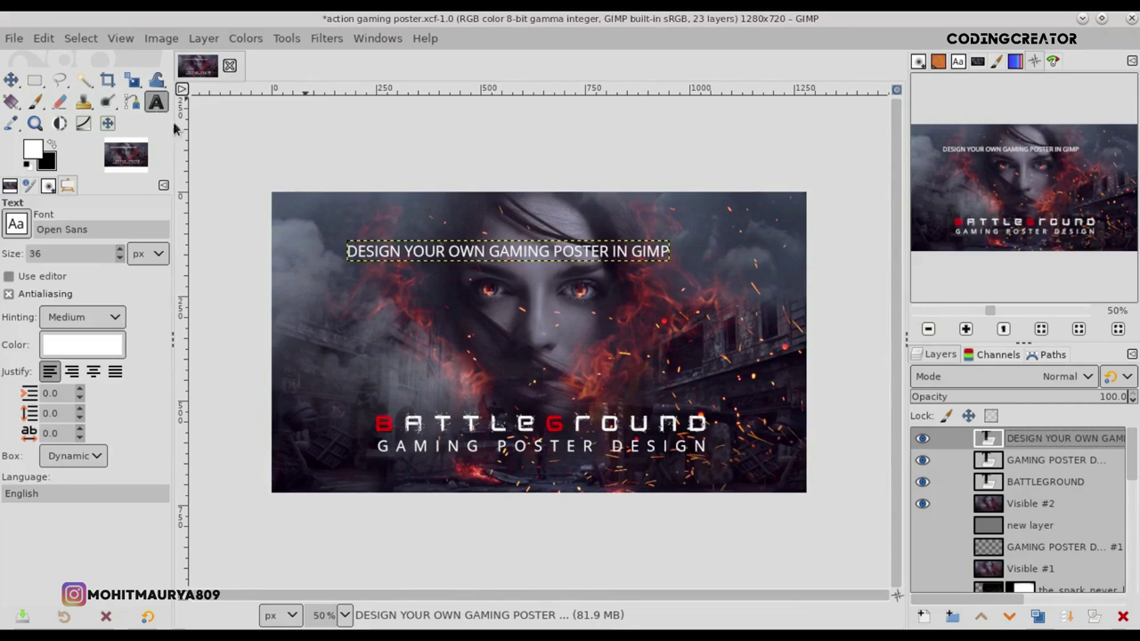
pyautogui.click(666, 253)
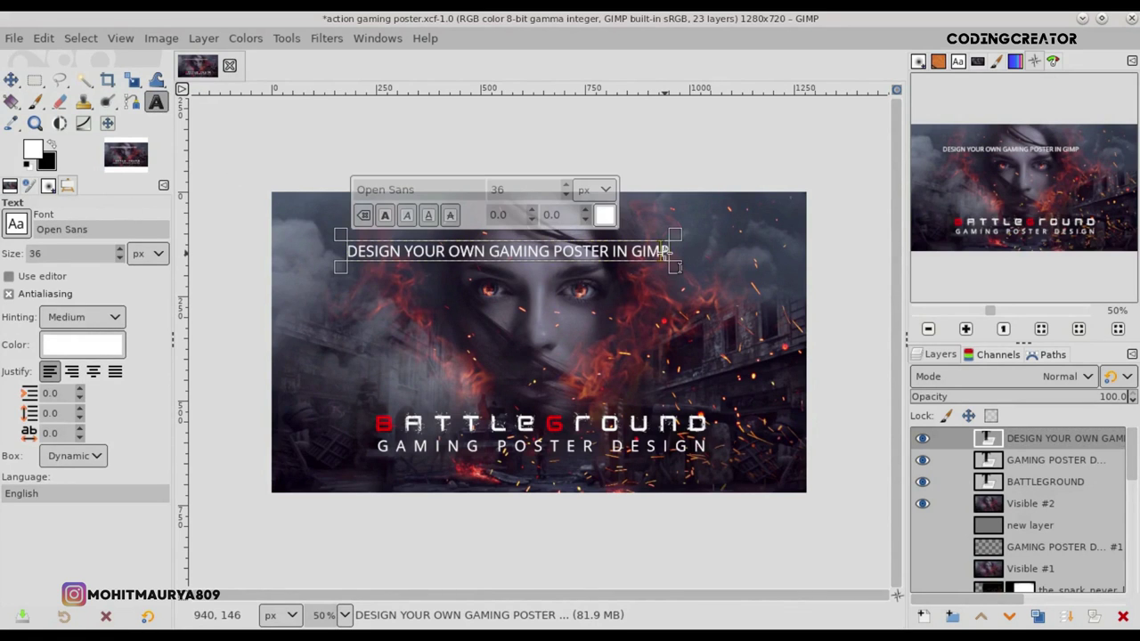
pyautogui.hotkey('ctrl', 'shift', 'Left')
pyautogui.hotkey('ctrl', 'shift', 'Left')
pyautogui.hotkey('ctrl', 'shift', 'Left')
pyautogui.hotkey('ctrl', 'shift', 'Left')
pyautogui.hotkey('ctrl', 'shift', 'Left')
pyautogui.hotkey('ctrl', 'shift', 'Left')
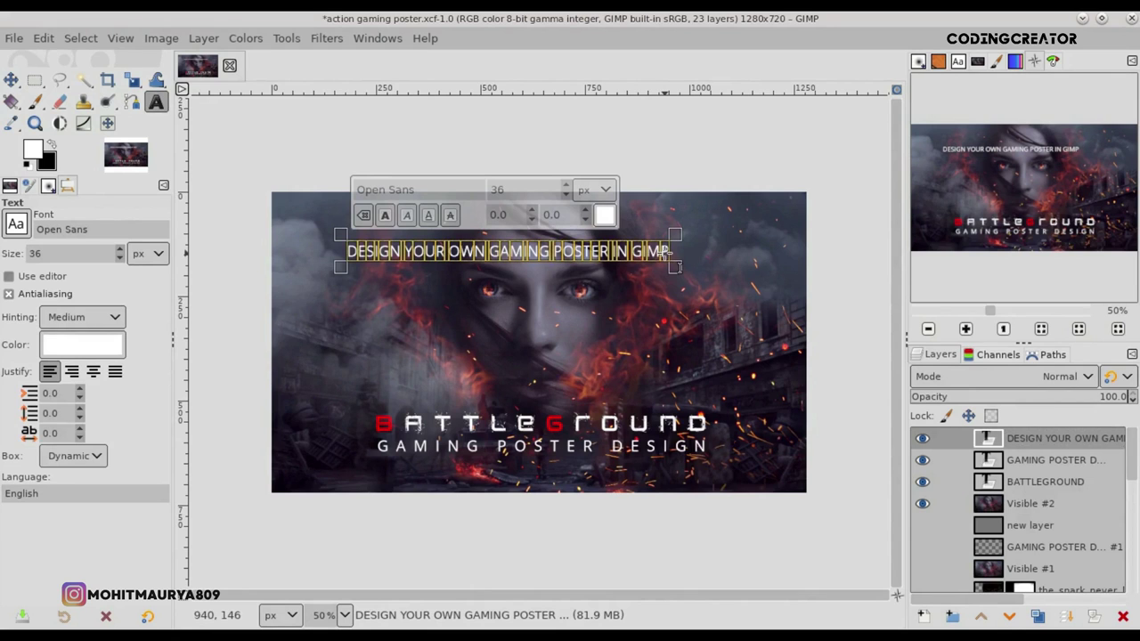
pyautogui.scroll(2, 588, 214)
pyautogui.scroll(2, 588, 215)
pyautogui.scroll(2, 588, 214)
pyautogui.scroll(1, 587, 215)
pyautogui.scroll(1, 586, 217)
pyautogui.scroll(1, 586, 218)
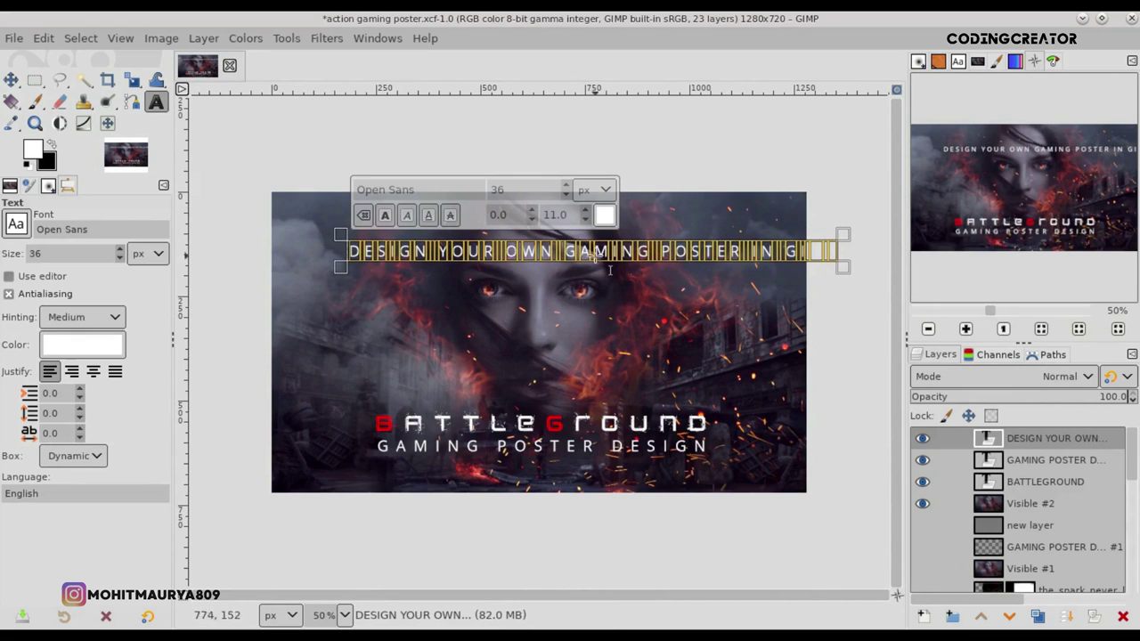
pyautogui.write('IM')
pyautogui.click(11, 81)
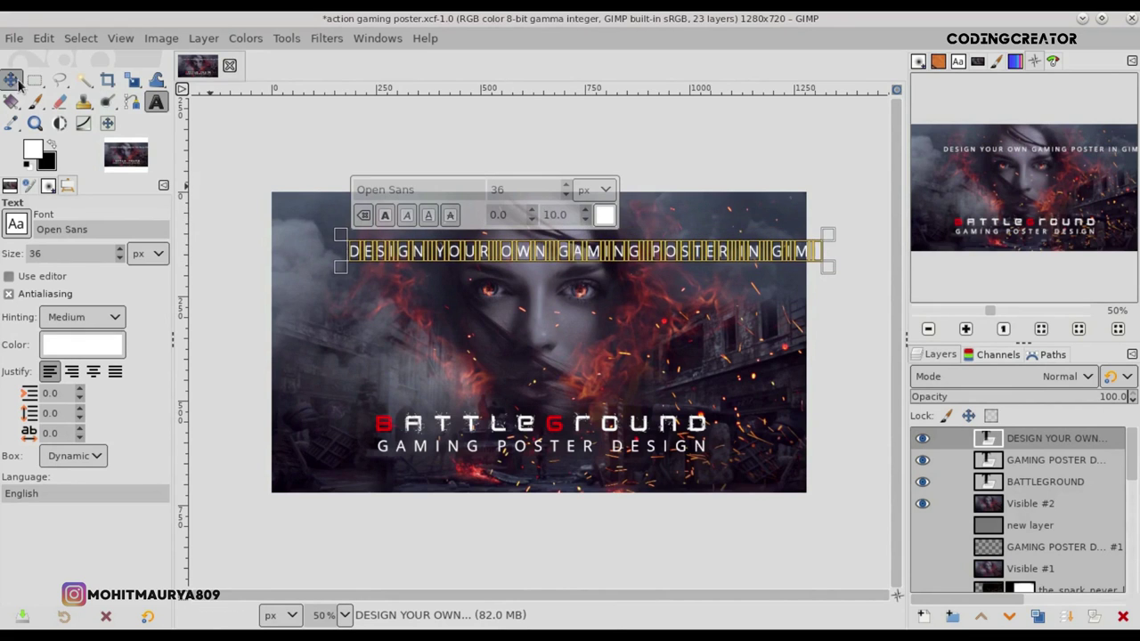
# - Move the tagline under the subtitle and keep a duplicate lower in the stack
pyautogui.moveTo(531, 251); pyautogui.dragTo(496, 463)
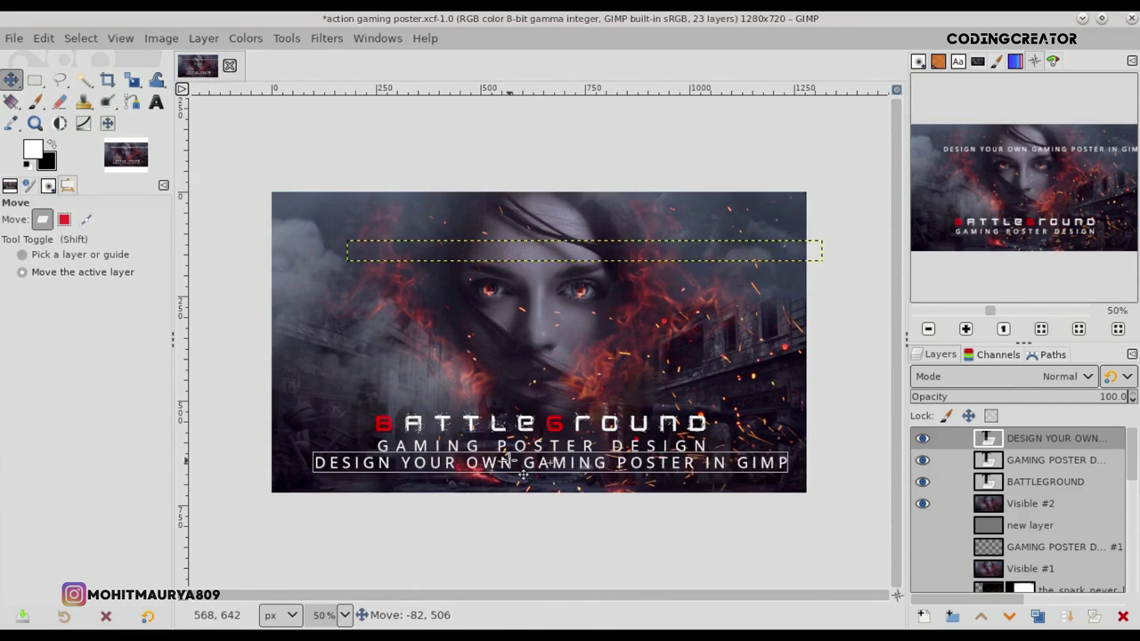
pyautogui.click(1037, 616)
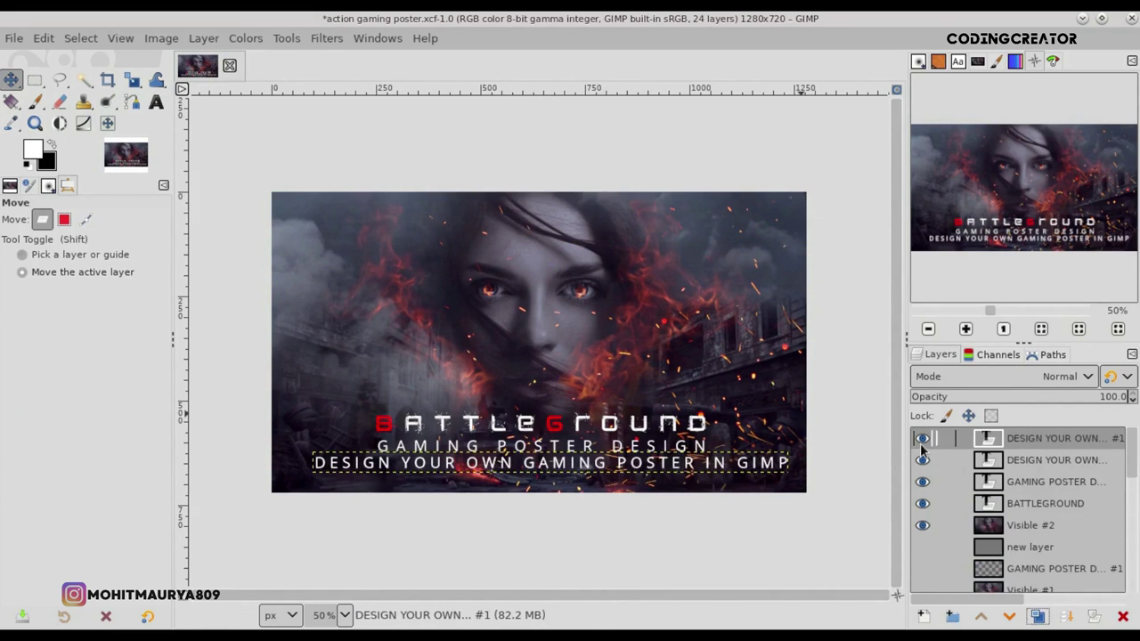
pyautogui.moveTo(984, 440); pyautogui.dragTo(1024, 579)
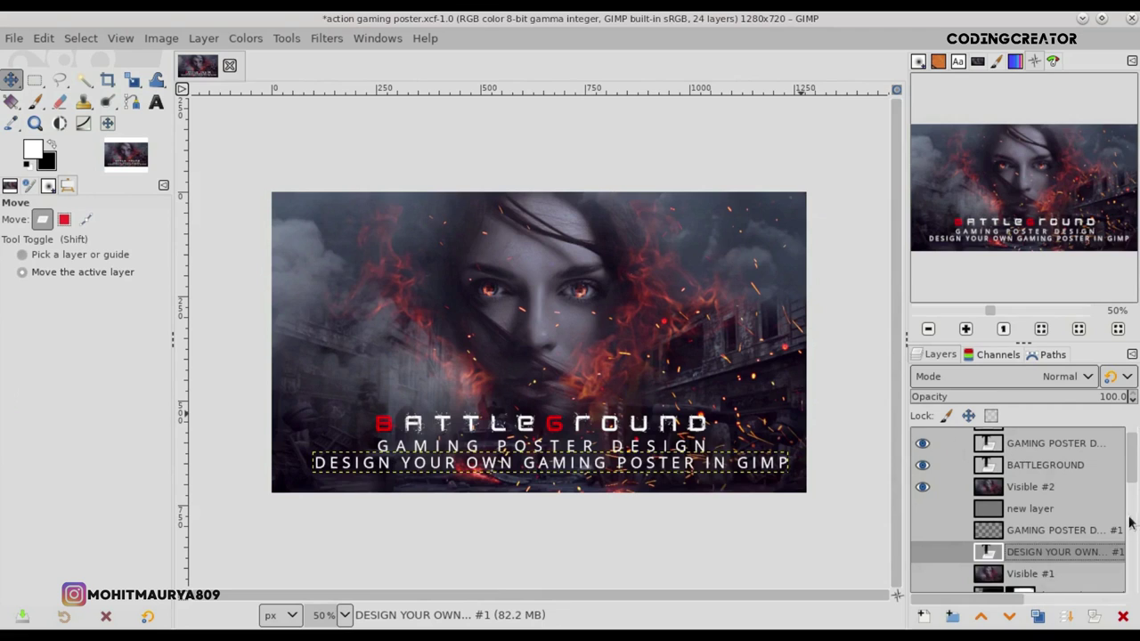
pyautogui.scroll(1, 1133, 443)
pyautogui.click(998, 440)
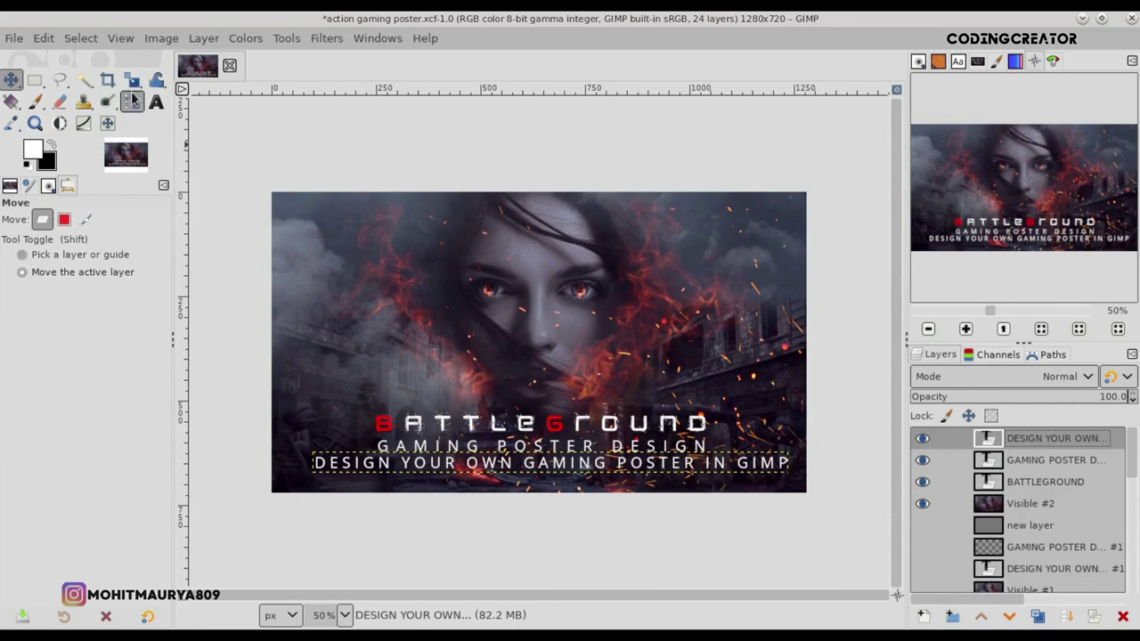
# - Colour the whole tagline text orange
pyautogui.click(156, 101)
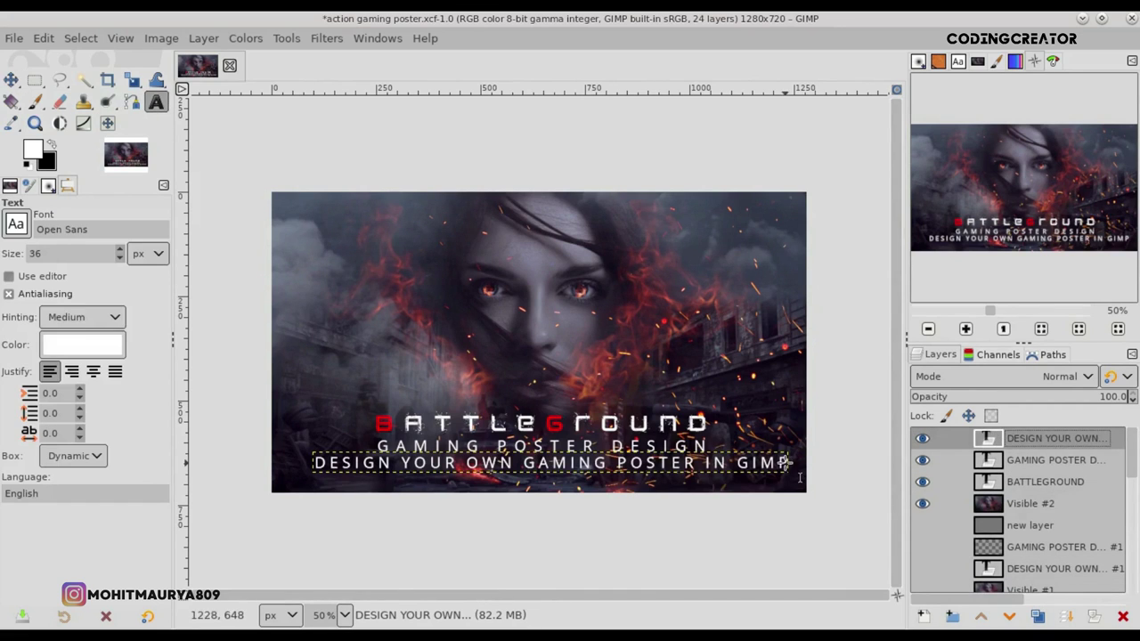
pyautogui.moveTo(788, 462); pyautogui.dragTo(316, 463)
pyautogui.click(570, 427)
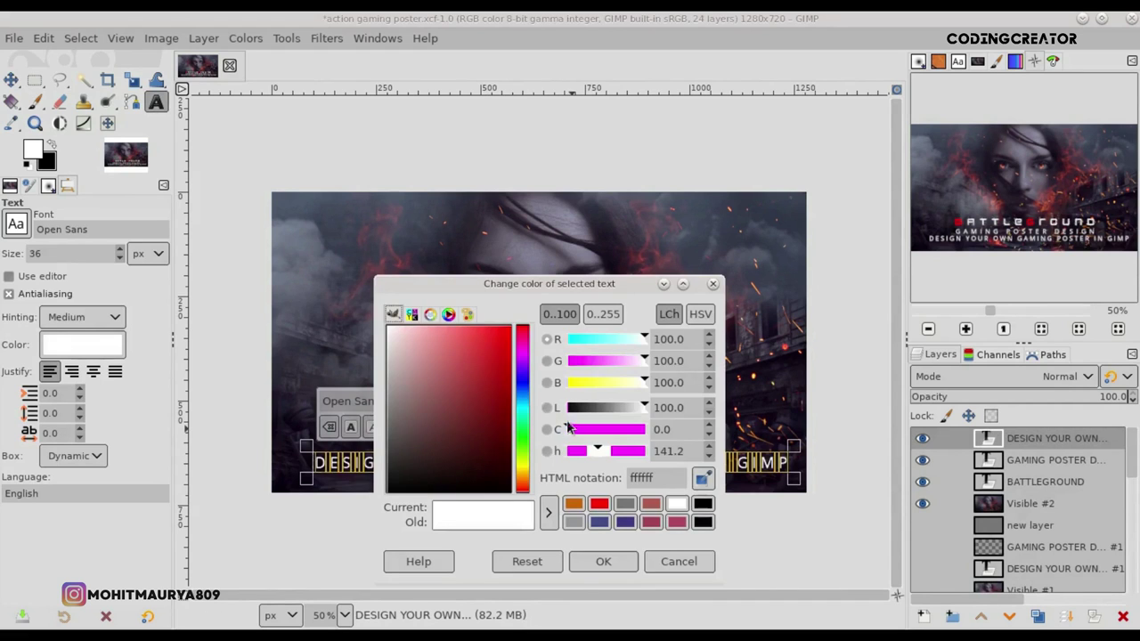
pyautogui.click(572, 505)
pyautogui.click(599, 560)
pyautogui.click(10, 79)
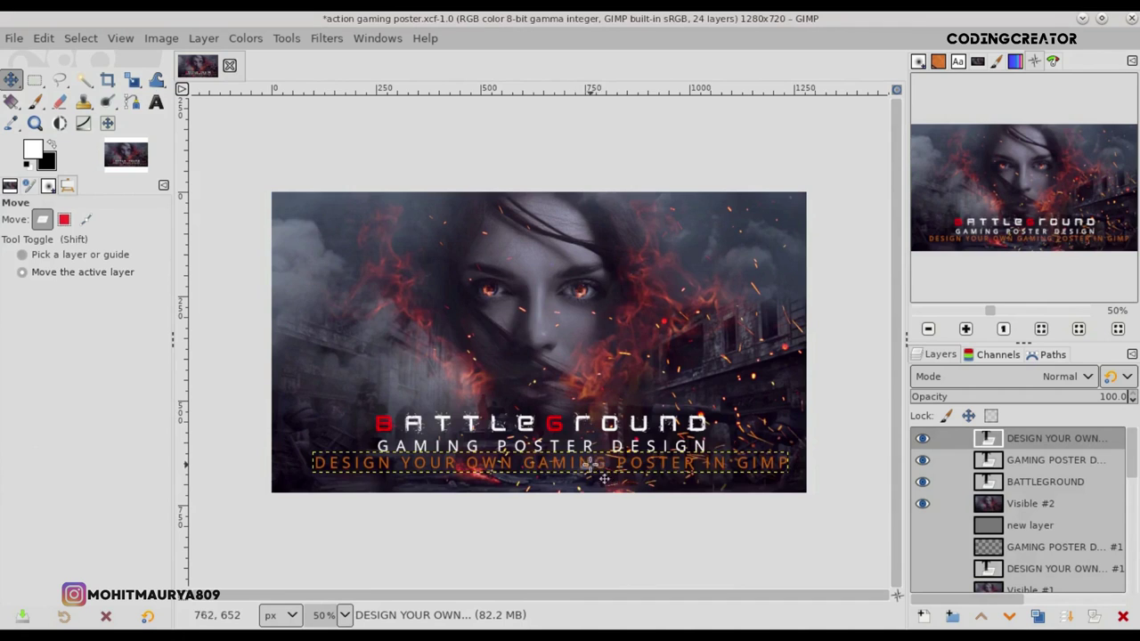
# - Scale the tagline down to about 797×36 px, then slightly smaller
pyautogui.click(132, 85)
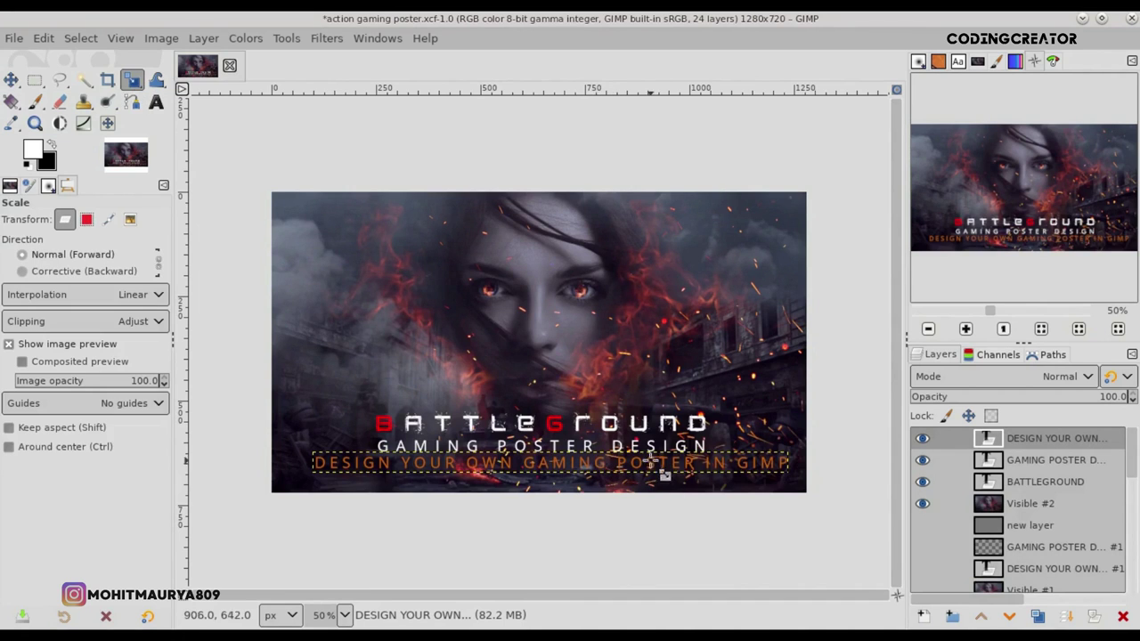
pyautogui.click(686, 465)
pyautogui.moveTo(784, 463); pyautogui.dragTo(703, 465)
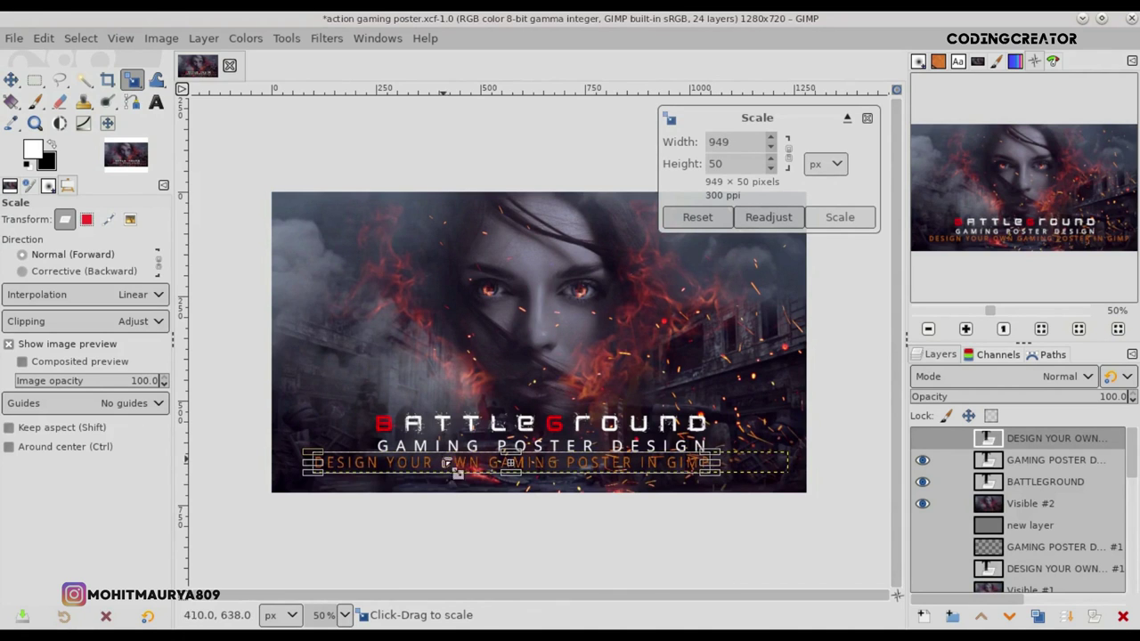
pyautogui.moveTo(304, 478); pyautogui.dragTo(368, 480)
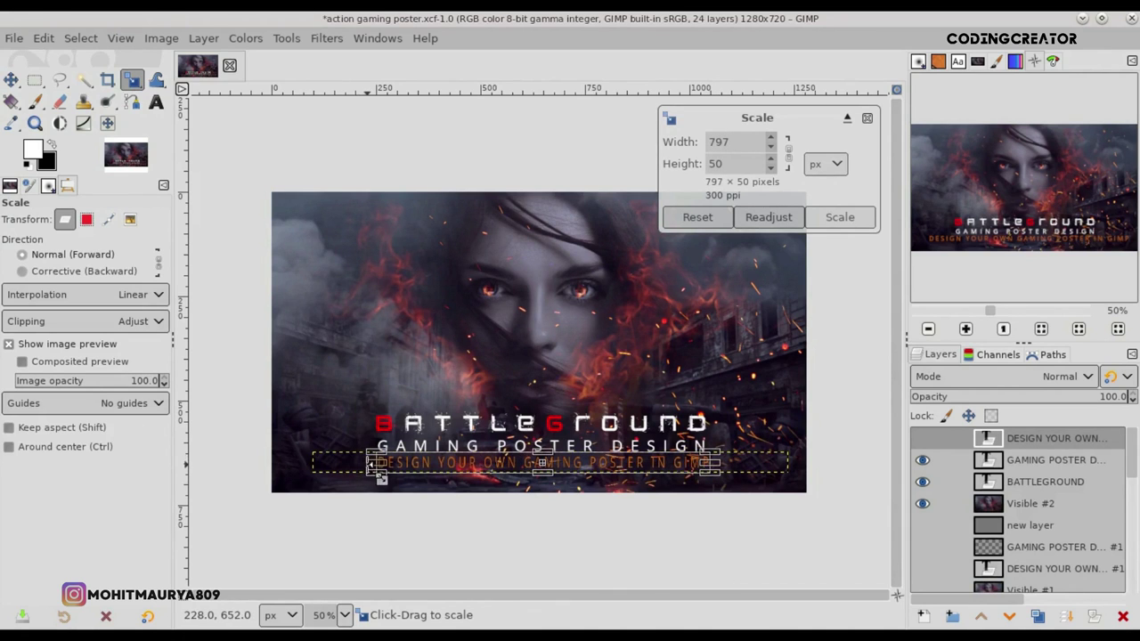
pyautogui.moveTo(555, 489); pyautogui.dragTo(555, 483)
pyautogui.scroll(1, 555, 482)
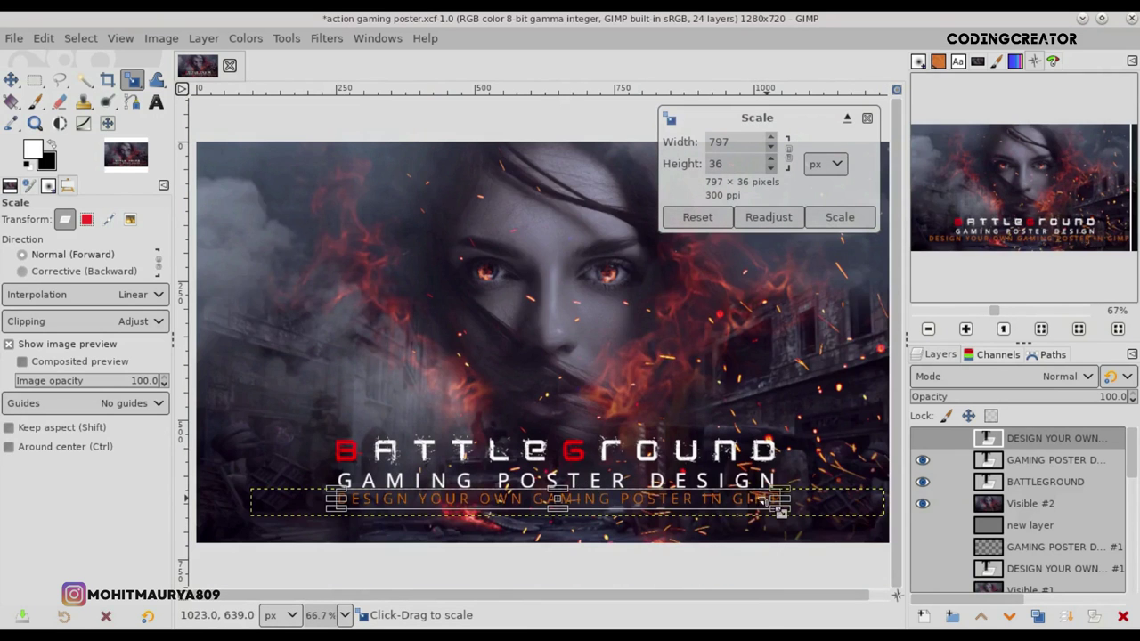
pyautogui.moveTo(800, 512); pyautogui.dragTo(794, 512)
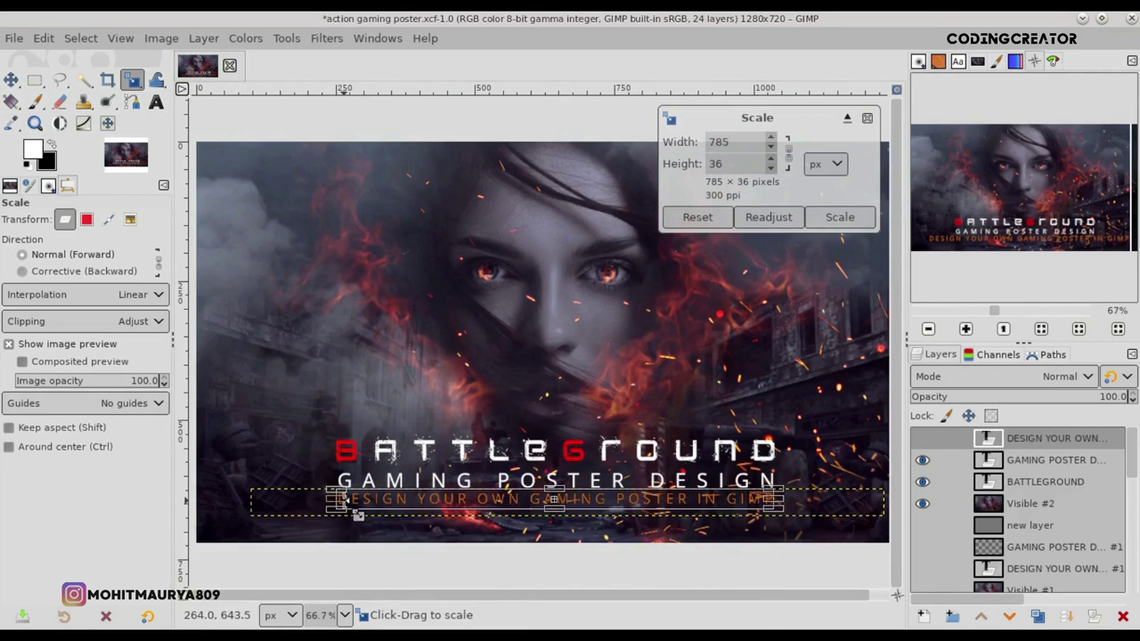
pyautogui.moveTo(567, 524); pyautogui.dragTo(571, 525)
pyautogui.press('Return')
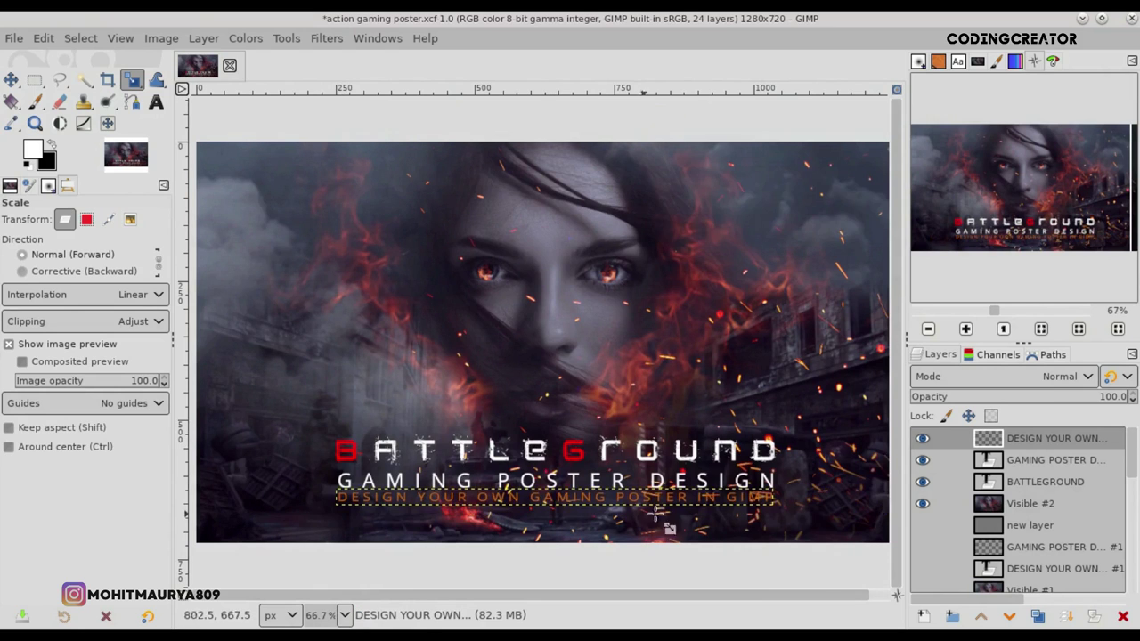
# - Nudge the tagline slightly lower beneath GAMING POSTER DESIGN and zoom out to review
pyautogui.click(1038, 463)
pyautogui.click(1033, 508)
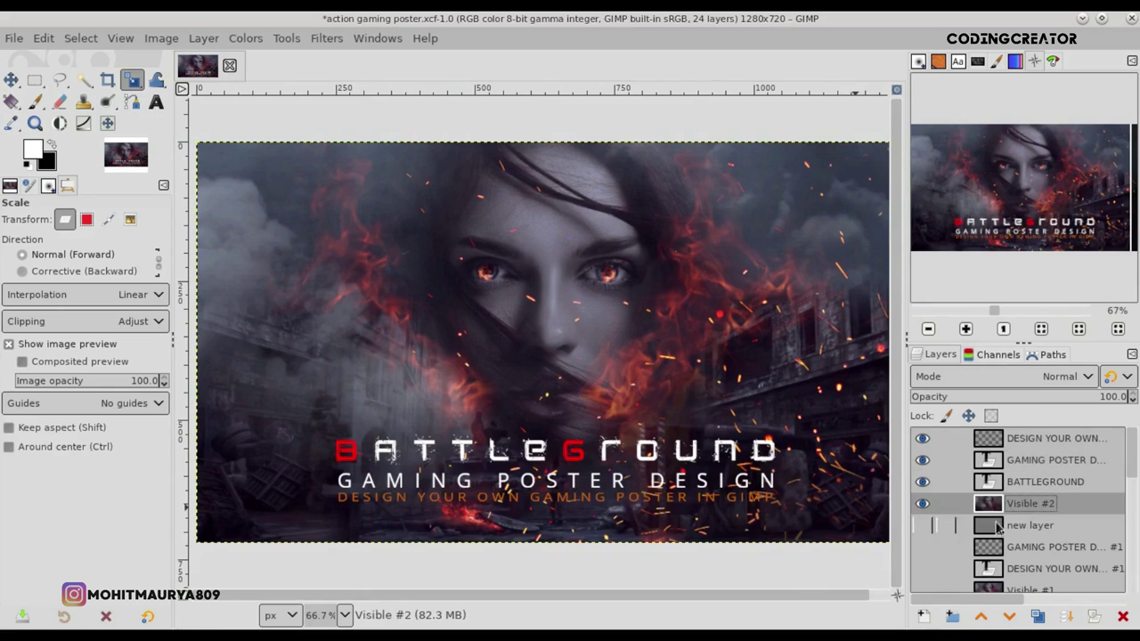
pyautogui.click(1047, 438)
pyautogui.press('m')
pyautogui.moveTo(552, 497); pyautogui.dragTo(557, 501)
pyautogui.hotkey('shift', 's')
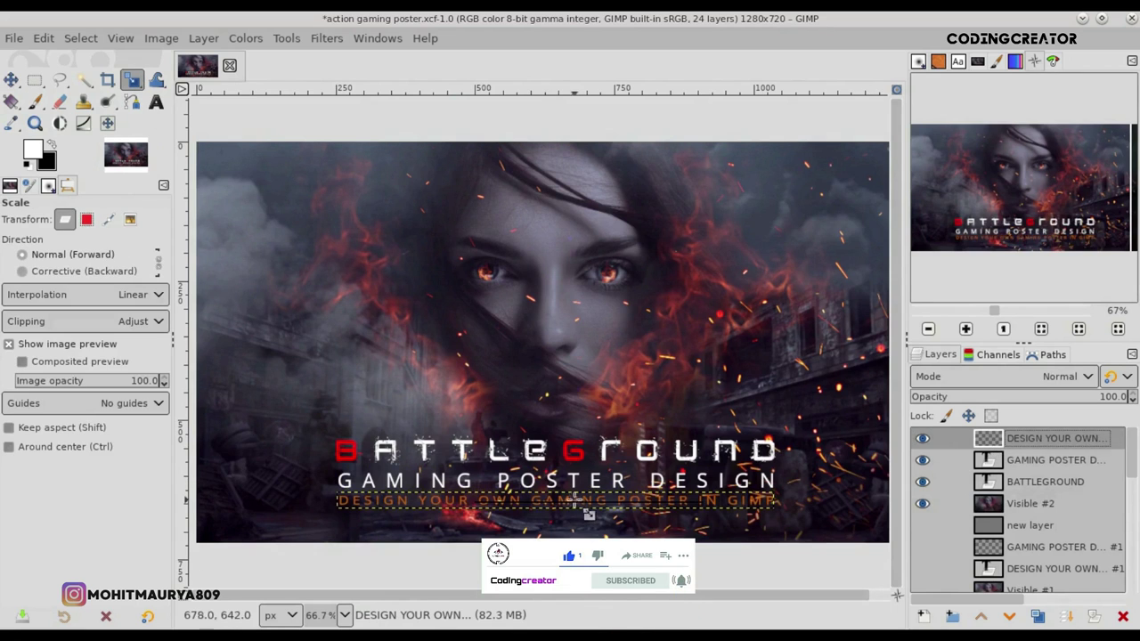
pyautogui.click(556, 502)
pyautogui.press('Return')
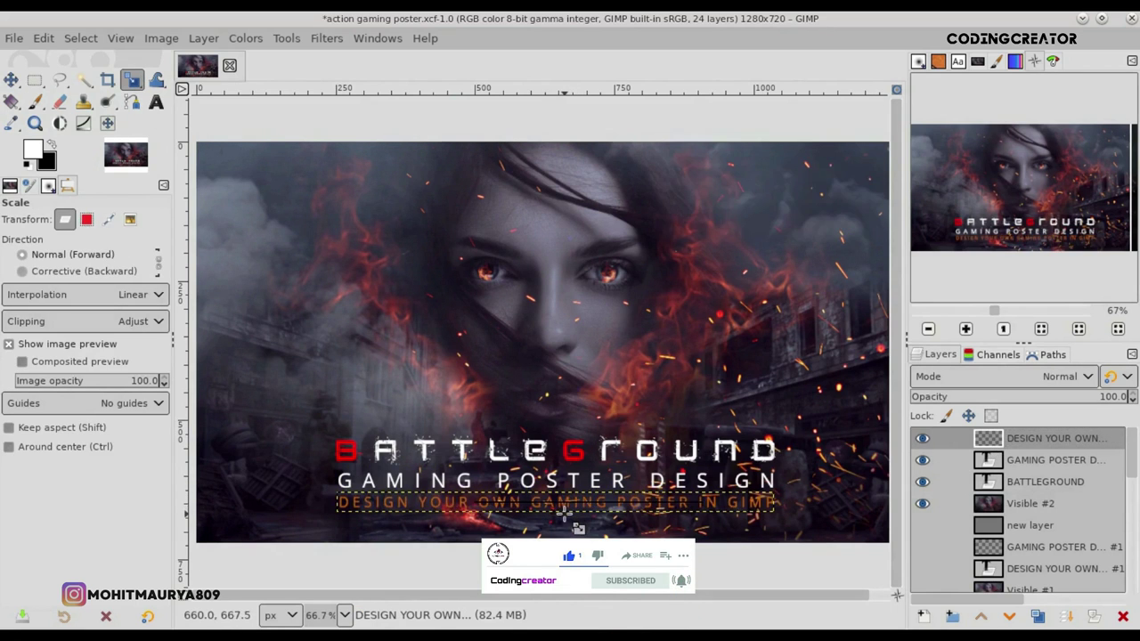
pyautogui.press('pagedown')
pyautogui.press('pagedown')
pyautogui.press('pagedown')
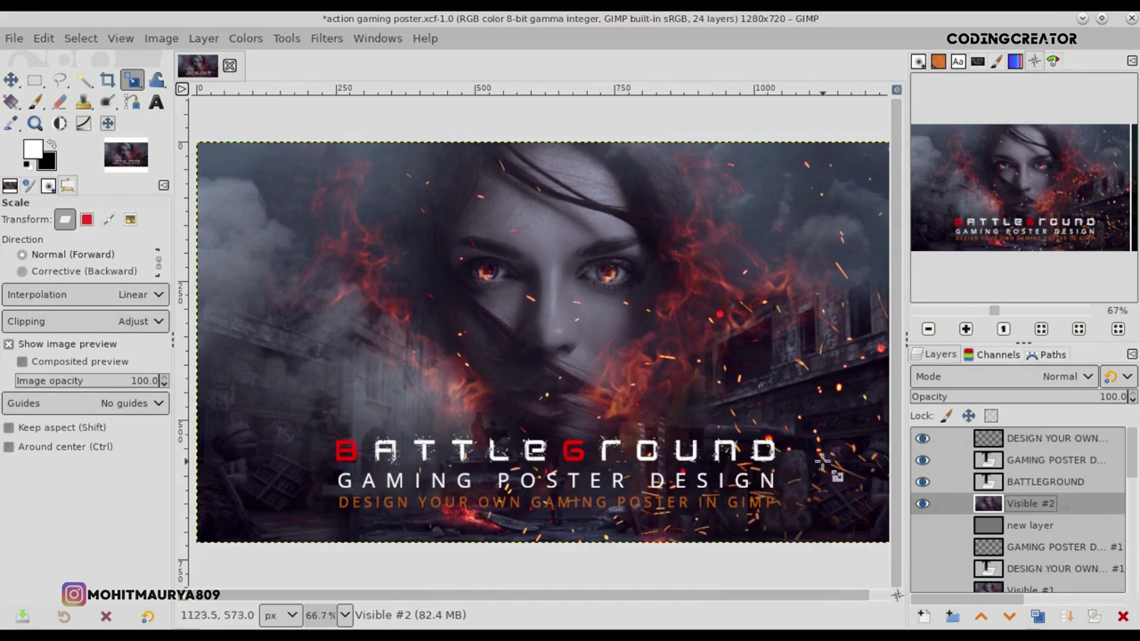
pyautogui.press('-')
pyautogui.click(991, 442)
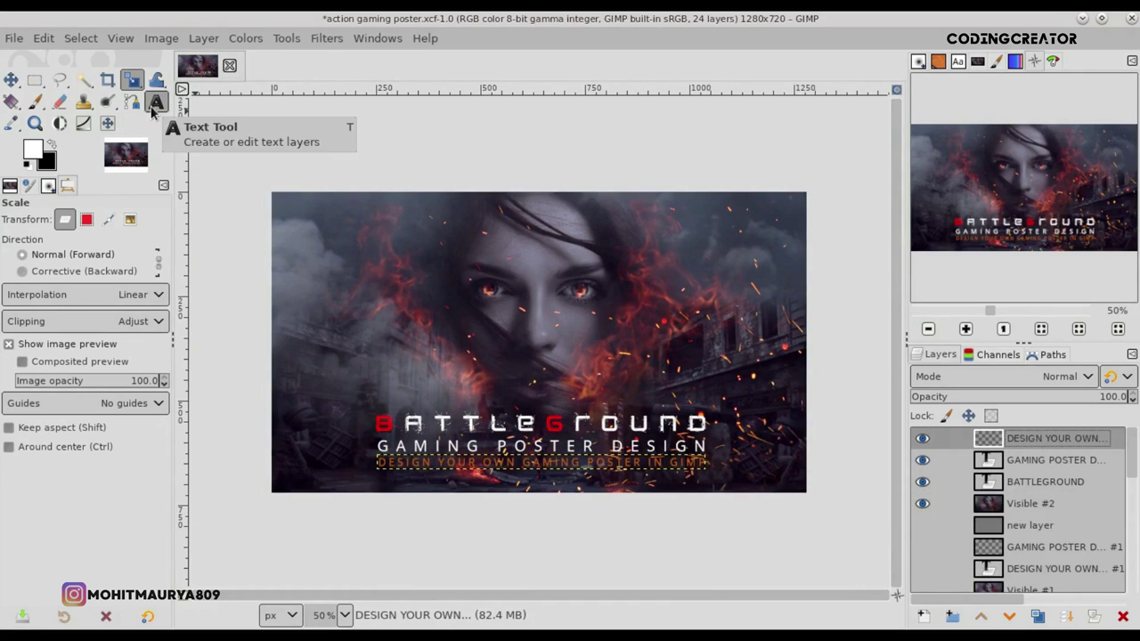
# - Fill the tagline's alpha selection with white, deselect, and compare by toggling visibility
pyautogui.rightClick(996, 442)
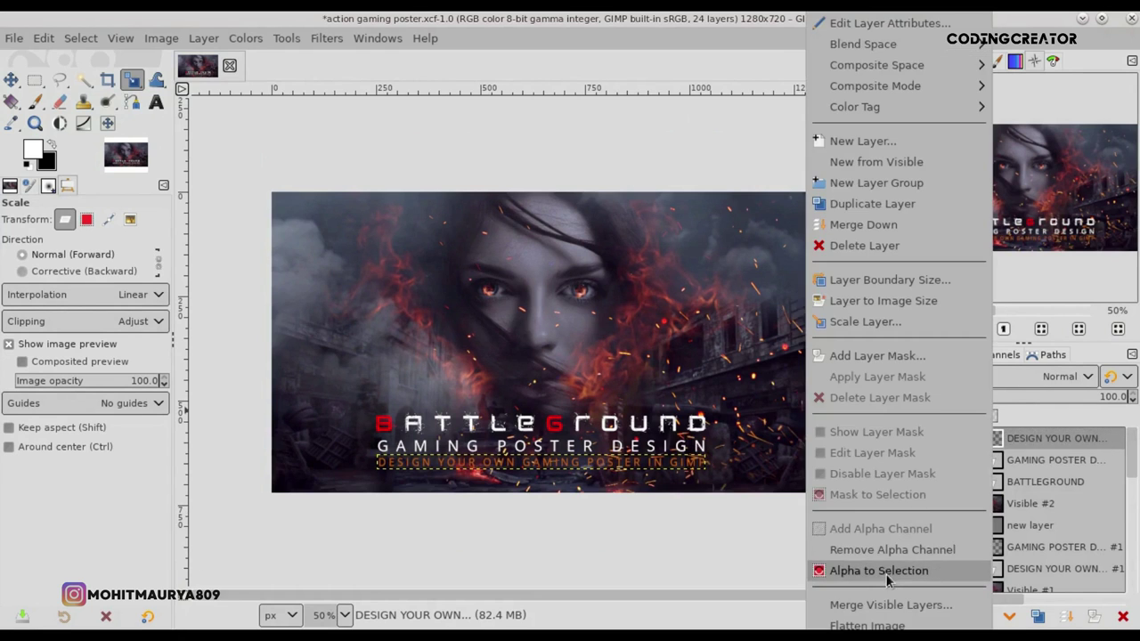
pyautogui.click(879, 571)
pyautogui.click(79, 38)
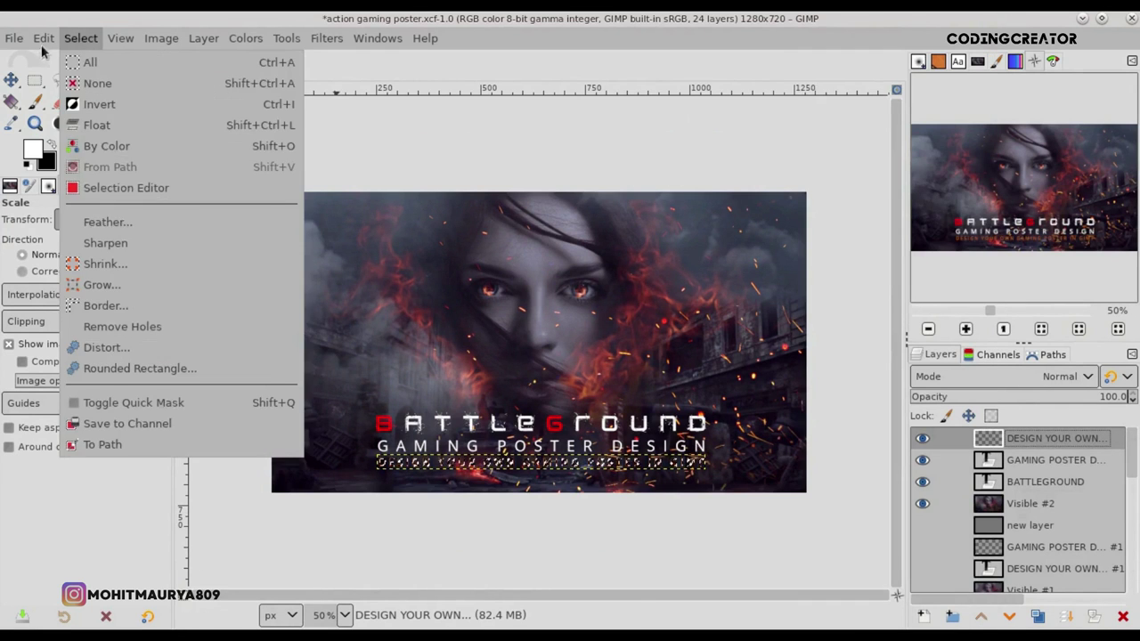
pyautogui.click(107, 359)
pyautogui.click(80, 38)
pyautogui.click(86, 86)
pyautogui.keyDown('ctrl'); pyautogui.scroll(3, 478, 473); pyautogui.keyUp('ctrl')
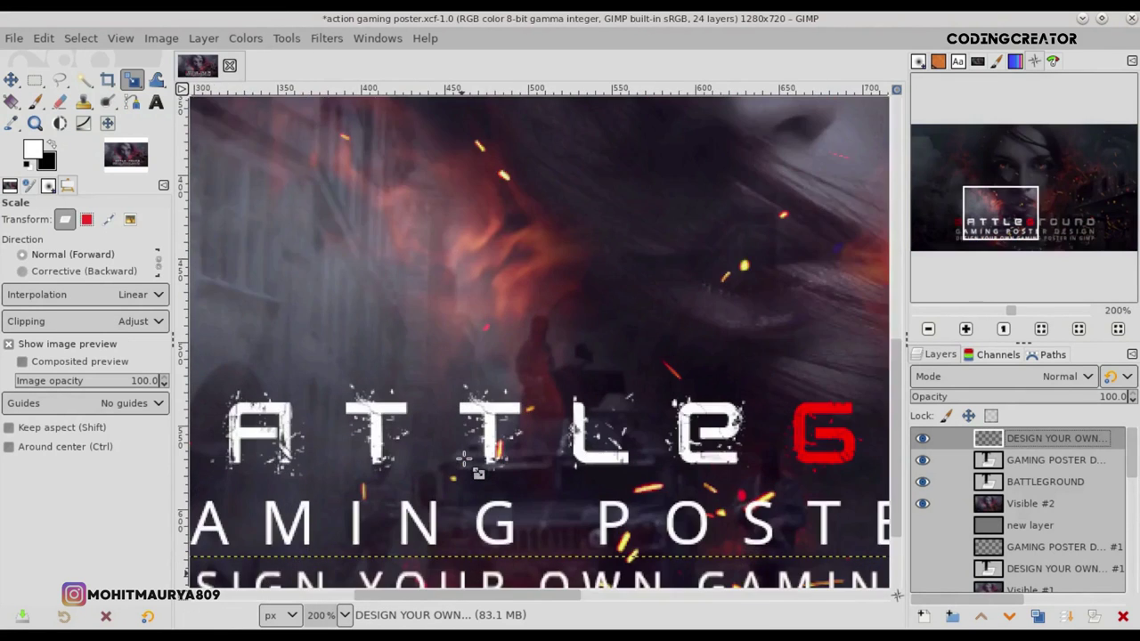
pyautogui.keyDown('ctrl'); pyautogui.scroll(3, 827, 562); pyautogui.keyUp('ctrl')
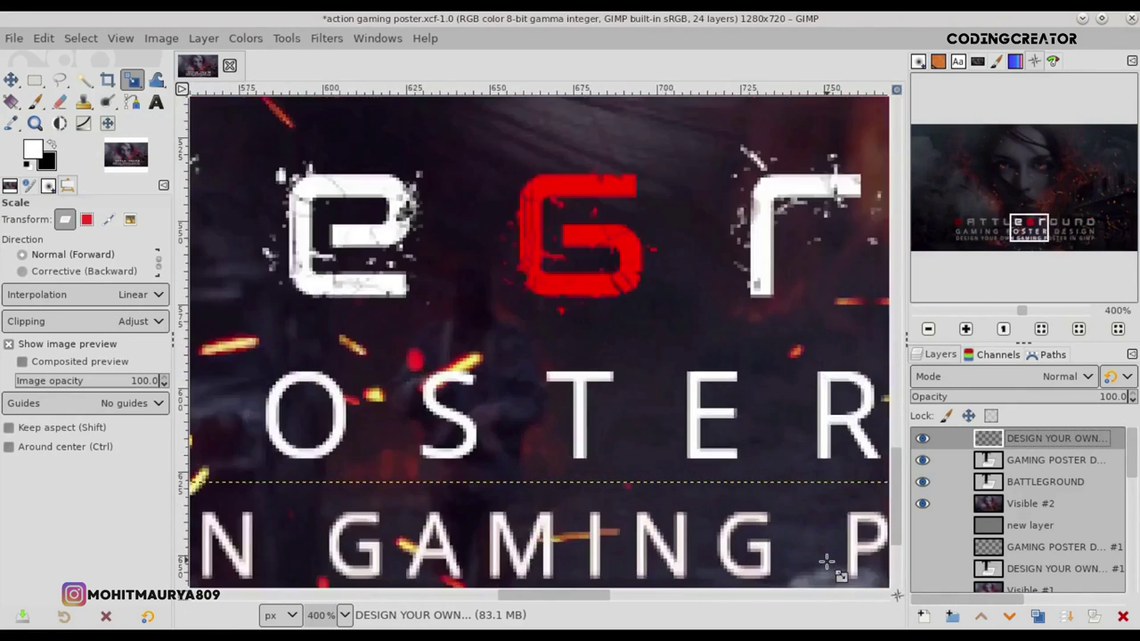
pyautogui.keyDown('ctrl'); pyautogui.scroll(-4, 826, 562); pyautogui.keyUp('ctrl')
pyautogui.keyDown('ctrl'); pyautogui.scroll(-2, 826, 562); pyautogui.keyUp('ctrl')
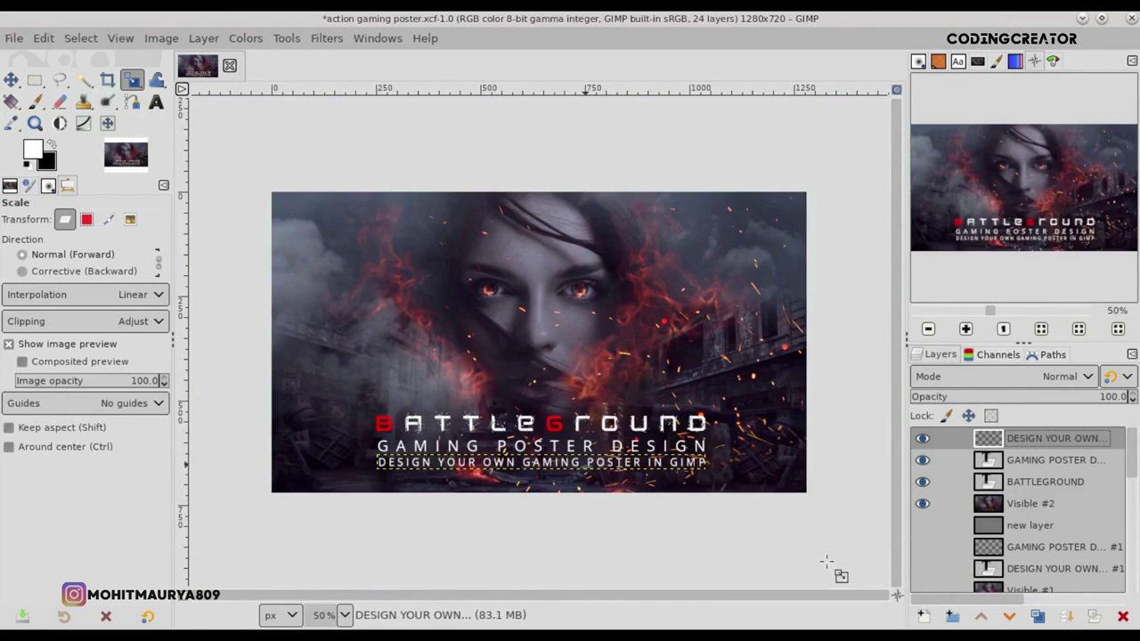
pyautogui.click(921, 438)
pyautogui.click(922, 438)
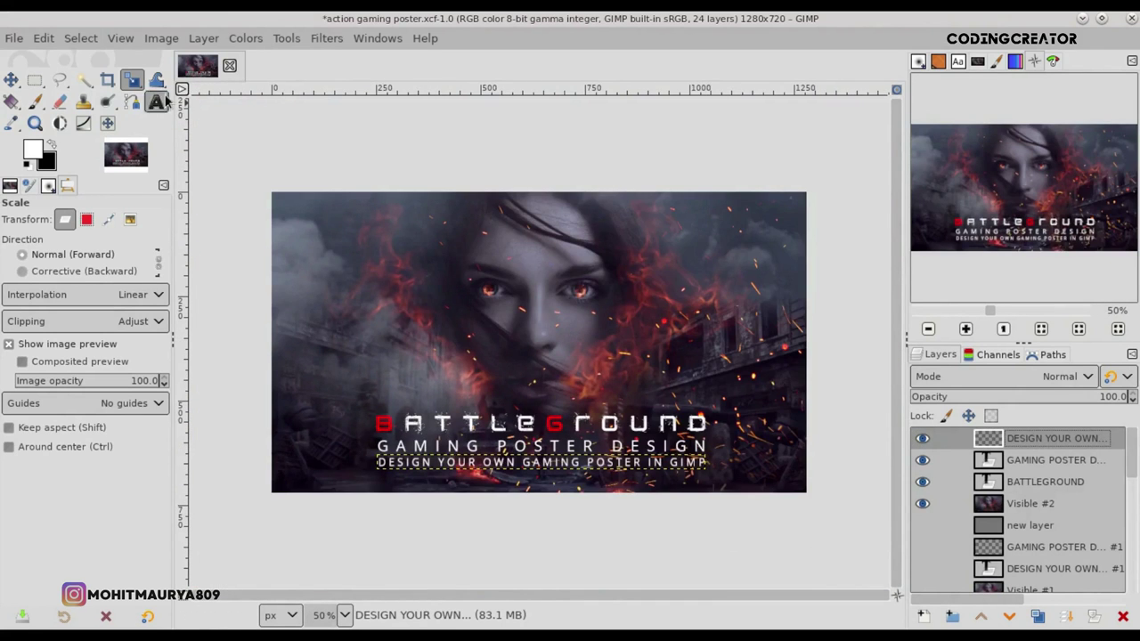
# - Shrink the tagline to about 624×32 px and nudge it slightly down
pyautogui.click(560, 483)
pyautogui.keyDown('ctrl'); pyautogui.scroll(1, 559, 484); pyautogui.keyUp('ctrl')
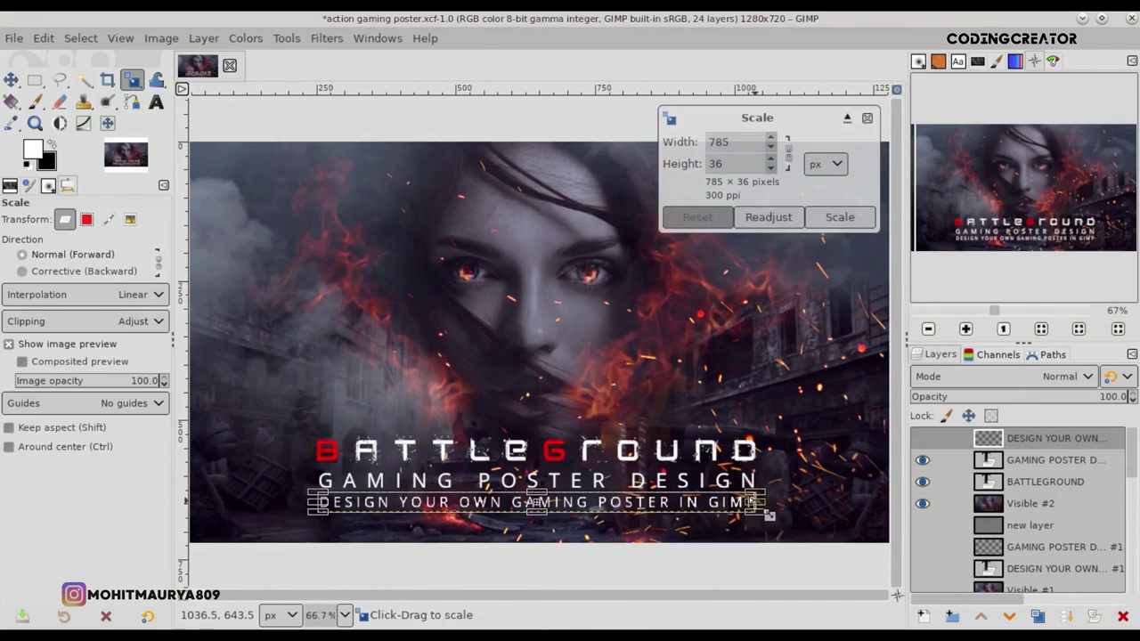
pyautogui.moveTo(732, 515); pyautogui.dragTo(723, 514)
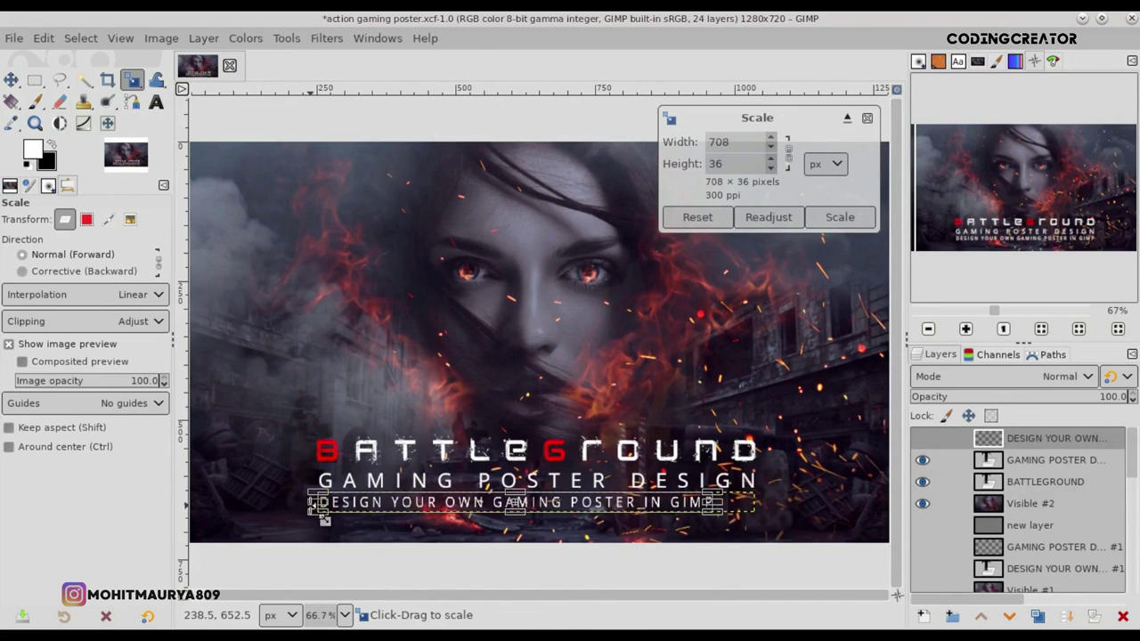
pyautogui.moveTo(320, 516); pyautogui.dragTo(367, 519)
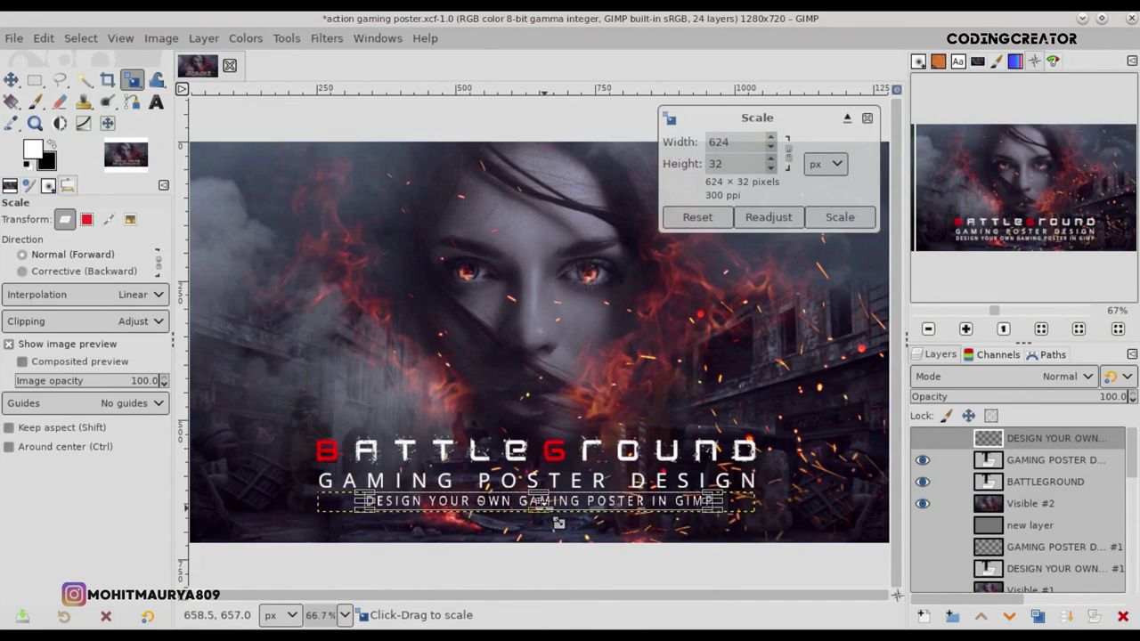
pyautogui.press('Return')
pyautogui.press('m')
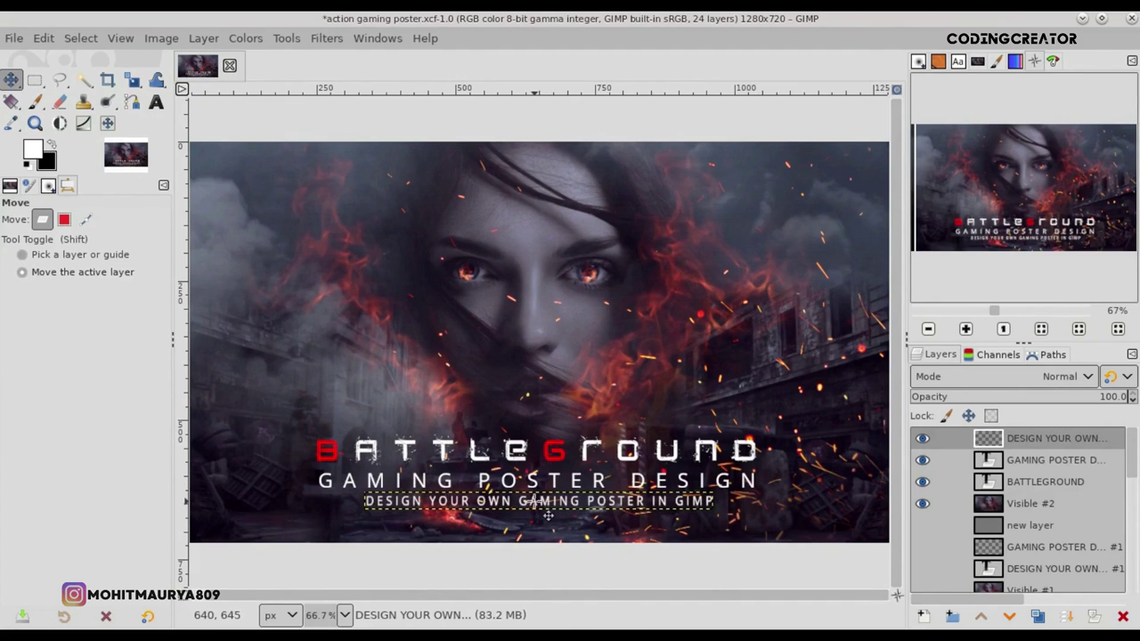
pyautogui.click(548, 514)
pyautogui.moveTo(547, 515); pyautogui.dragTo(548, 518)
pyautogui.click(1003, 482)
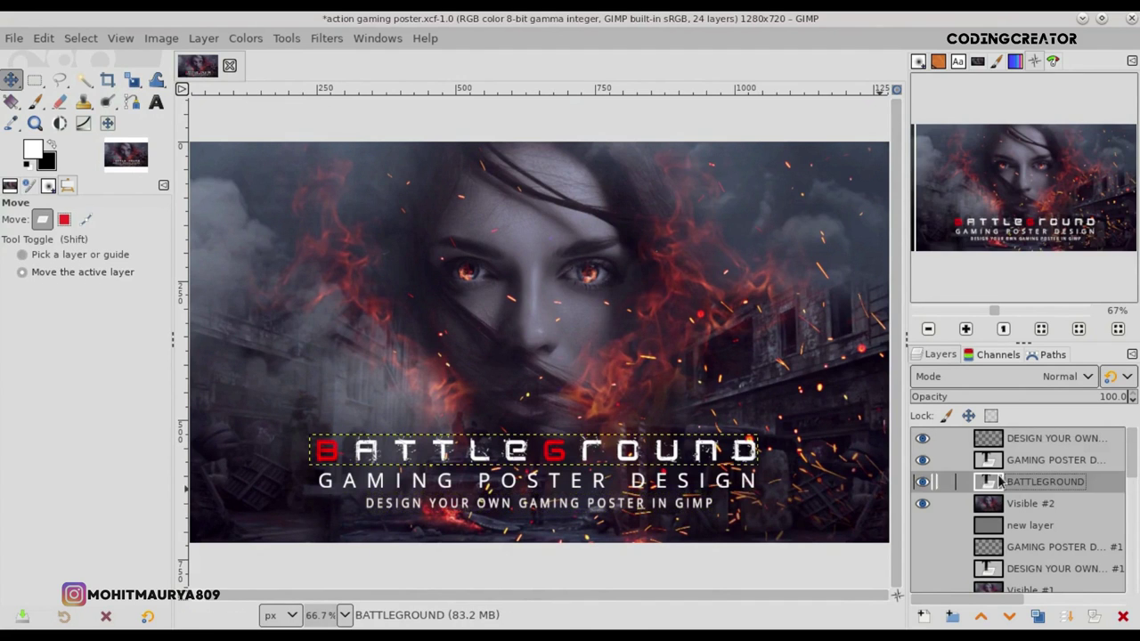
pyautogui.click(996, 440)
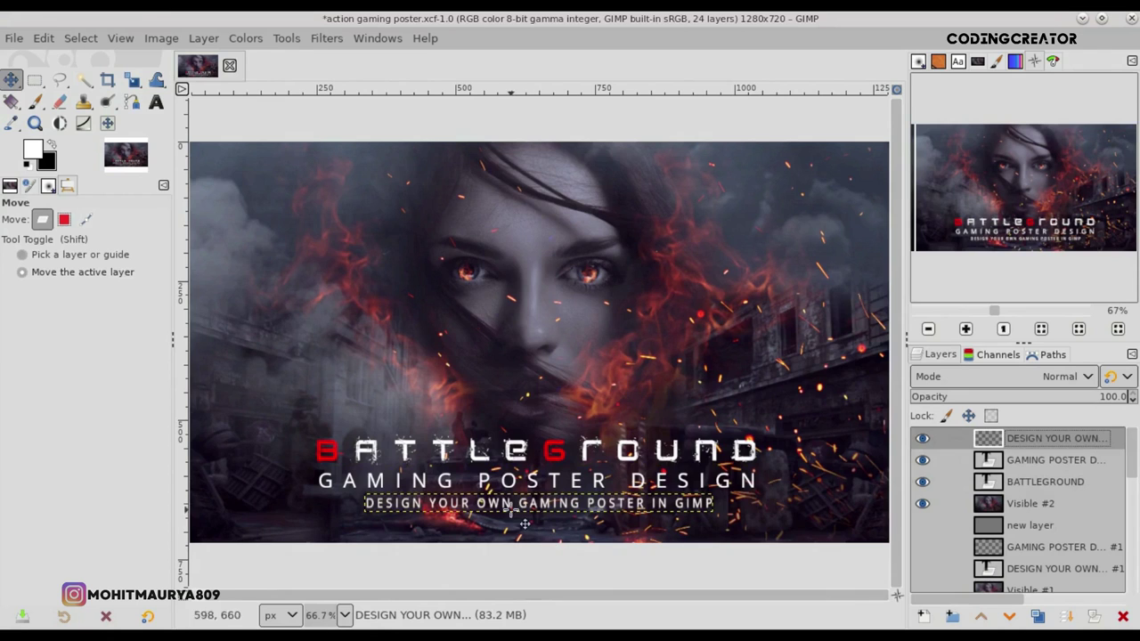
# - Shrink the tagline proportionally to about 571×29 px and shift it right to centre
pyautogui.click(132, 79)
pyautogui.click(543, 514)
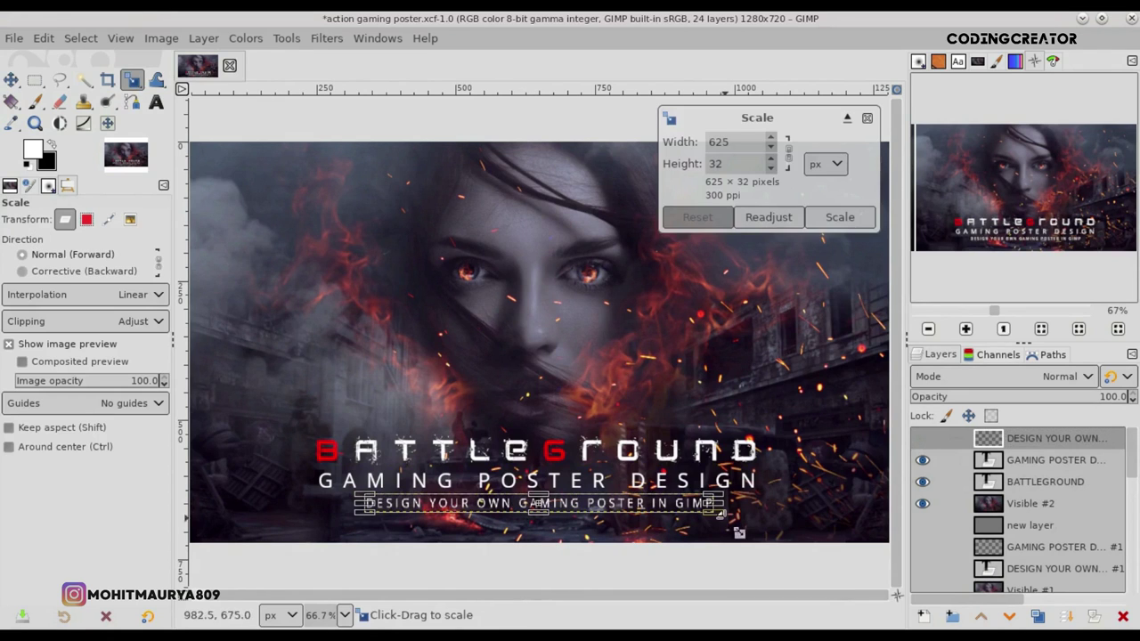
pyautogui.click(787, 155)
pyautogui.moveTo(732, 527); pyautogui.dragTo(694, 524)
pyautogui.press('Return')
pyautogui.press('m')
pyautogui.moveTo(544, 519); pyautogui.dragTo(570, 518)
# - Select the BATTLEGROUND and Visible #2 layers and scroll to check the layout
pyautogui.click(1033, 482)
pyautogui.click(1026, 504)
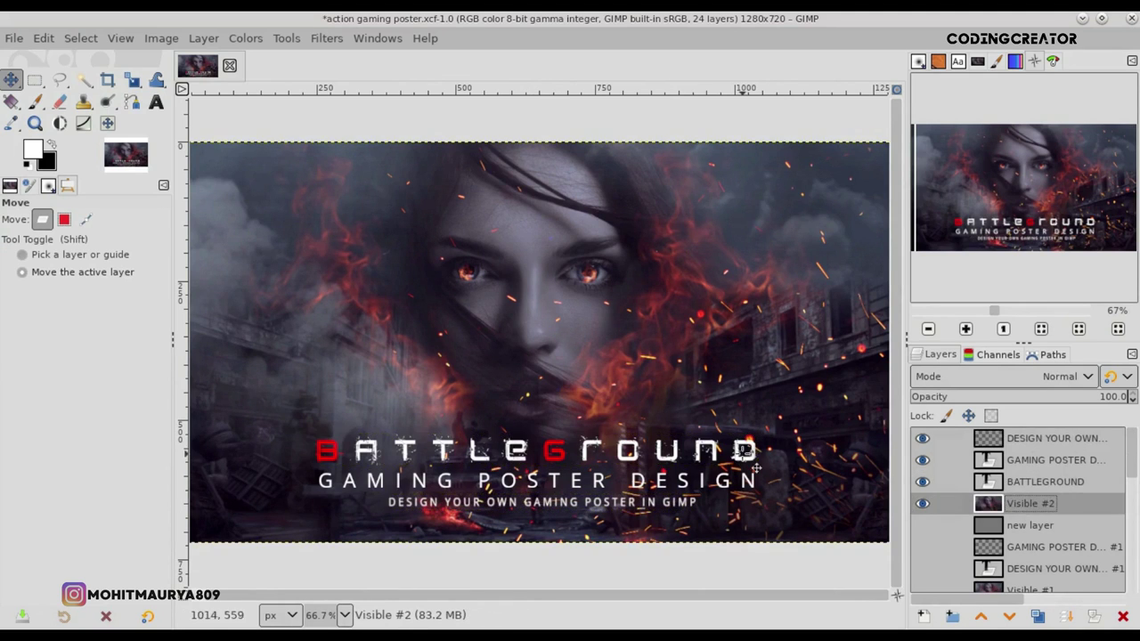
pyautogui.scroll(-1, 755, 467)
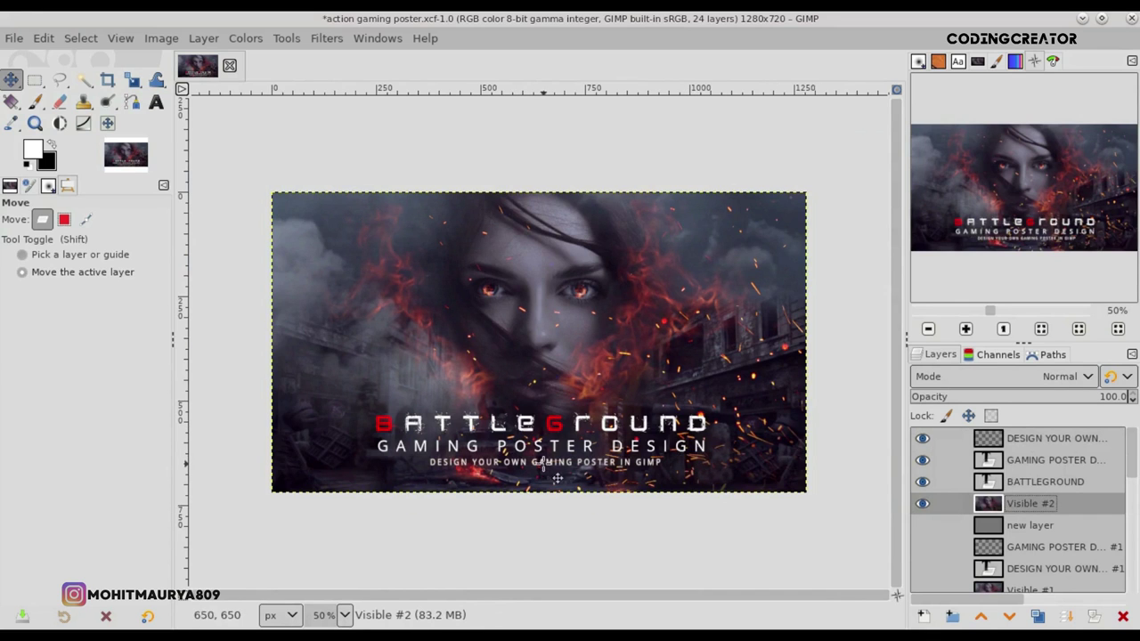
pyautogui.scroll(-1, 724, 463)
pyautogui.scroll(2, 725, 463)
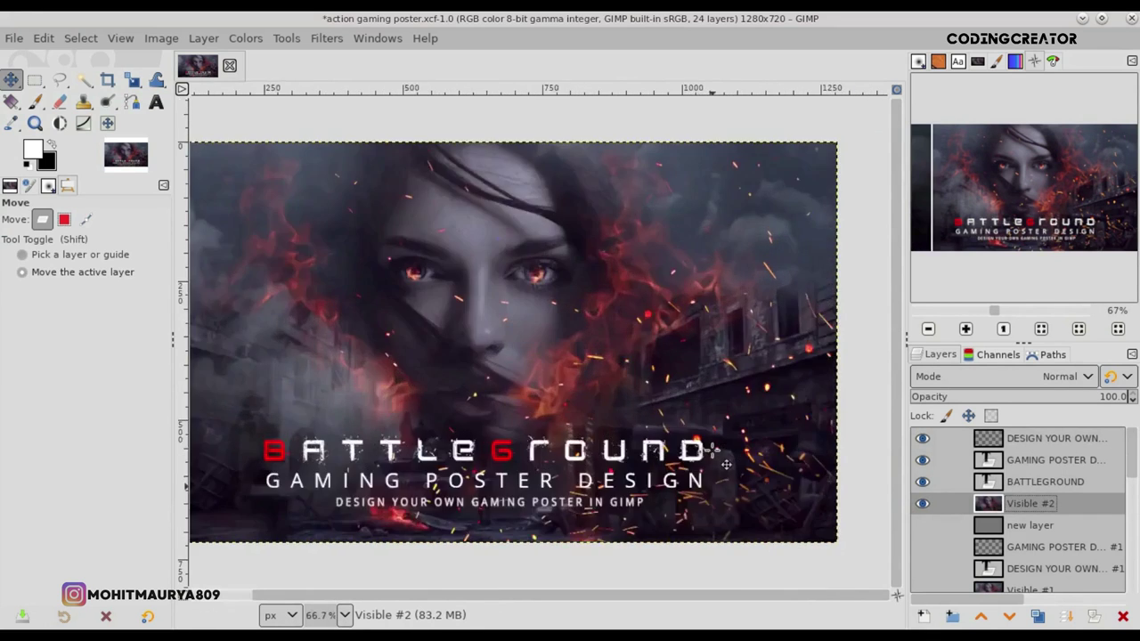
pyautogui.scroll(-1, 727, 463)
# - On a new top layer, stamp the 'mm creation' brush (opacity 100, size 171) bottom-left
pyautogui.click(995, 441)
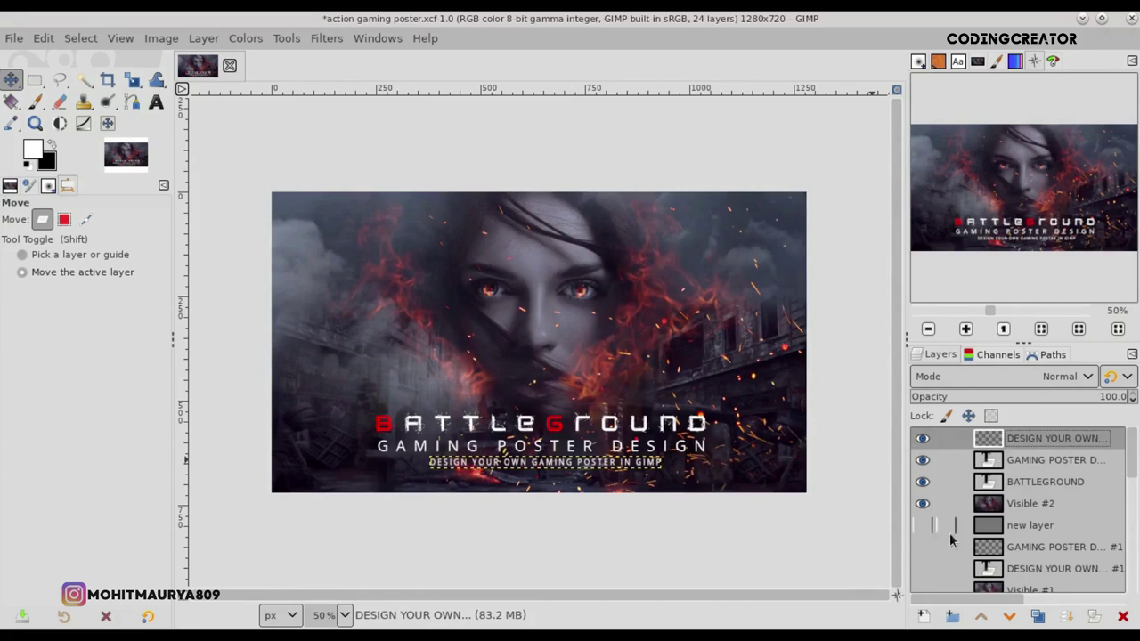
pyautogui.click(936, 613)
pyautogui.click(1018, 603)
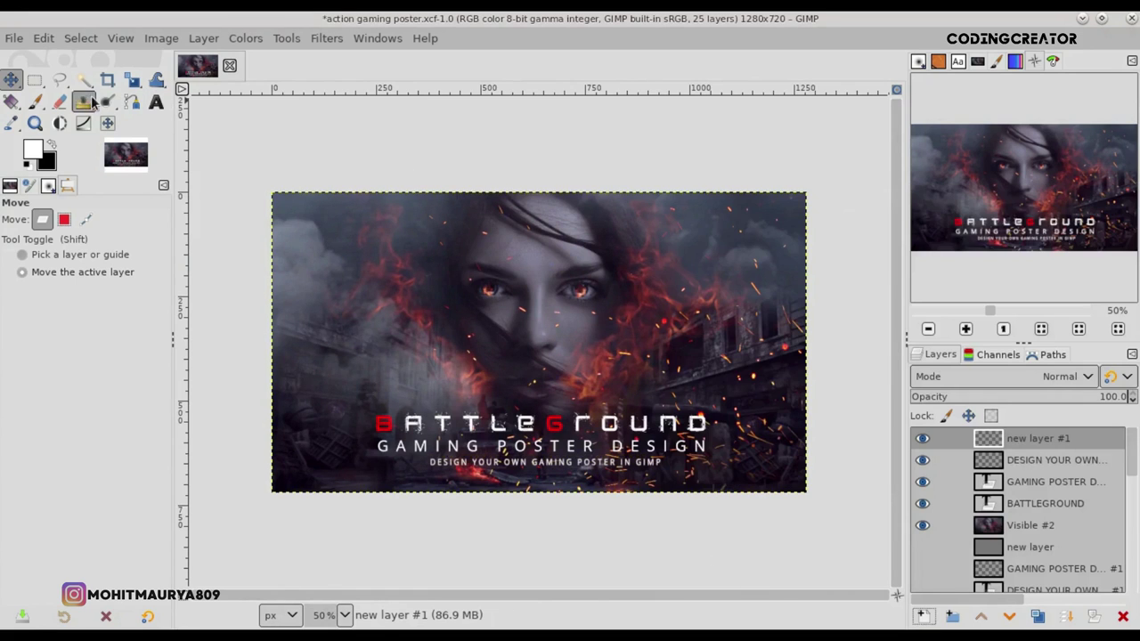
pyautogui.click(35, 102)
pyautogui.click(76, 274)
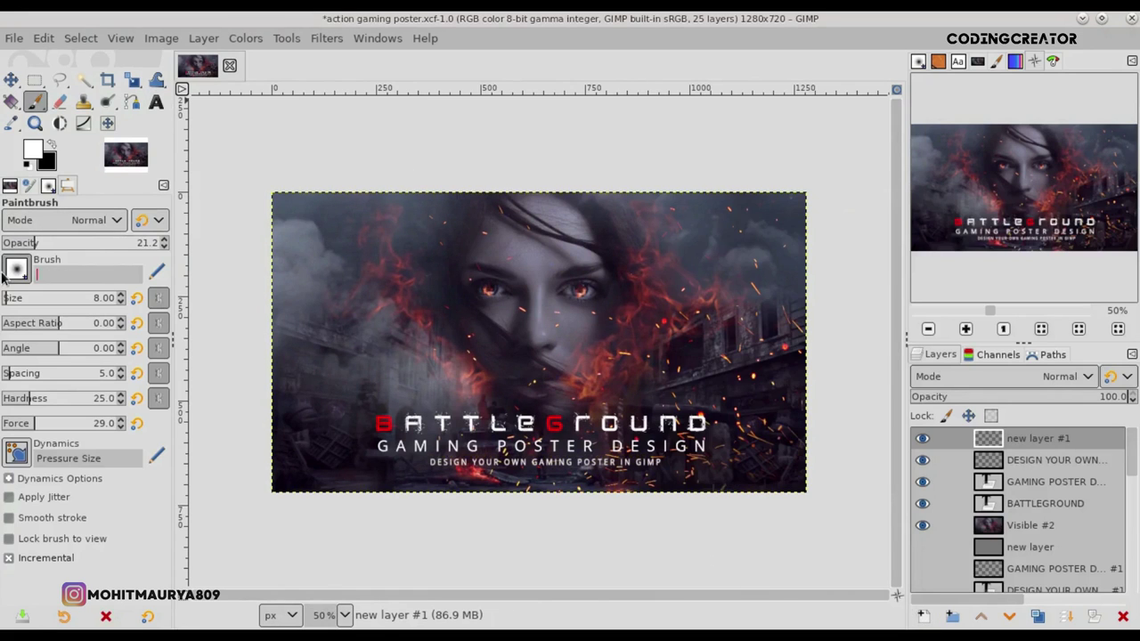
pyautogui.write('mm creation')
pyautogui.press('Return')
pyautogui.moveTo(39, 243); pyautogui.dragTo(259, 272)
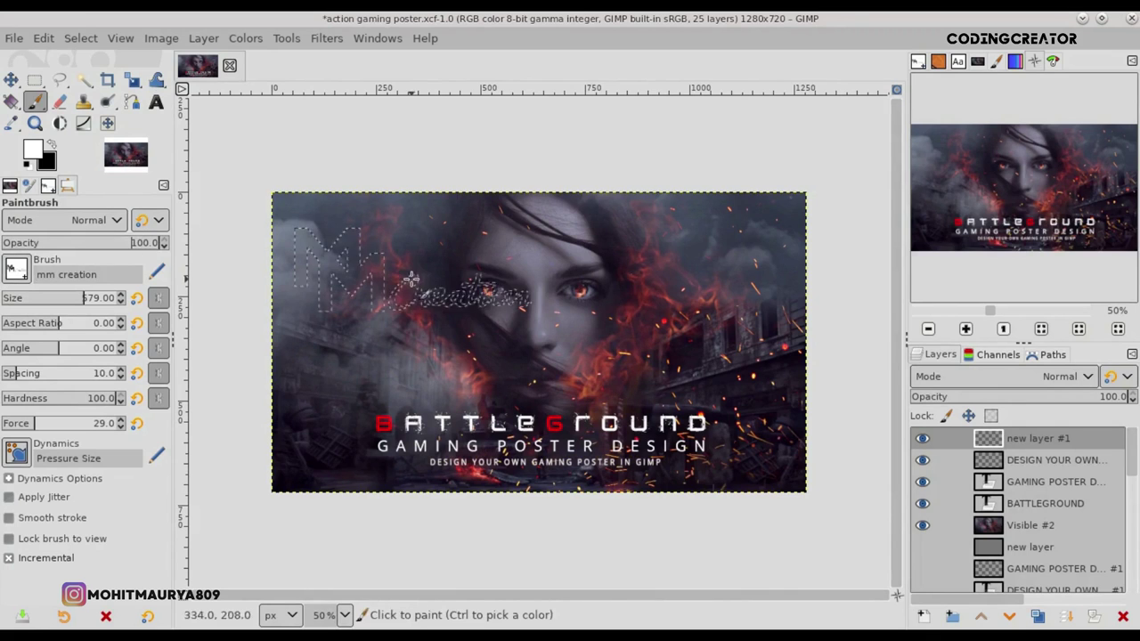
pyautogui.moveTo(78, 291); pyautogui.dragTo(39, 298)
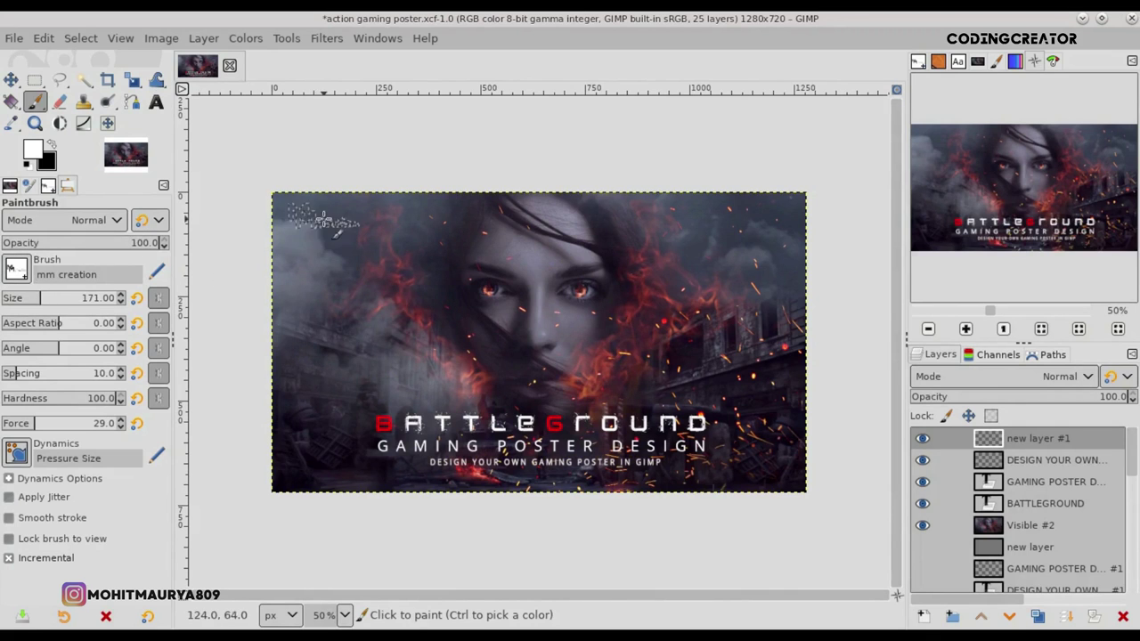
pyautogui.click(314, 473)
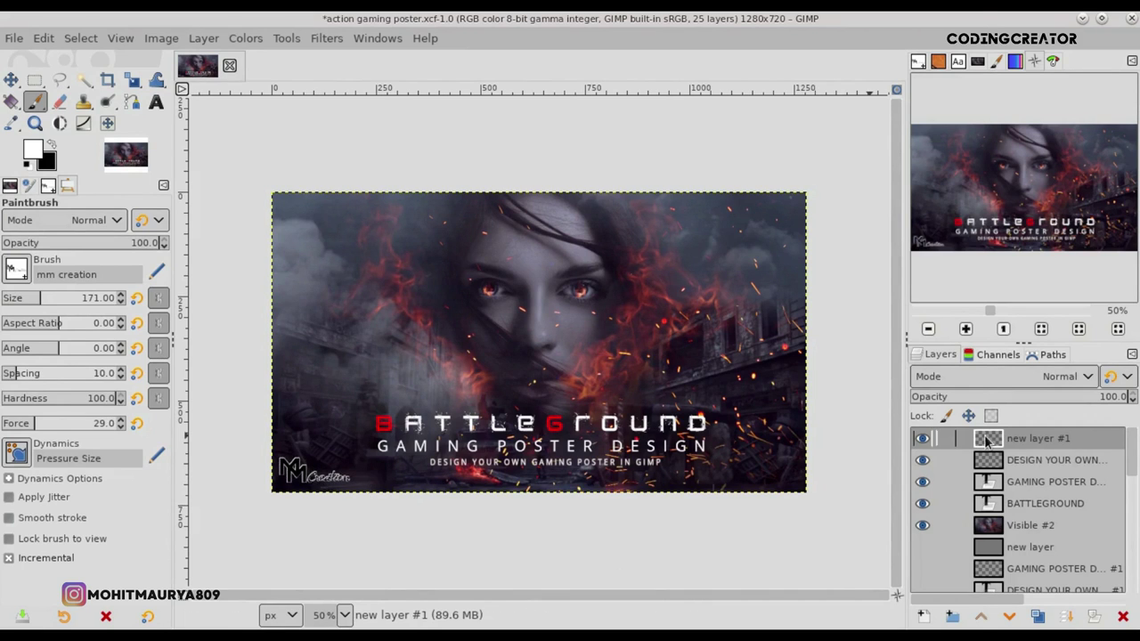
# - Fill the logo's alpha selection solid white, then deselect
pyautogui.rightClick(986, 439)
pyautogui.click(894, 571)
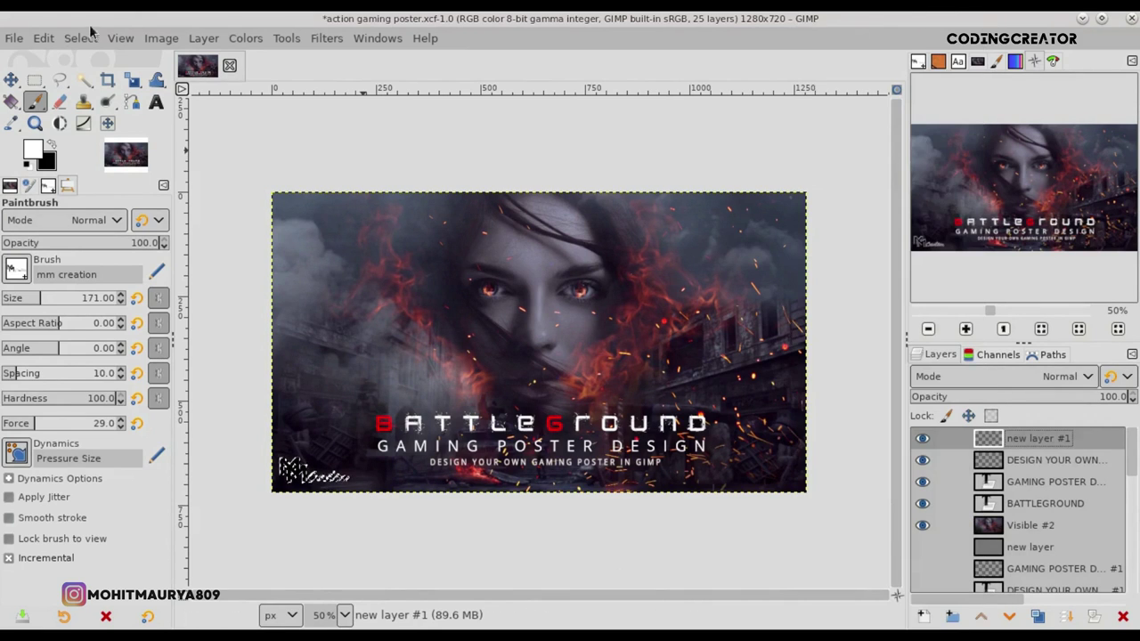
pyautogui.click(43, 37)
pyautogui.click(62, 360)
pyautogui.click(80, 37)
pyautogui.click(85, 83)
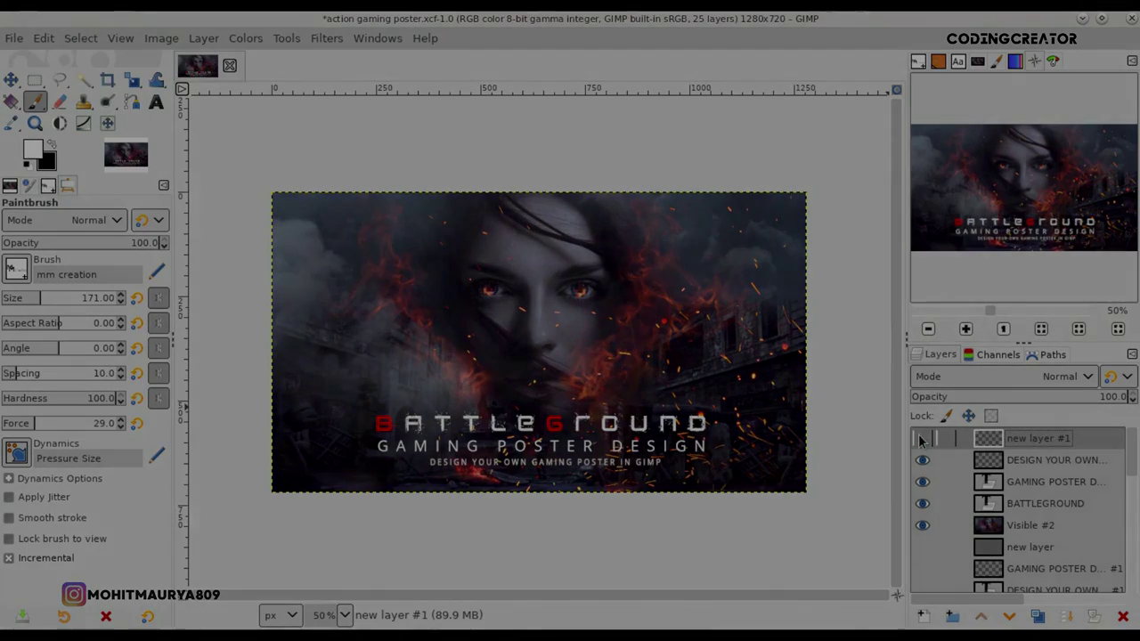